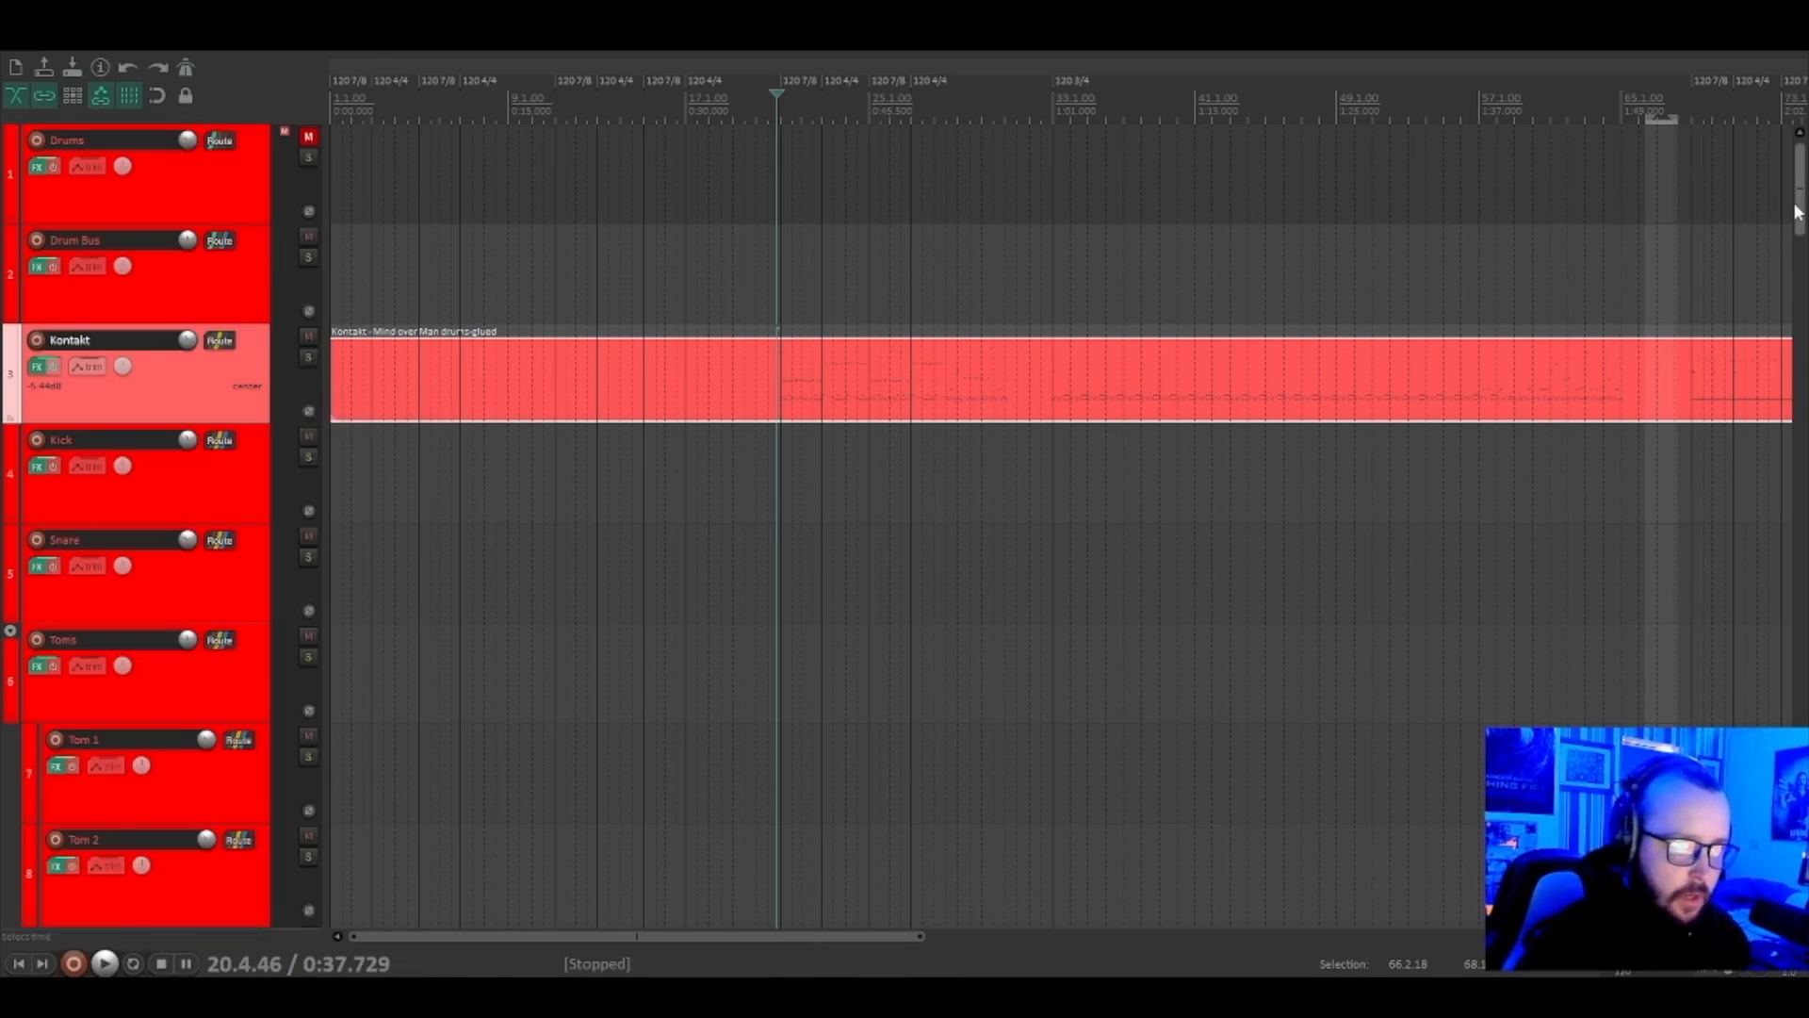
{"action": "mouse_move", "coordinate": [1797, 212]}
{"action": "left_mouse_down"}
{"action": "mouse_move", "coordinate": [1802, 243]}
{"action": "mouse_move", "coordinate": [1804, 198]}
{"action": "left_mouse_up"}
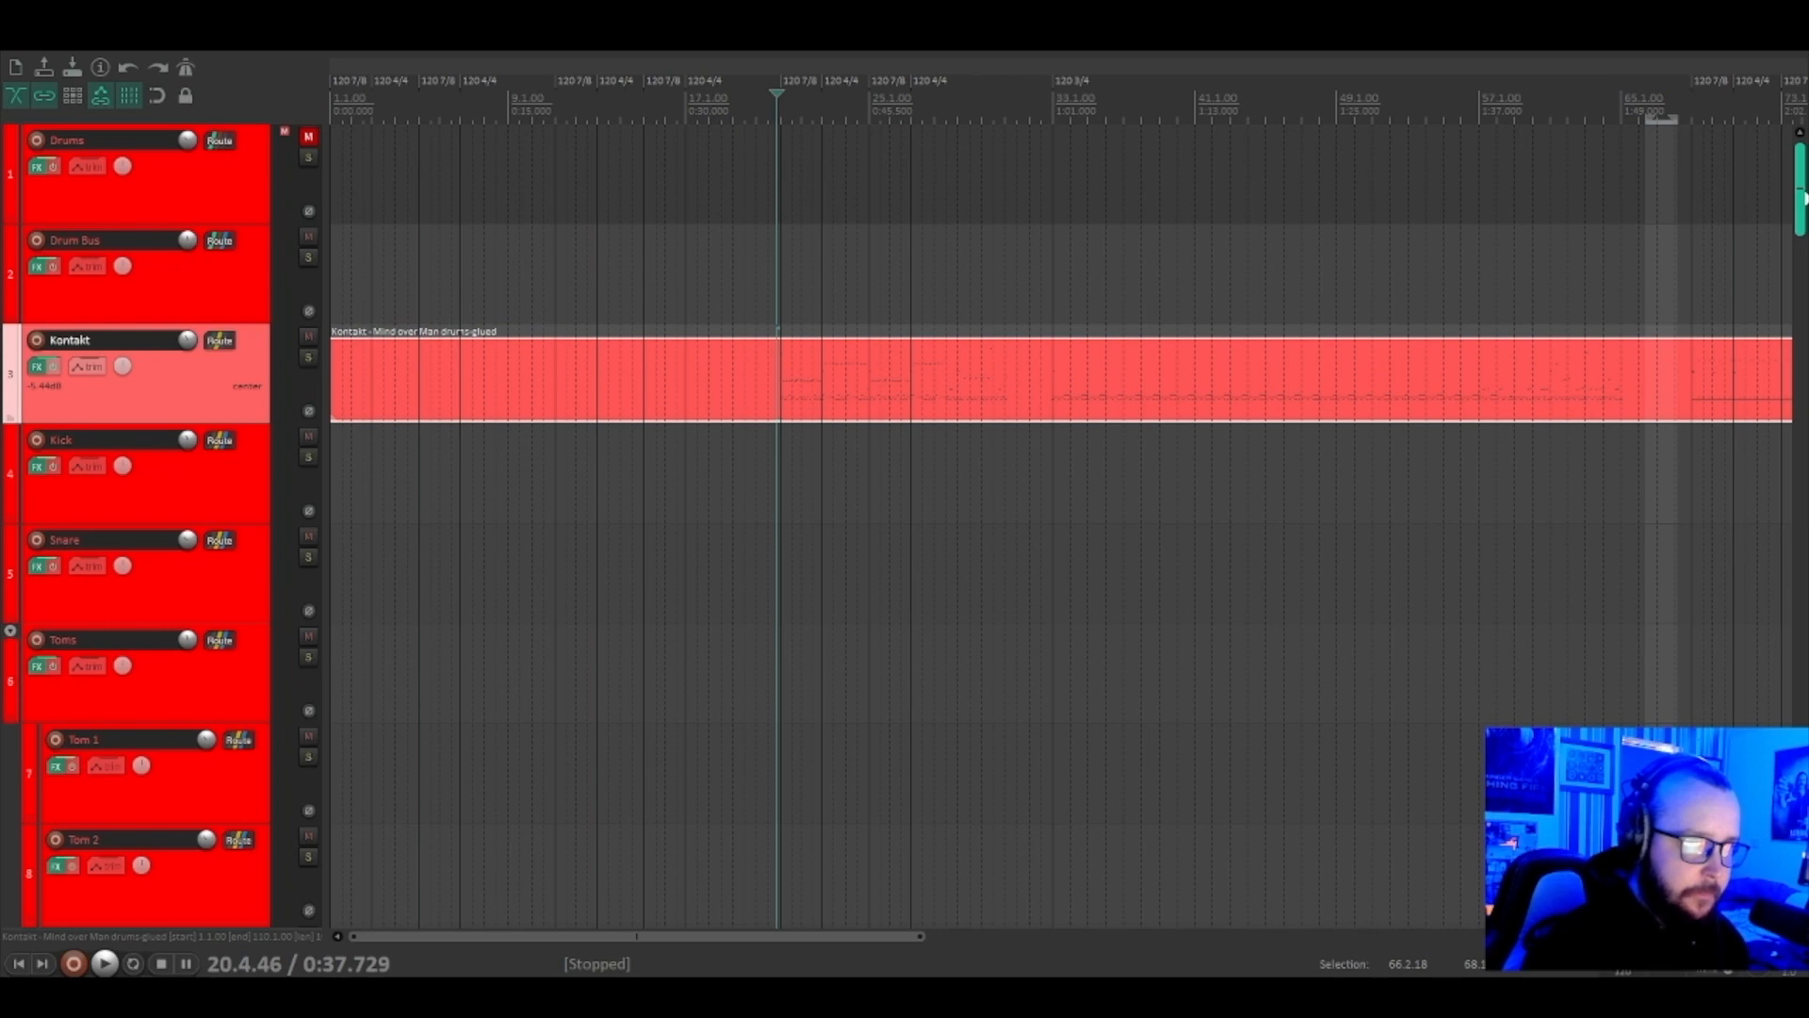
{"action": "mouse_move", "coordinate": [1802, 197]}
{"action": "left_mouse_down"}
{"action": "mouse_move", "coordinate": [1804, 251]}
{"action": "mouse_move", "coordinate": [1804, 181]}
{"action": "left_mouse_up"}
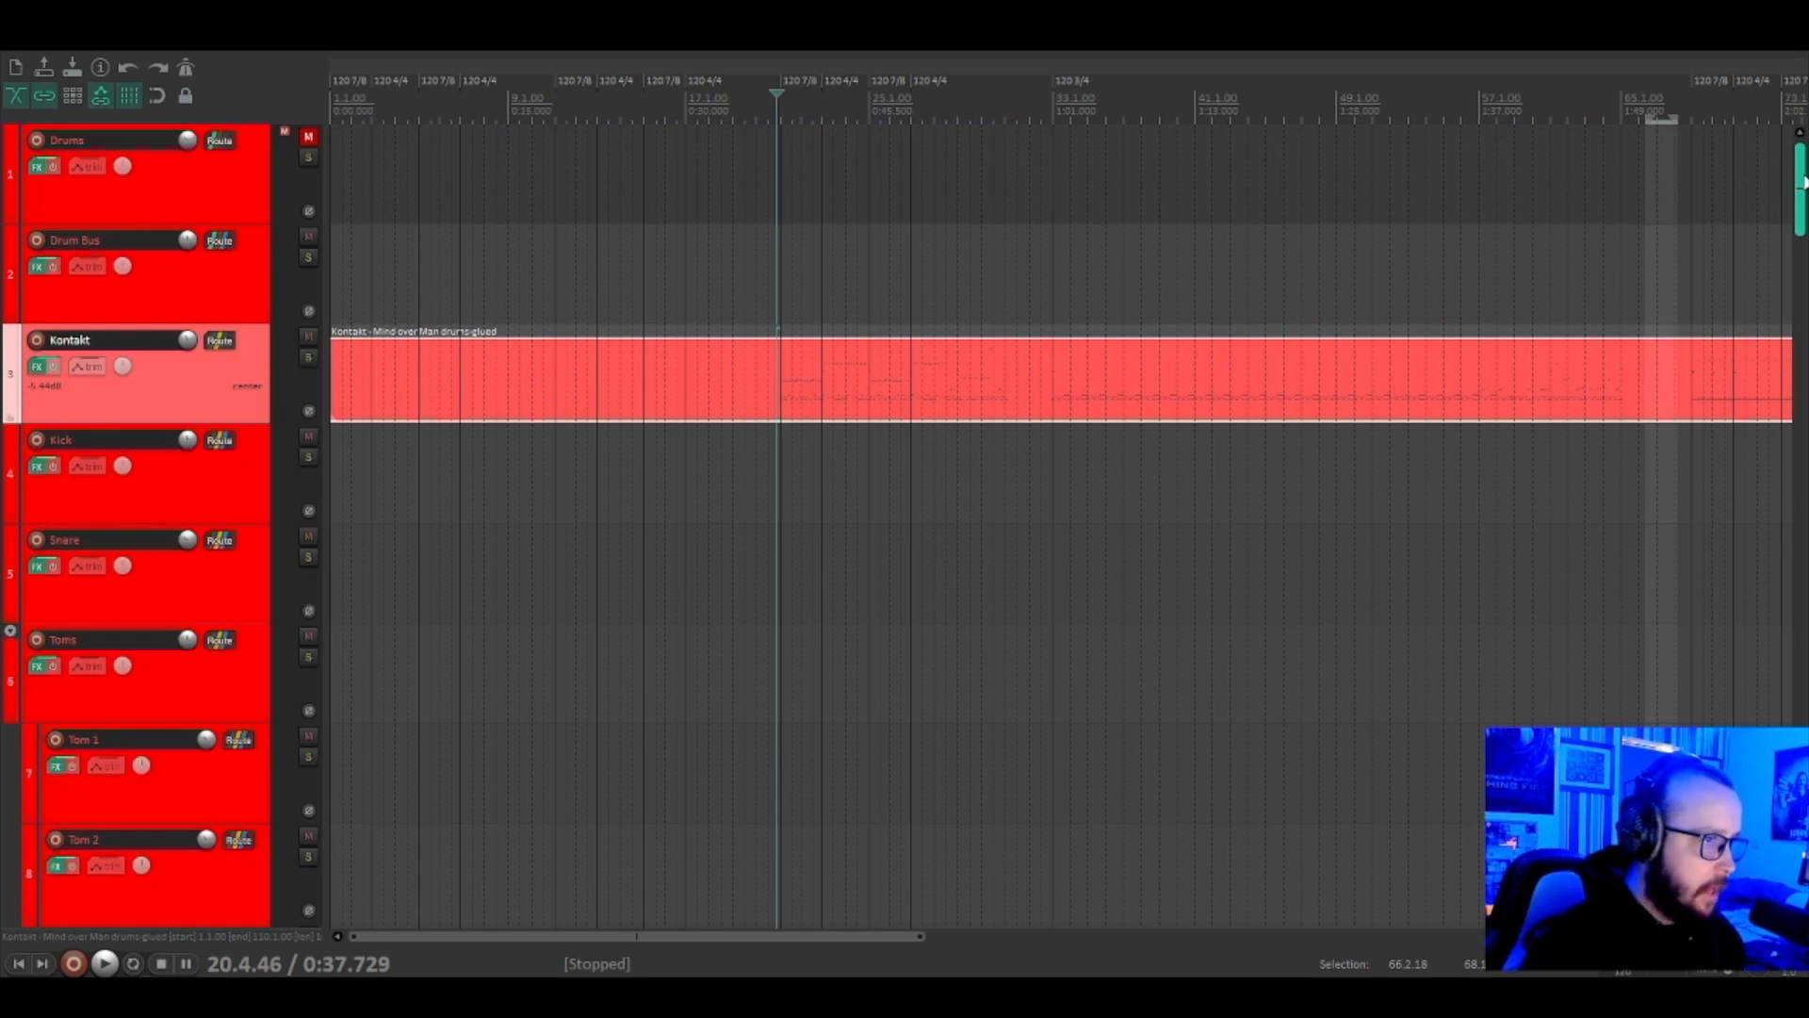
{"action": "mouse_move", "coordinate": [1804, 181]}
{"action": "left_mouse_down"}
{"action": "mouse_move", "coordinate": [1803, 810]}
{"action": "mouse_move", "coordinate": [1801, 189]}
{"action": "left_mouse_up"}
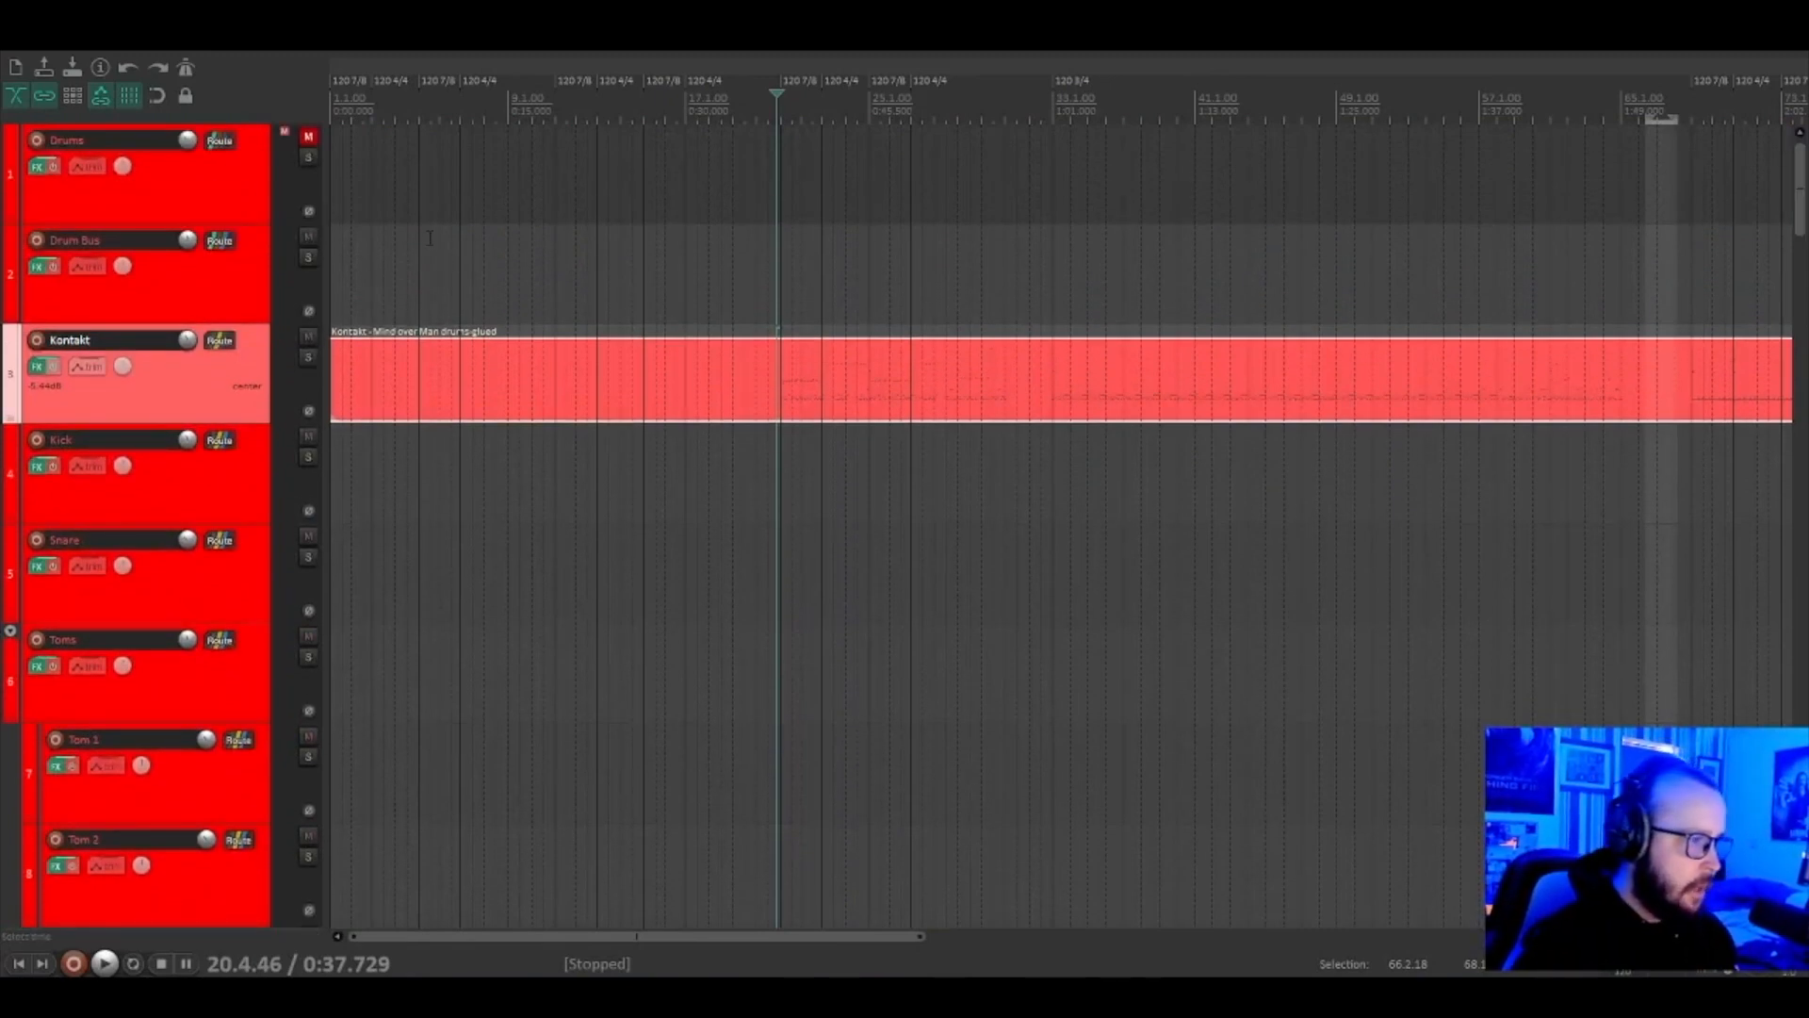
{"action": "left_click", "coordinate": [207, 270]}
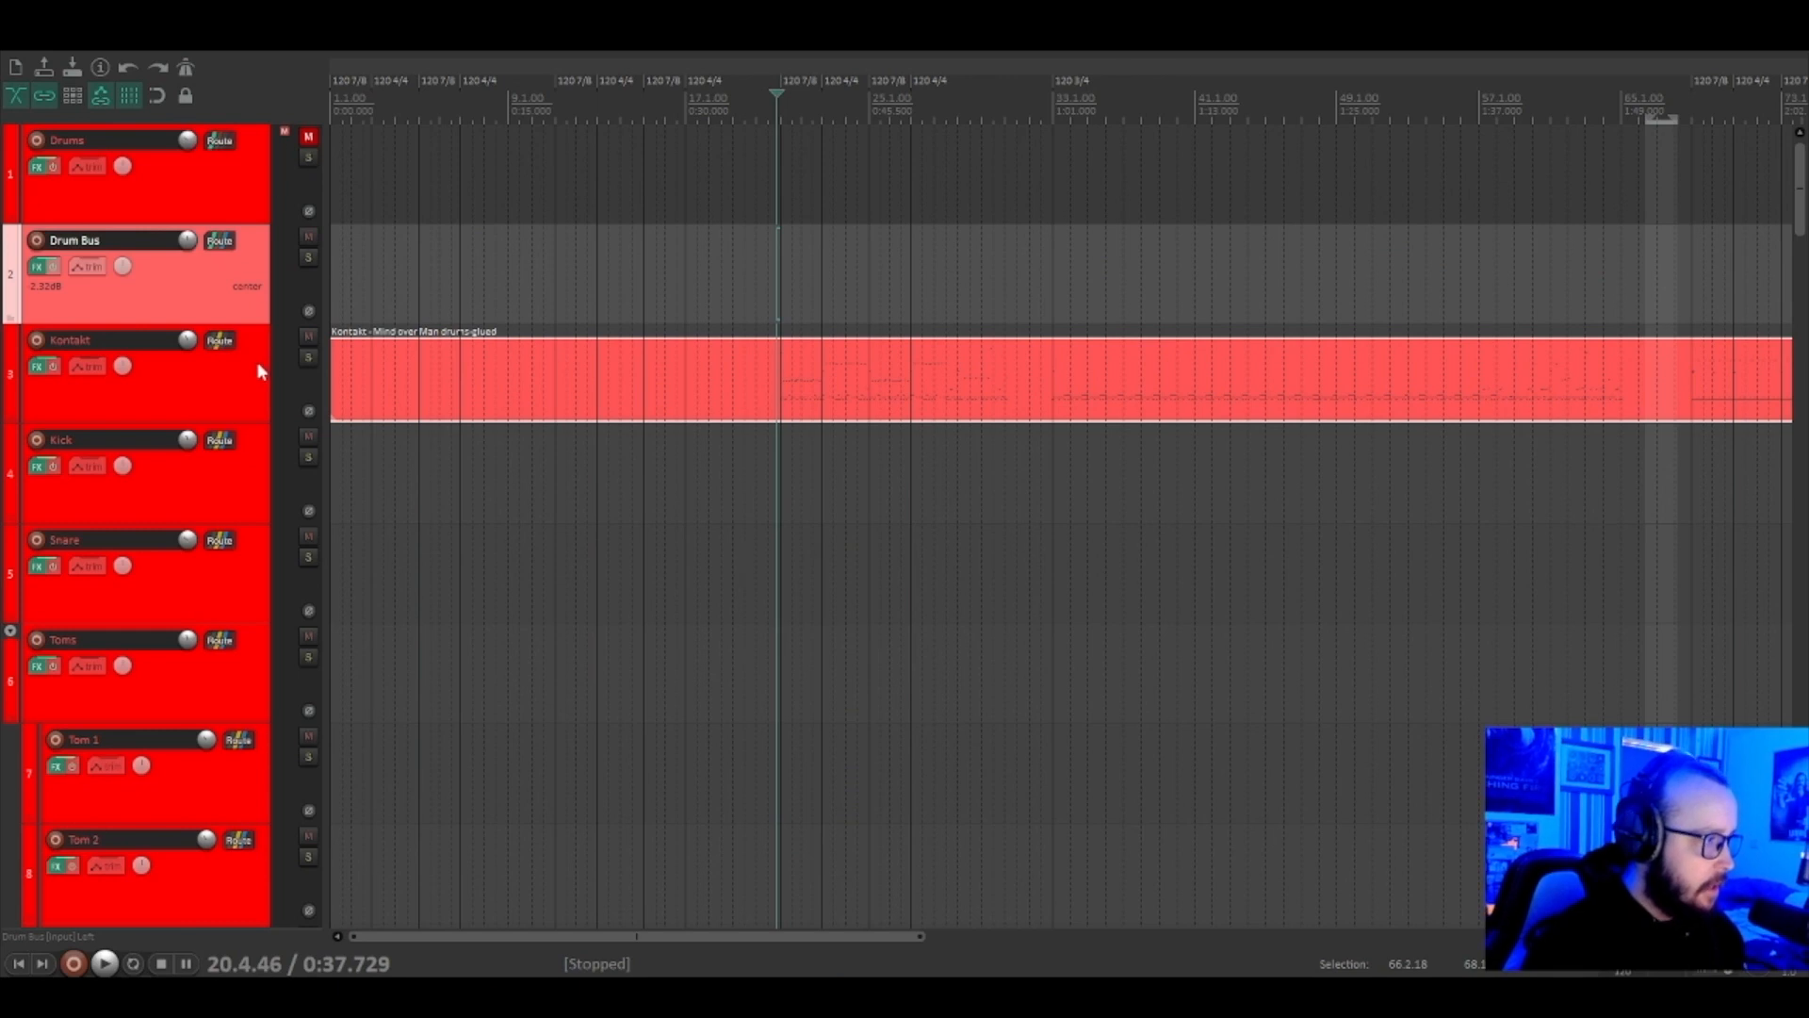
{"action": "scroll", "coordinate": [257, 362], "scroll_direction": "down", "scroll_amount": 3}
{"action": "scroll", "coordinate": [260, 364], "scroll_direction": "up", "scroll_amount": 3}
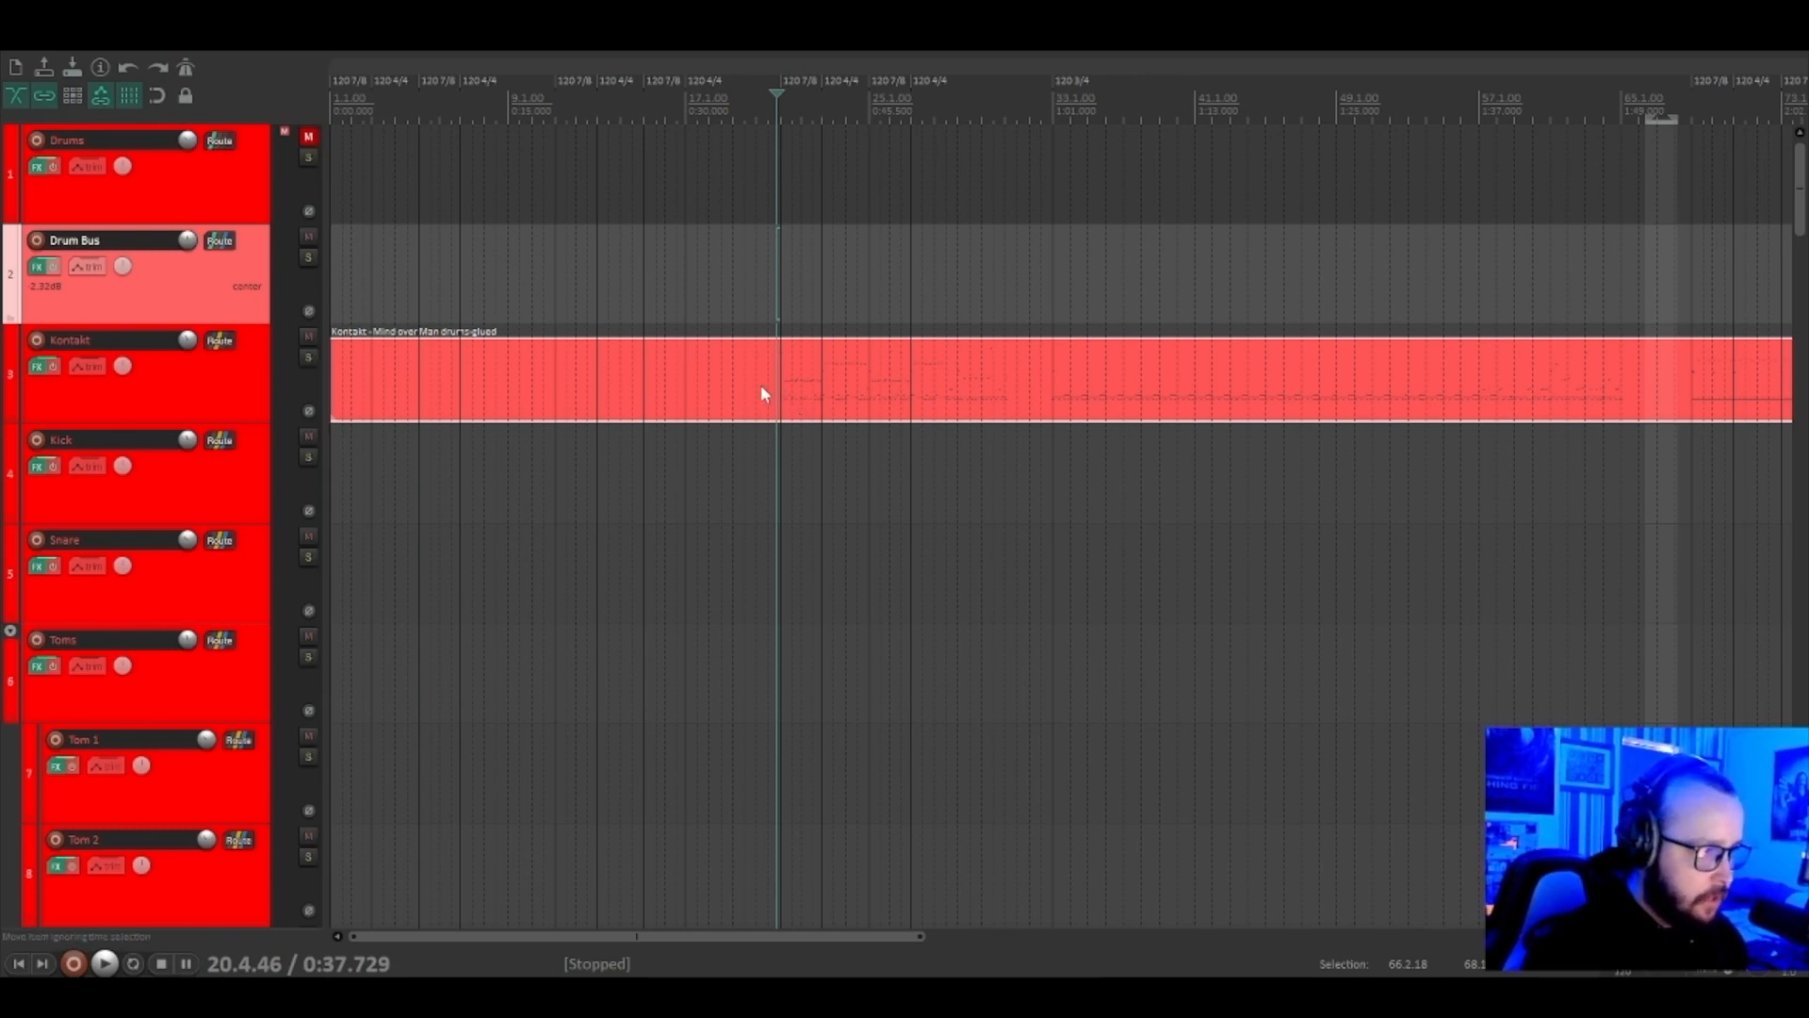
Play back the Kontakt drum part from bar 19 to around bar 32, and stop playback.
{"action": "left_click", "coordinate": [734, 384]}
{"action": "scroll", "coordinate": [852, 385], "scroll_direction": "up", "scroll_amount": 3}
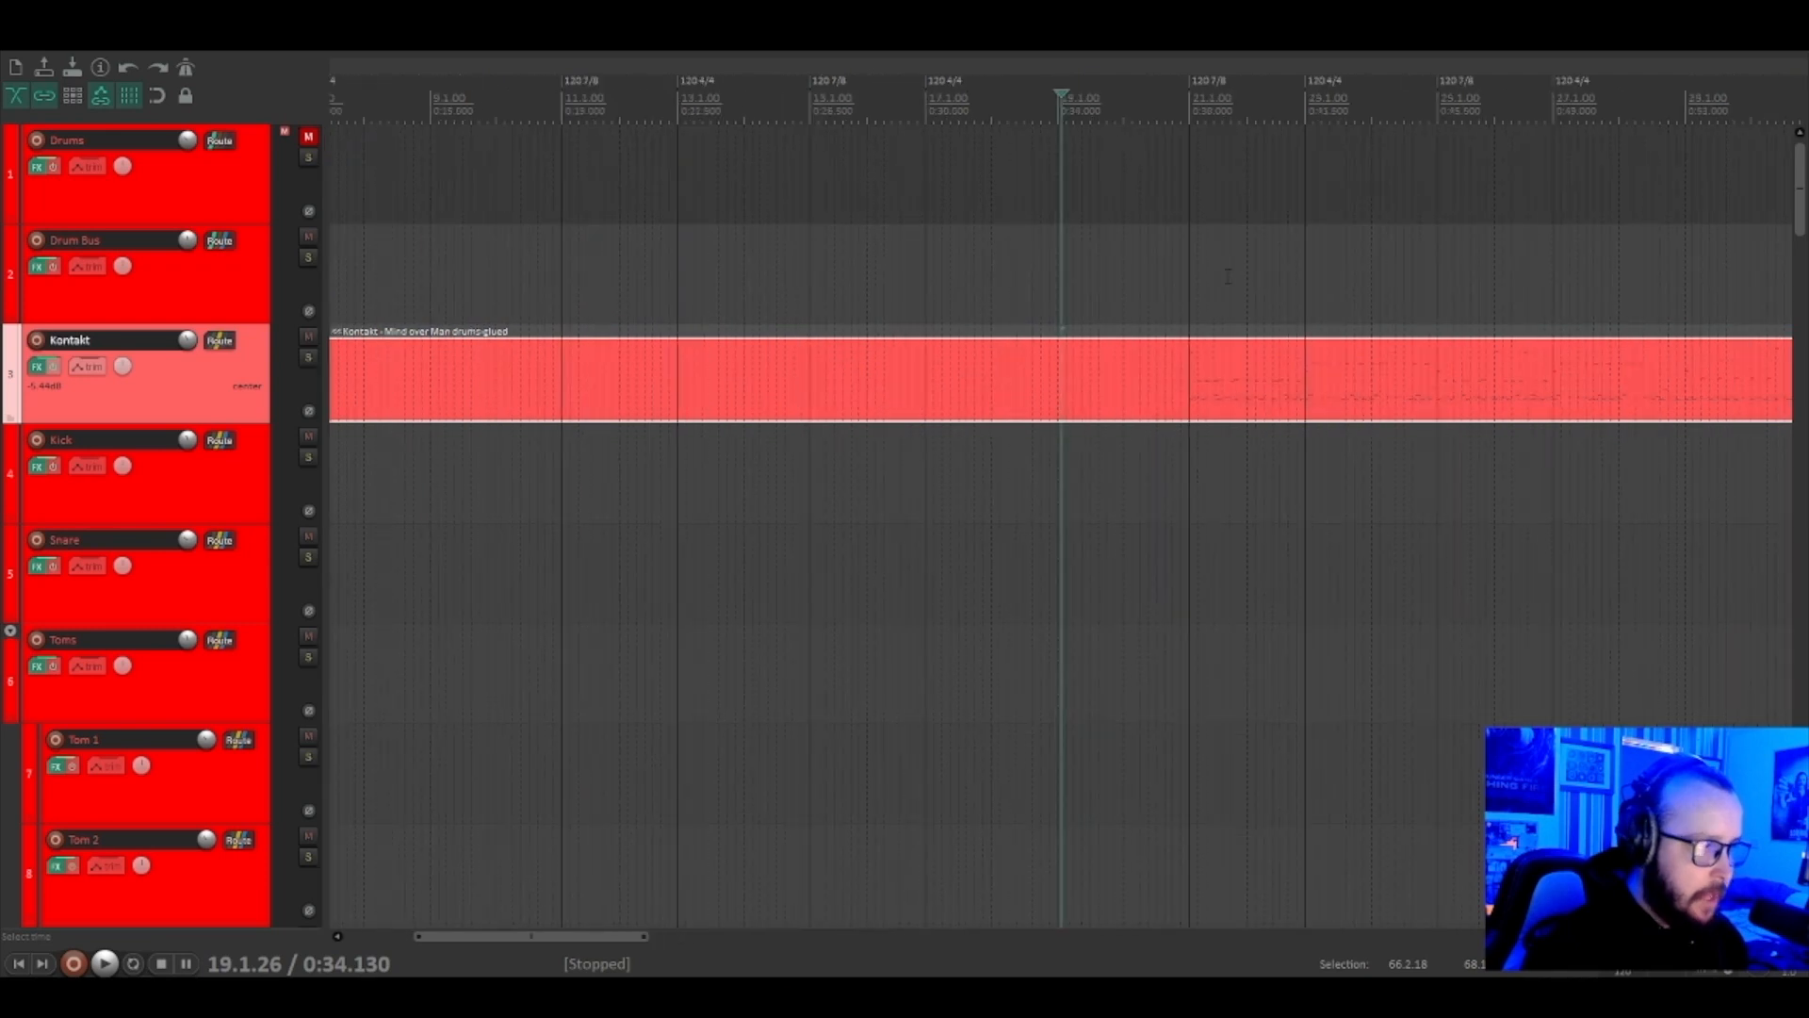
{"action": "scroll", "coordinate": [958, 398], "scroll_direction": "down", "scroll_amount": 2}
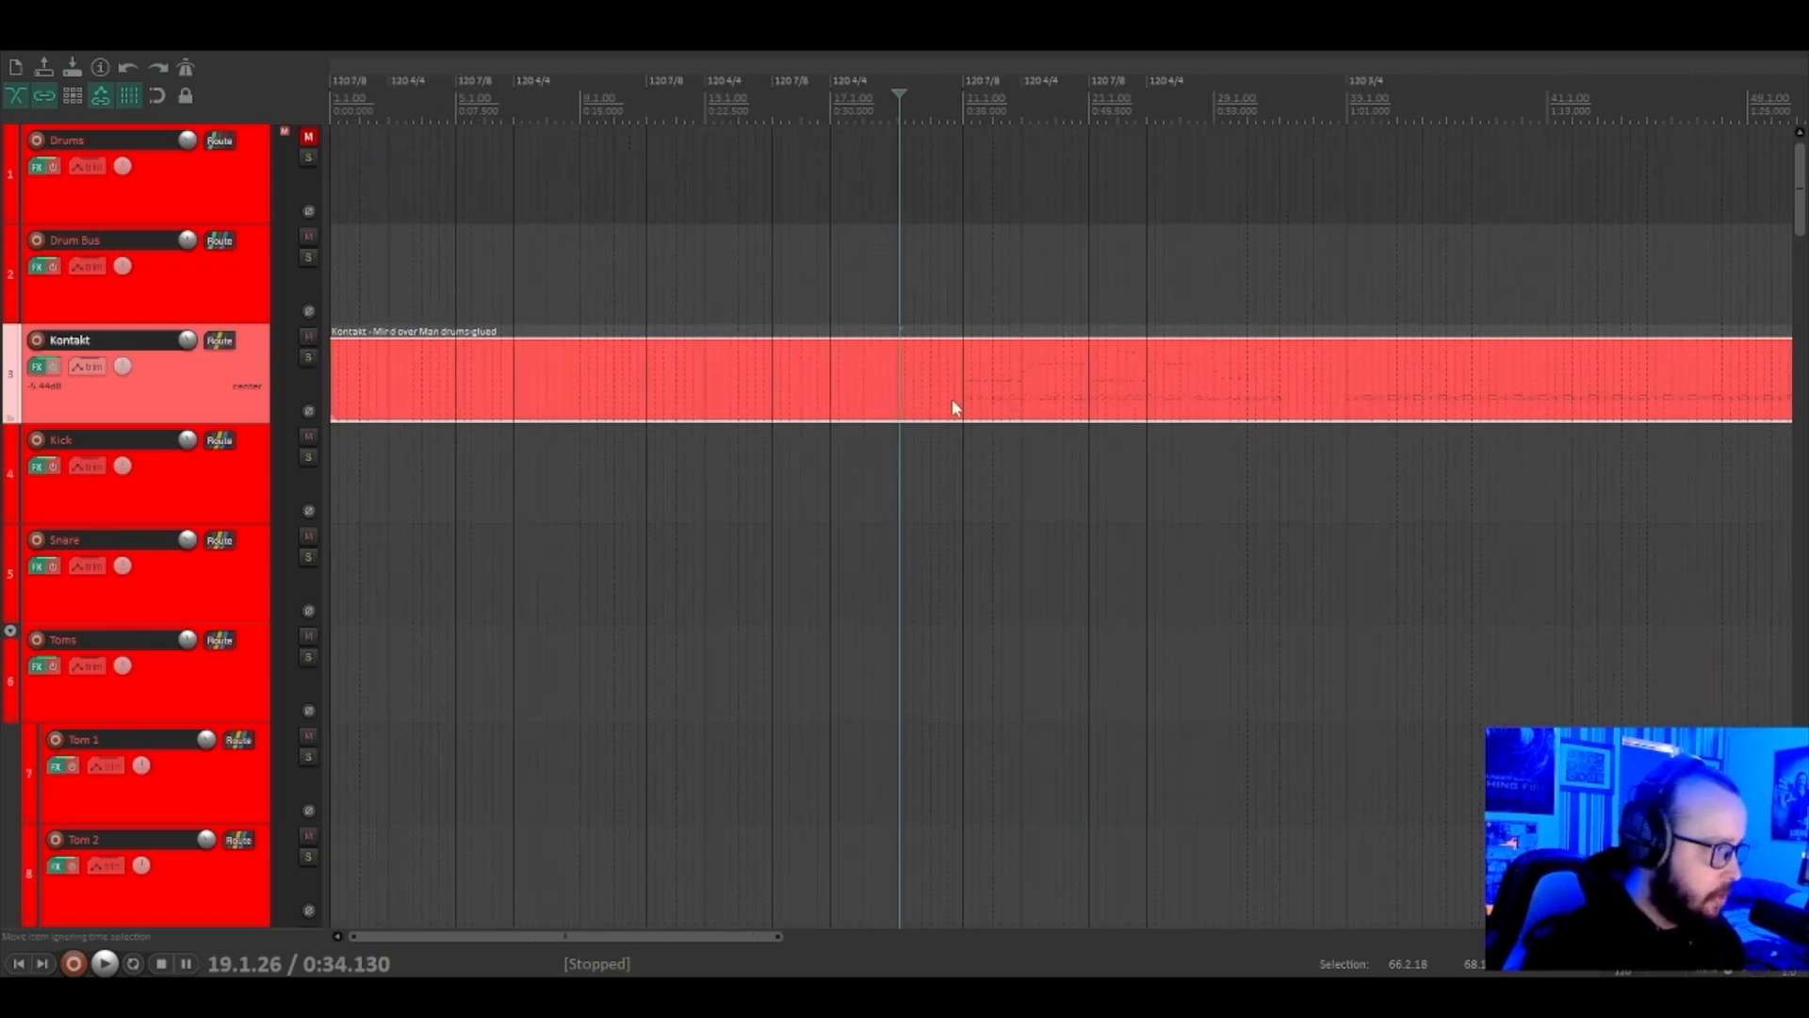
{"action": "scroll", "coordinate": [298, 478], "scroll_direction": "down", "scroll_amount": 8}
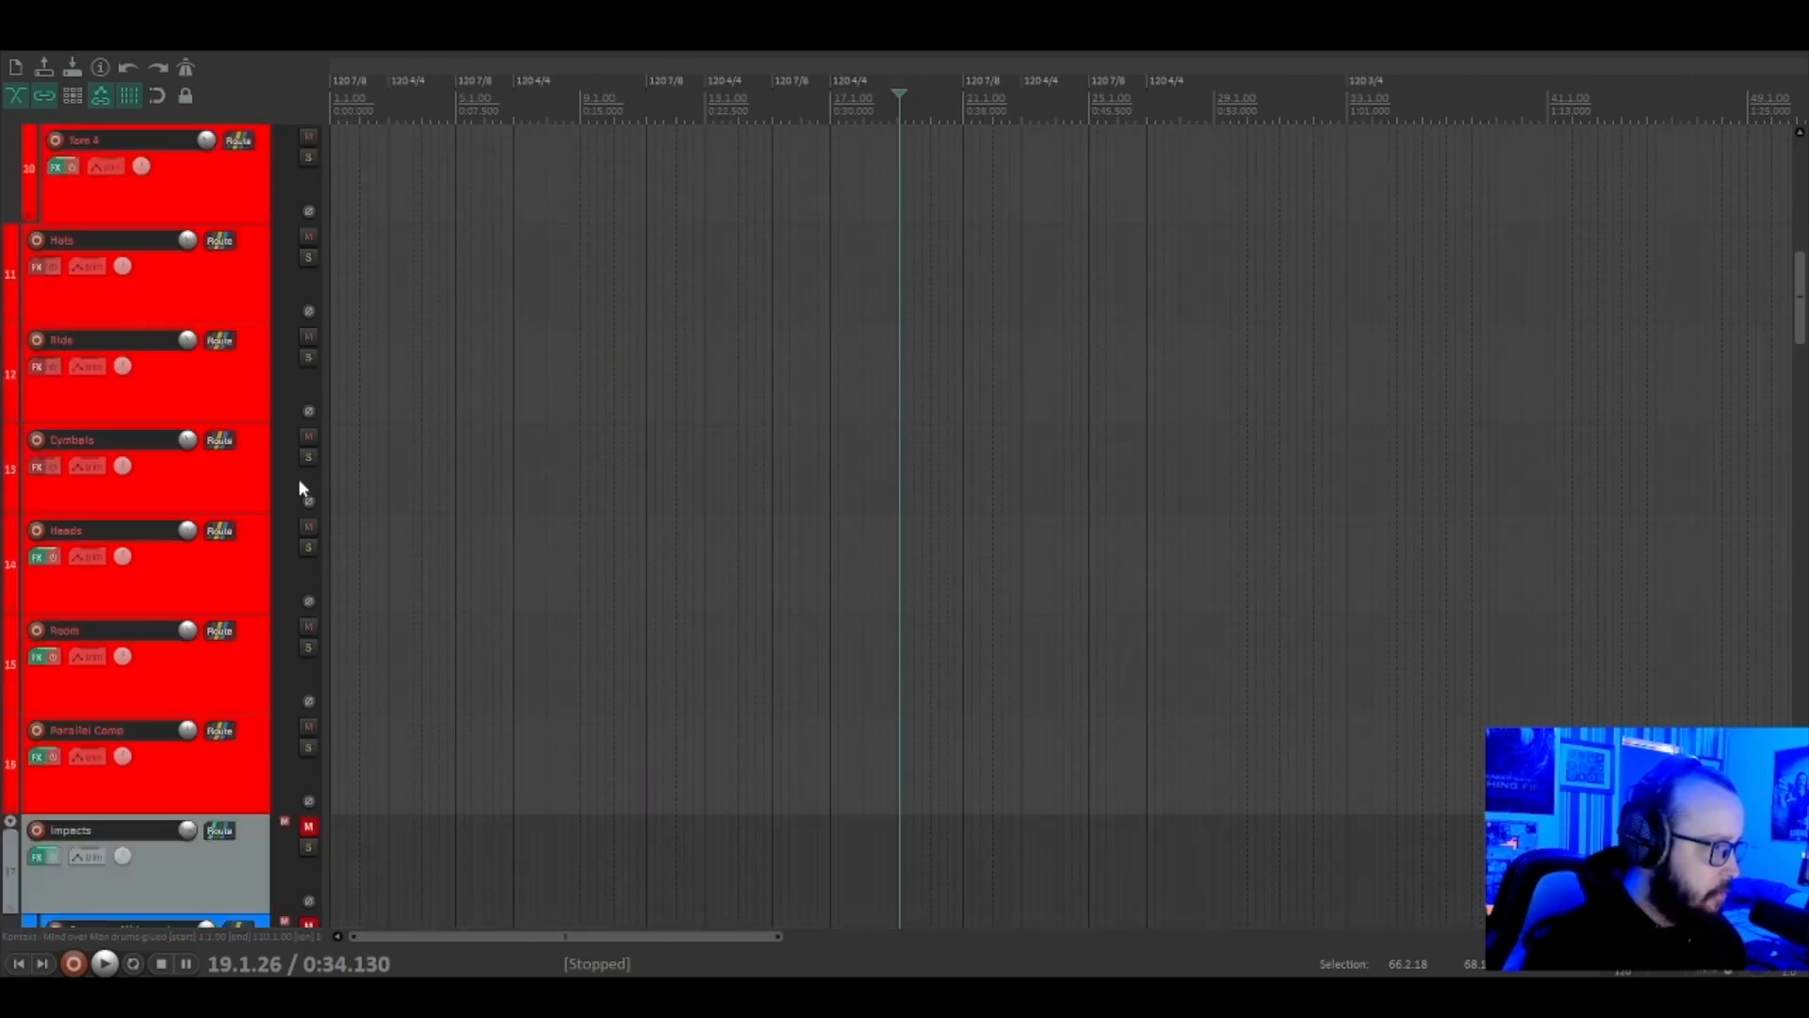
{"action": "scroll", "coordinate": [286, 531], "scroll_direction": "up", "scroll_amount": 8}
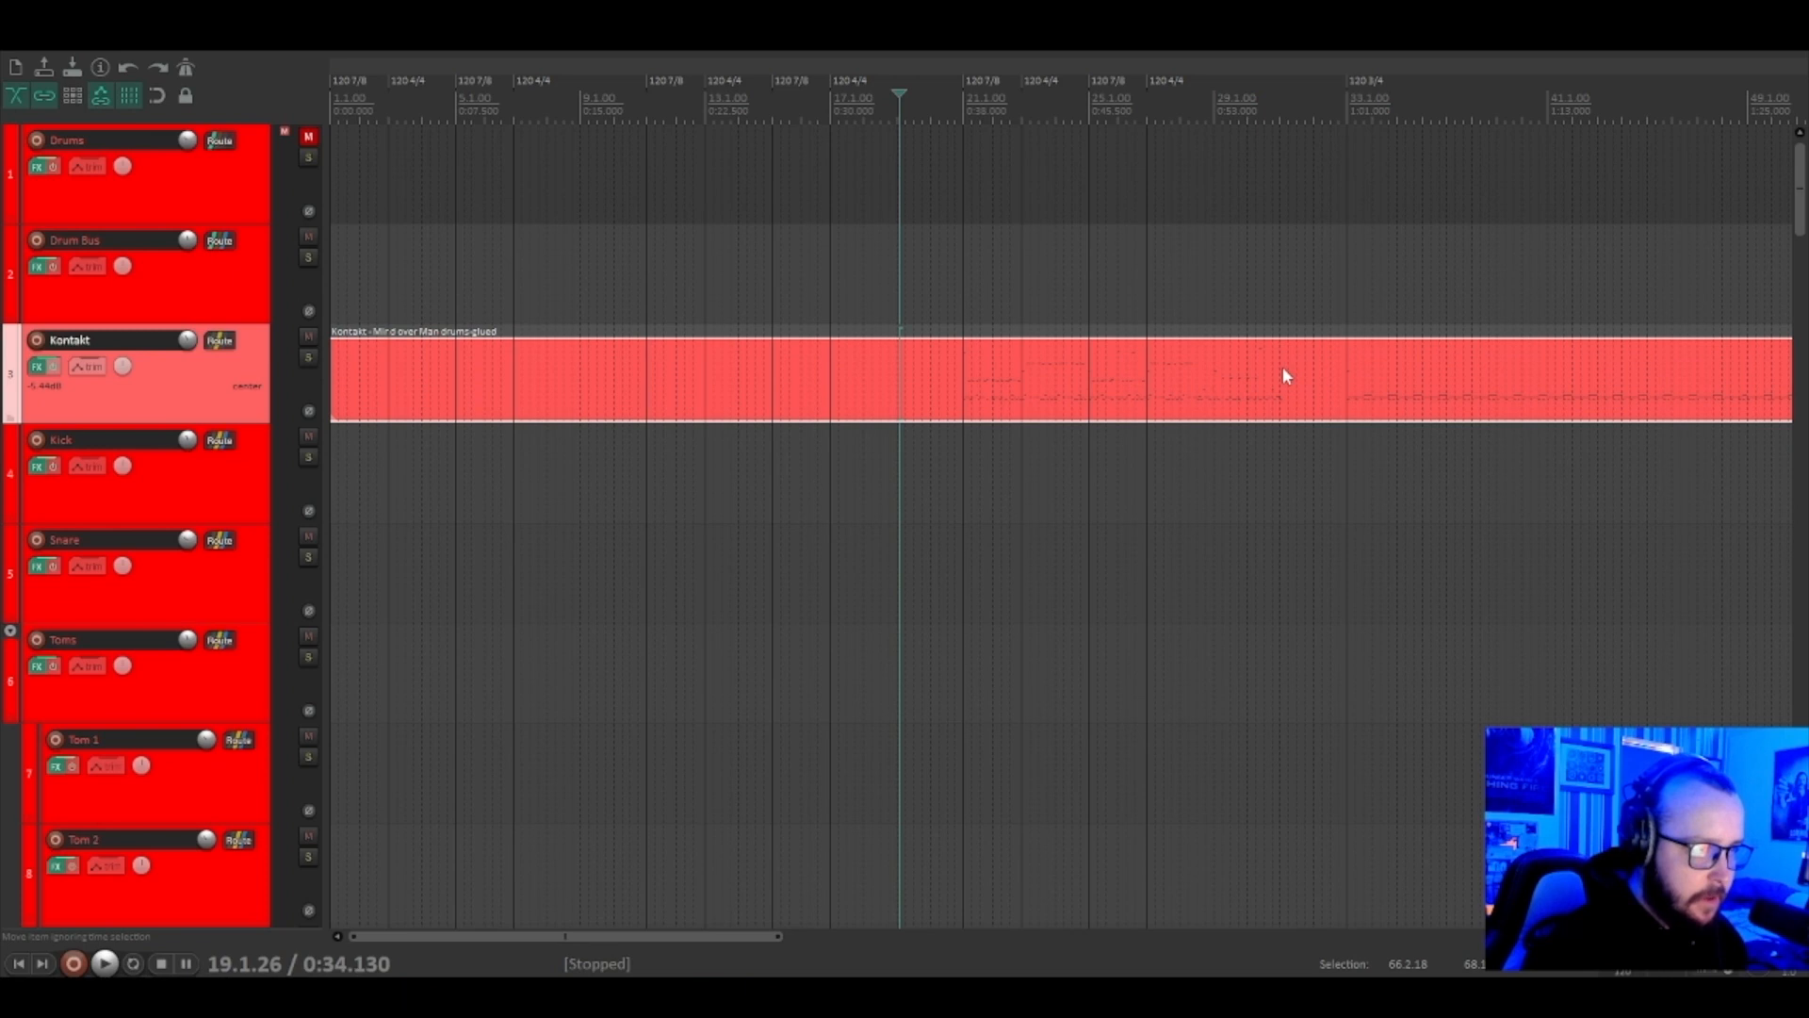
{"action": "key", "text": "space"}
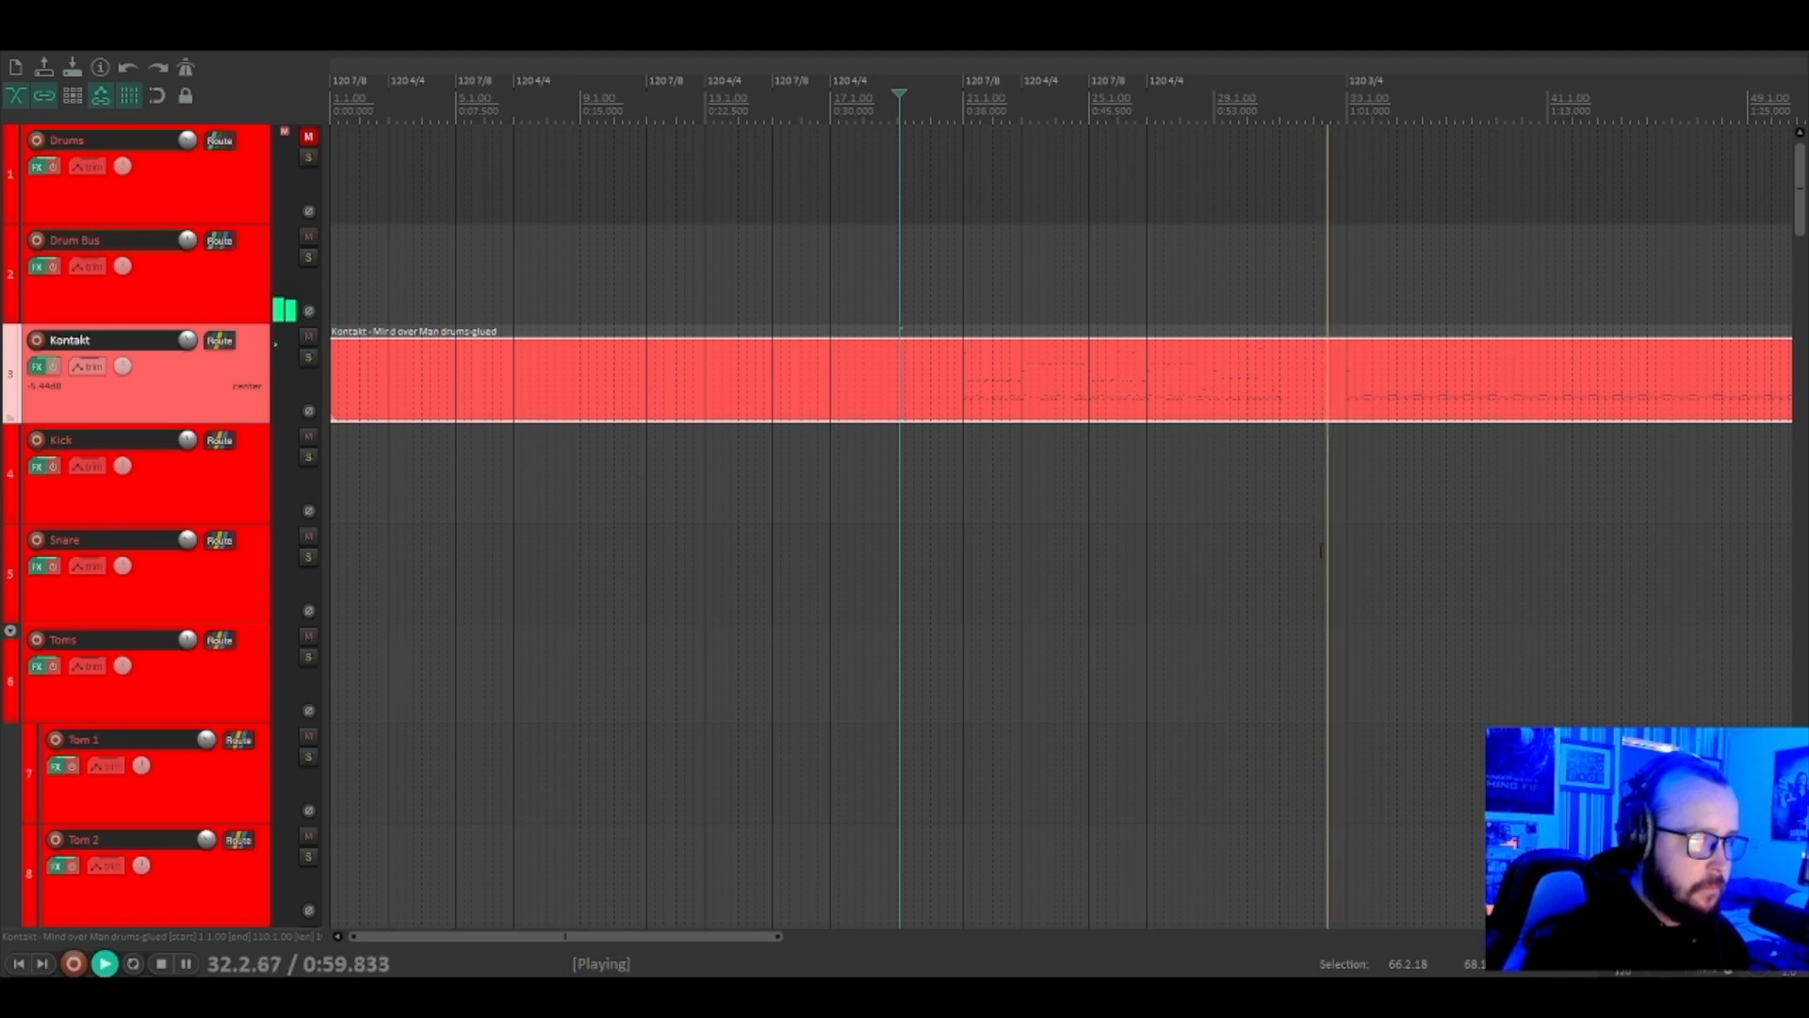
{"action": "key", "text": "space"}
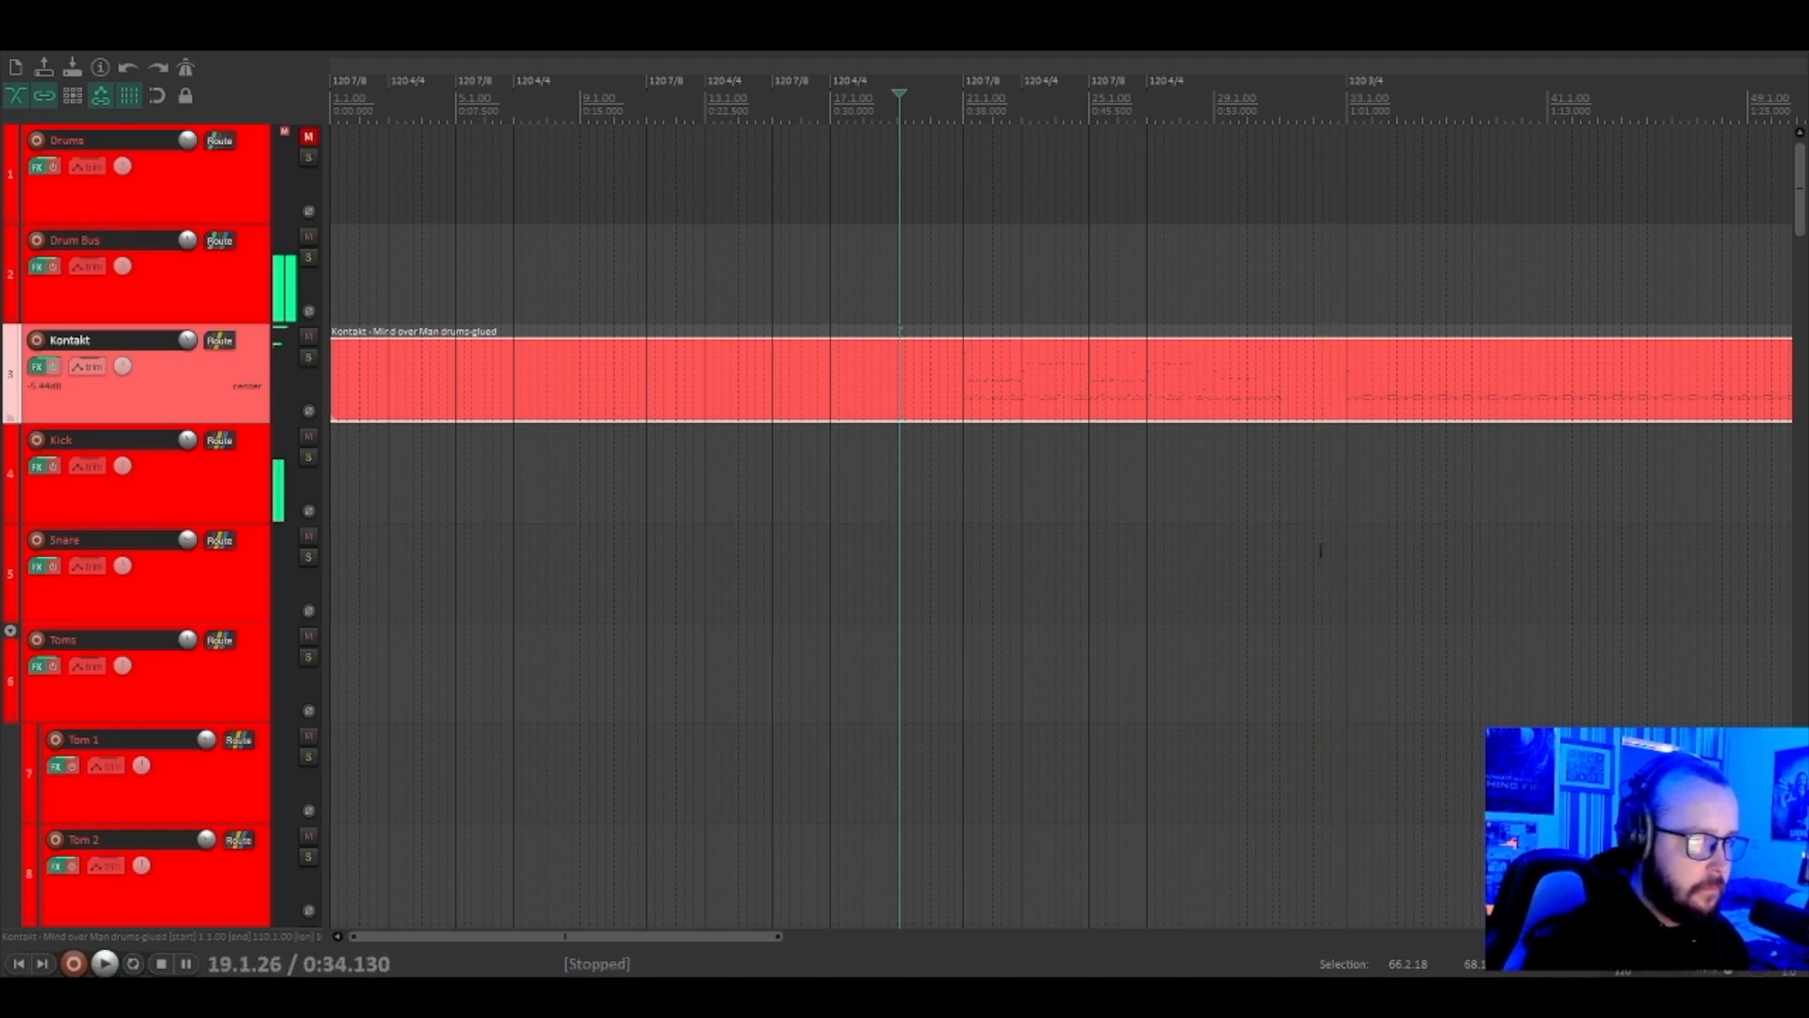
Open the Kontakt drum item in the MIDI editor and place the edit cursor at the start of bar 21.
{"action": "left_click", "coordinate": [963, 410]}
{"action": "double_click", "coordinate": [963, 410]}
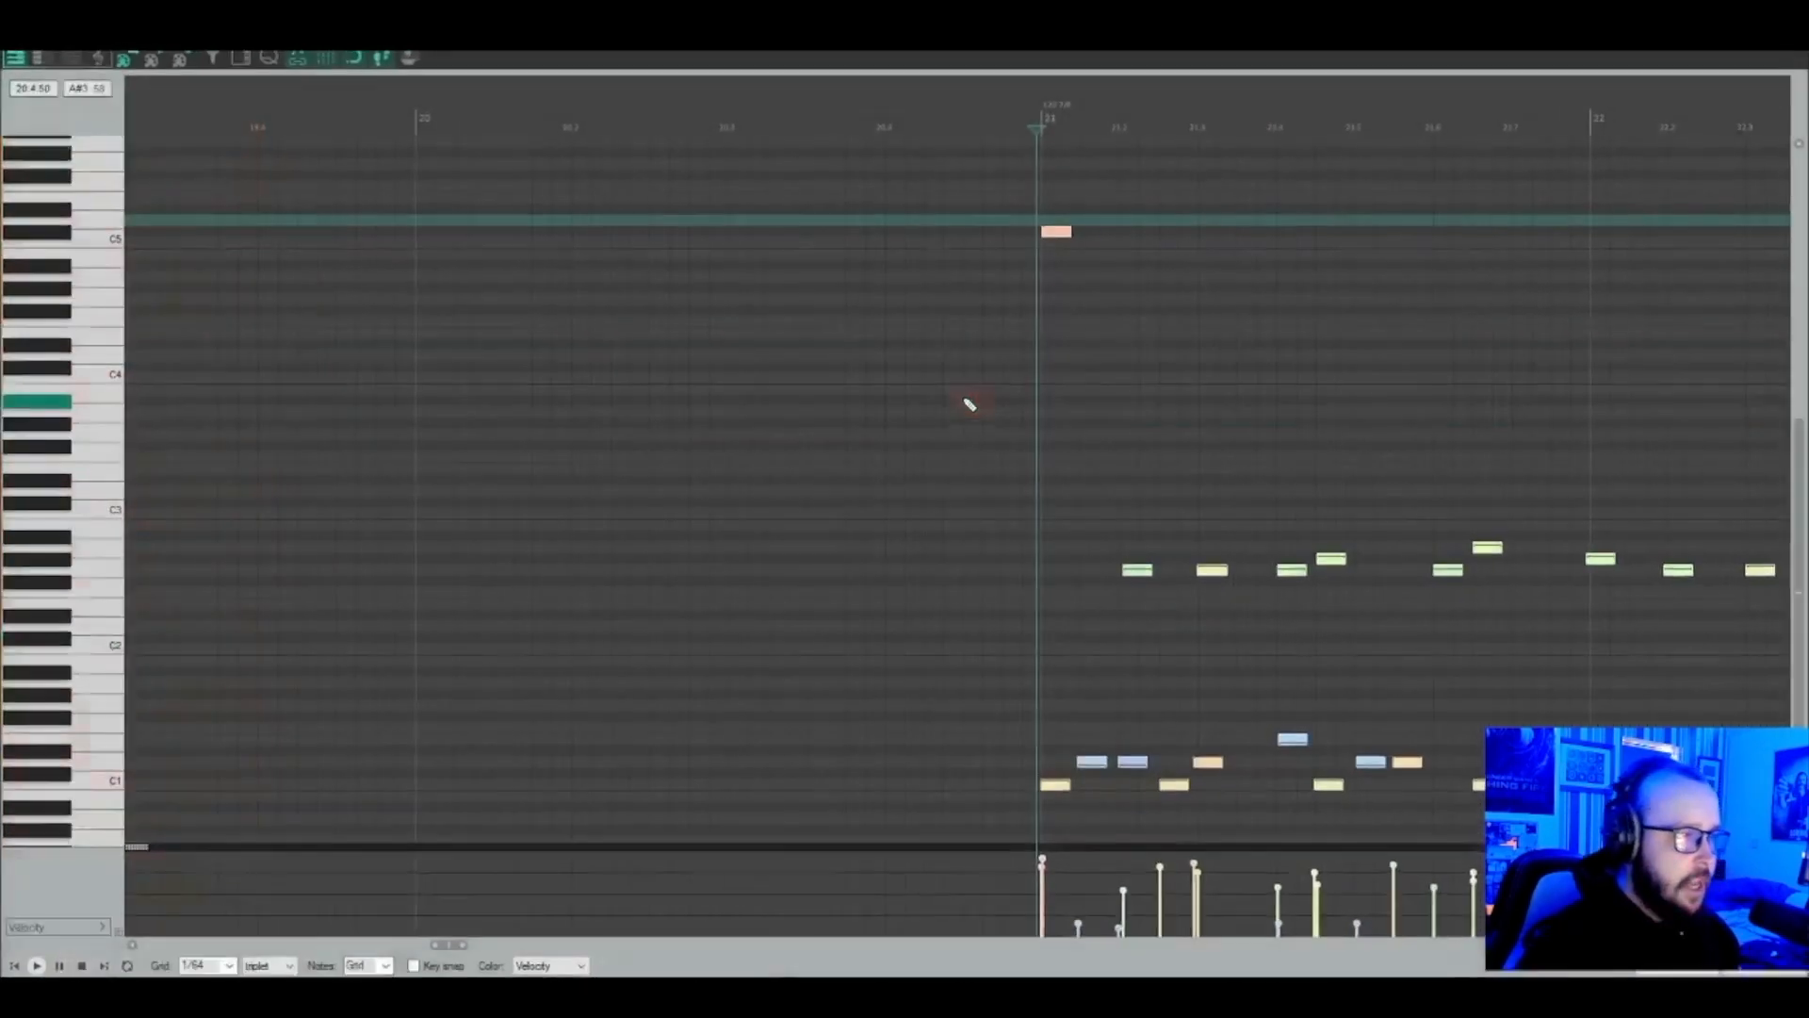
{"action": "scroll", "coordinate": [1098, 521], "scroll_direction": "down", "scroll_amount": 6}
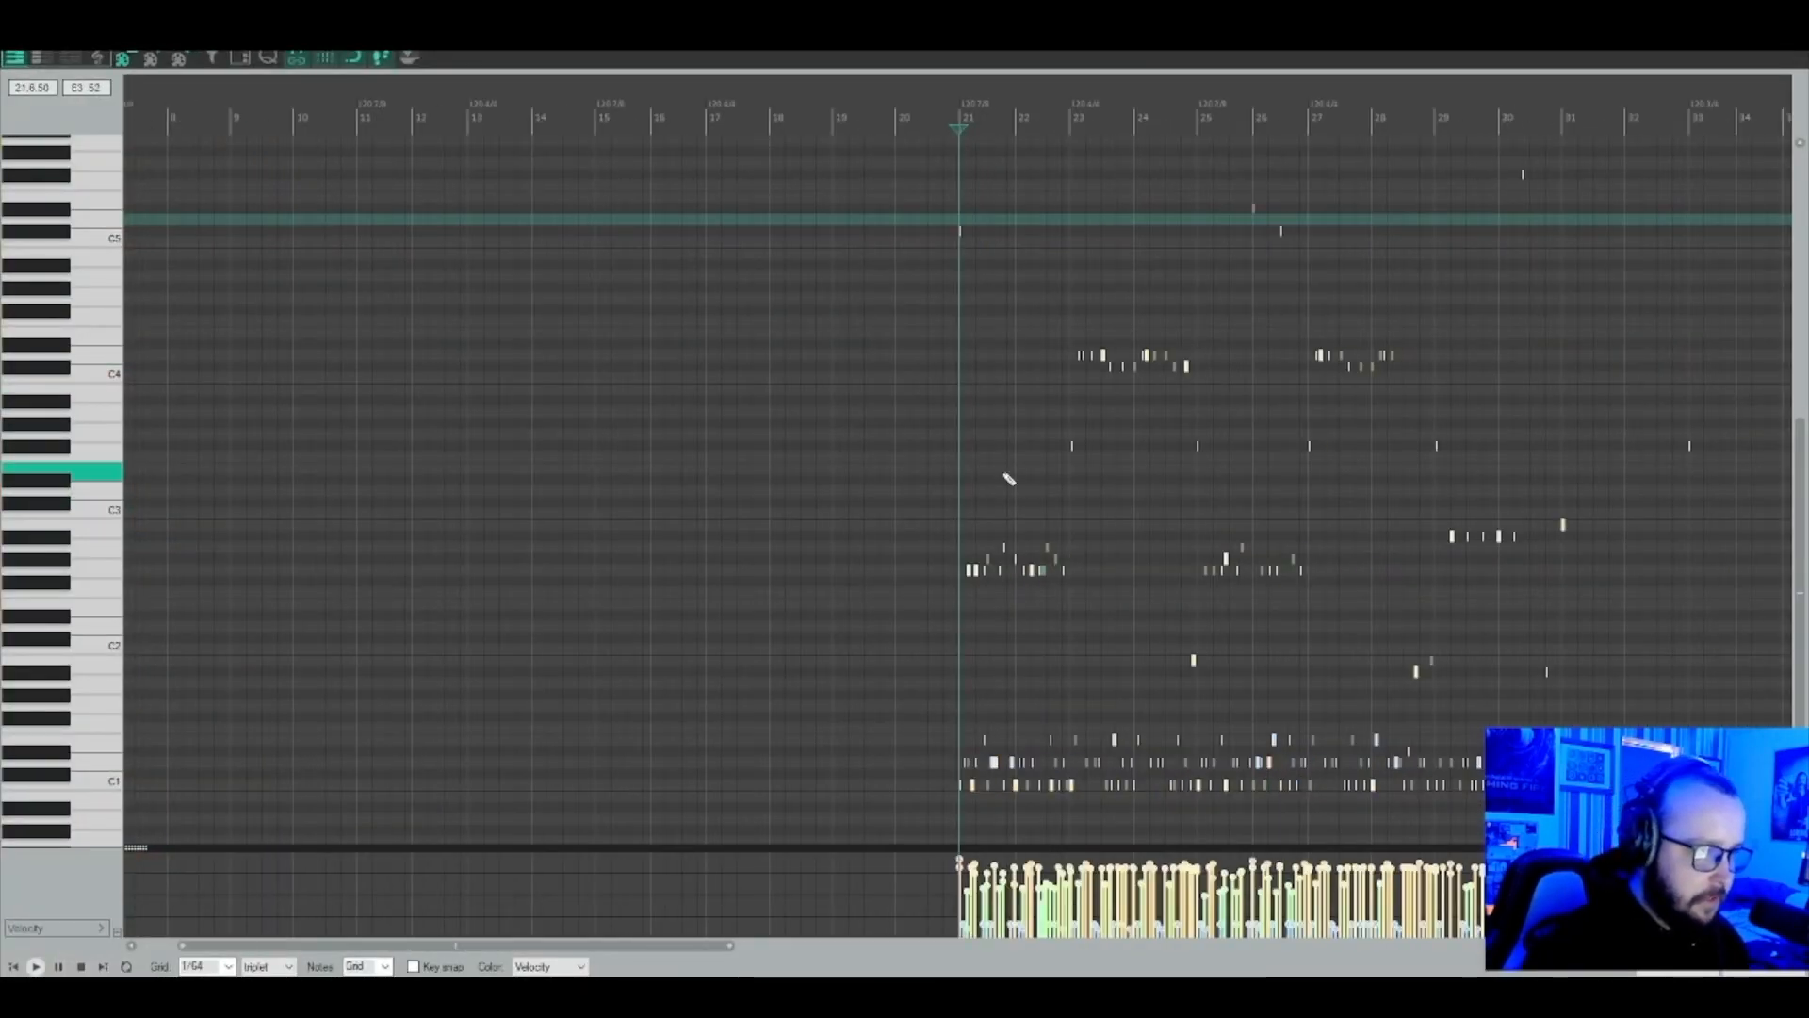
{"action": "scroll", "coordinate": [1008, 480], "scroll_direction": "down", "scroll_amount": 5}
{"action": "left_click", "coordinate": [647, 481]}
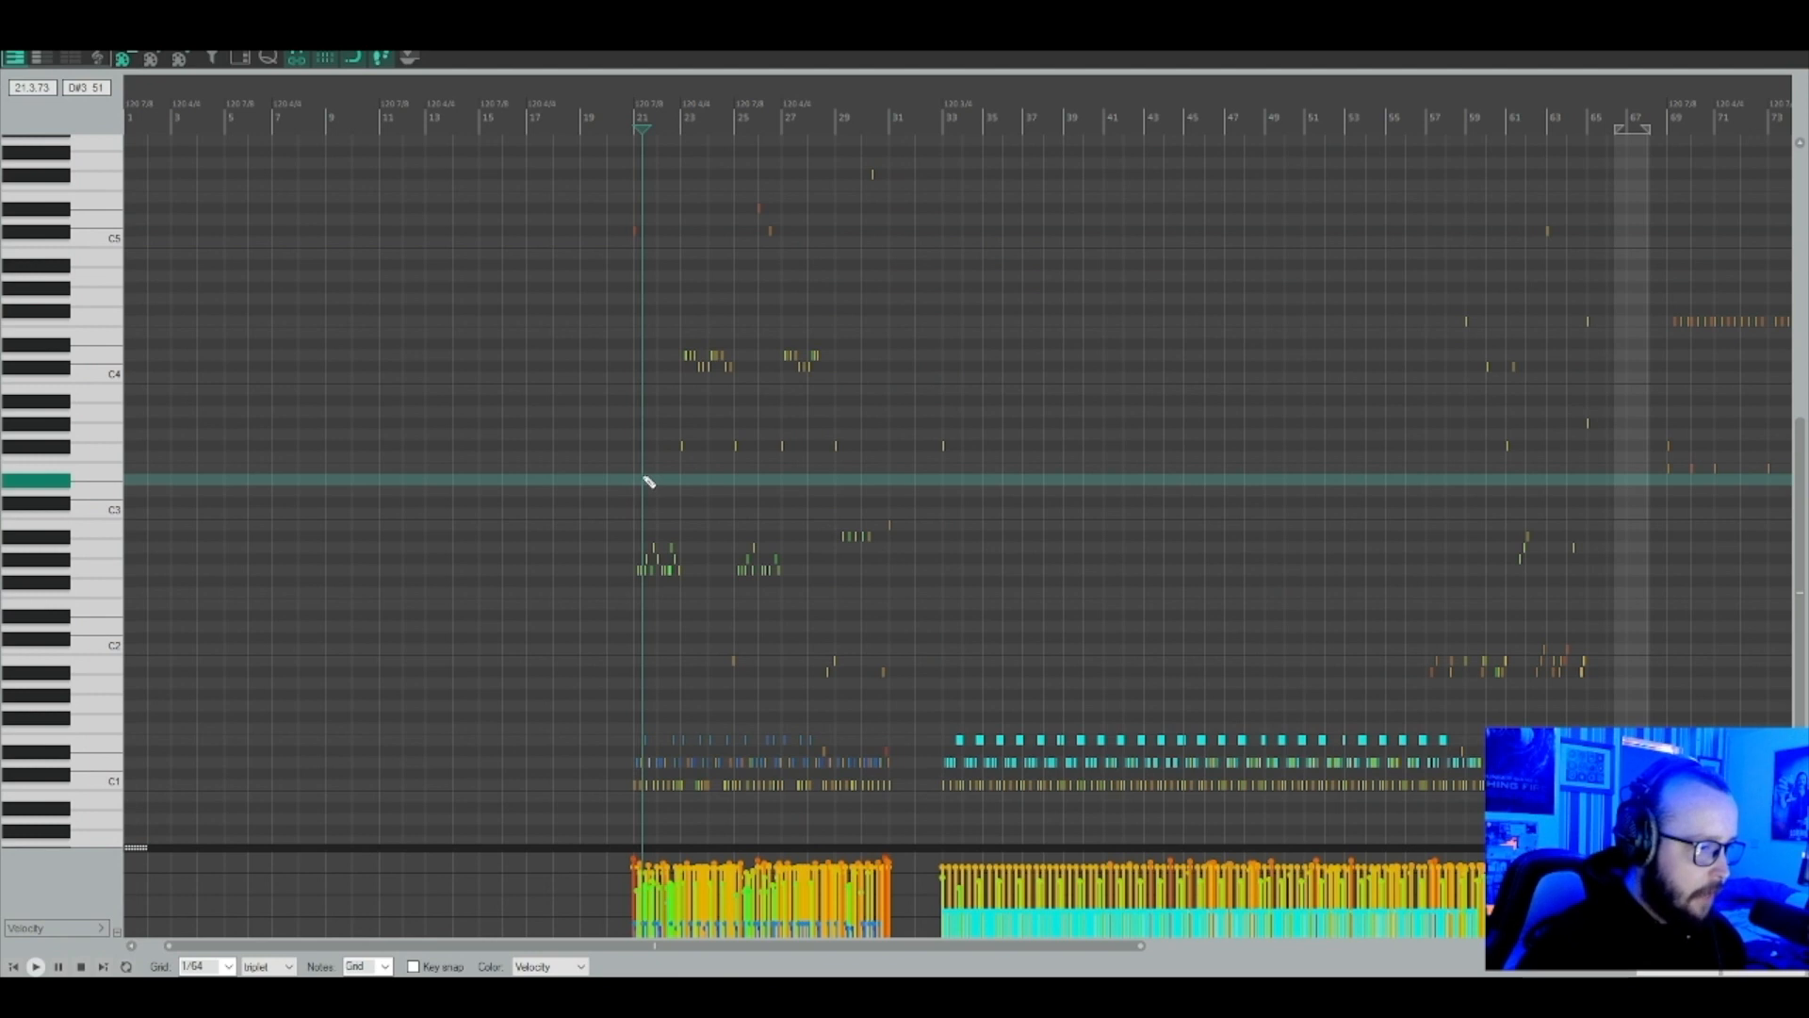
{"action": "scroll", "coordinate": [649, 481], "scroll_direction": "up", "scroll_amount": 10}
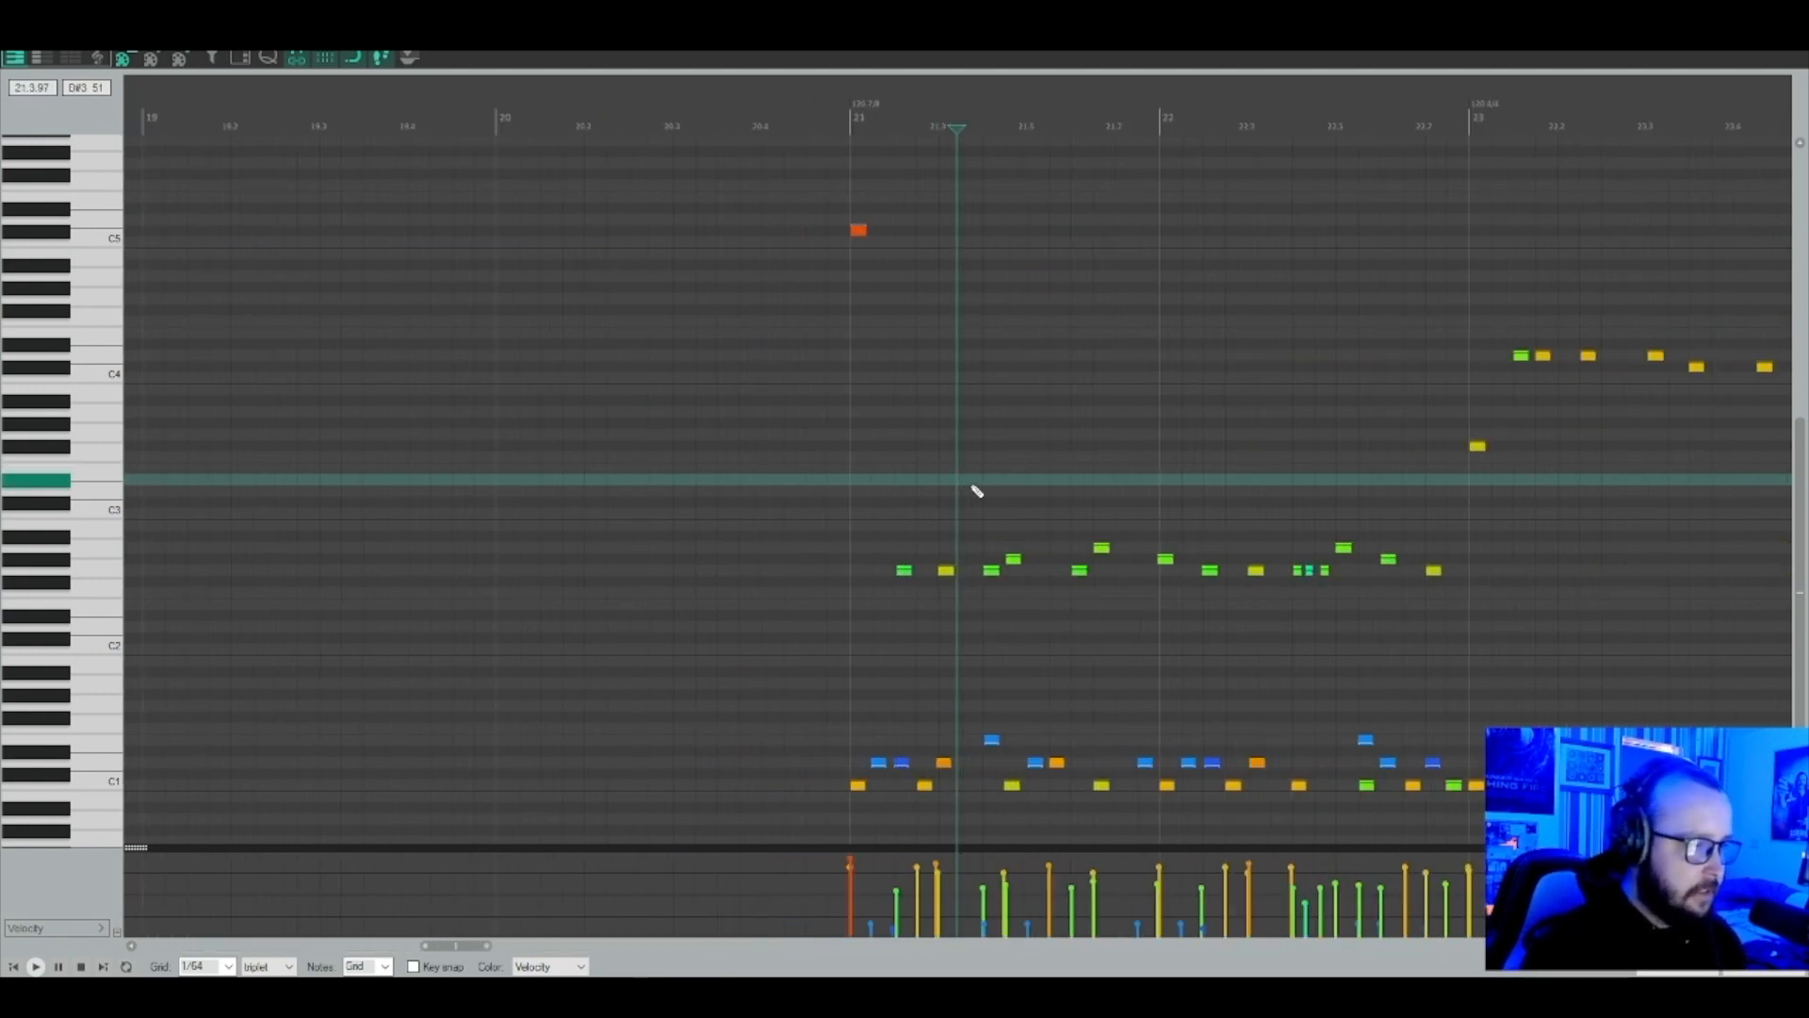
{"action": "scroll", "coordinate": [976, 490], "scroll_direction": "down", "scroll_amount": 1}
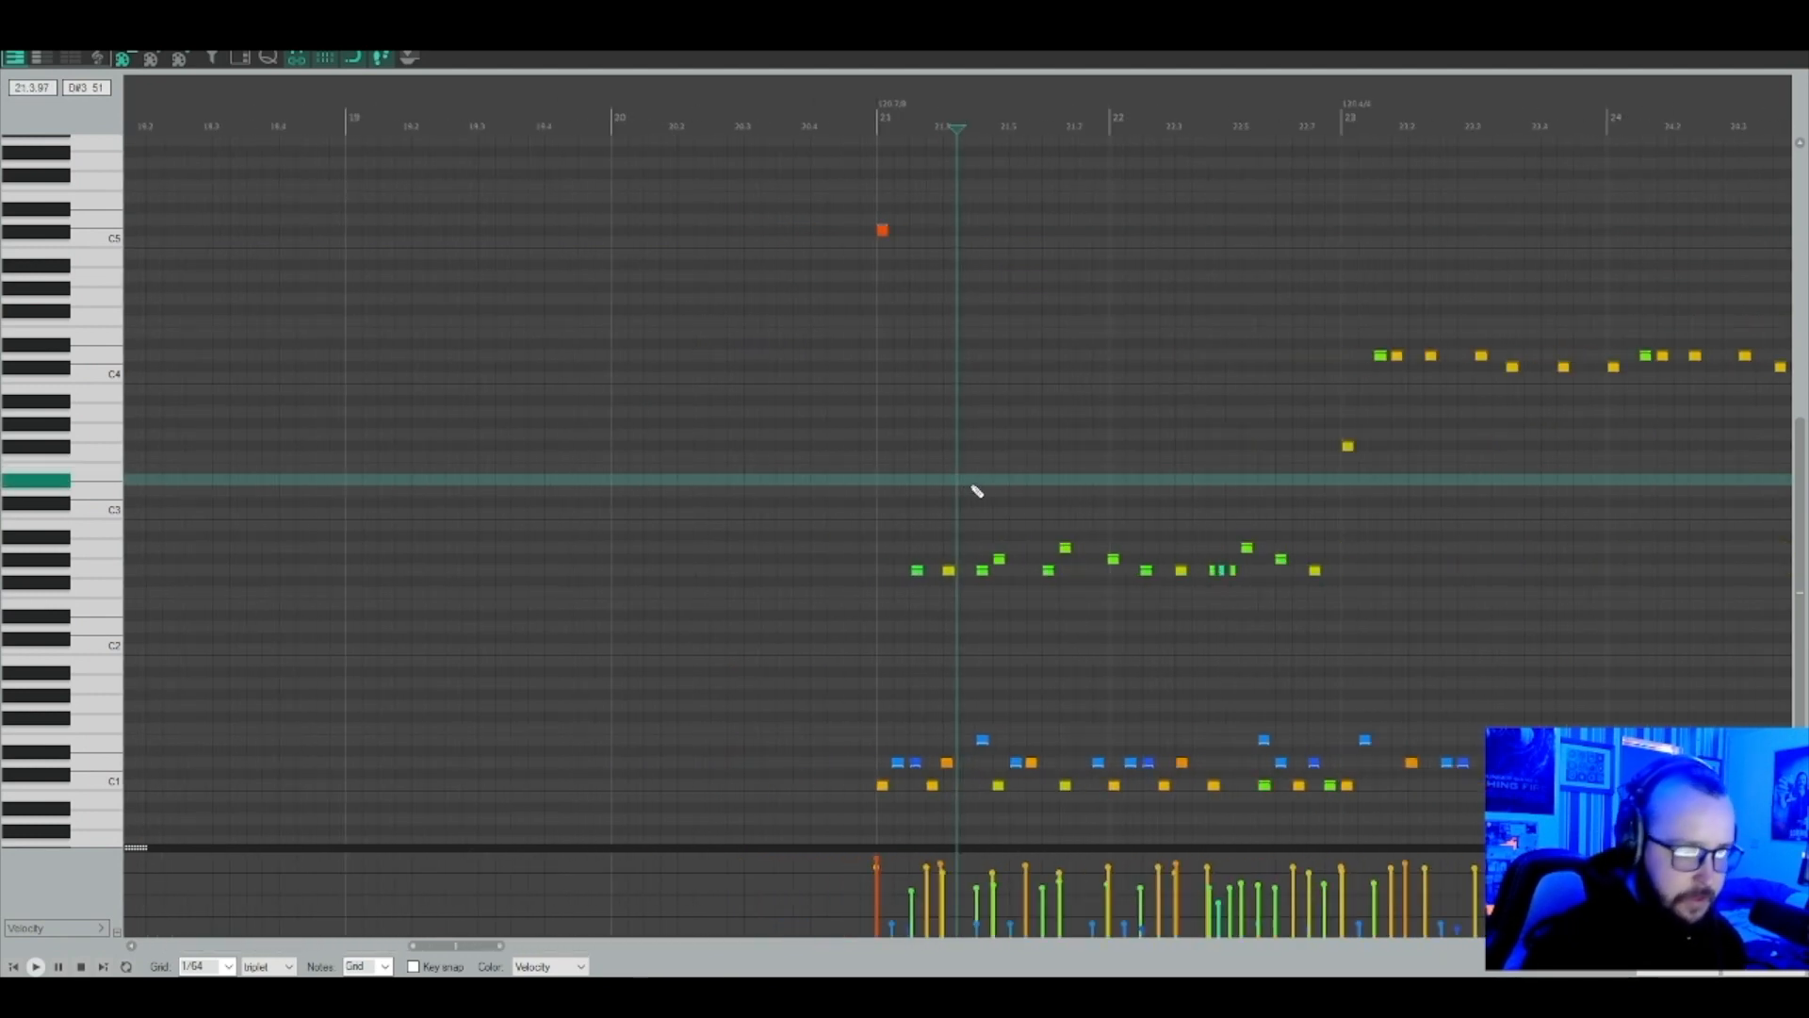
{"action": "left_click", "coordinate": [881, 578]}
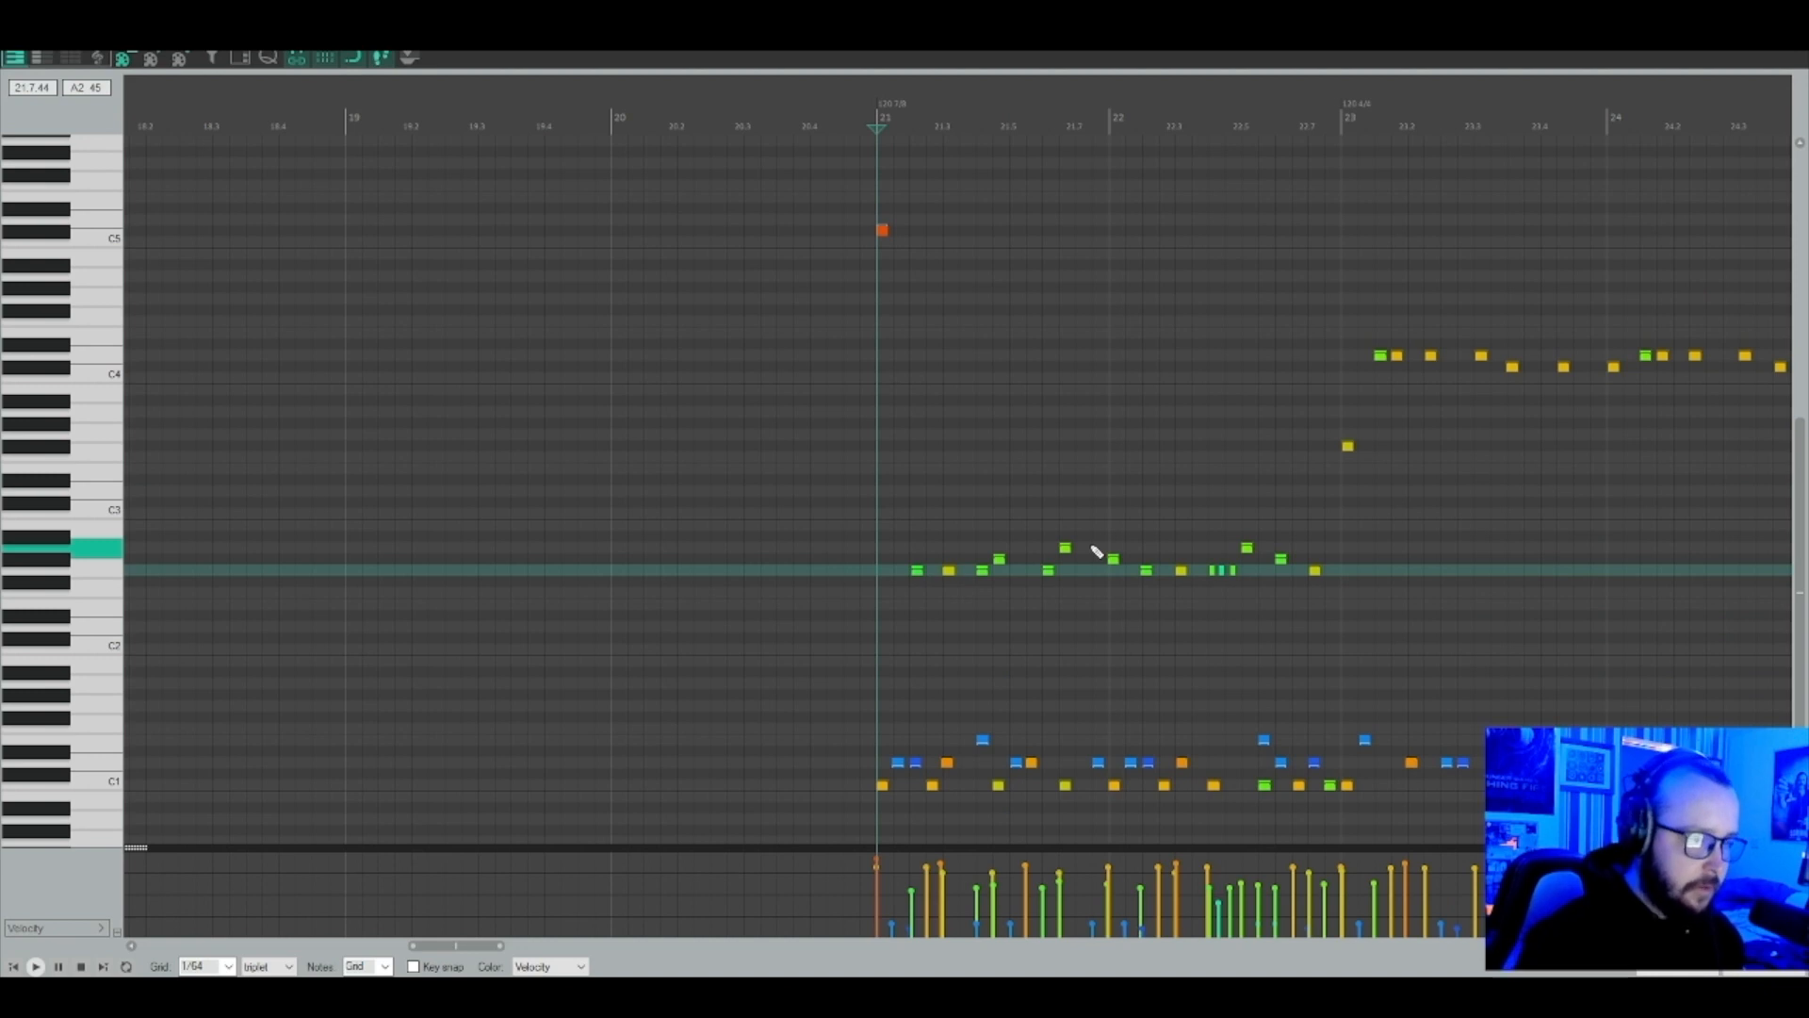
Examine the programmed drum notes and their velocities from bar 21 to about bar 29.
{"action": "scroll", "coordinate": [1076, 539], "scroll_direction": "down", "scroll_amount": 4}
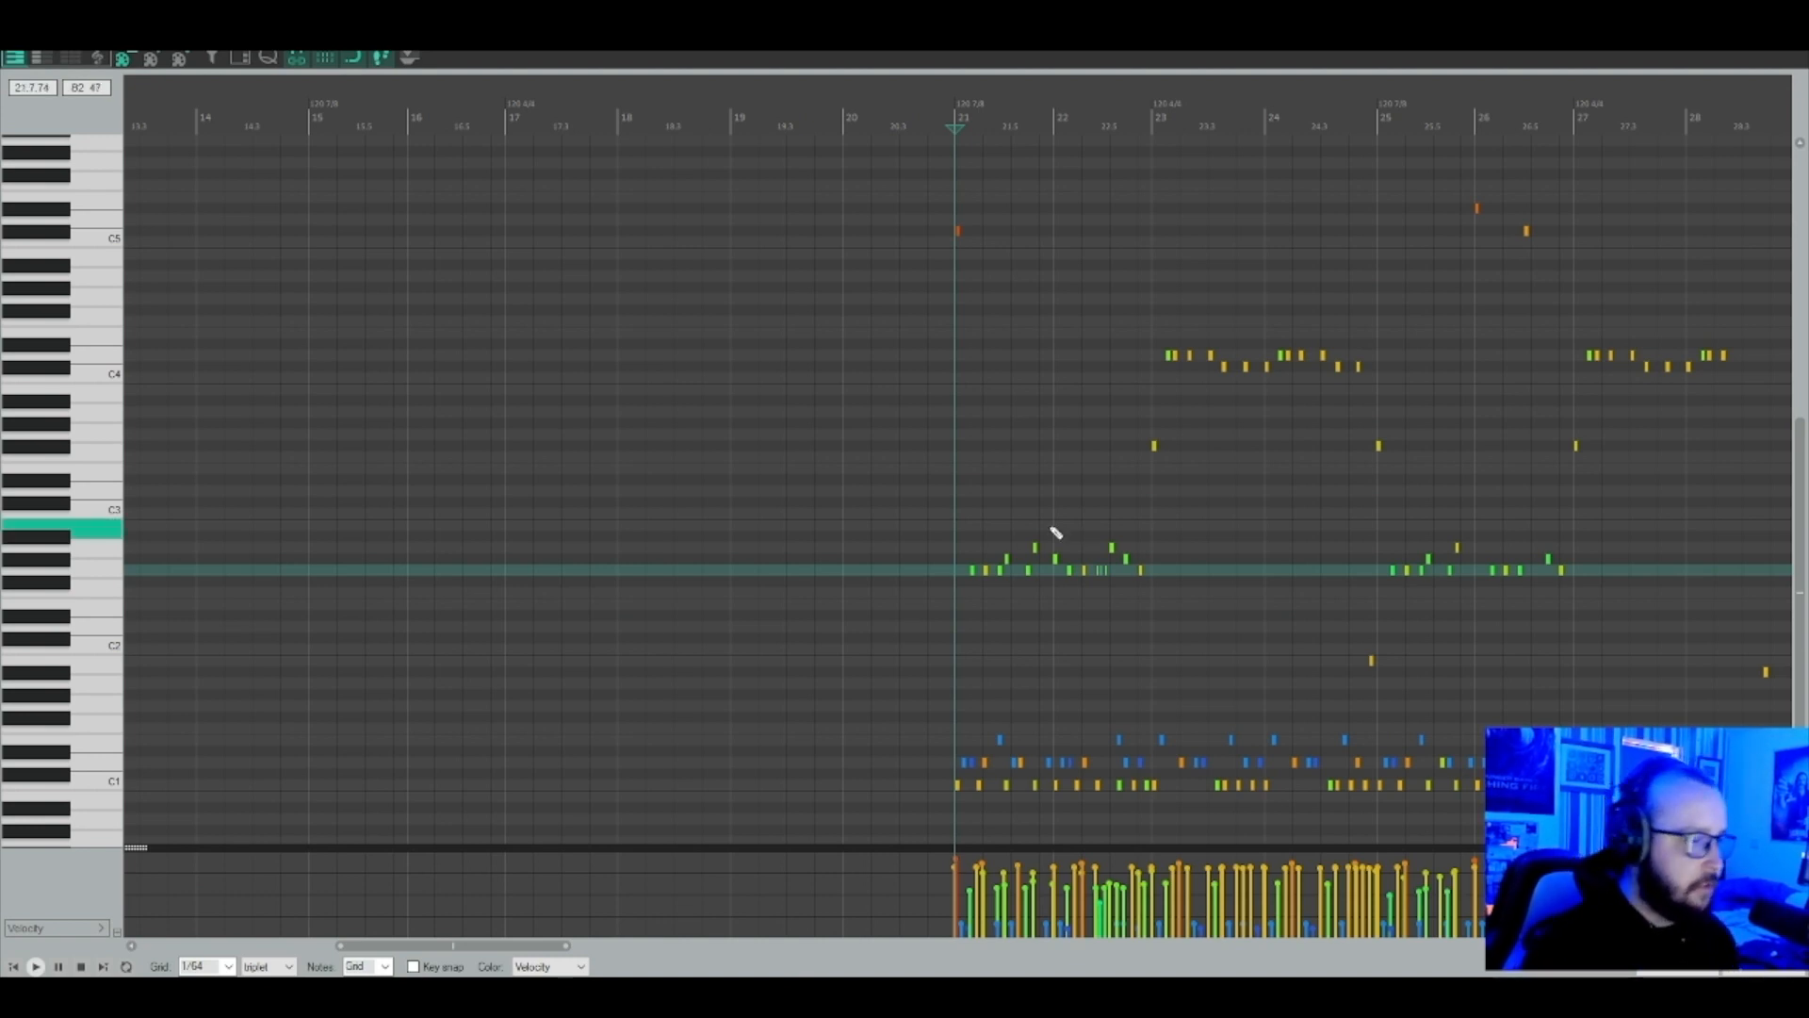
{"action": "scroll", "coordinate": [1074, 529], "scroll_direction": "up", "scroll_amount": 5}
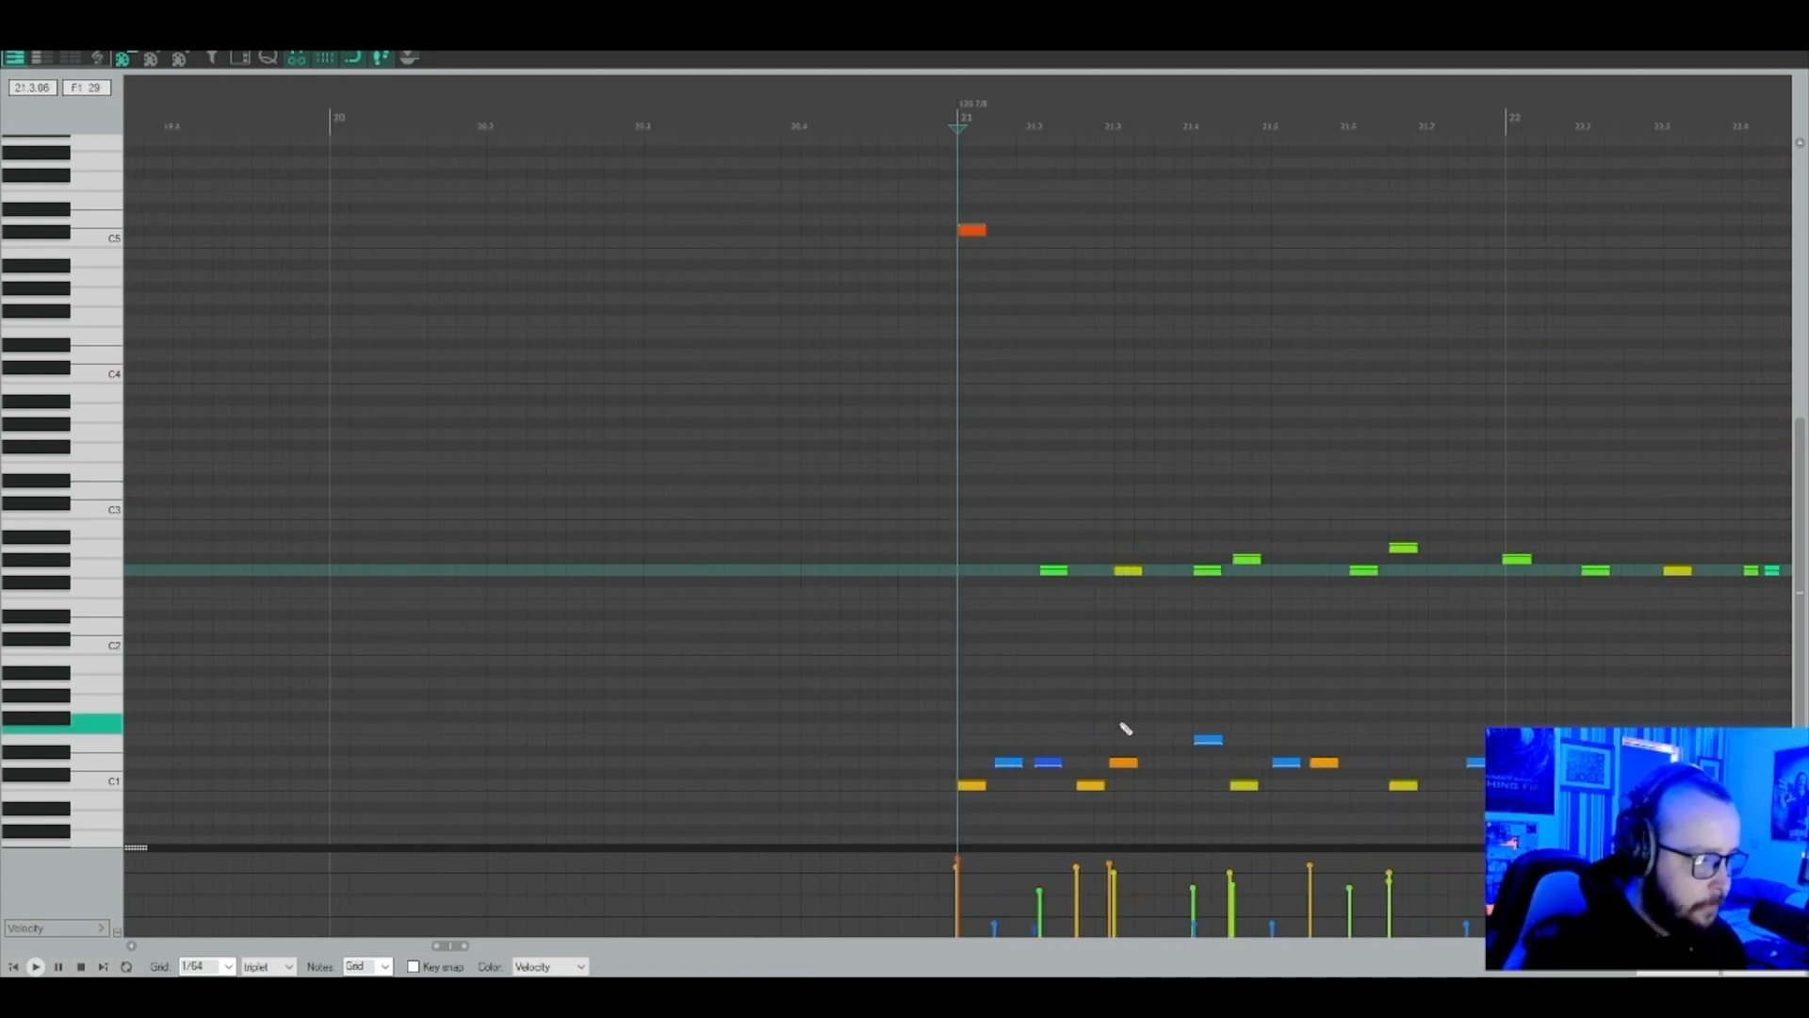
{"action": "scroll", "coordinate": [848, 848], "scroll_direction": "down", "scroll_amount": 2}
{"action": "left_click_drag", "start_coordinate": [453, 945], "coordinate": [483, 947]}
{"action": "scroll", "coordinate": [1009, 537], "scroll_direction": "down", "scroll_amount": 6}
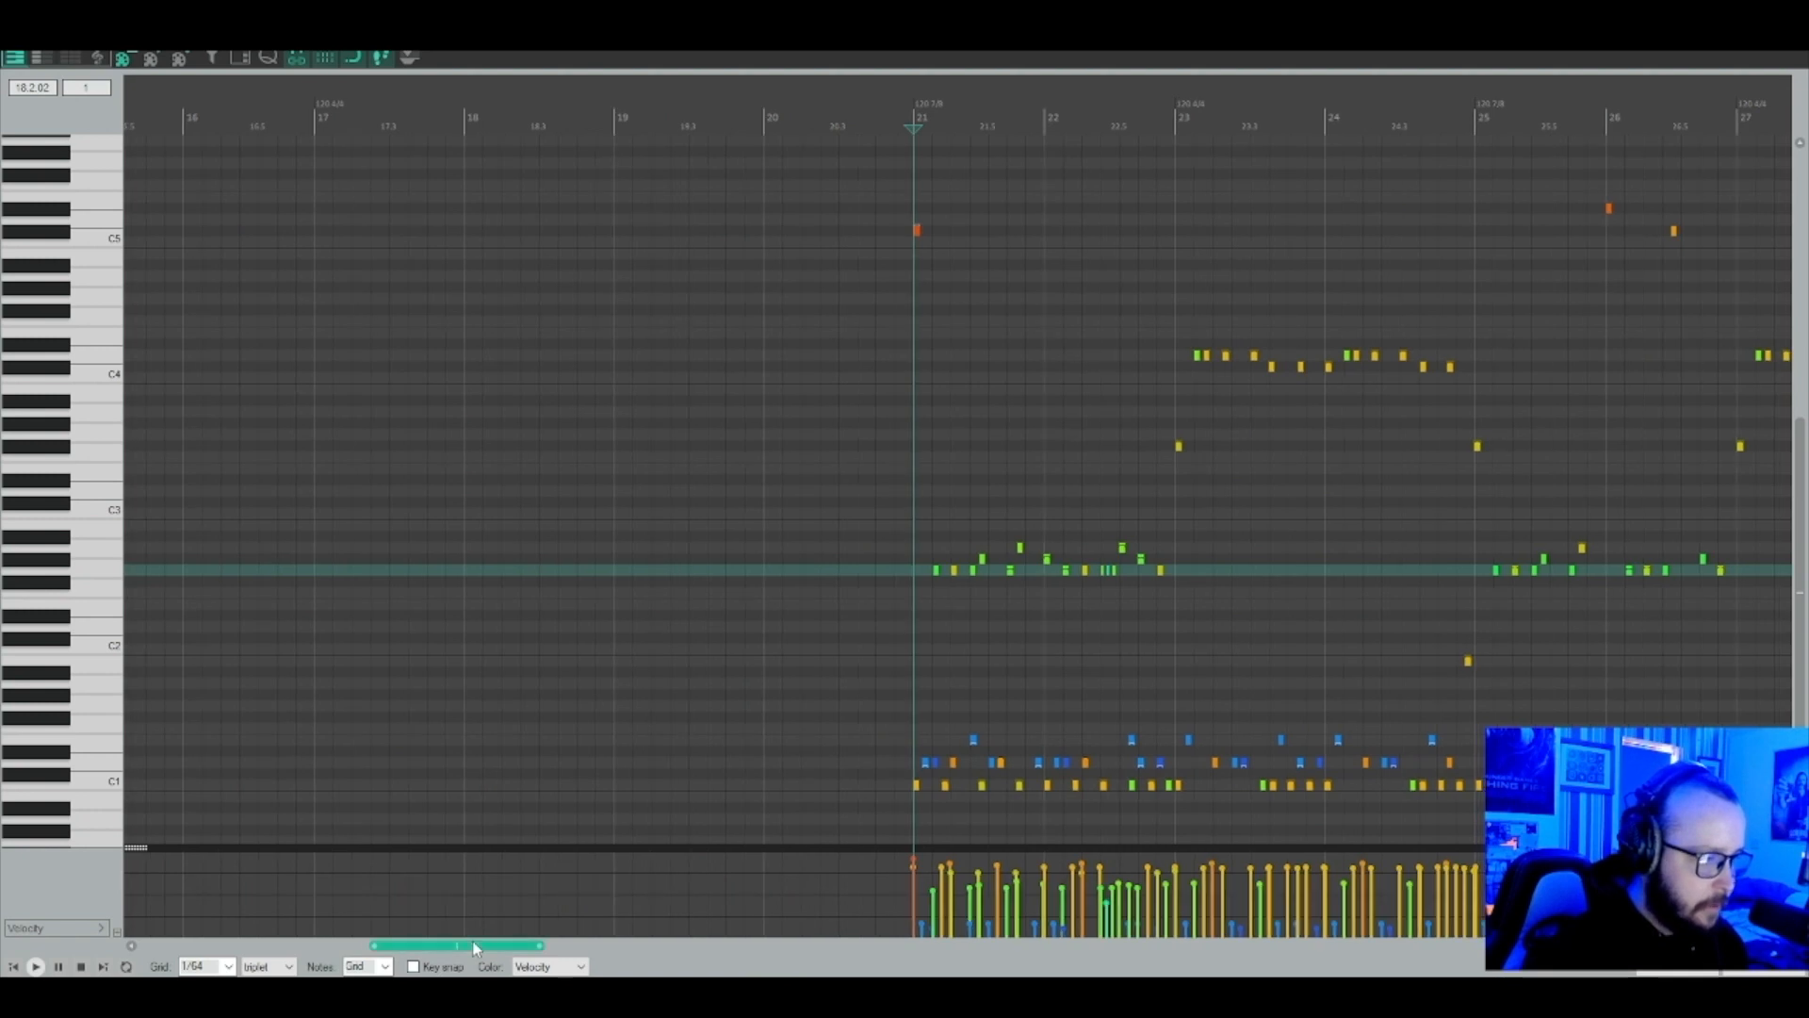
{"action": "left_click_drag", "start_coordinate": [472, 945], "coordinate": [522, 945]}
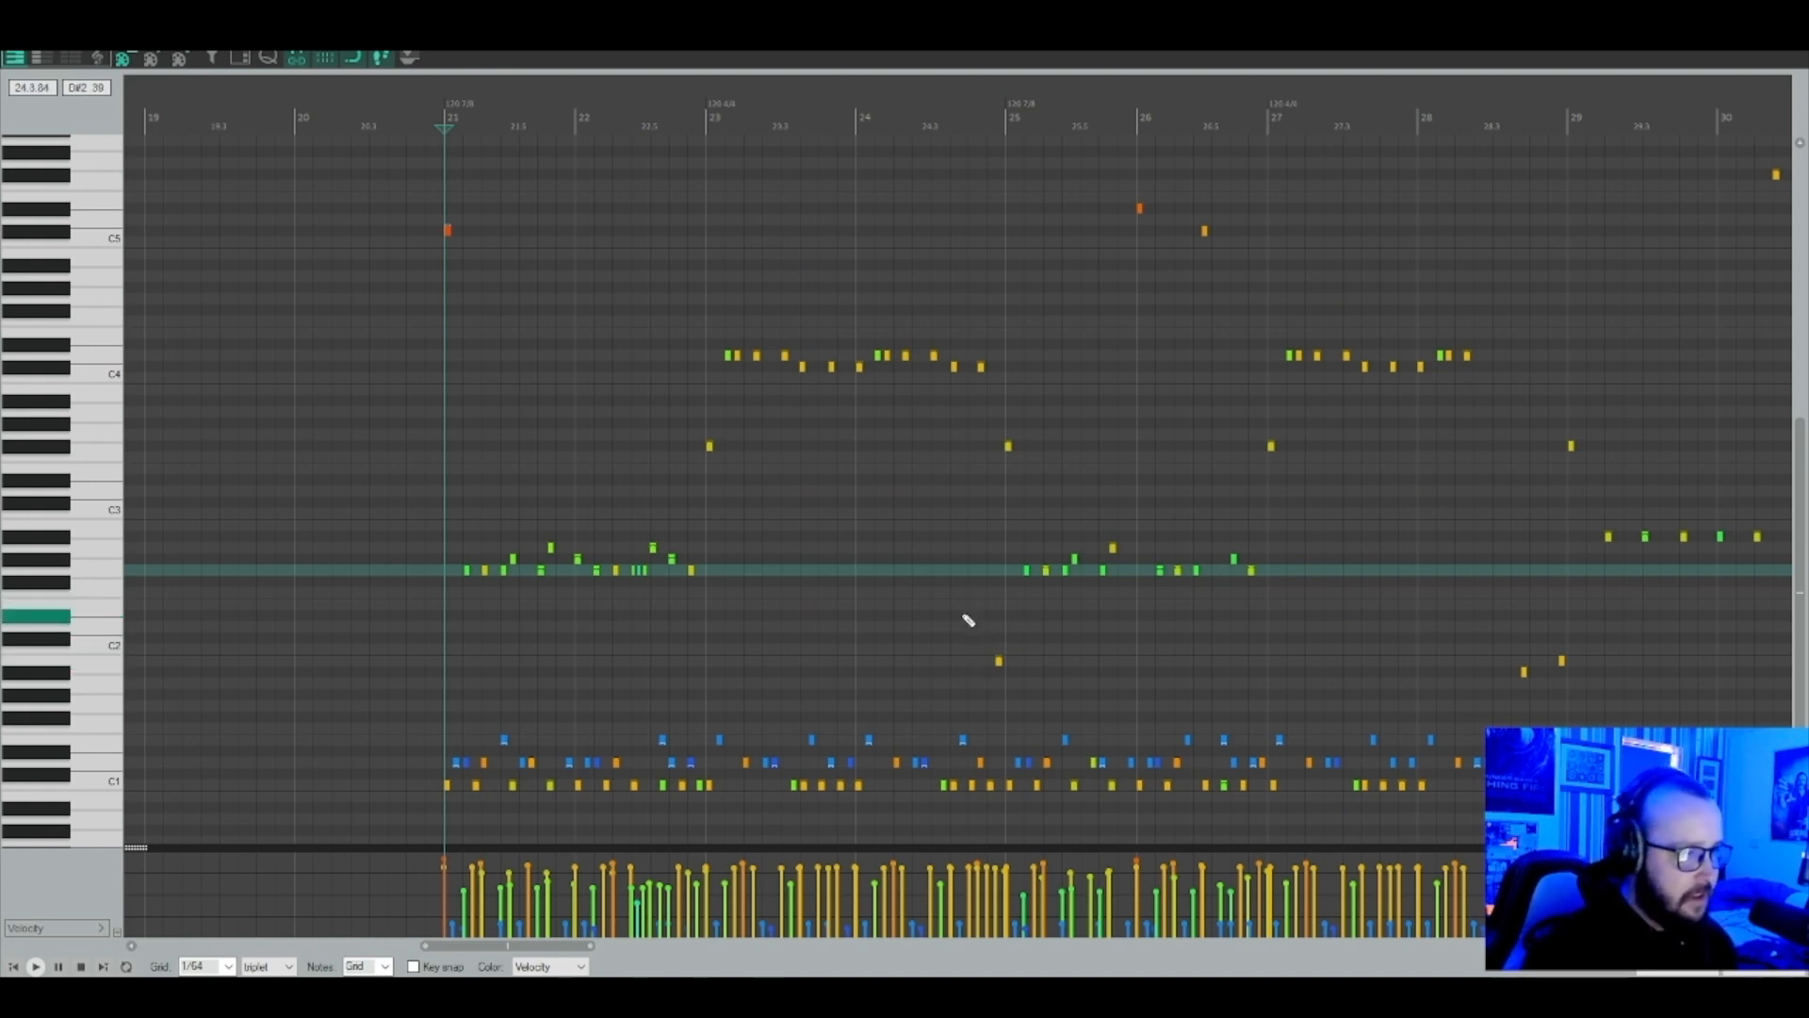
{"action": "scroll", "coordinate": [971, 619], "scroll_direction": "up", "scroll_amount": 4}
{"action": "scroll", "coordinate": [1042, 597], "scroll_direction": "down", "scroll_amount": 4}
{"action": "scroll", "coordinate": [1159, 598], "scroll_direction": "up", "scroll_amount": 2}
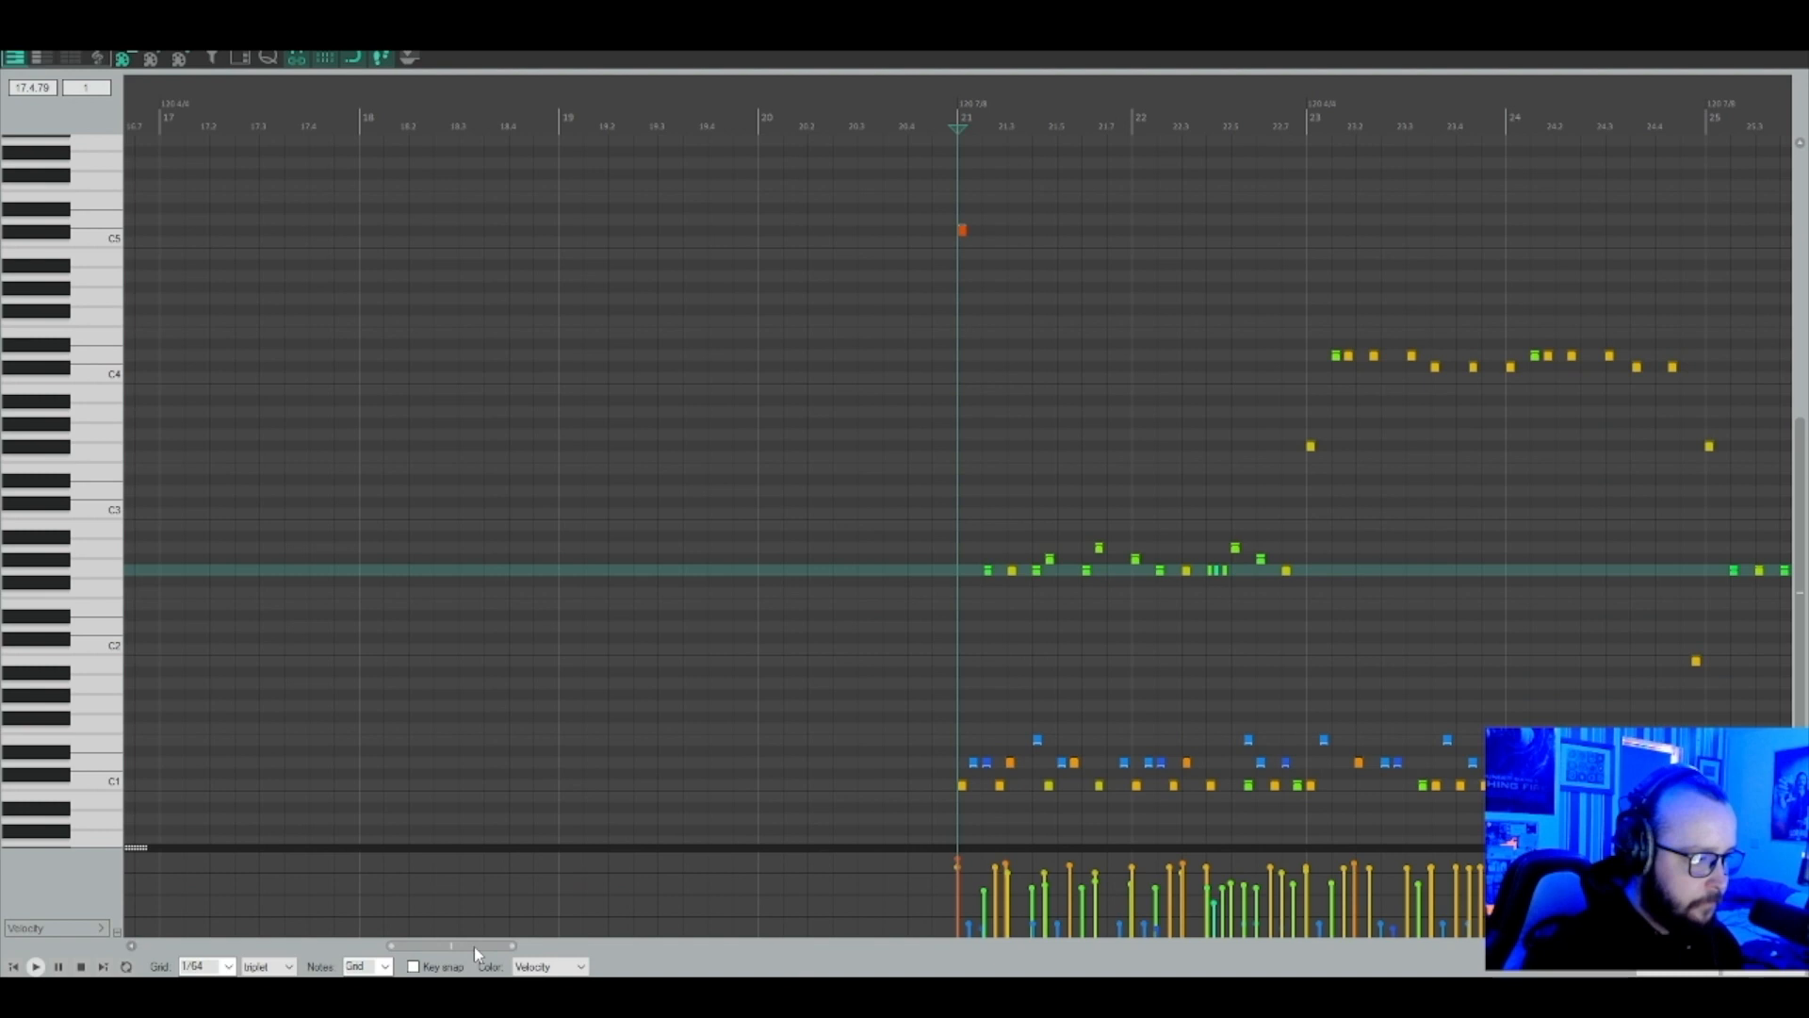
{"action": "left_click_drag", "start_coordinate": [473, 946], "coordinate": [499, 946]}
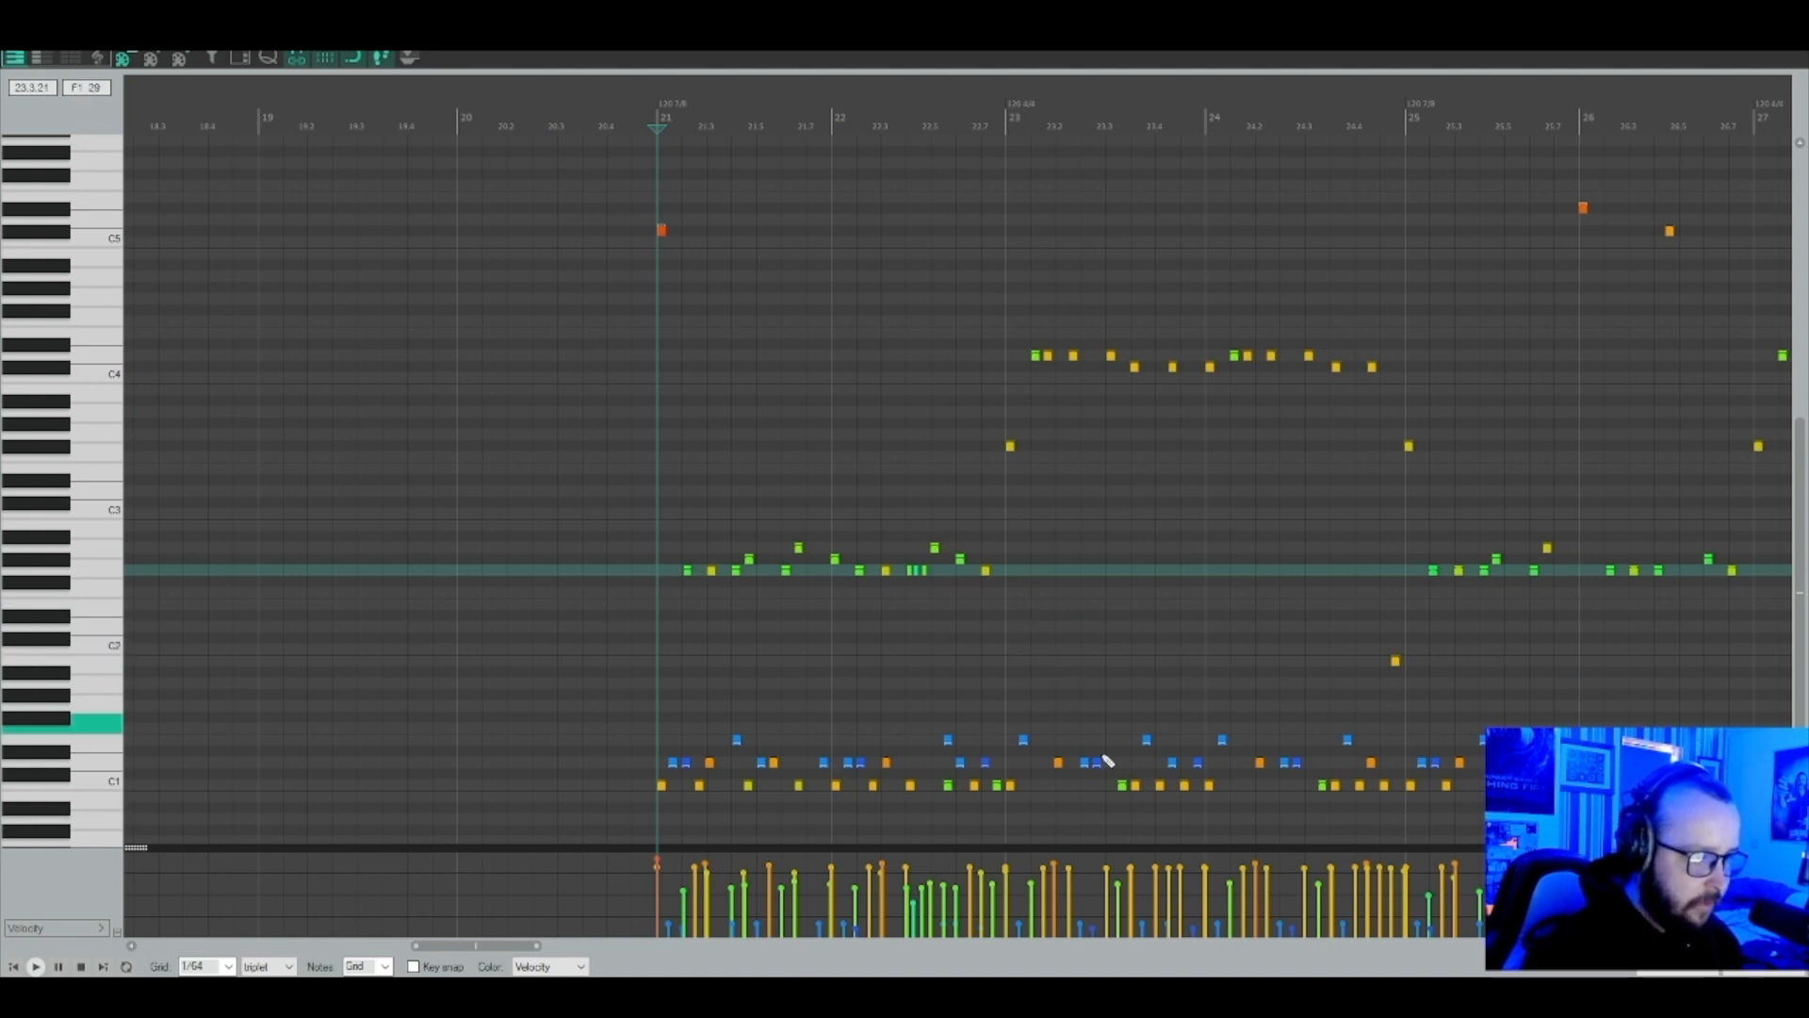
{"action": "left_click_drag", "start_coordinate": [525, 946], "coordinate": [555, 951]}
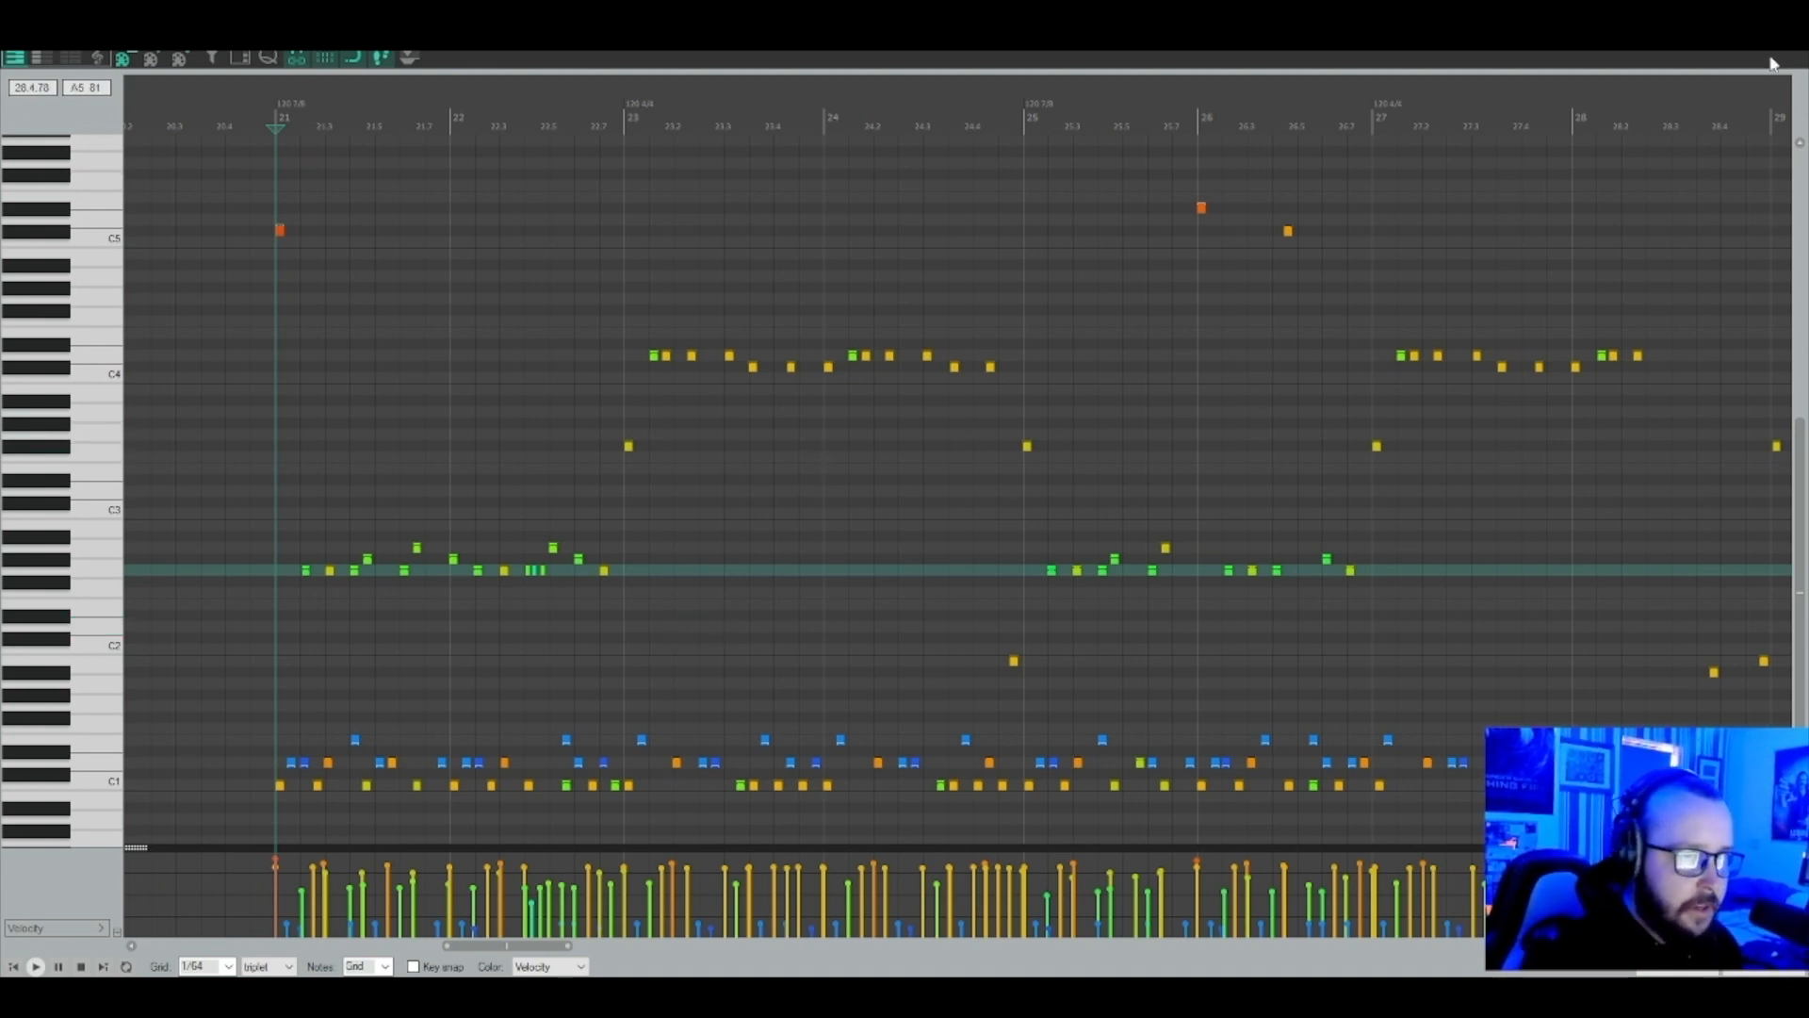
Close the MIDI editor and show the full kit page of the GGD P4 Kit in the Kontakt track's plugin window.
{"action": "left_click", "coordinate": [1790, 11]}
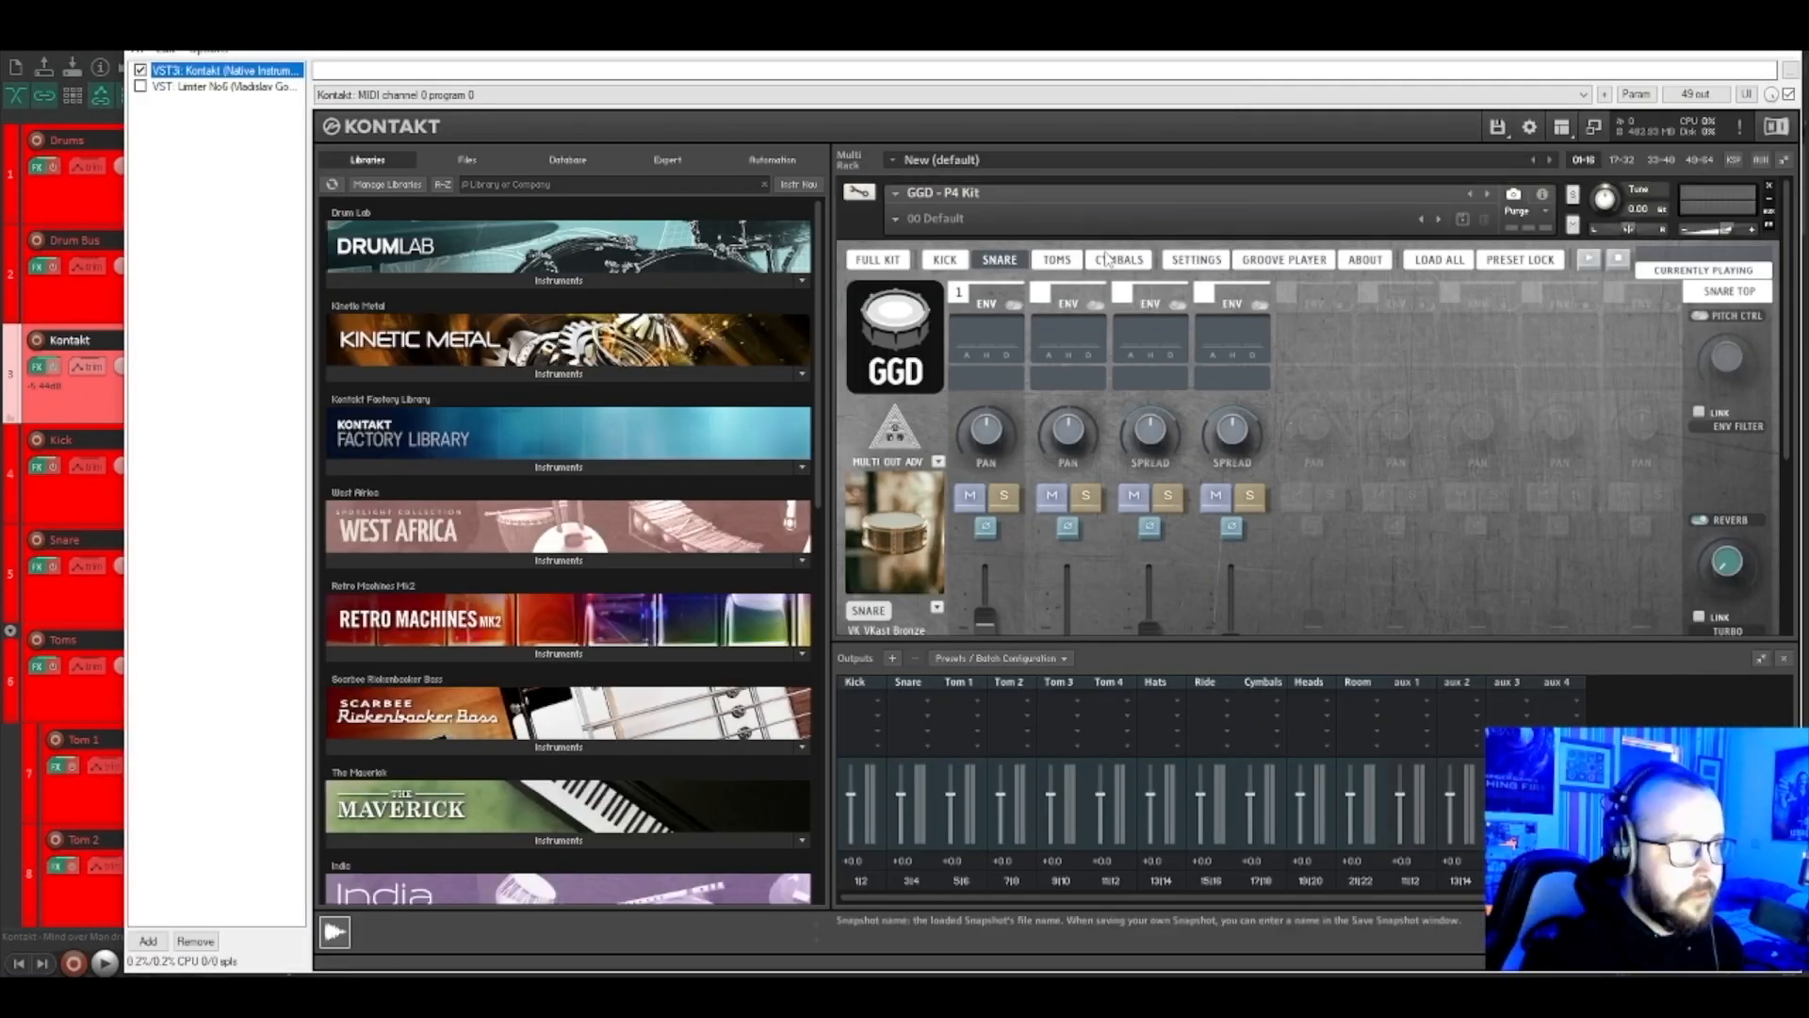
{"action": "left_click", "coordinate": [878, 261]}
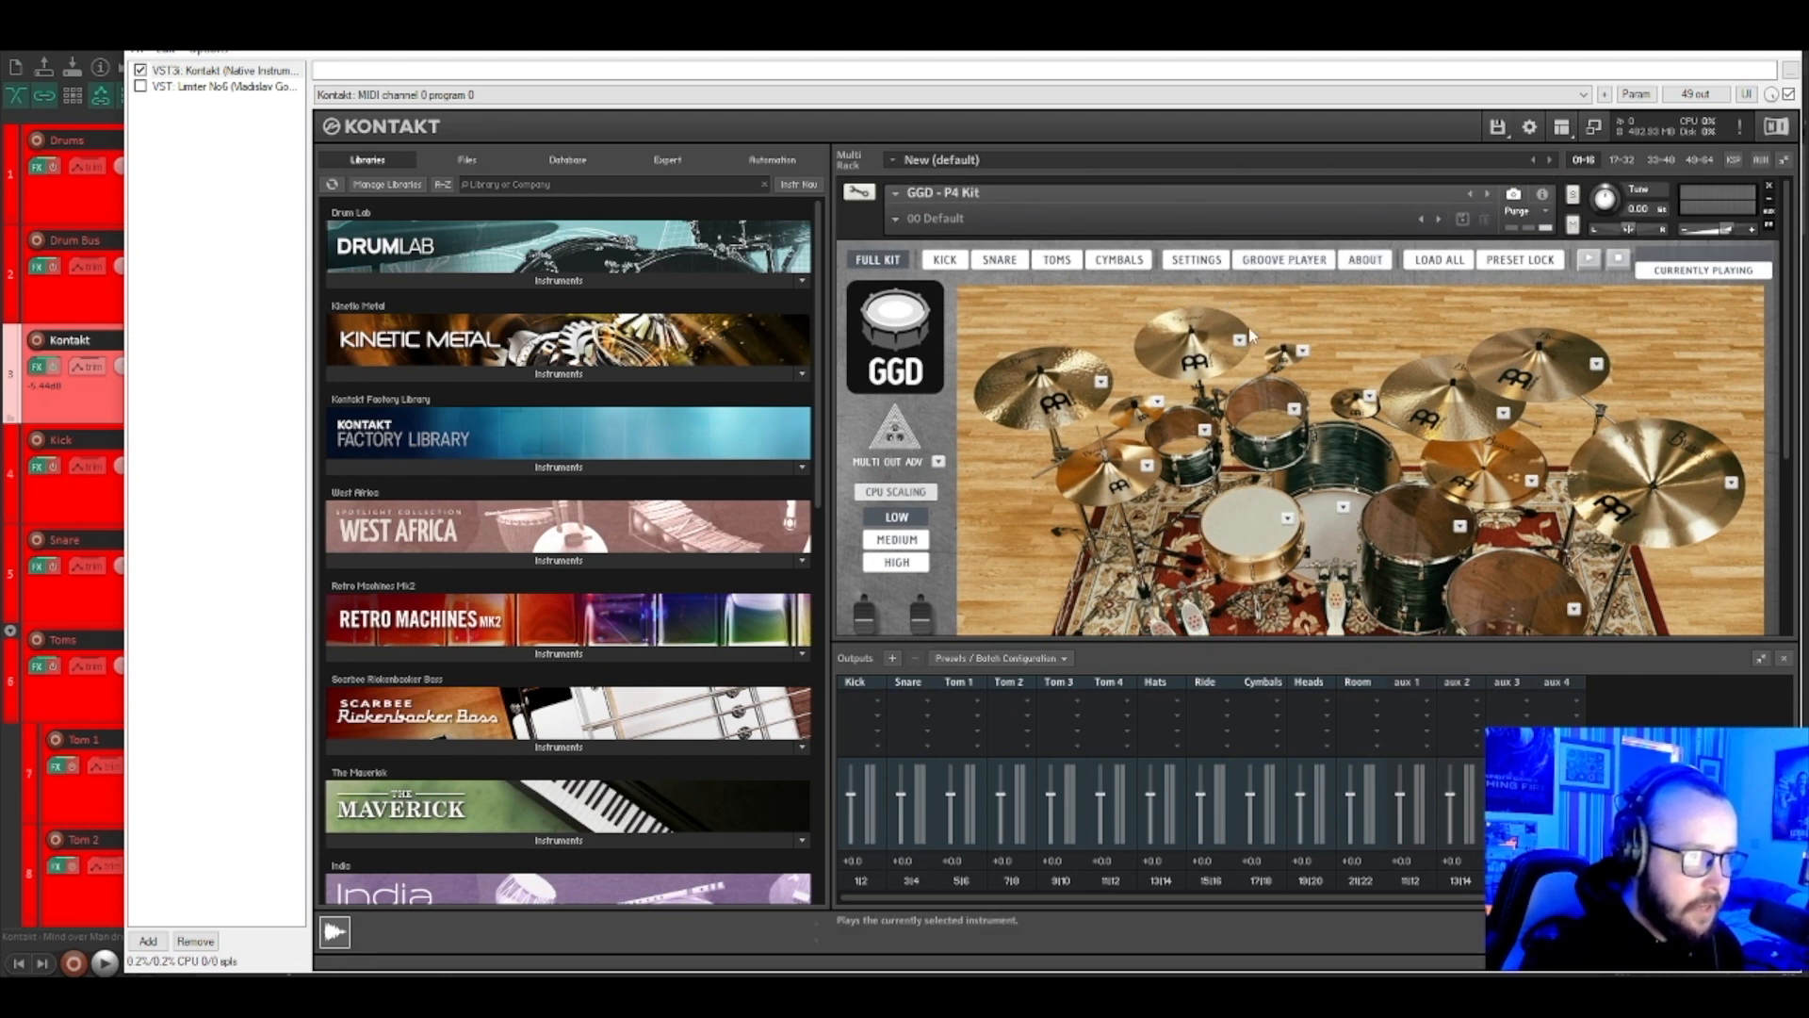
{"action": "scroll", "coordinate": [1306, 344], "scroll_direction": "down", "scroll_amount": 1}
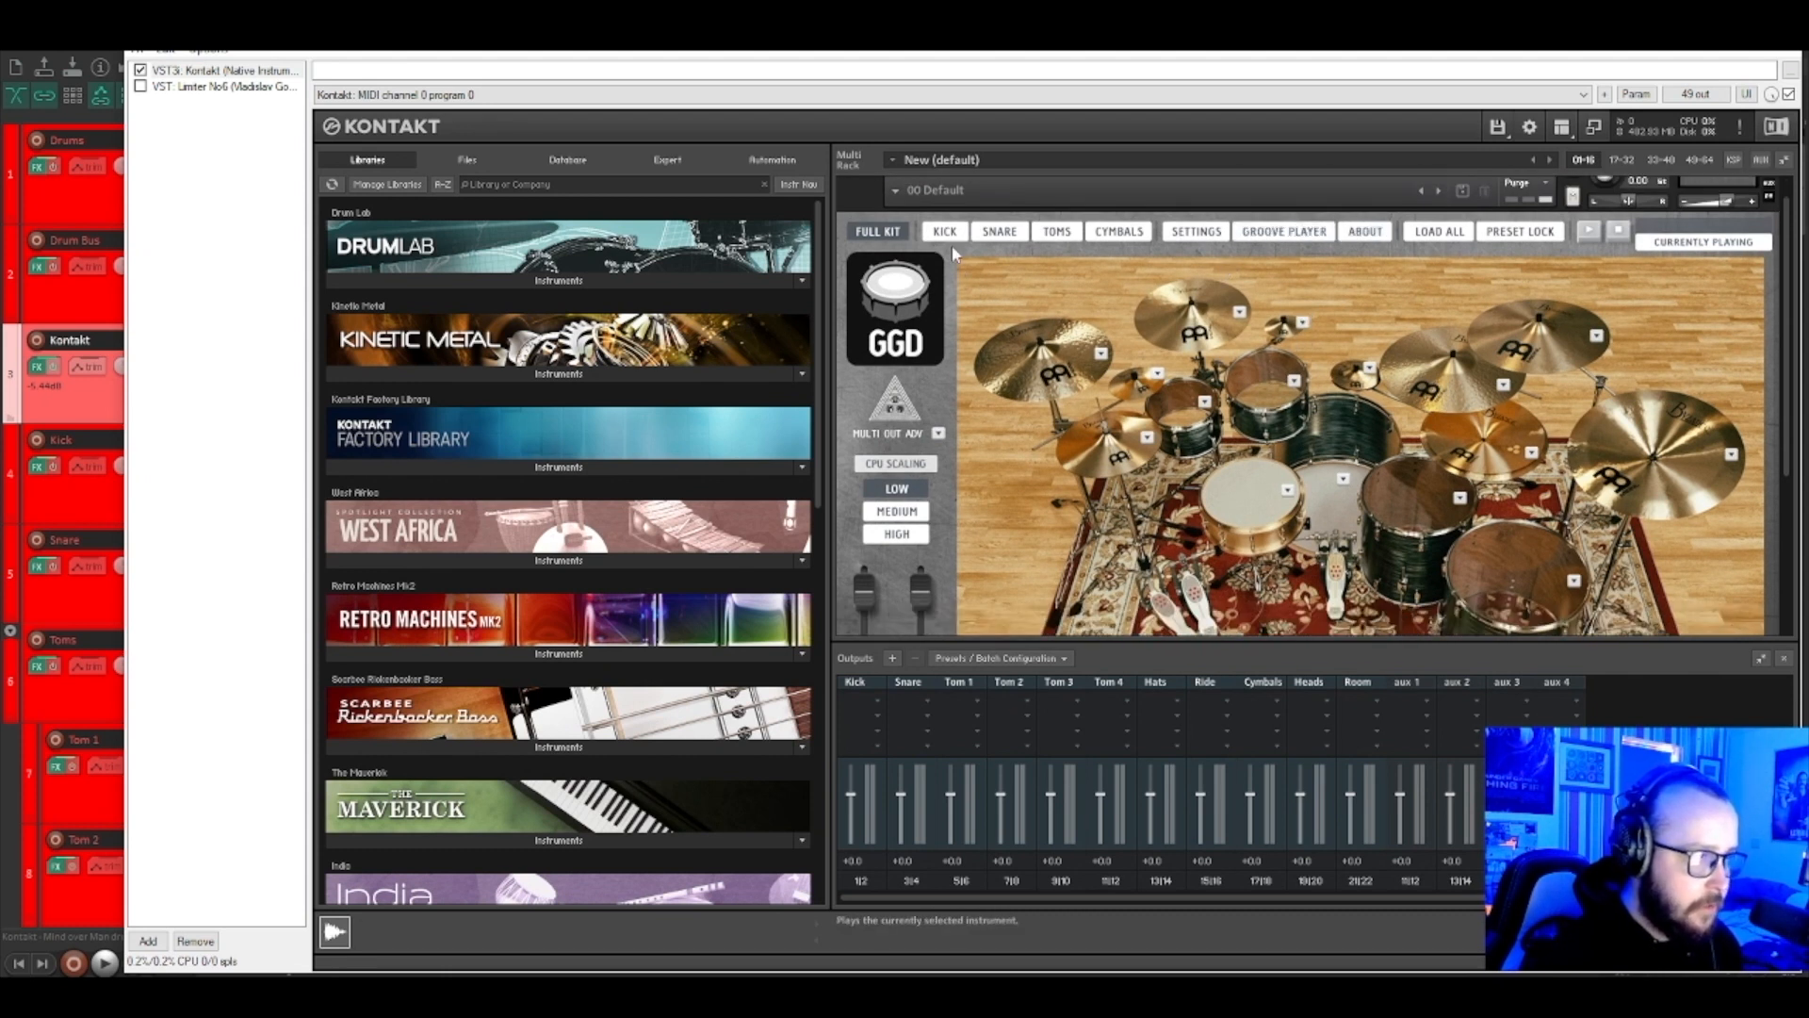
Inspect the kick page of the P4 Kit, including its channel faders.
{"action": "left_click", "coordinate": [945, 232]}
{"action": "scroll", "coordinate": [1304, 332], "scroll_direction": "down", "scroll_amount": 2}
{"action": "scroll", "coordinate": [1406, 415], "scroll_direction": "up", "scroll_amount": 2}
{"action": "scroll", "coordinate": [1408, 416], "scroll_direction": "down", "scroll_amount": 2}
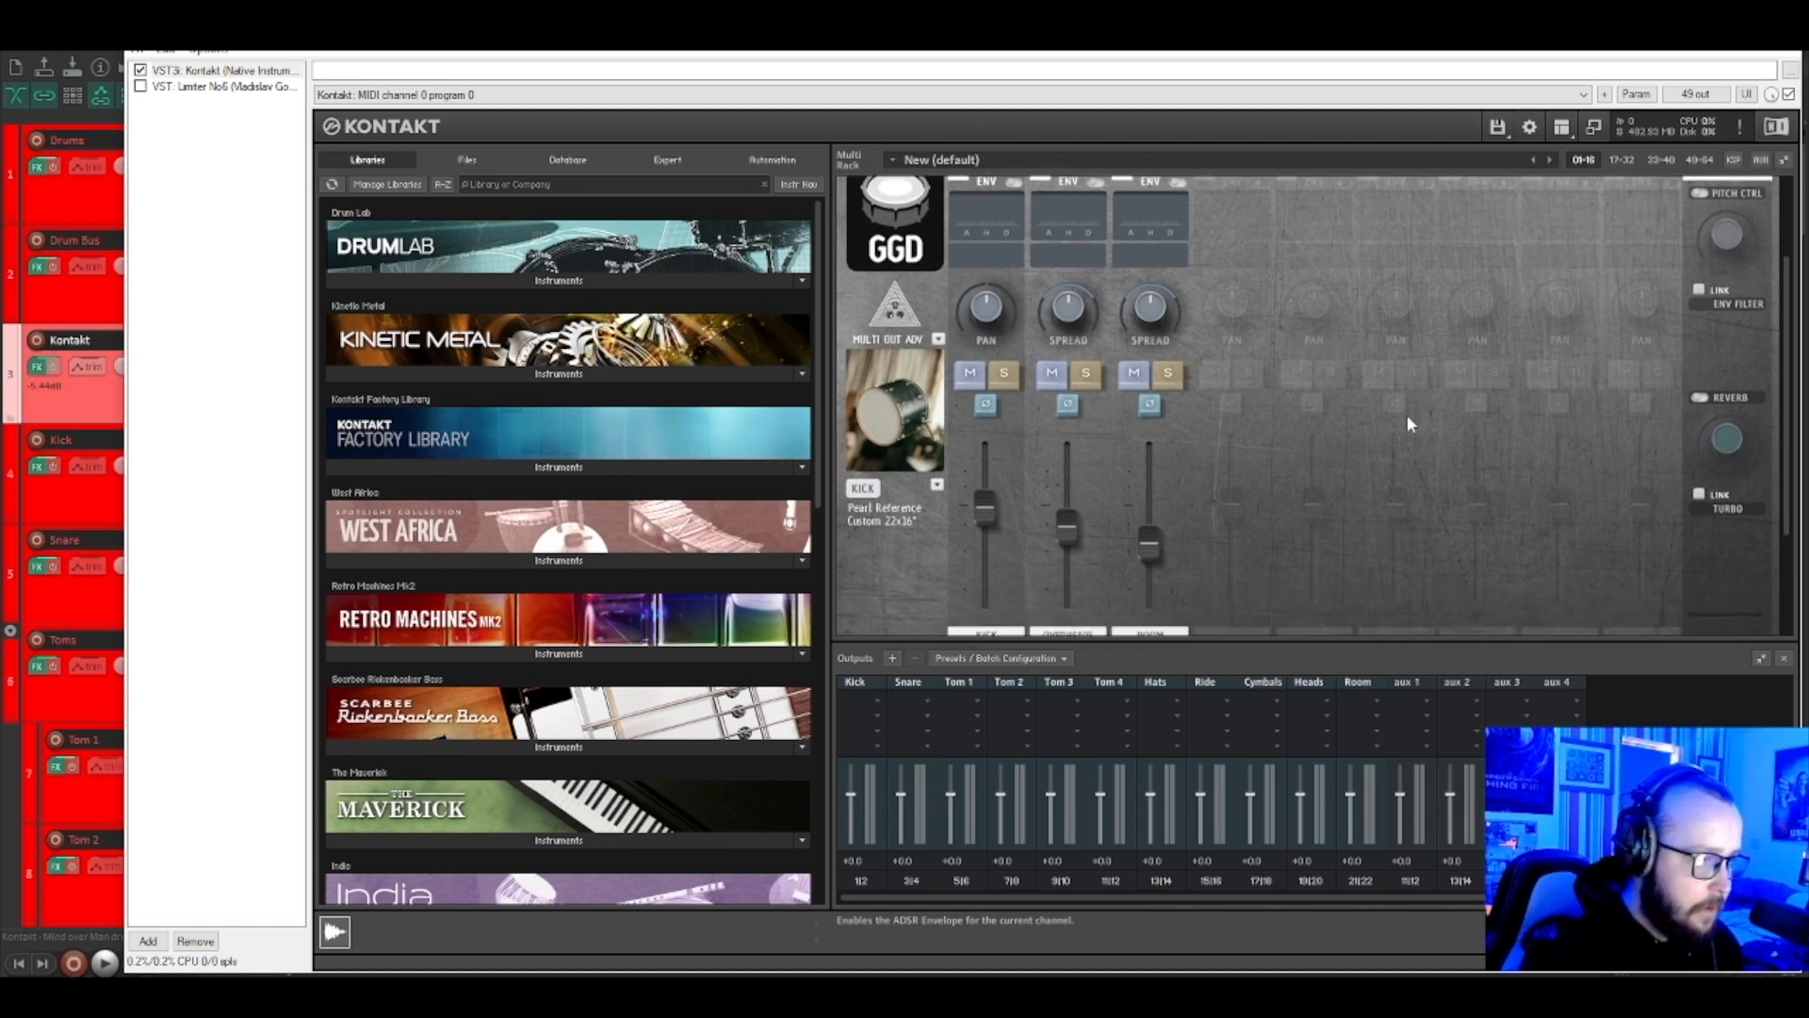
Review the snare page's channel levels and output assignments.
{"action": "scroll", "coordinate": [1406, 415], "scroll_direction": "up", "scroll_amount": 2}
{"action": "left_click", "coordinate": [1010, 231]}
{"action": "scroll", "coordinate": [1393, 444], "scroll_direction": "down", "scroll_amount": 2}
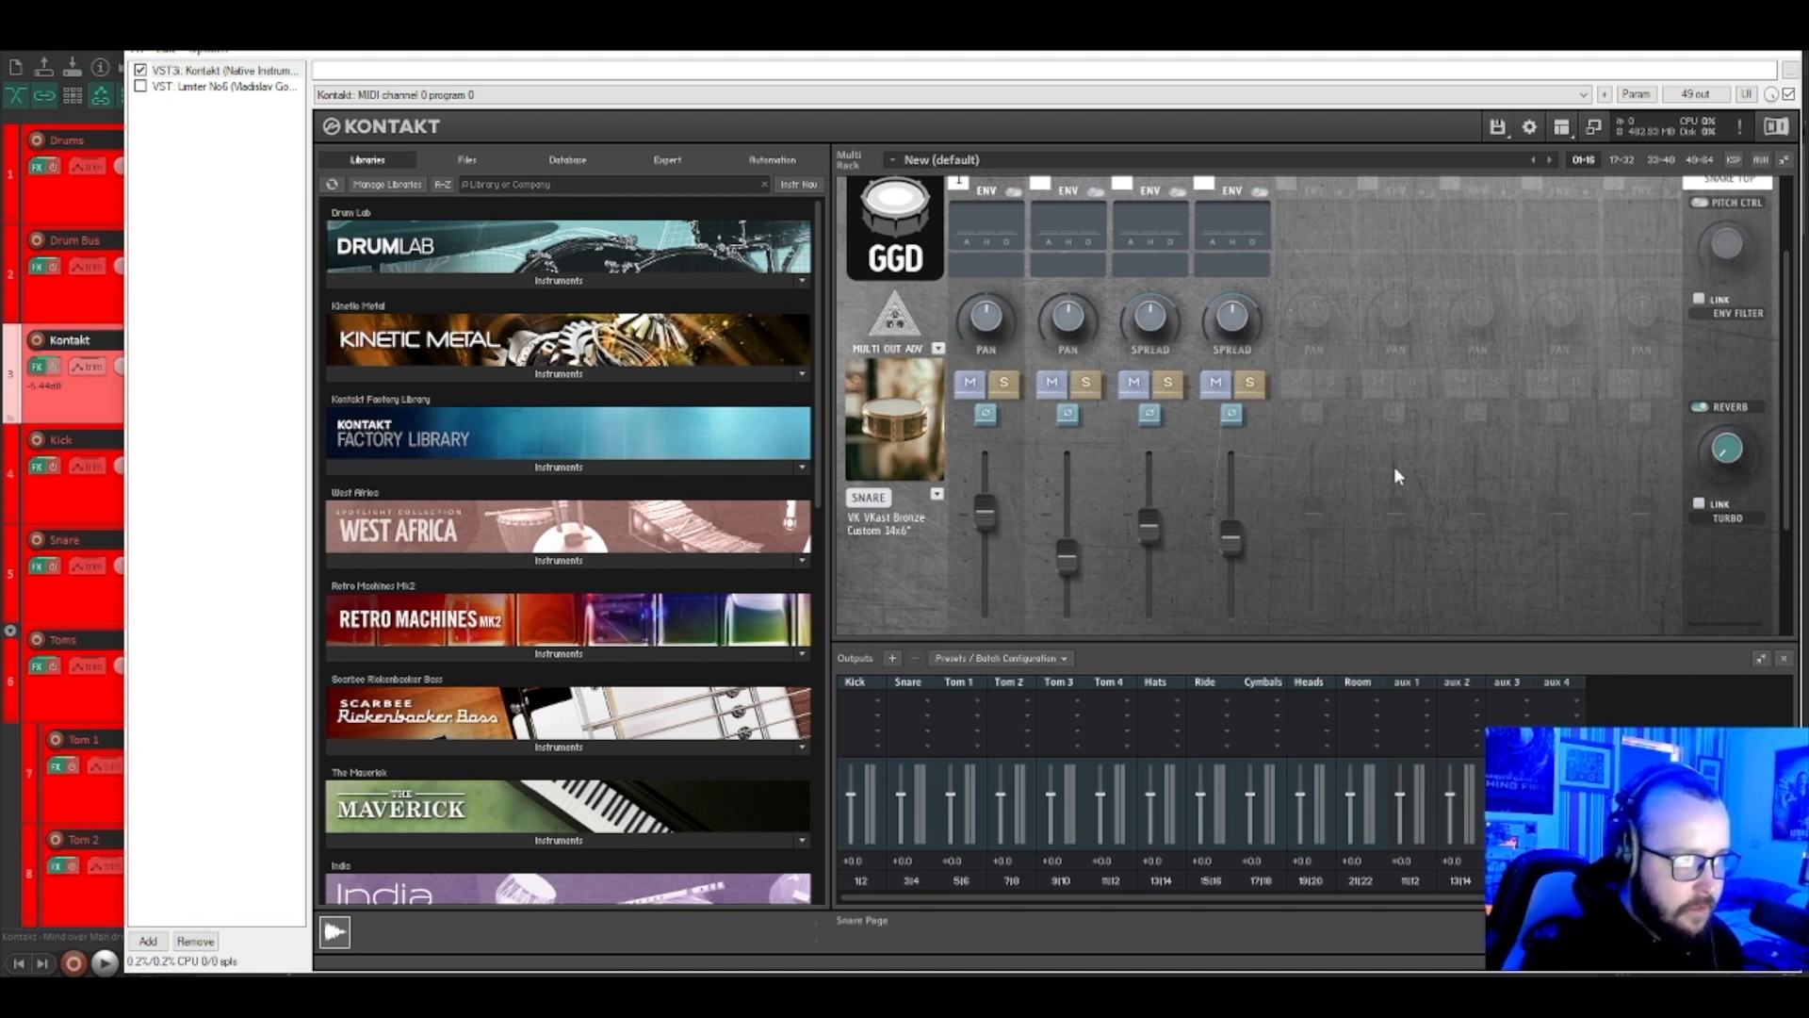
{"action": "scroll", "coordinate": [1395, 471], "scroll_direction": "down", "scroll_amount": 1}
{"action": "scroll", "coordinate": [1326, 529], "scroll_direction": "down", "scroll_amount": 1}
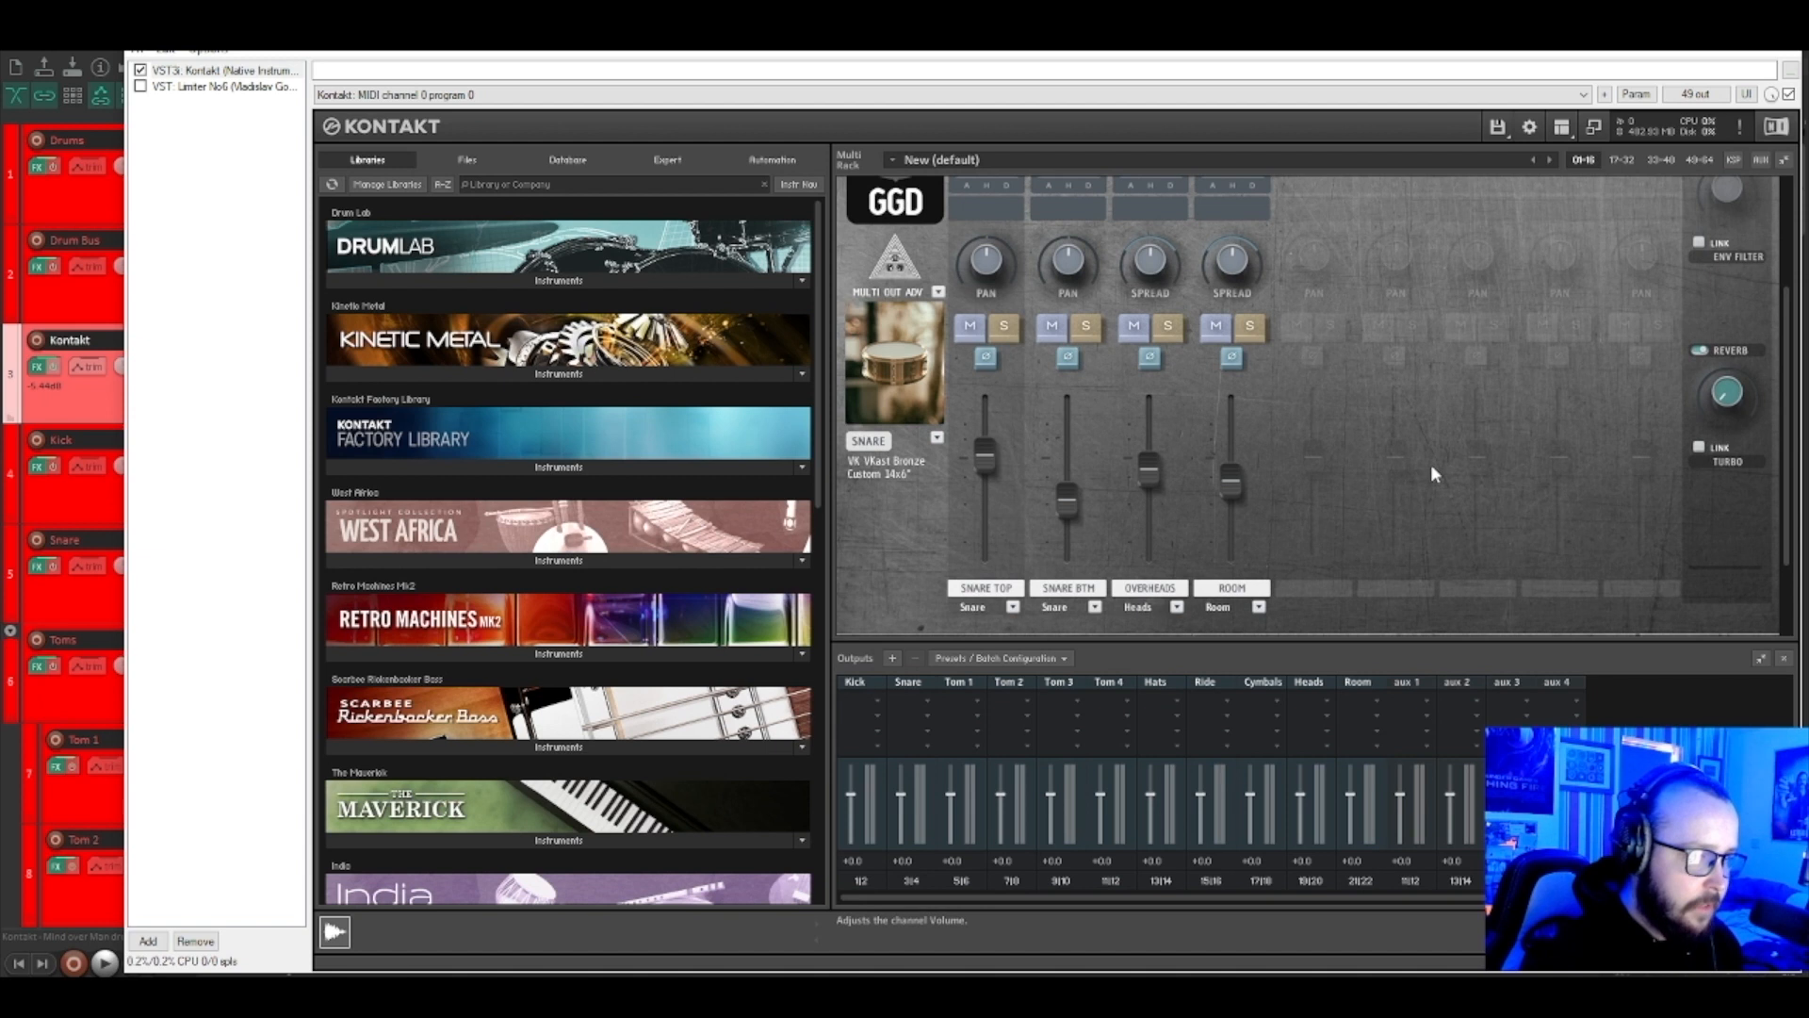
Check the toms page's channel faders, panning and envelopes.
{"action": "scroll", "coordinate": [1430, 463], "scroll_direction": "up", "scroll_amount": 5}
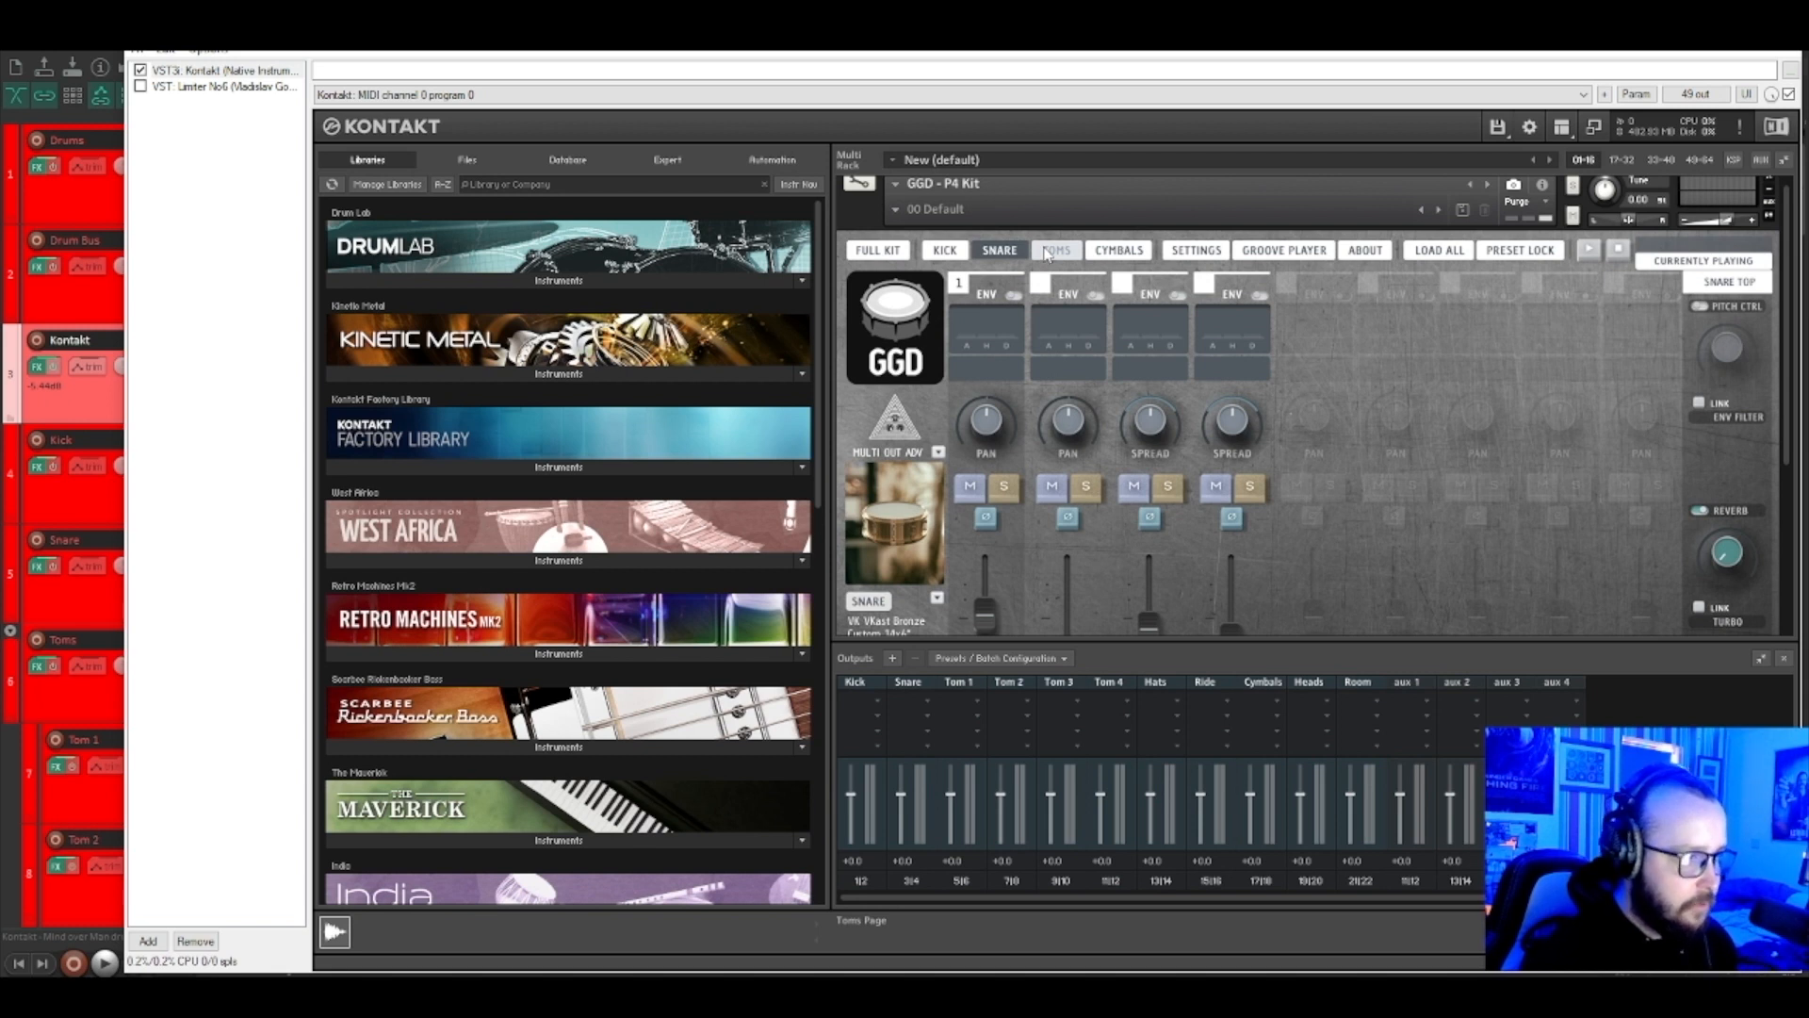
{"action": "left_click", "coordinate": [1048, 251]}
{"action": "scroll", "coordinate": [1603, 528], "scroll_direction": "down", "scroll_amount": 4}
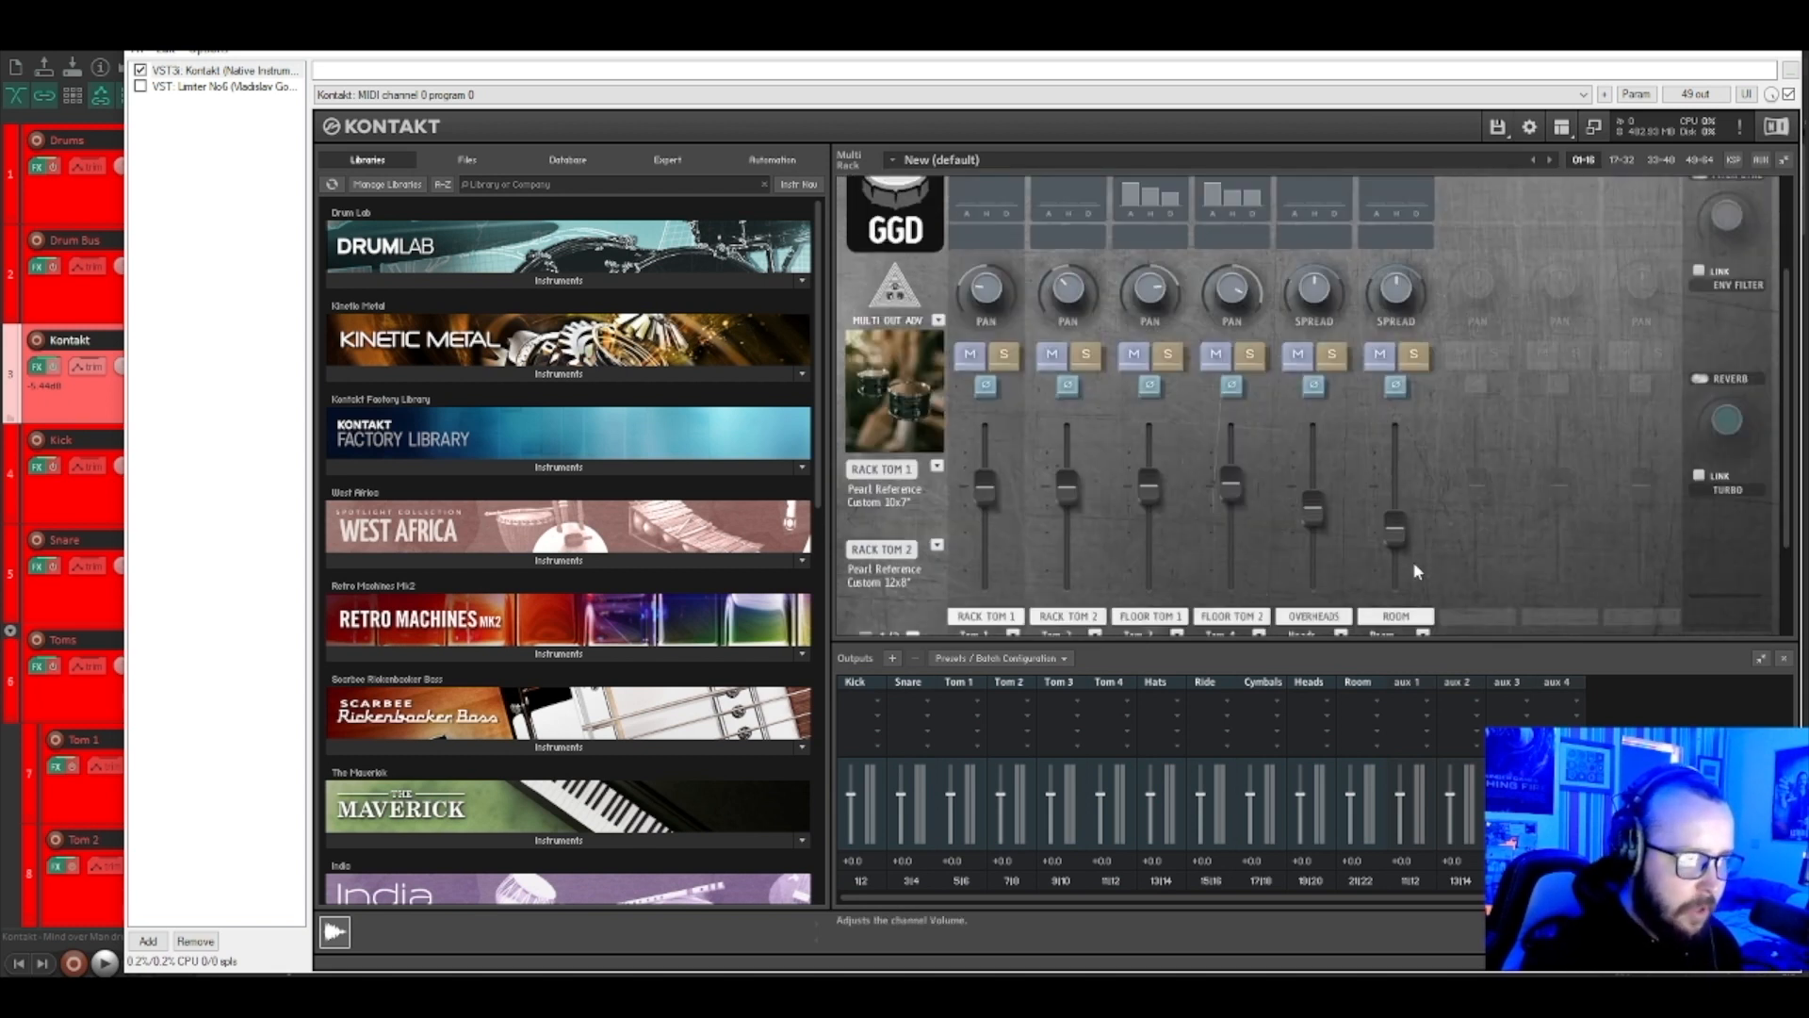
Review the cymbals page's channel faders and output routing.
{"action": "scroll", "coordinate": [1524, 439], "scroll_direction": "up", "scroll_amount": 3}
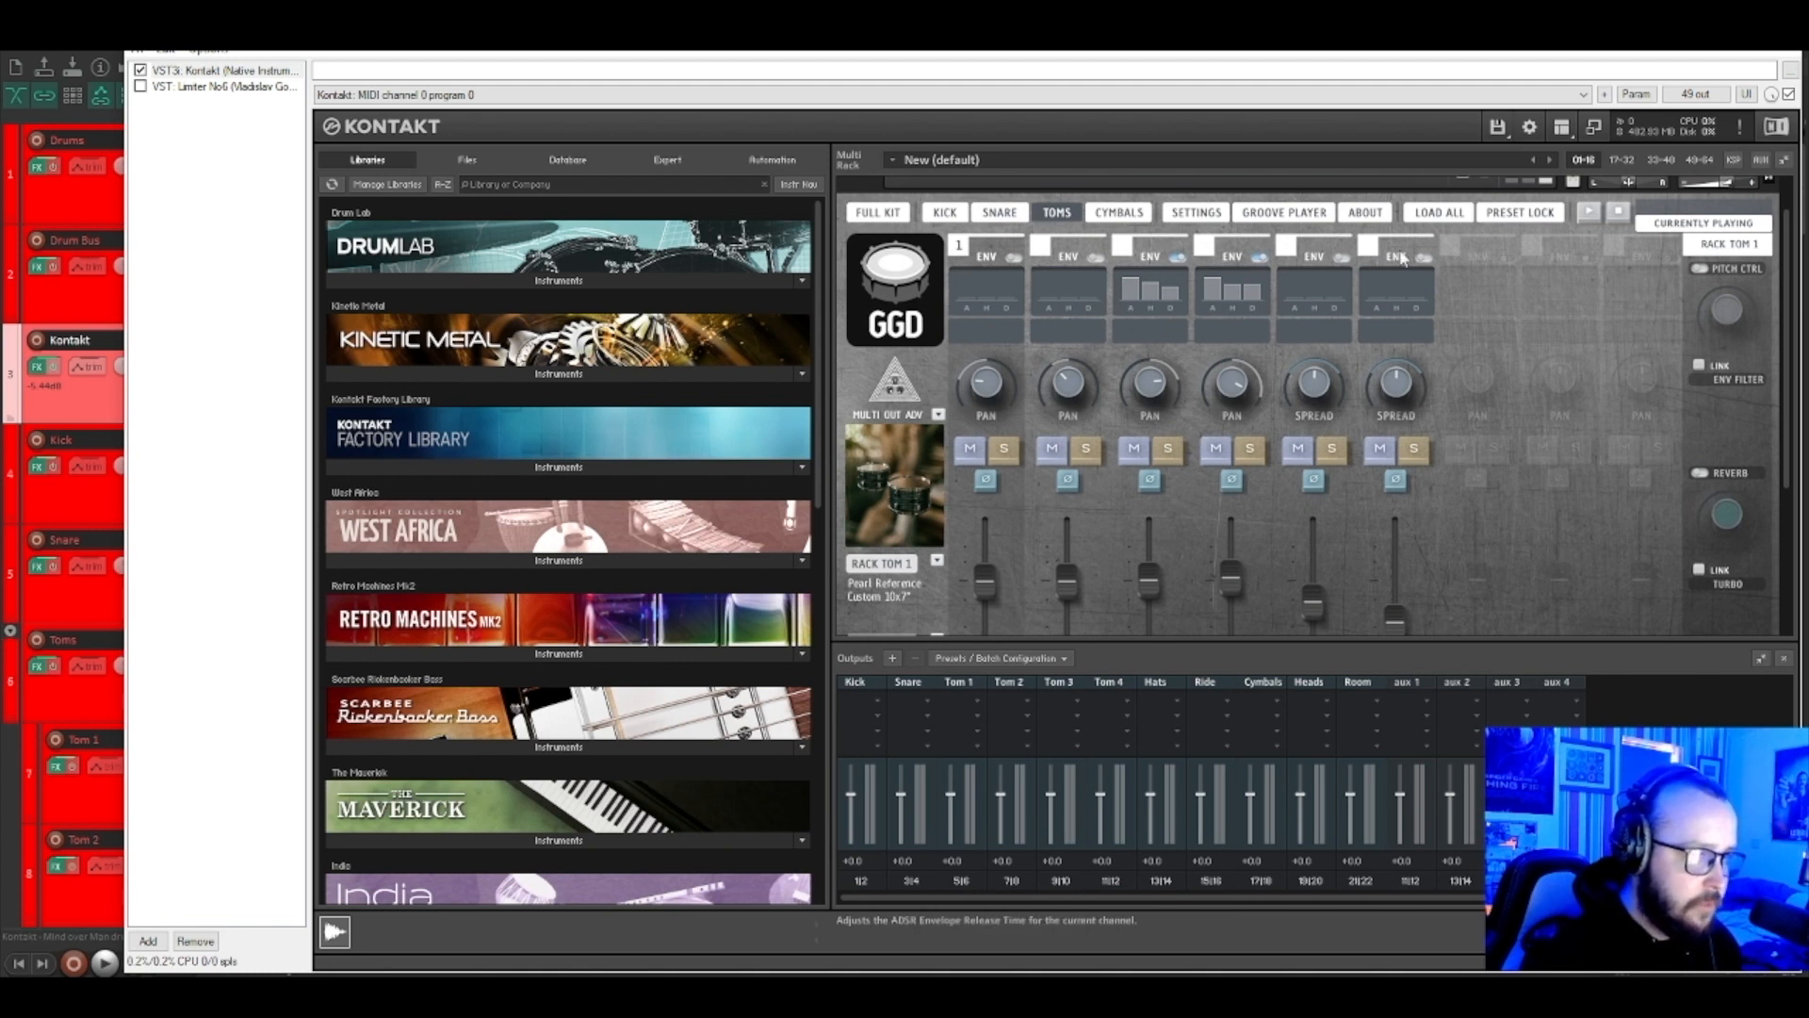
{"action": "scroll", "coordinate": [1546, 342], "scroll_direction": "up", "scroll_amount": 2}
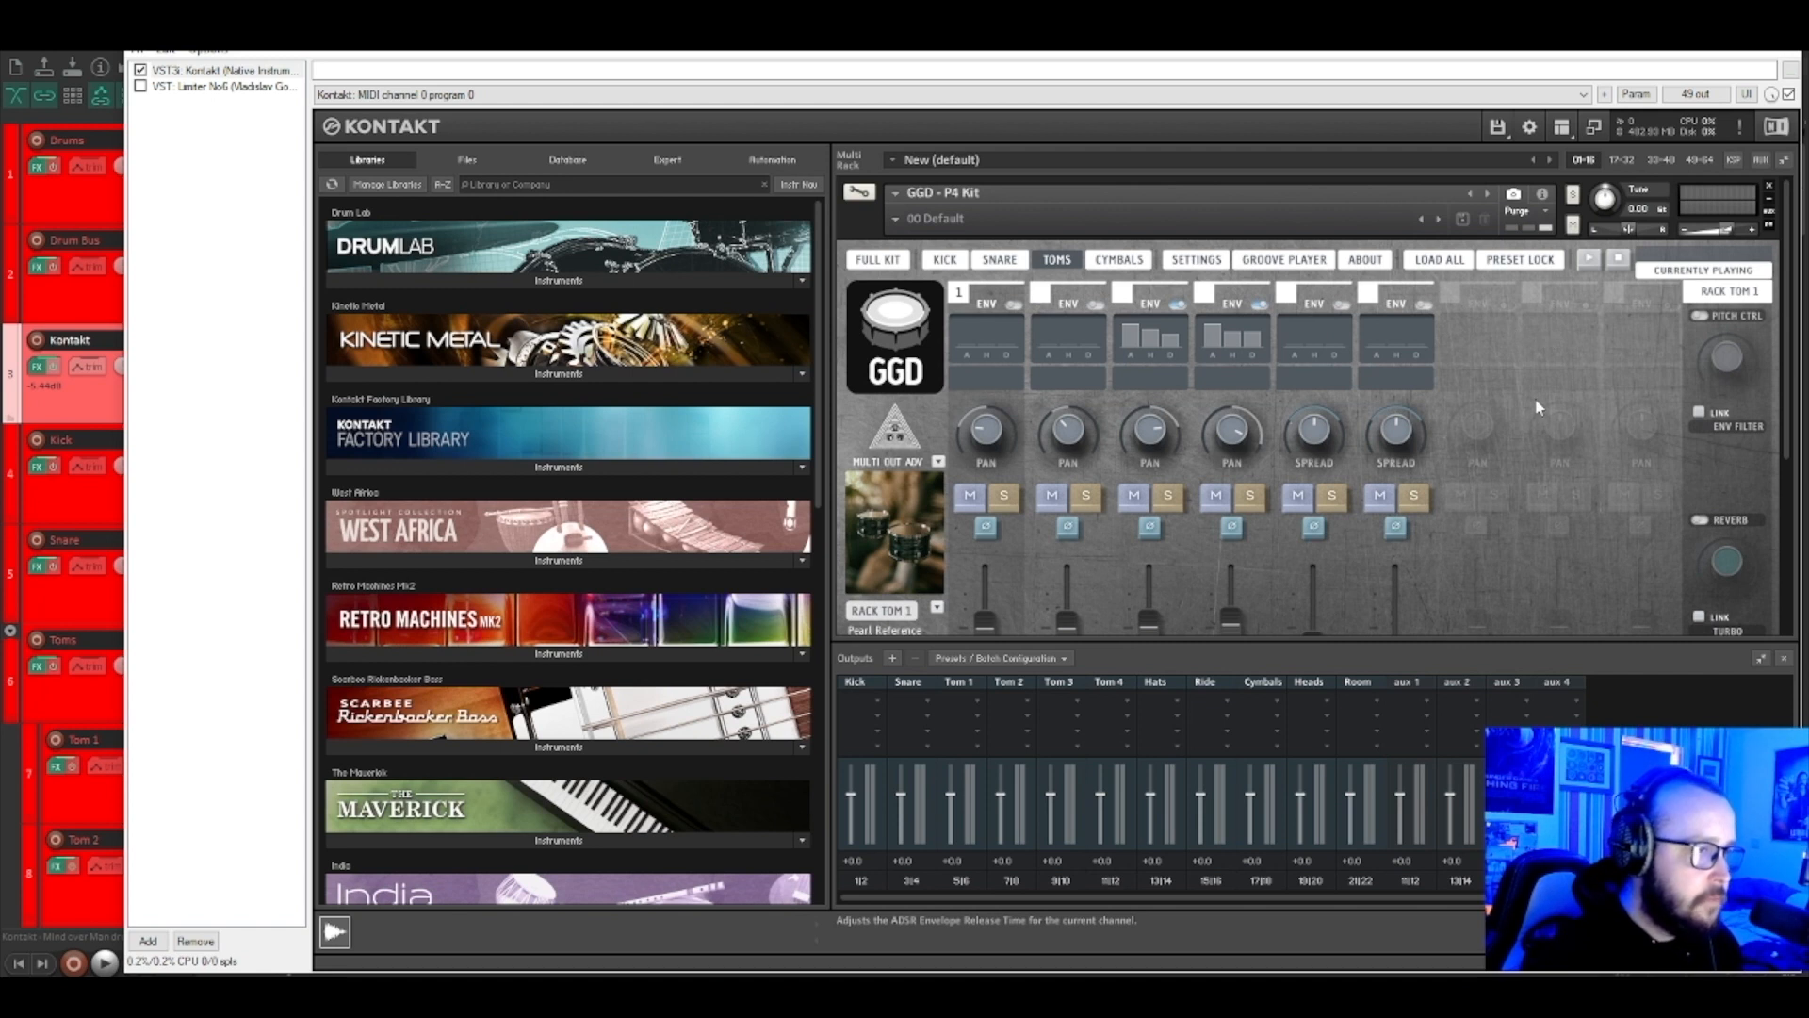
{"action": "left_click", "coordinate": [1122, 264]}
{"action": "scroll", "coordinate": [1354, 433], "scroll_direction": "down", "scroll_amount": 3}
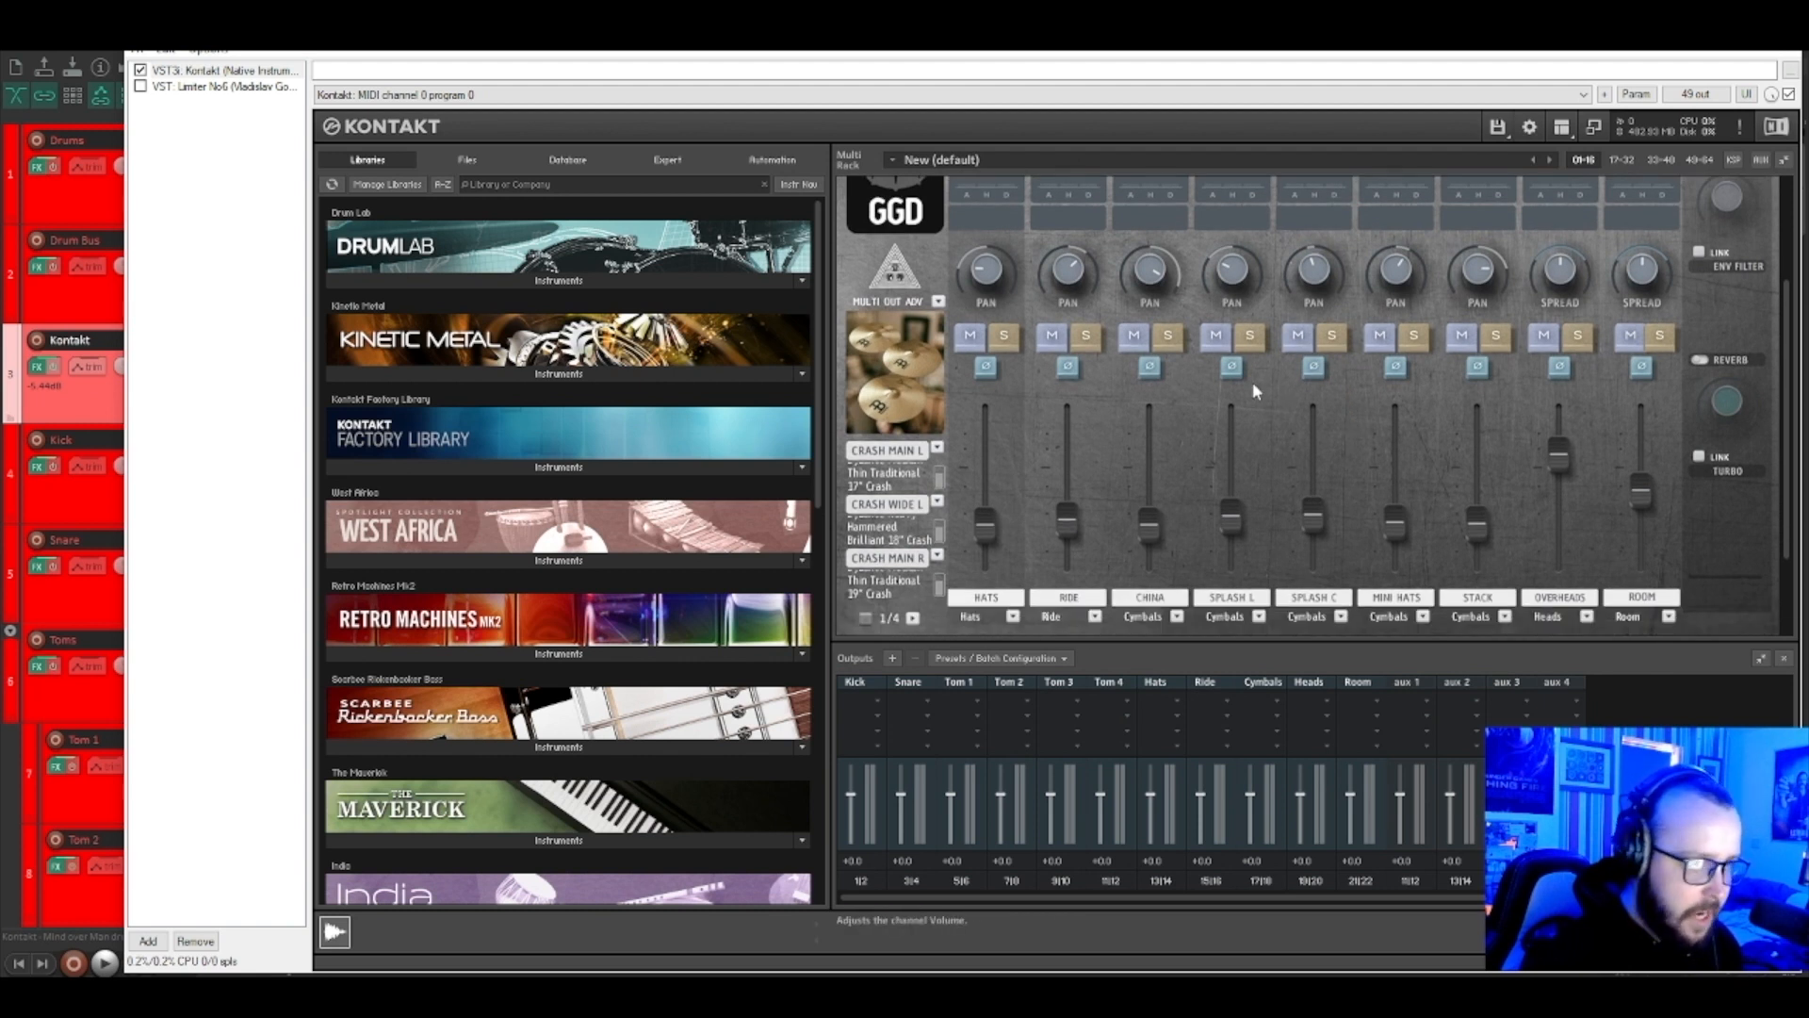
Close the Kontakt window and open the Kick track's effects chain.
{"action": "scroll", "coordinate": [1556, 478], "scroll_direction": "up", "scroll_amount": 1}
{"action": "scroll", "coordinate": [1556, 478], "scroll_direction": "up", "scroll_amount": 3}
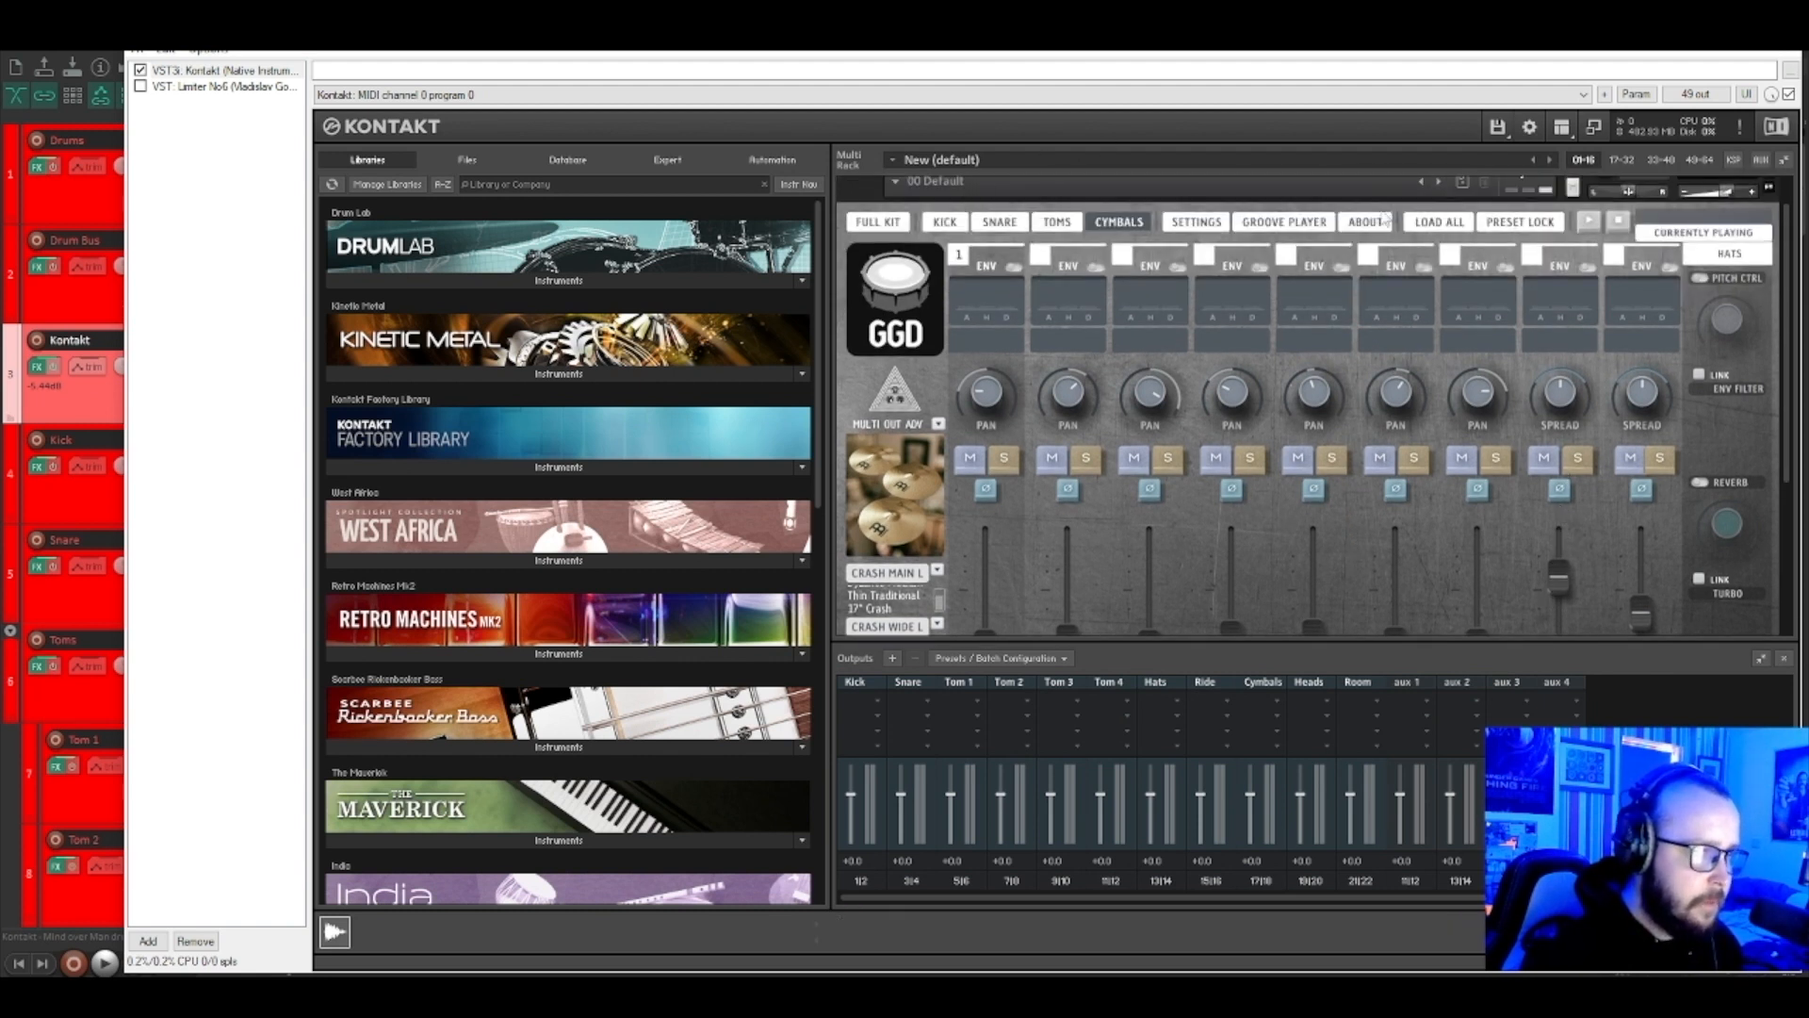
{"action": "key", "text": "Escape"}
{"action": "key", "text": "ctrl+p"}
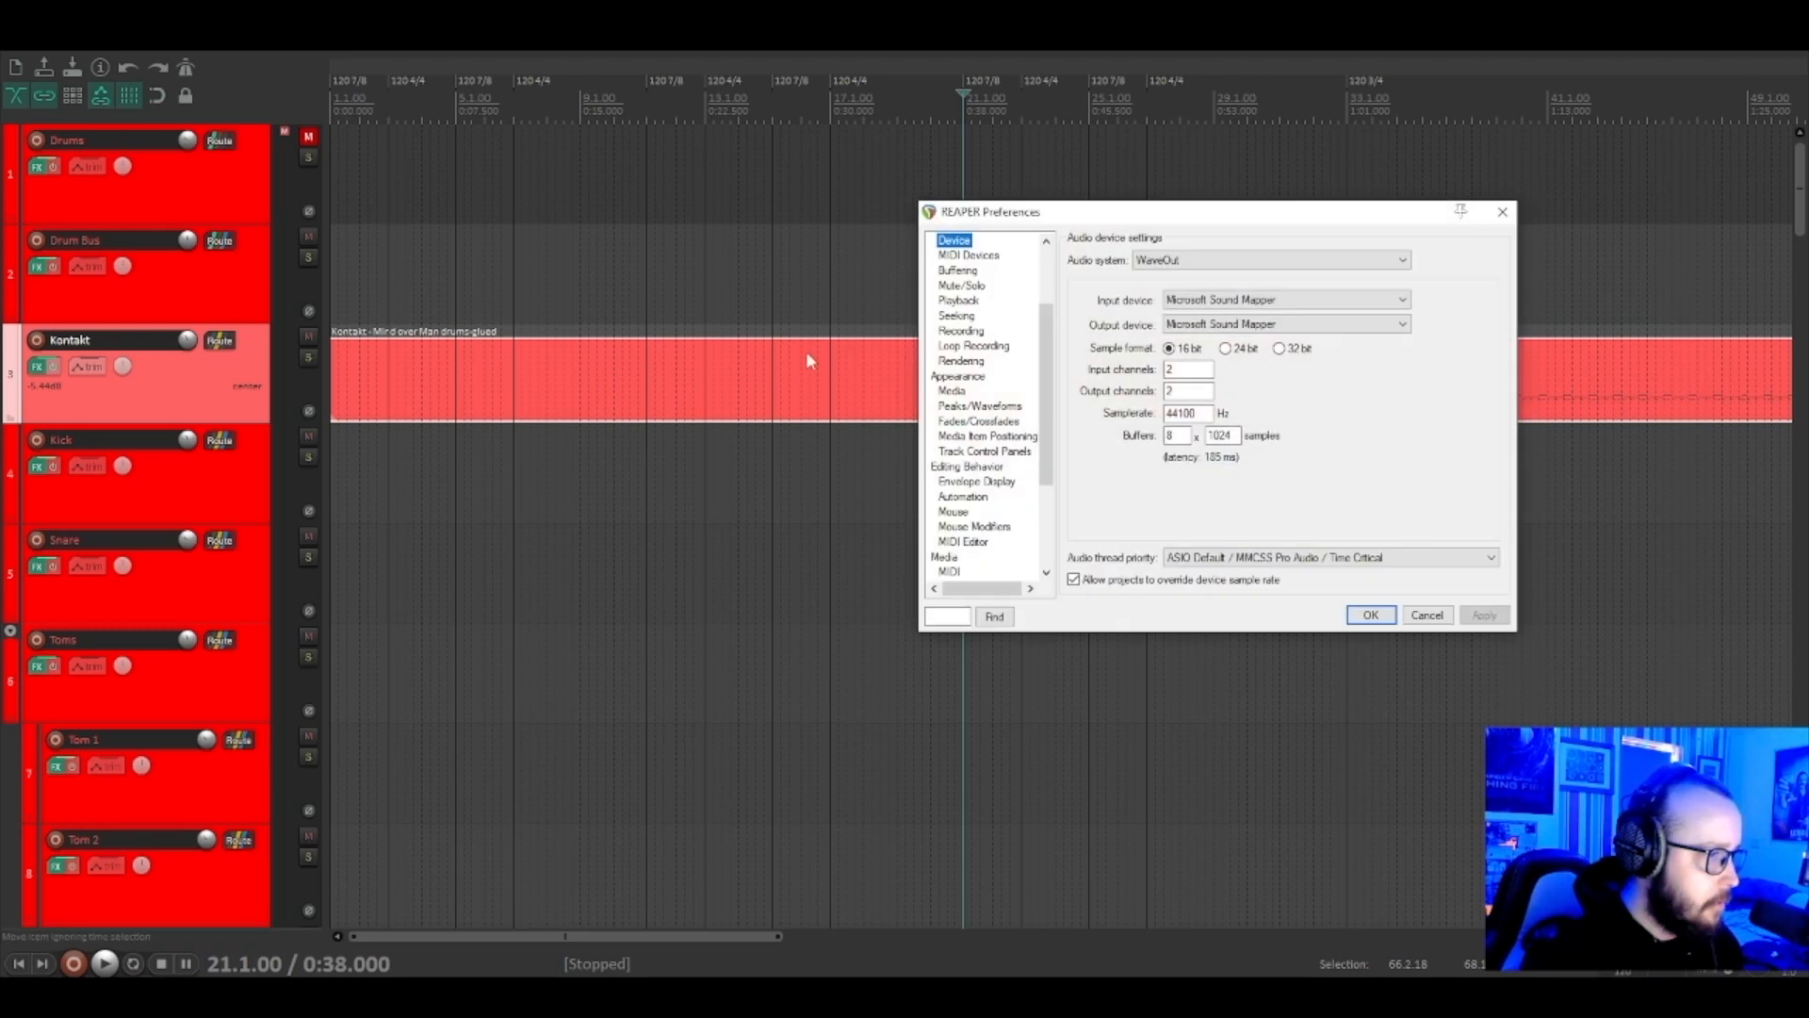
{"action": "left_click", "coordinate": [1498, 218]}
{"action": "left_click", "coordinate": [70, 497]}
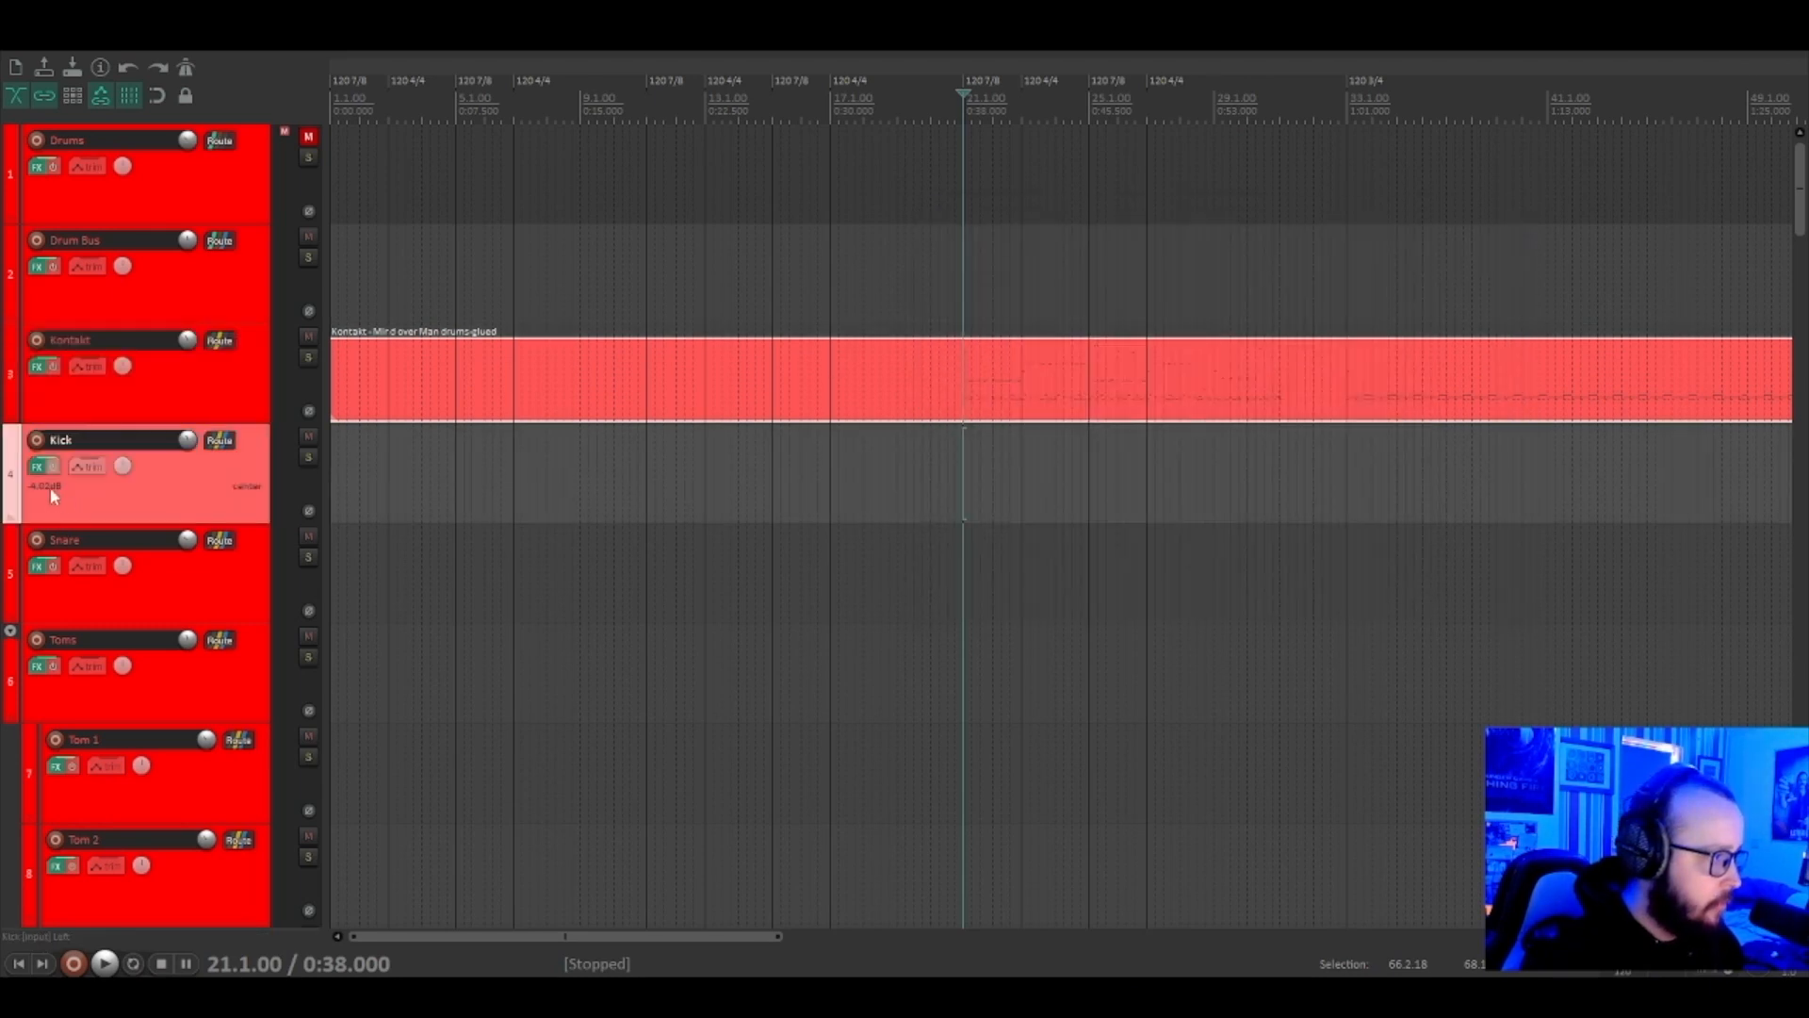
{"action": "left_click", "coordinate": [39, 476]}
{"action": "left_click_drag", "start_coordinate": [819, 383], "coordinate": [897, 222]}
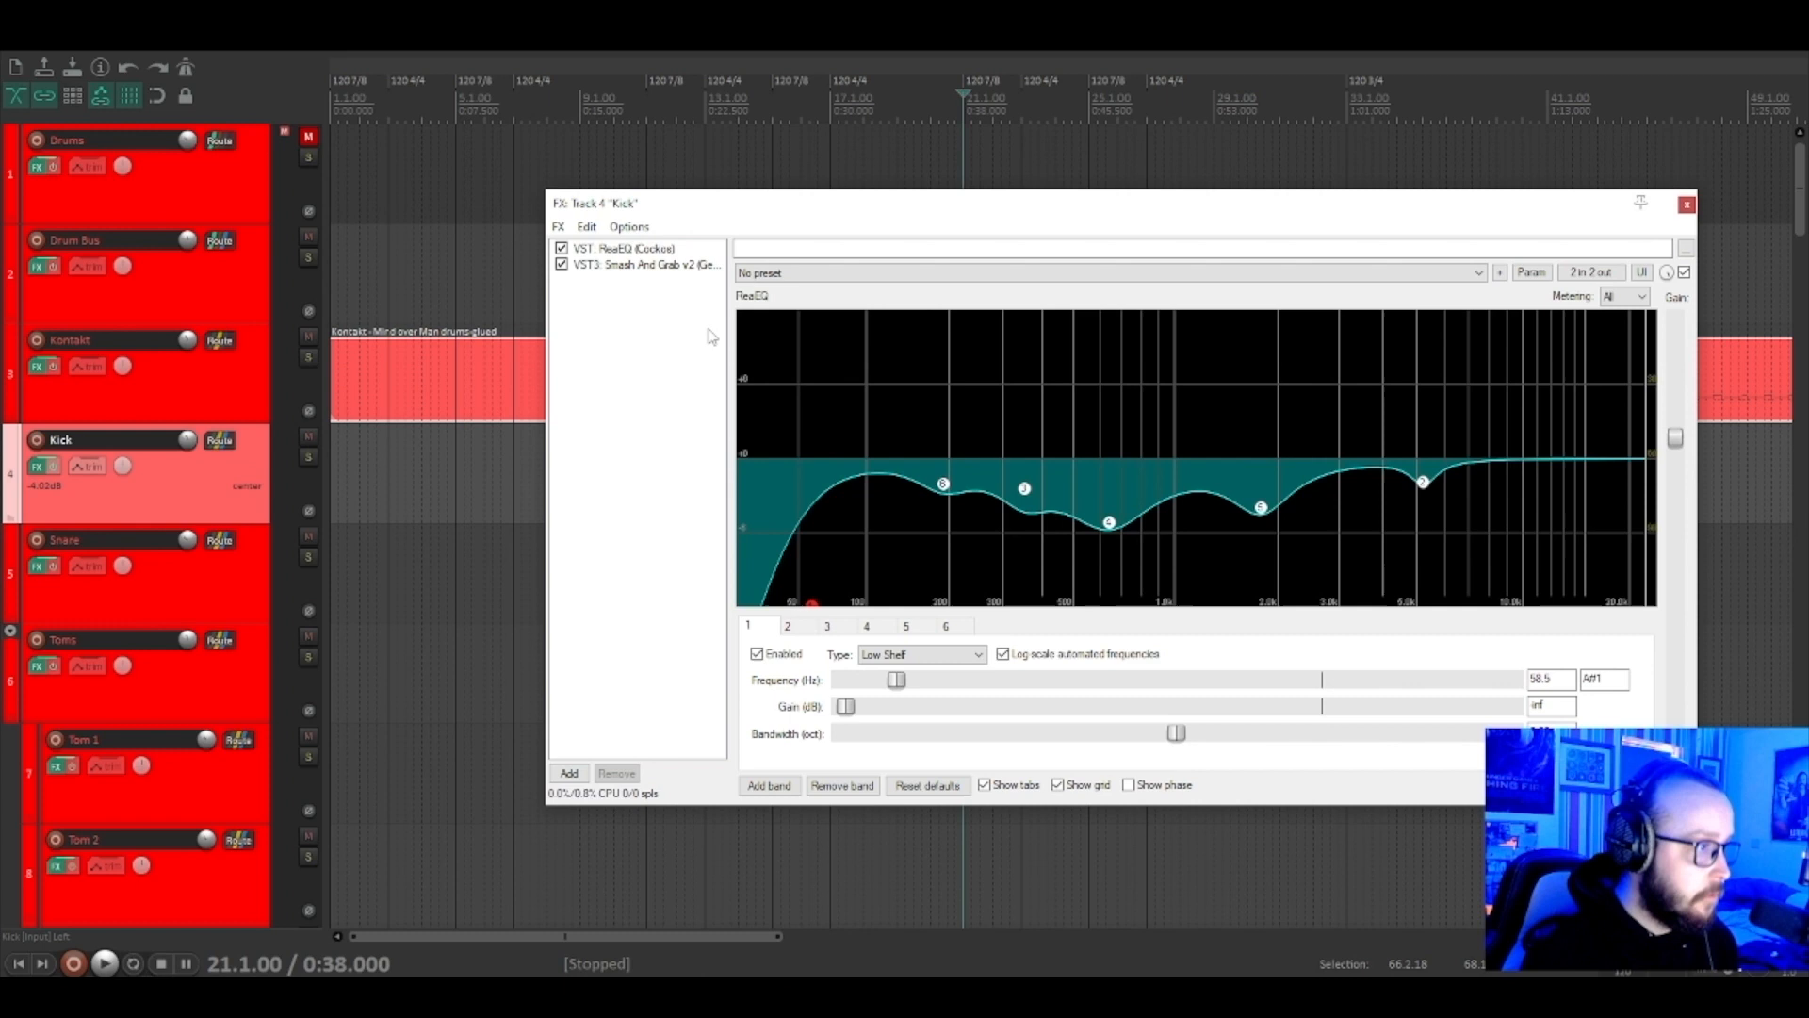
Solo the Kick track and bypass both Smash And Grab v2 and ReaEQ in its effects chain.
{"action": "left_click", "coordinate": [310, 458]}
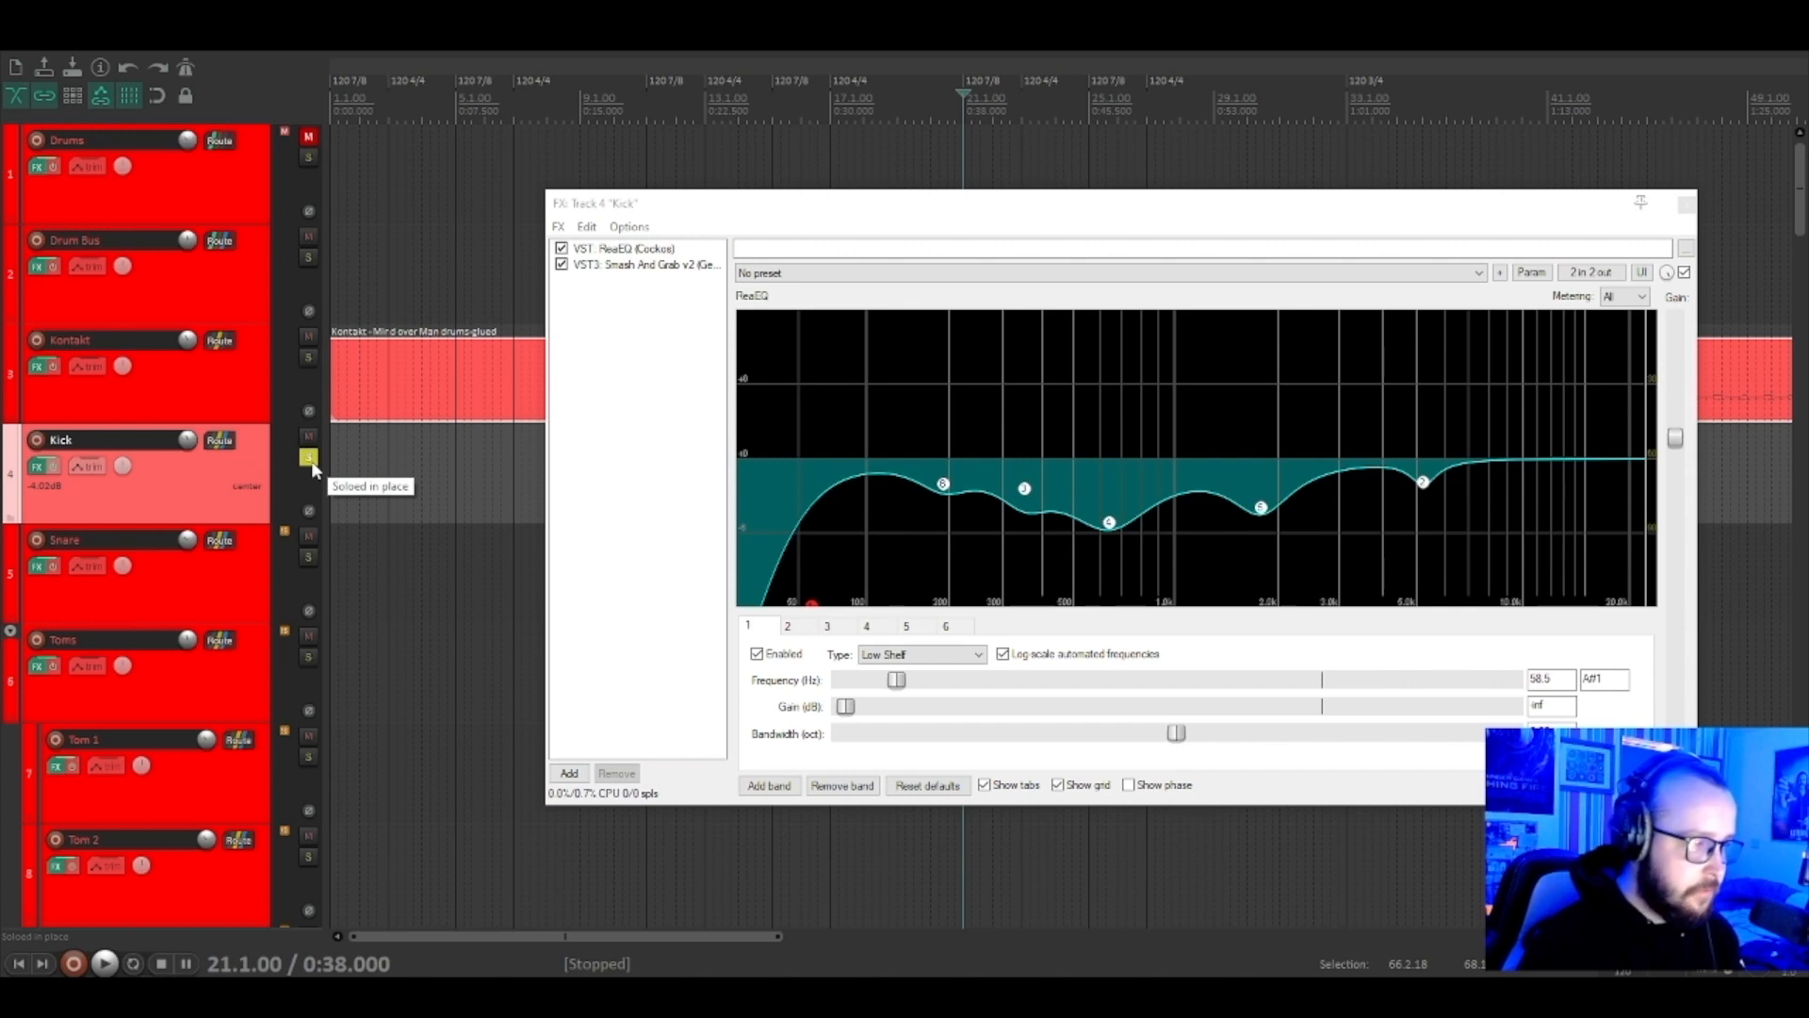
{"action": "left_click", "coordinate": [561, 264]}
{"action": "left_click_drag", "start_coordinate": [722, 209], "coordinate": [643, 178]}
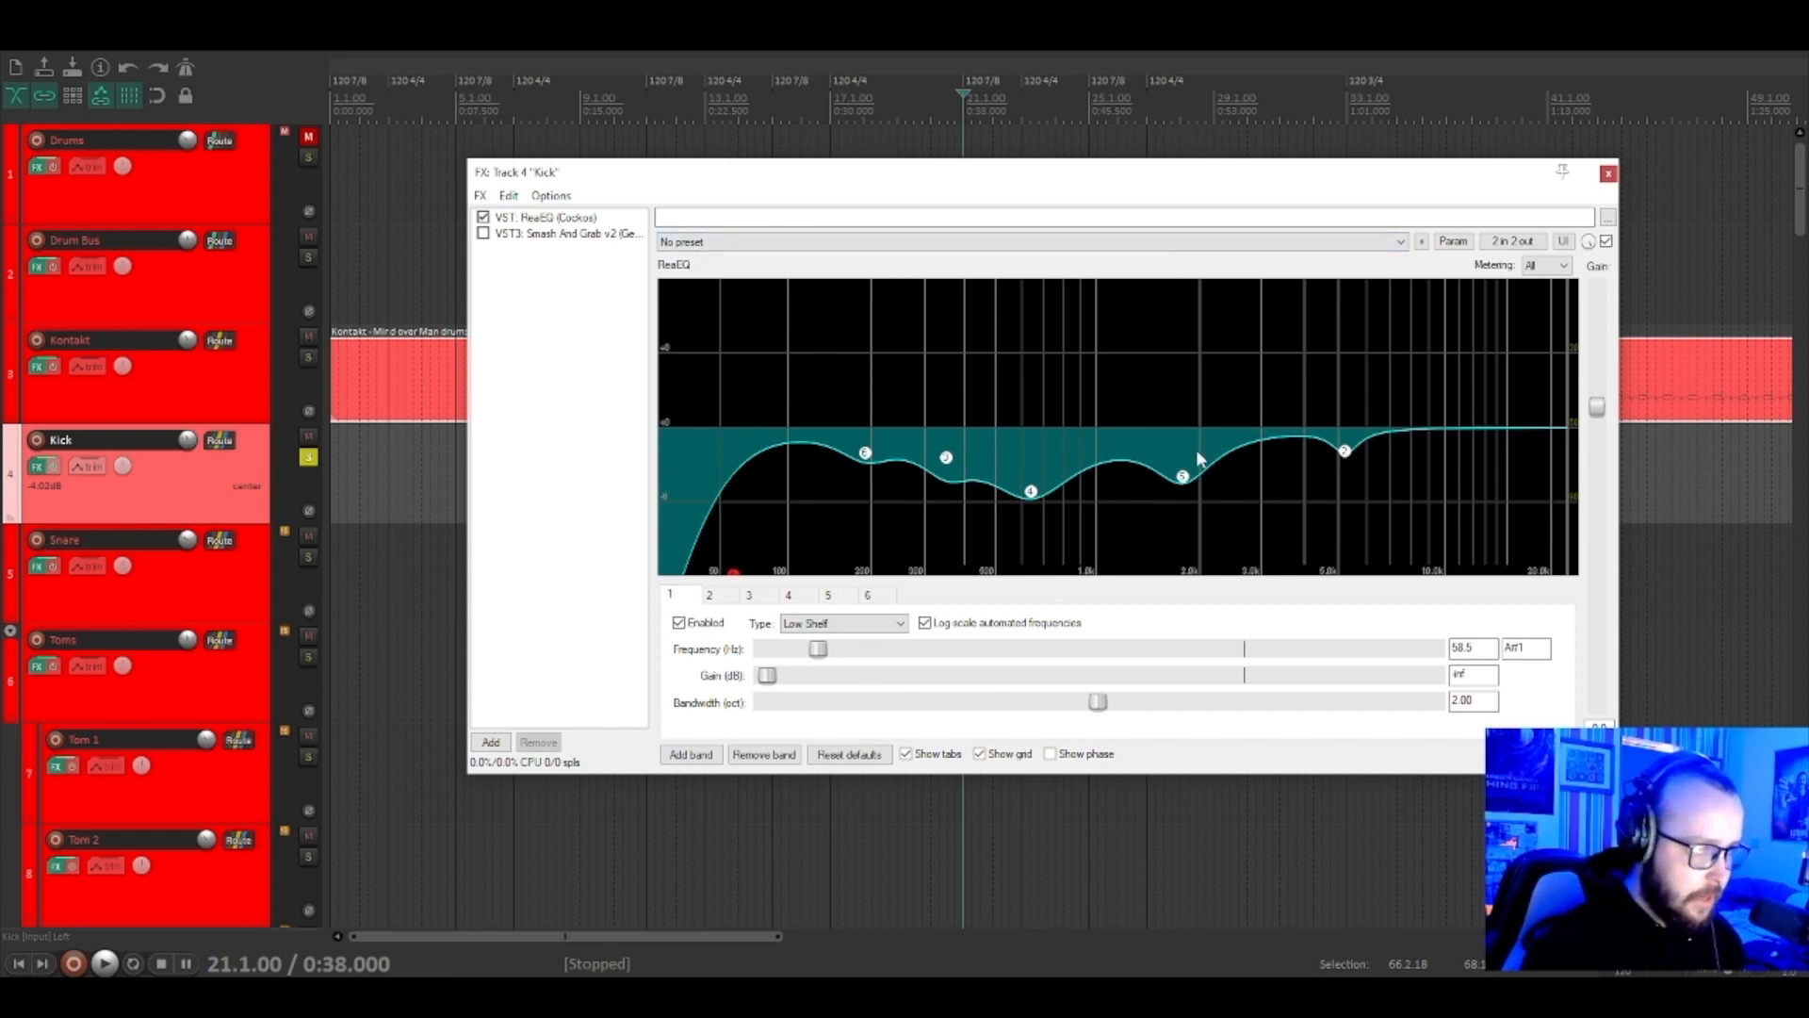
{"action": "mouse_move", "coordinate": [1348, 456]}
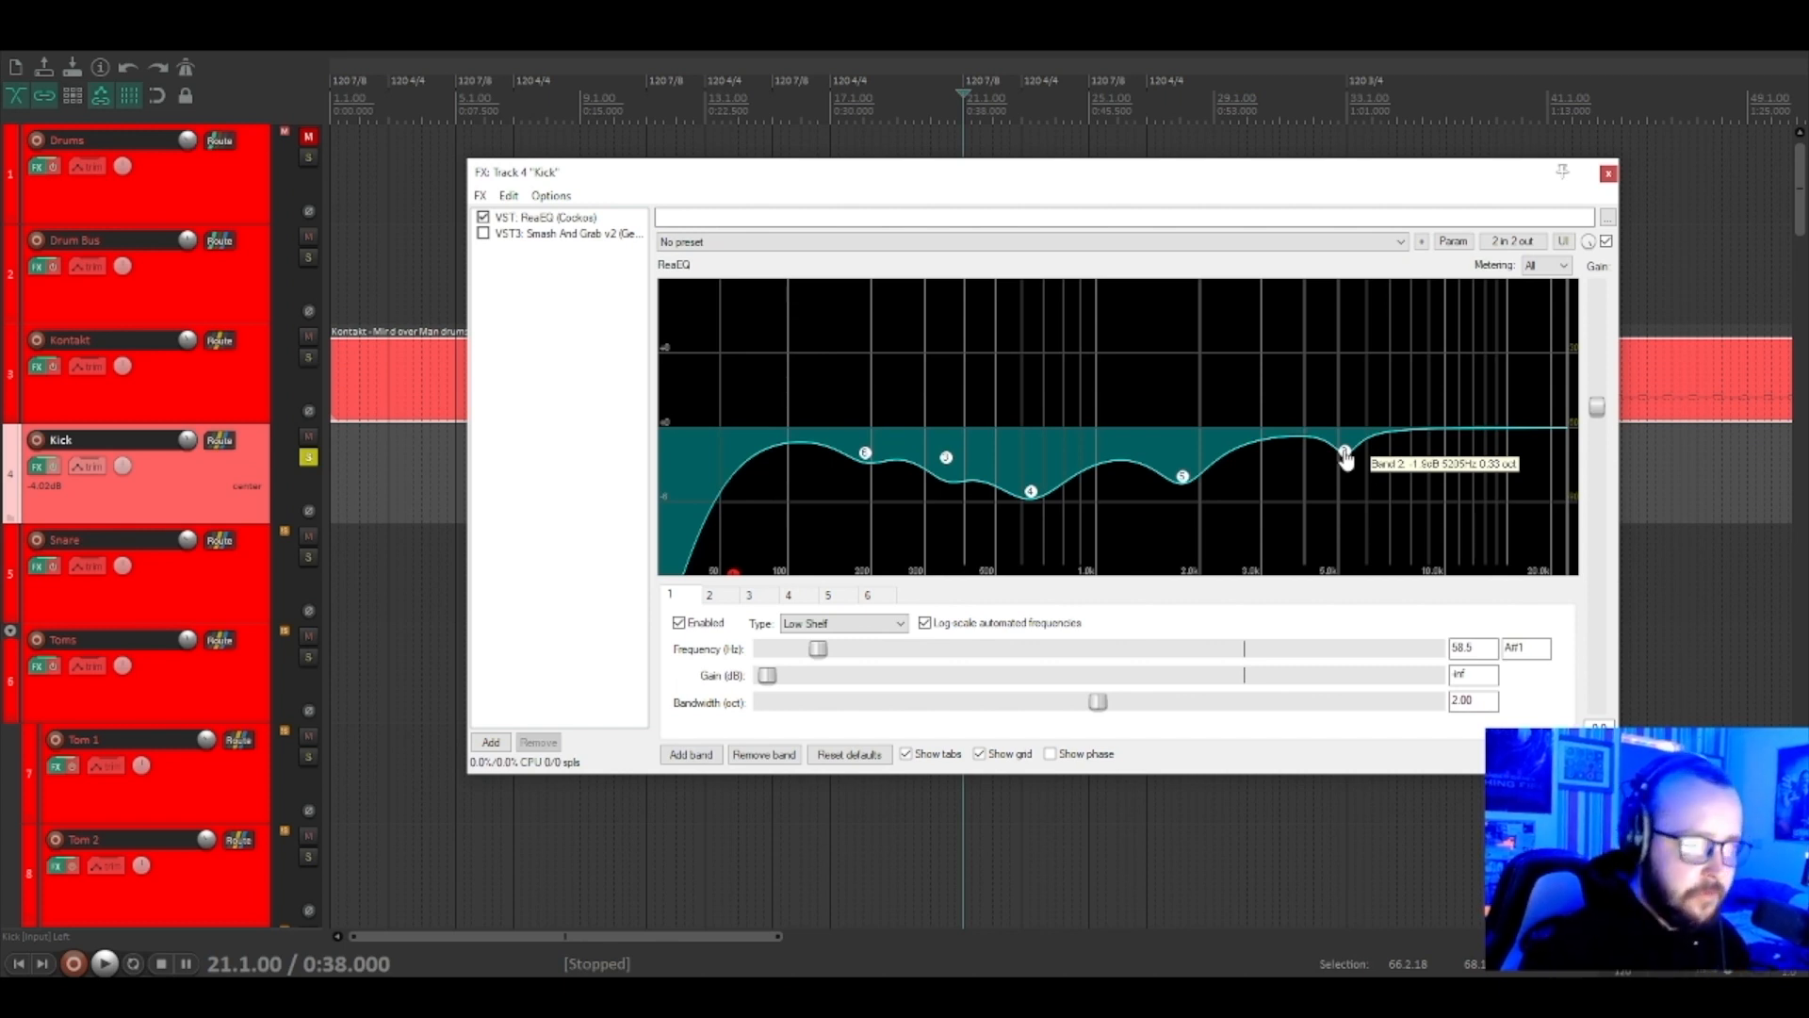
{"action": "left_click", "coordinate": [482, 232]}
{"action": "left_click", "coordinate": [482, 219]}
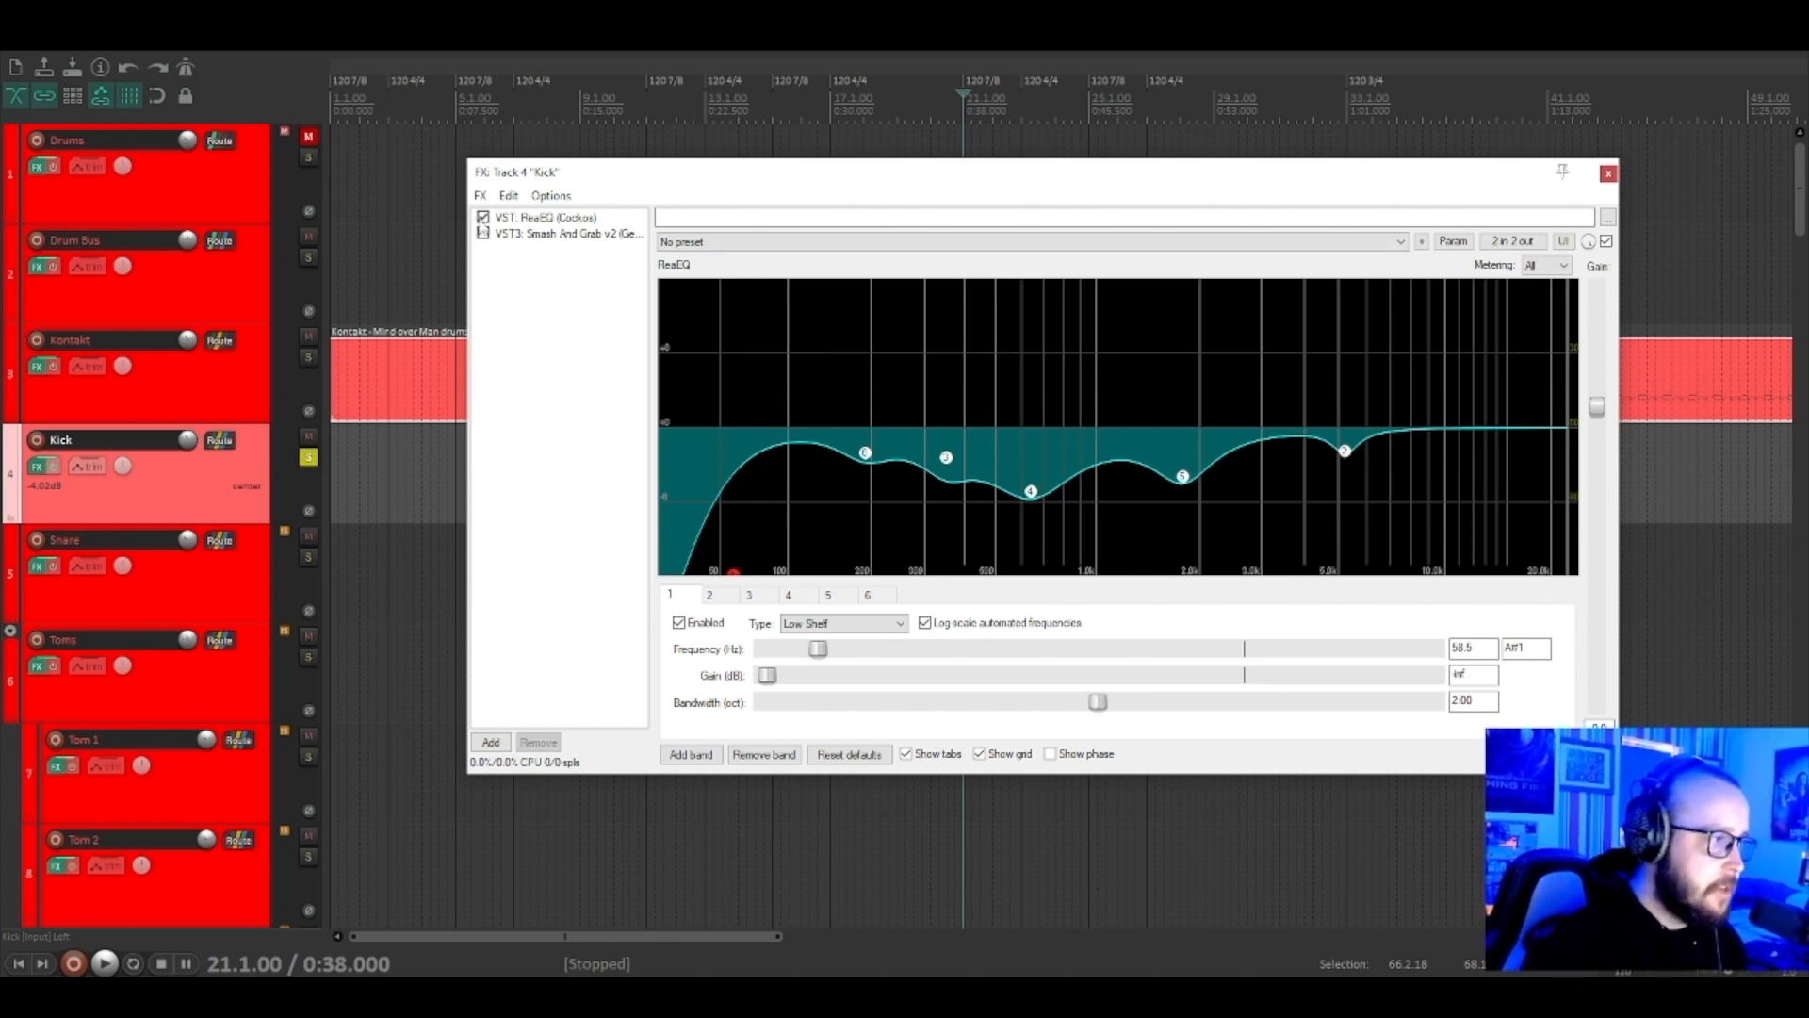
{"action": "left_click", "coordinate": [562, 222]}
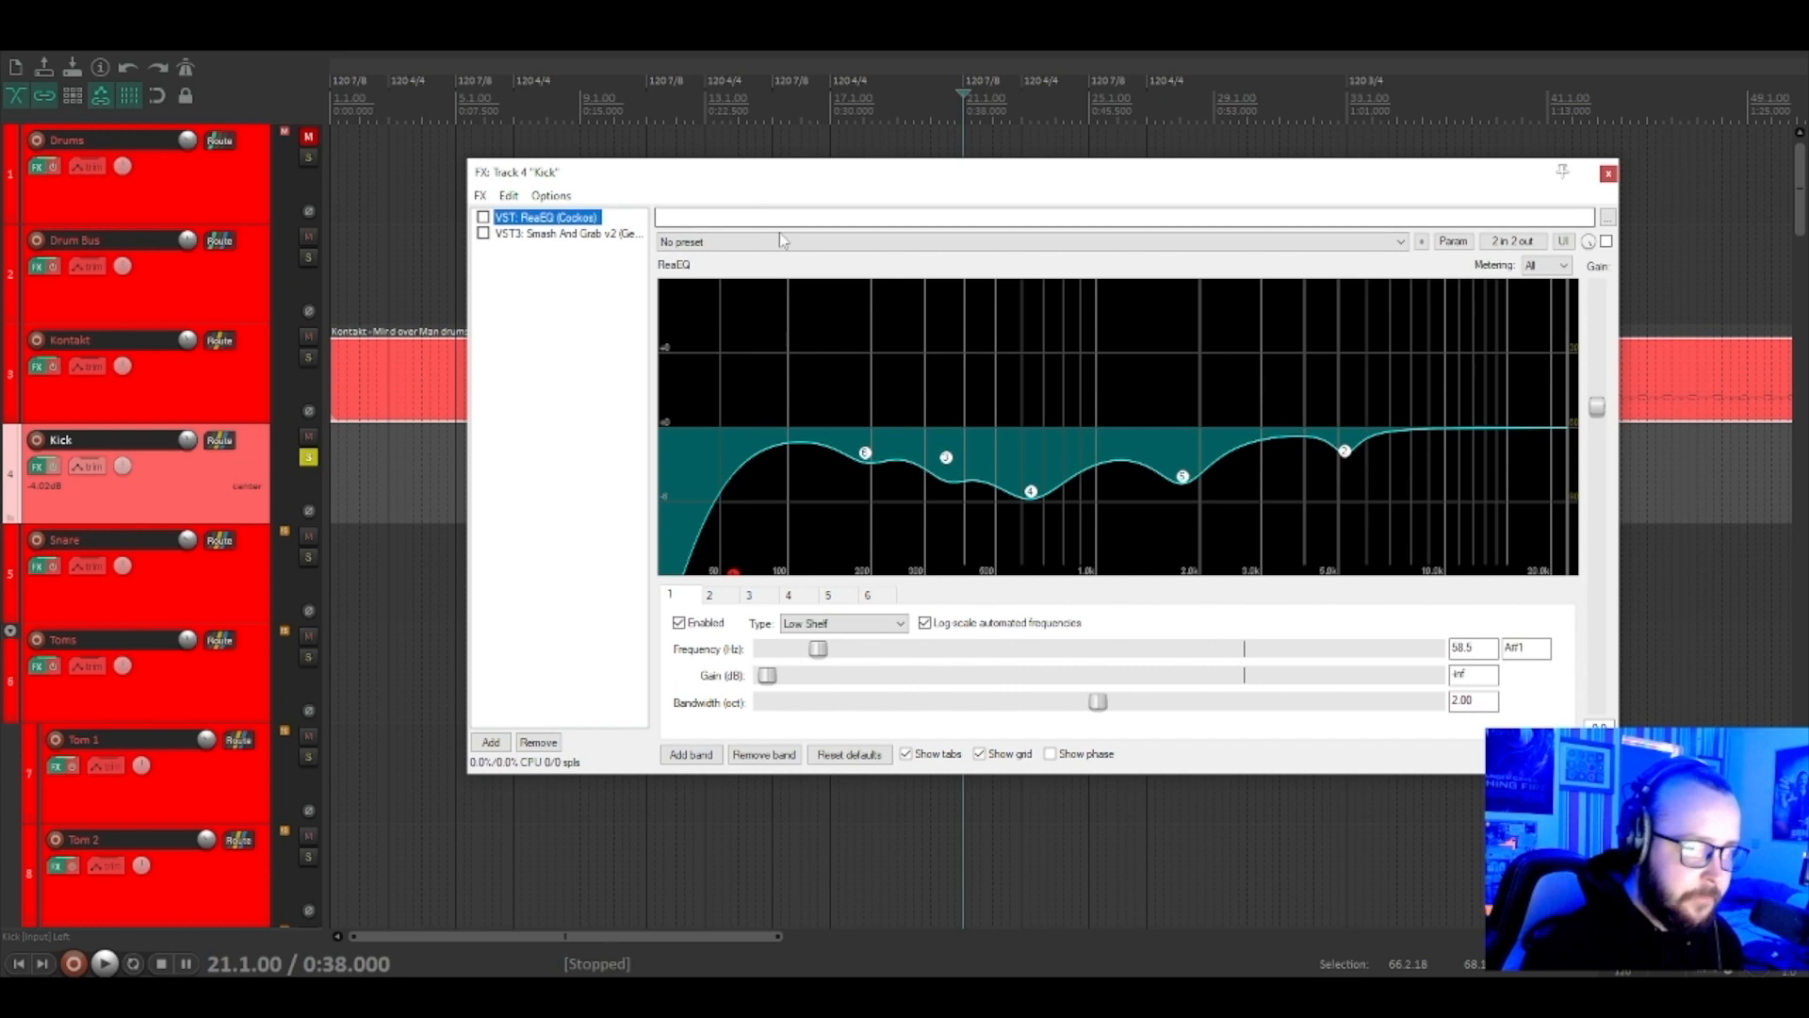
{"action": "left_click_drag", "start_coordinate": [1000, 174], "coordinate": [1109, 154]}
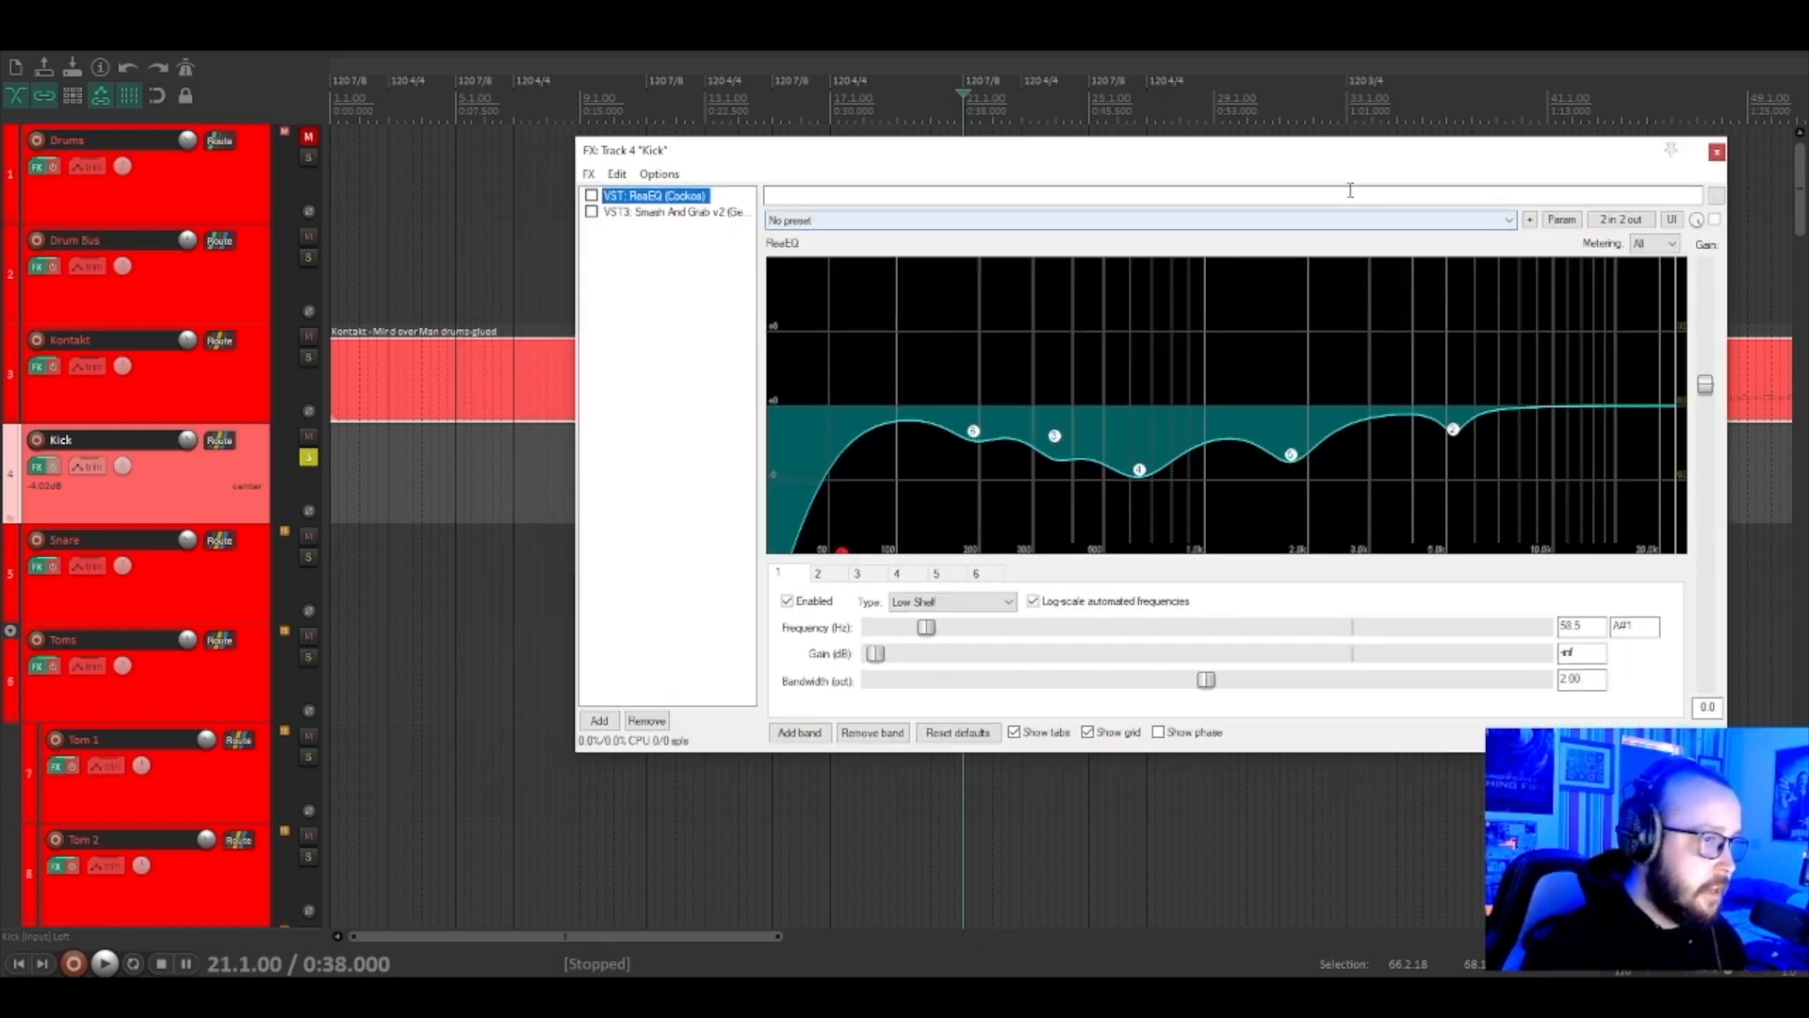
{"action": "left_click_drag", "start_coordinate": [1321, 160], "coordinate": [1246, 179]}
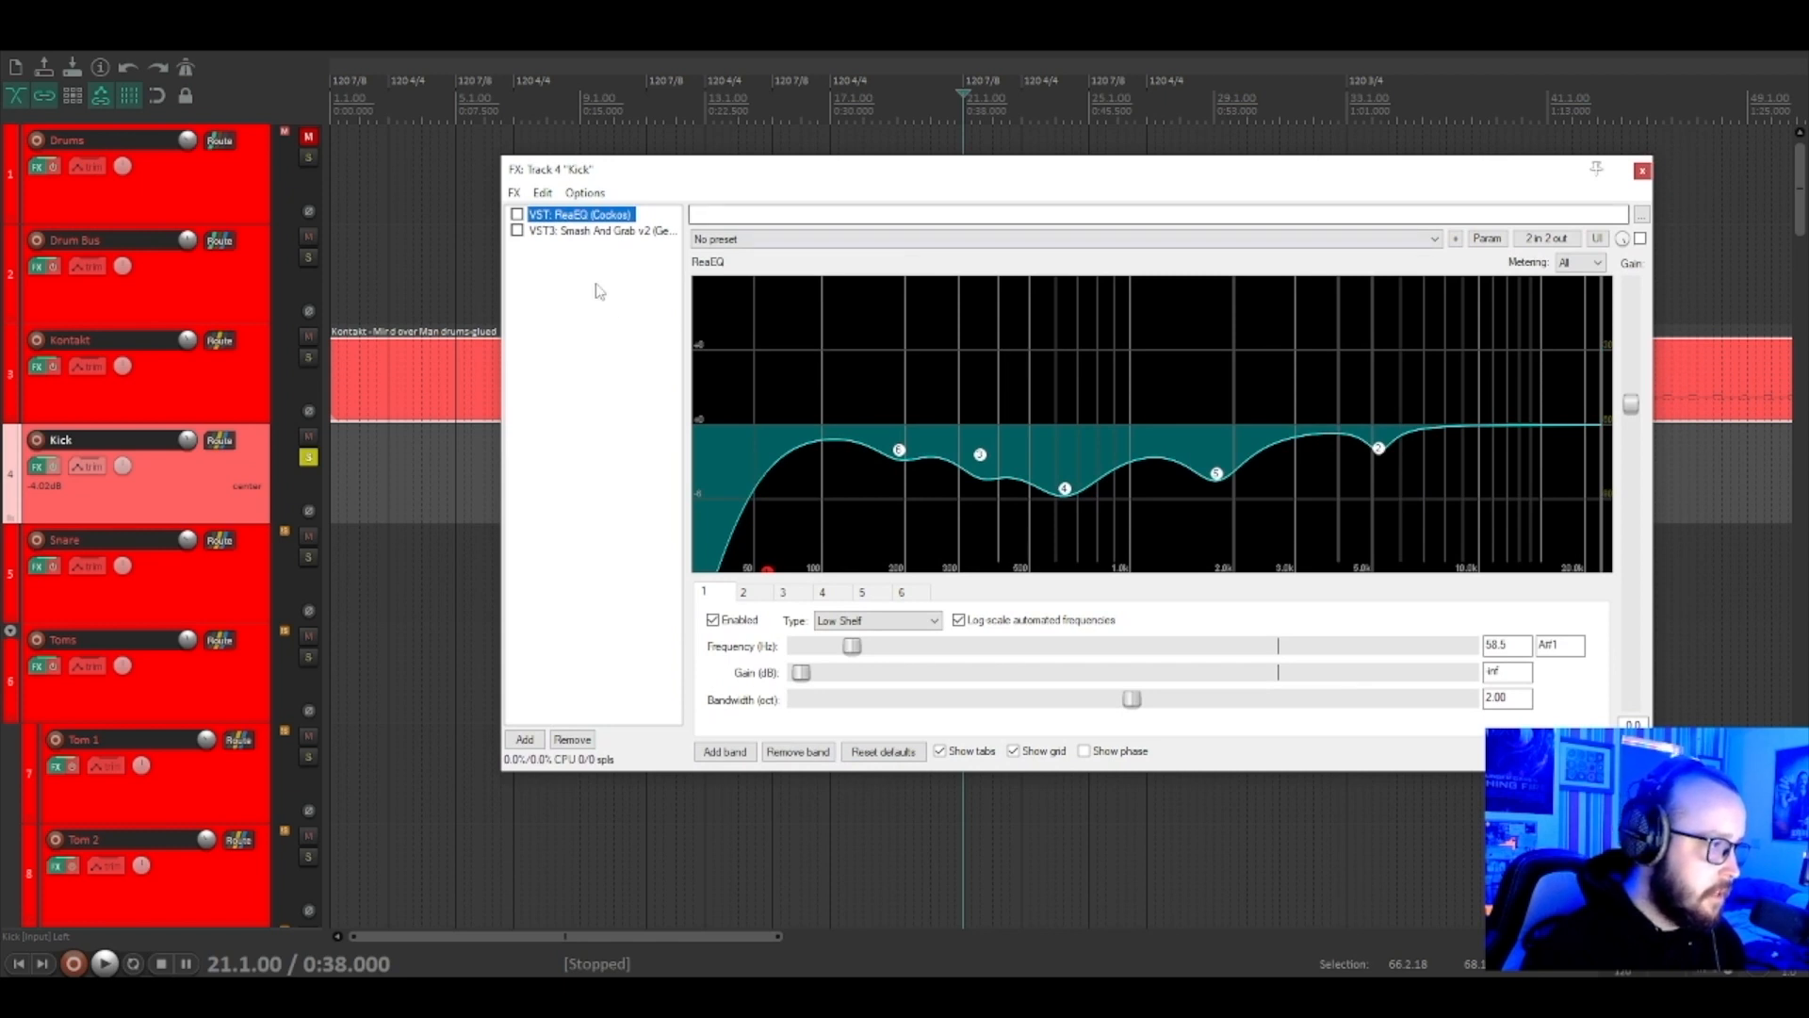
Play the soloed kick and compare it with ReaEQ on and bypassed, leaving ReaEQ enabled and stopping playback.
{"action": "key", "text": "space"}
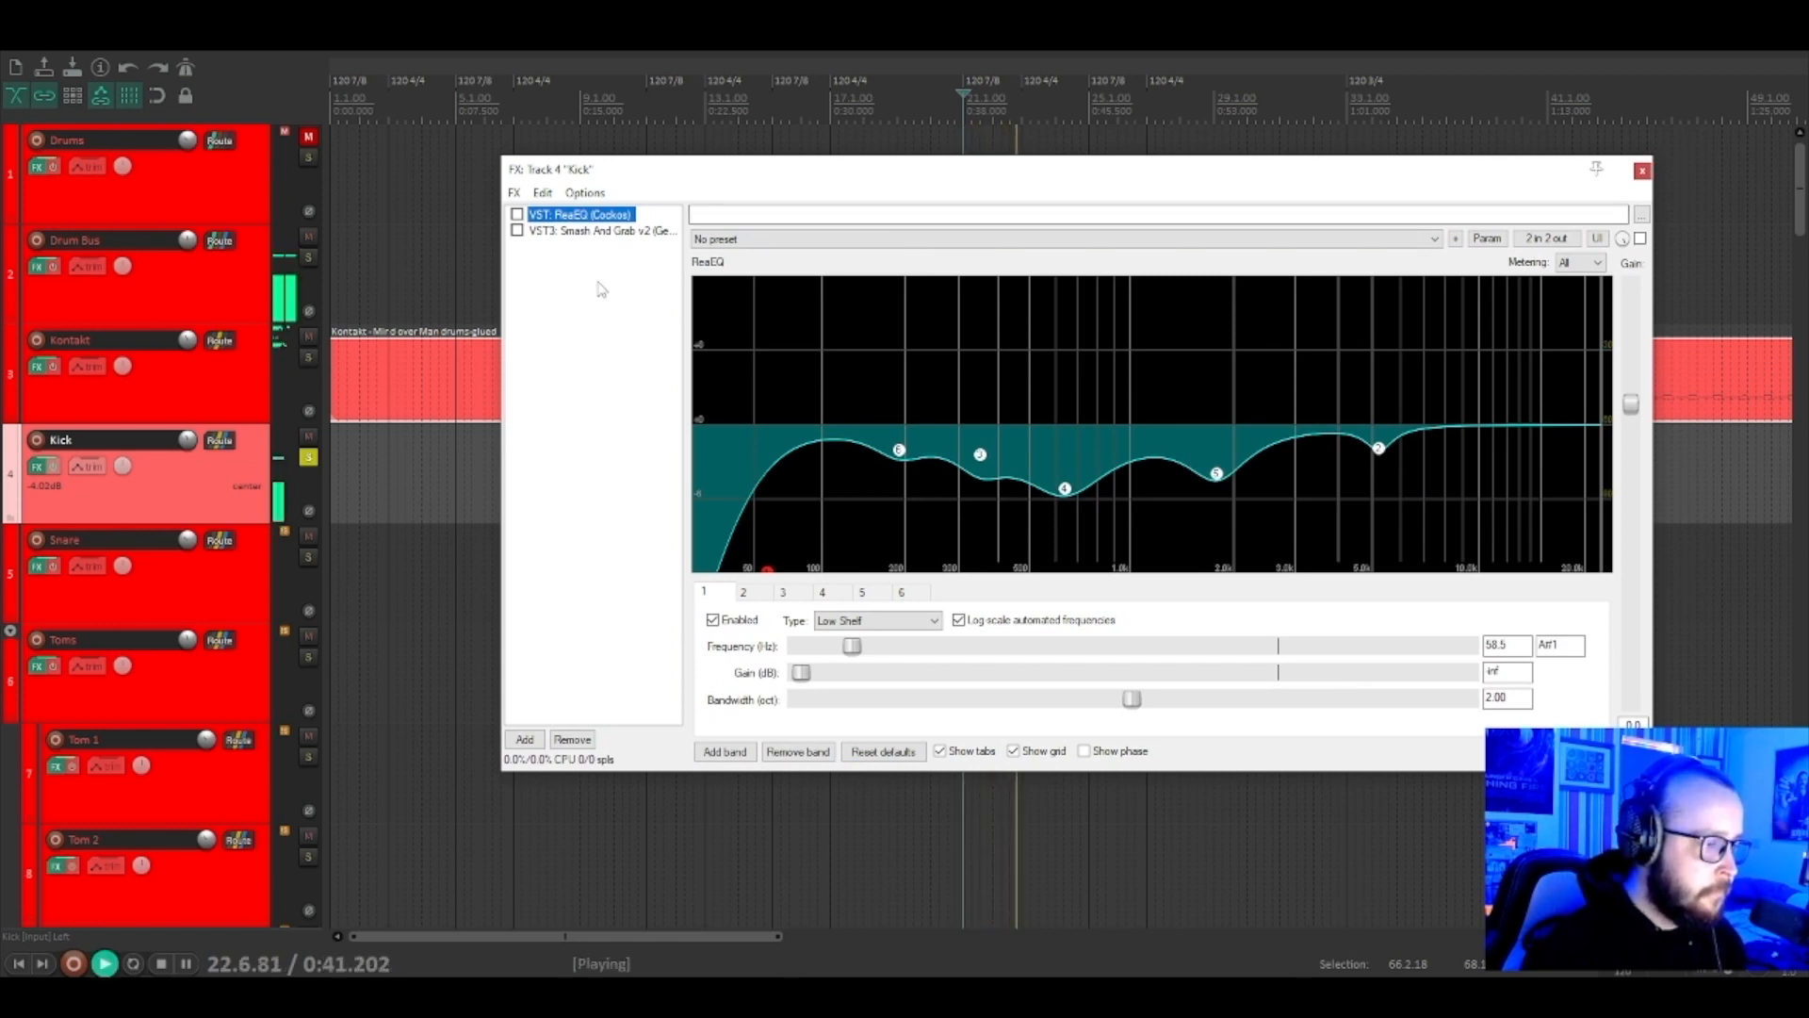
{"action": "left_click", "coordinate": [518, 215]}
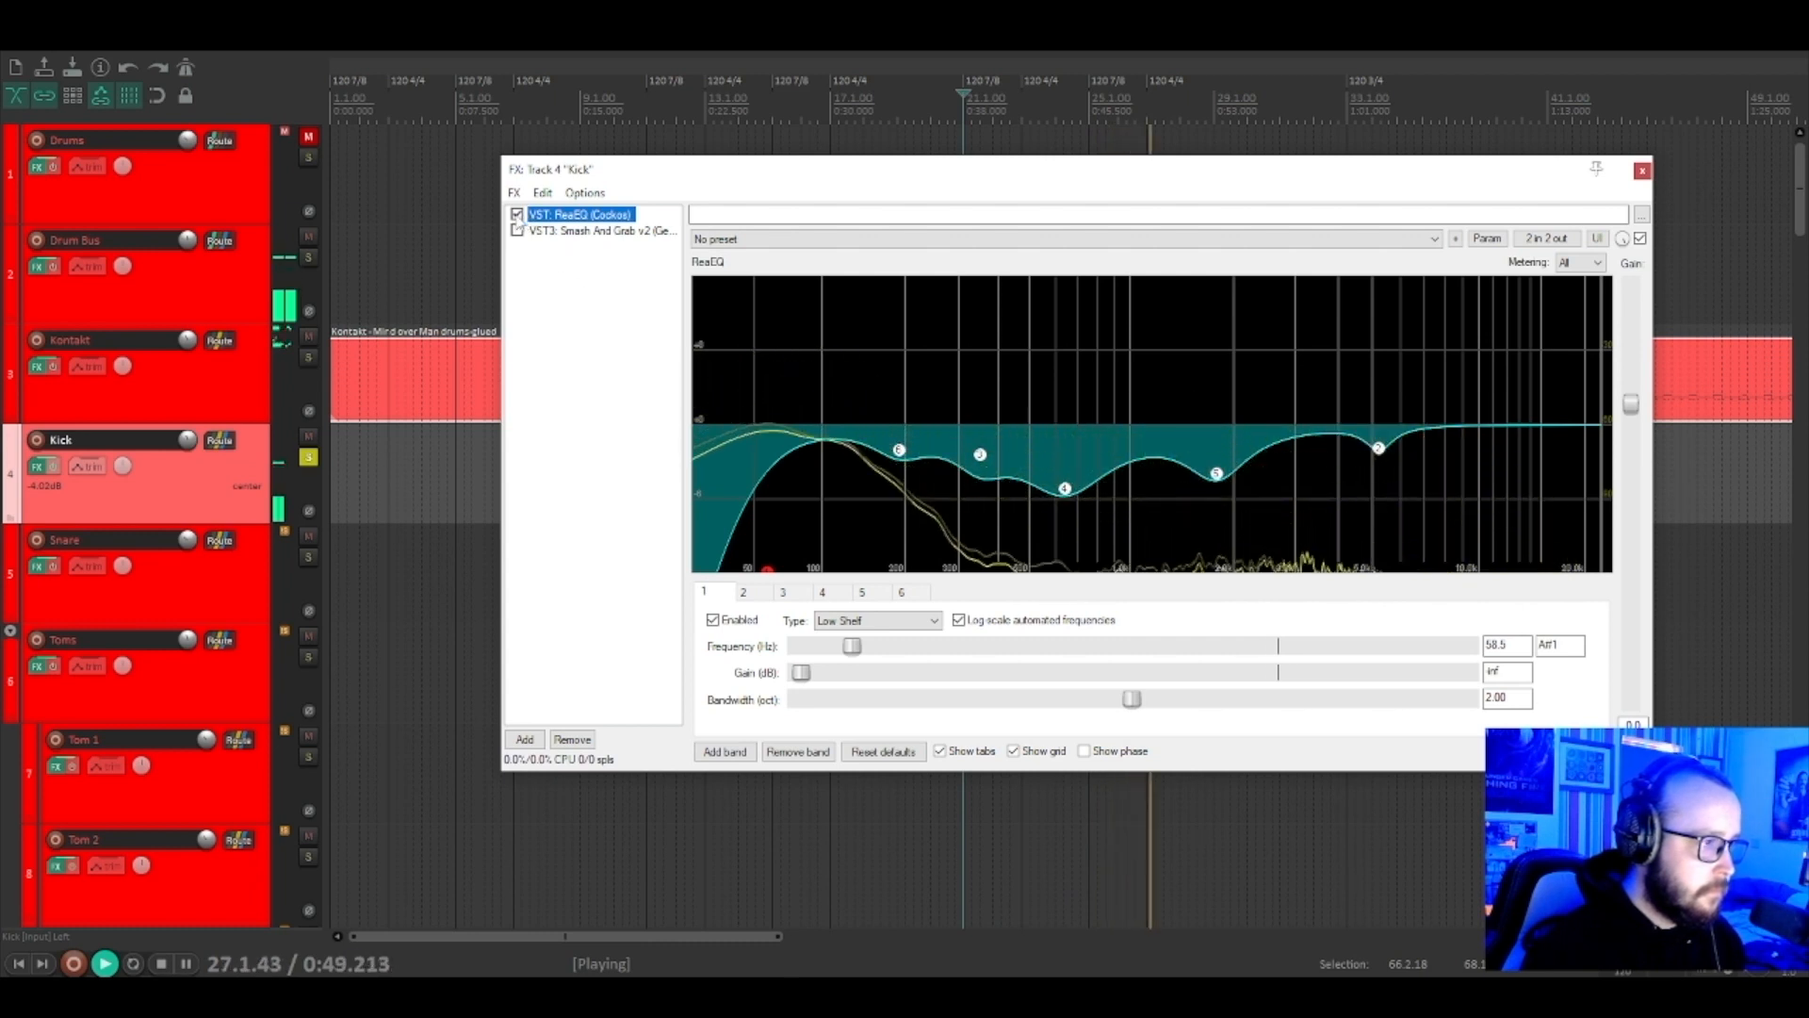
{"action": "left_click", "coordinate": [517, 215]}
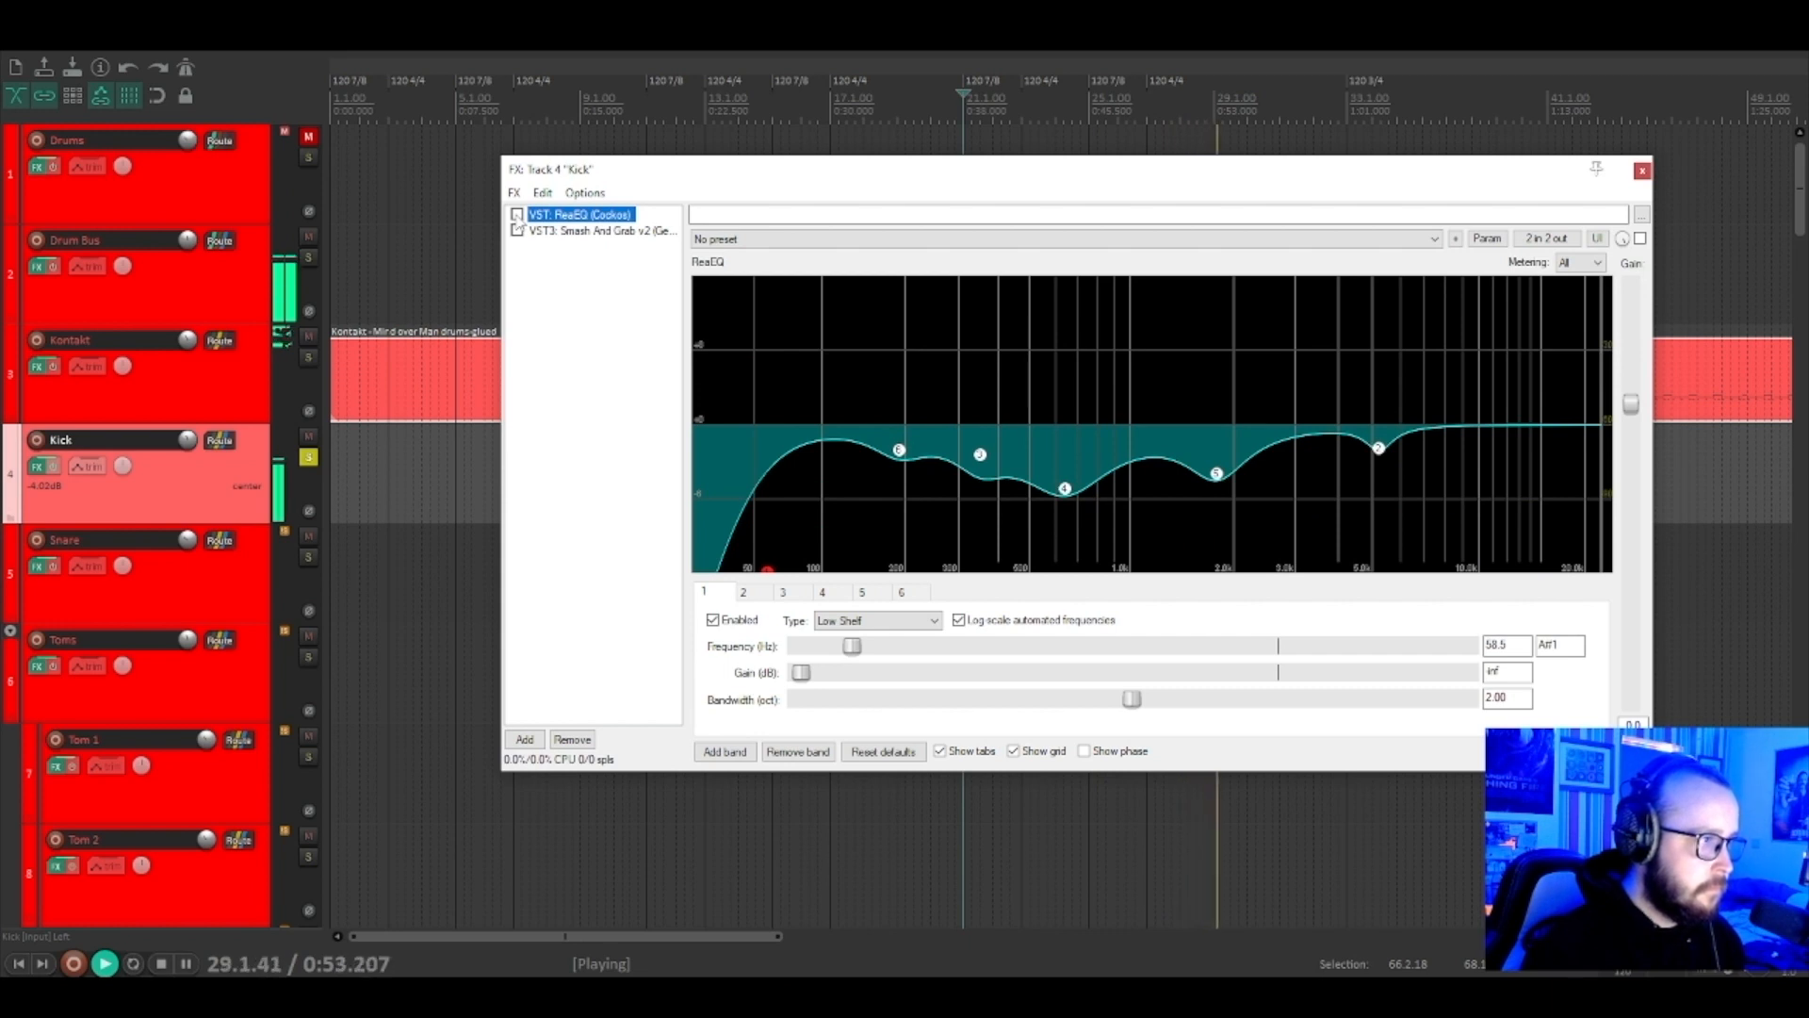
{"action": "left_click", "coordinate": [517, 215]}
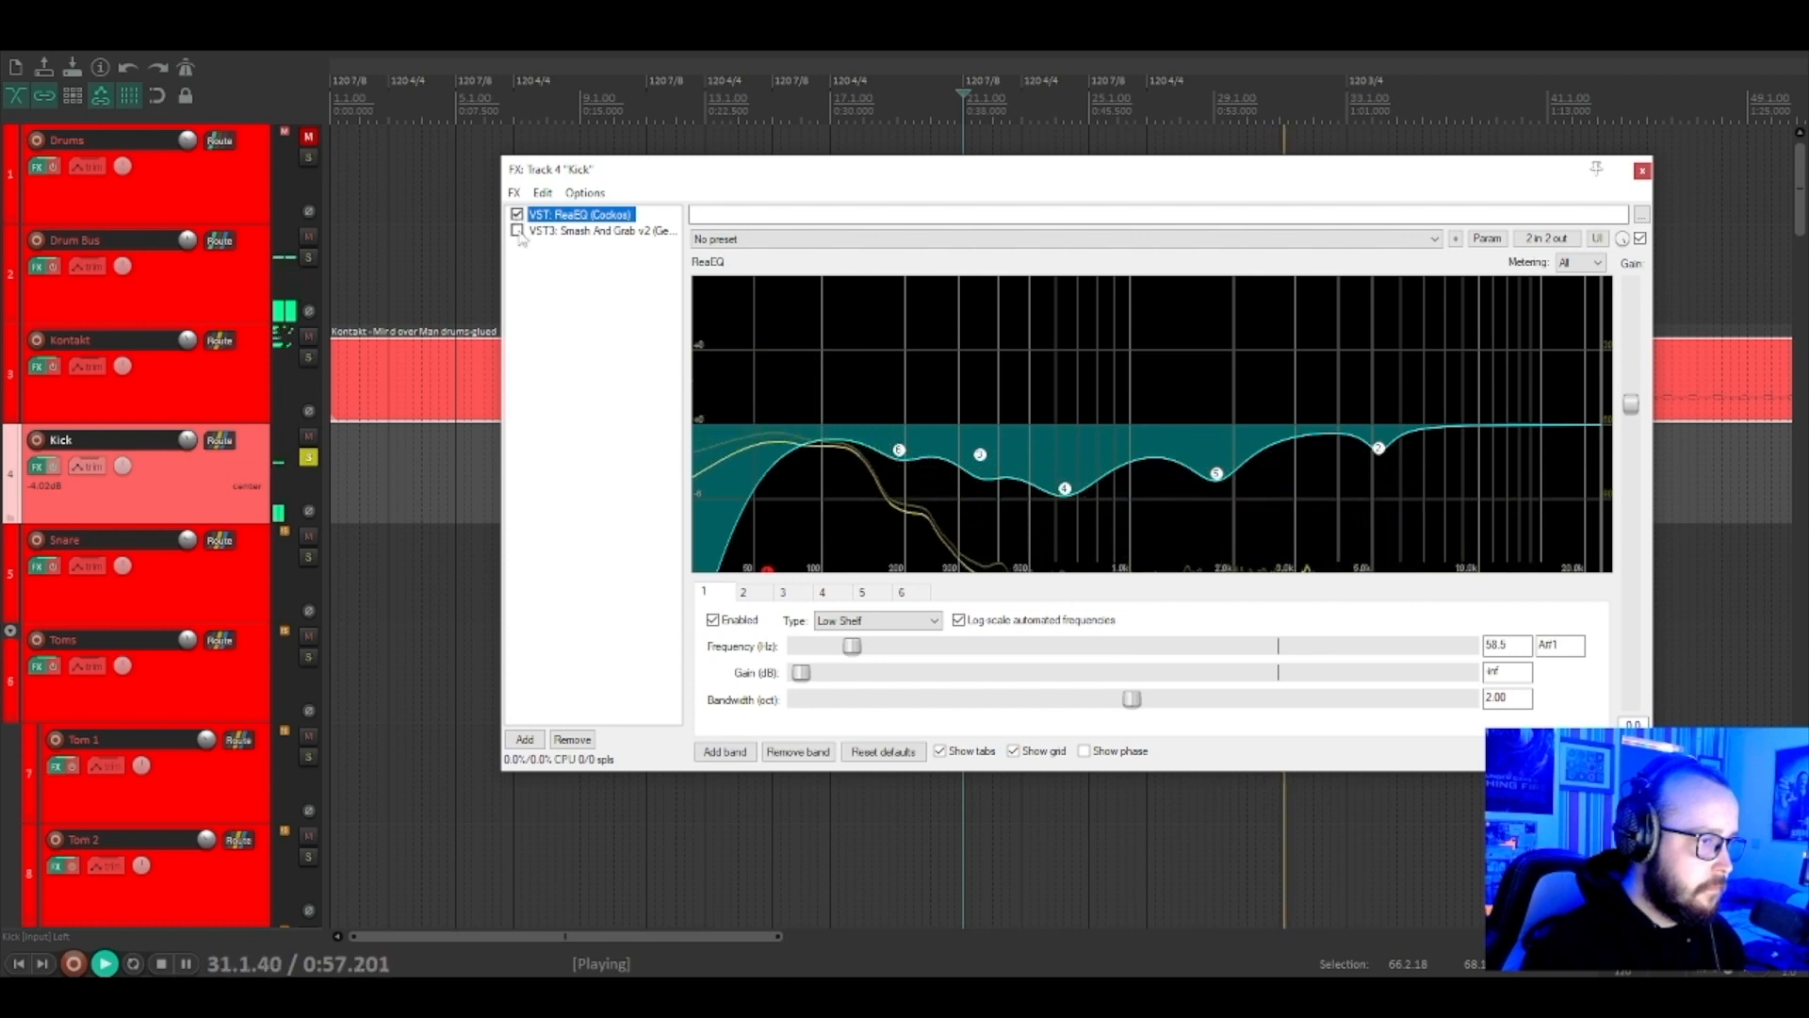
{"action": "key", "text": "space"}
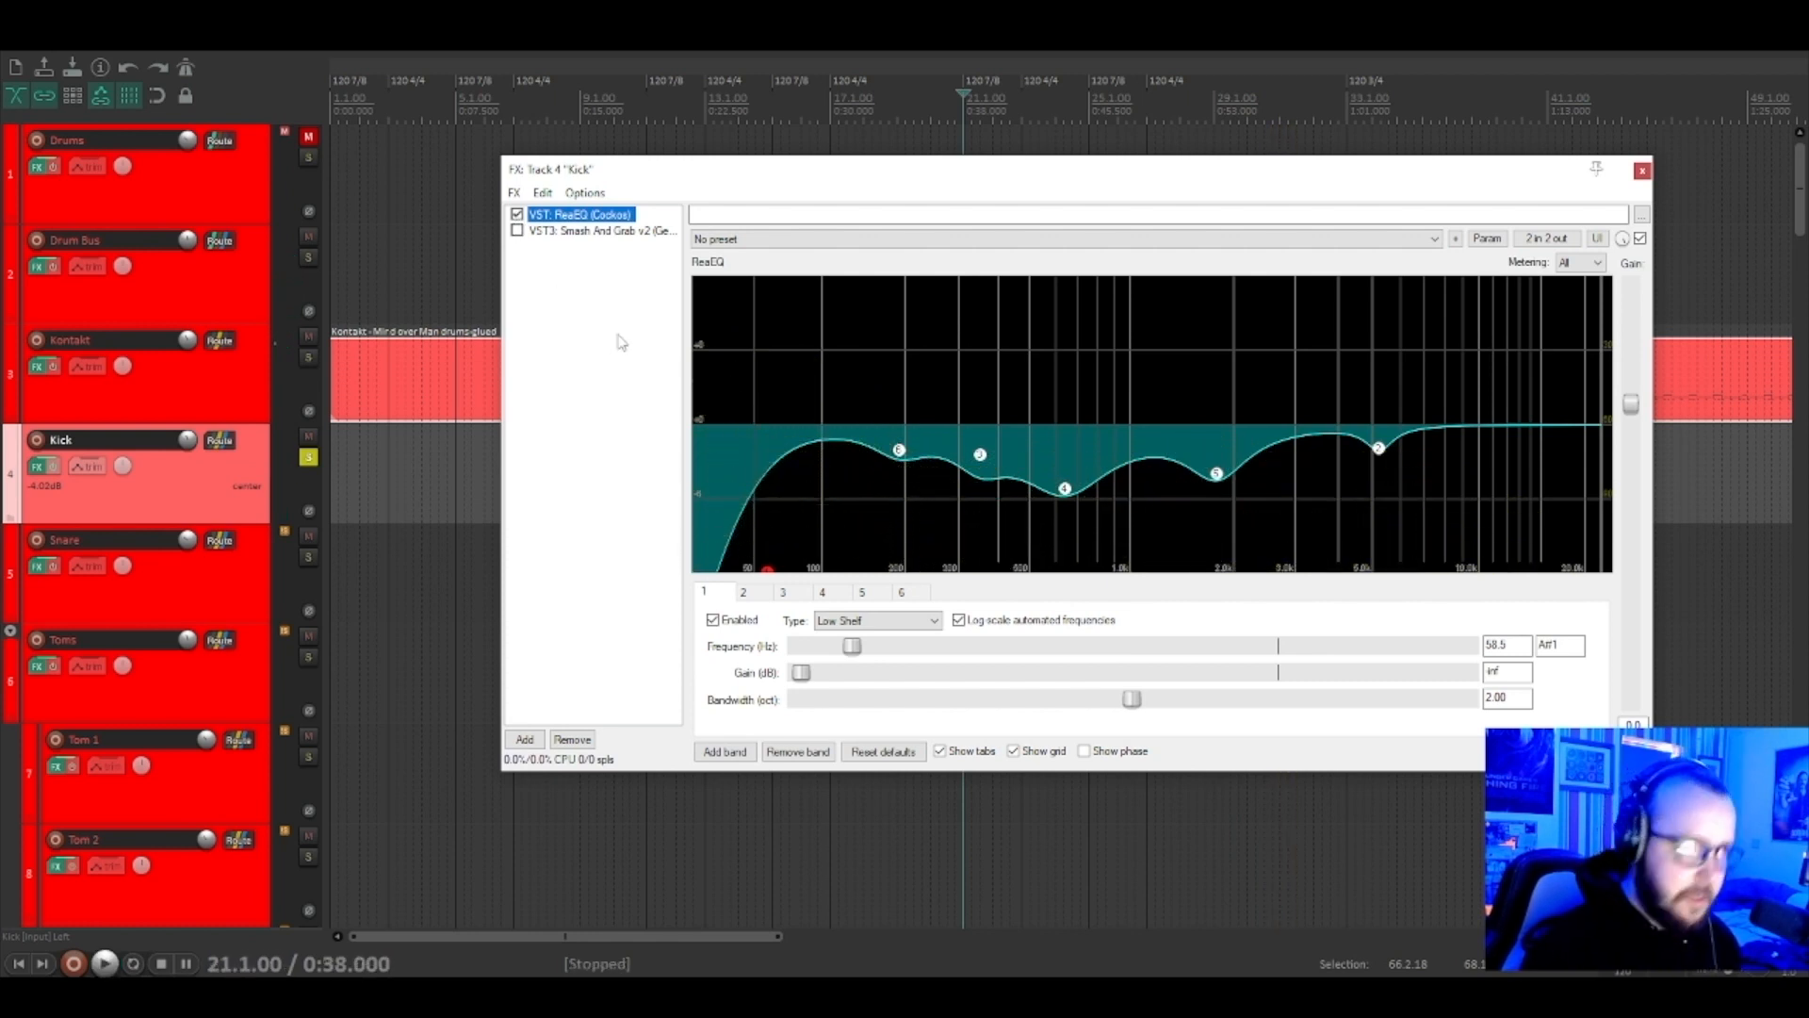
Enable Smash And Grab v2 on the Kick track and review its compressor settings.
{"action": "left_click_drag", "start_coordinate": [693, 175], "coordinate": [709, 194]}
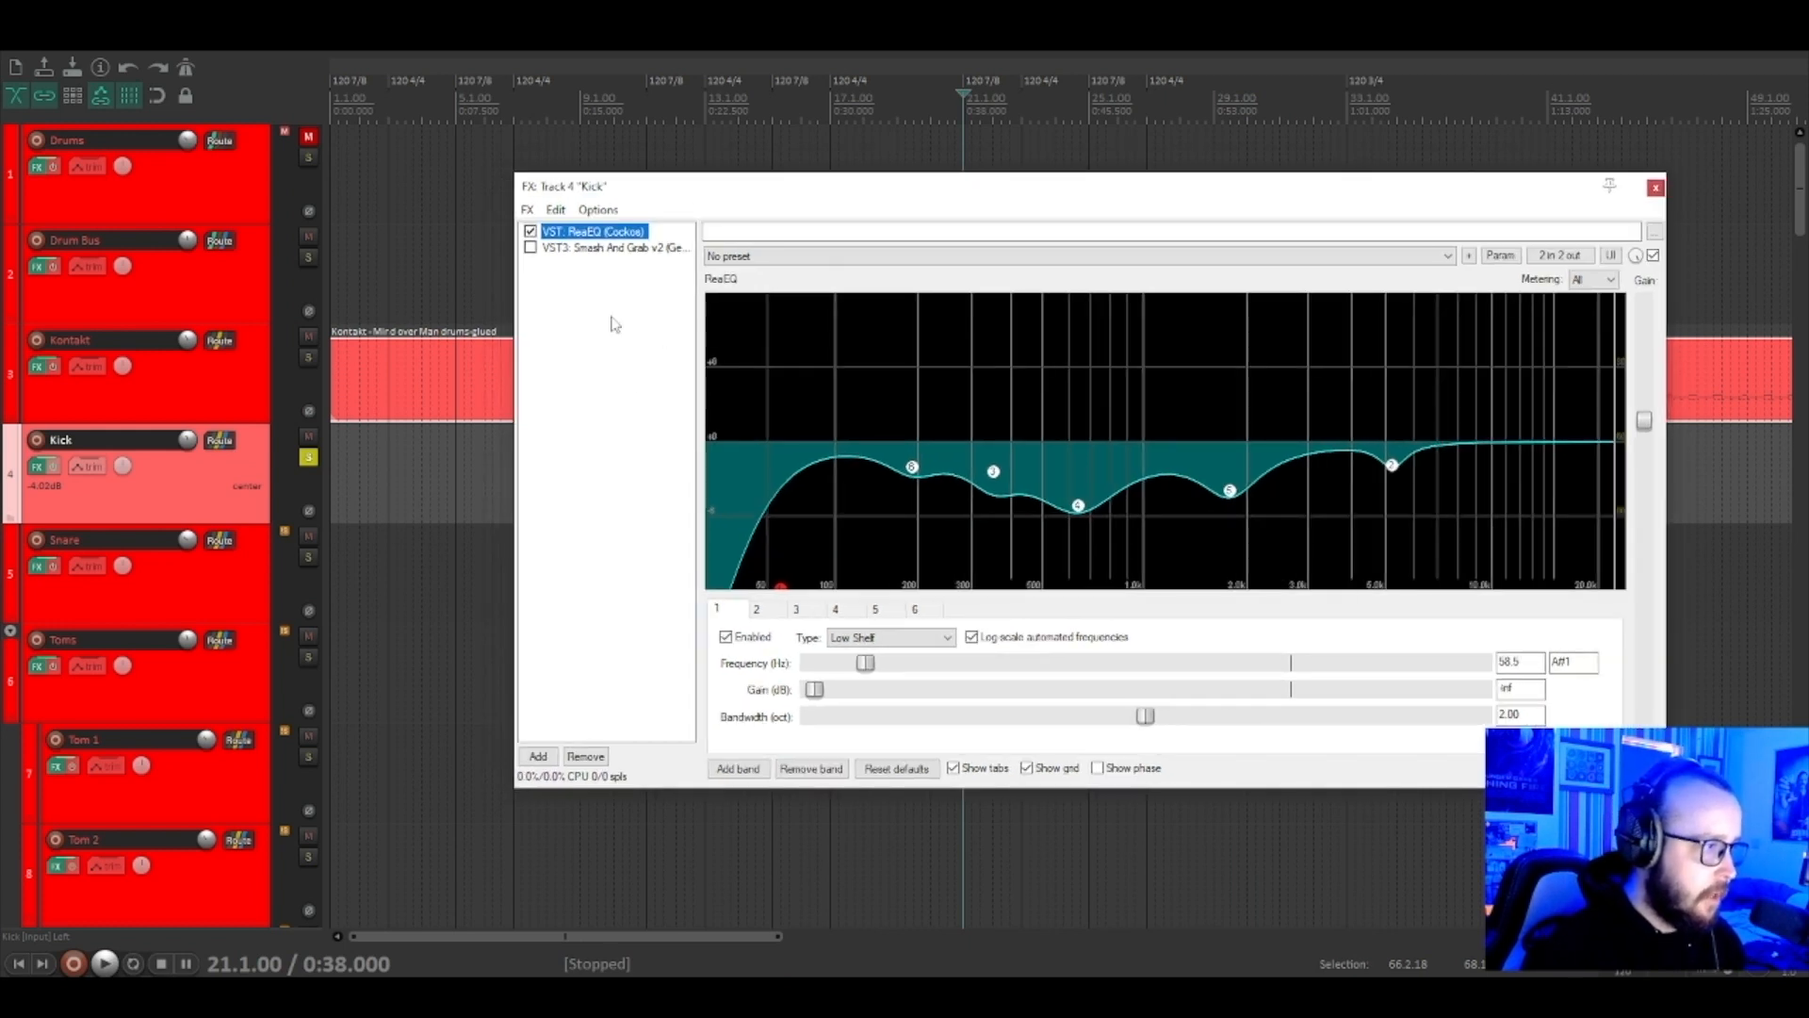
{"action": "left_click", "coordinate": [572, 250]}
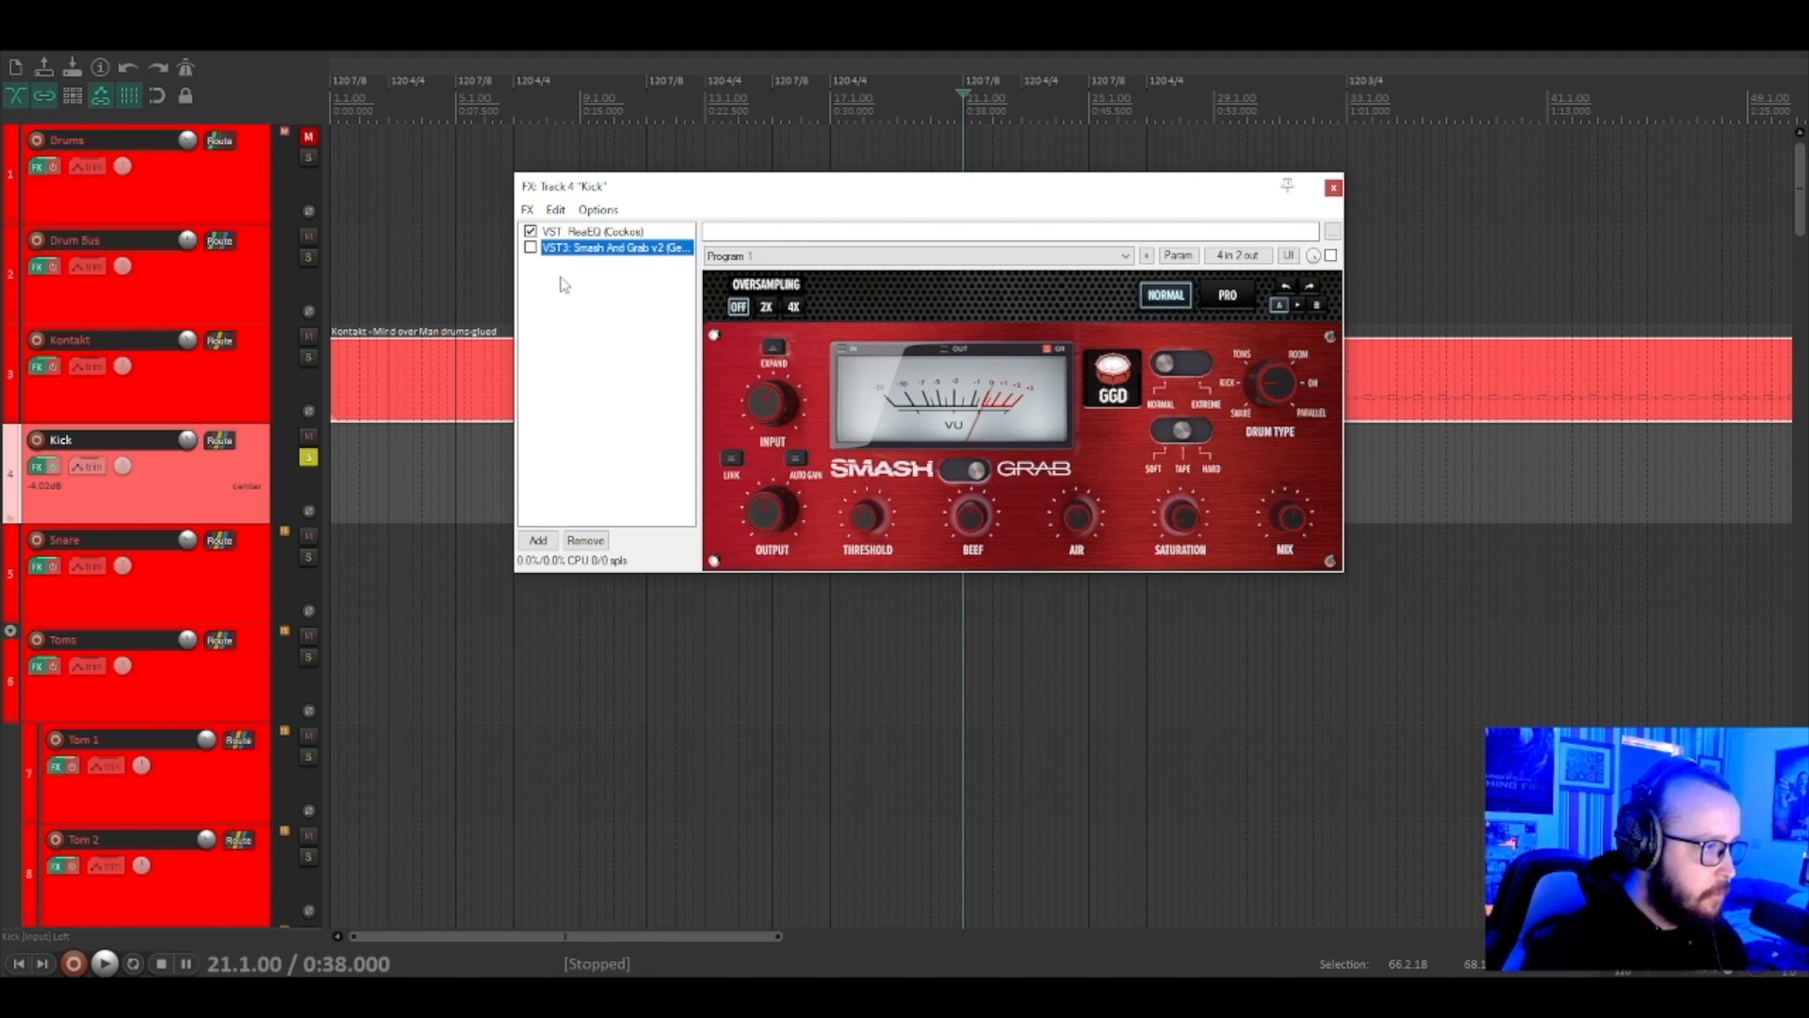
{"action": "left_click", "coordinate": [531, 248]}
{"action": "left_click_drag", "start_coordinate": [1001, 194], "coordinate": [1081, 179]}
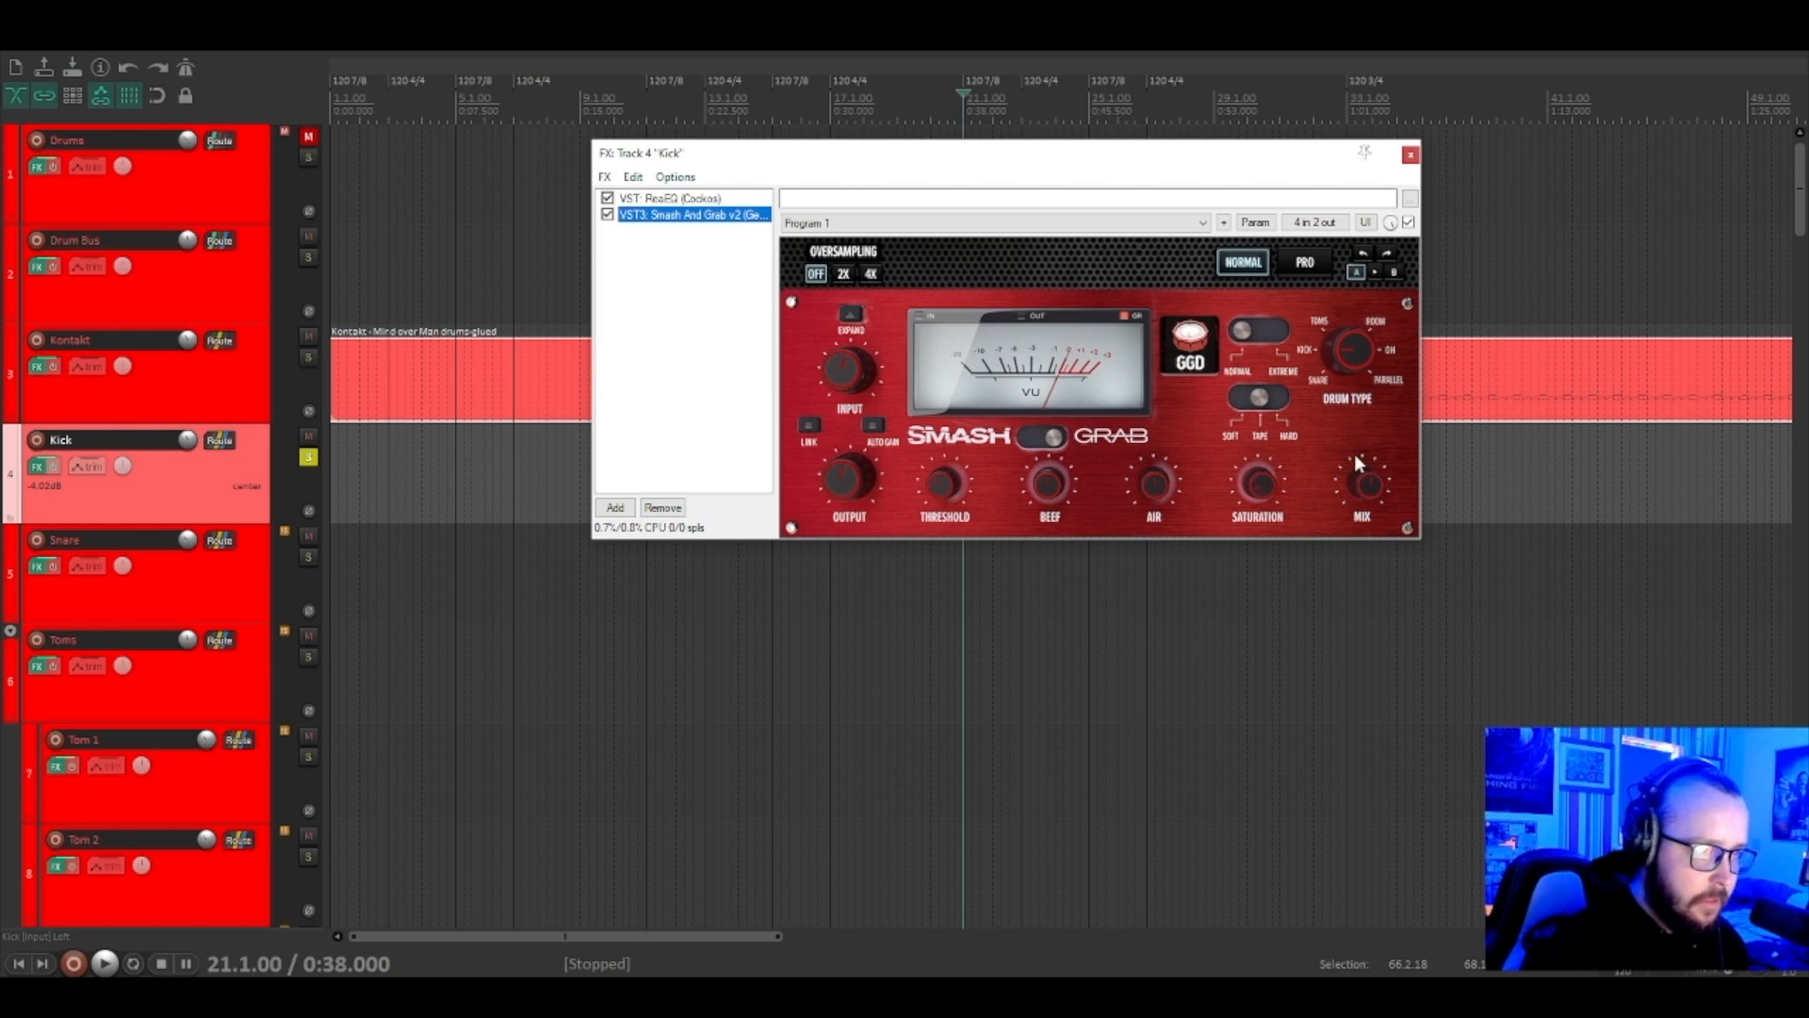
{"action": "left_click", "coordinate": [940, 478]}
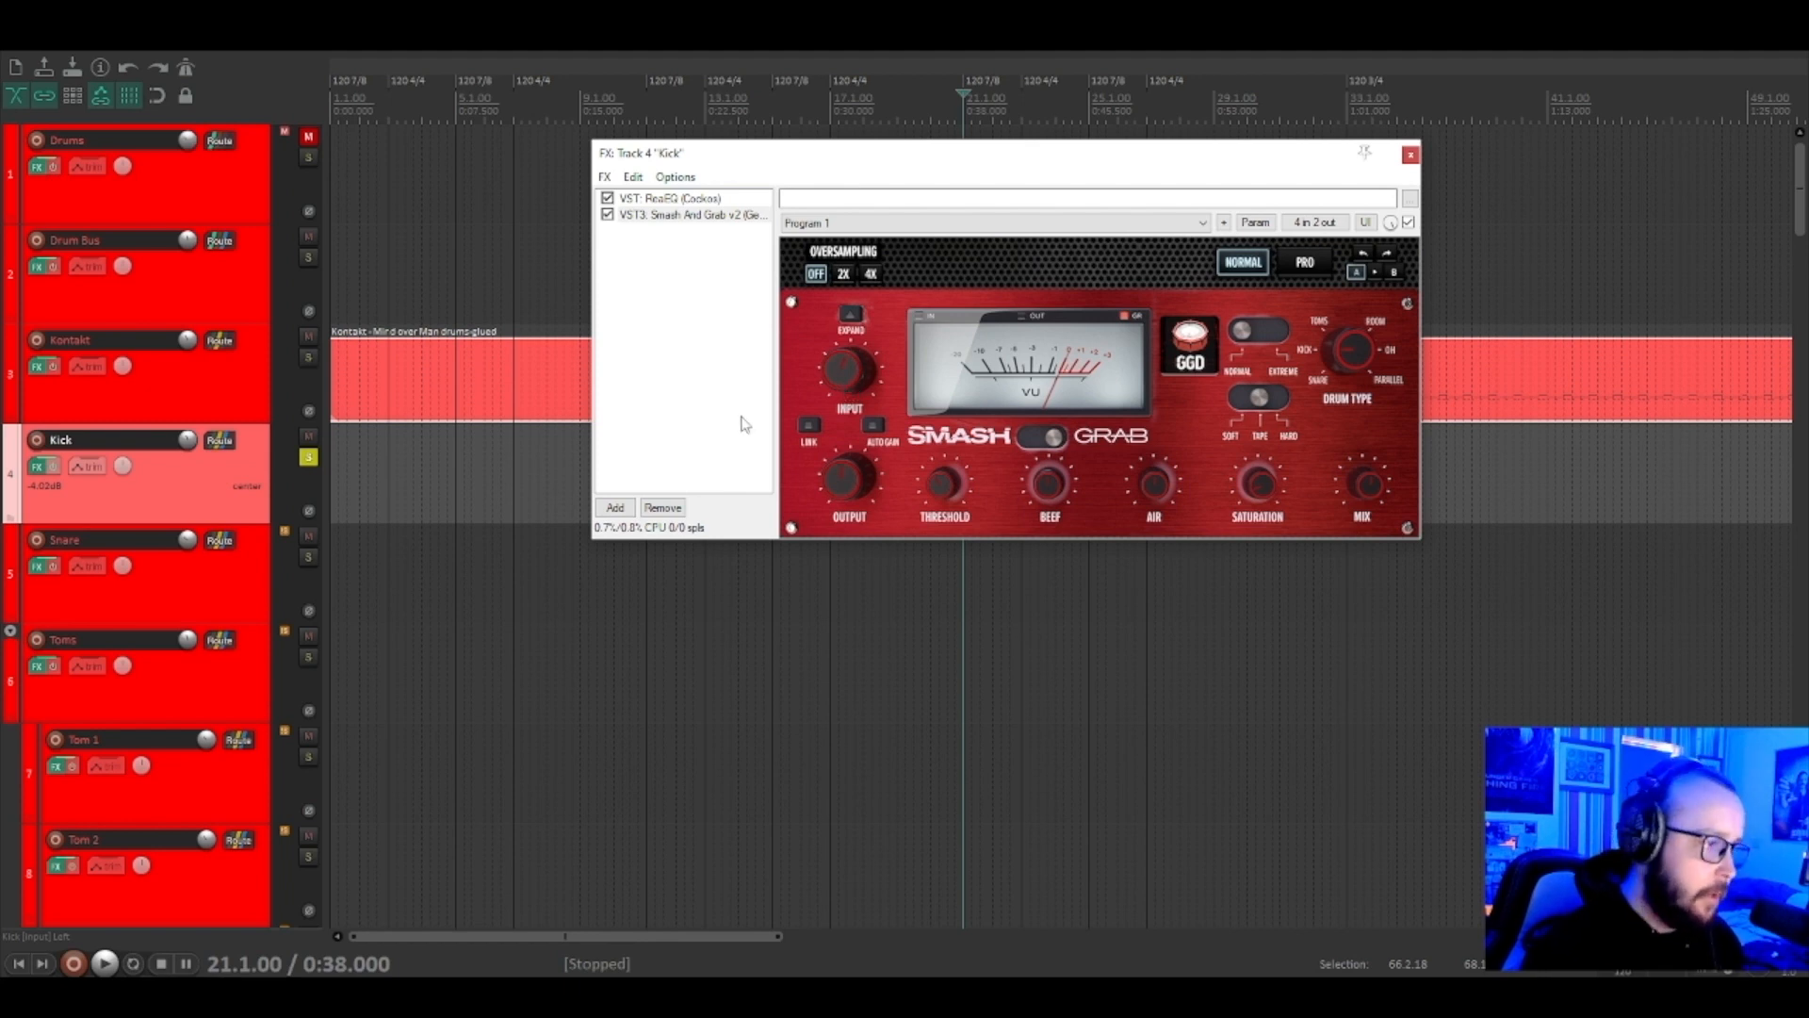
{"action": "left_click_drag", "start_coordinate": [836, 162], "coordinate": [872, 180]}
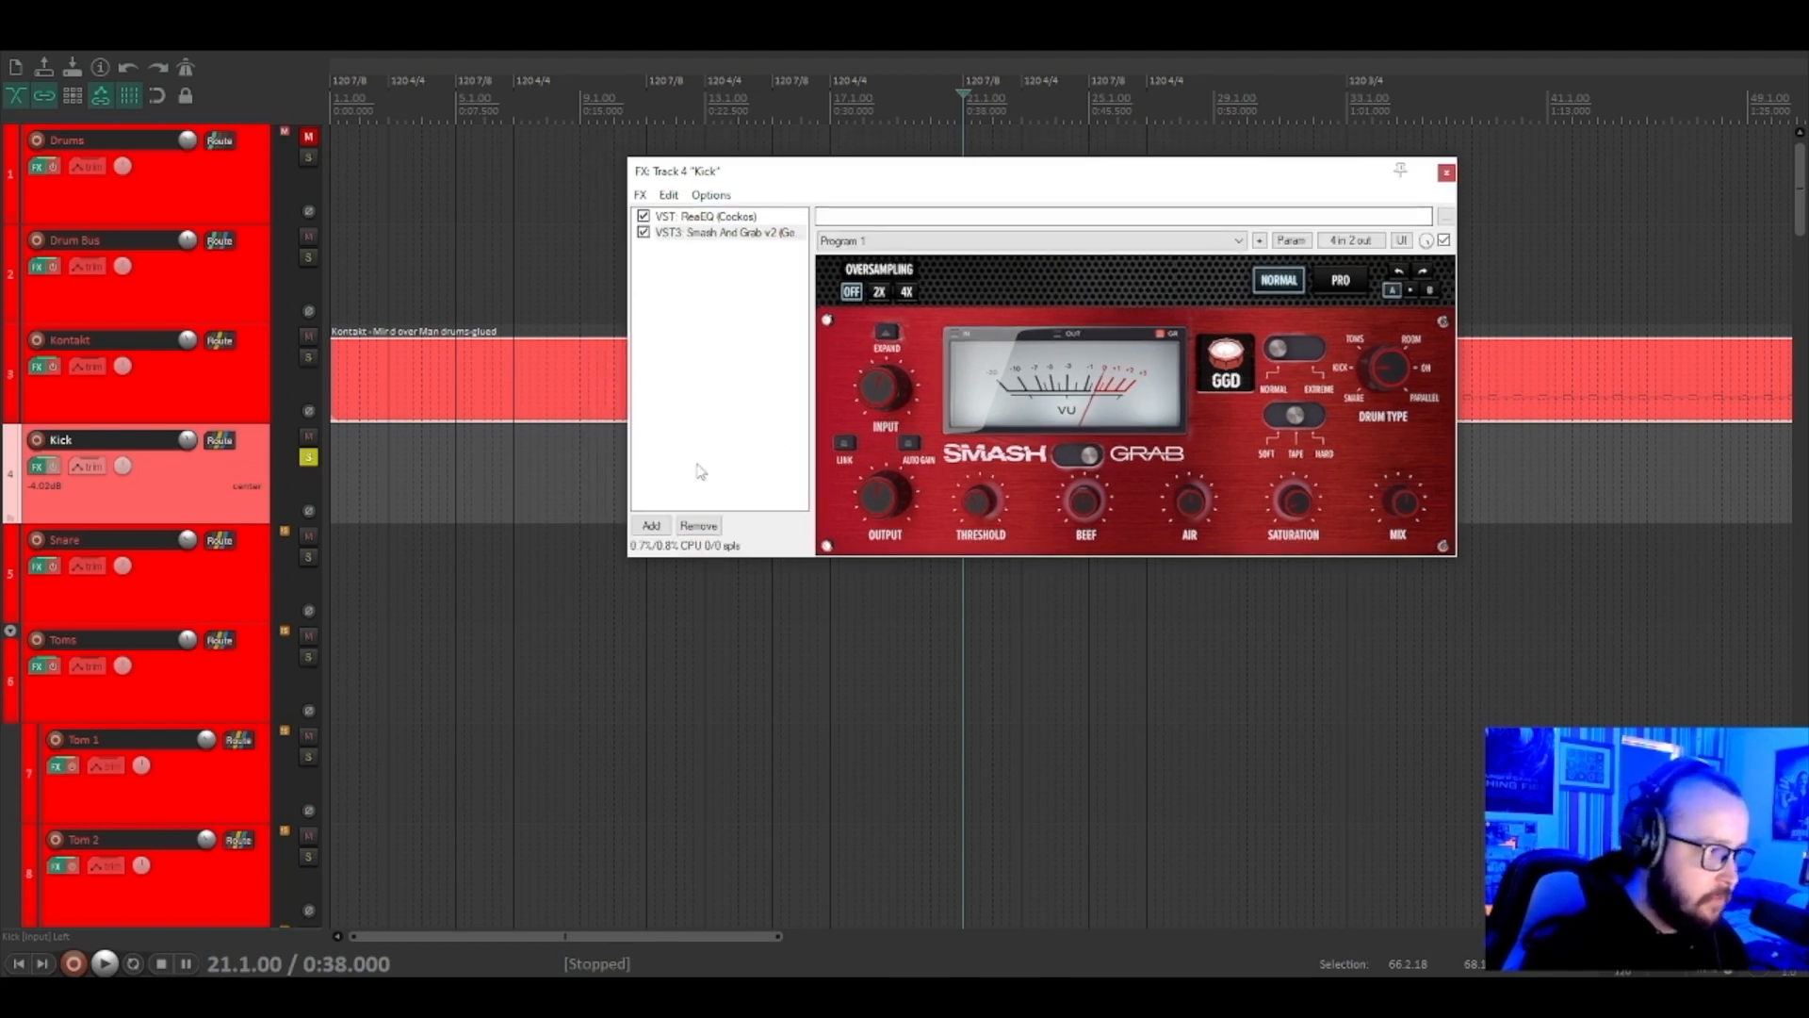
Play the kick and compare it with Smash And Grab v2 bypassed and active, leaving the compressor enabled.
{"action": "left_click", "coordinate": [644, 233]}
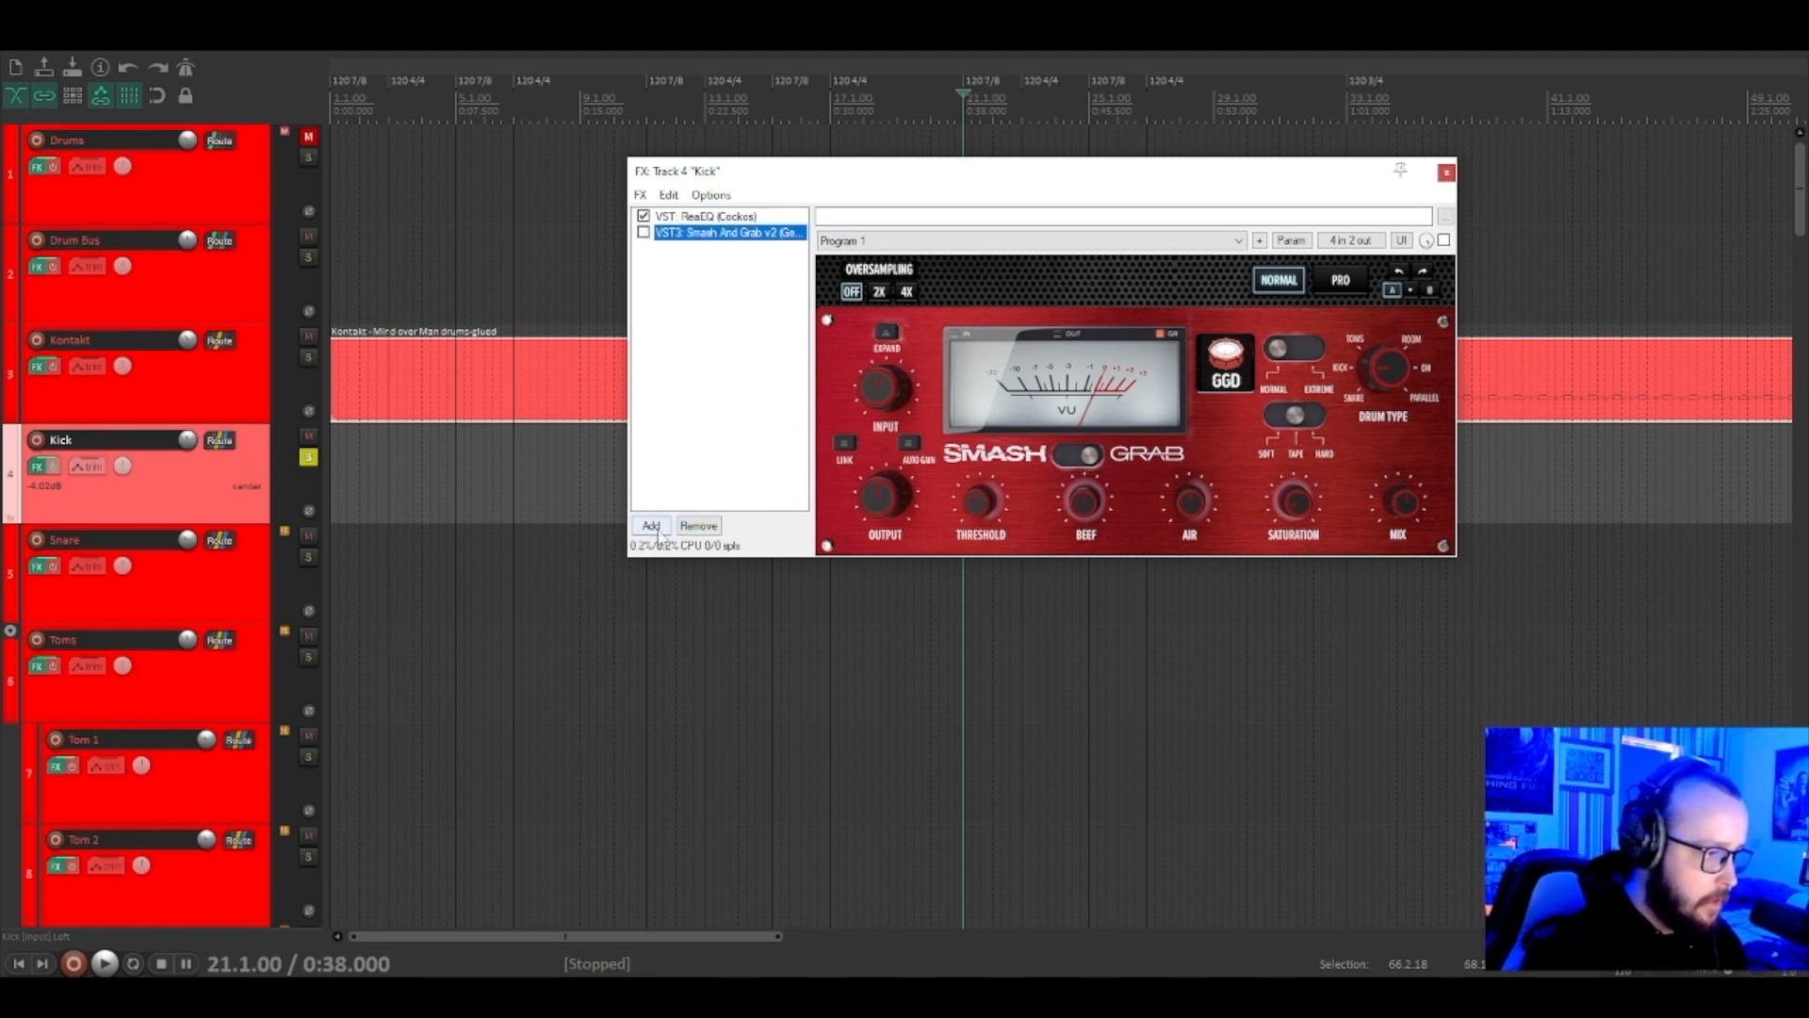
{"action": "key", "text": "space"}
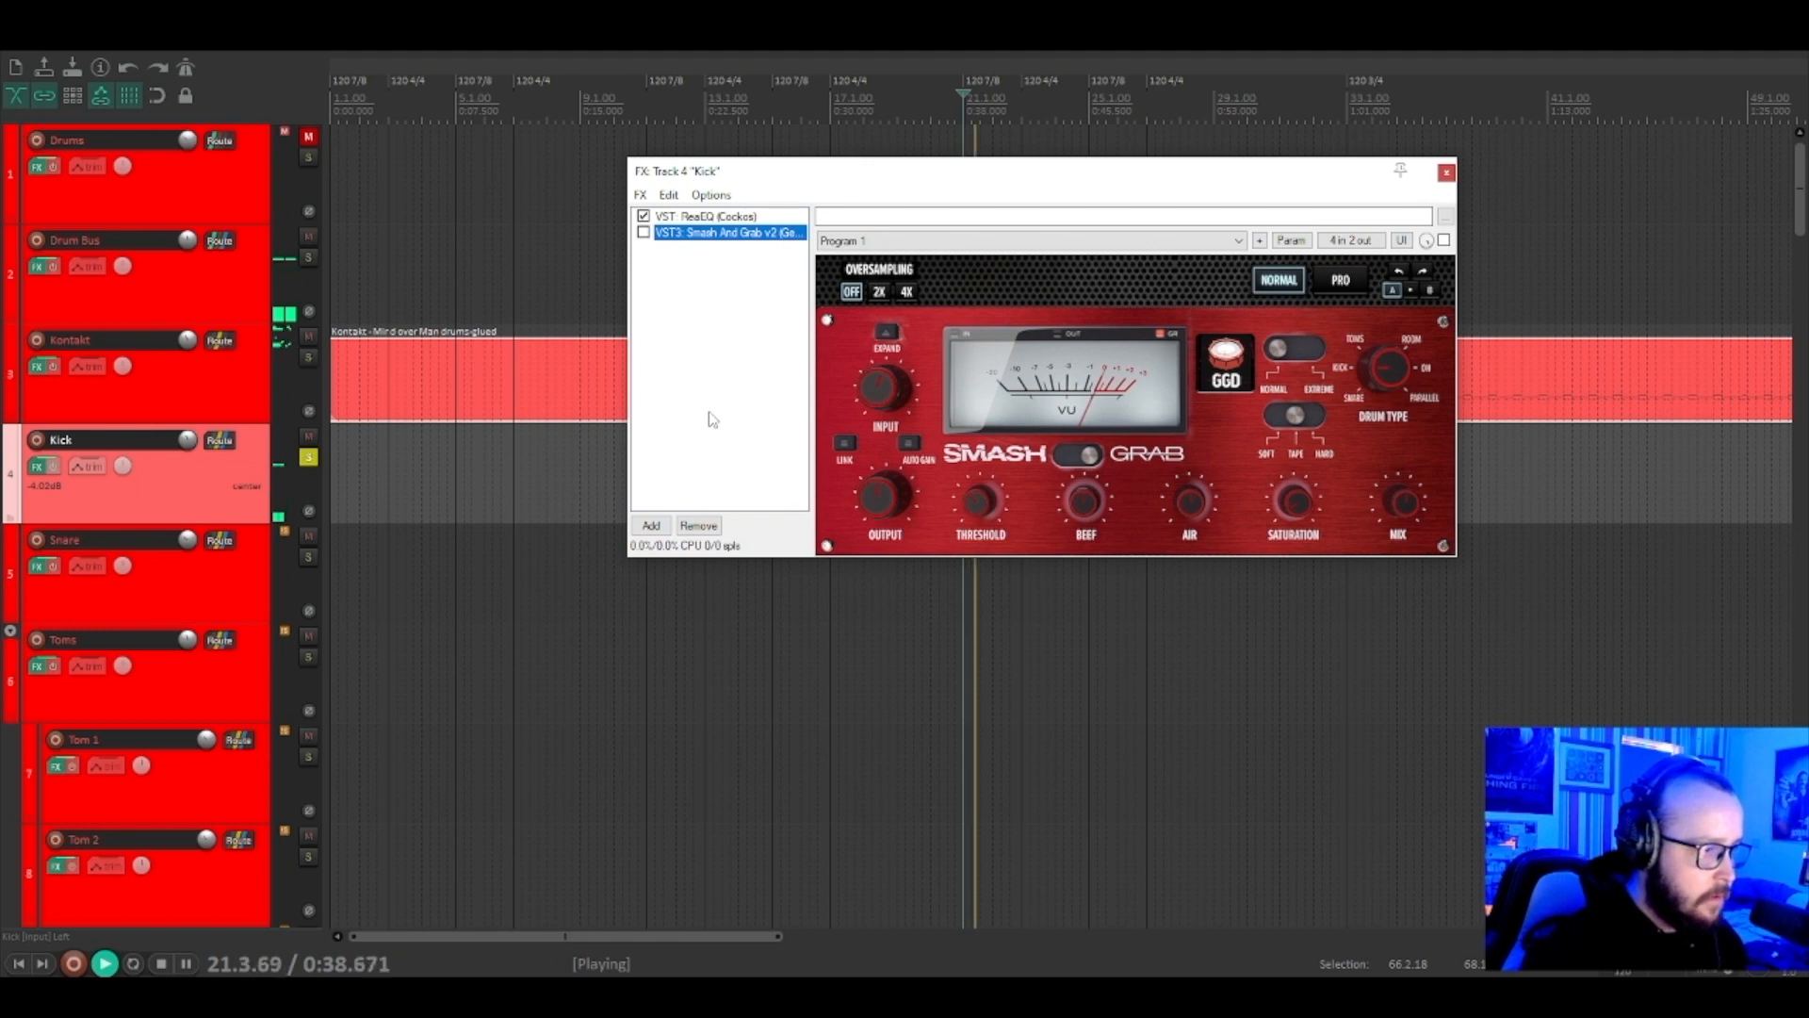
{"action": "left_click", "coordinate": [644, 233]}
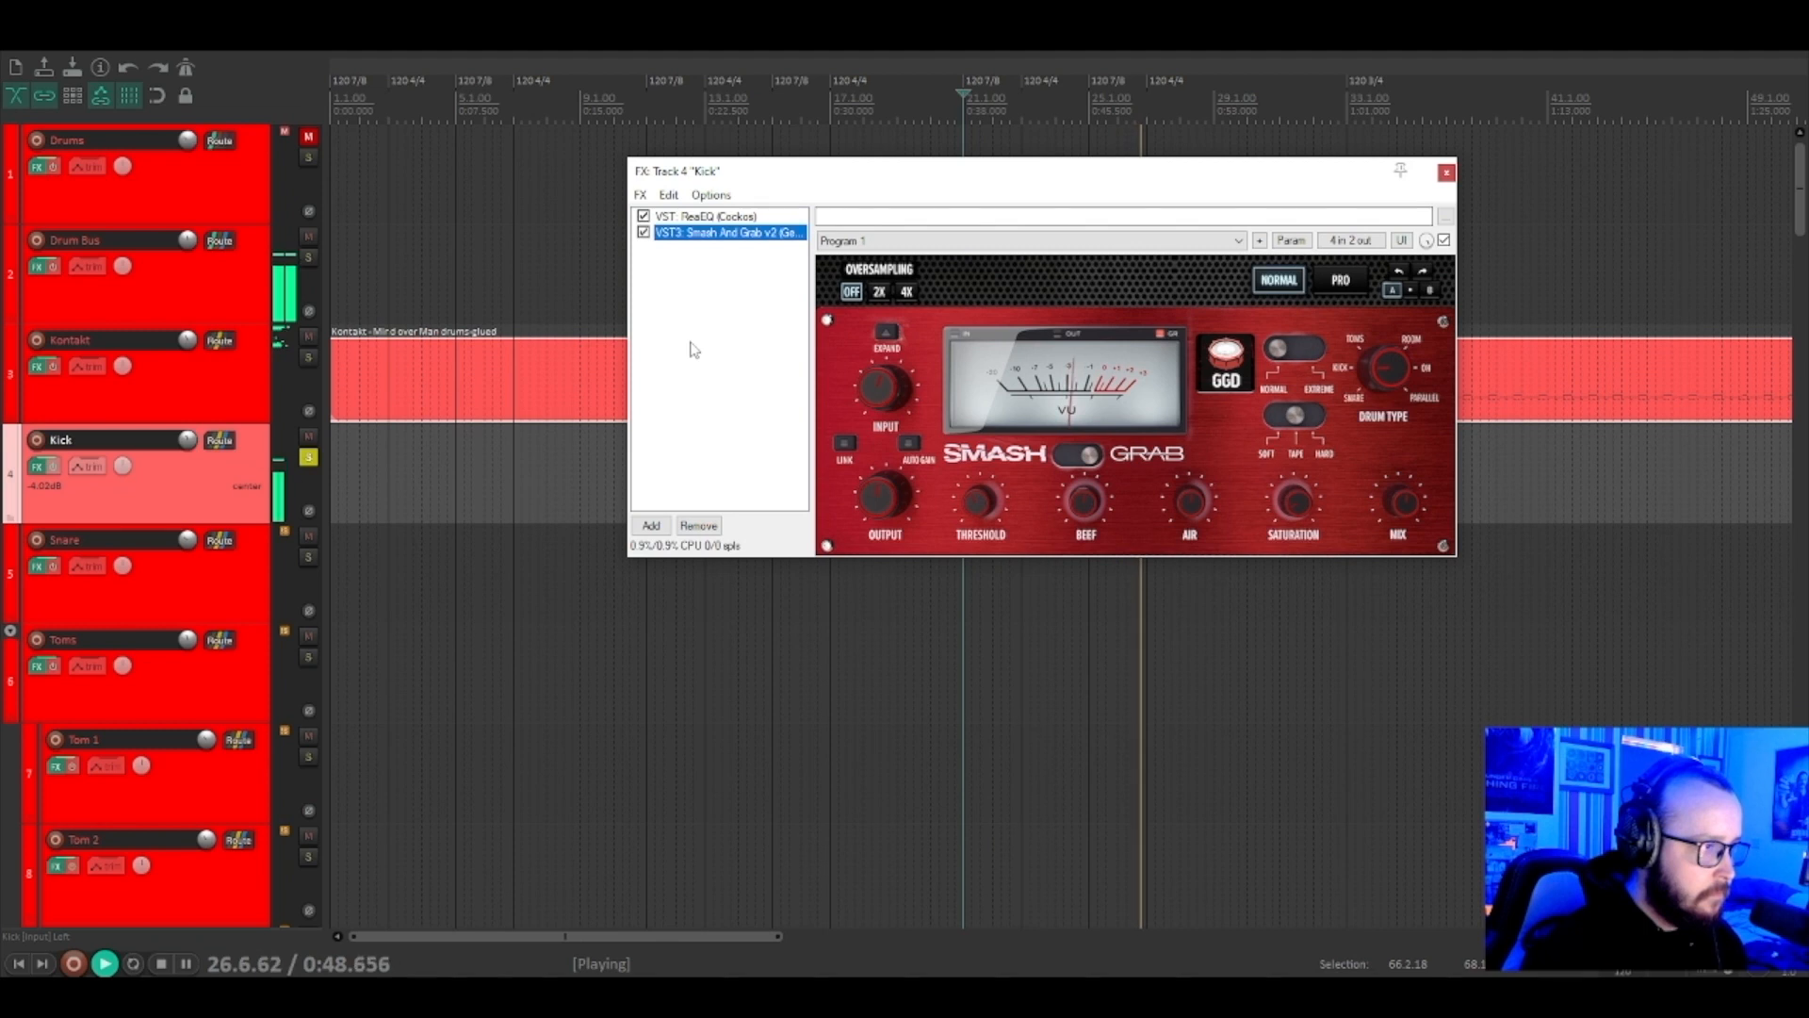
{"action": "left_click", "coordinate": [643, 233]}
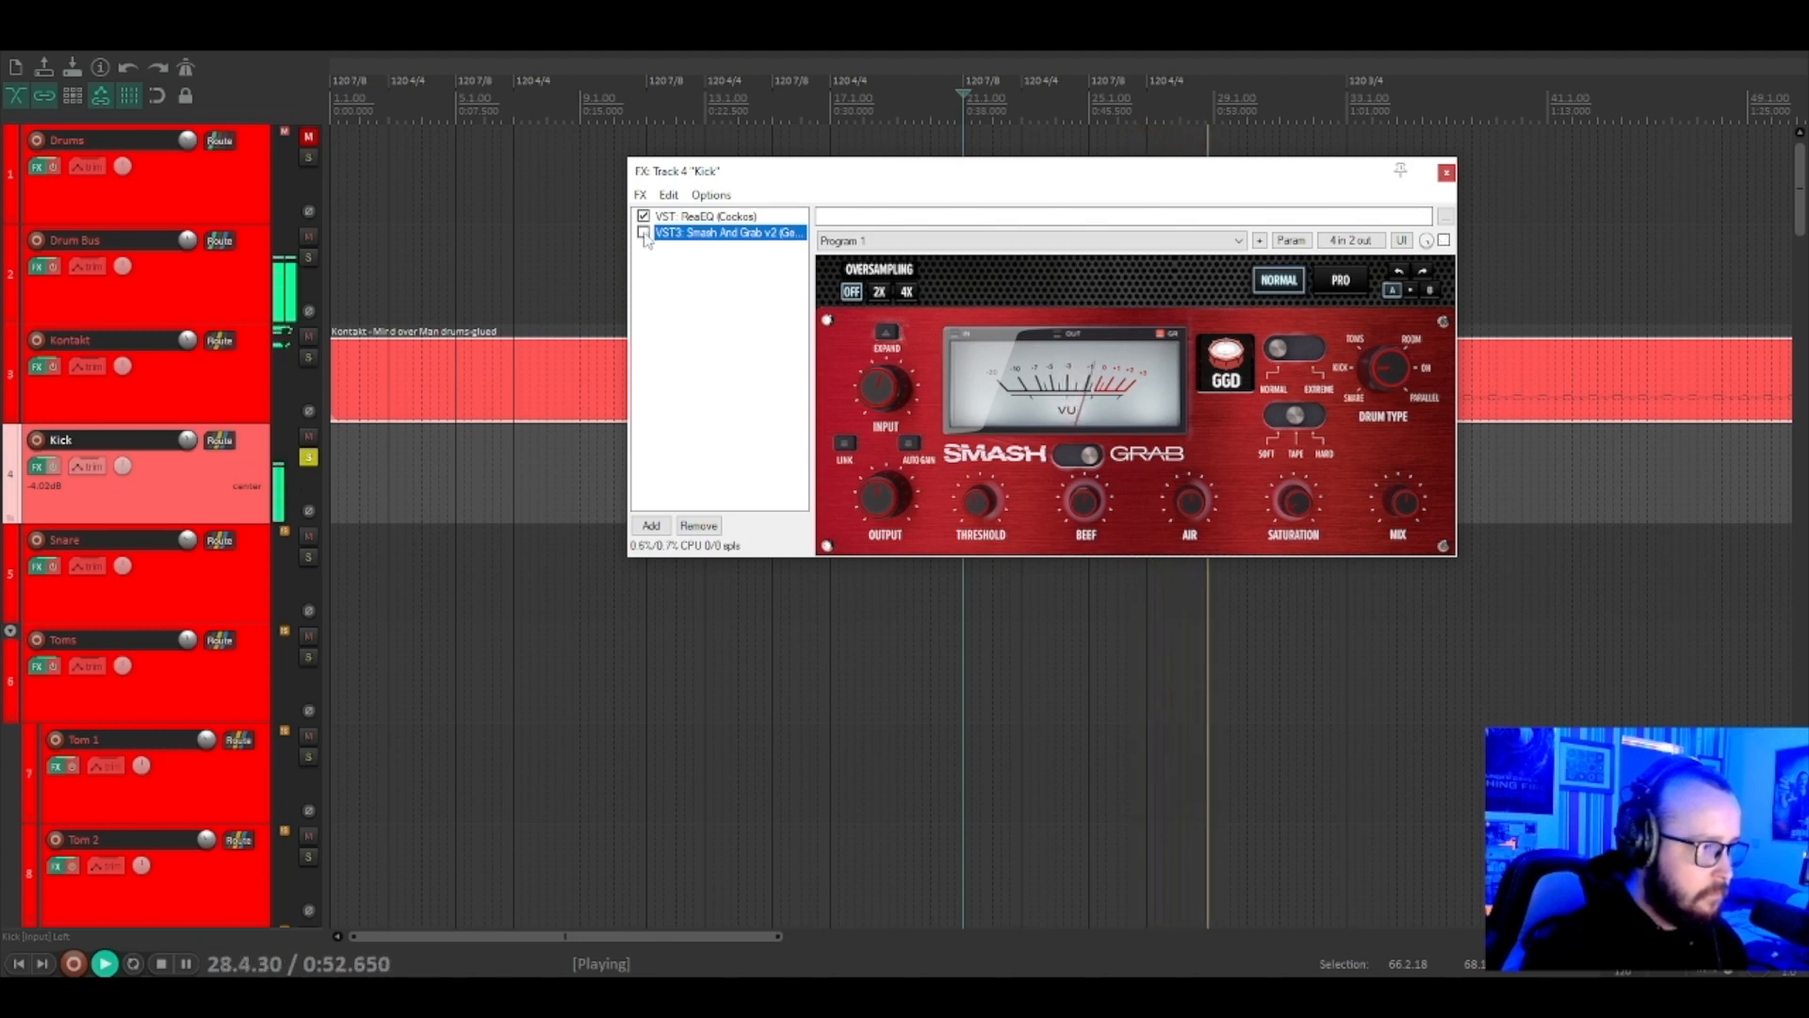
{"action": "left_click", "coordinate": [644, 233]}
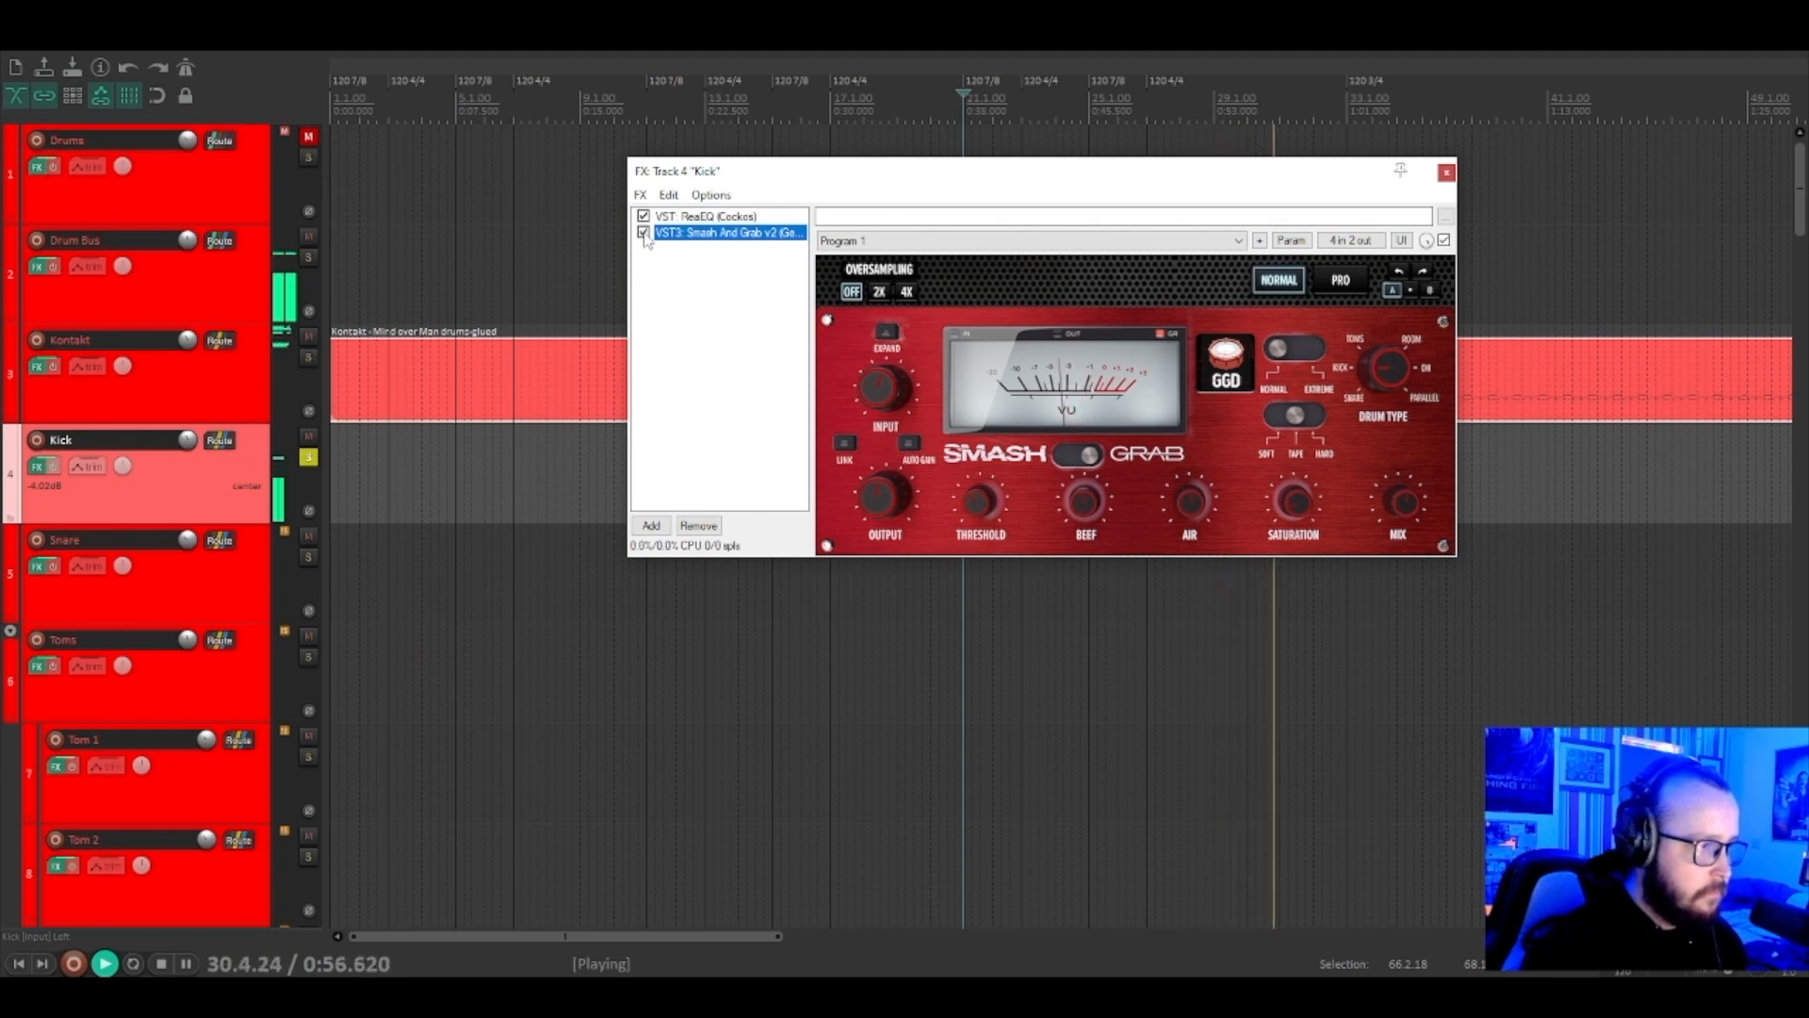
{"action": "key", "text": "space"}
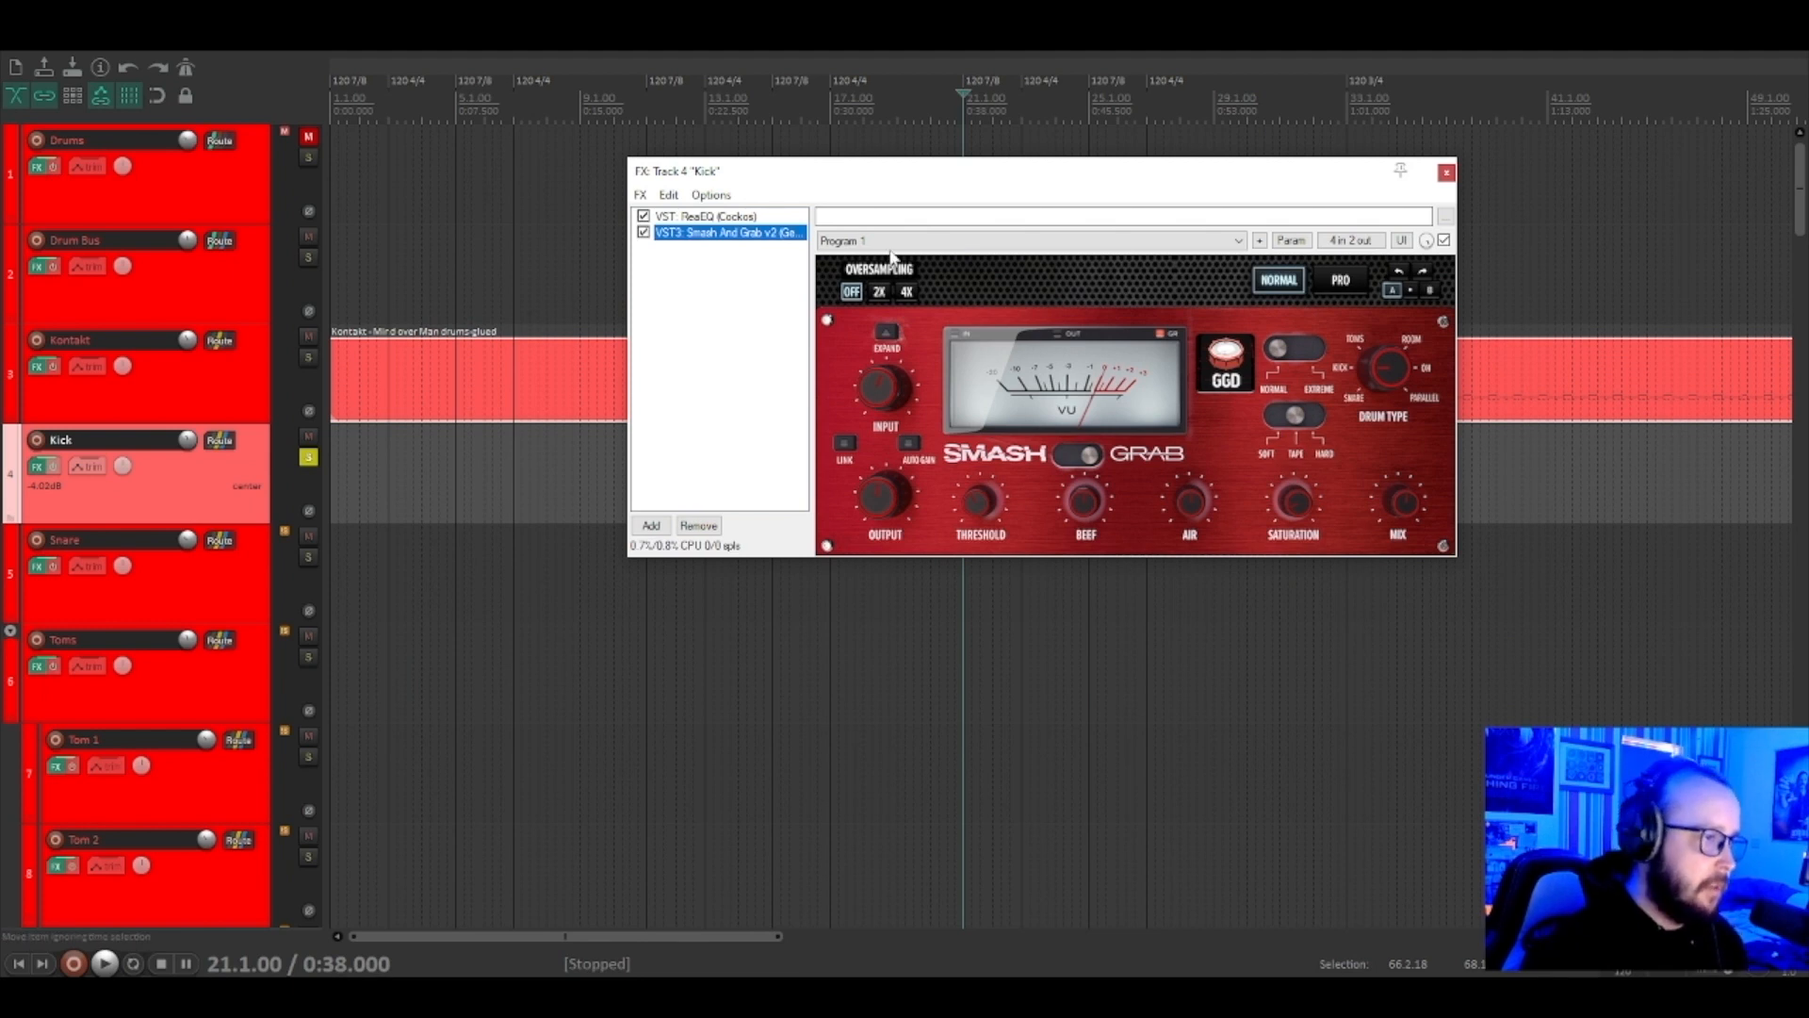
Close the Kick track's effects window and solo the Snare track in place of the kick.
{"action": "left_click_drag", "start_coordinate": [957, 182], "coordinate": [927, 226]}
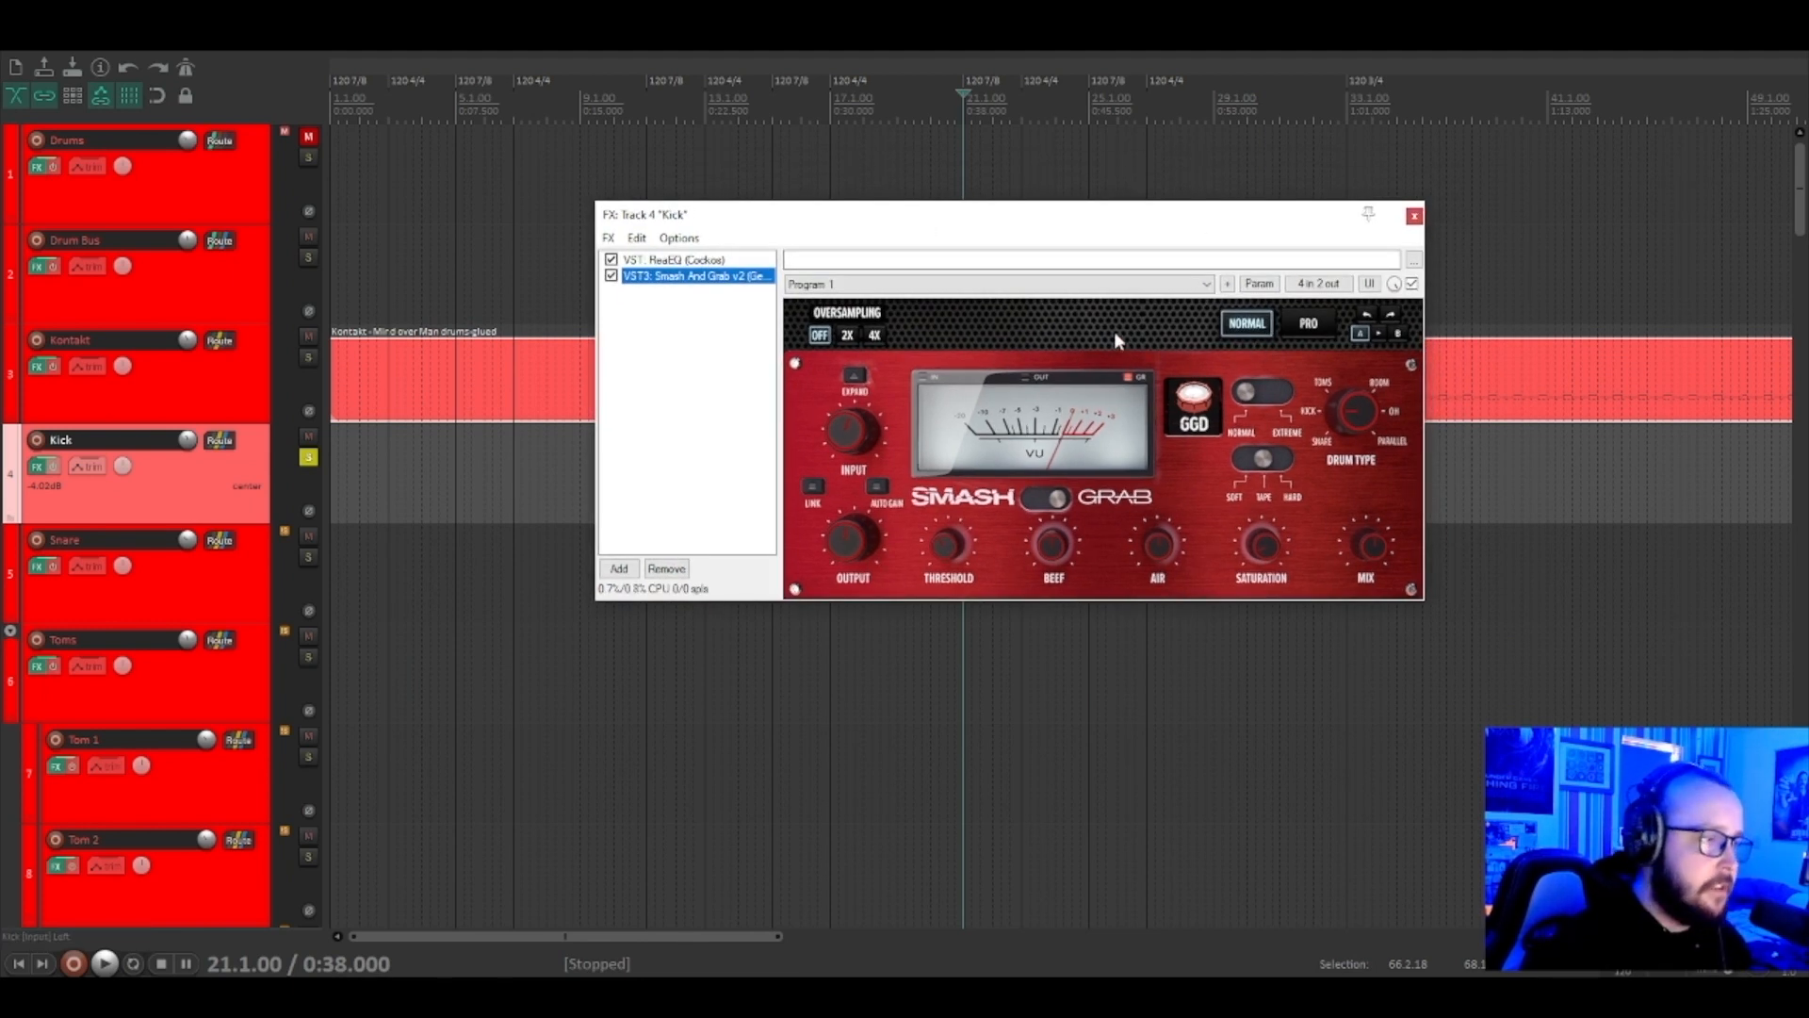
{"action": "scroll", "coordinate": [1605, 381], "scroll_direction": "down", "scroll_amount": 3}
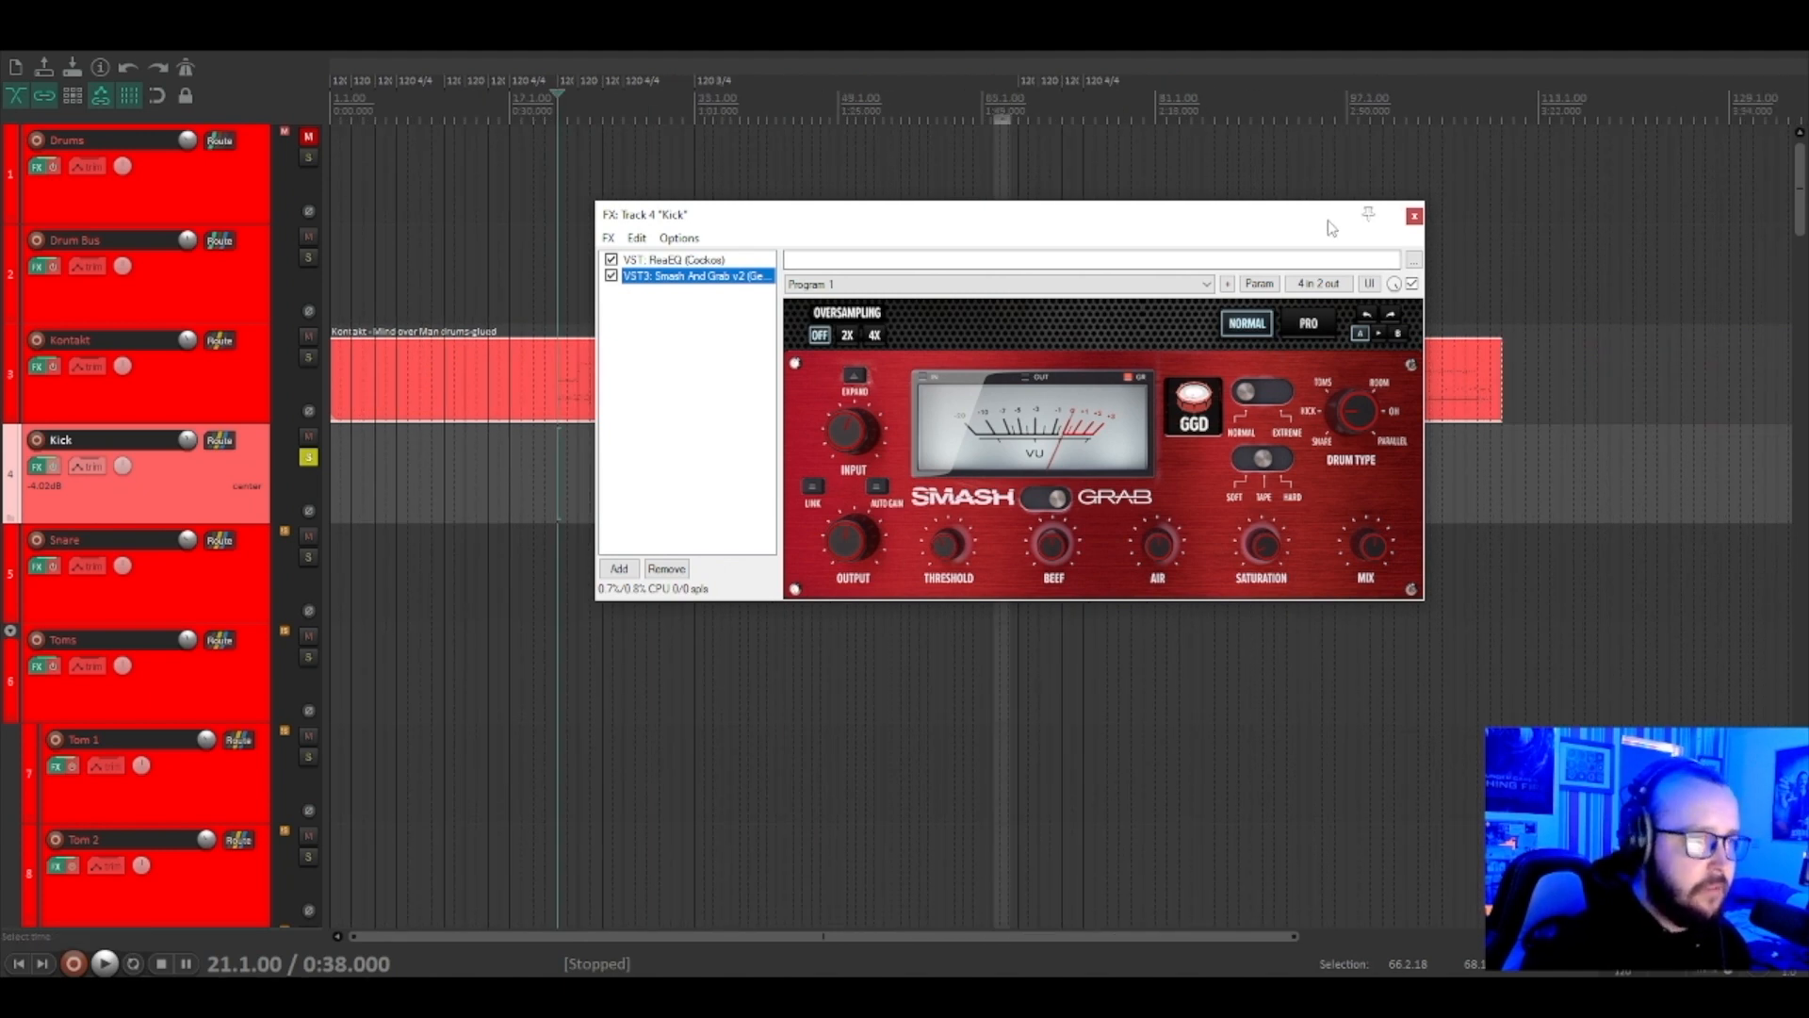
{"action": "left_click", "coordinate": [1415, 217]}
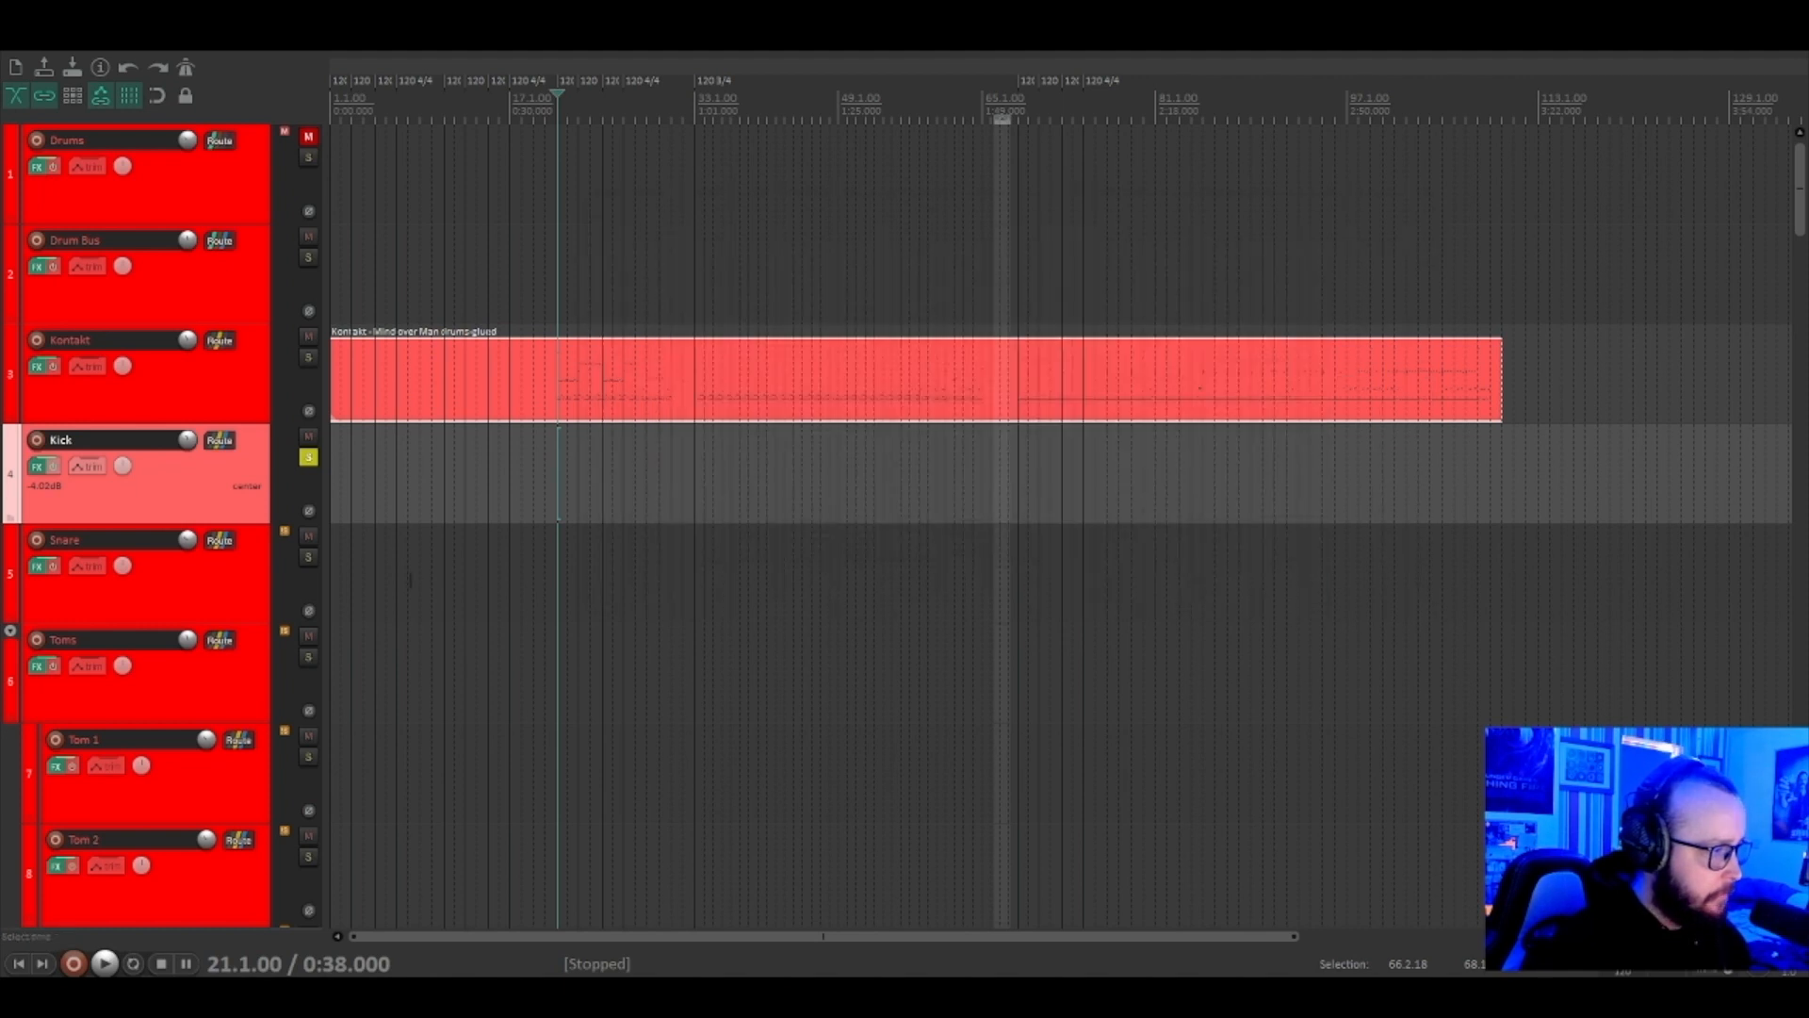
{"action": "scroll", "coordinate": [270, 414], "scroll_direction": "down", "scroll_amount": 2}
{"action": "left_click", "coordinate": [308, 357]}
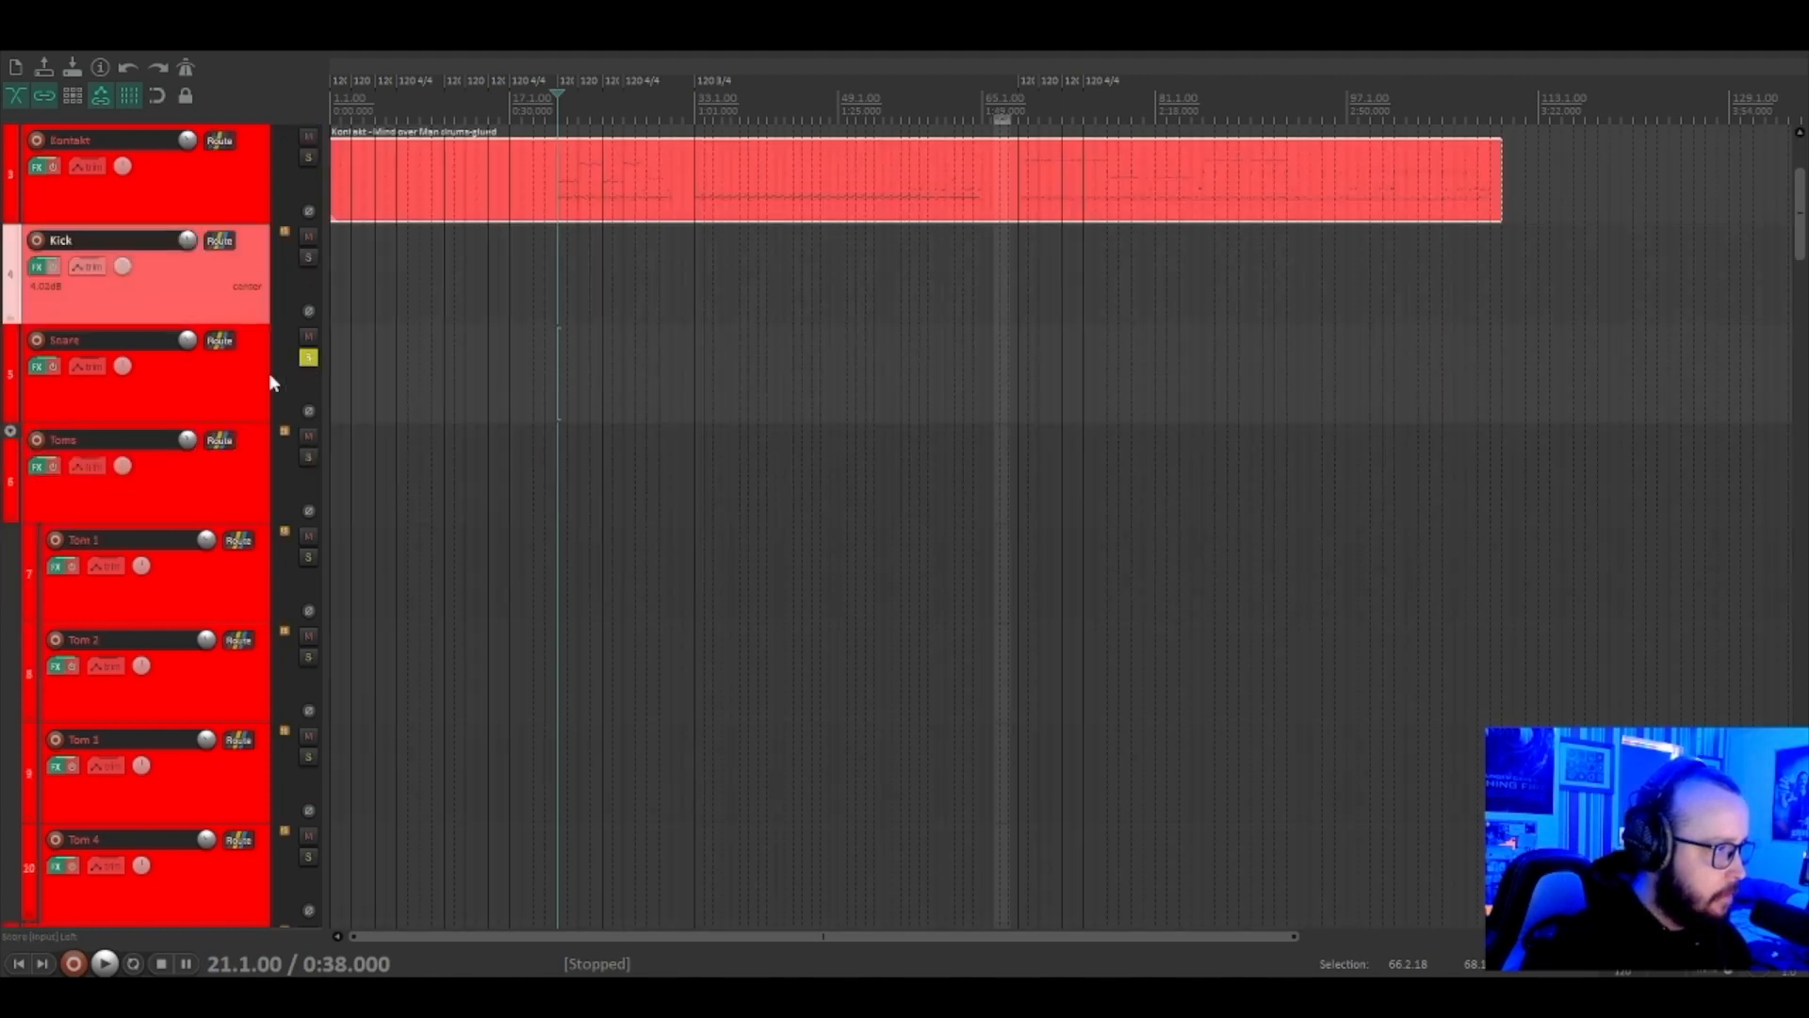
Remove the Ozone 9 Vintage Limiter from the Snare track's effects chain, close the chain and reselect the track.
{"action": "left_click", "coordinate": [269, 371]}
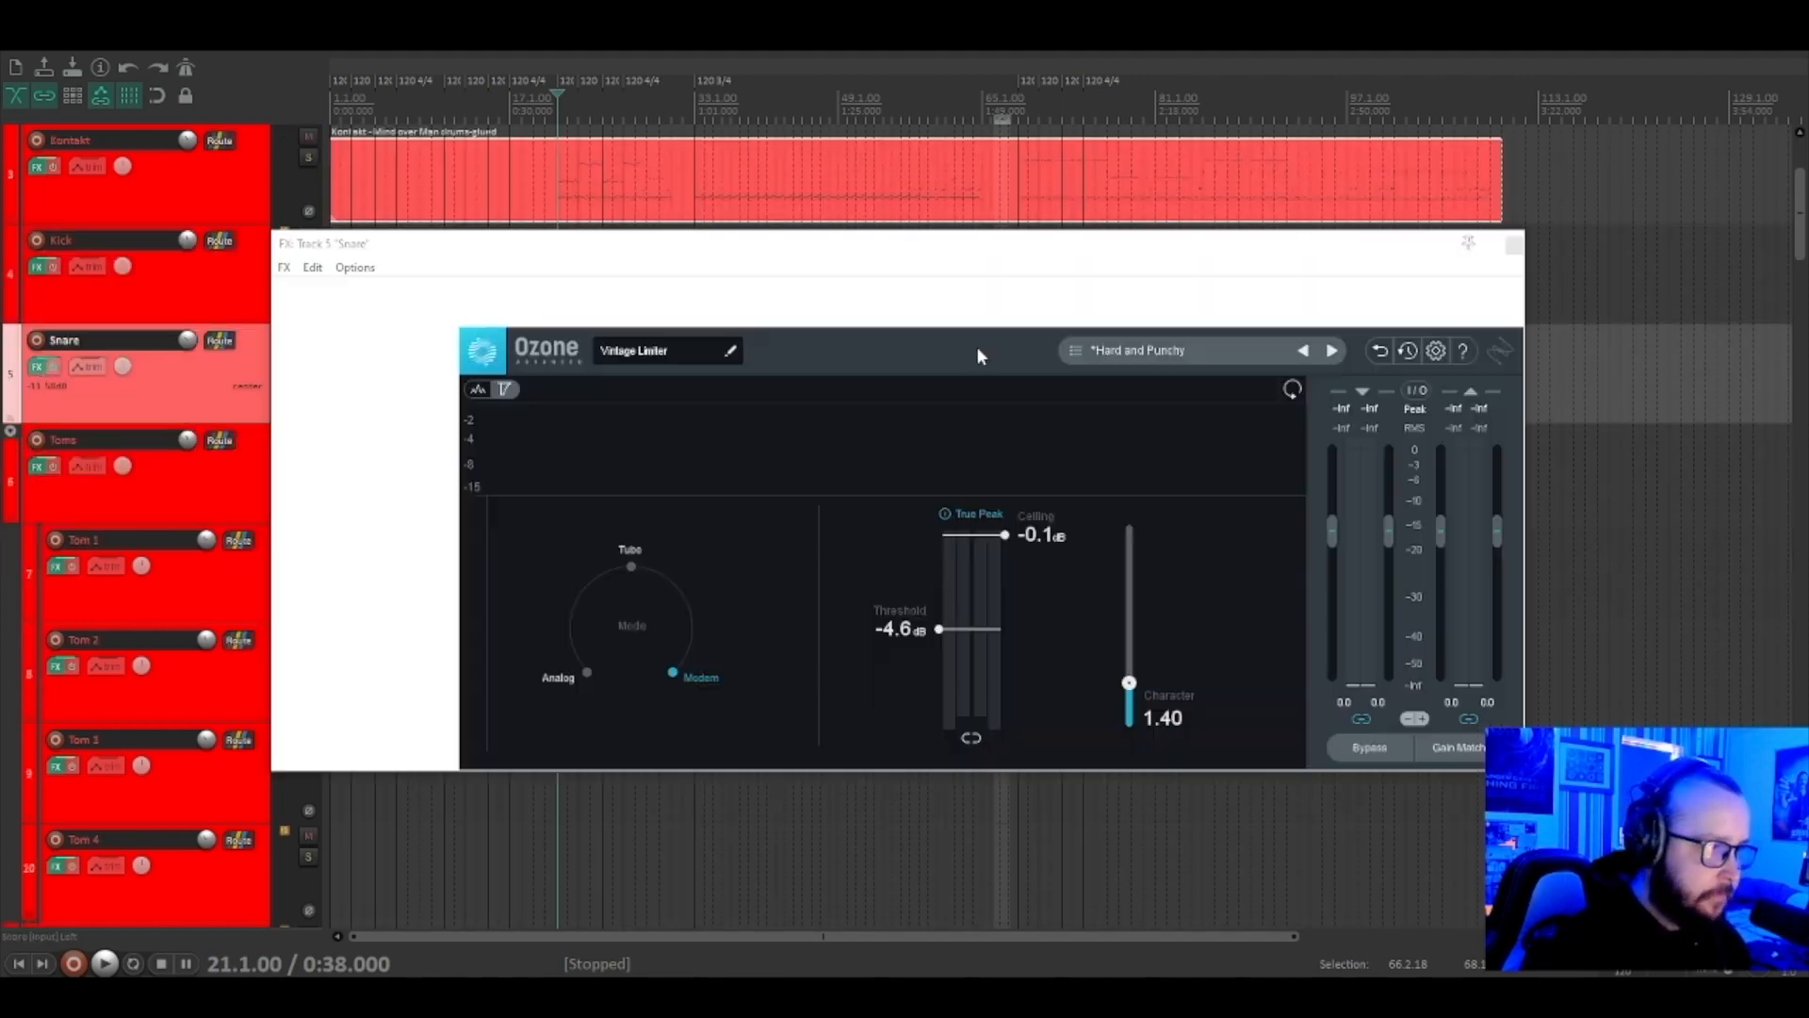
{"action": "left_click", "coordinate": [396, 306]}
{"action": "left_click", "coordinate": [360, 321]}
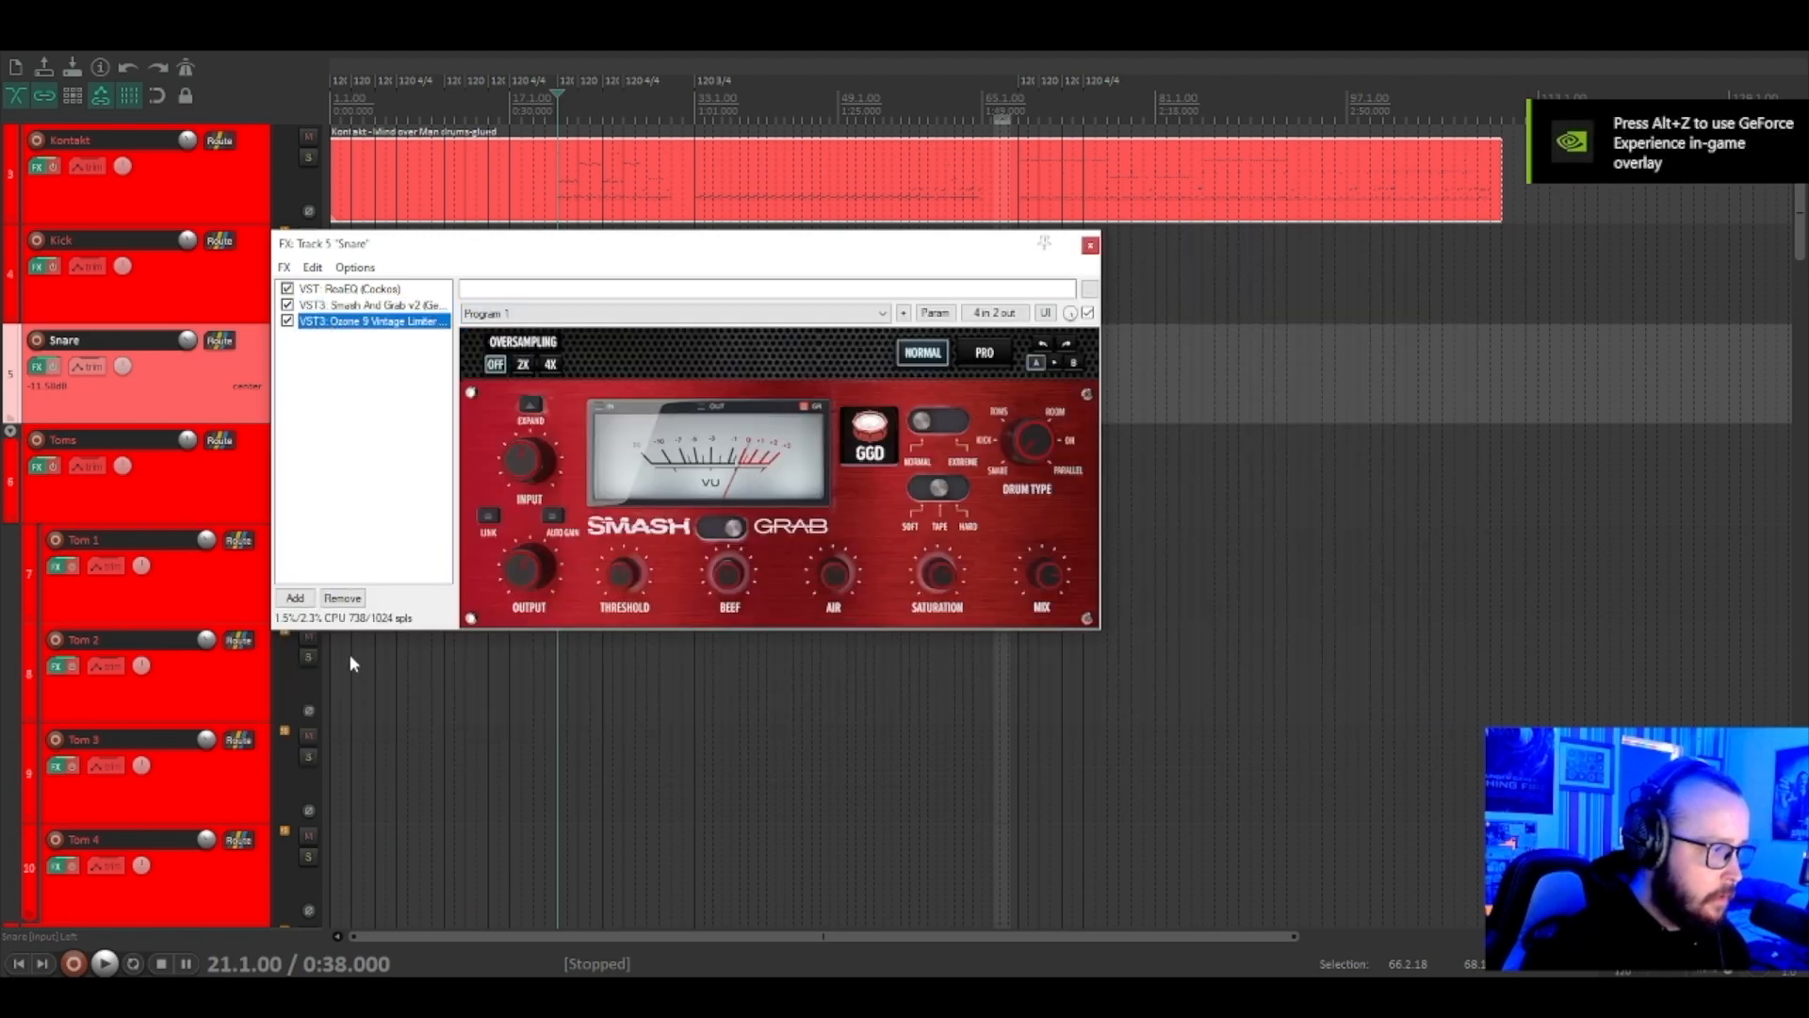
{"action": "left_click", "coordinate": [342, 598]}
{"action": "left_click", "coordinate": [1090, 245]}
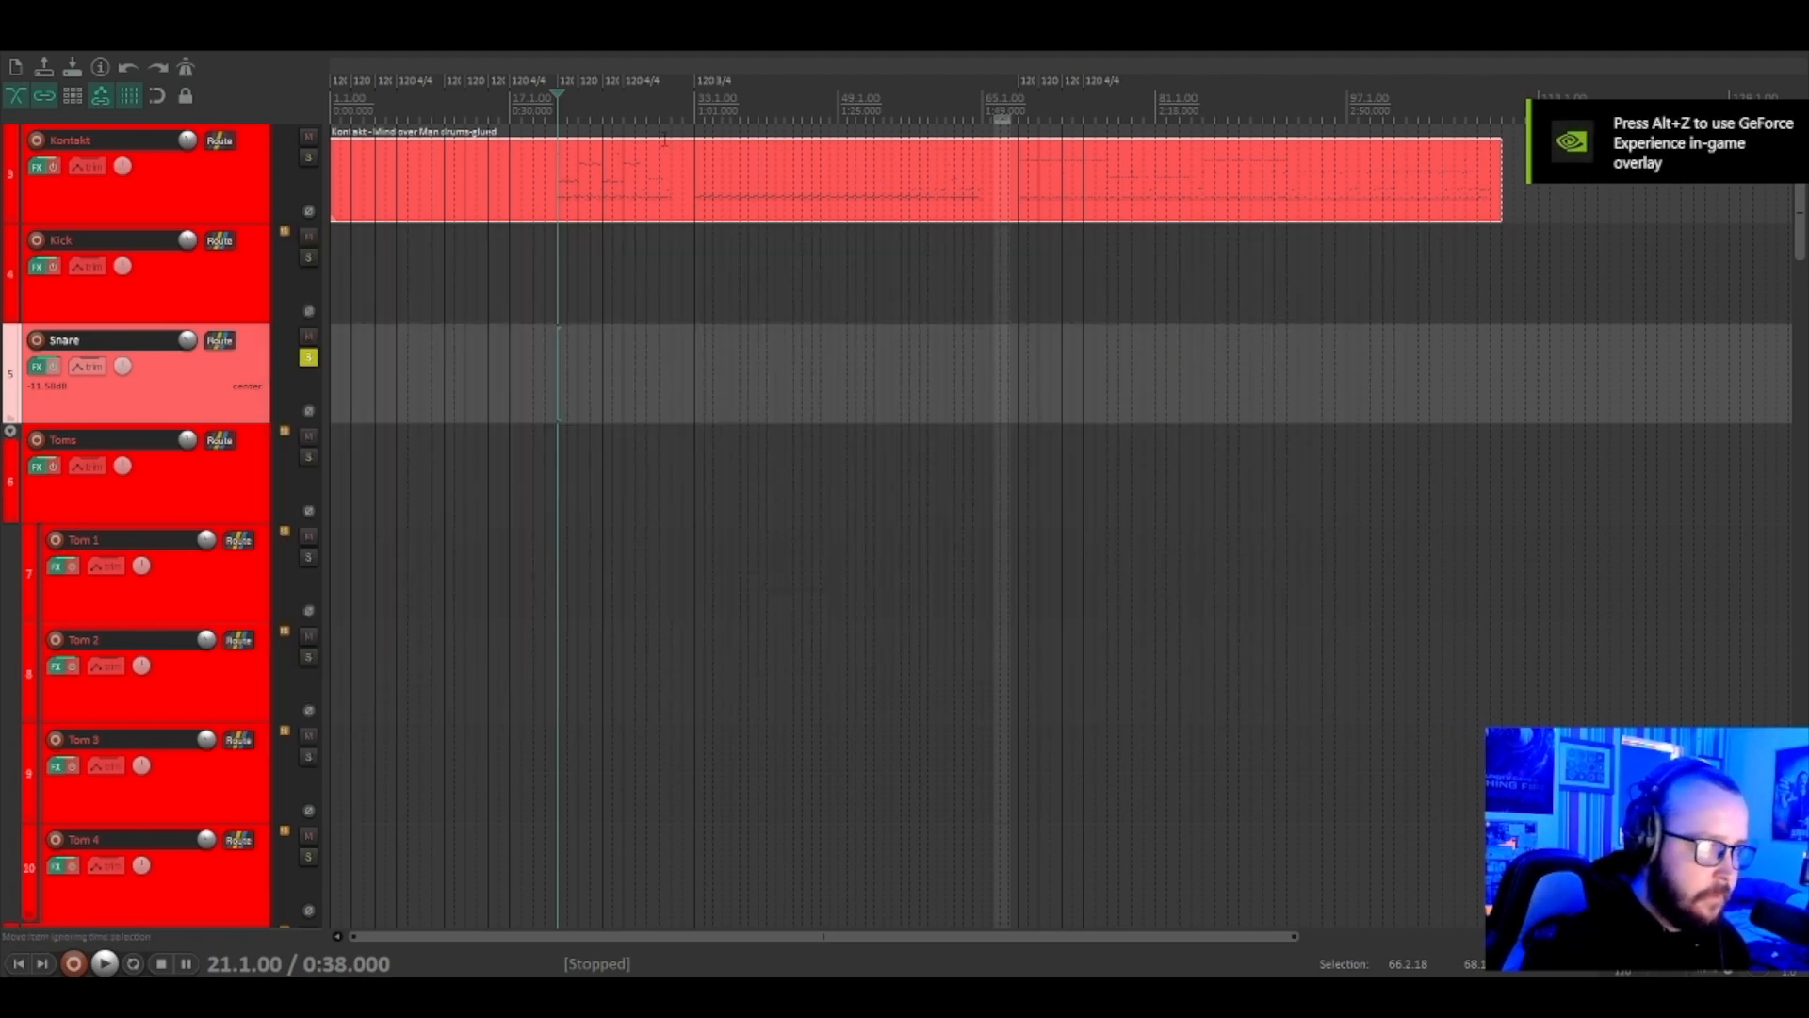
{"action": "left_click", "coordinate": [221, 283]}
{"action": "left_click", "coordinate": [251, 375]}
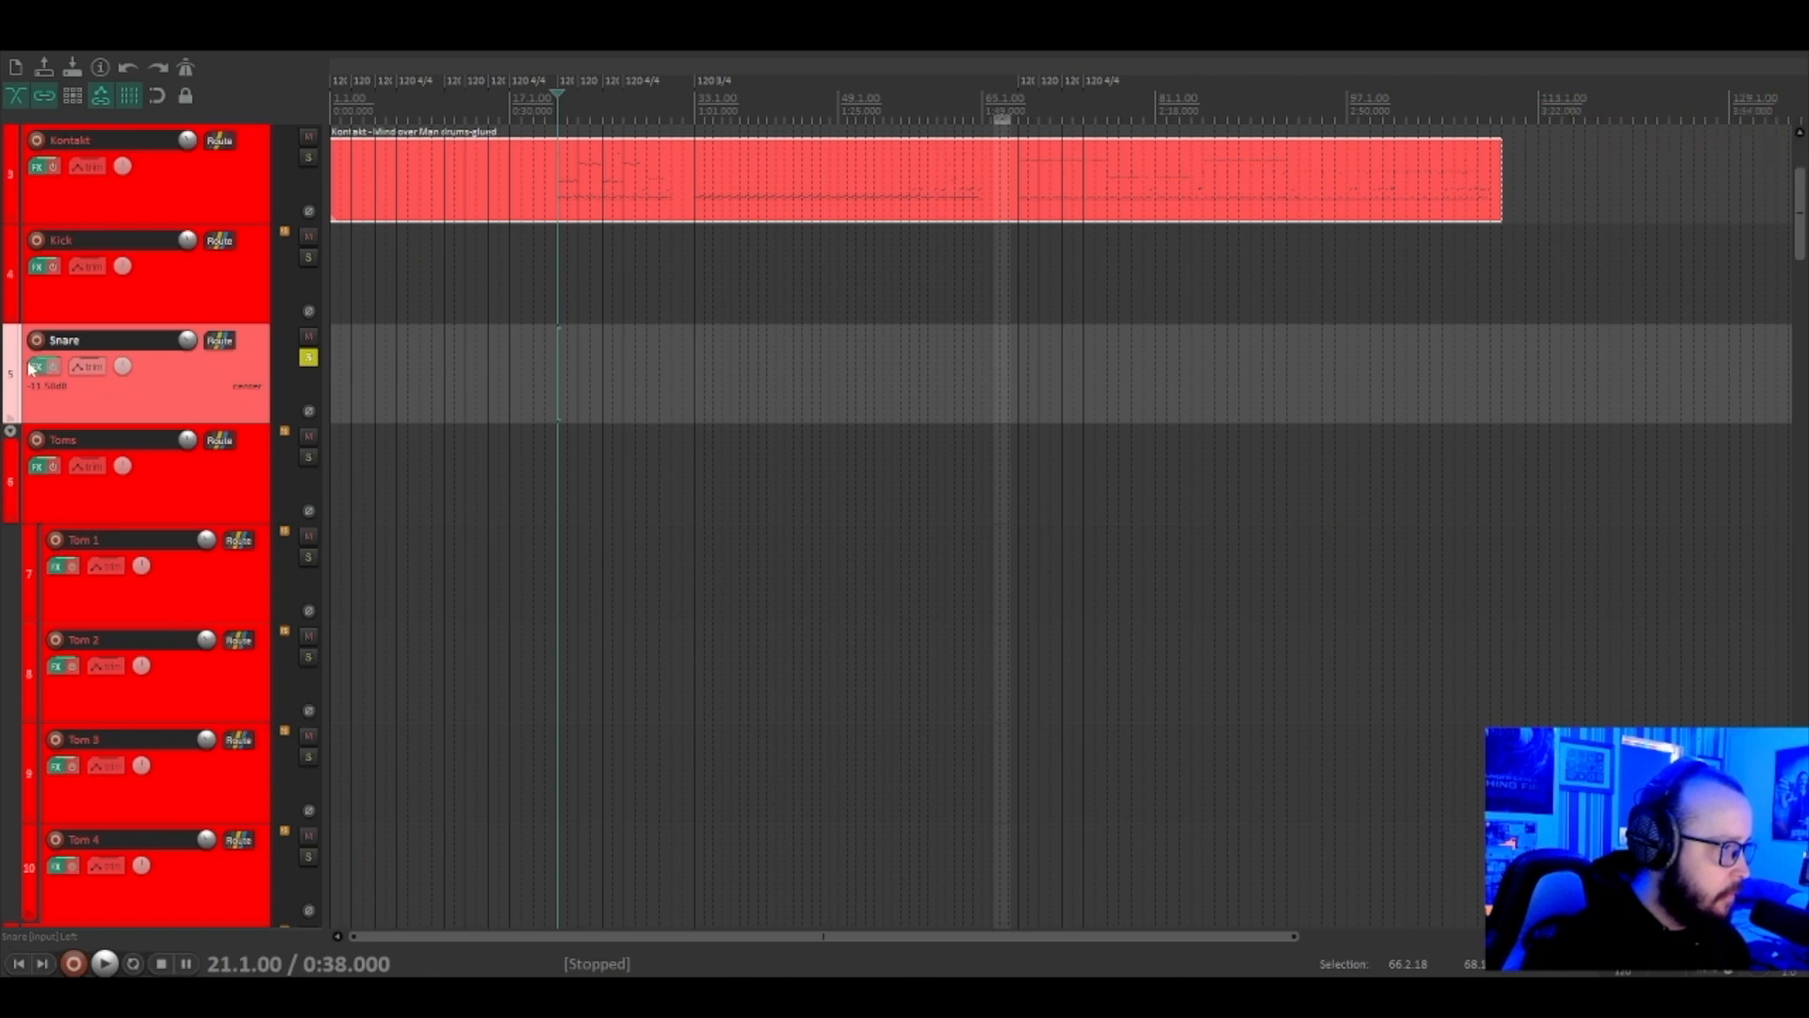
Open the Snare track's effects chain and examine its ReaEQ curve, focusing on the settings of band 5.
{"action": "left_click", "coordinate": [38, 365]}
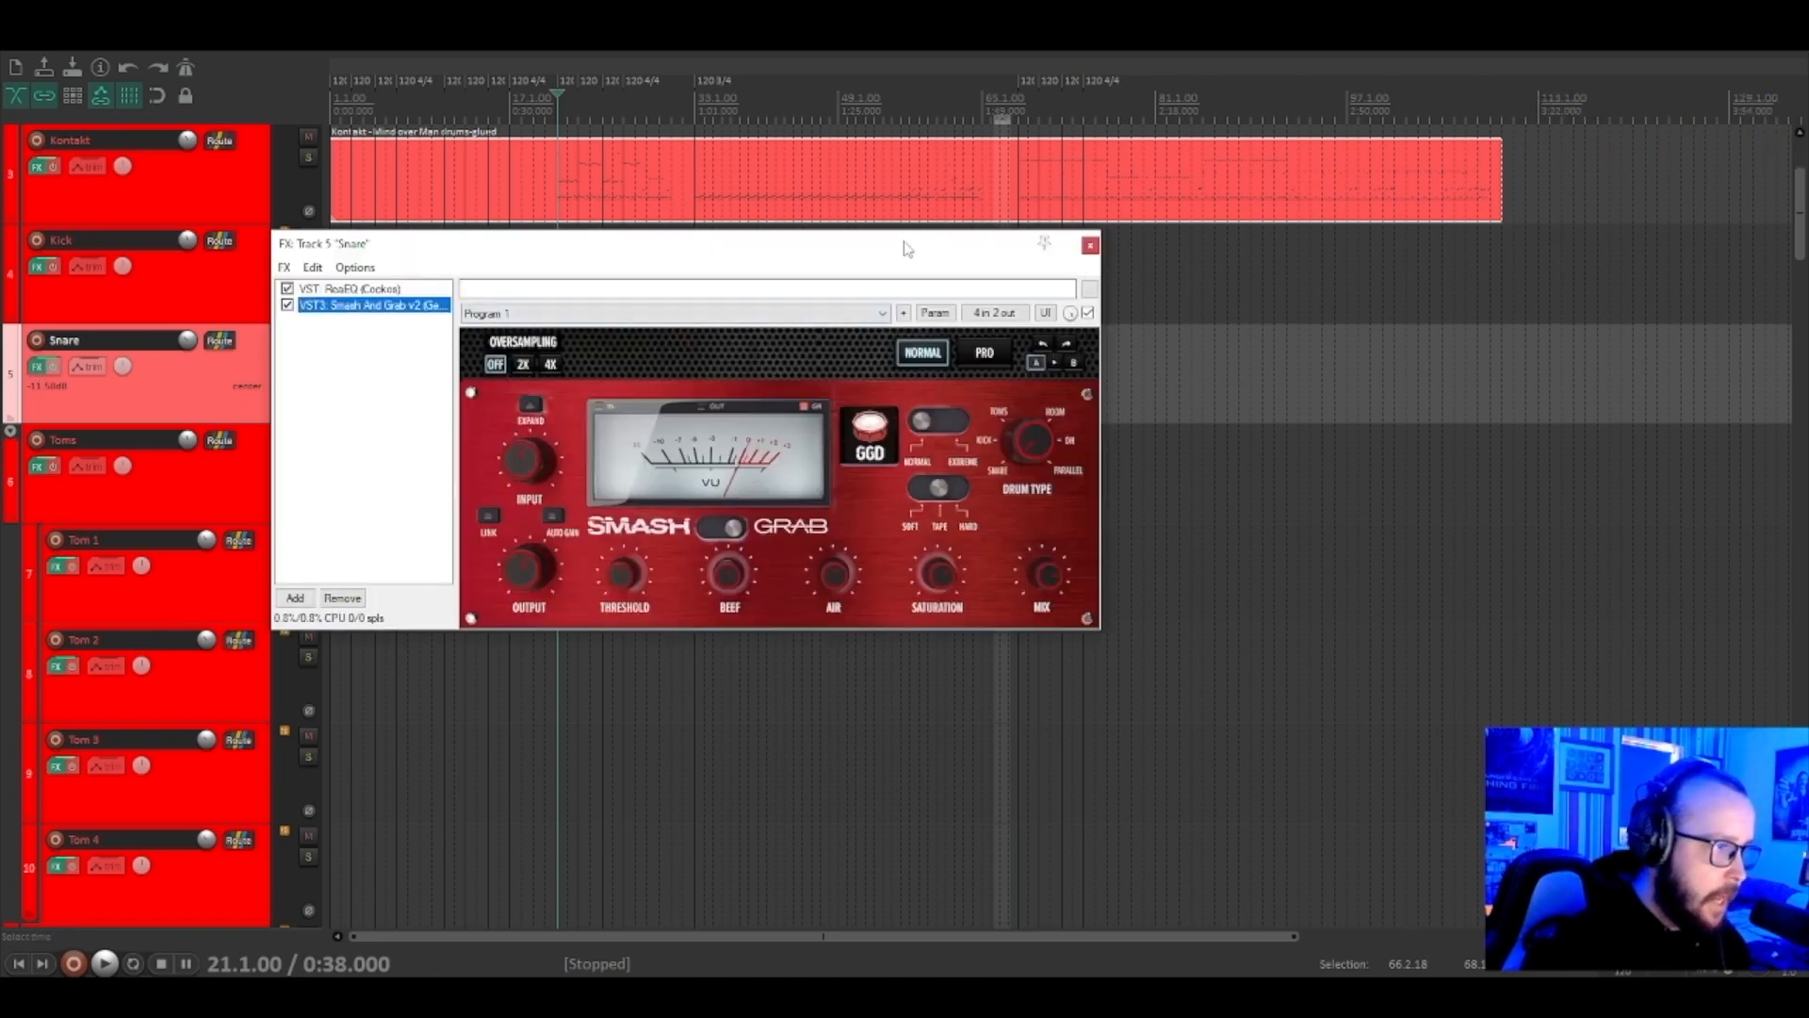
{"action": "left_click_drag", "start_coordinate": [905, 249], "coordinate": [1155, 258]}
{"action": "left_click", "coordinate": [645, 298]}
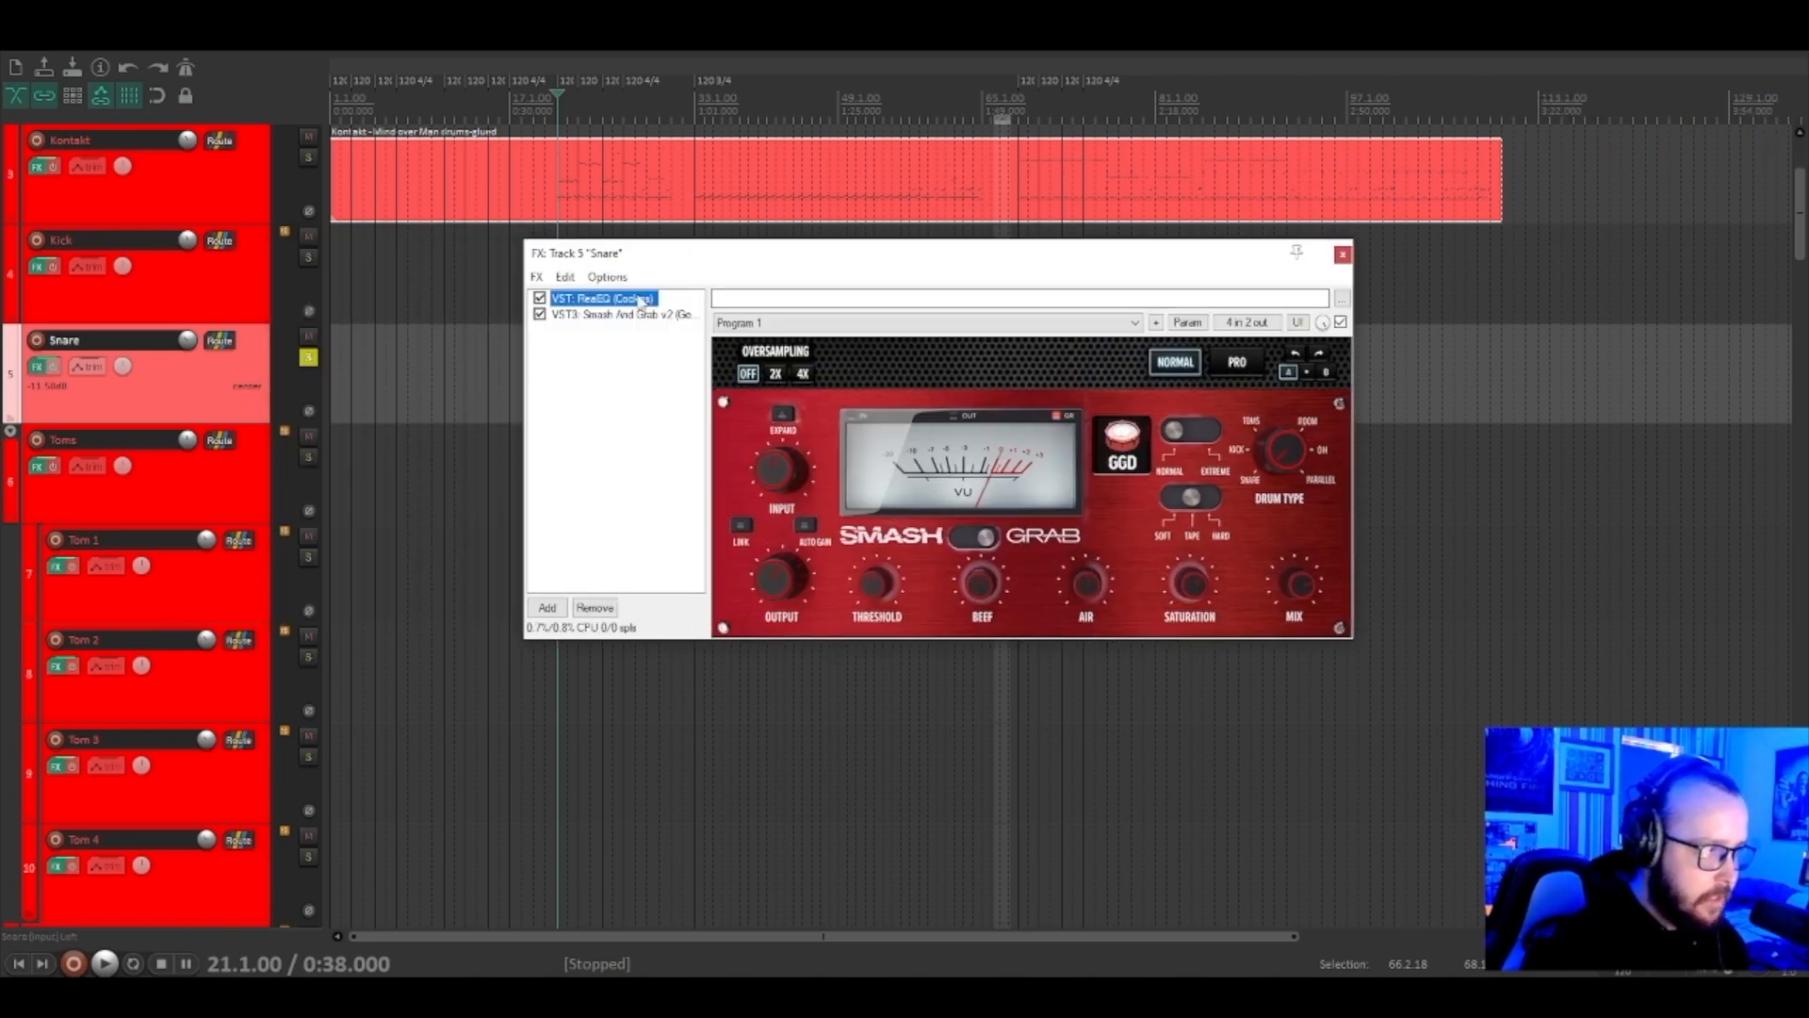
{"action": "left_click_drag", "start_coordinate": [1042, 258], "coordinate": [936, 121]}
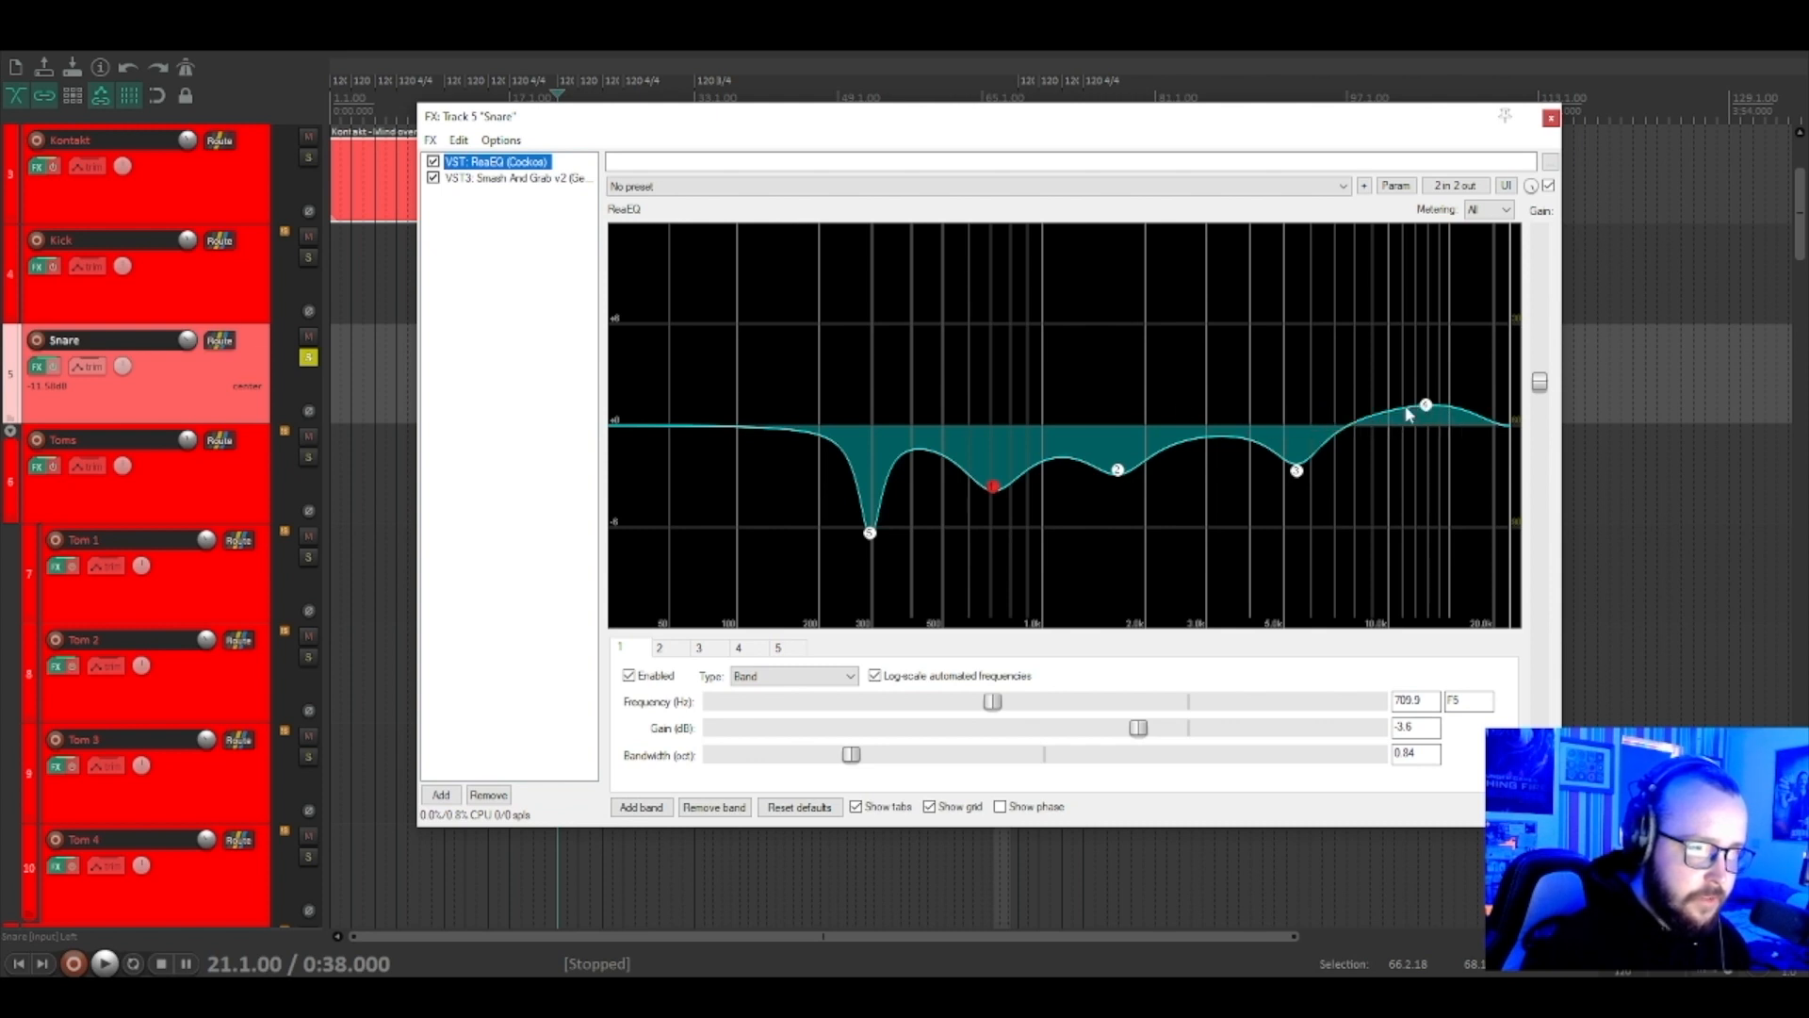
{"action": "mouse_move", "coordinate": [870, 538]}
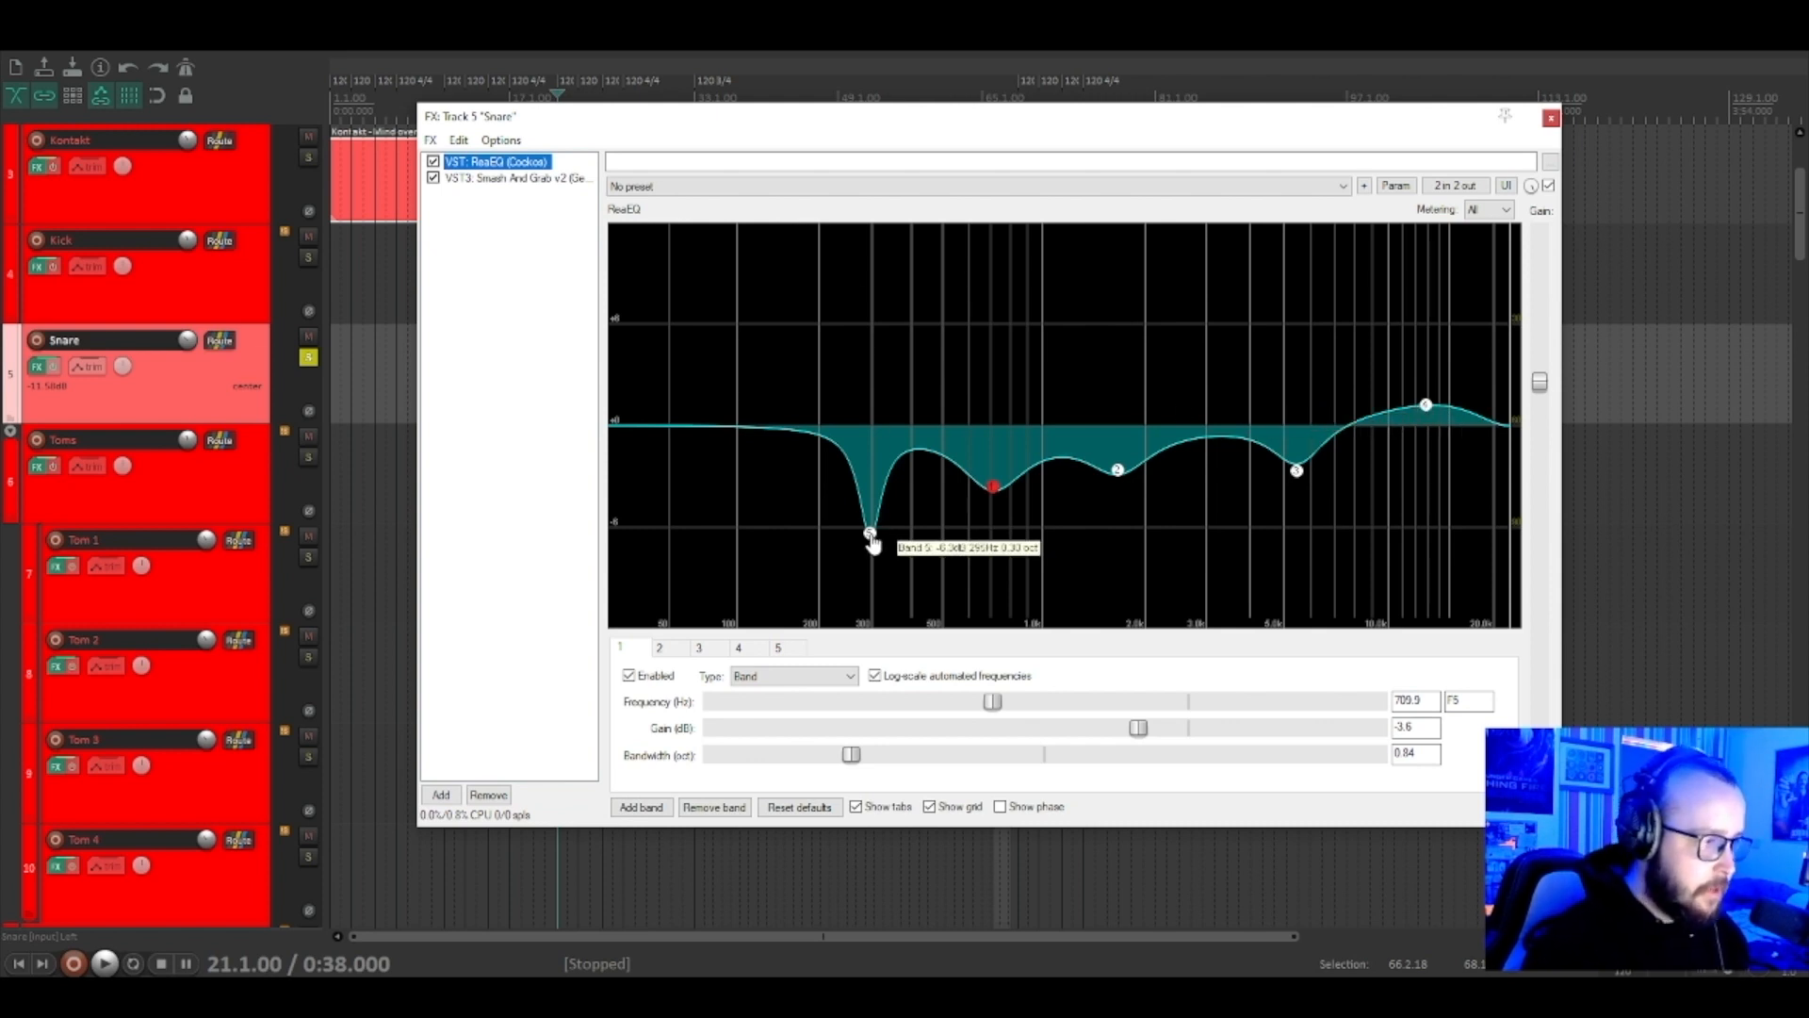
{"action": "left_click", "coordinate": [870, 534]}
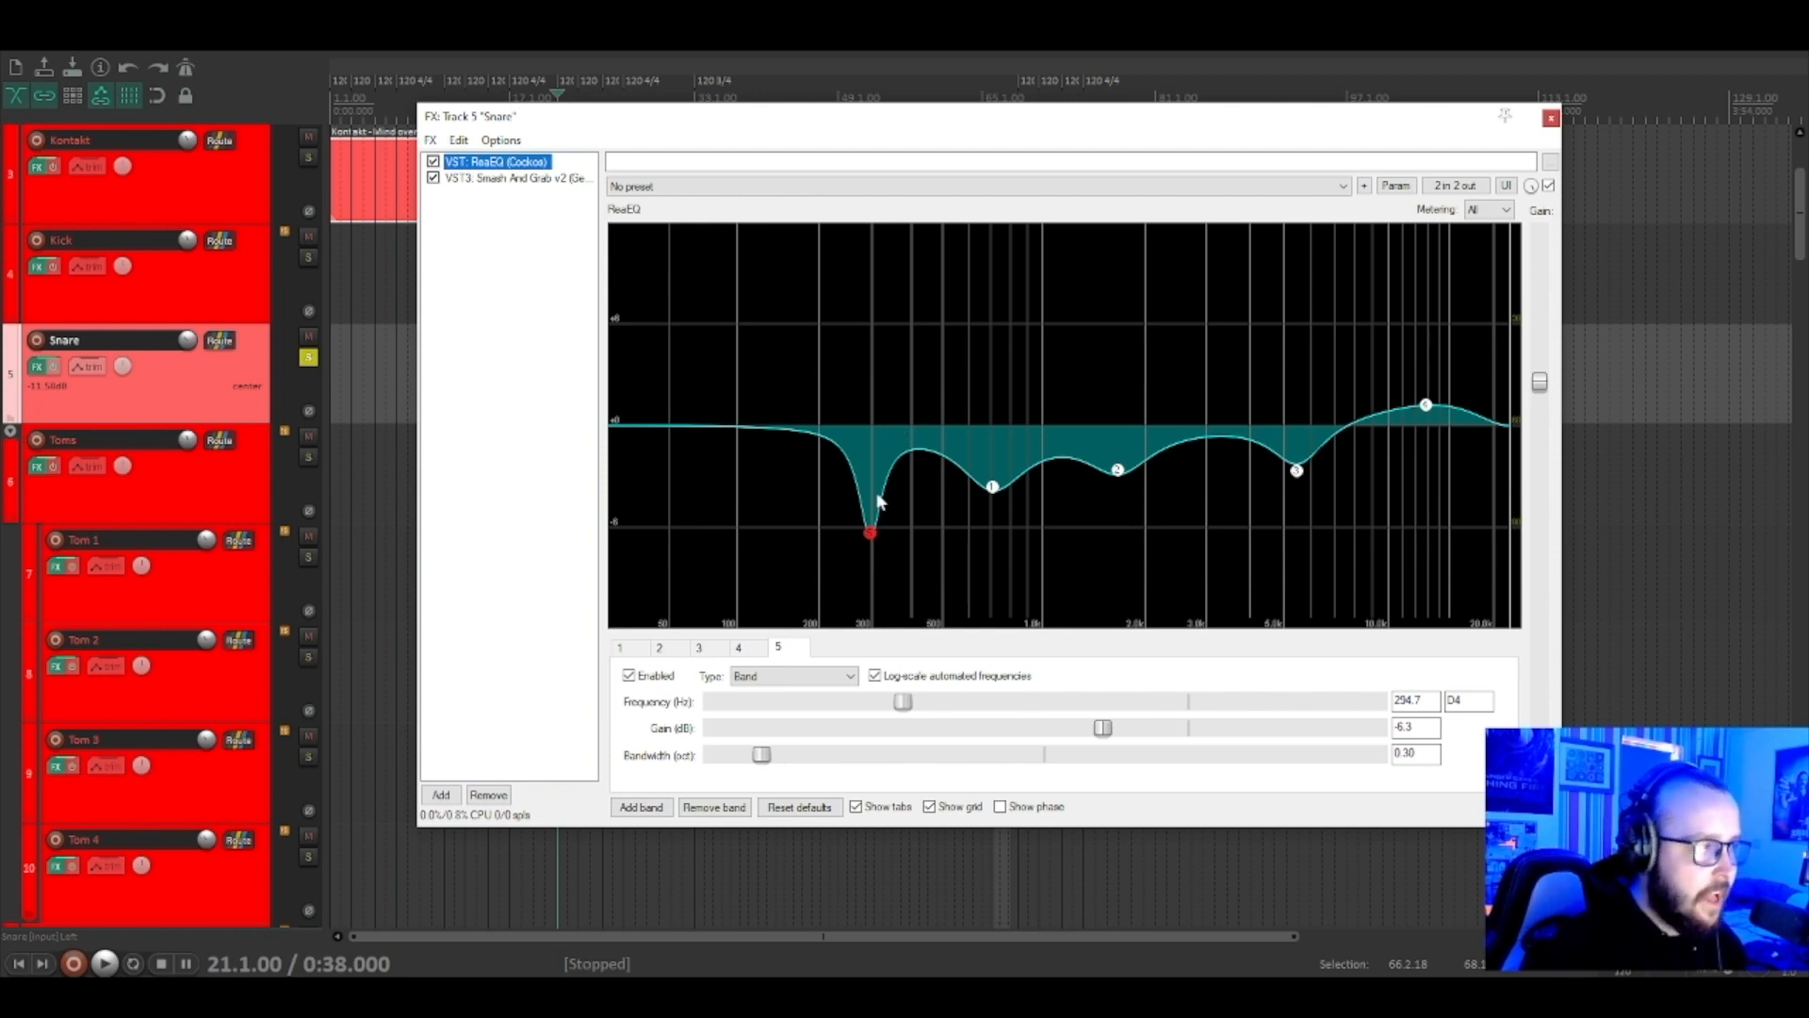
{"action": "mouse_move", "coordinate": [873, 546]}
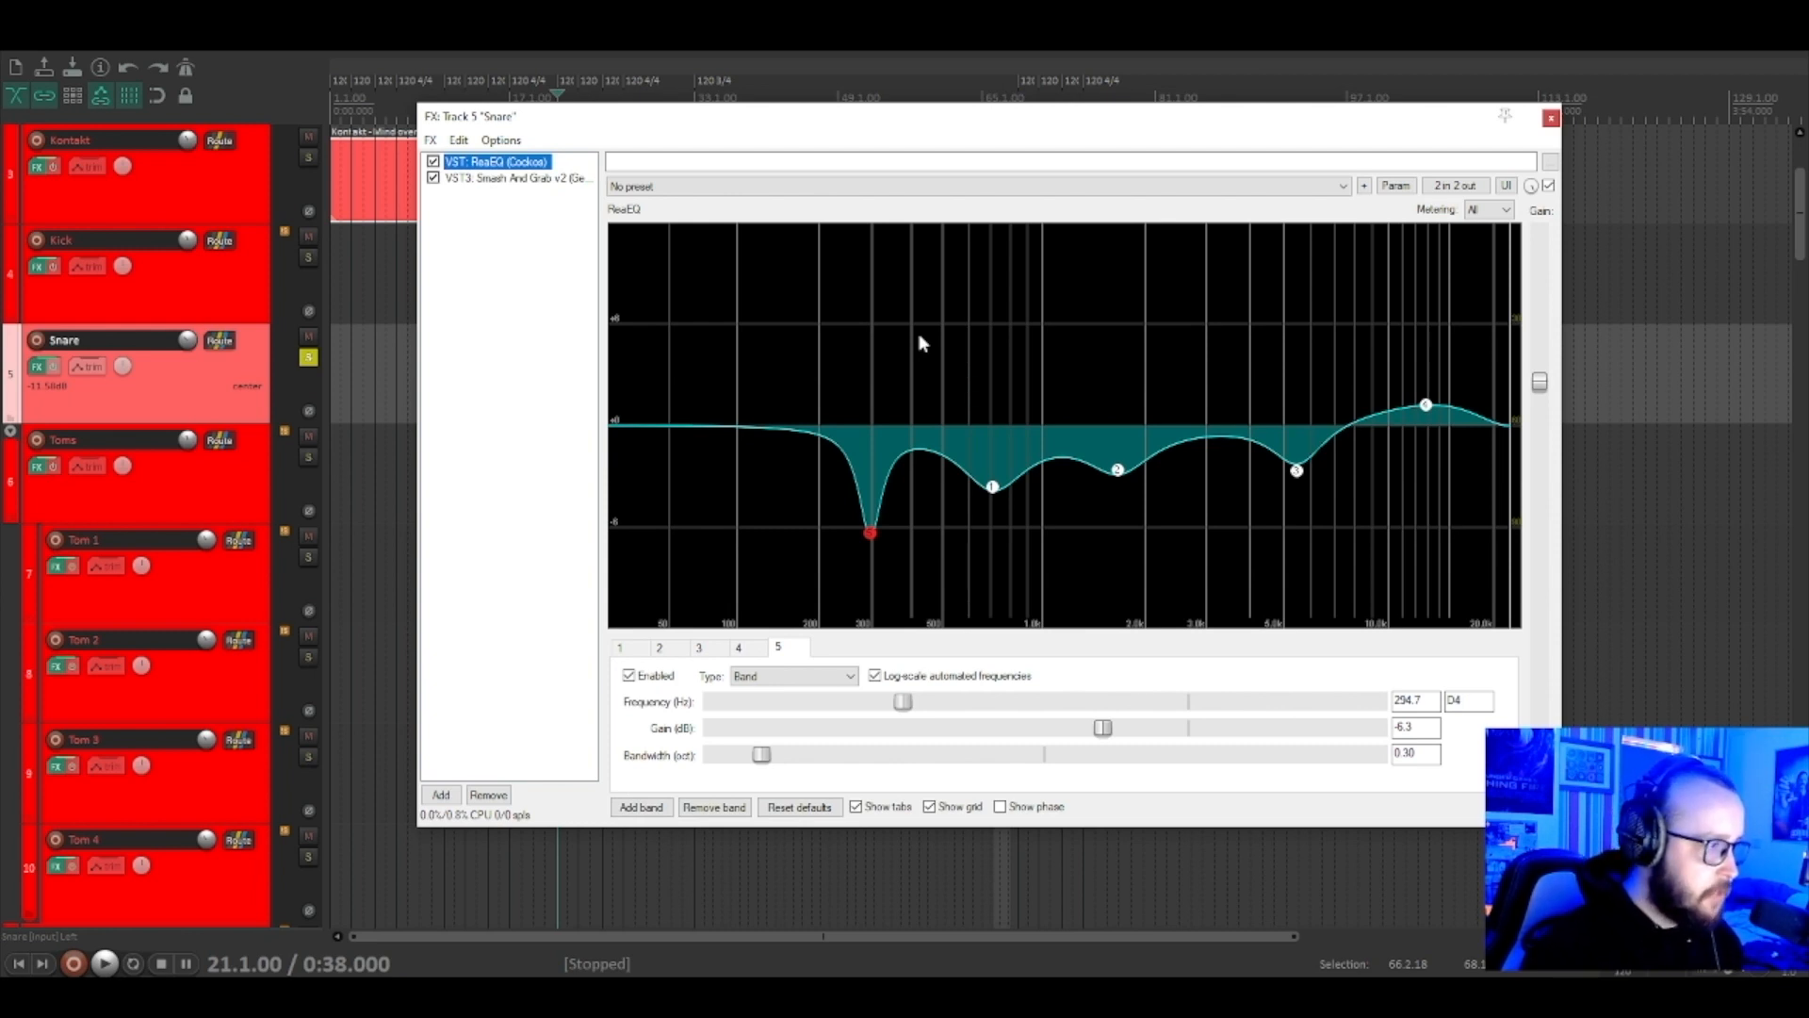
{"action": "left_click_drag", "start_coordinate": [1002, 110], "coordinate": [1027, 116]}
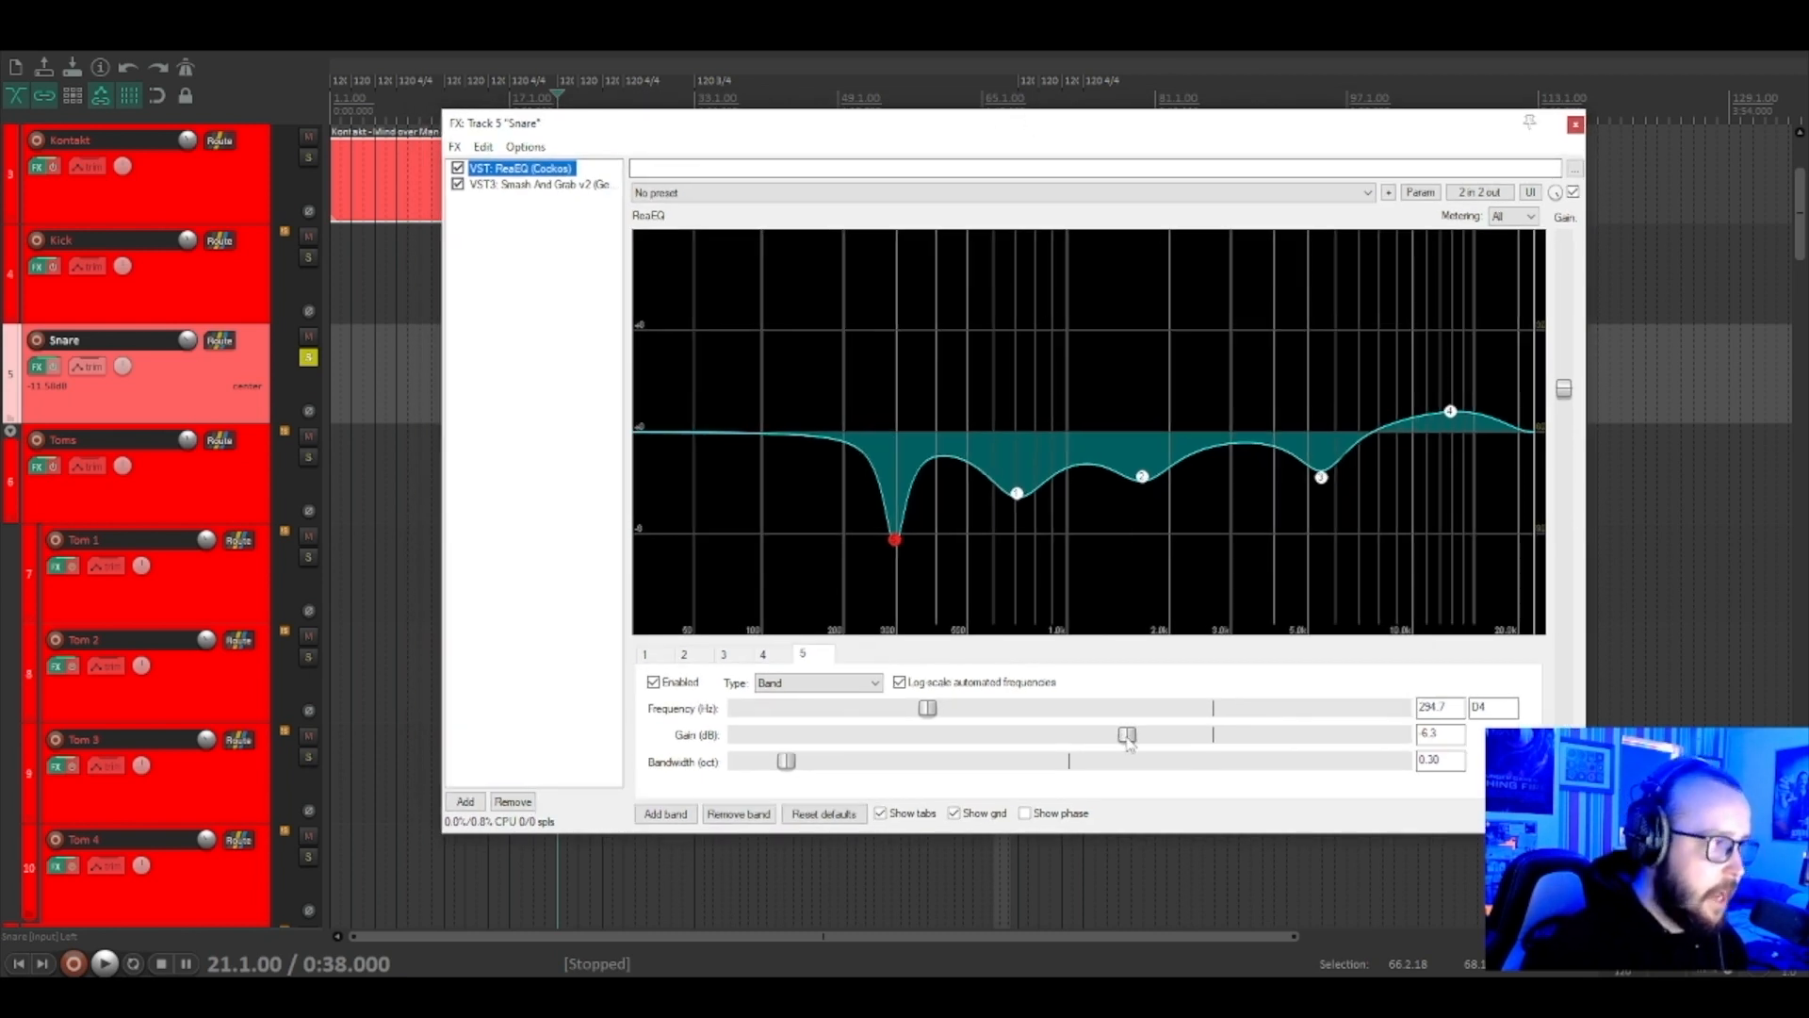
Bypass Smash And Grab v2, boost the Snare's ReaEQ band 5 to 8.6 dB, and lower it to -1.9 dB during playback.
{"action": "left_click", "coordinate": [458, 185]}
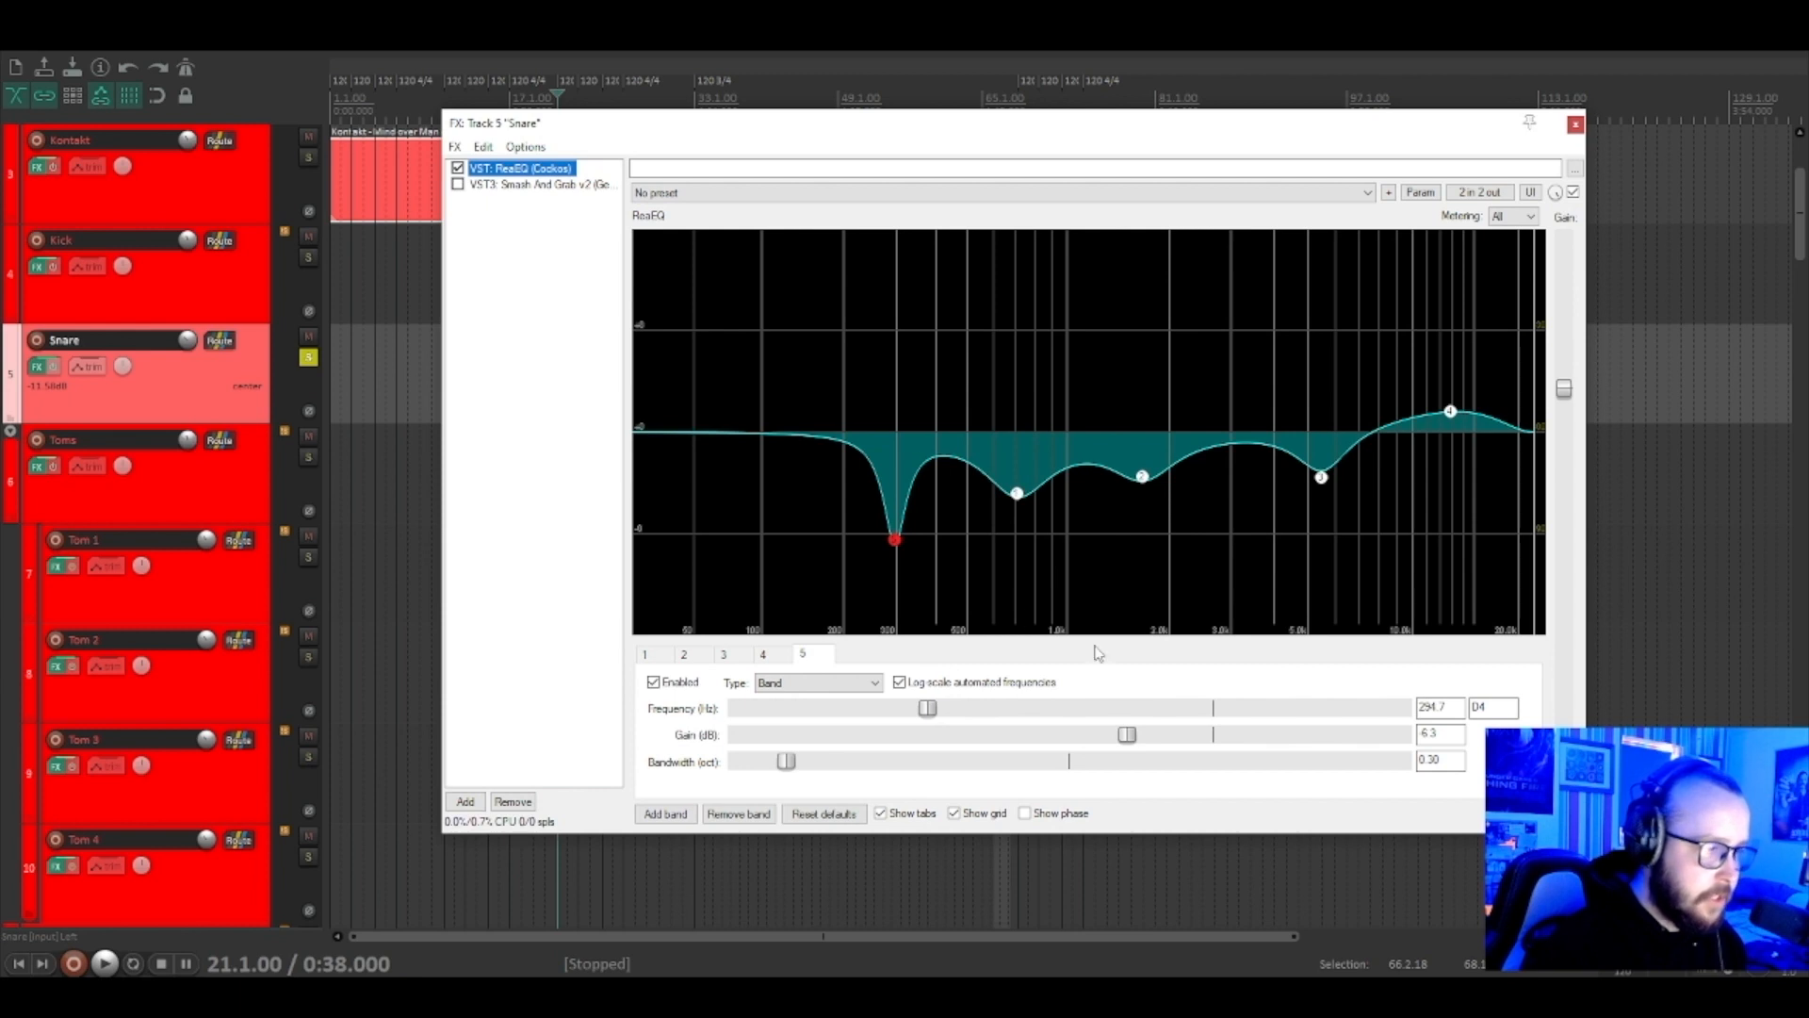
{"action": "left_click_drag", "start_coordinate": [1127, 736], "coordinate": [1346, 736]}
{"action": "key", "text": "space"}
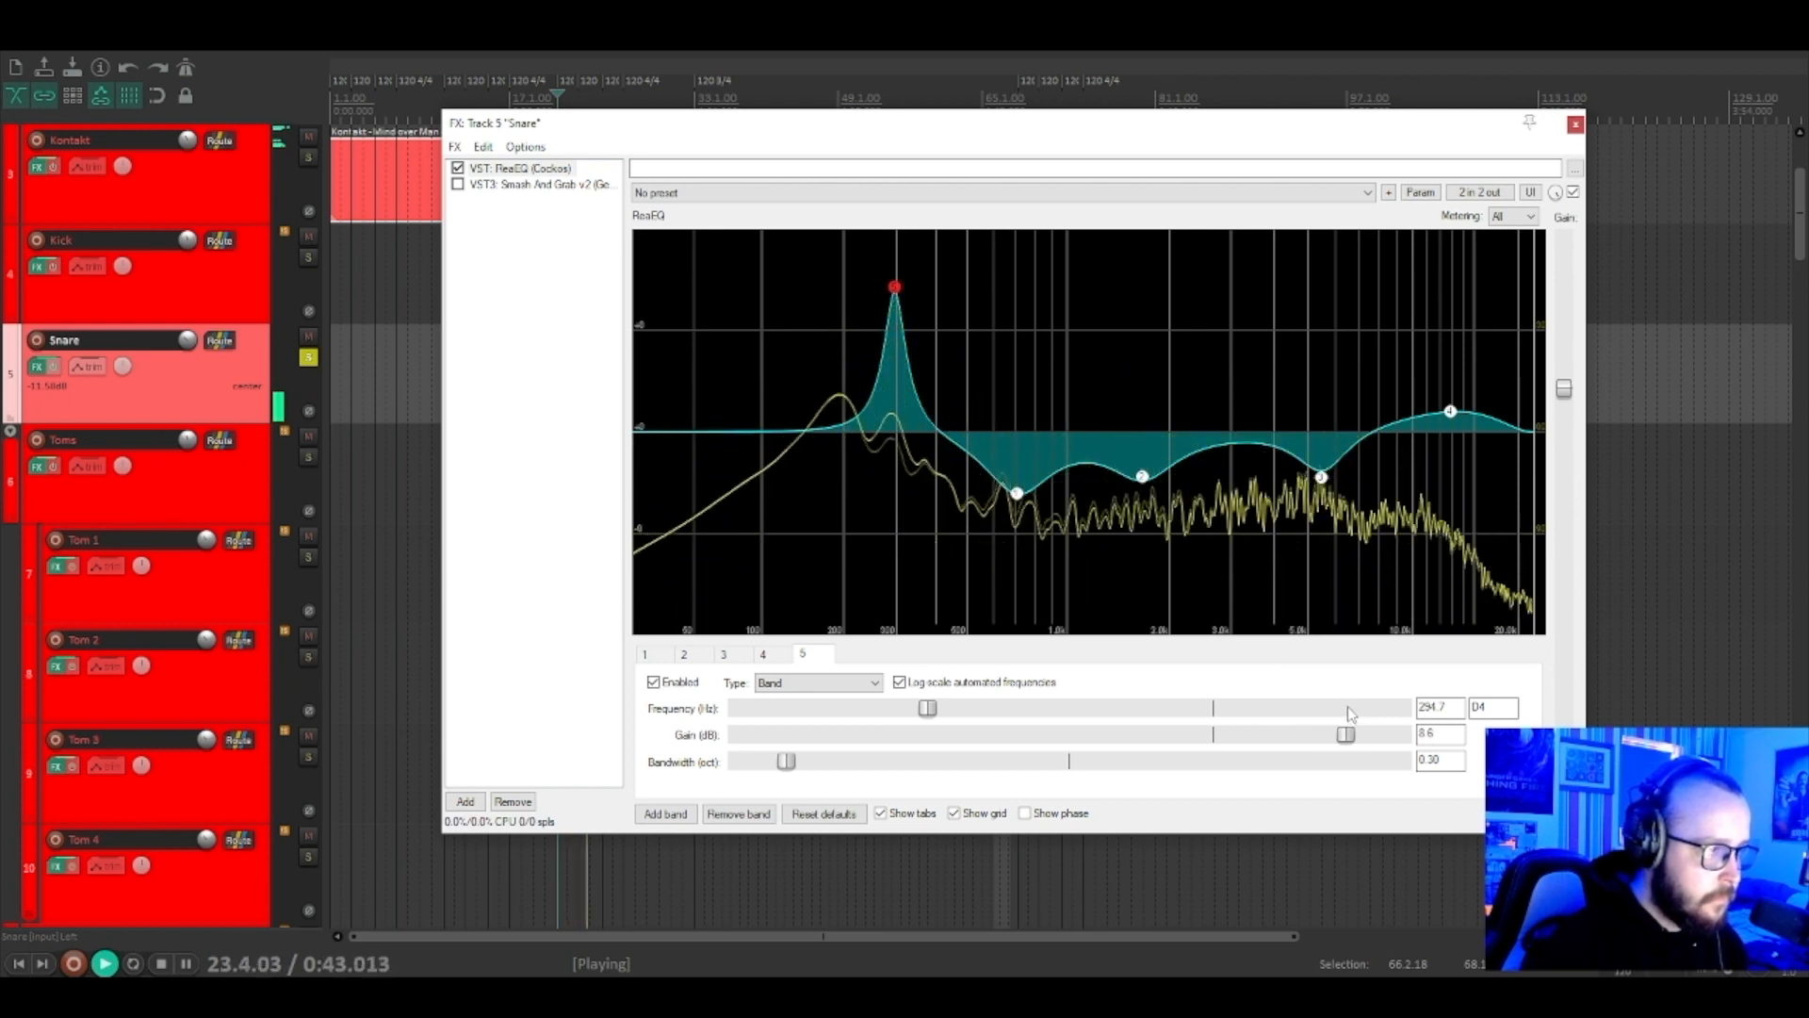
{"action": "mouse_move", "coordinate": [1349, 709]}
{"action": "left_mouse_down"}
{"action": "mouse_move", "coordinate": [1293, 693]}
{"action": "mouse_move", "coordinate": [1195, 606]}
{"action": "left_mouse_up"}
{"action": "key", "text": "space"}
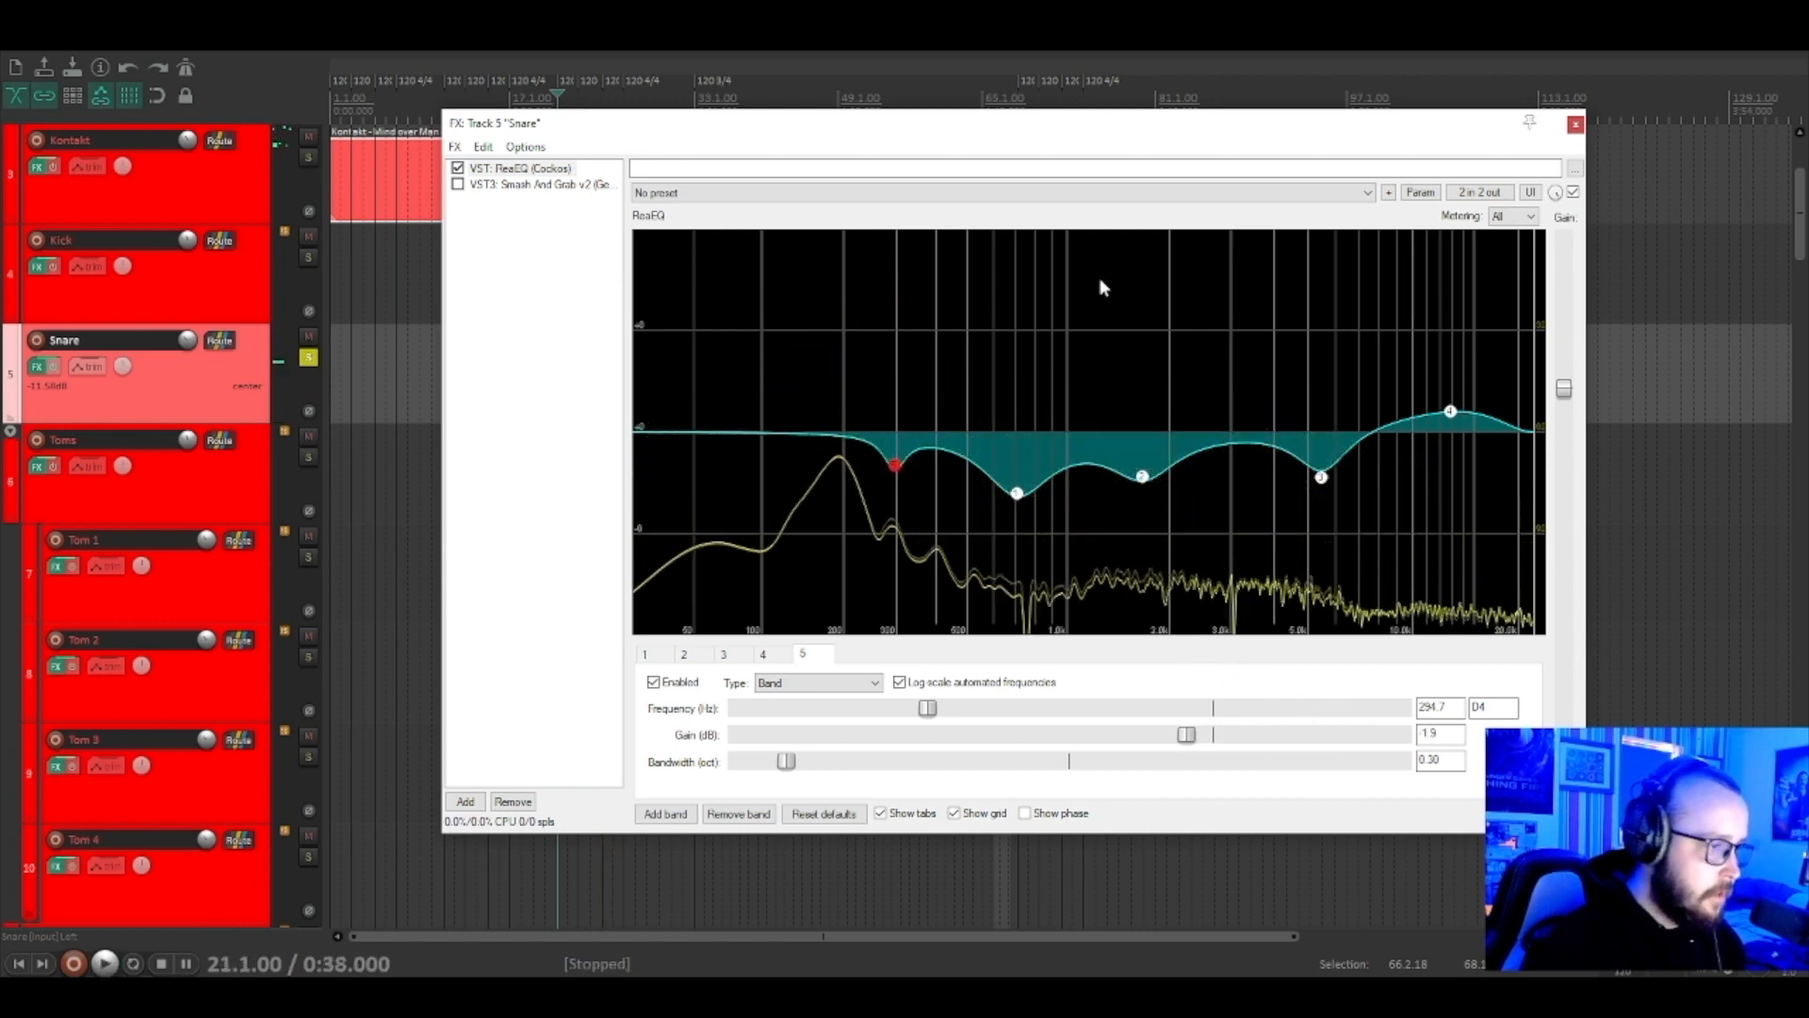
Undo the gain changes made to band 5 of the Snare's ReaEQ.
{"action": "key", "text": "ctrl+z"}
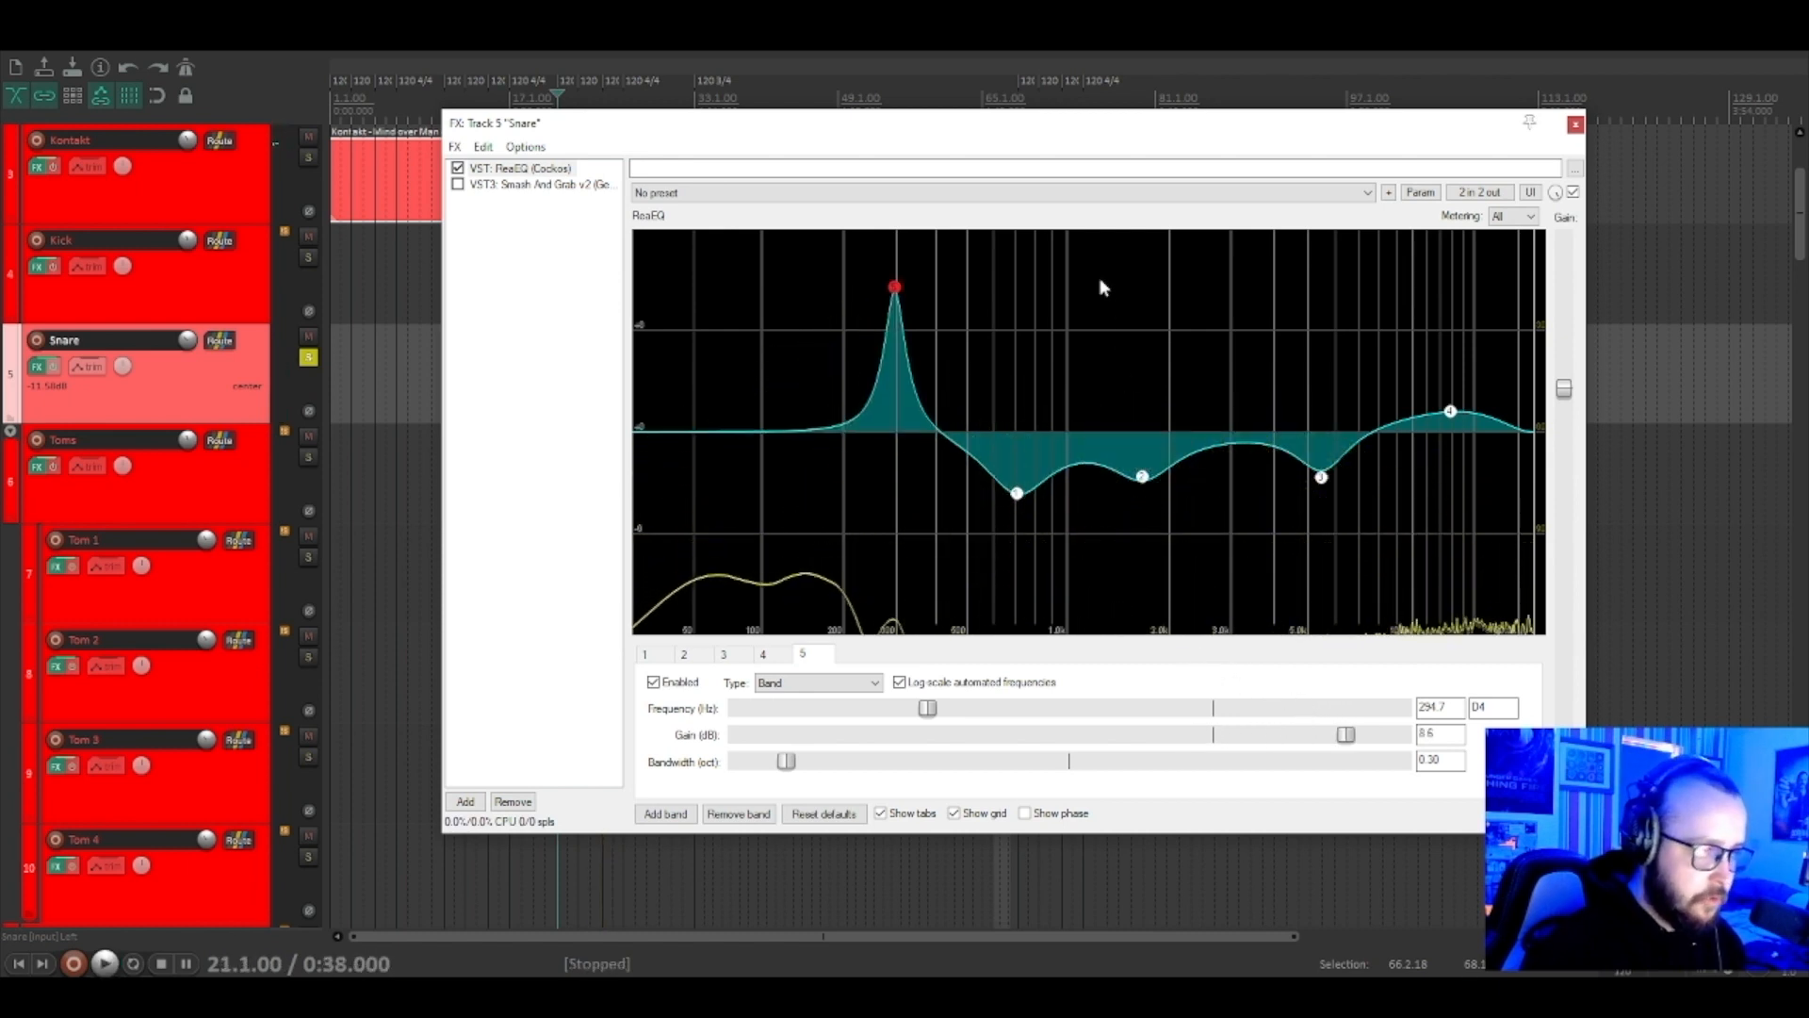
{"action": "key", "text": "ctrl+z"}
{"action": "key", "text": "ctrl+z"}
{"action": "key", "text": "ctrl+z"}
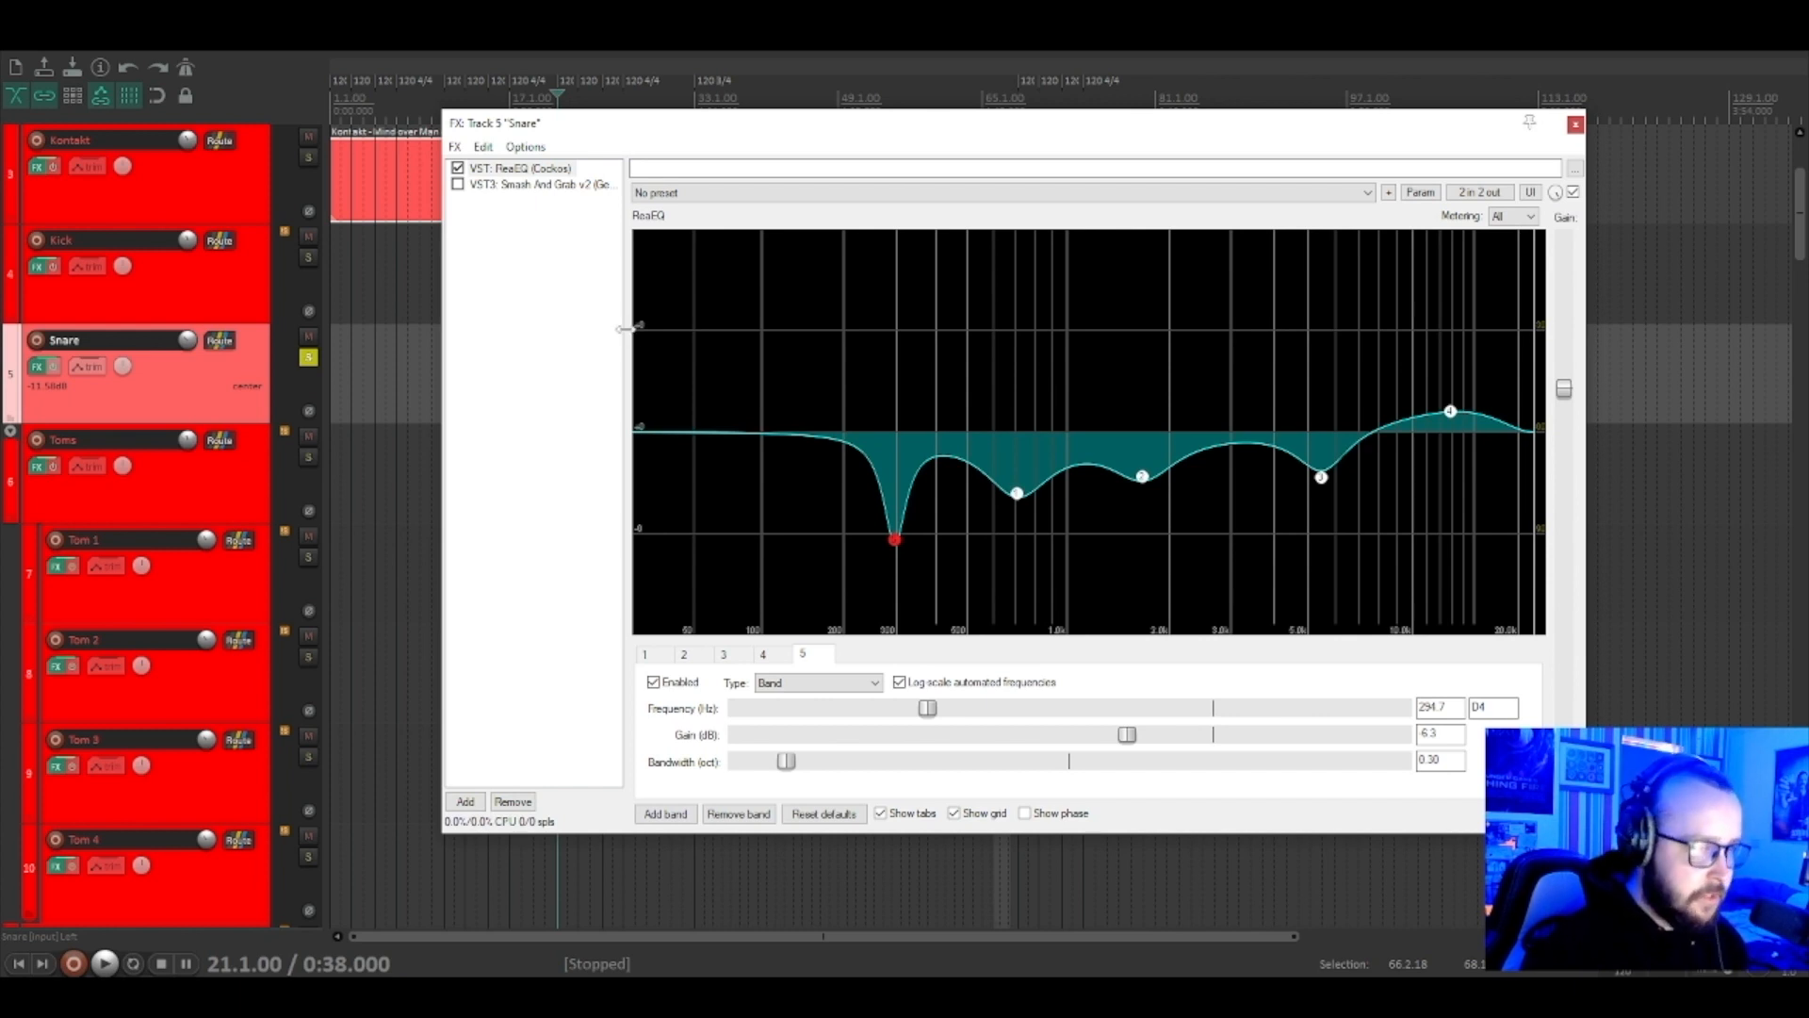
Show Smash And Grab v2 in the Snare's effects chain and re-enable it.
{"action": "mouse_move", "coordinate": [1002, 132]}
{"action": "left_mouse_down"}
{"action": "mouse_move", "coordinate": [921, 145]}
{"action": "mouse_move", "coordinate": [957, 154]}
{"action": "mouse_move", "coordinate": [967, 133]}
{"action": "left_mouse_up"}
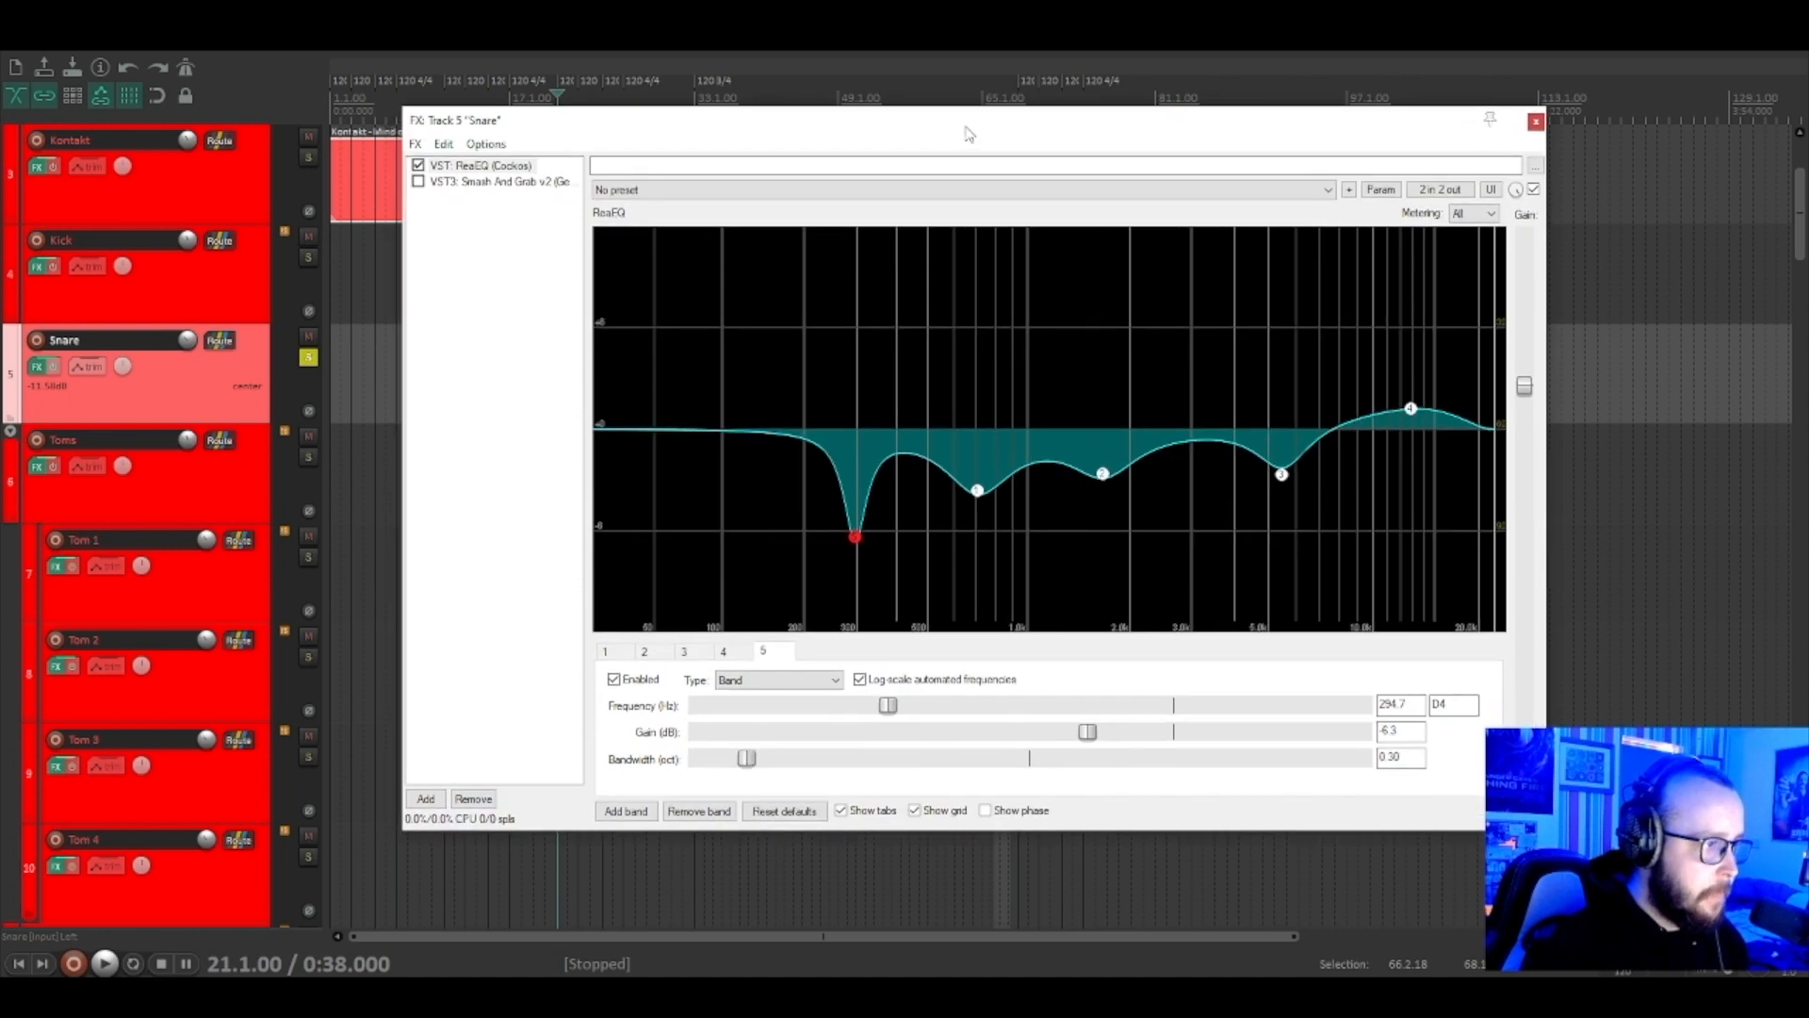
{"action": "left_click", "coordinate": [500, 181]}
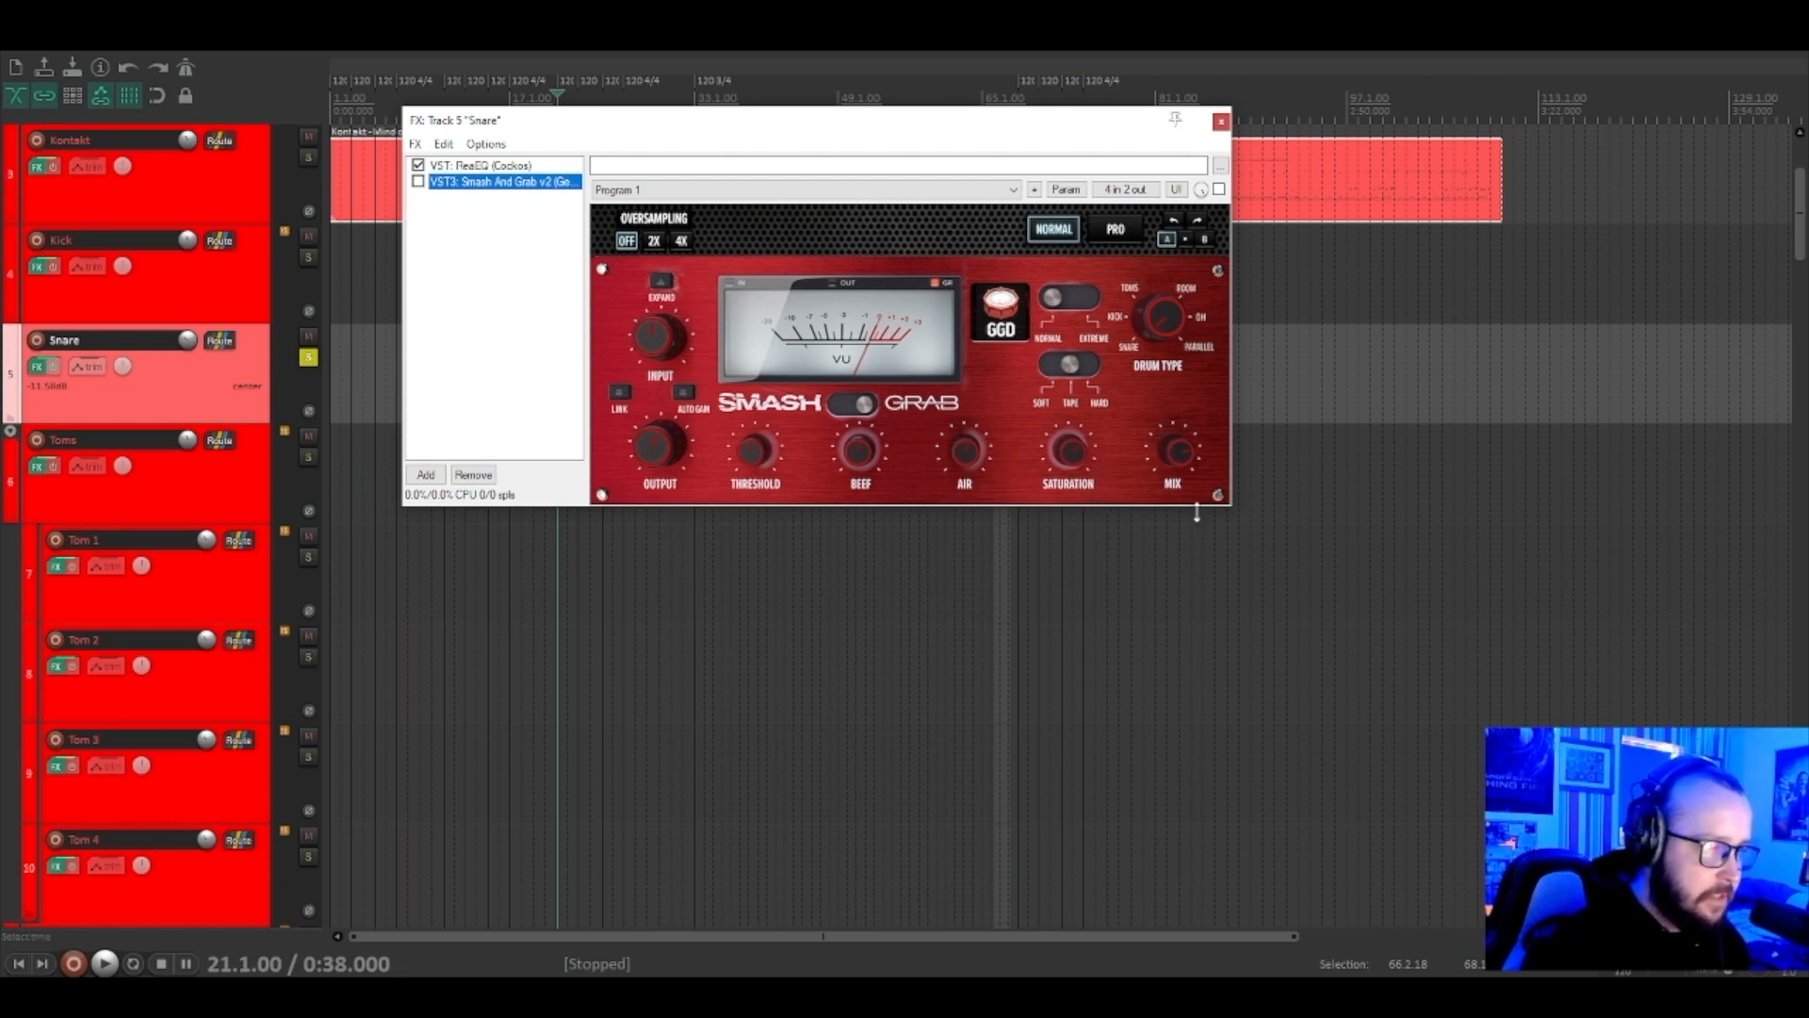
{"action": "left_click", "coordinate": [420, 181]}
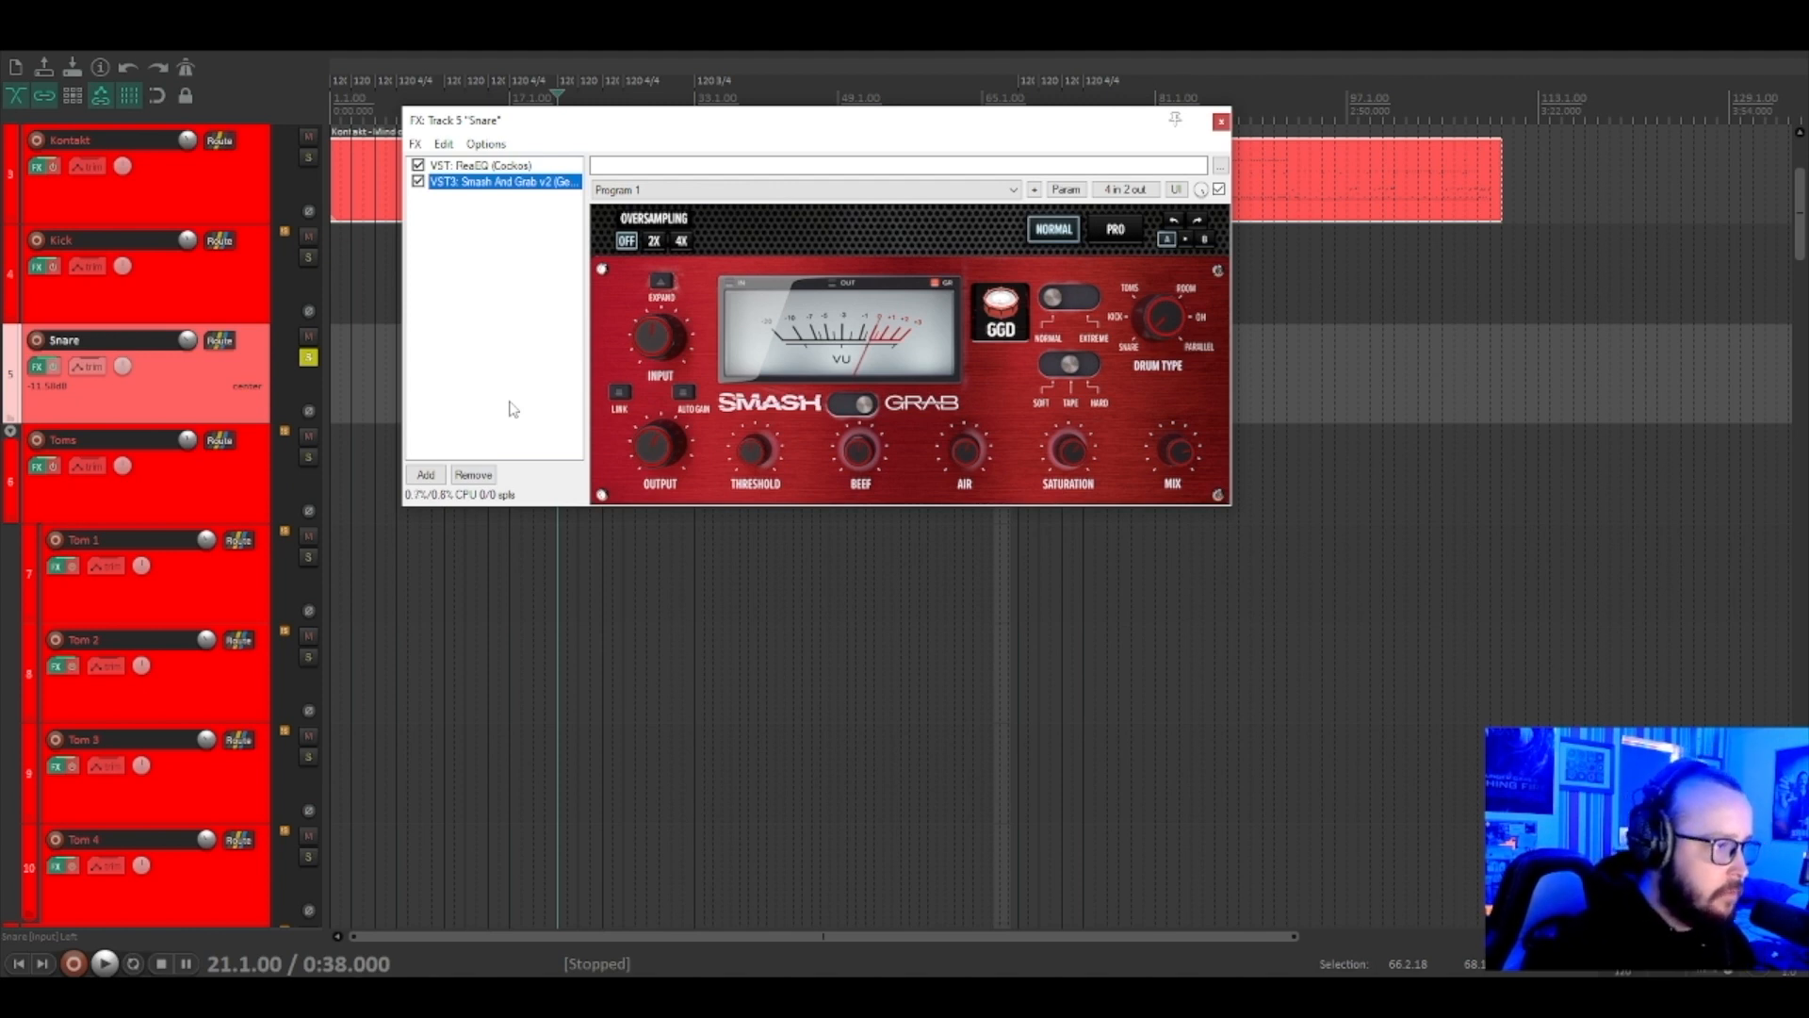
{"action": "left_click_drag", "start_coordinate": [863, 127], "coordinate": [1044, 264]}
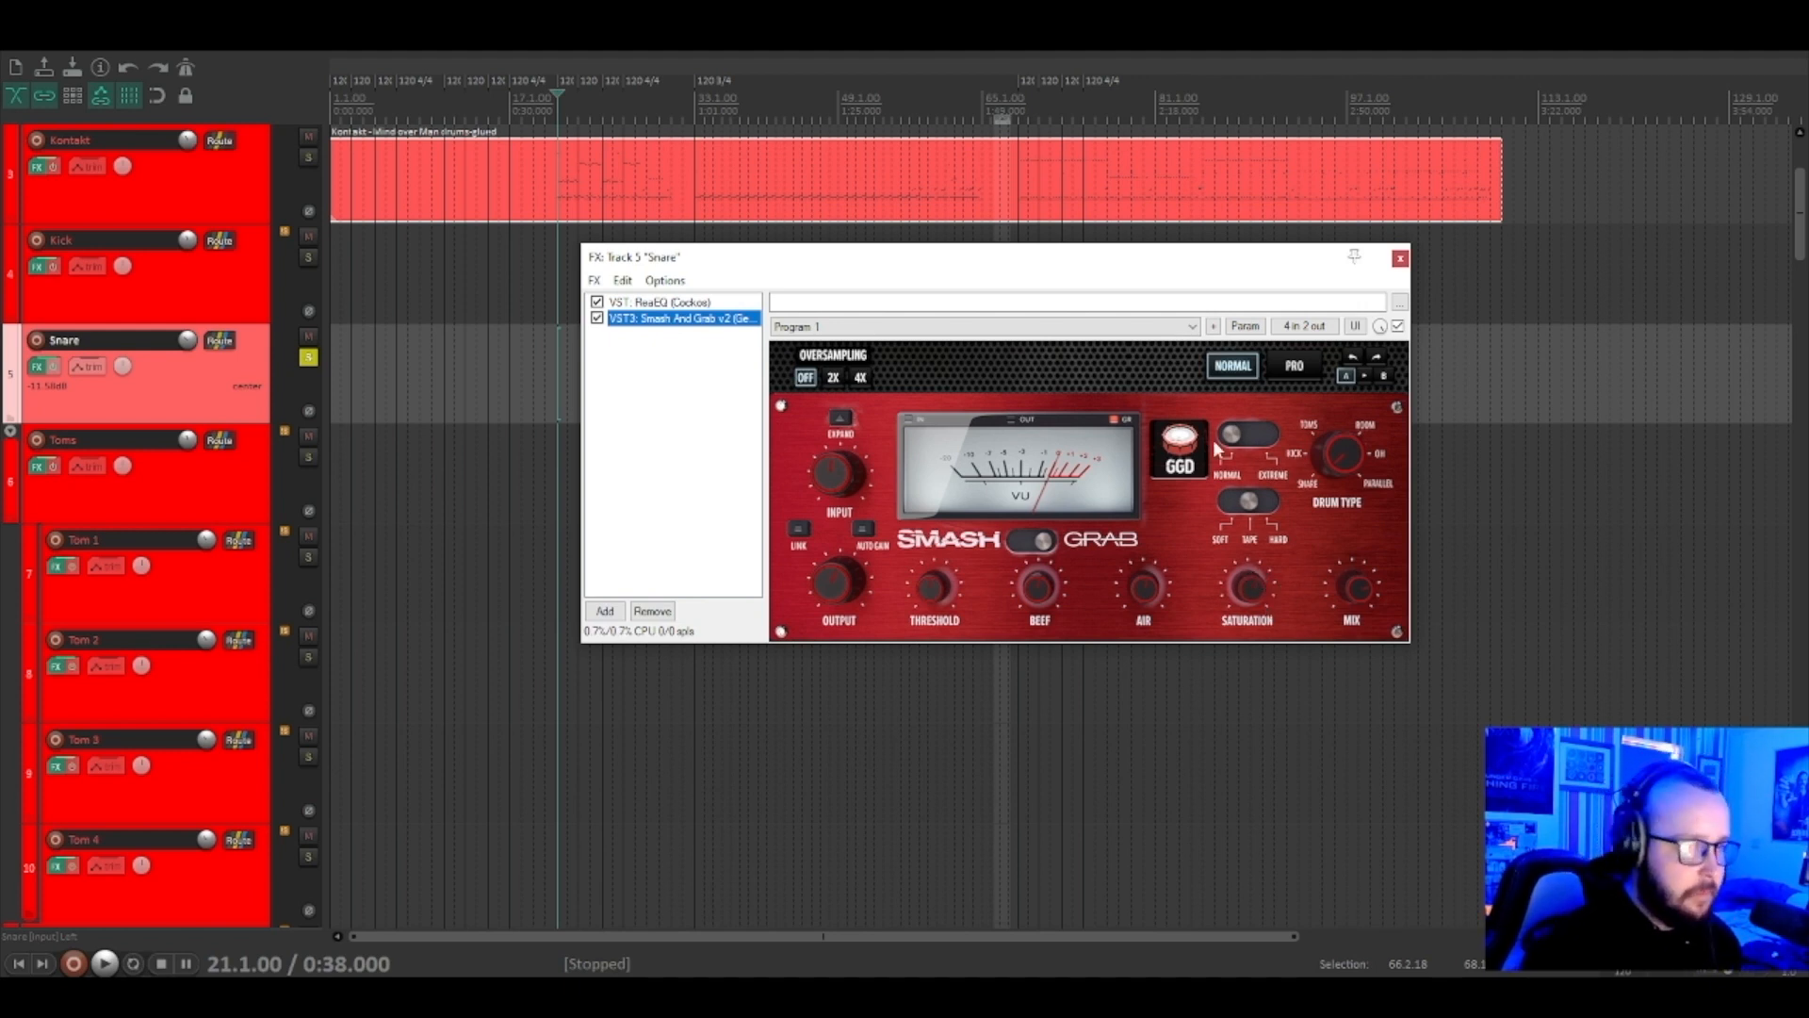
Play the snare and compare it with Smash And Grab v2 bypassed and active, leaving the compressor enabled.
{"action": "left_click", "coordinate": [596, 318]}
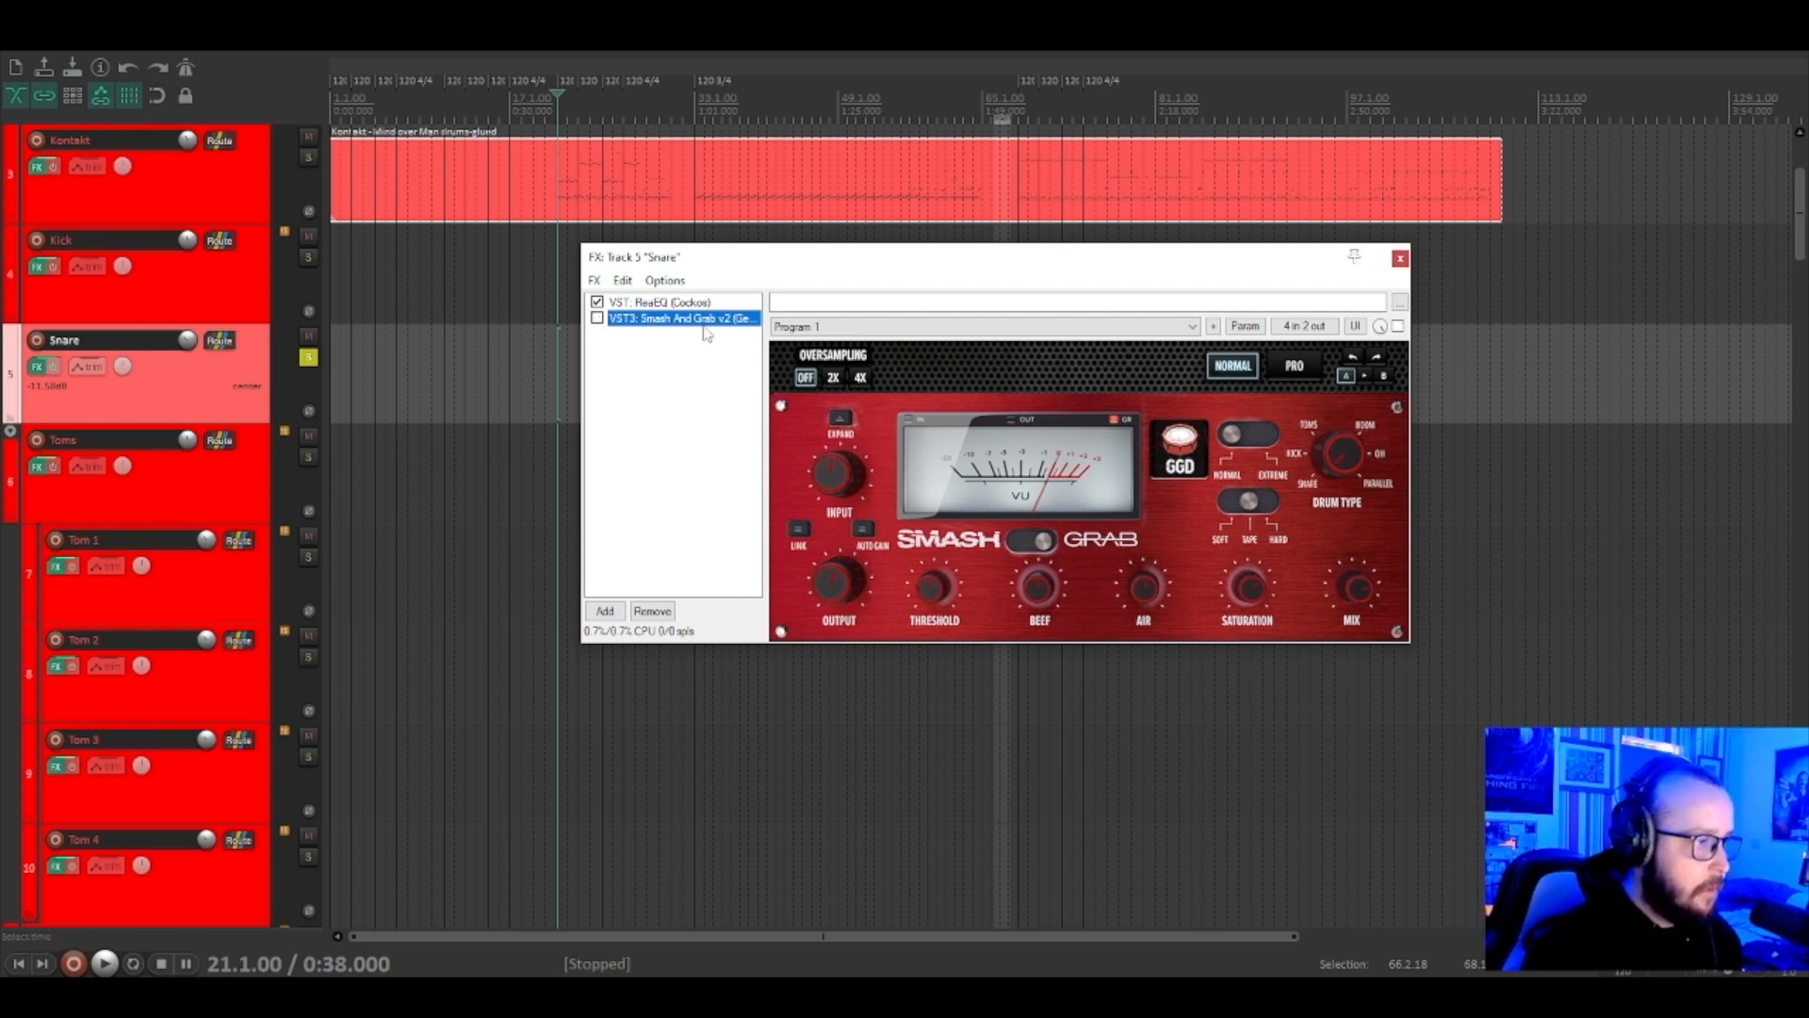
{"action": "key", "text": "space"}
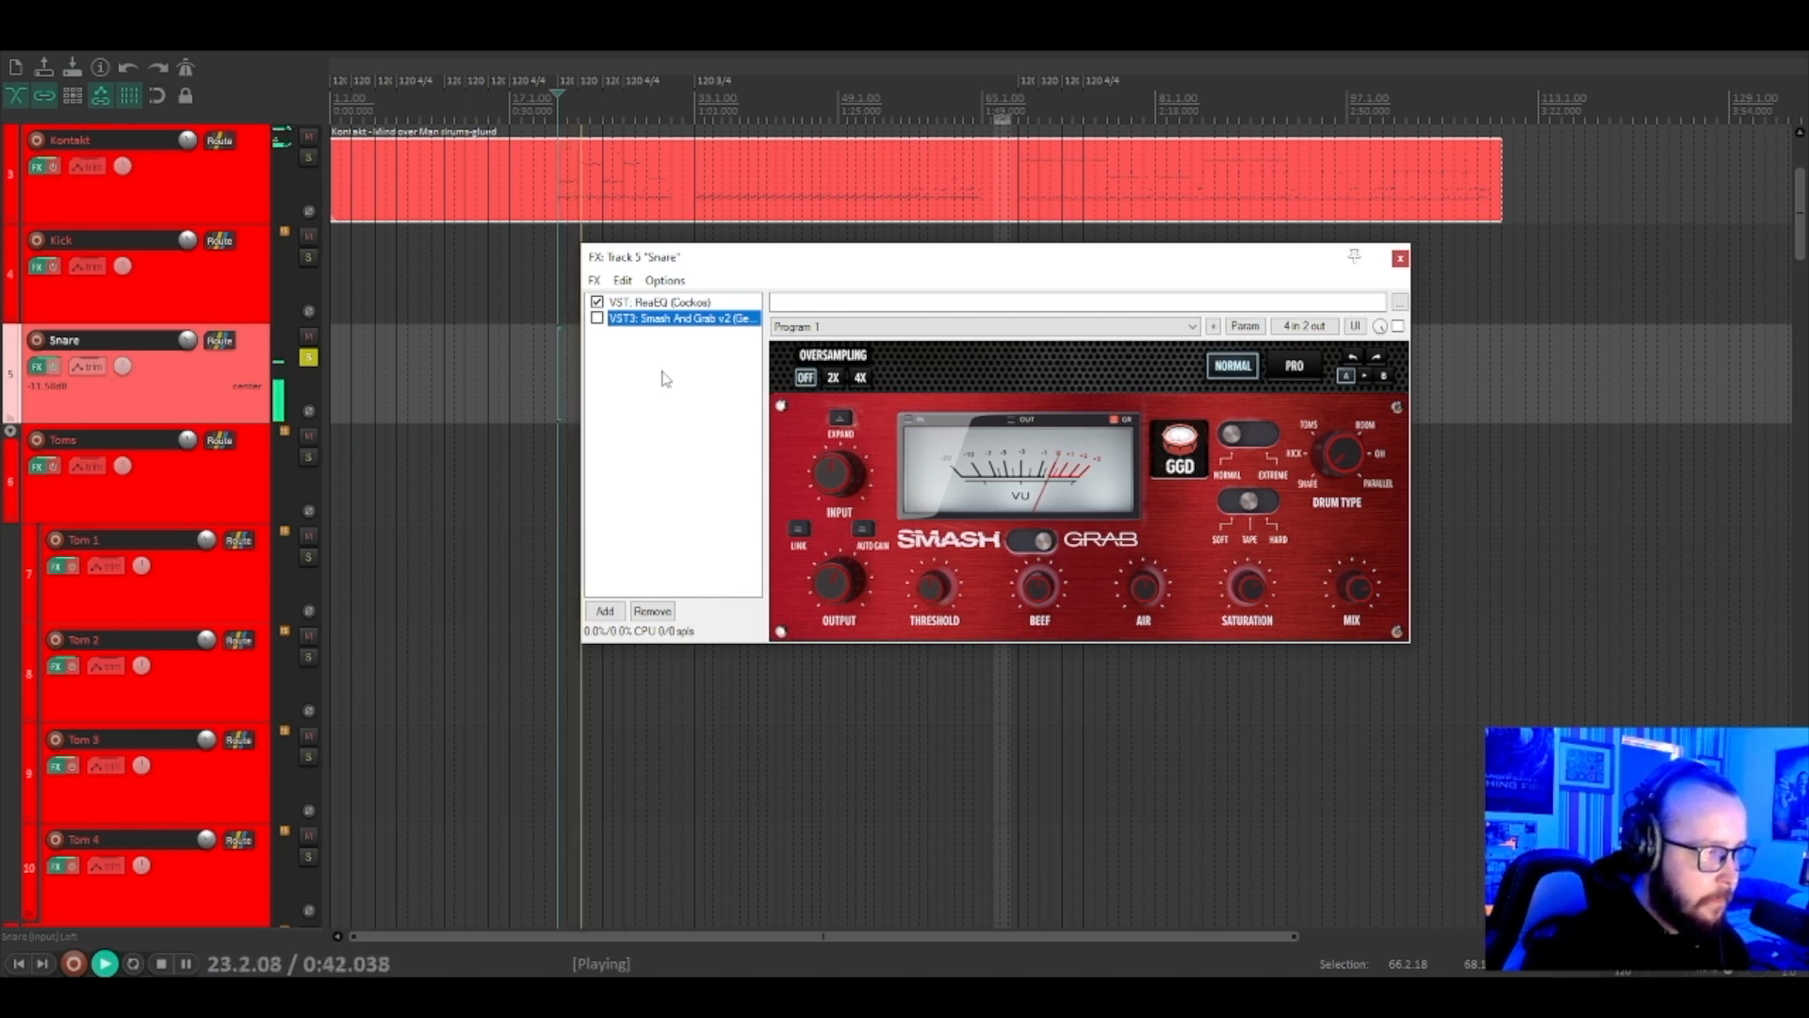
{"action": "left_click", "coordinate": [598, 320]}
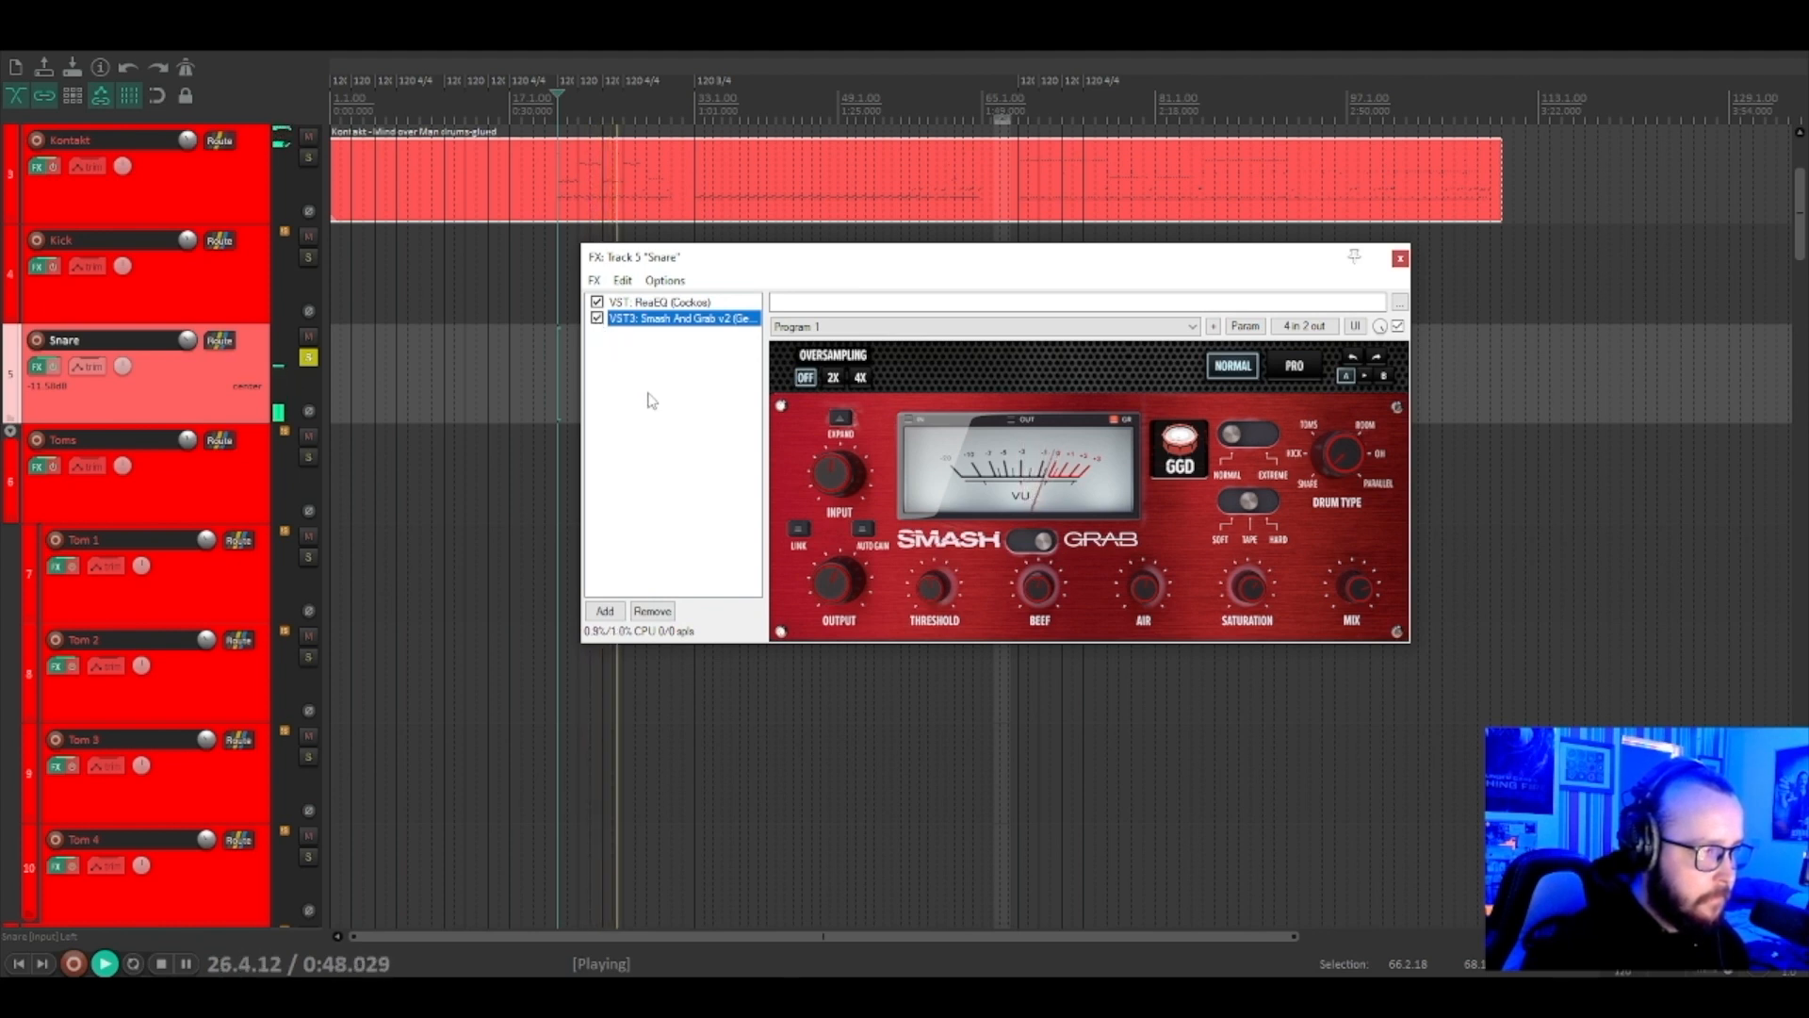
{"action": "left_click", "coordinate": [598, 318]}
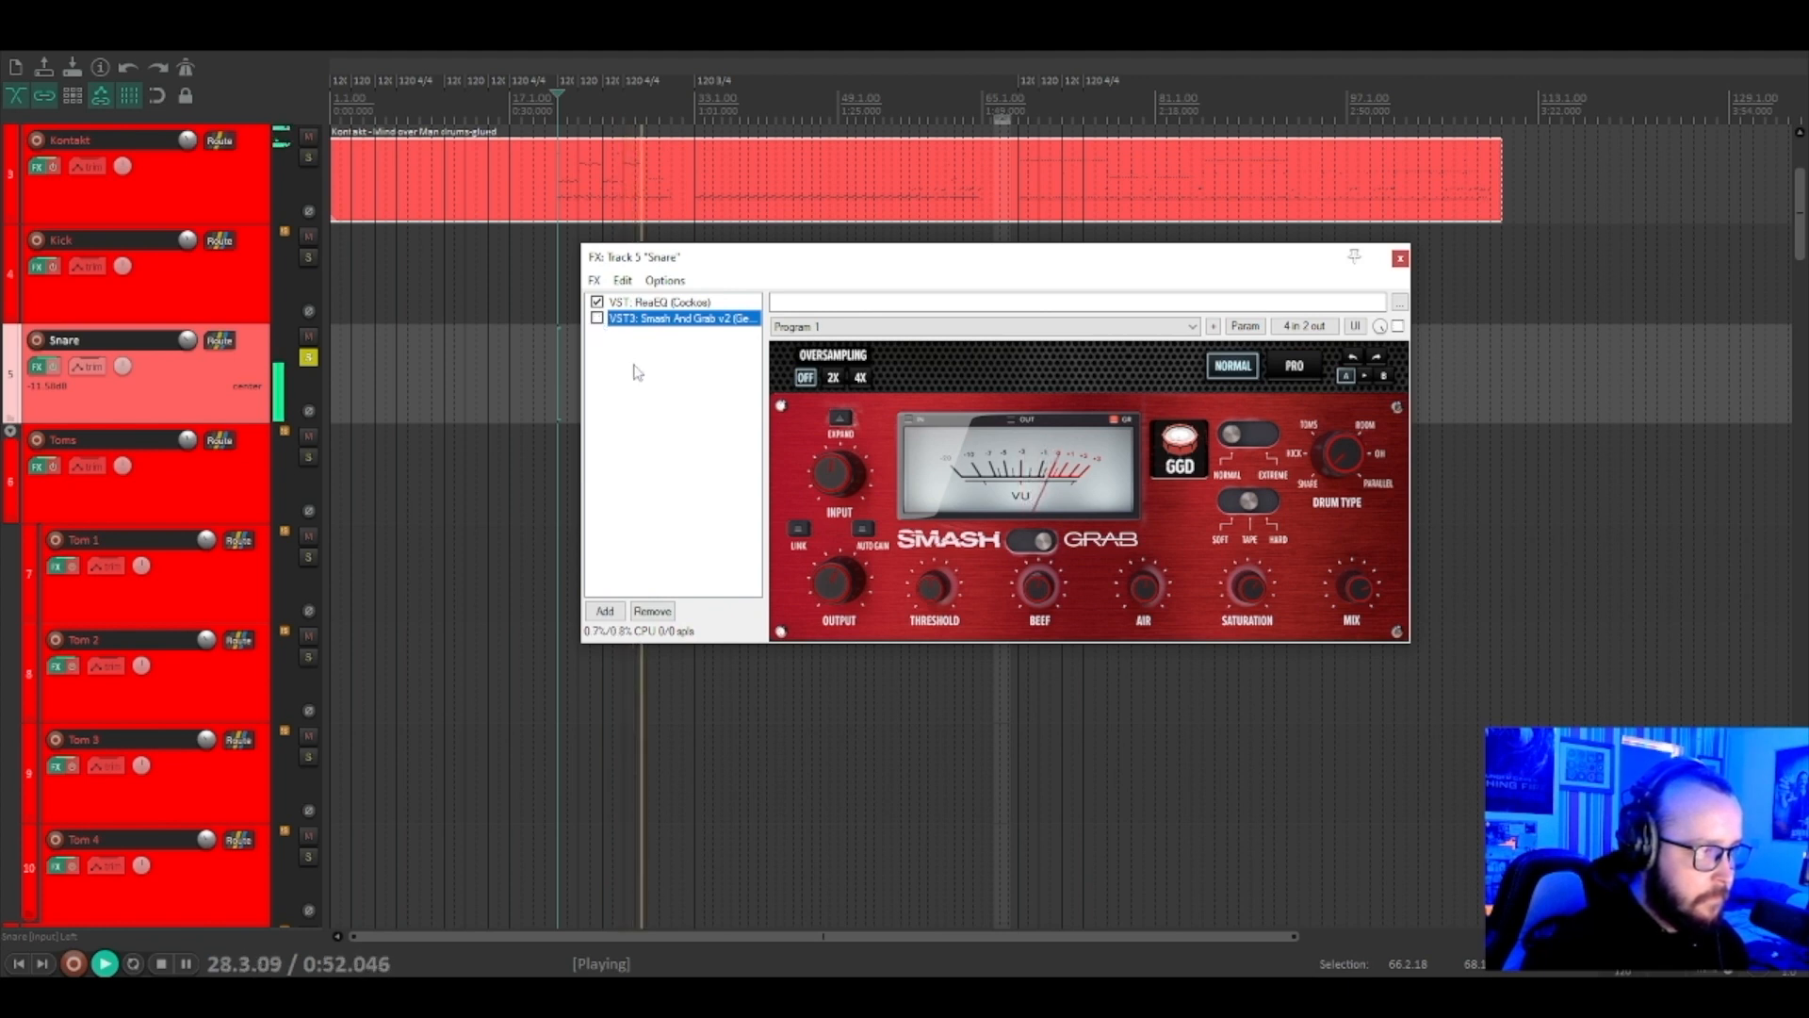
{"action": "left_click", "coordinate": [597, 318]}
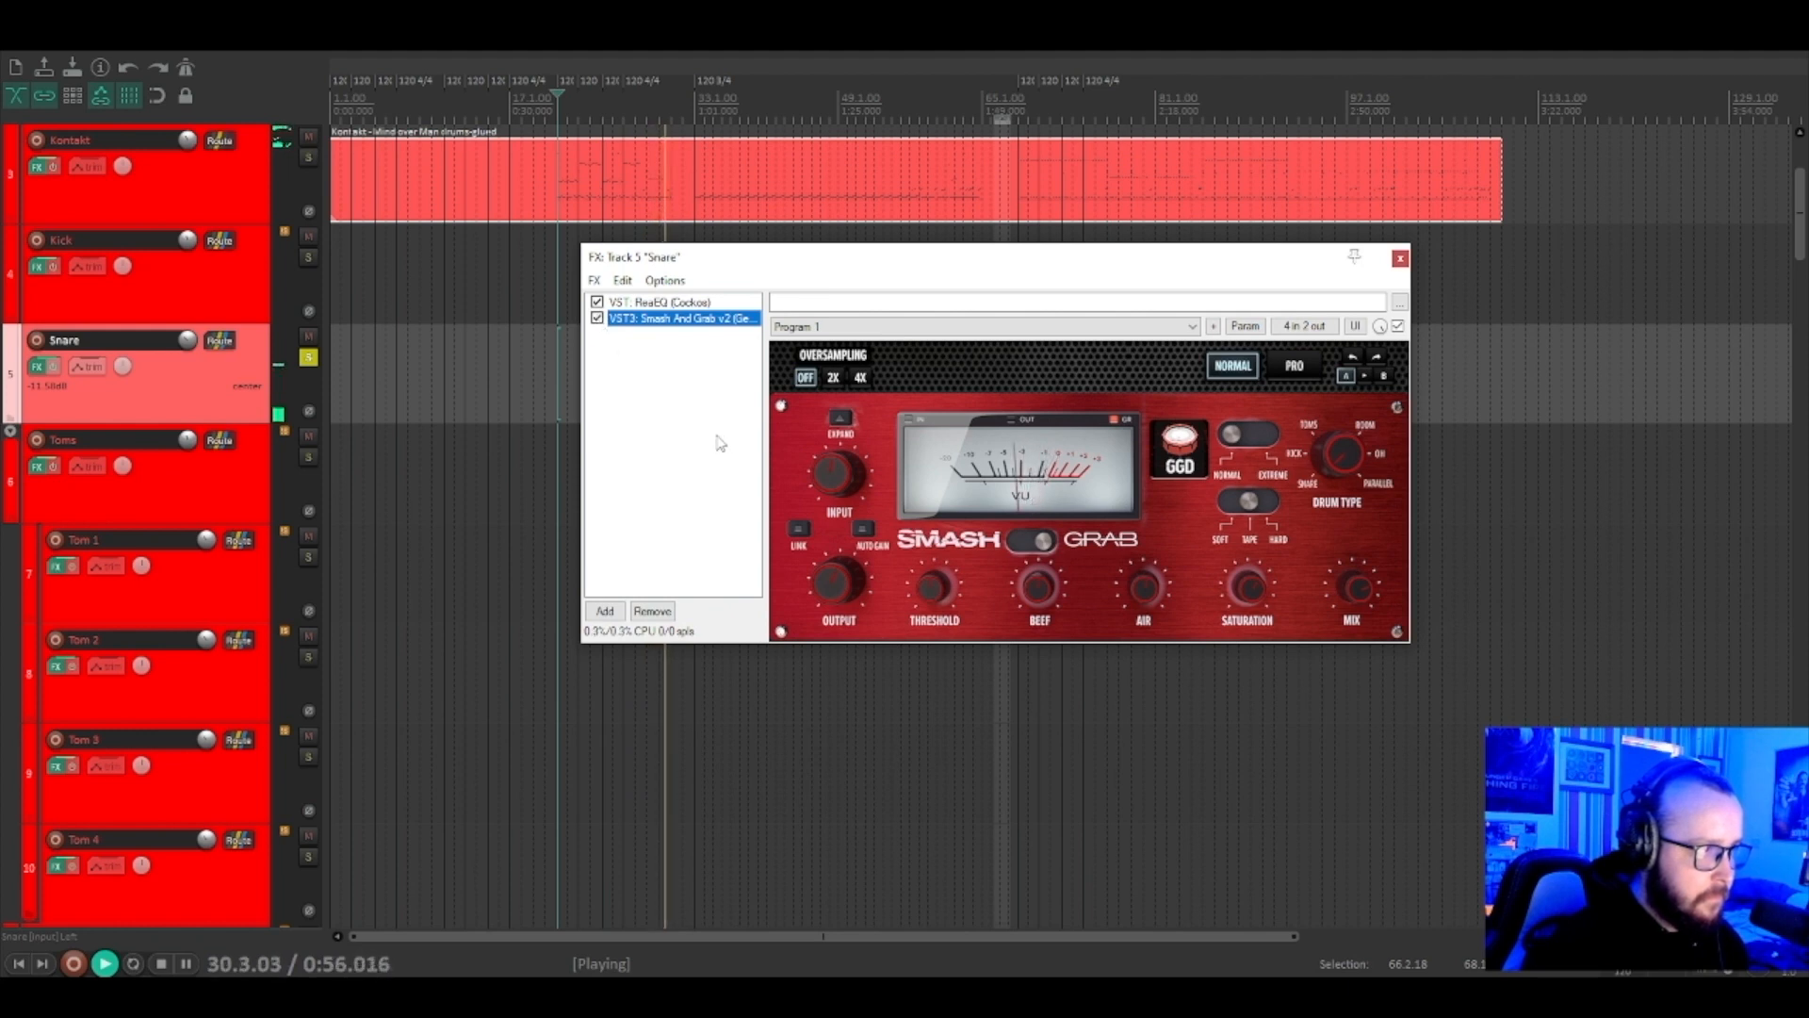
{"action": "key", "text": "space"}
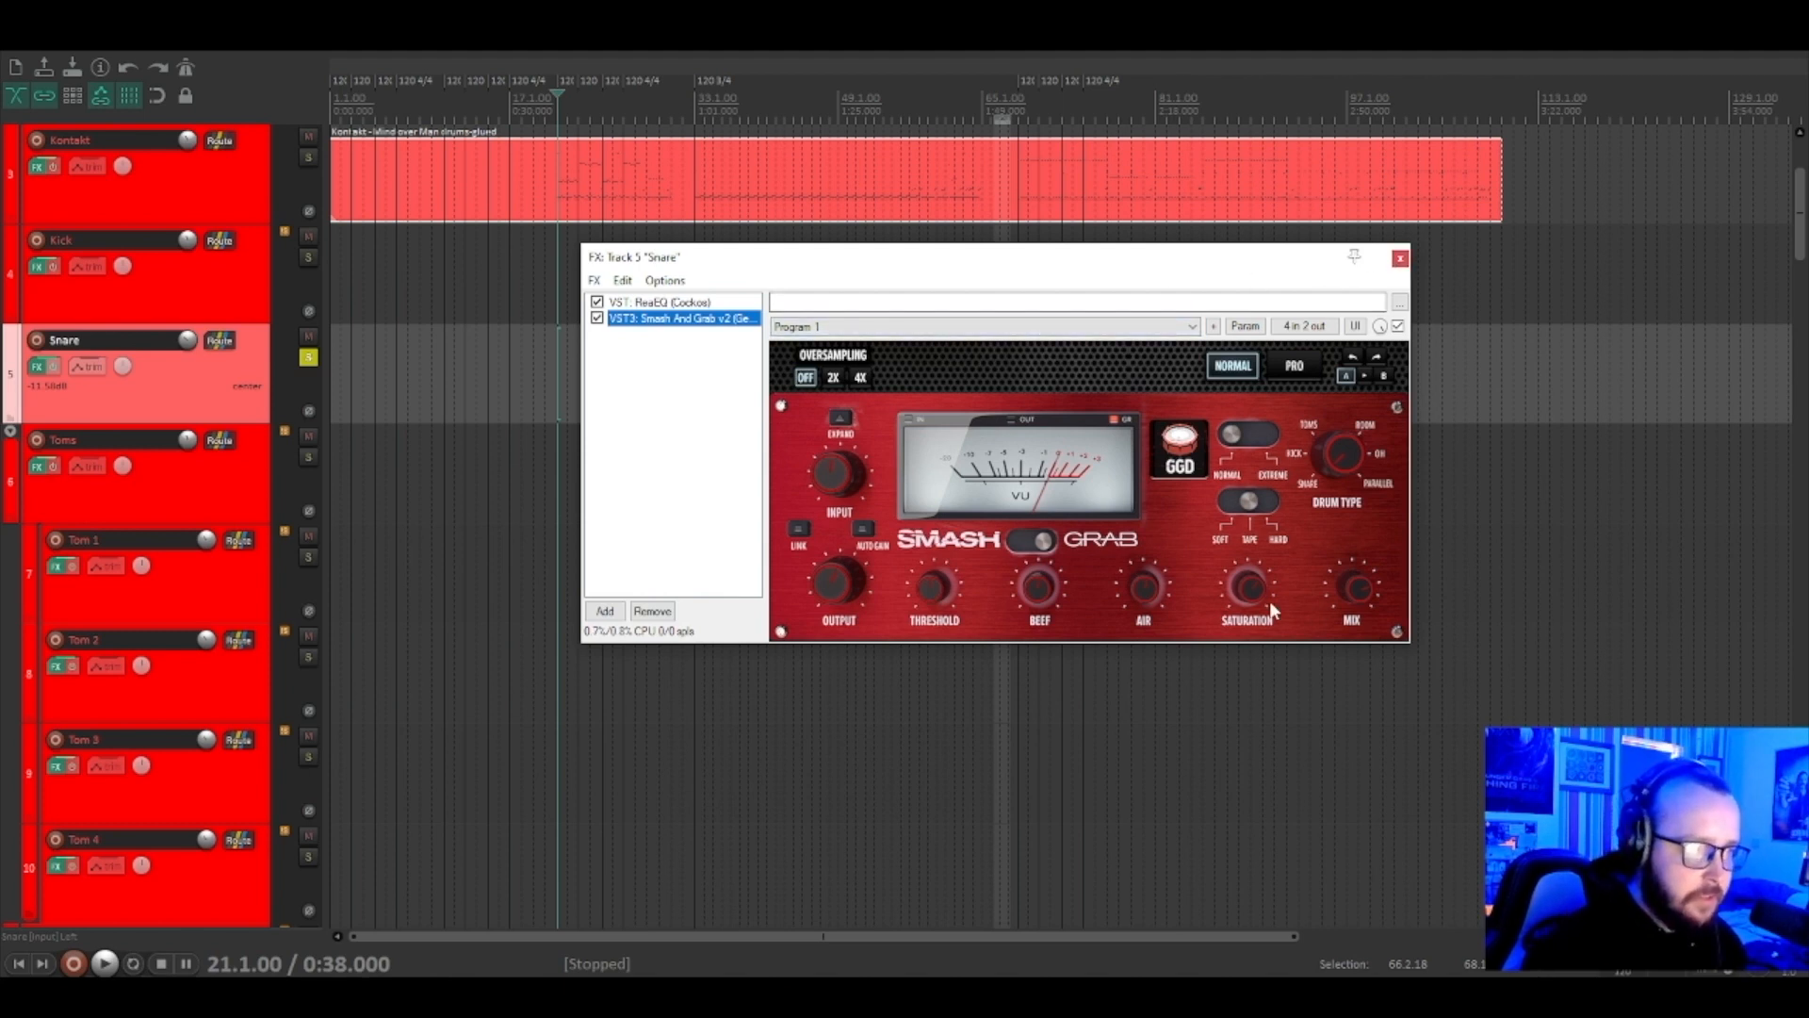
Check the Saturation and Threshold settings of the Snare's Smash And Grab v2, and play the snare with both effects active.
{"action": "left_click_drag", "start_coordinate": [1247, 590], "coordinate": [1312, 380]}
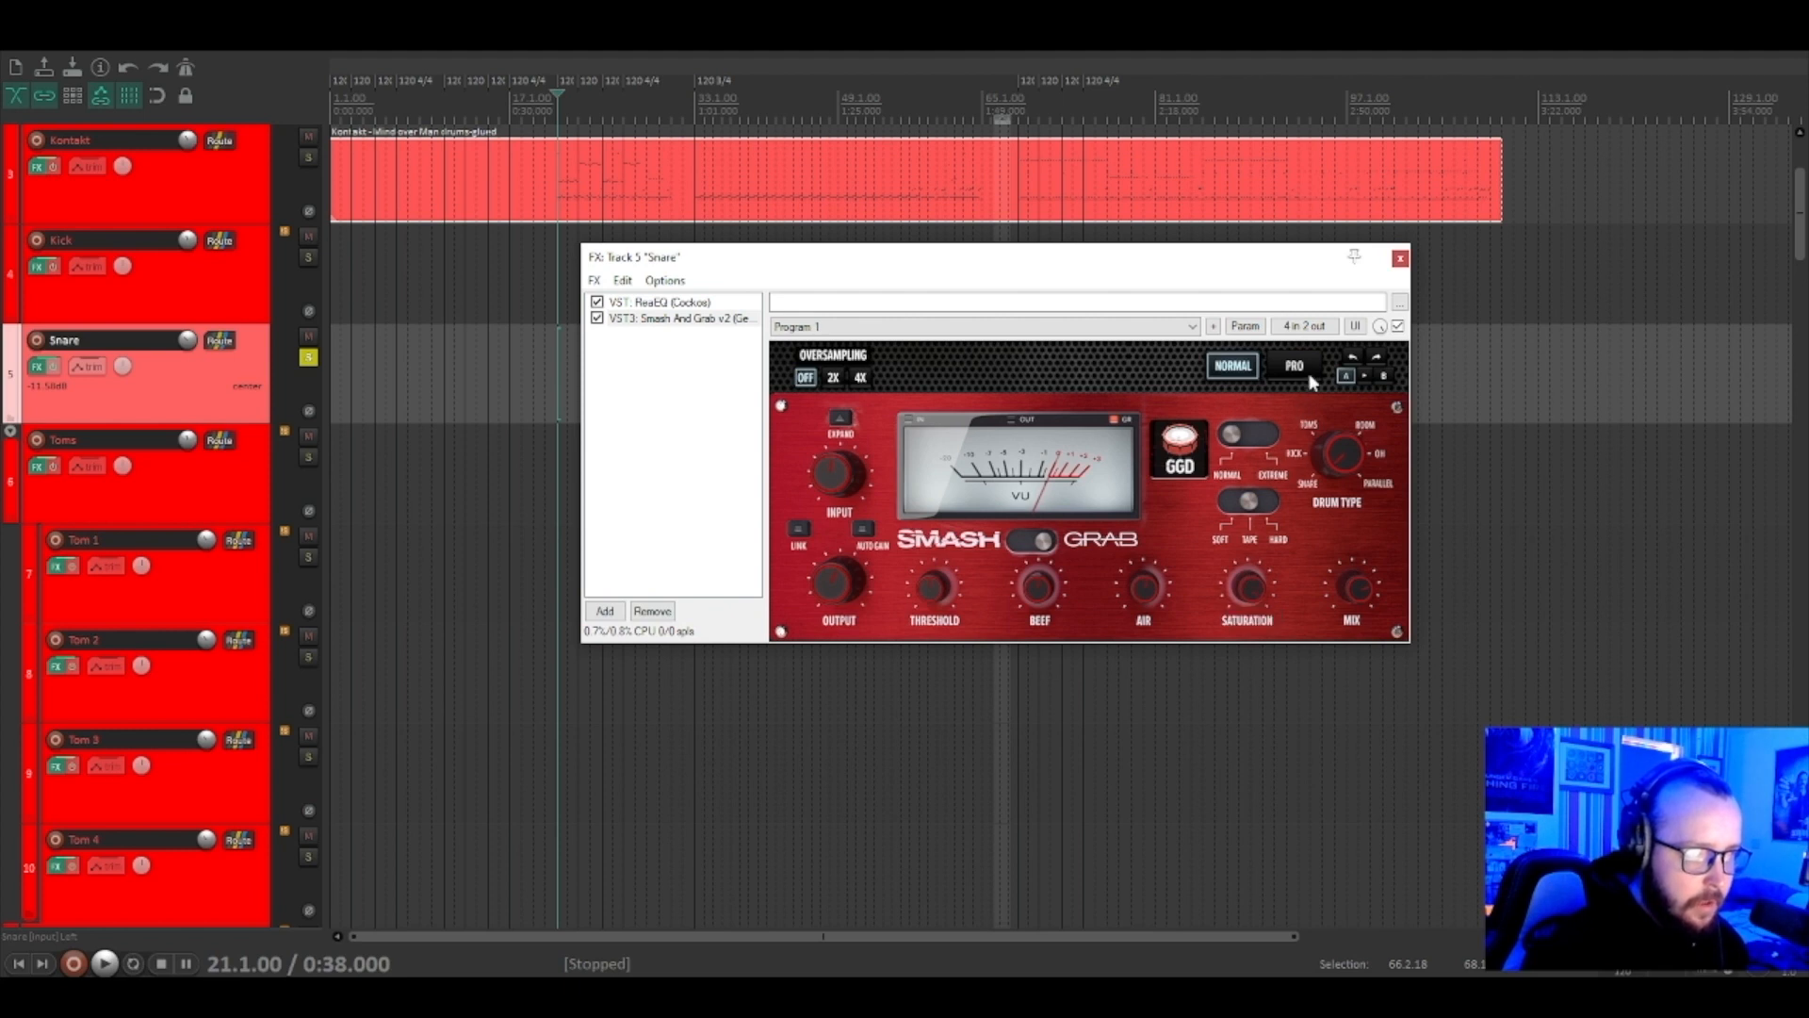
{"action": "left_click_drag", "start_coordinate": [936, 619], "coordinate": [931, 652]}
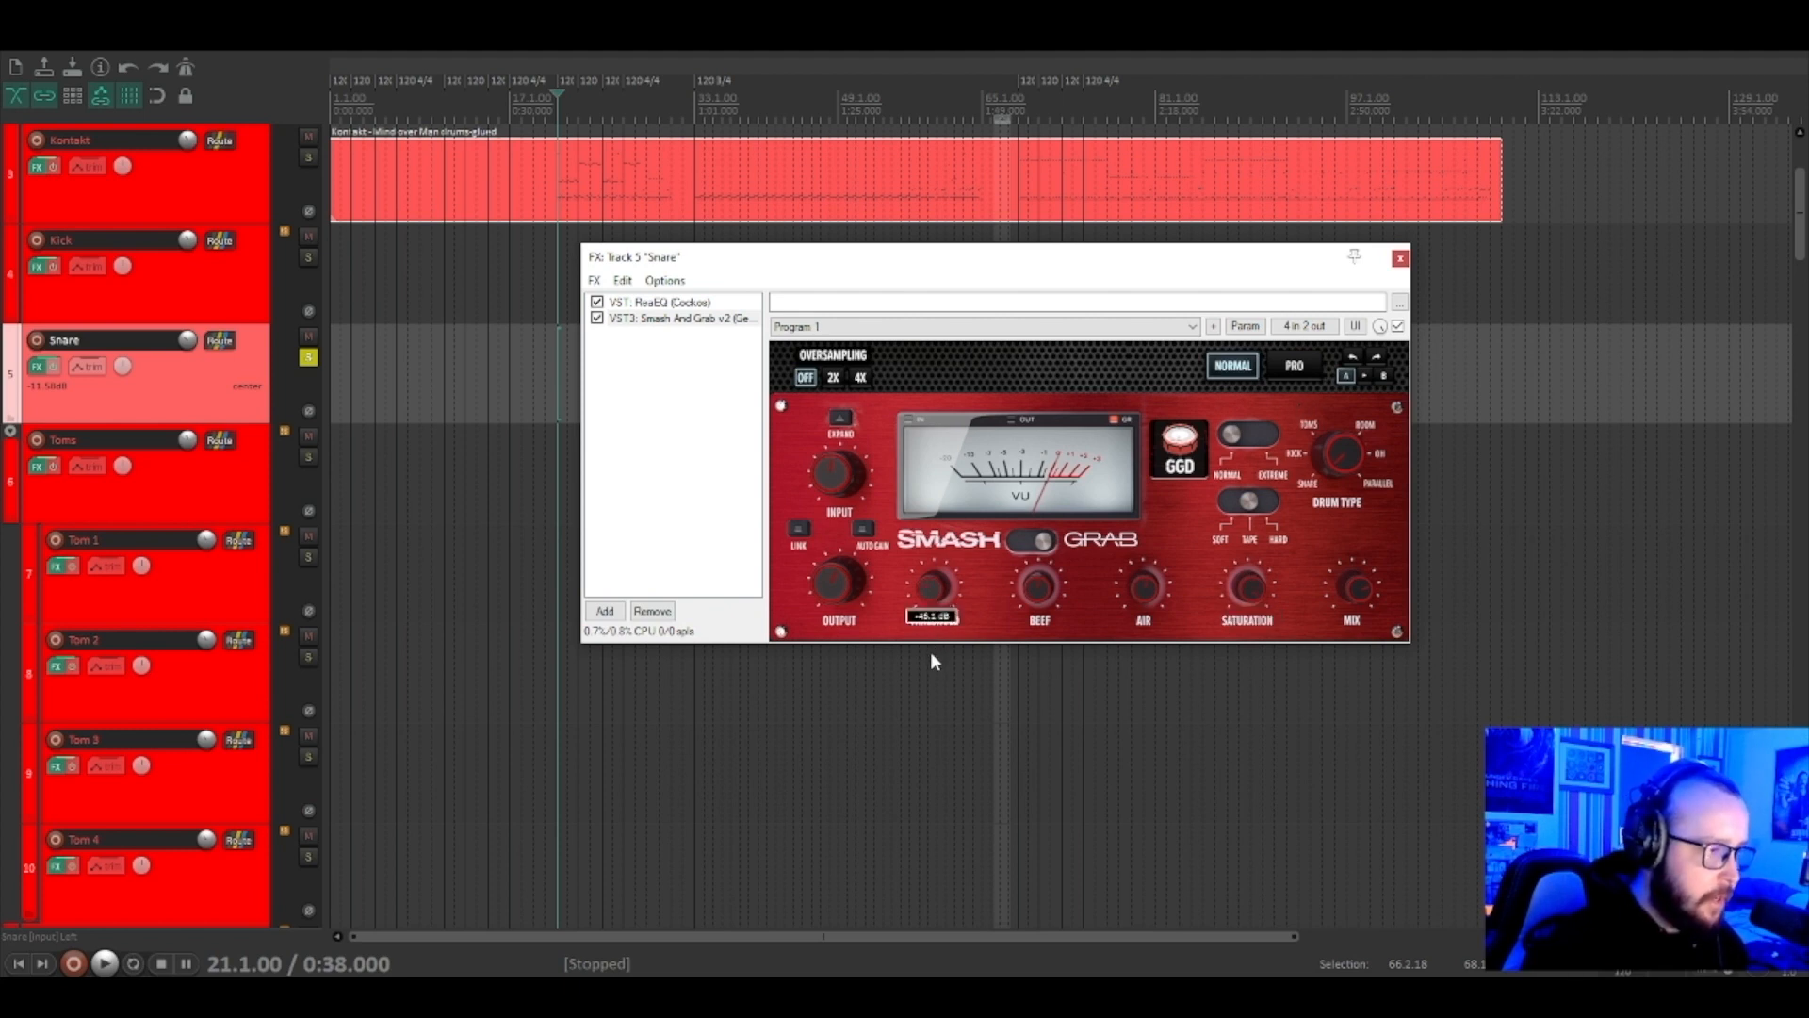
{"action": "left_click", "coordinate": [714, 471]}
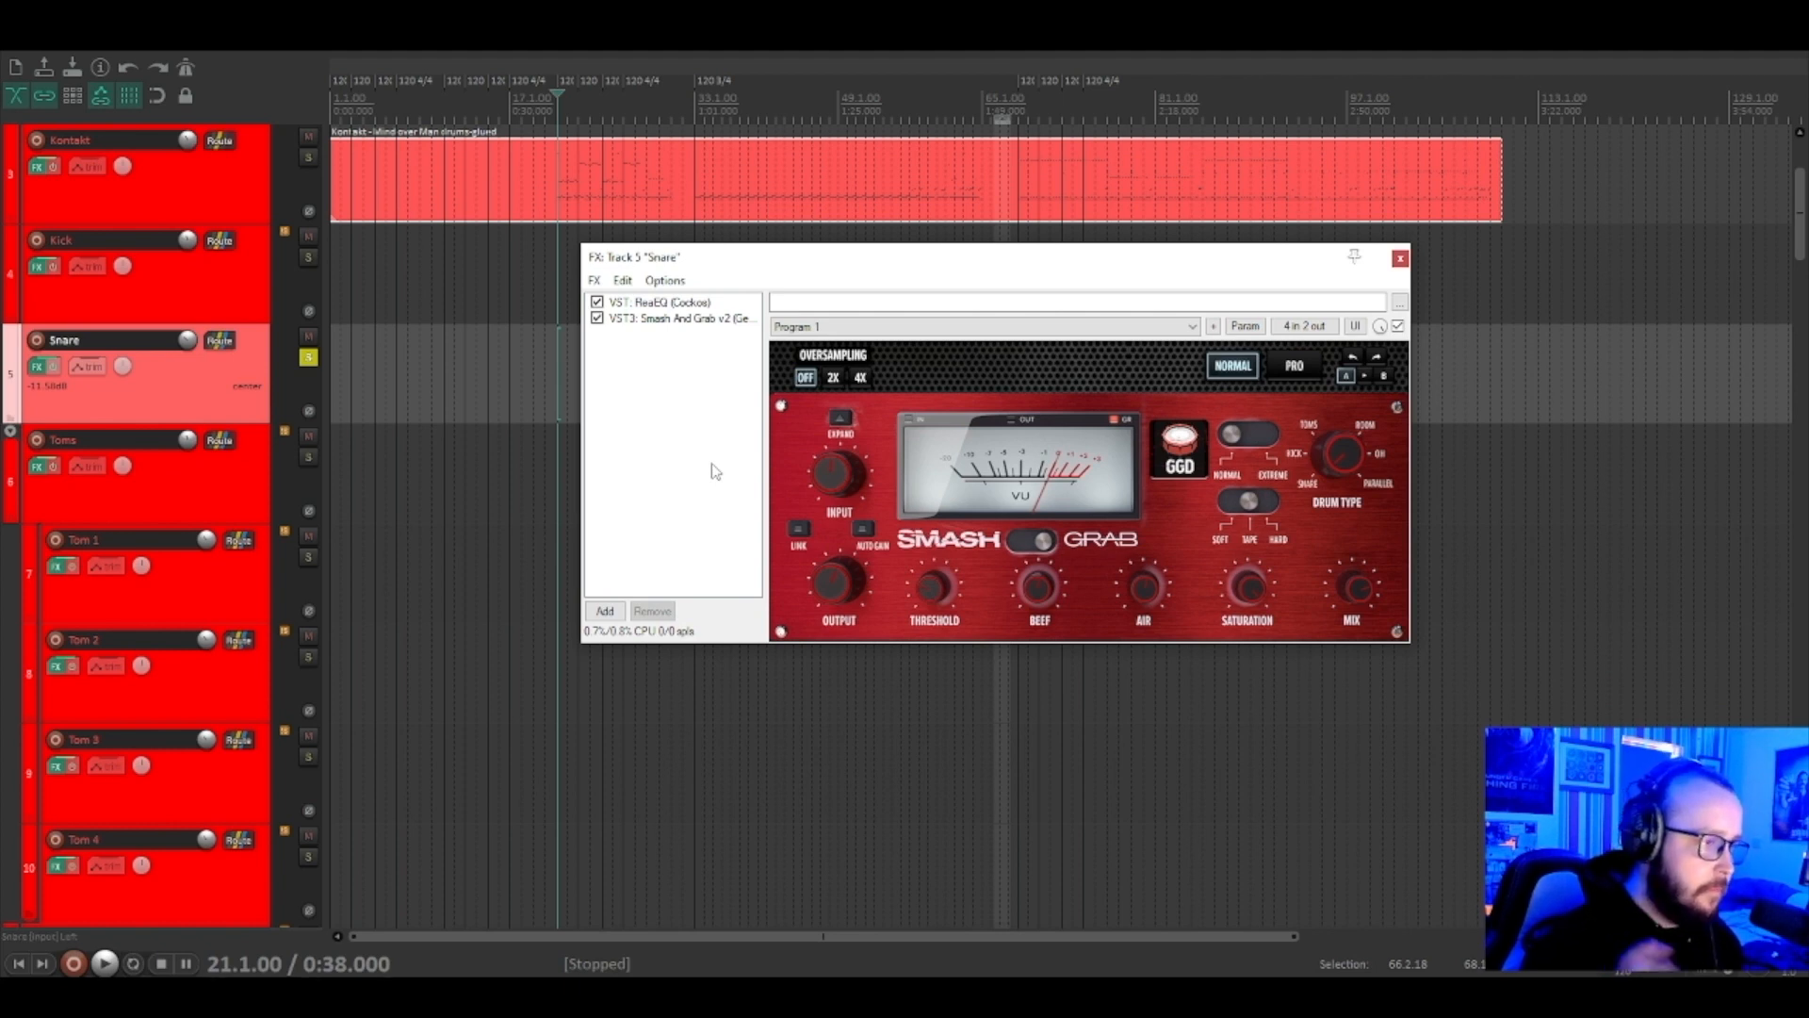
{"action": "key", "text": "space"}
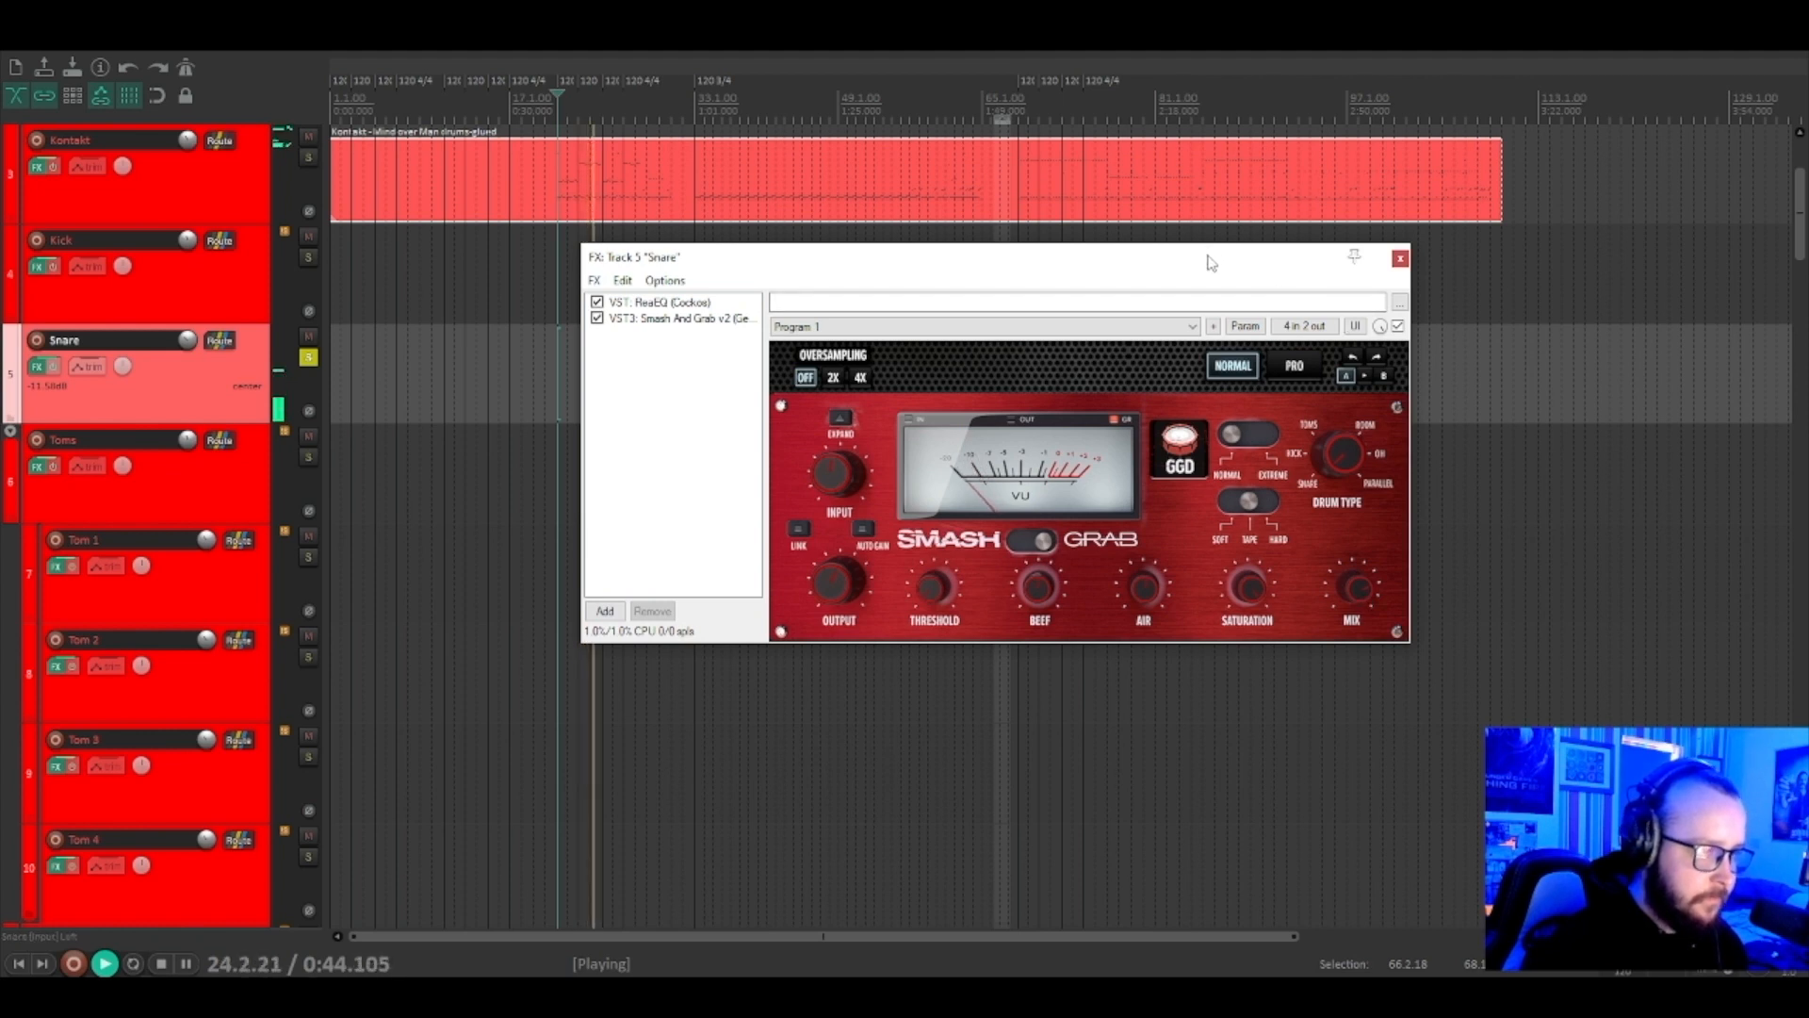
{"action": "key", "text": "space"}
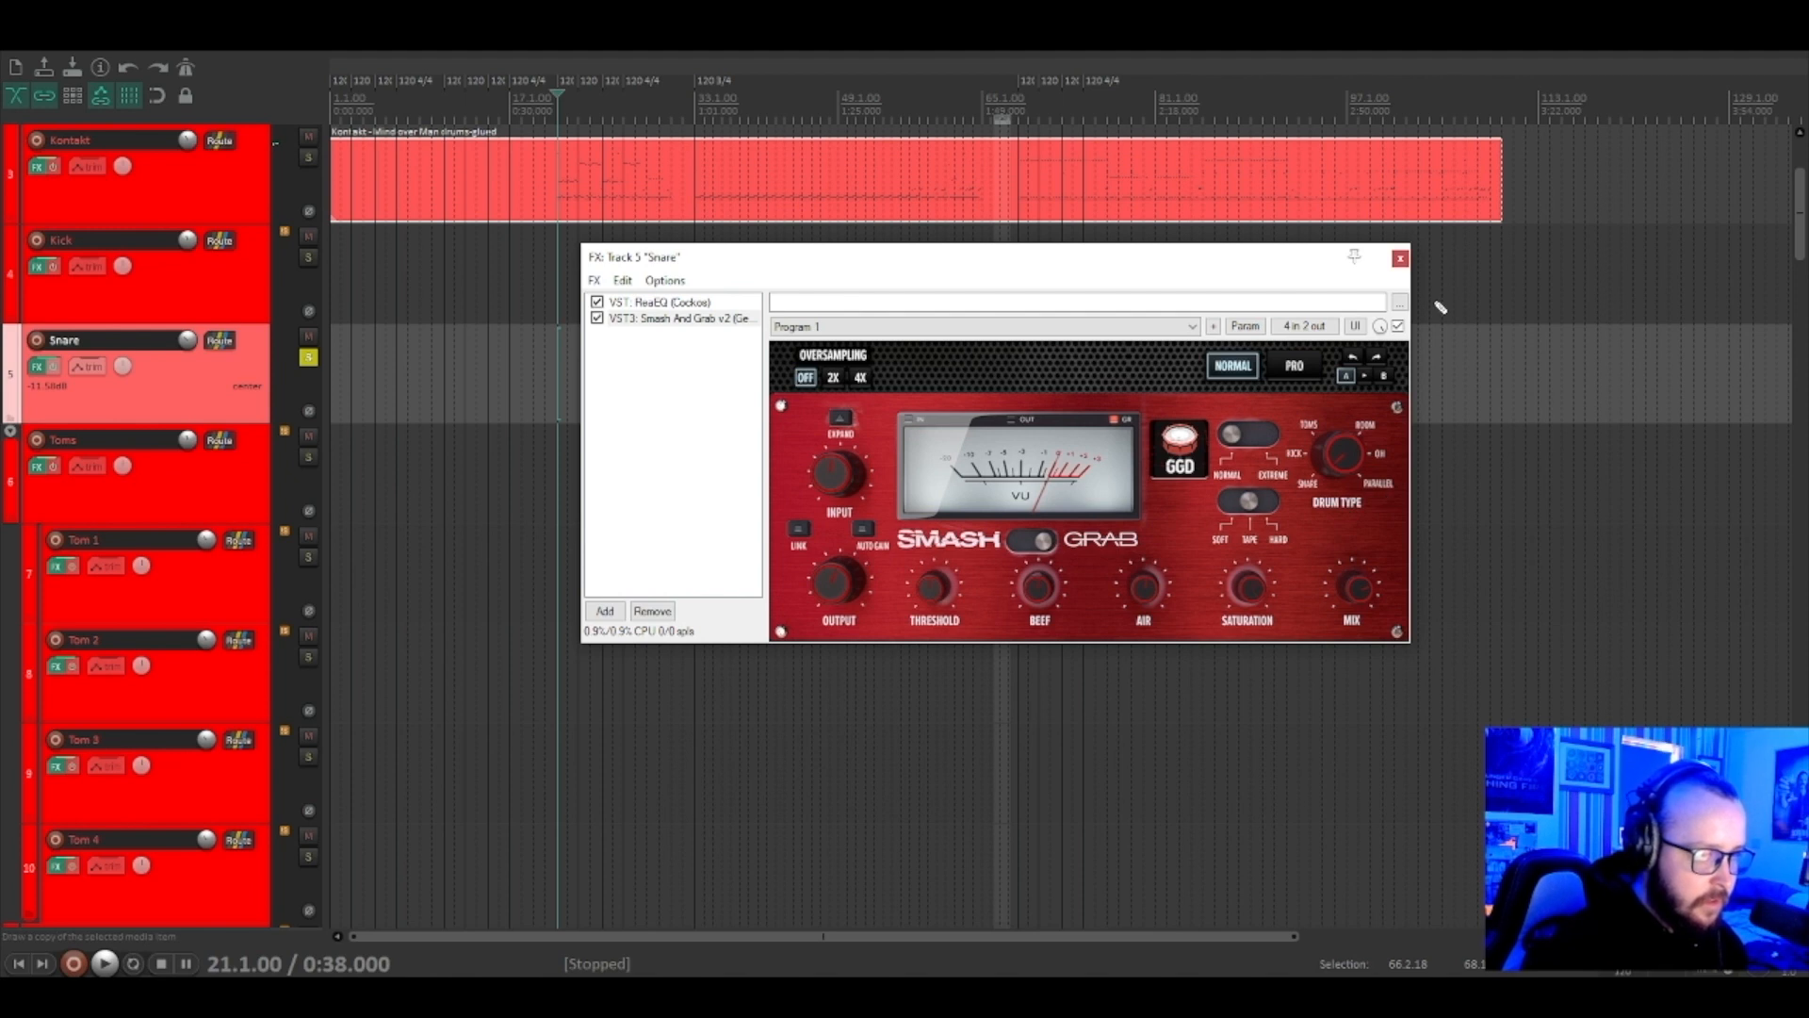
Close the Snare's effects window and solo the Toms folder track in place of the snare.
{"action": "left_click", "coordinate": [1400, 260]}
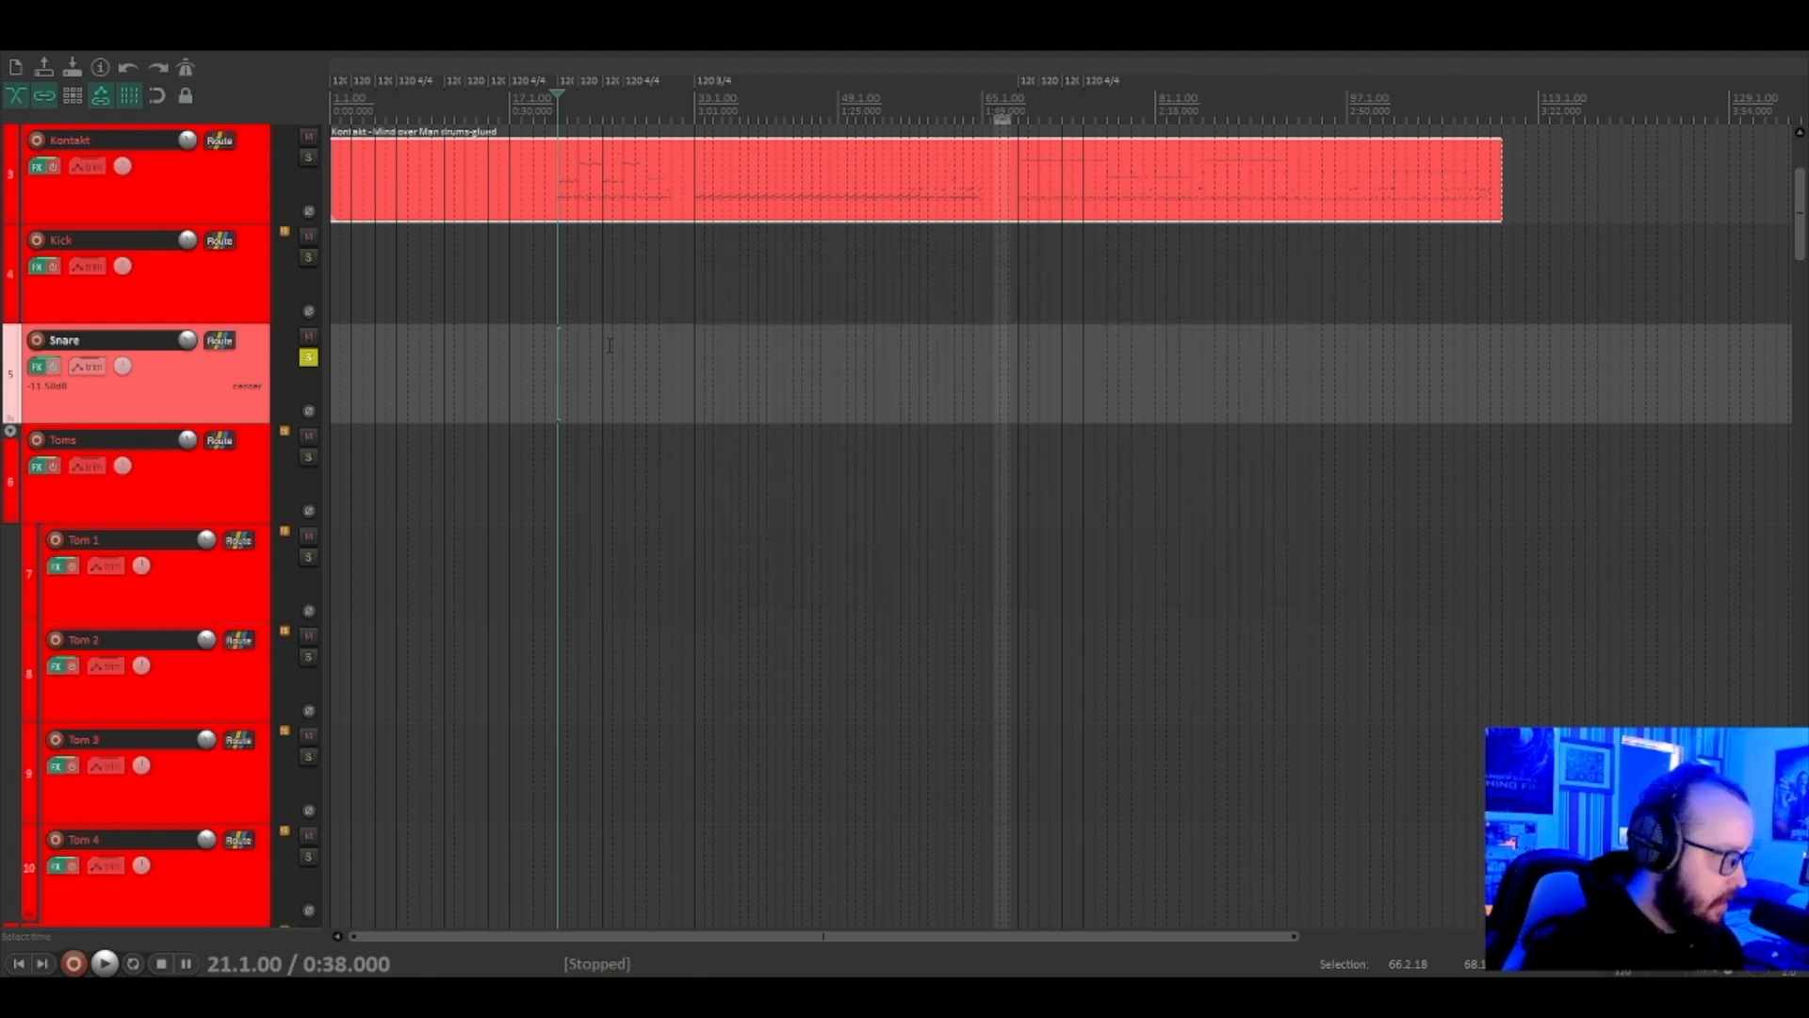
{"action": "left_click", "coordinate": [308, 356]}
{"action": "left_click", "coordinate": [252, 480]}
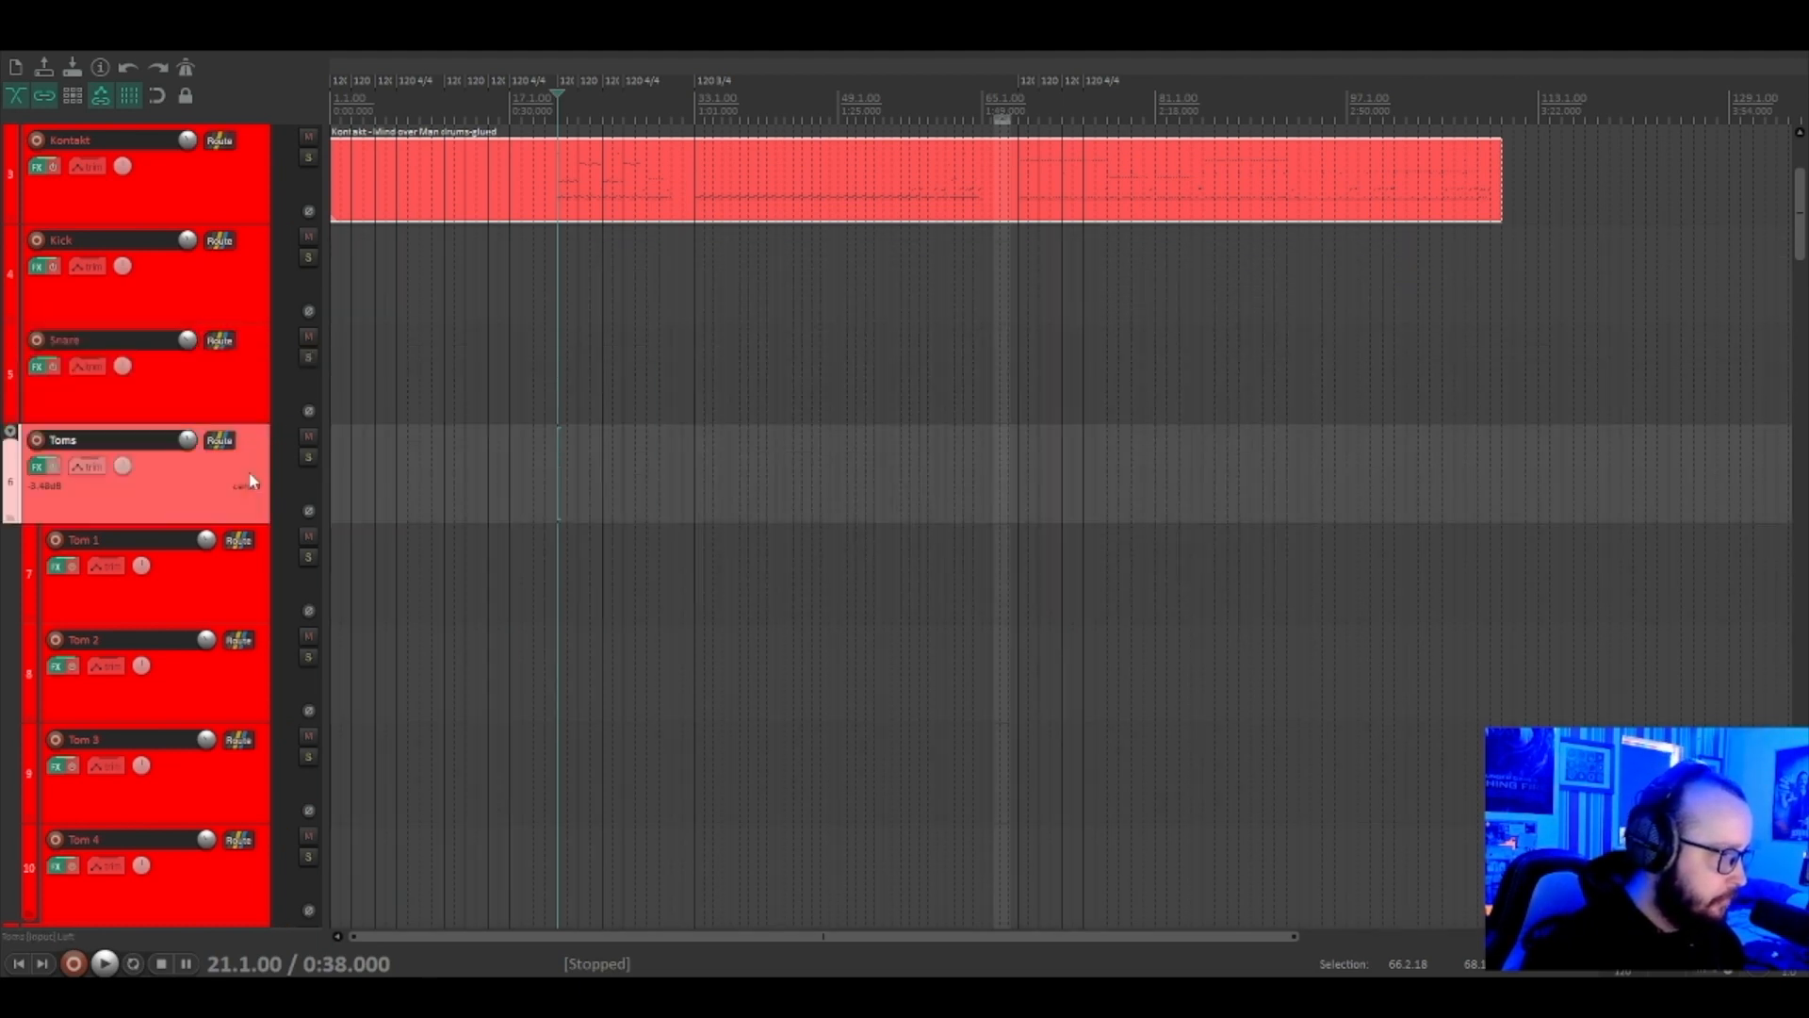
{"action": "scroll", "coordinate": [304, 488], "scroll_direction": "down", "scroll_amount": 2}
{"action": "left_click", "coordinate": [308, 257]}
Open the Toms folder's effects chain and examine its ReaEQ curve with the low-mid cut and high-frequency boost.
{"action": "left_click", "coordinate": [55, 269]}
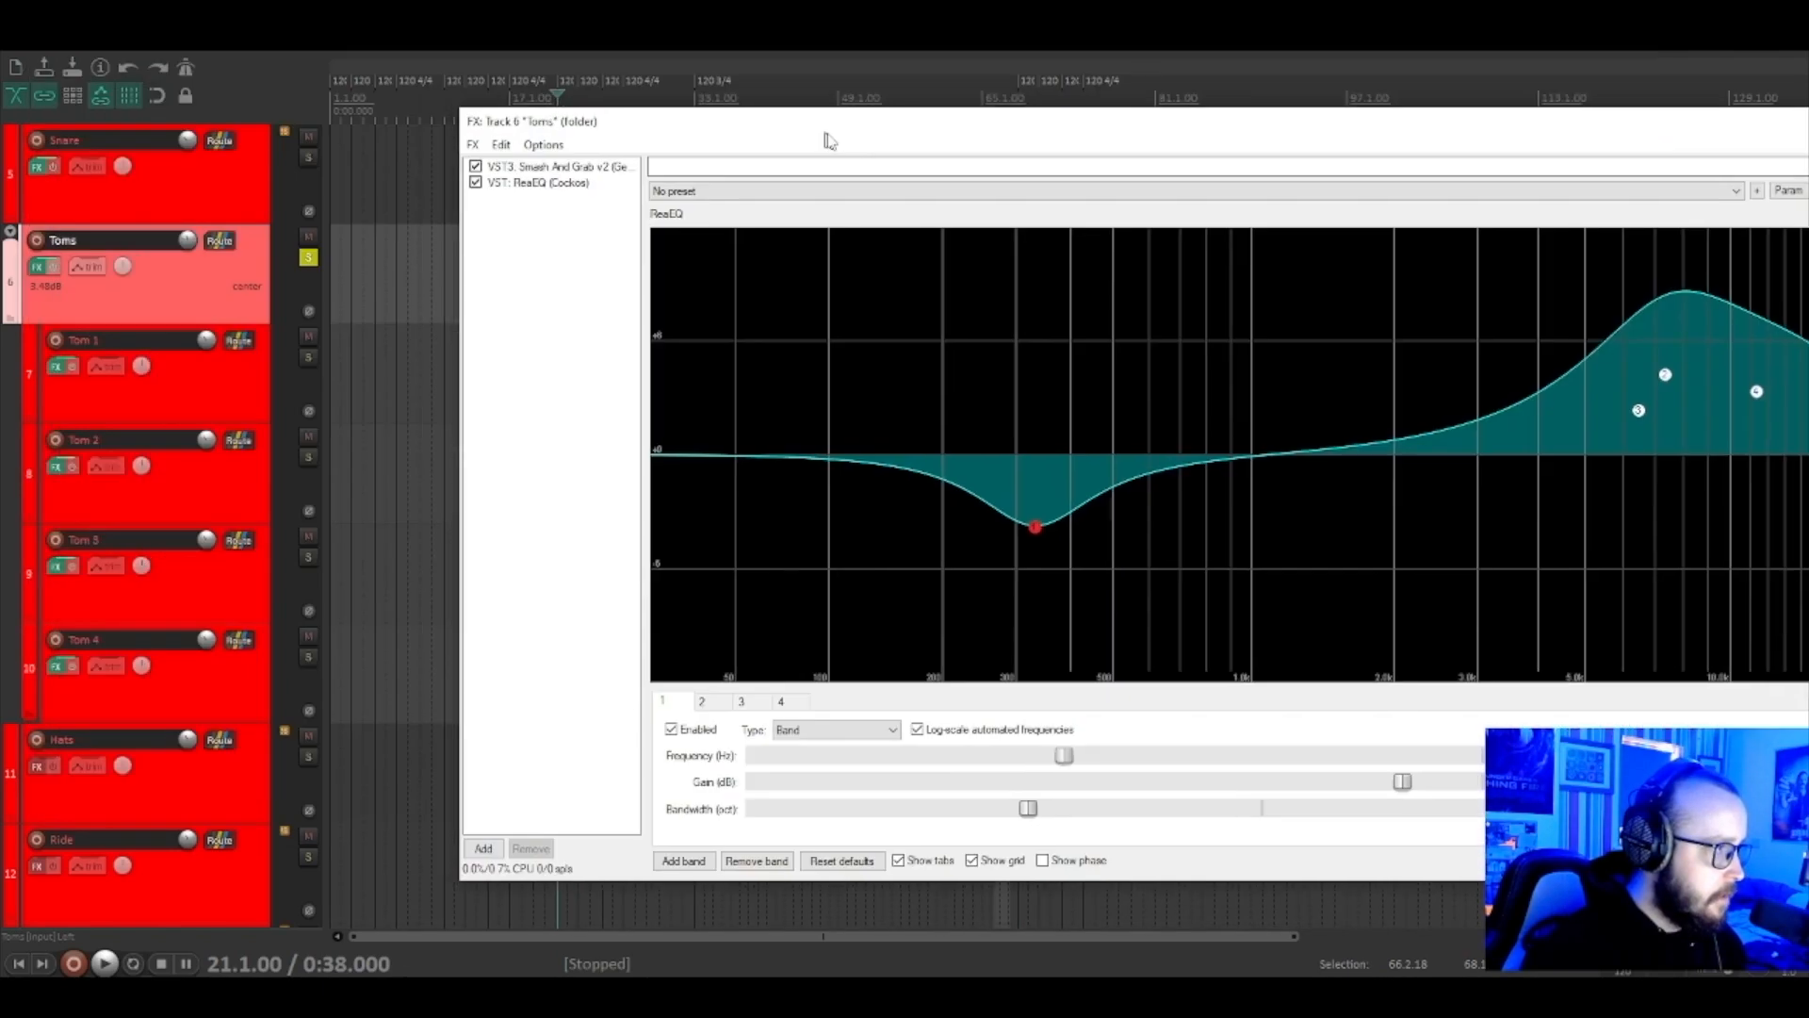
{"action": "left_click_drag", "start_coordinate": [828, 140], "coordinate": [565, 109]}
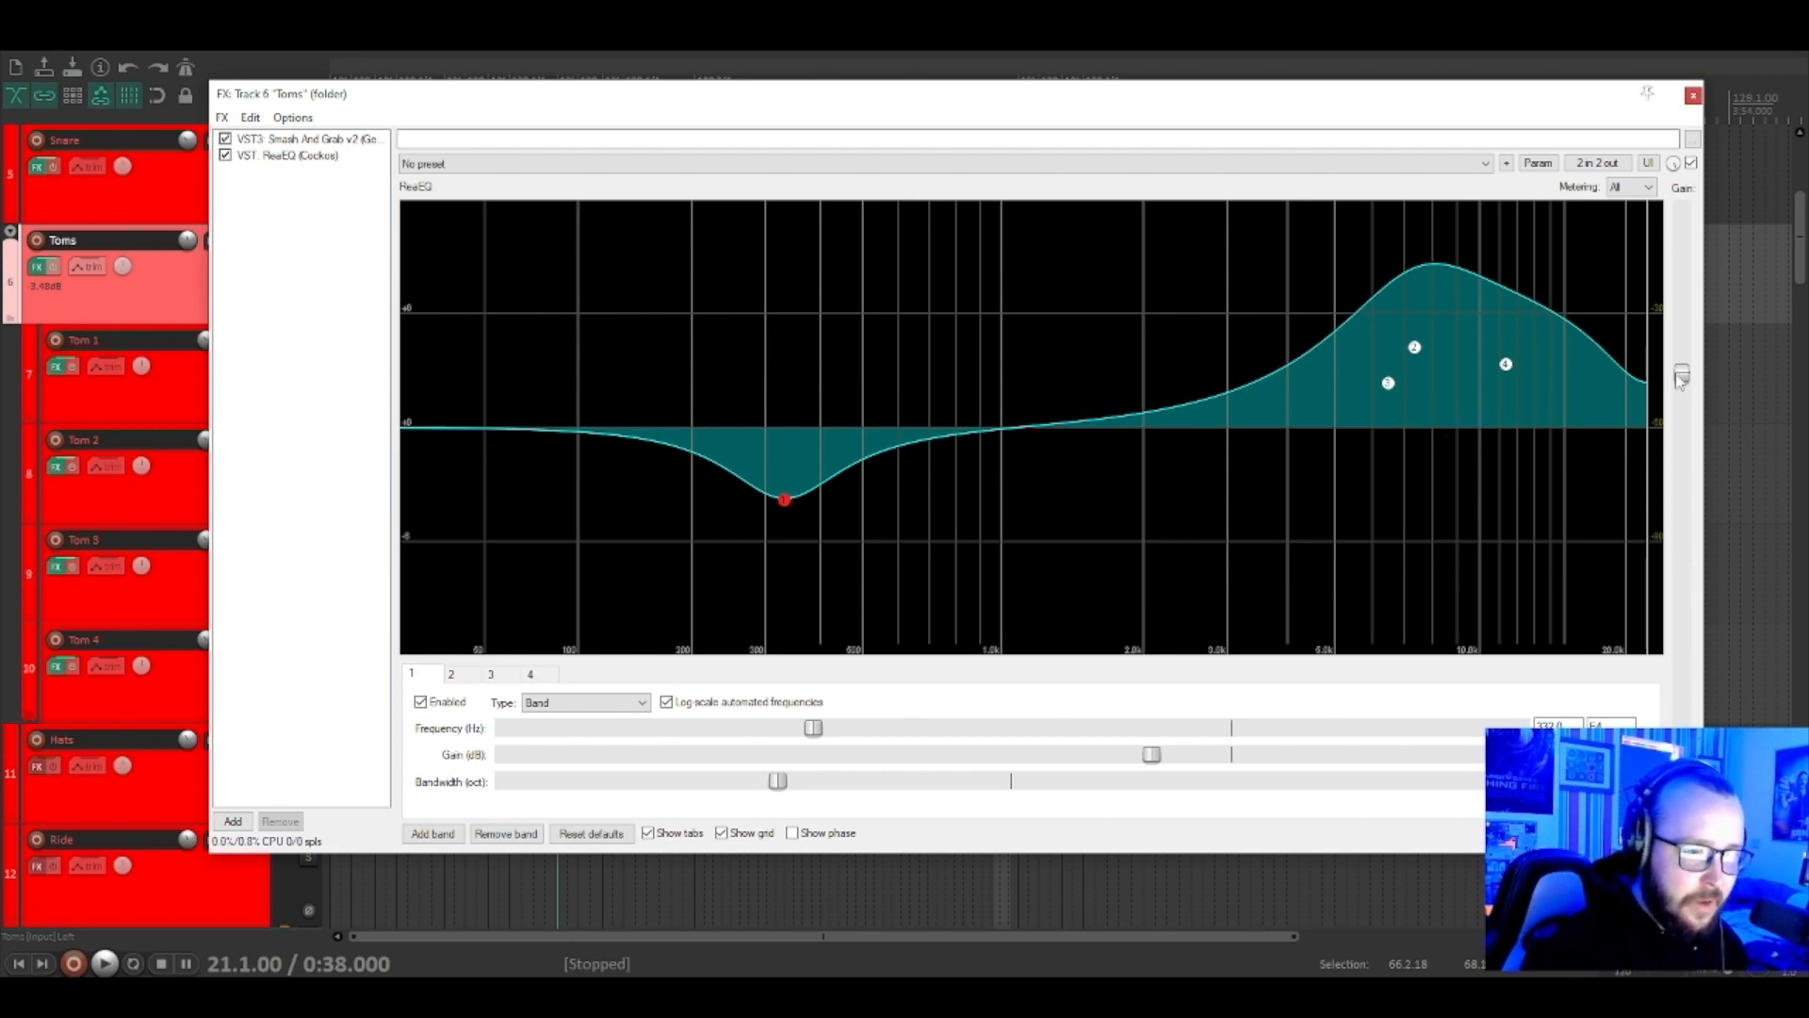
{"action": "left_click_drag", "start_coordinate": [1148, 94], "coordinate": [1240, 86]}
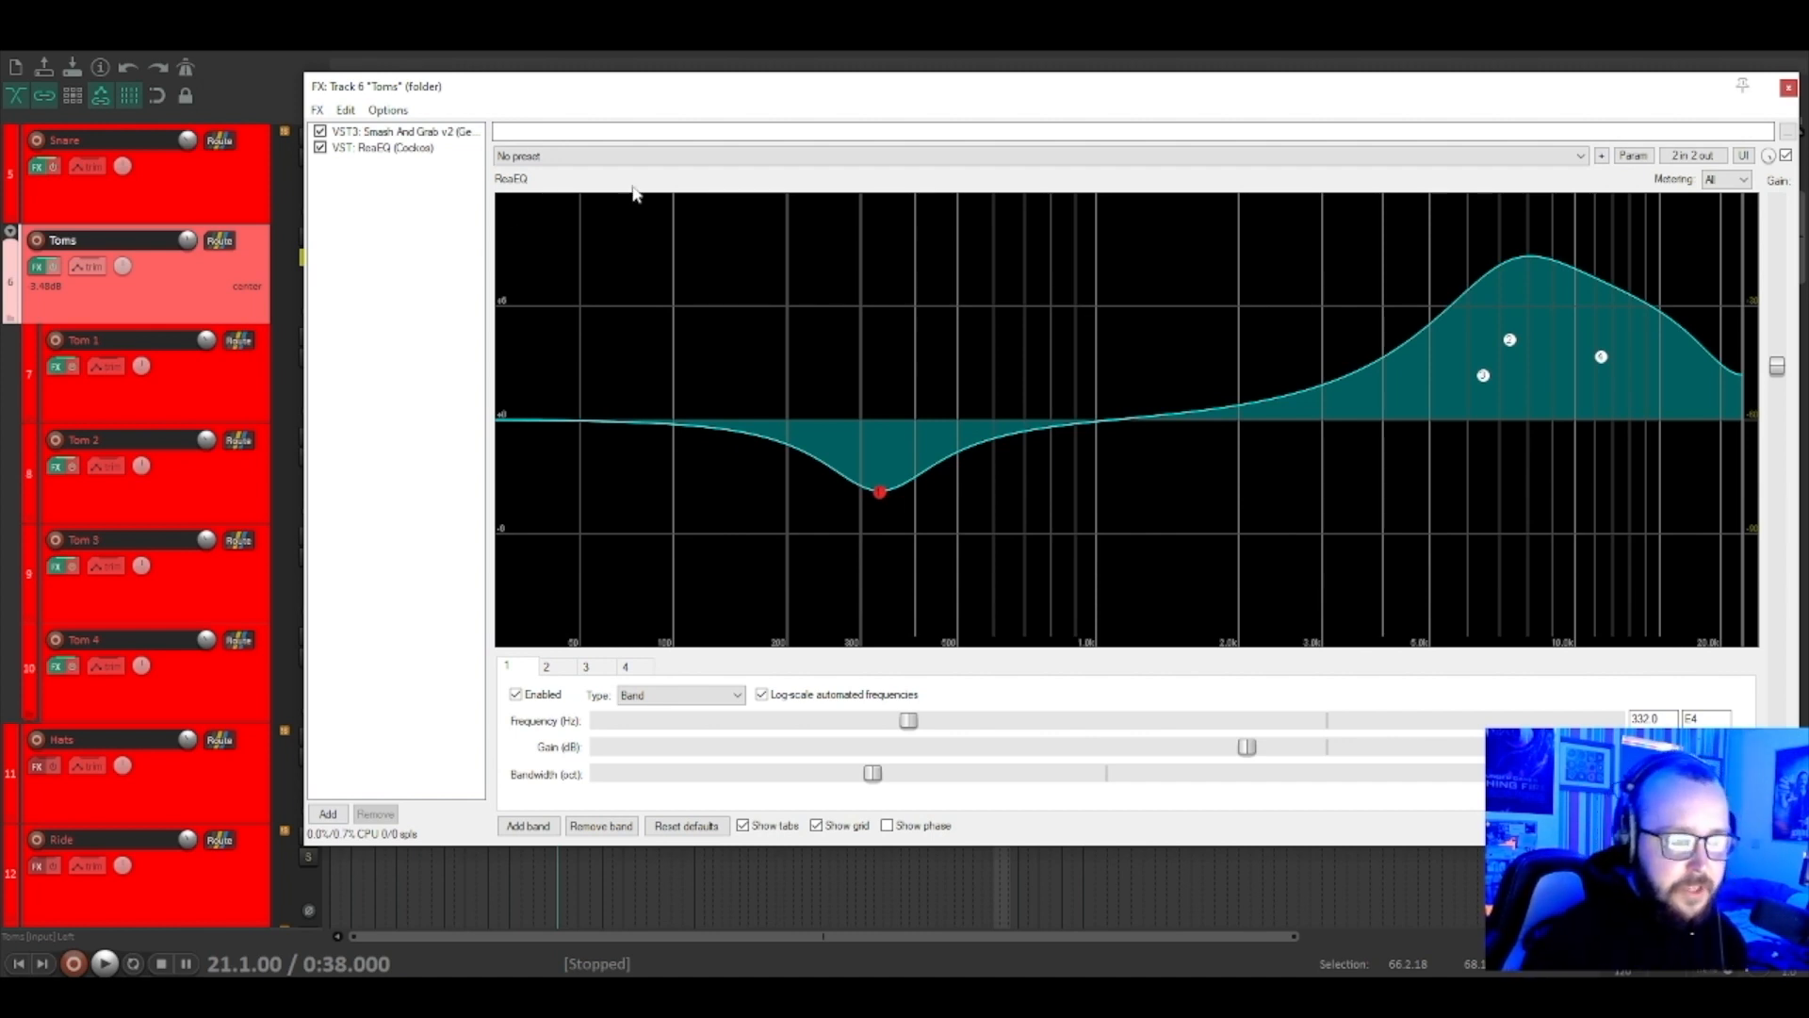
{"action": "left_click_drag", "start_coordinate": [865, 93], "coordinate": [853, 79]}
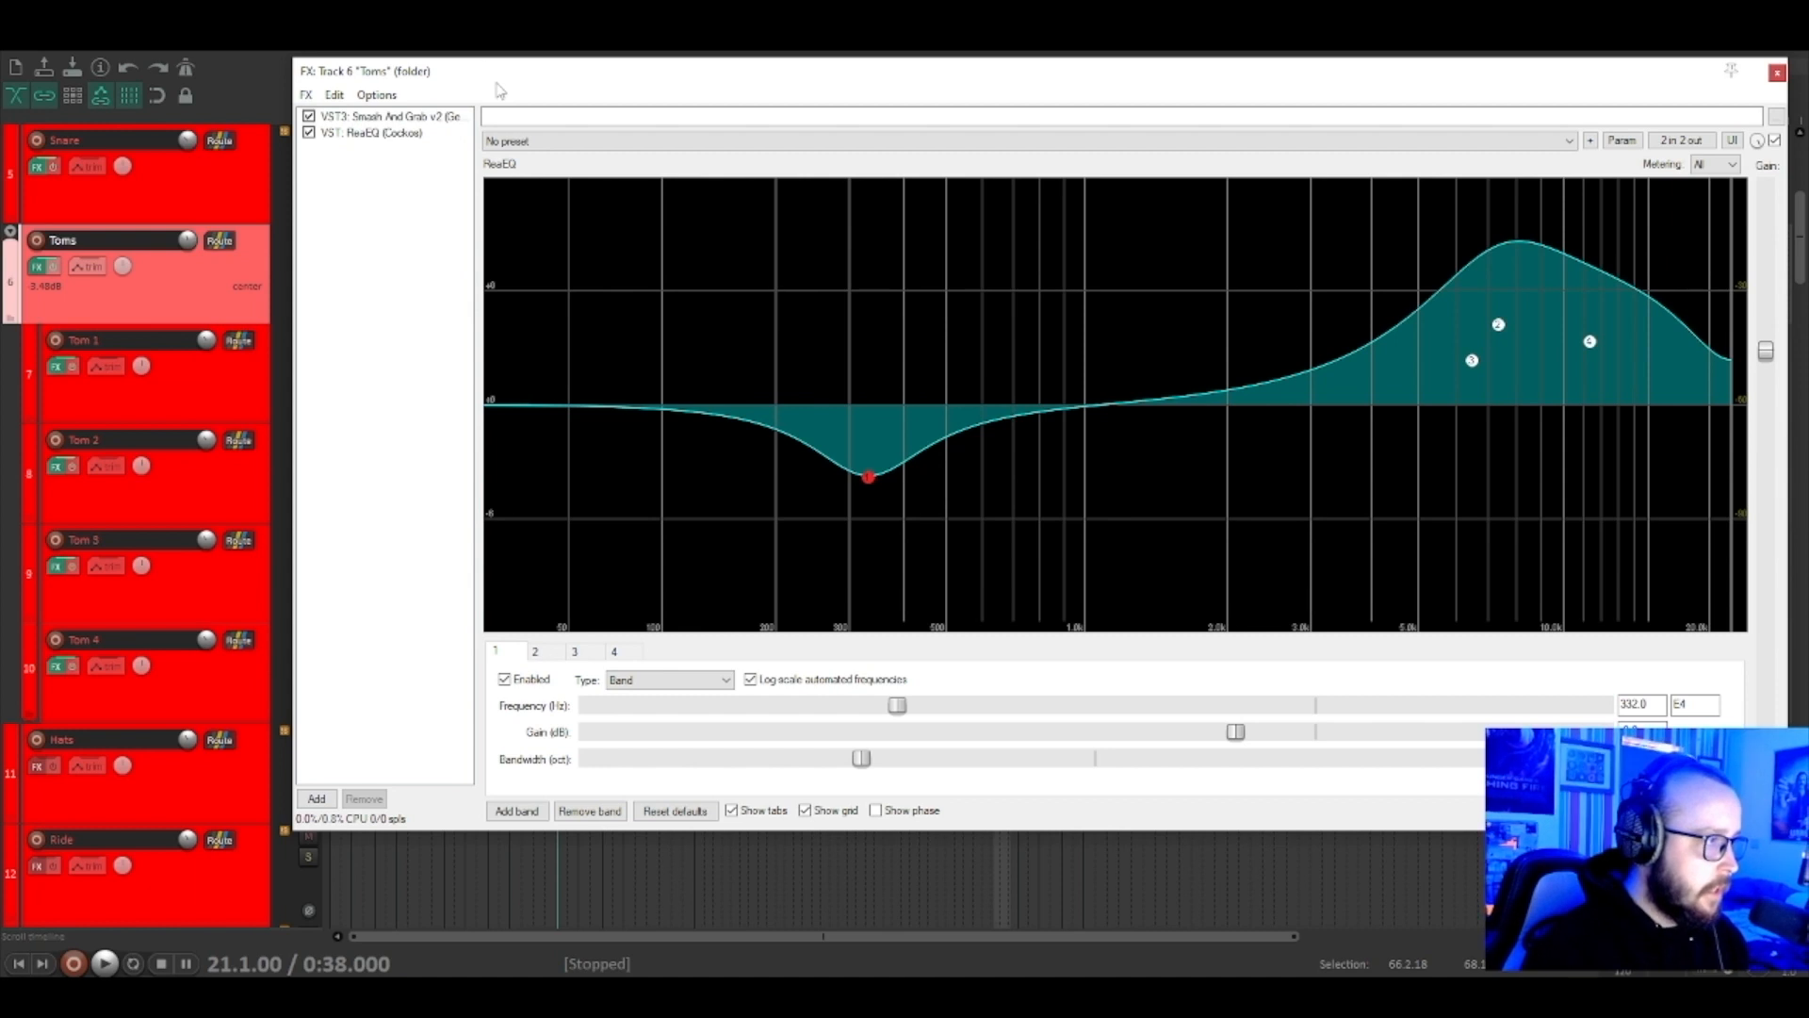
{"action": "left_click_drag", "start_coordinate": [497, 86], "coordinate": [506, 79]}
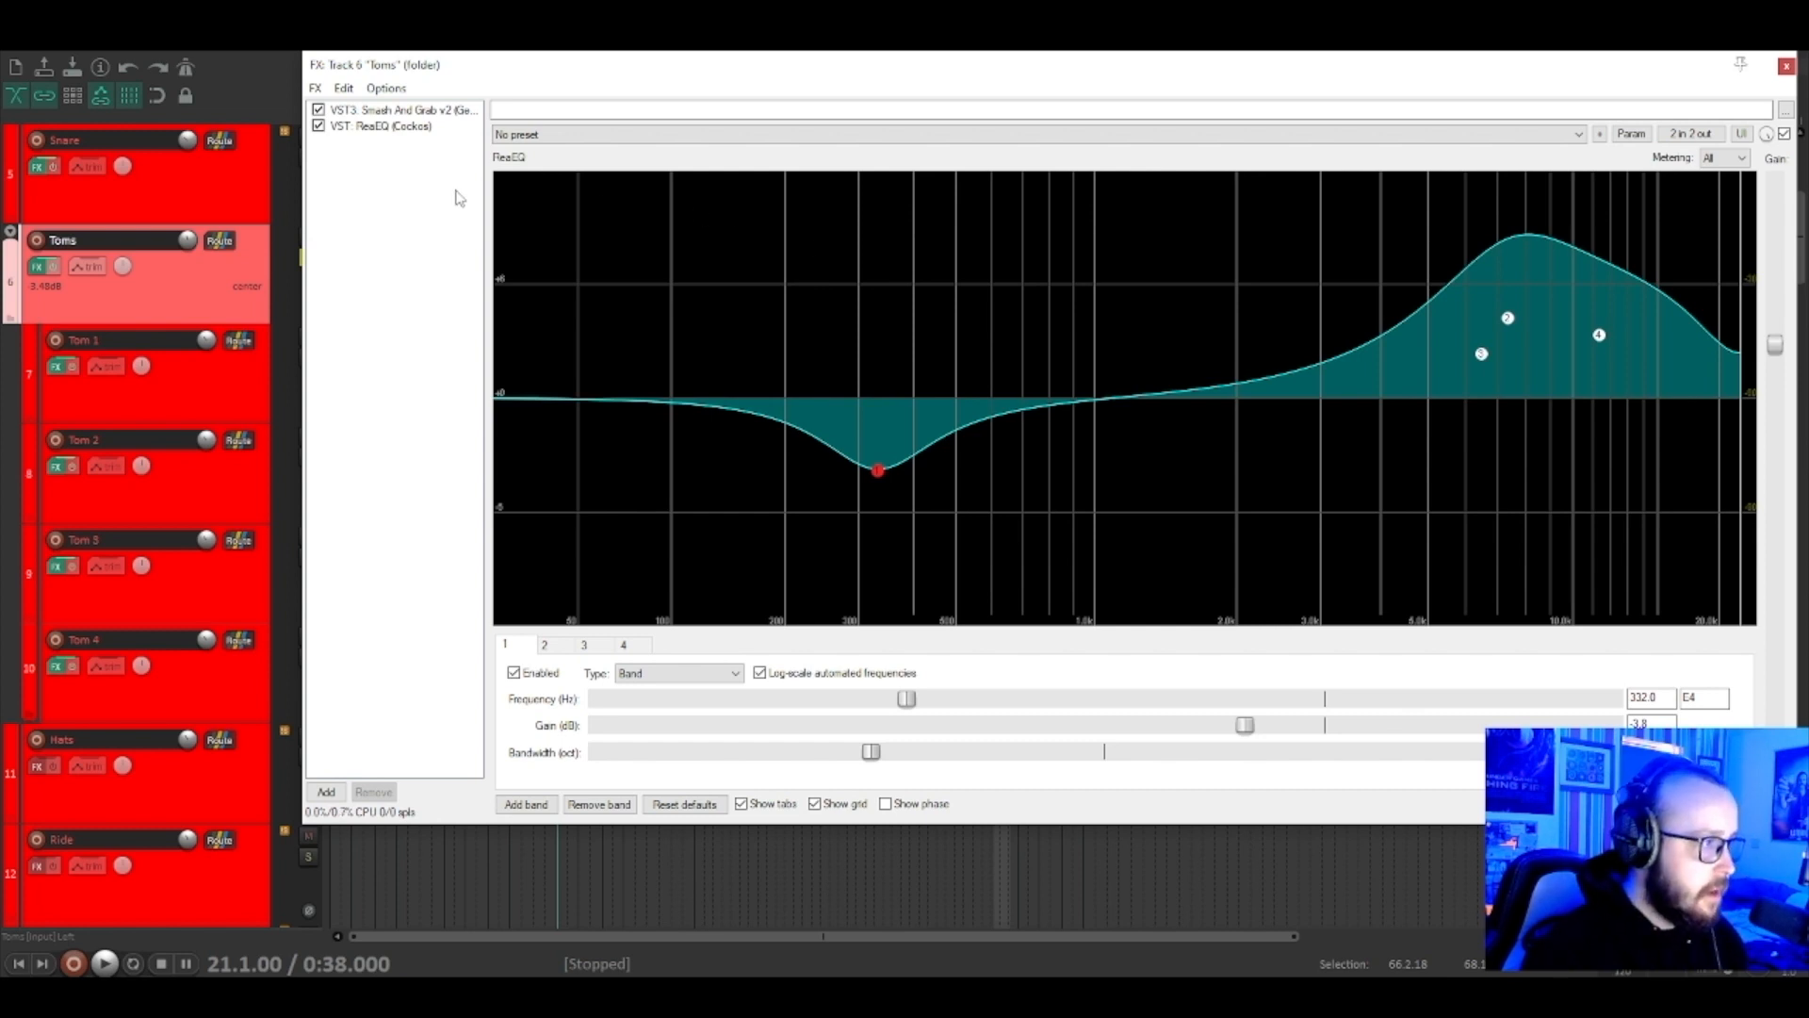
{"action": "left_click", "coordinate": [411, 157]}
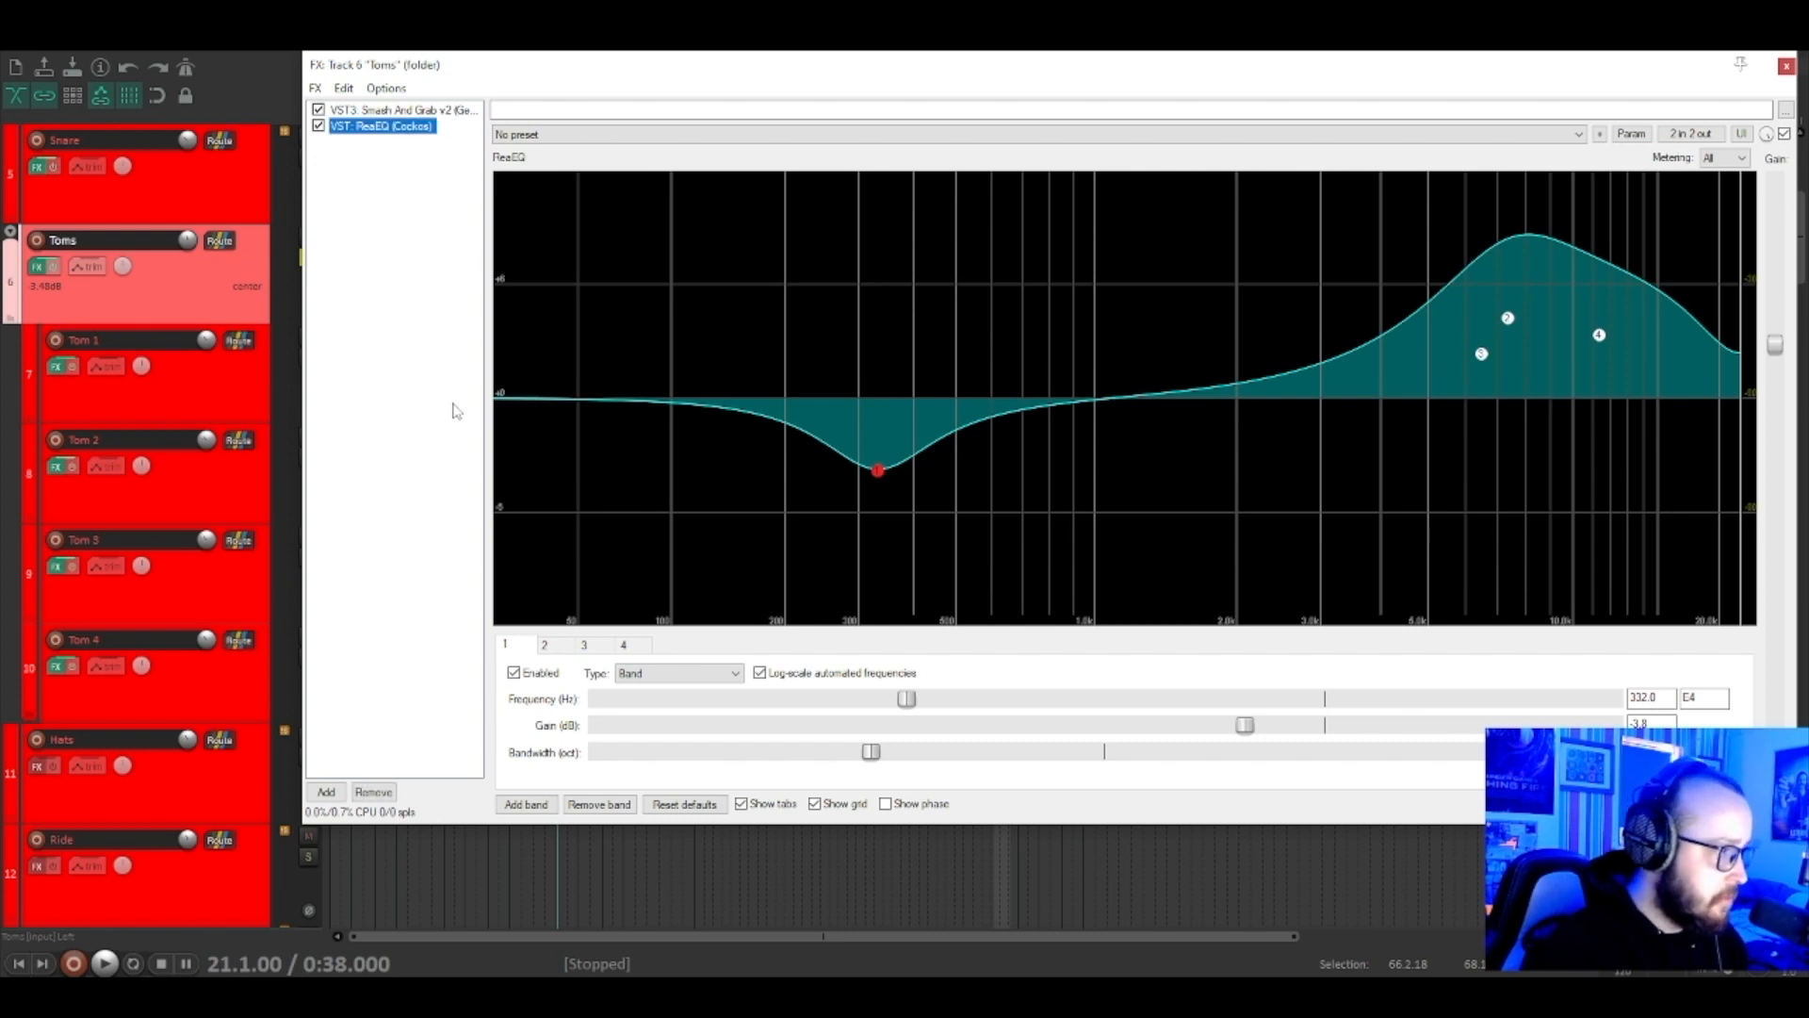
Uncover the timeline behind the Toms effects window and find and play the tom passage around bar 59.
{"action": "left_click_drag", "start_coordinate": [556, 64], "coordinate": [527, 502]}
{"action": "scroll", "coordinate": [209, 260], "scroll_direction": "up", "scroll_amount": 4}
{"action": "scroll", "coordinate": [211, 268], "scroll_direction": "down", "scroll_amount": 2}
{"action": "left_click", "coordinate": [640, 294]}
{"action": "scroll", "coordinate": [640, 294], "scroll_direction": "up", "scroll_amount": 5}
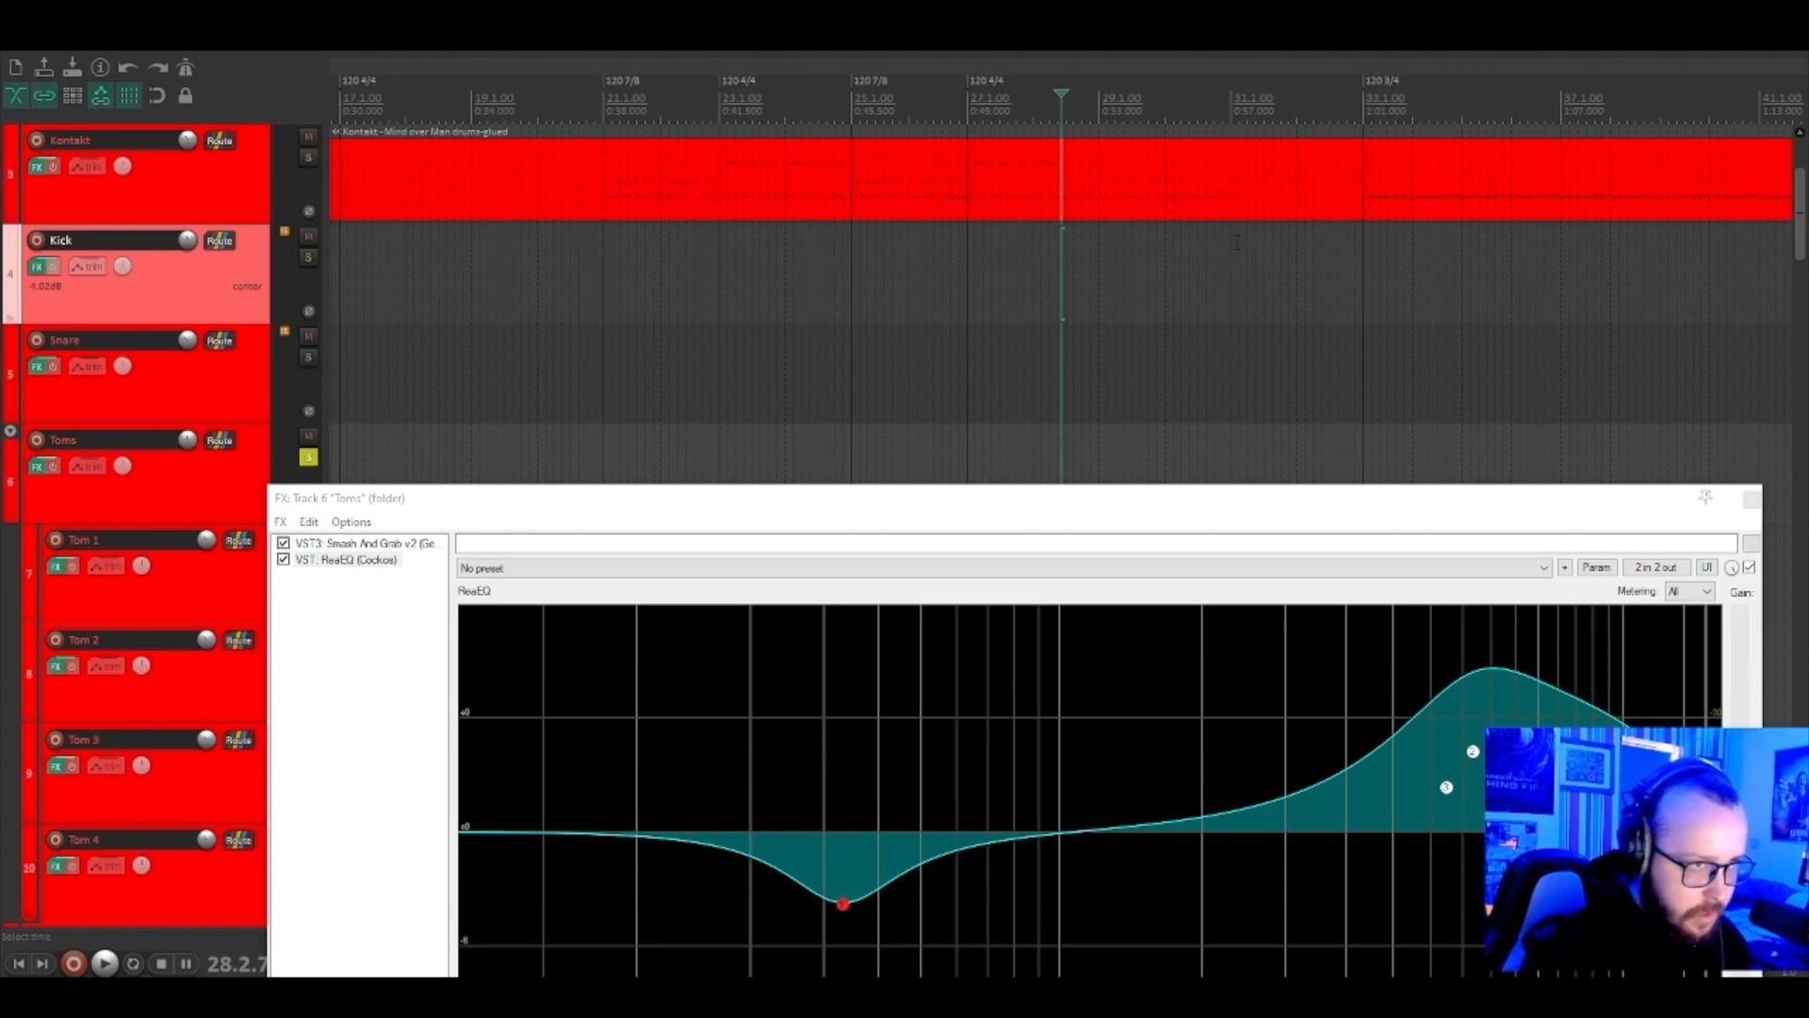
{"action": "scroll", "coordinate": [1230, 243], "scroll_direction": "down", "scroll_amount": 5}
{"action": "left_click", "coordinate": [1205, 253]}
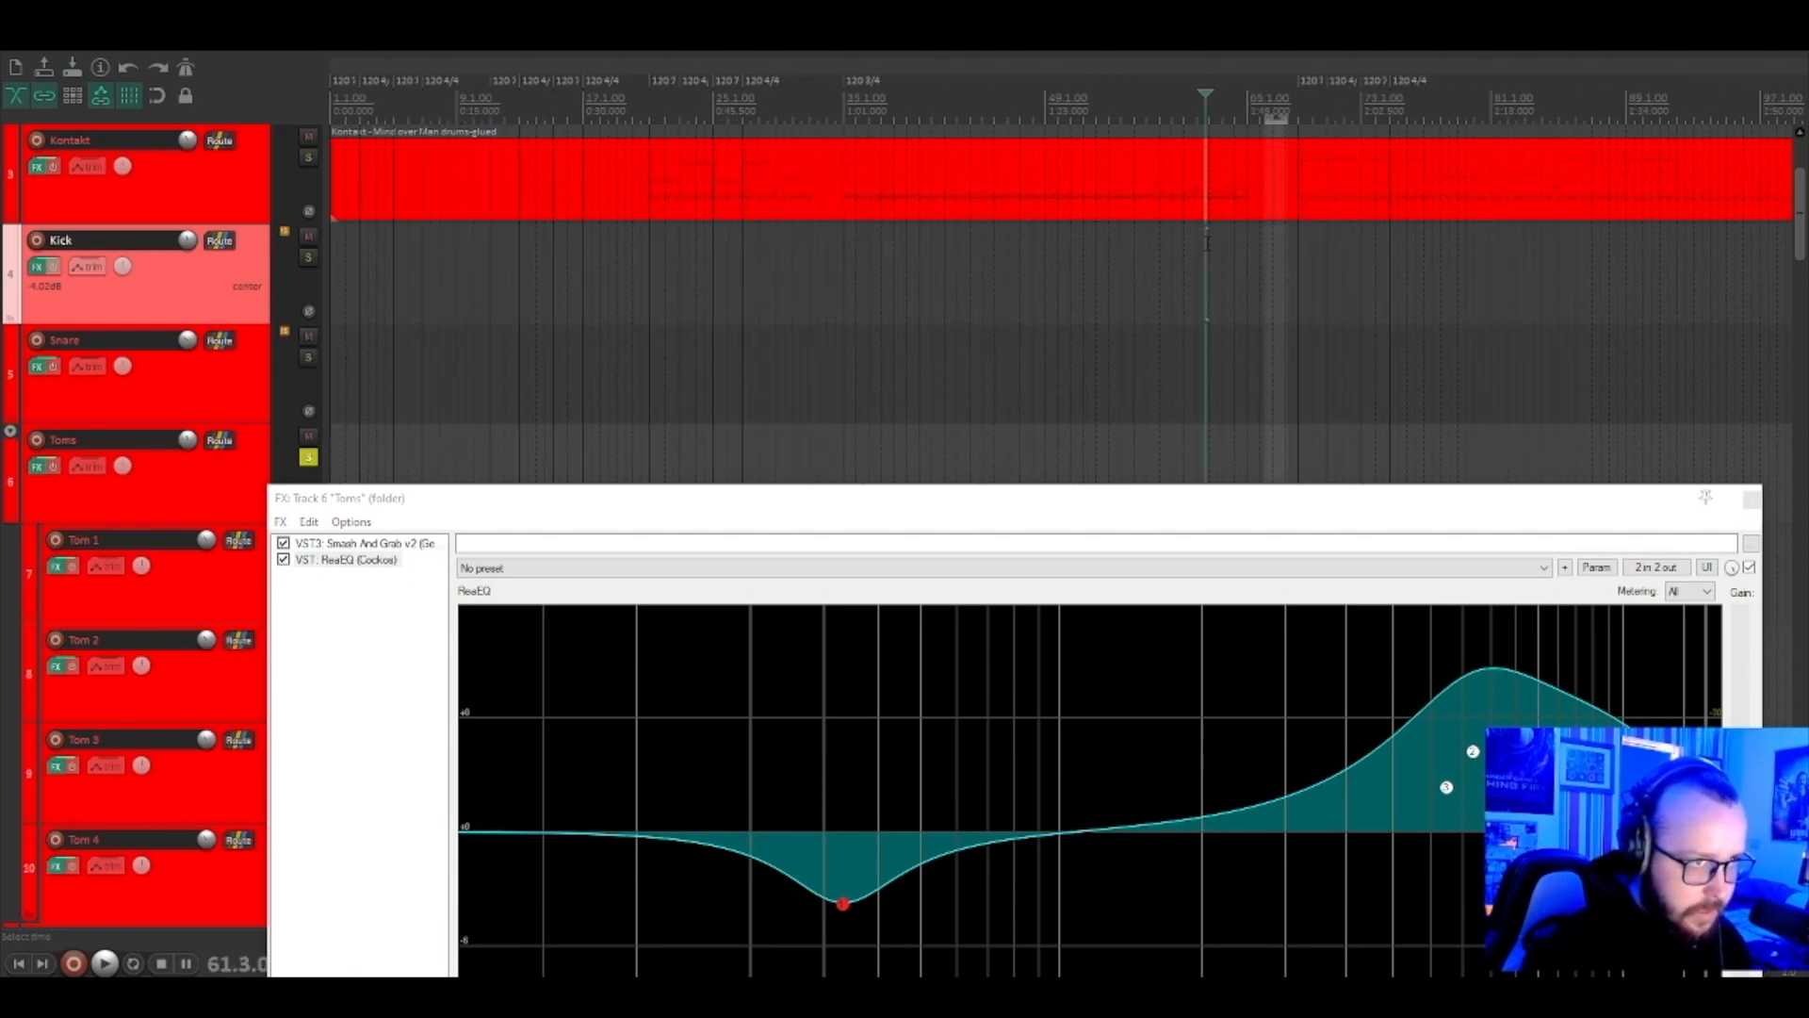
{"action": "scroll", "coordinate": [1205, 253], "scroll_direction": "up", "scroll_amount": 5}
{"action": "key", "text": "space"}
{"action": "key", "text": "space"}
Place the edit cursor at 59.3.15, make a time selection from 58.3.15 into bar 62, and play the tom fill.
{"action": "left_click", "coordinate": [666, 274]}
{"action": "left_click_drag", "start_coordinate": [472, 276], "coordinate": [1267, 274]}
{"action": "key", "text": "space"}
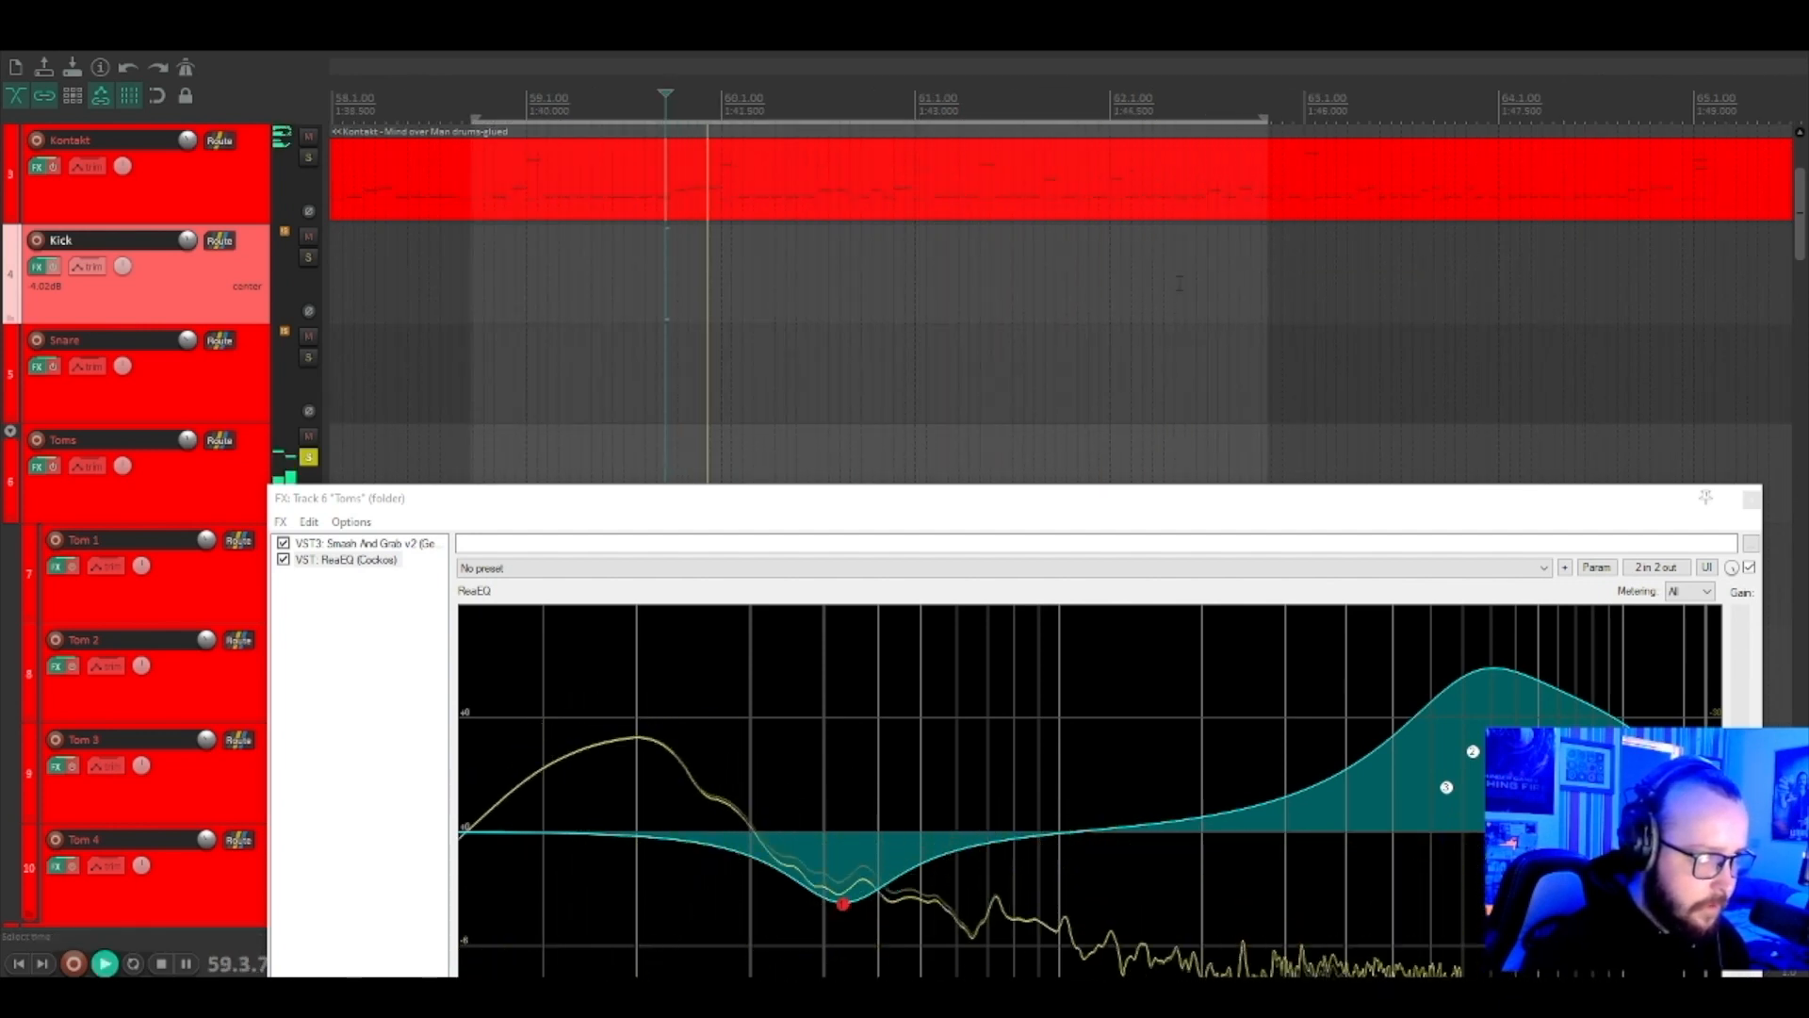
{"action": "scroll", "coordinate": [1056, 377], "scroll_direction": "down", "scroll_amount": 5}
{"action": "left_click_drag", "start_coordinate": [1057, 510], "coordinate": [1057, 139]}
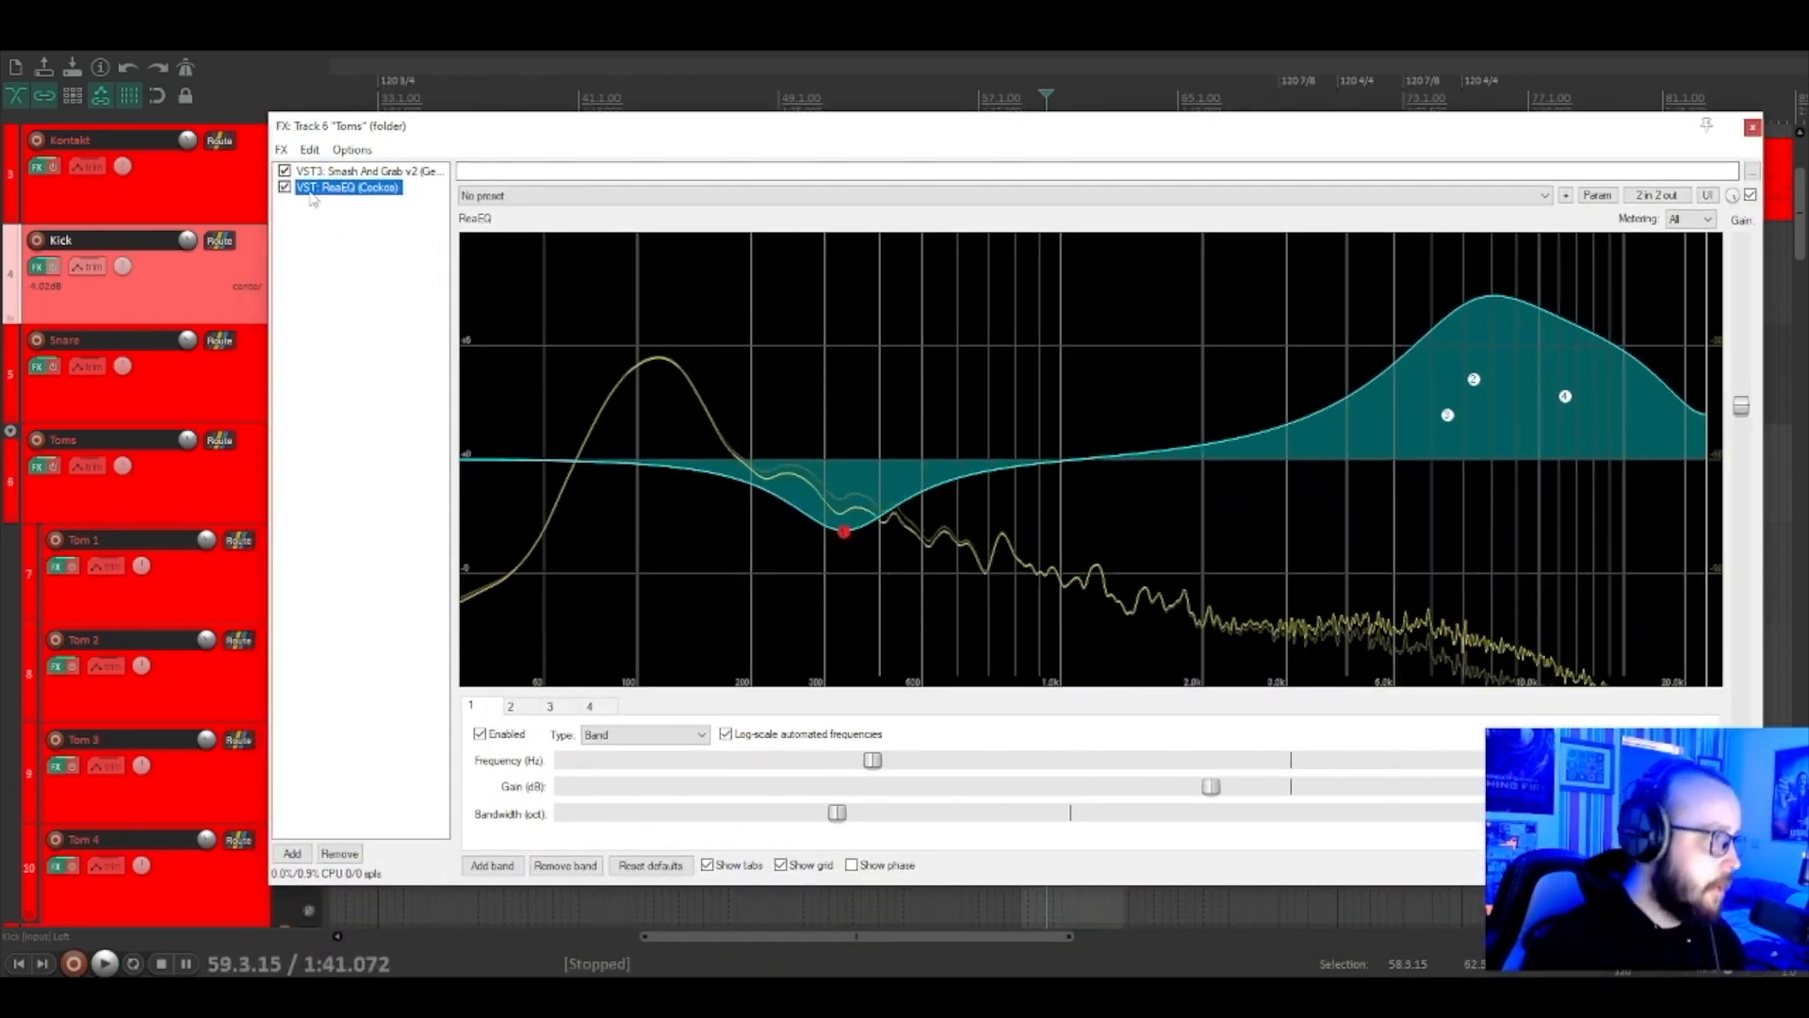
Bypass the Toms folder's ReaEQ, examine the ReaEQ curves of Tom 1 and Tom 2, and close the effects windows.
{"action": "left_click", "coordinate": [285, 187]}
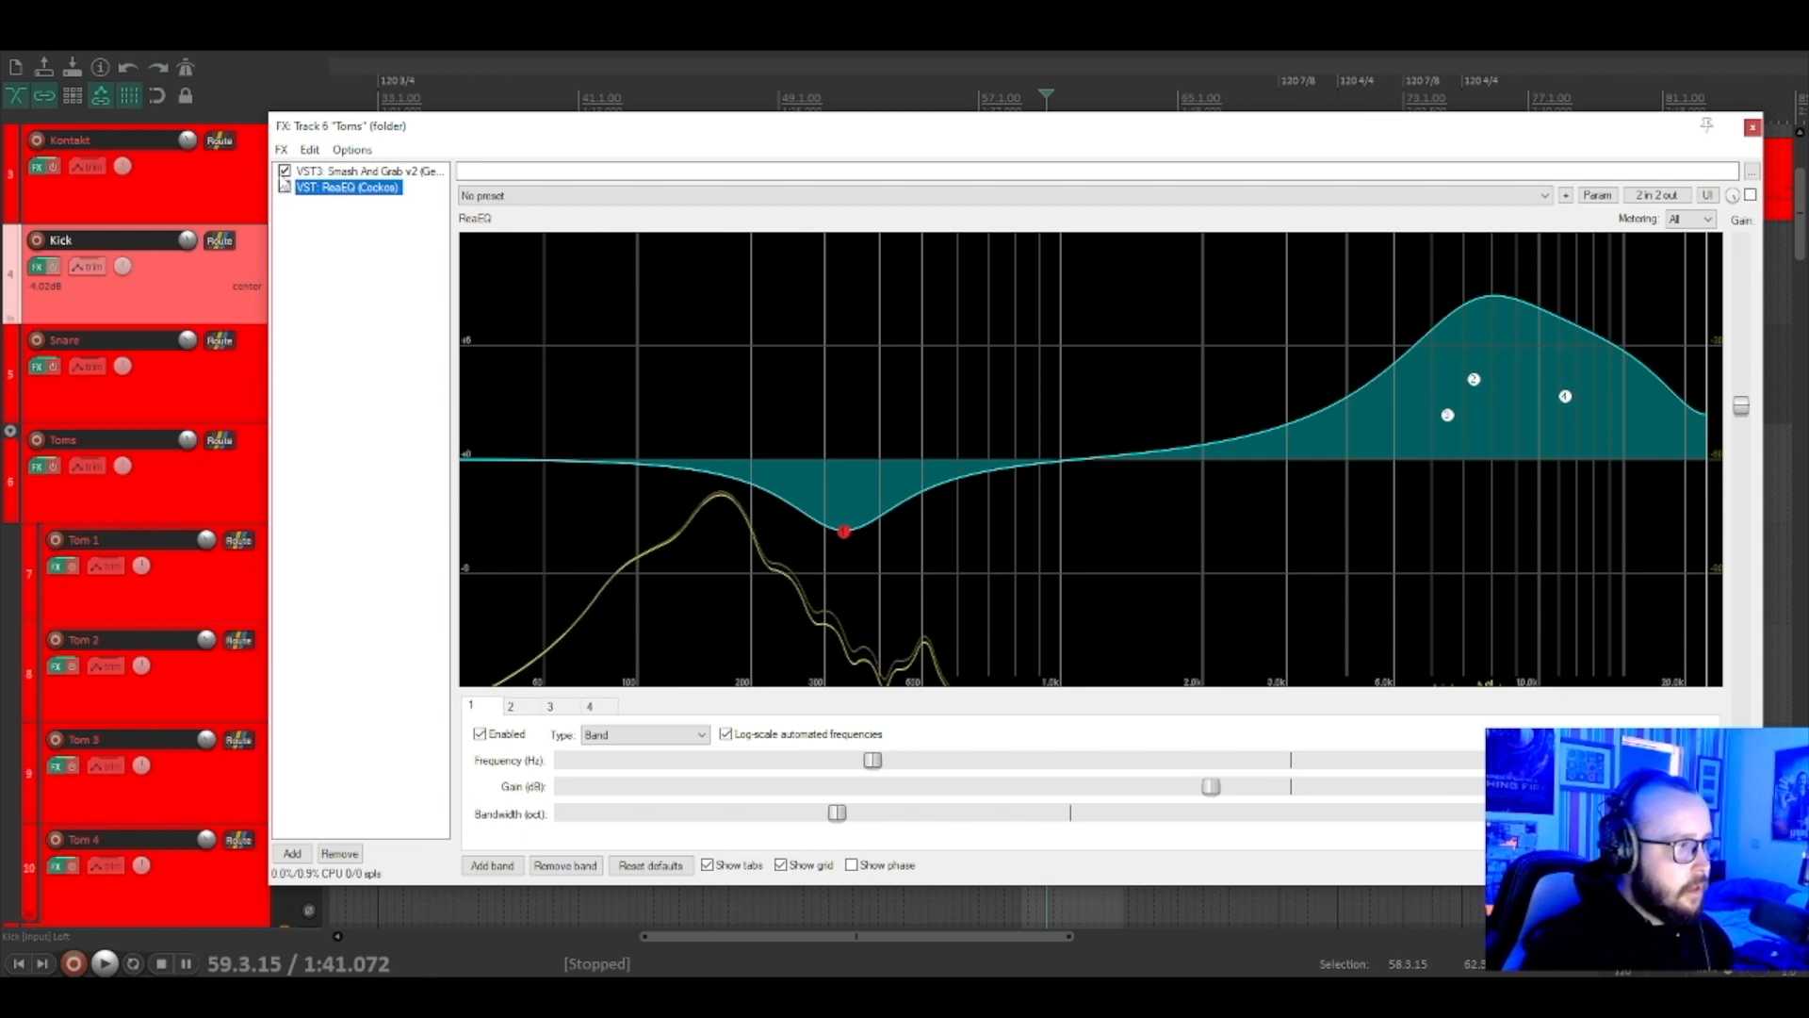
{"action": "left_click", "coordinate": [53, 567]}
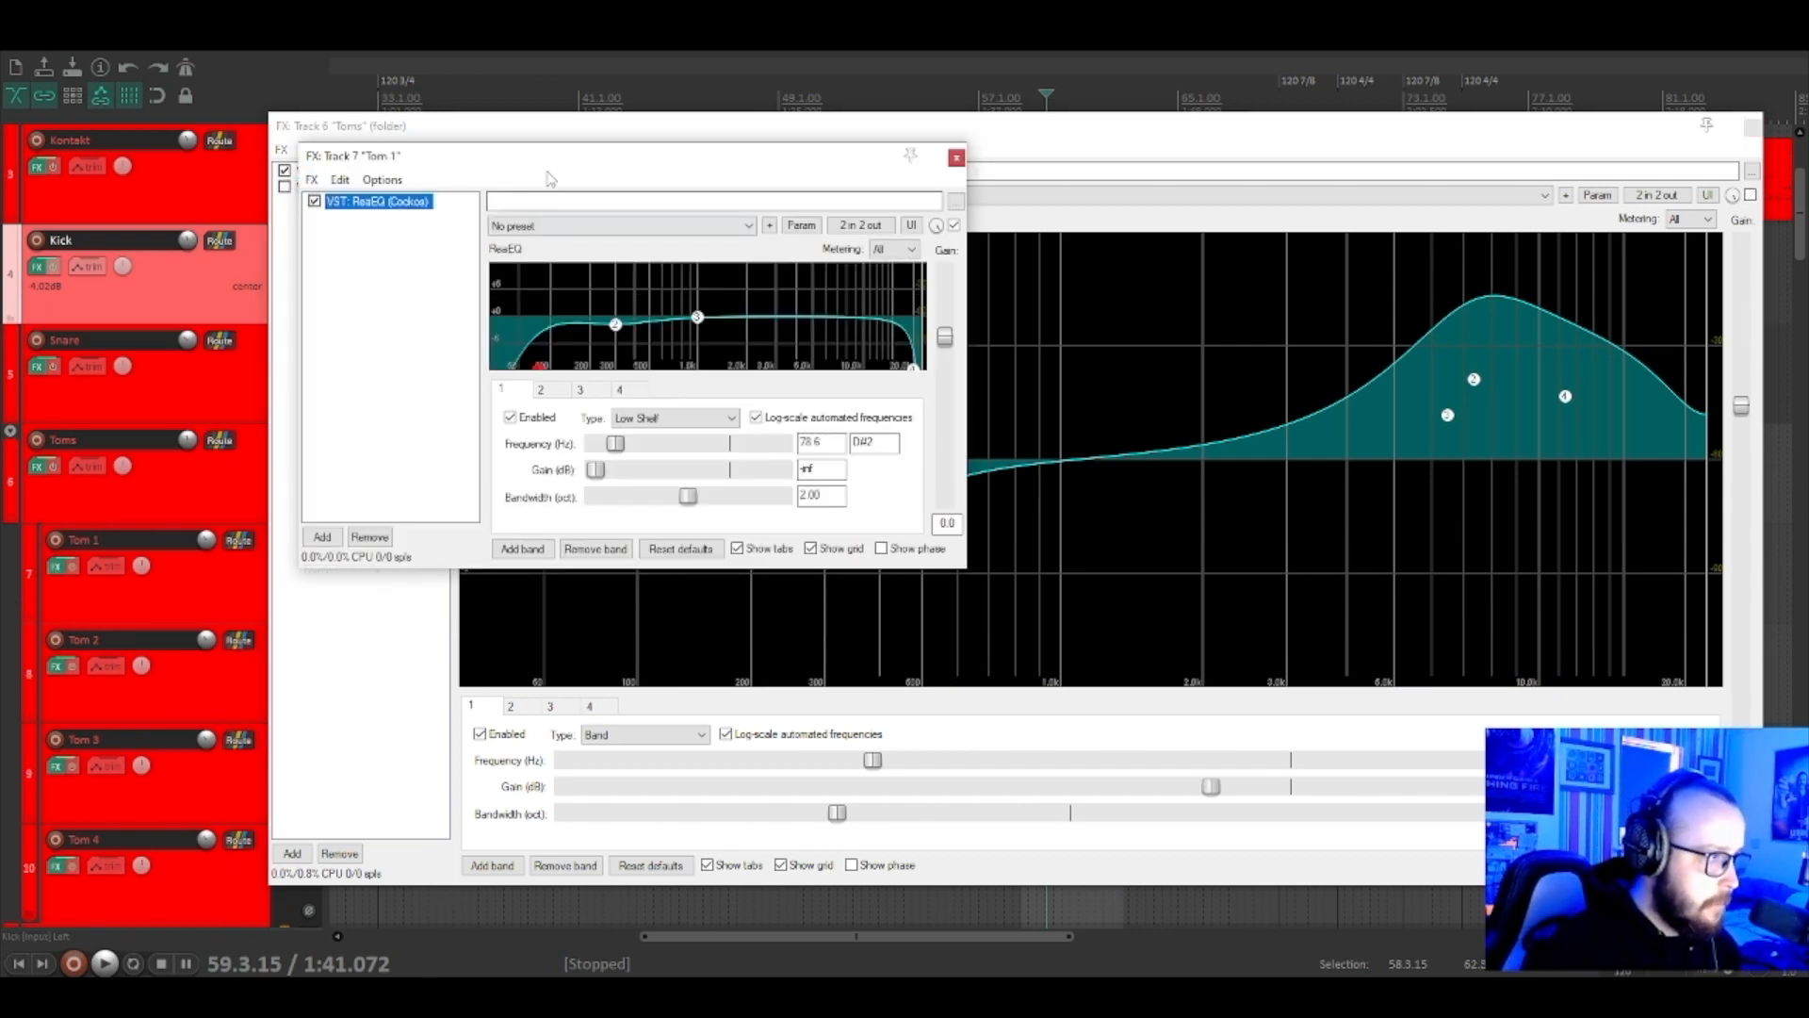
{"action": "left_click_drag", "start_coordinate": [551, 166], "coordinate": [924, 279]}
{"action": "left_click", "coordinate": [196, 481]}
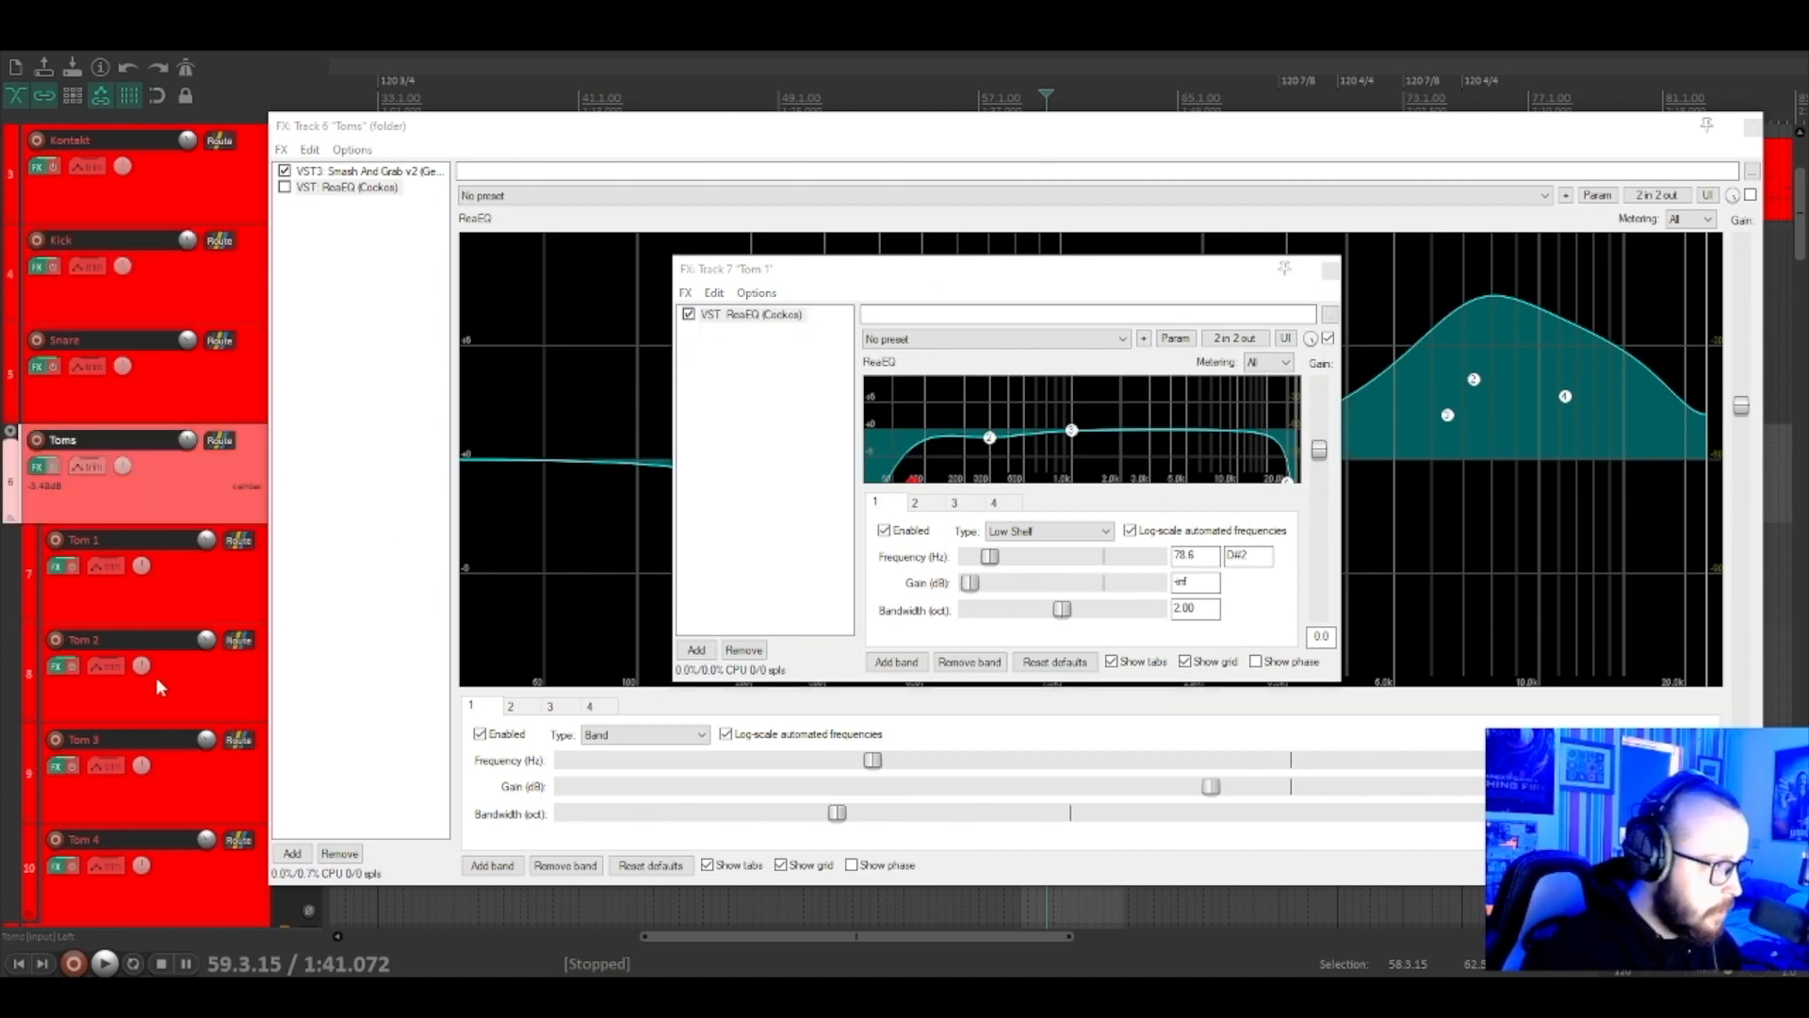
{"action": "left_click", "coordinate": [55, 666]}
{"action": "left_click_drag", "start_coordinate": [1040, 311], "coordinate": [812, 194]}
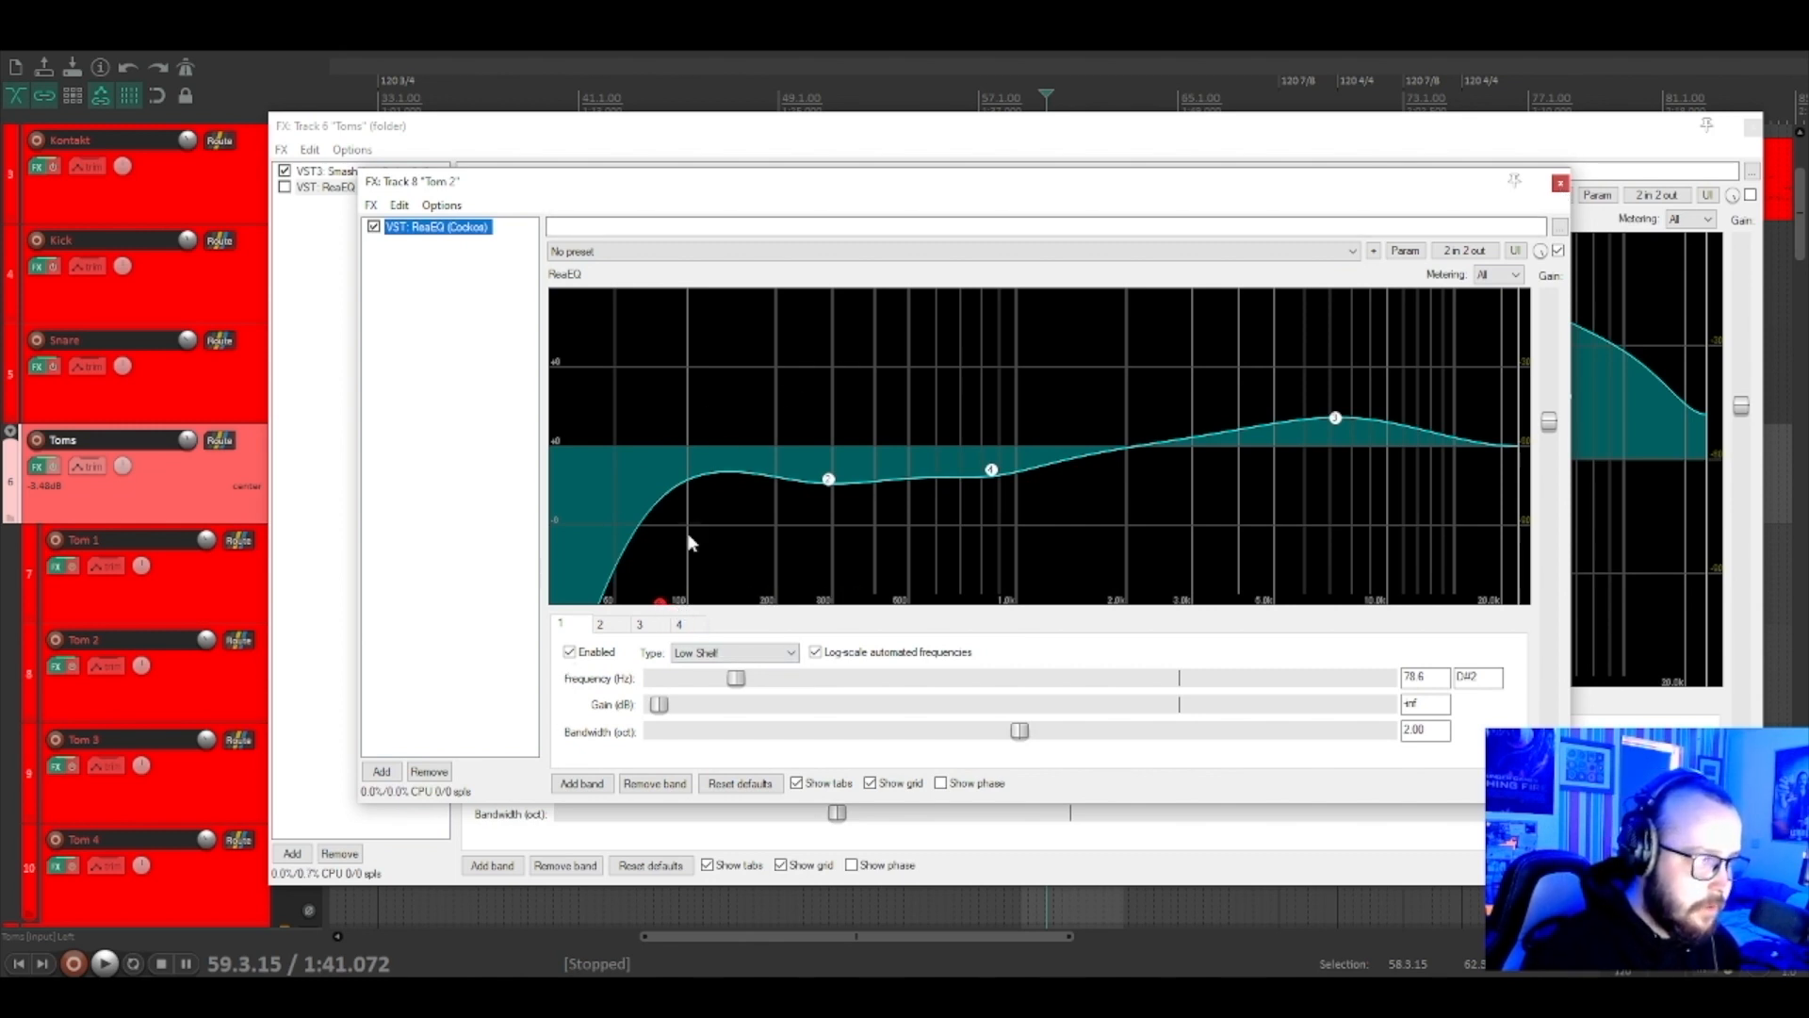
{"action": "left_click", "coordinate": [1561, 182]}
{"action": "left_click", "coordinate": [1328, 272]}
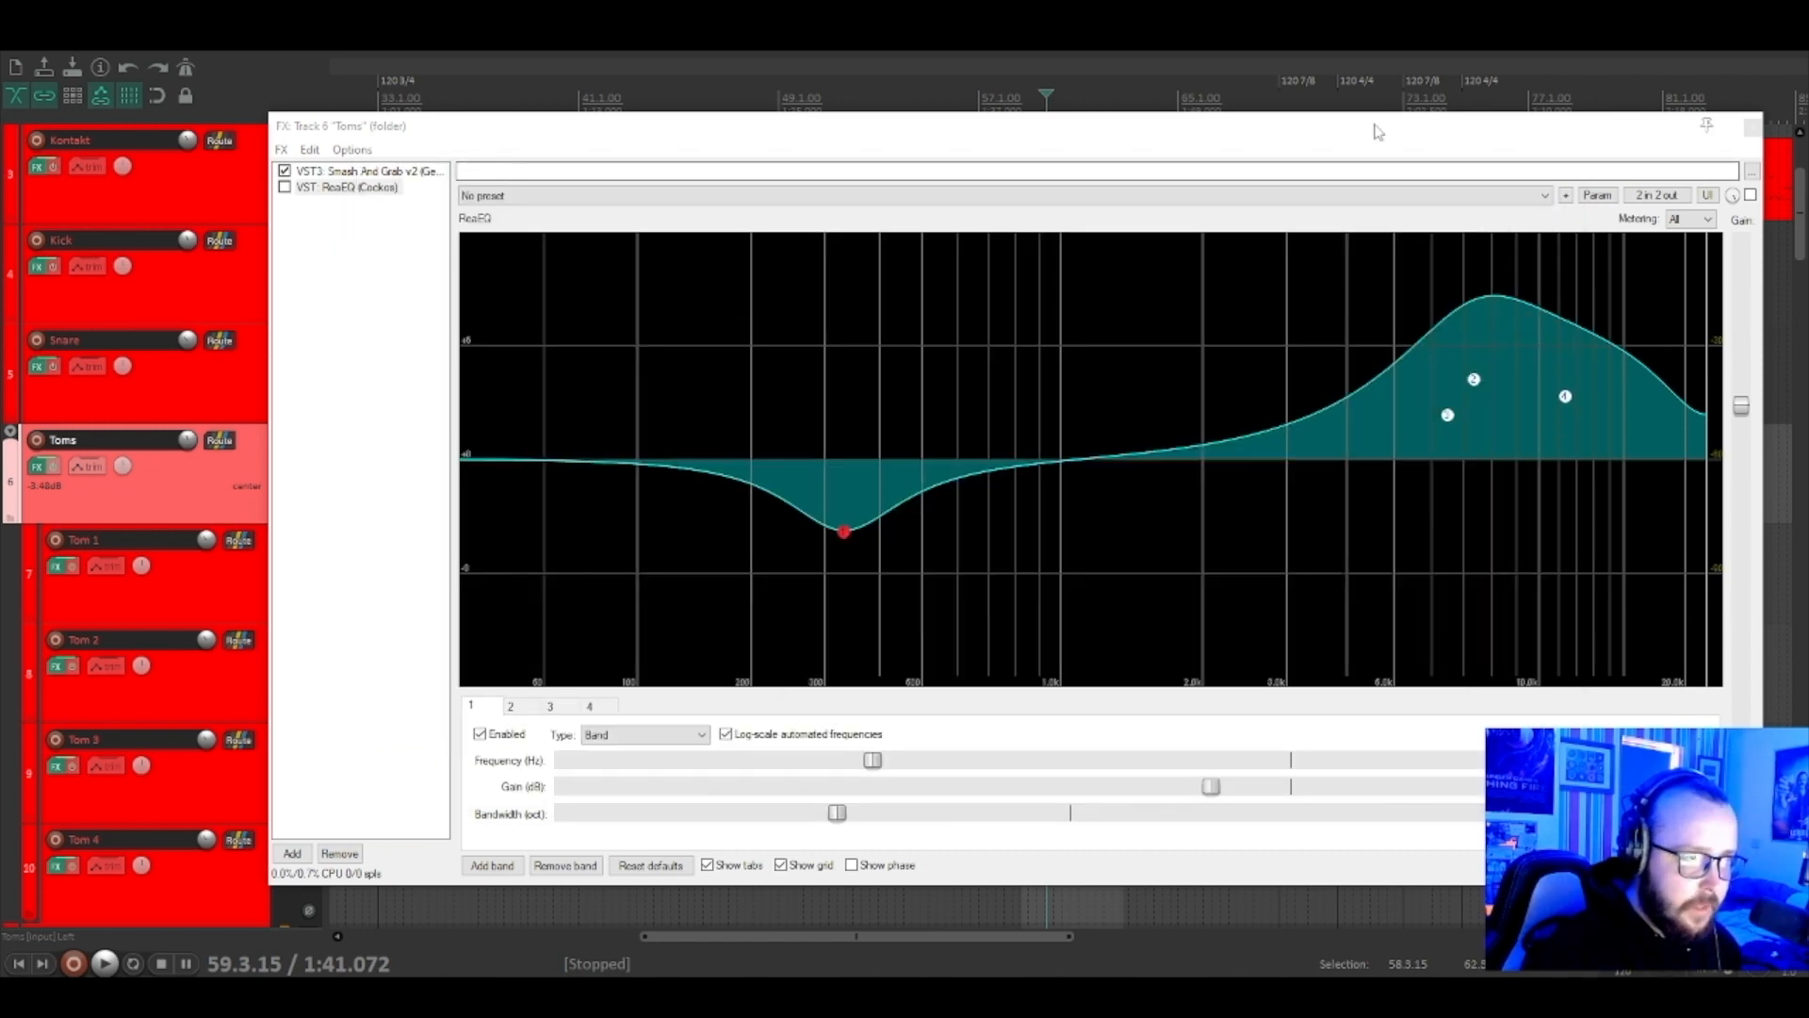
{"action": "left_click", "coordinate": [1751, 125]}
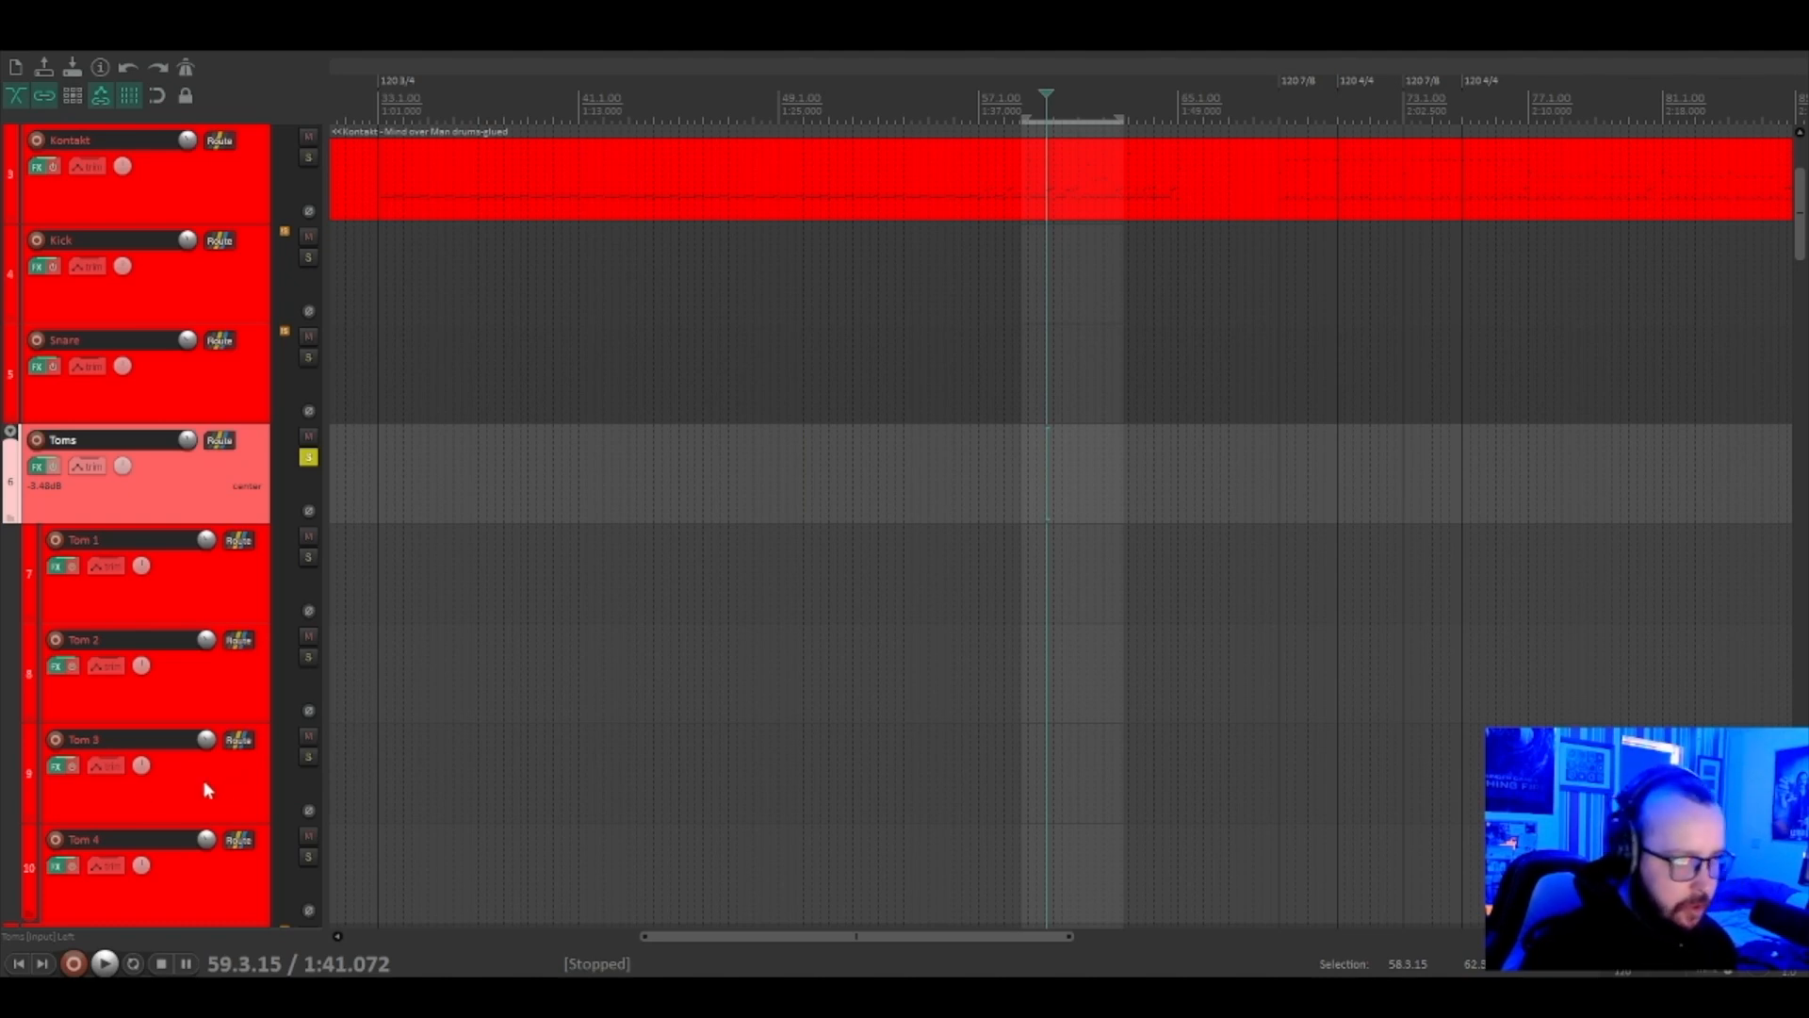
Examine the ReaEQ curves and band settings of Tom 3 and Tom 4, and close both effects windows.
{"action": "left_click", "coordinate": [58, 769]}
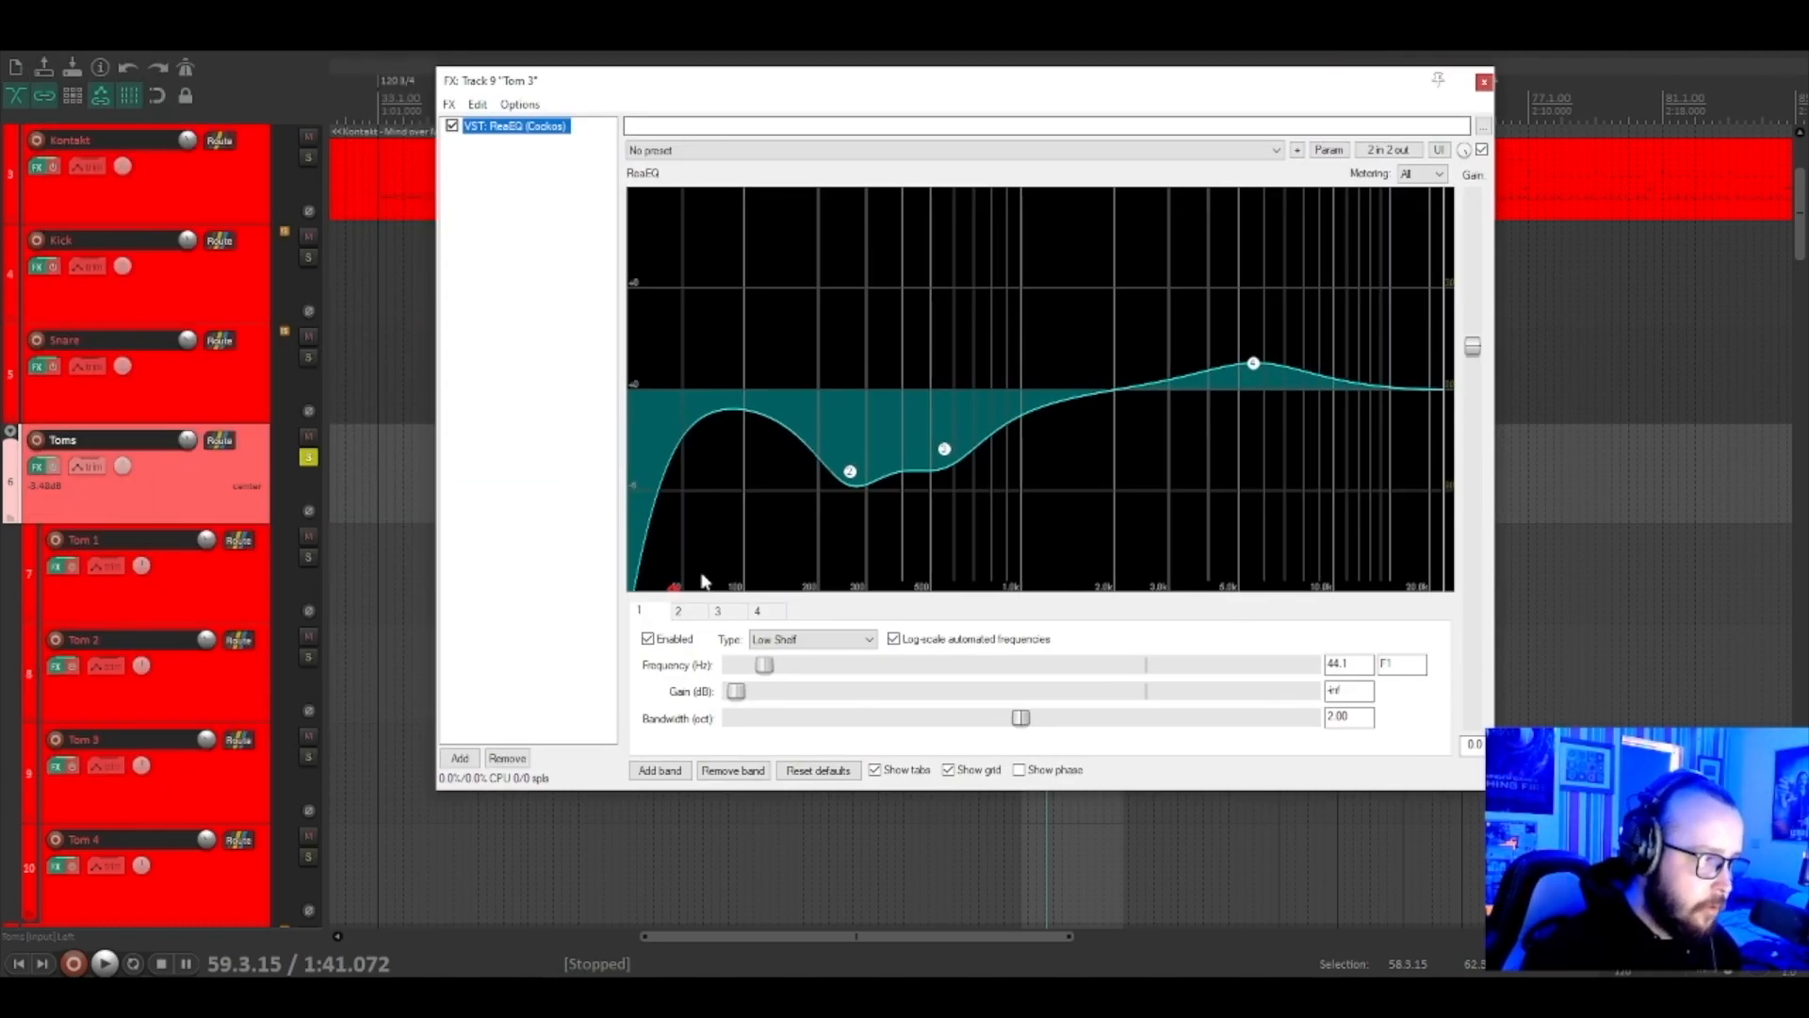
{"action": "left_click", "coordinate": [62, 869]}
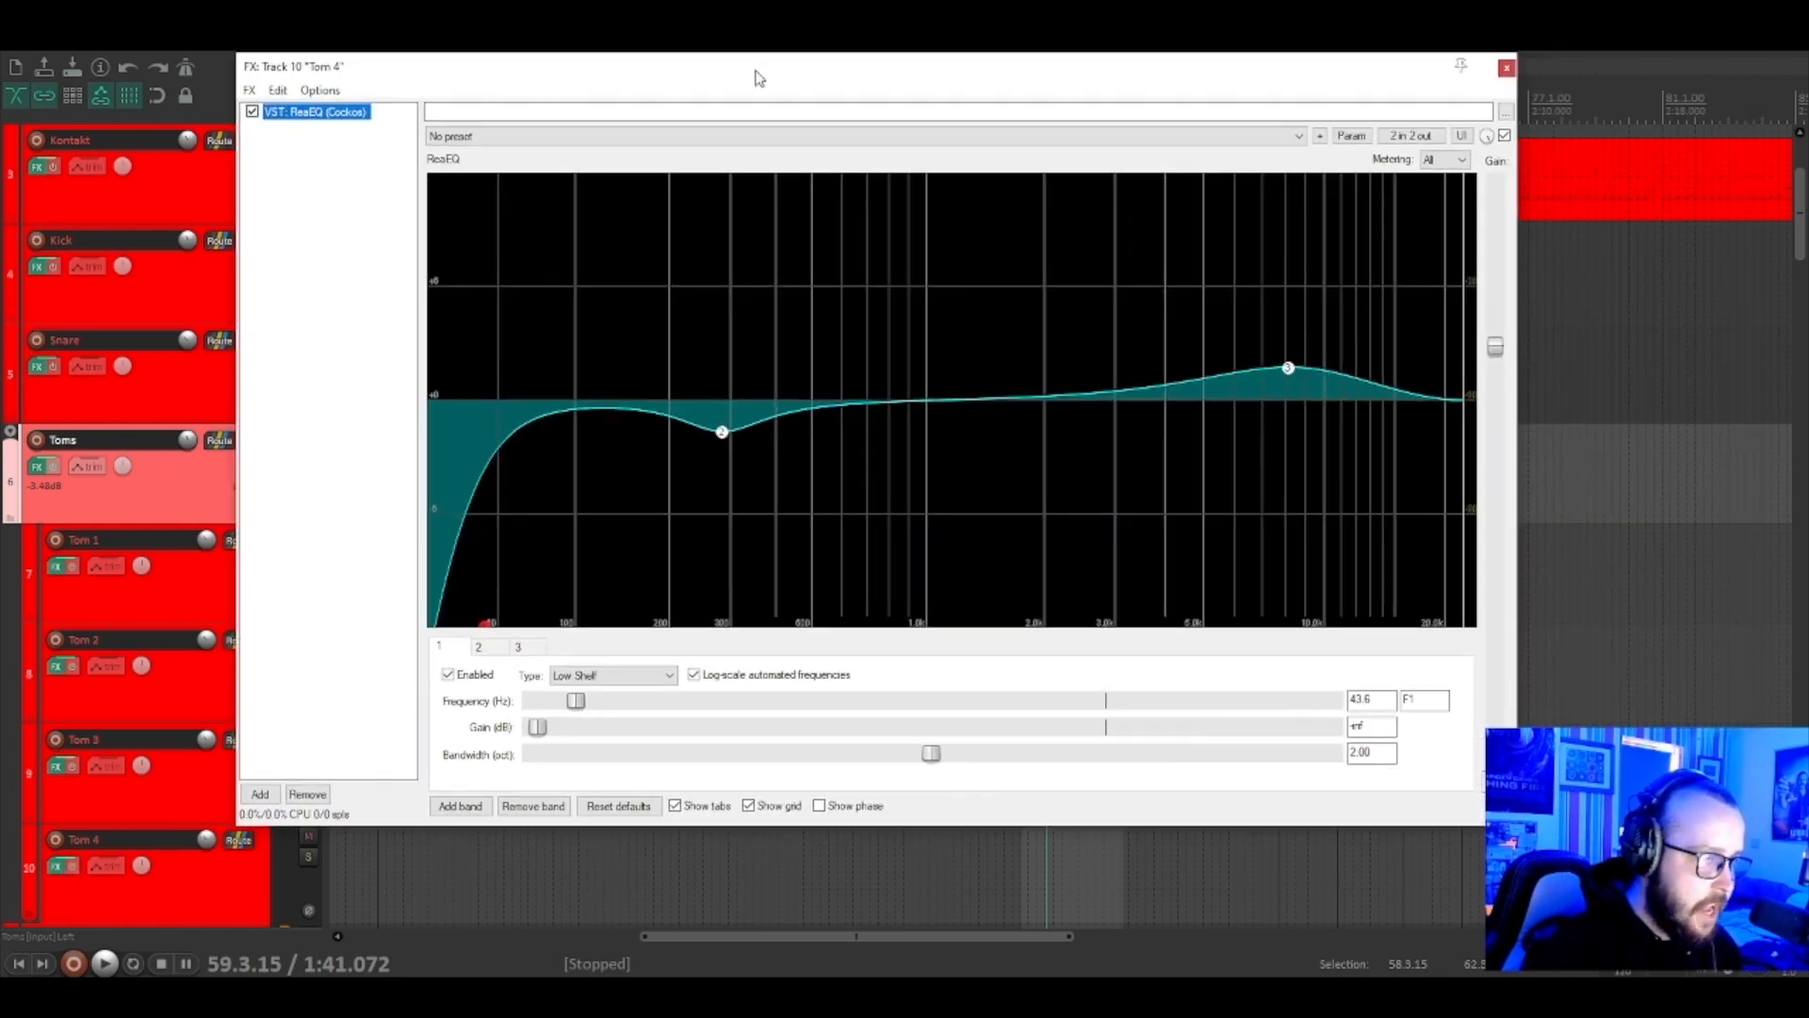
{"action": "mouse_move", "coordinate": [1290, 375]}
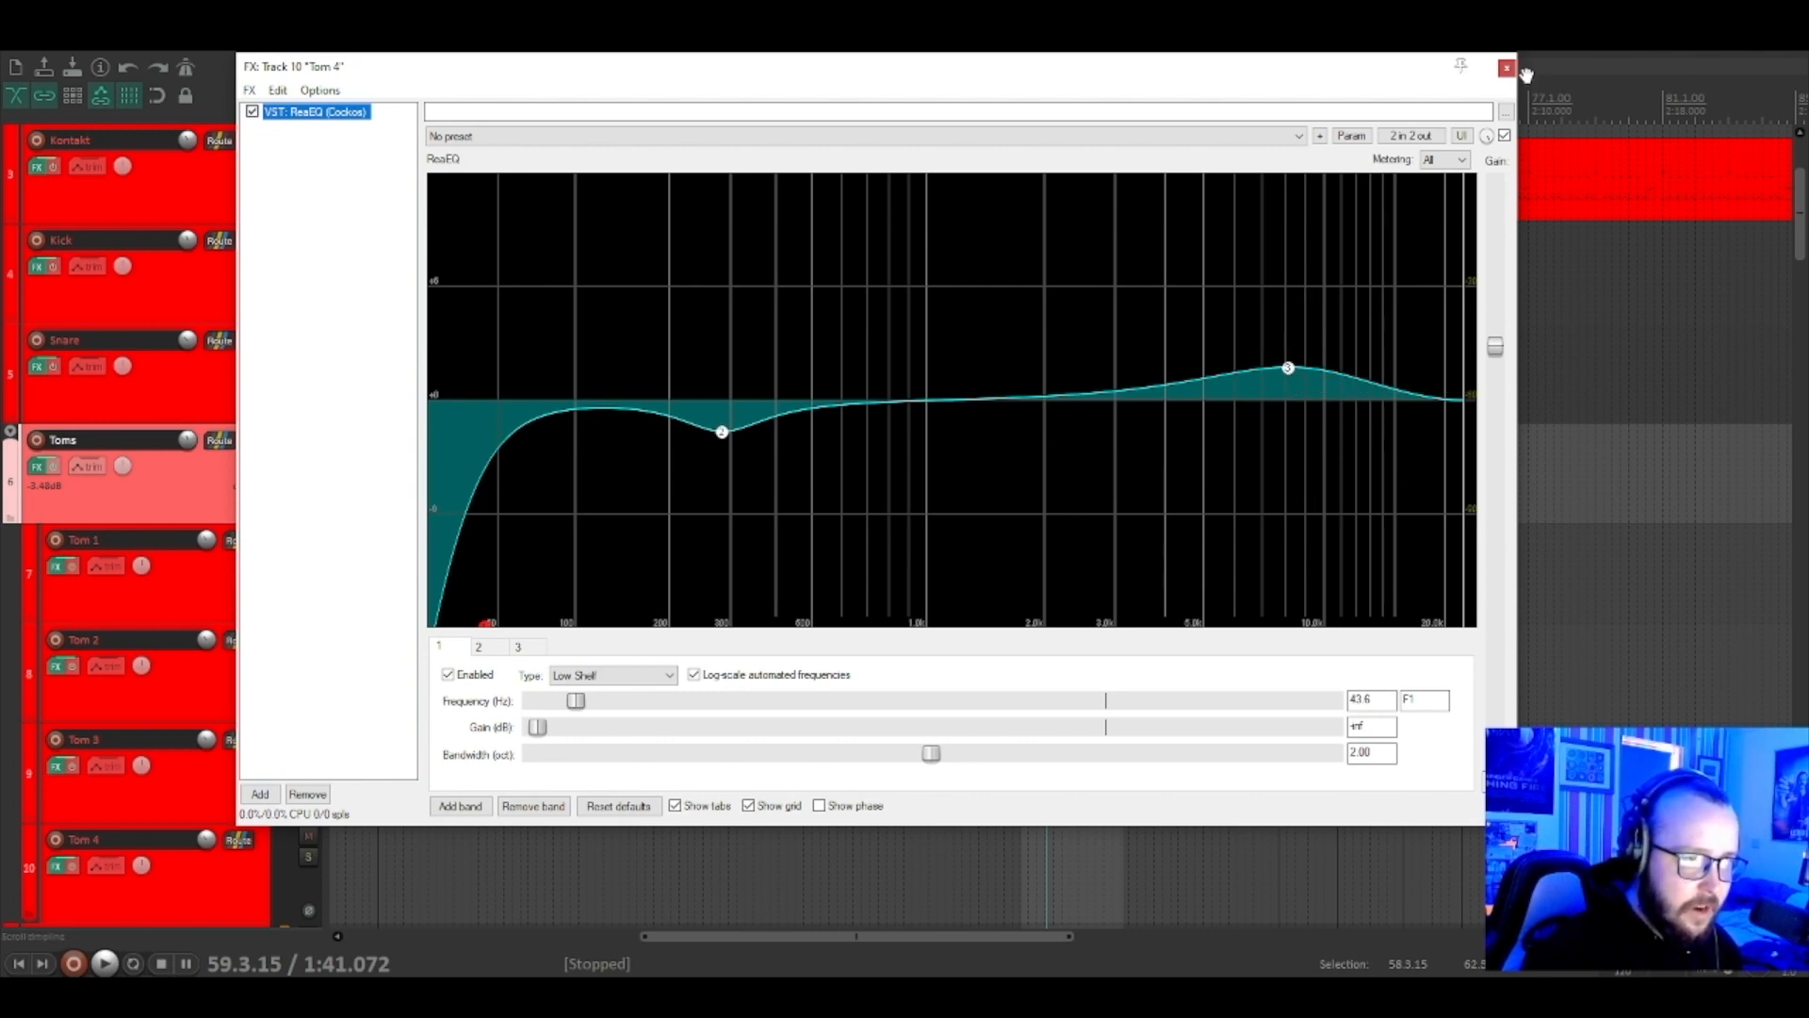
{"action": "left_click", "coordinate": [1506, 67]}
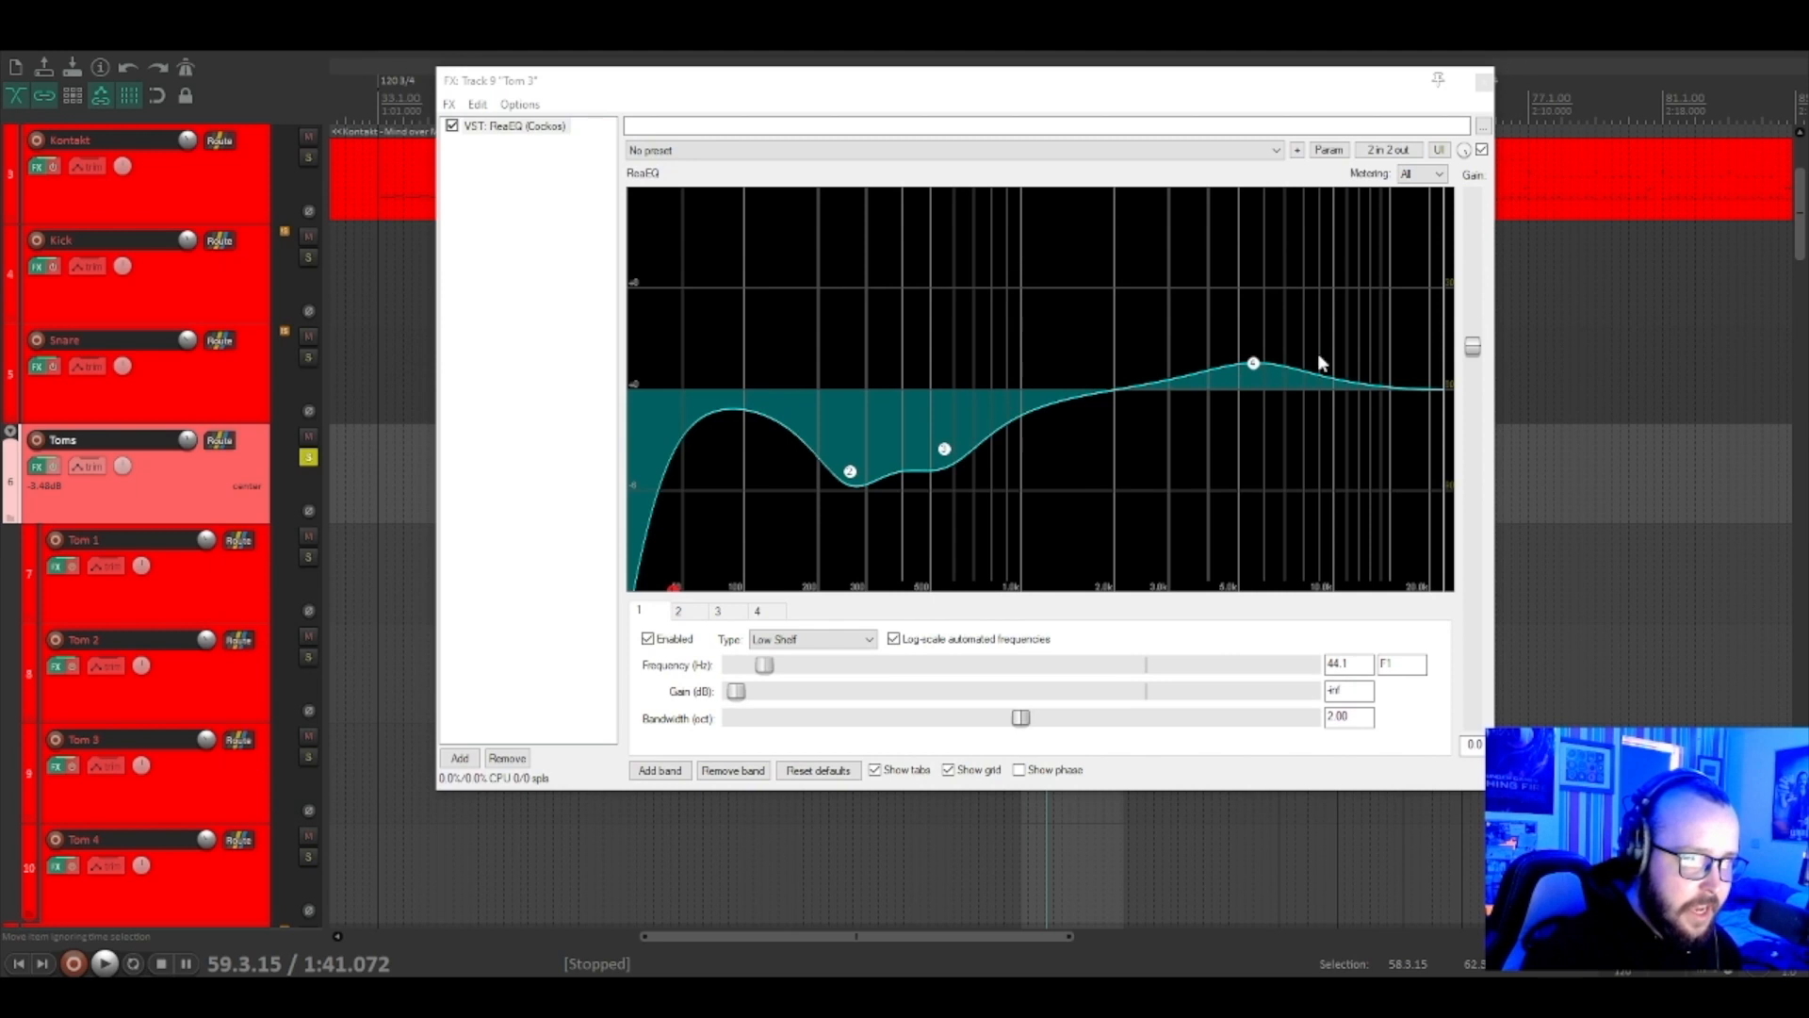
{"action": "left_click", "coordinate": [1484, 81]}
Open the Toms folder's effects and bypass Smash And Grab v2, along with the effects on Tom 1 through Tom 4.
{"action": "left_click", "coordinate": [38, 466]}
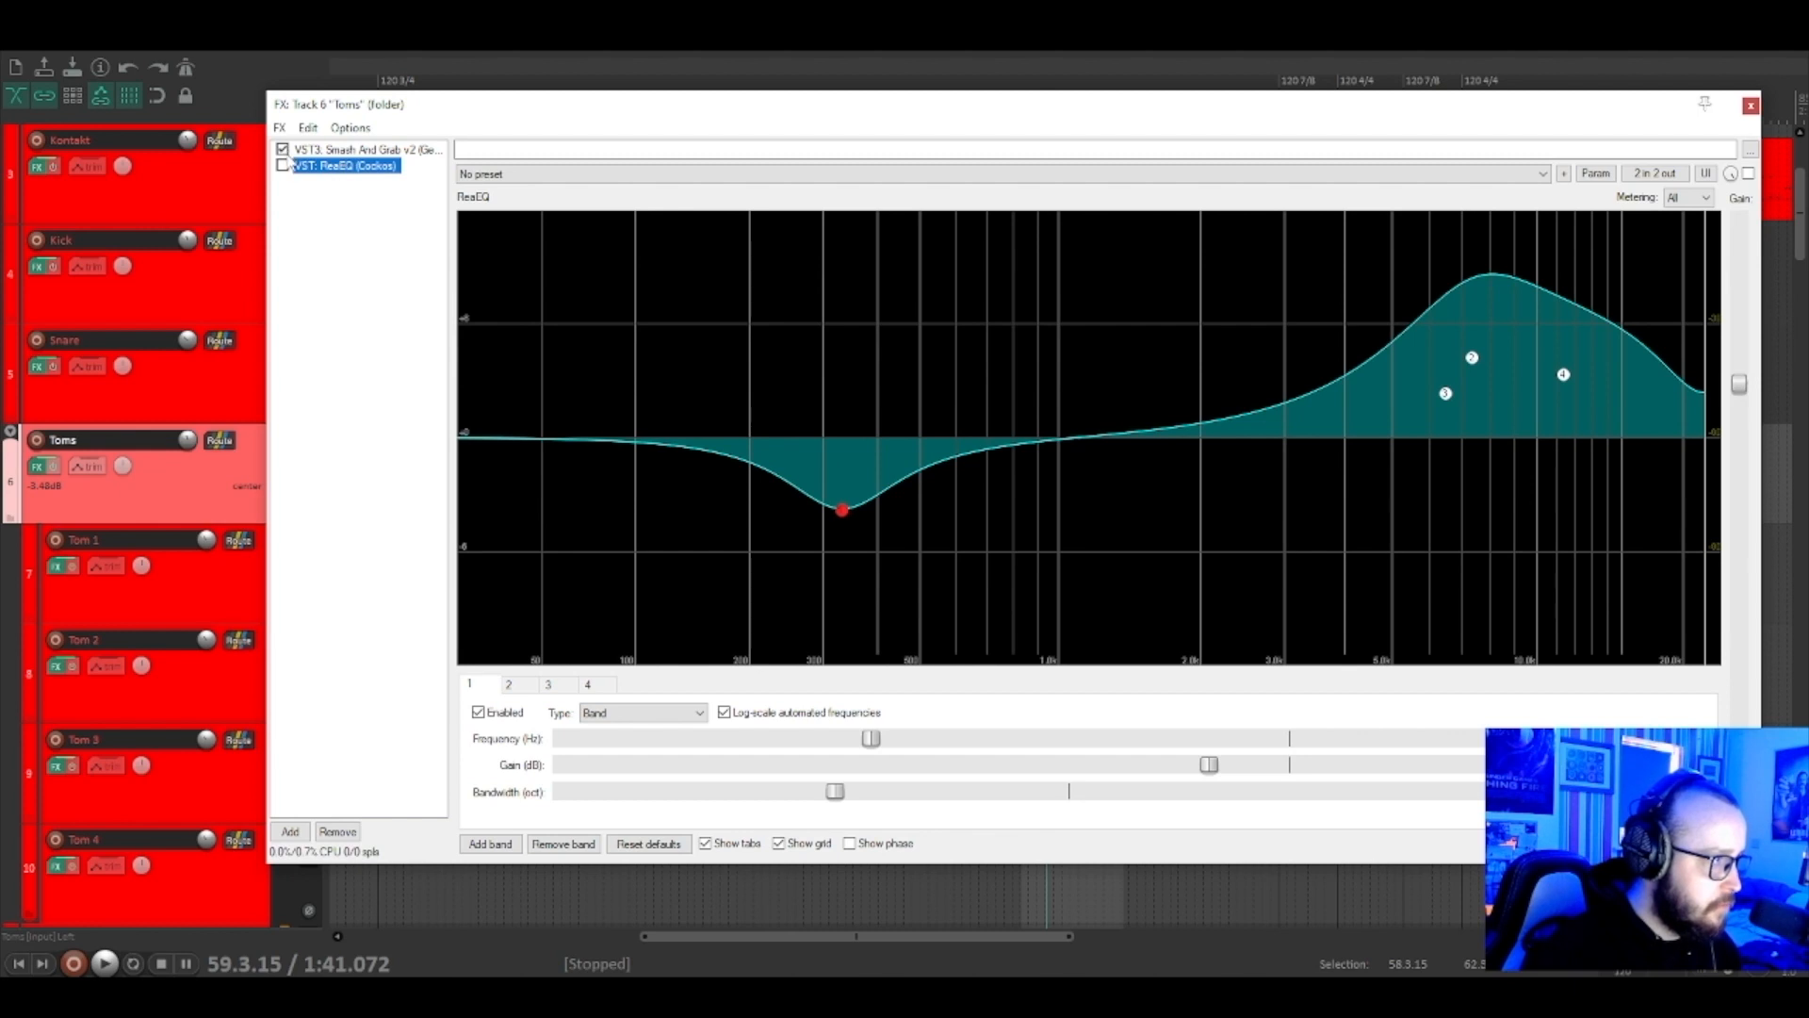
{"action": "left_click", "coordinate": [60, 566]}
{"action": "left_click", "coordinate": [75, 784]}
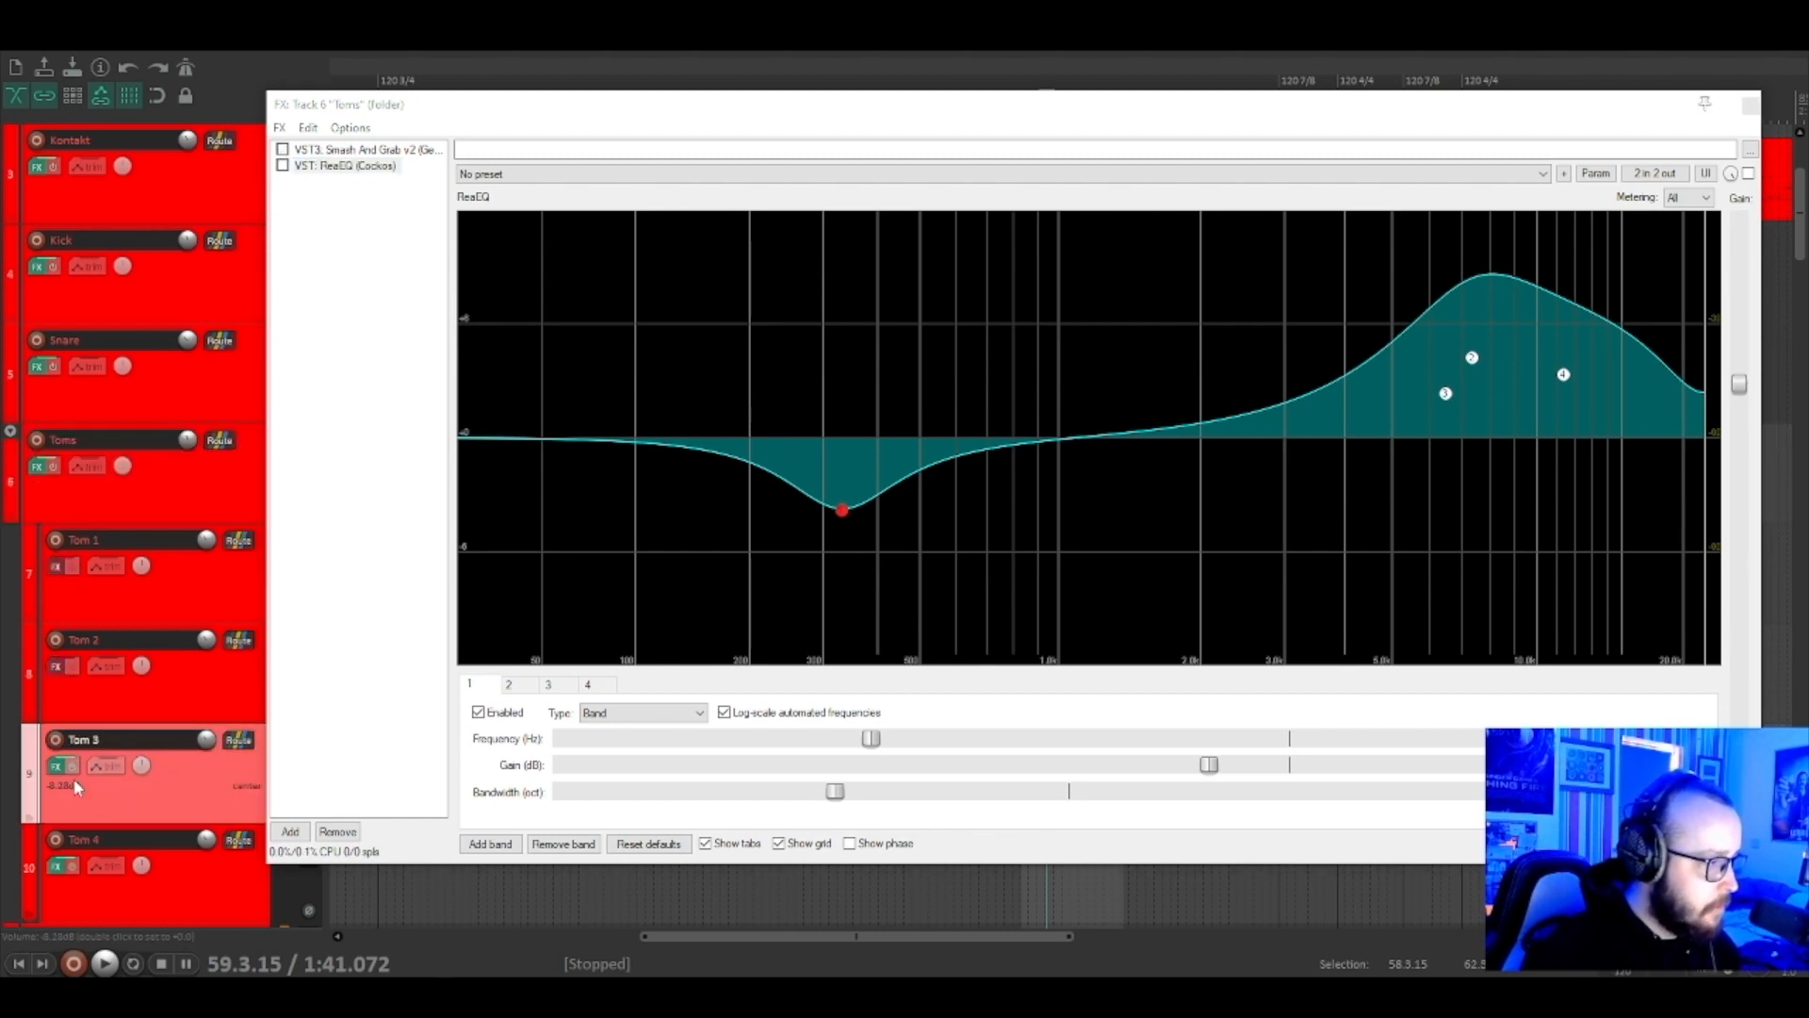
{"action": "left_click", "coordinate": [505, 123]}
{"action": "left_click_drag", "start_coordinate": [533, 107], "coordinate": [566, 95]}
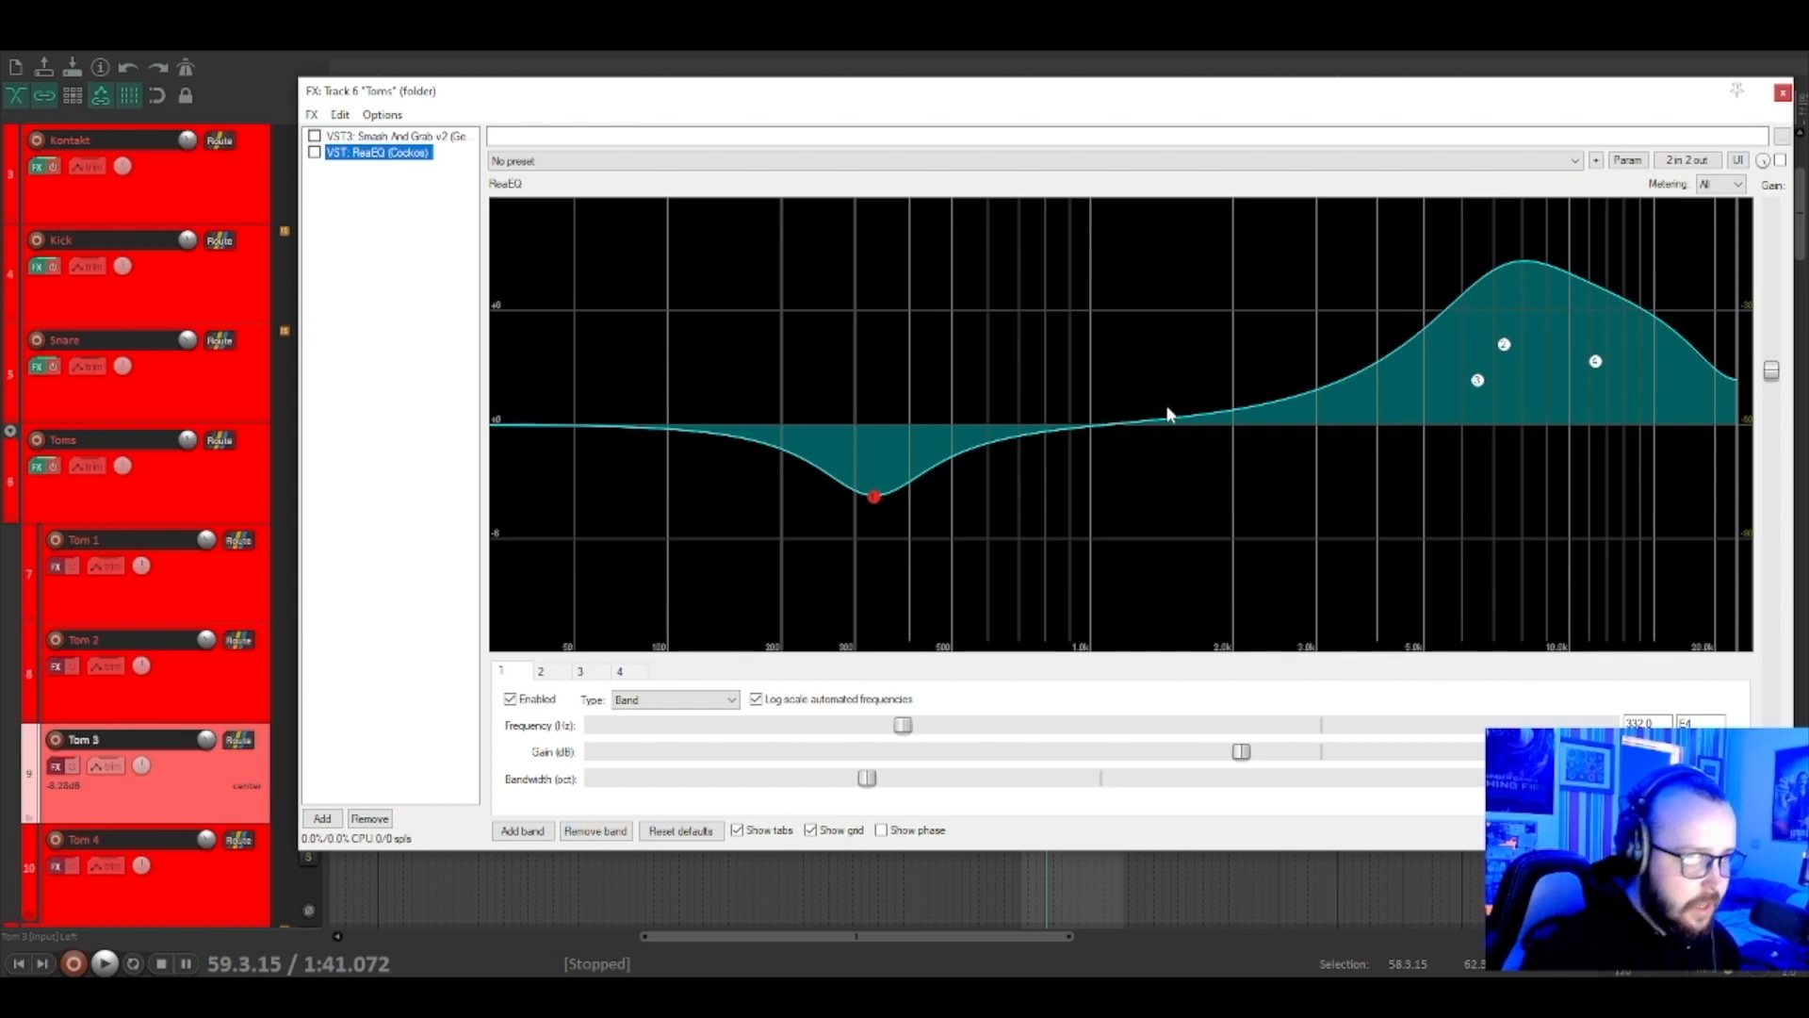
{"action": "left_click", "coordinate": [330, 280]}
Enable repeat and listen to the selected tom fill without any tom effects, keeping the timeline in view.
{"action": "left_click_drag", "start_coordinate": [465, 99], "coordinate": [448, 165]}
{"action": "key", "text": "space"}
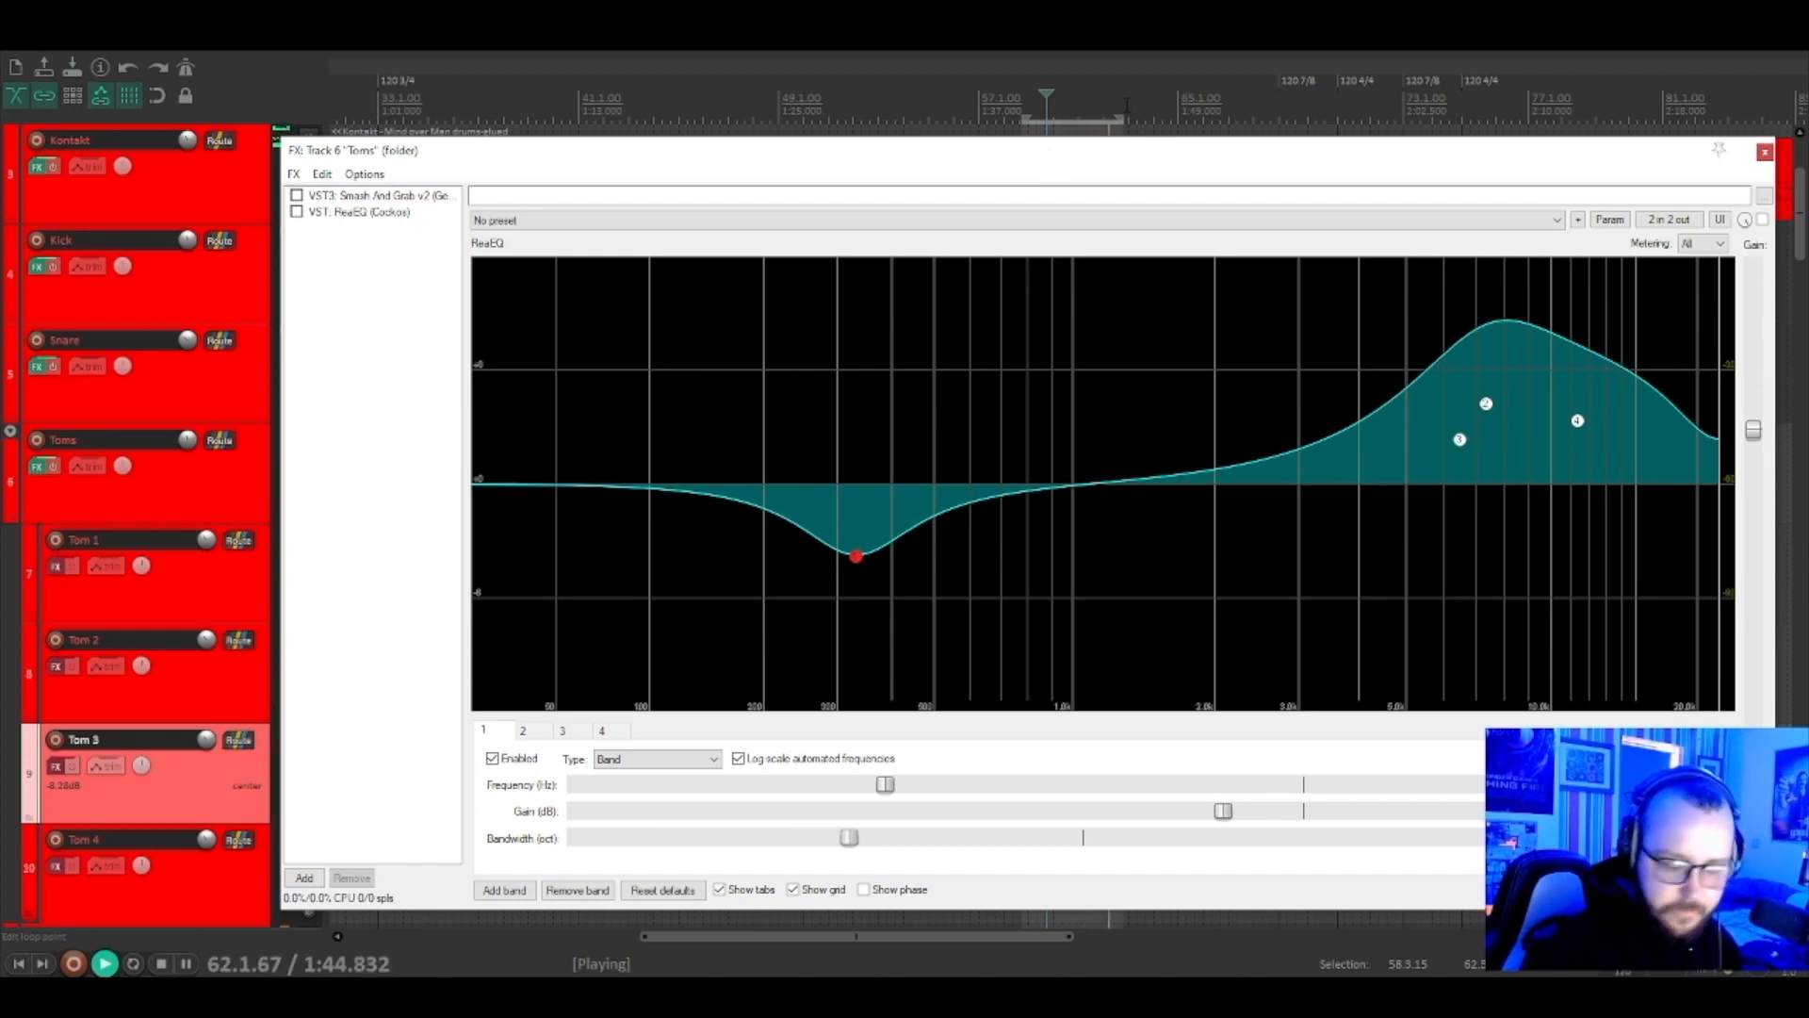
{"action": "left_click", "coordinate": [161, 963]}
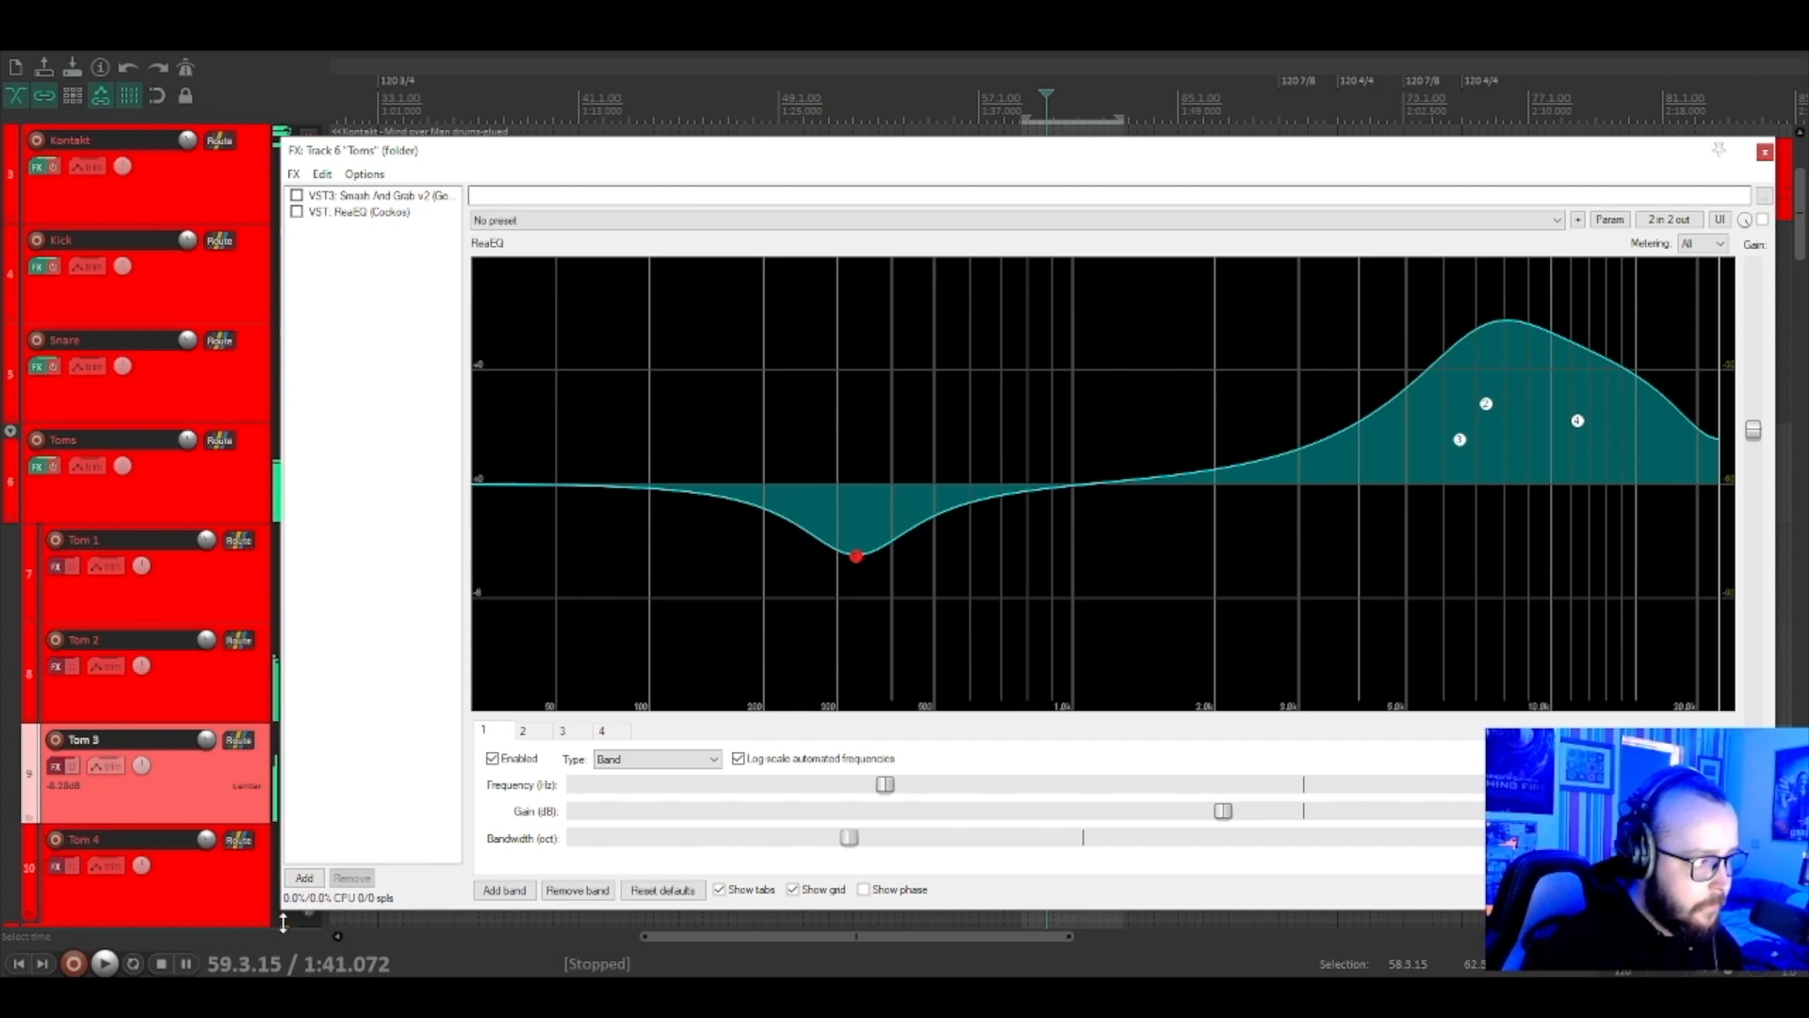
{"action": "left_click_drag", "start_coordinate": [1074, 164], "coordinate": [1080, 154]}
{"action": "key", "text": "space"}
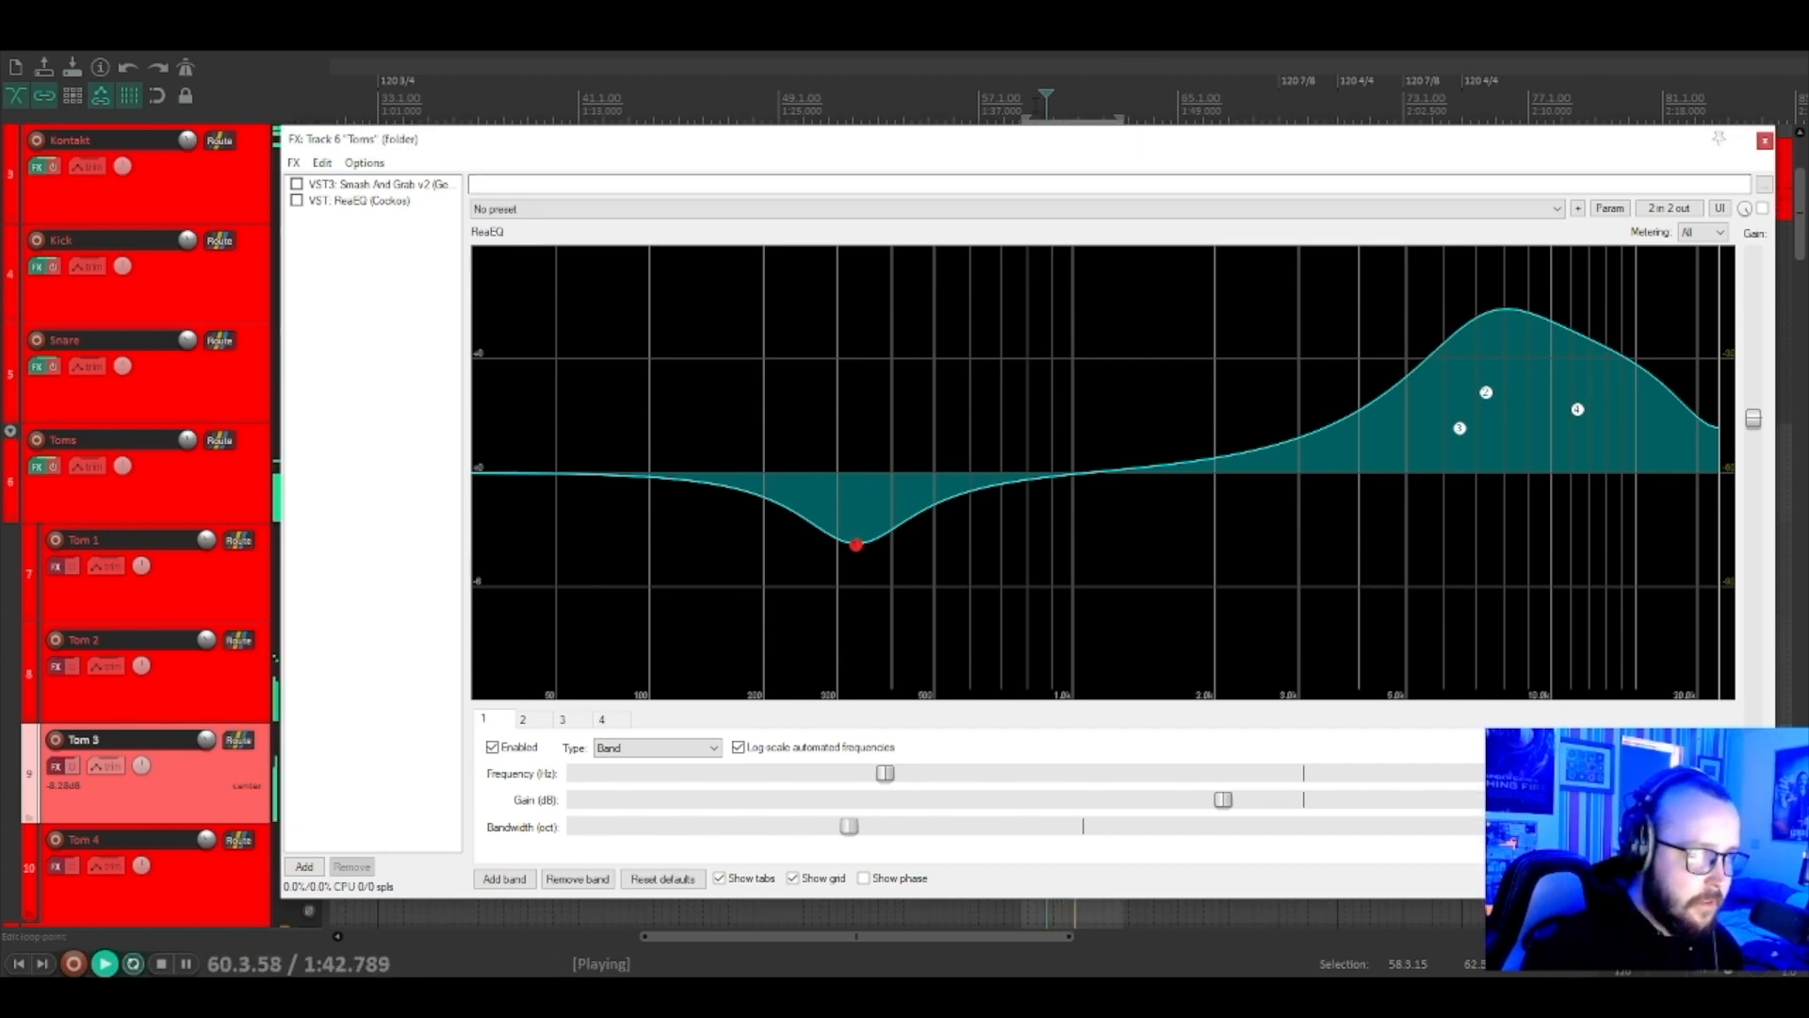
{"action": "left_click_drag", "start_coordinate": [1052, 138], "coordinate": [1059, 196]}
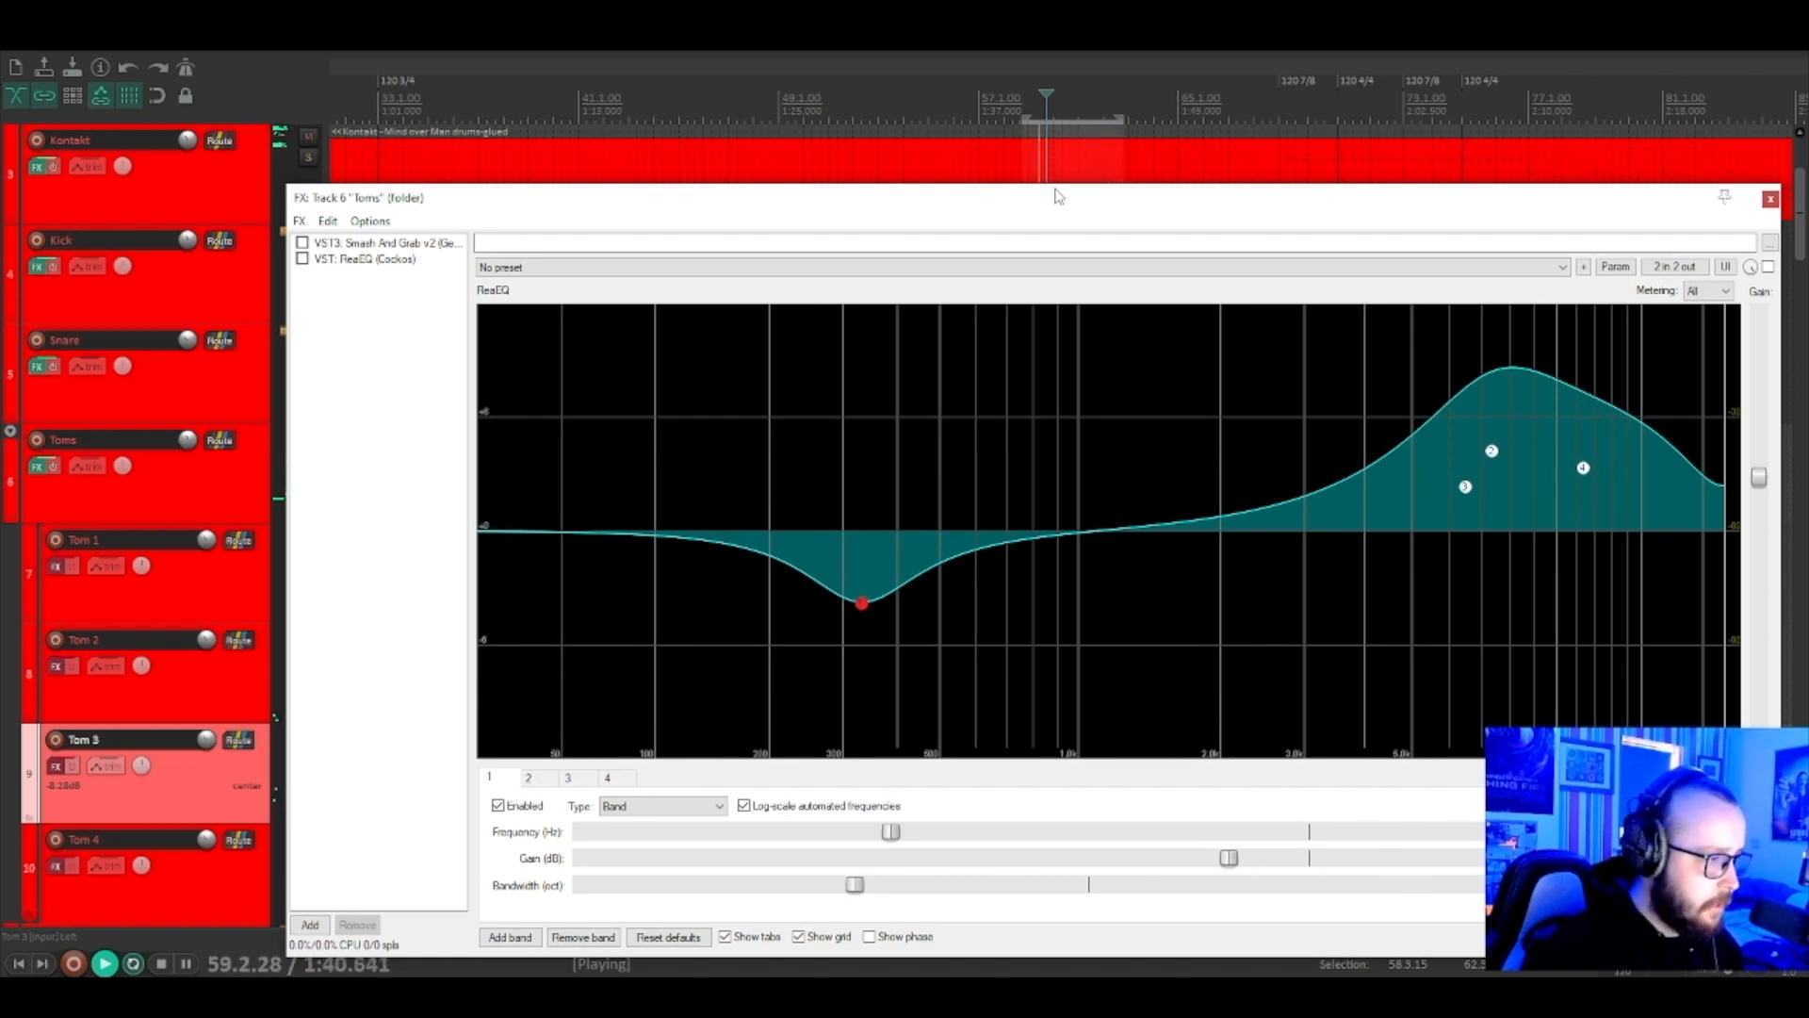
{"action": "key", "text": "space"}
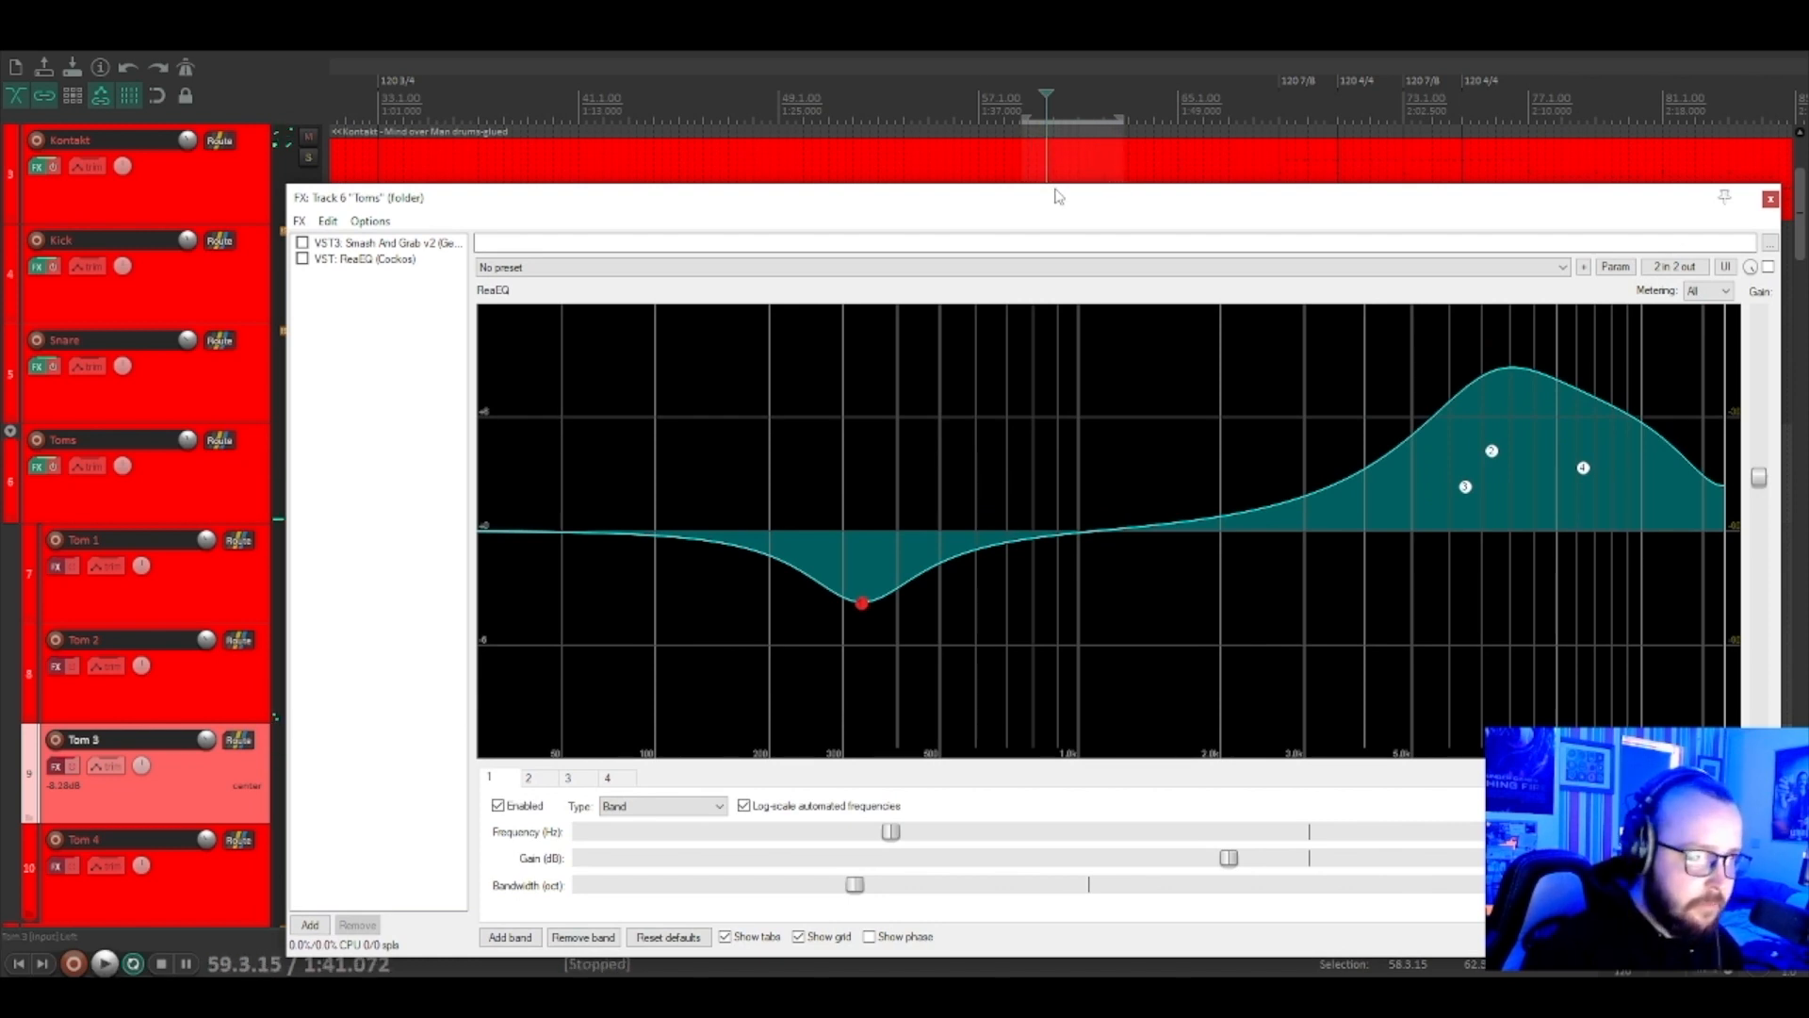
Re-enable the effects on Tom 1 through Tom 4 and the ReaEQ on the Toms folder.
{"action": "left_click_drag", "start_coordinate": [1058, 196], "coordinate": [1079, 134]}
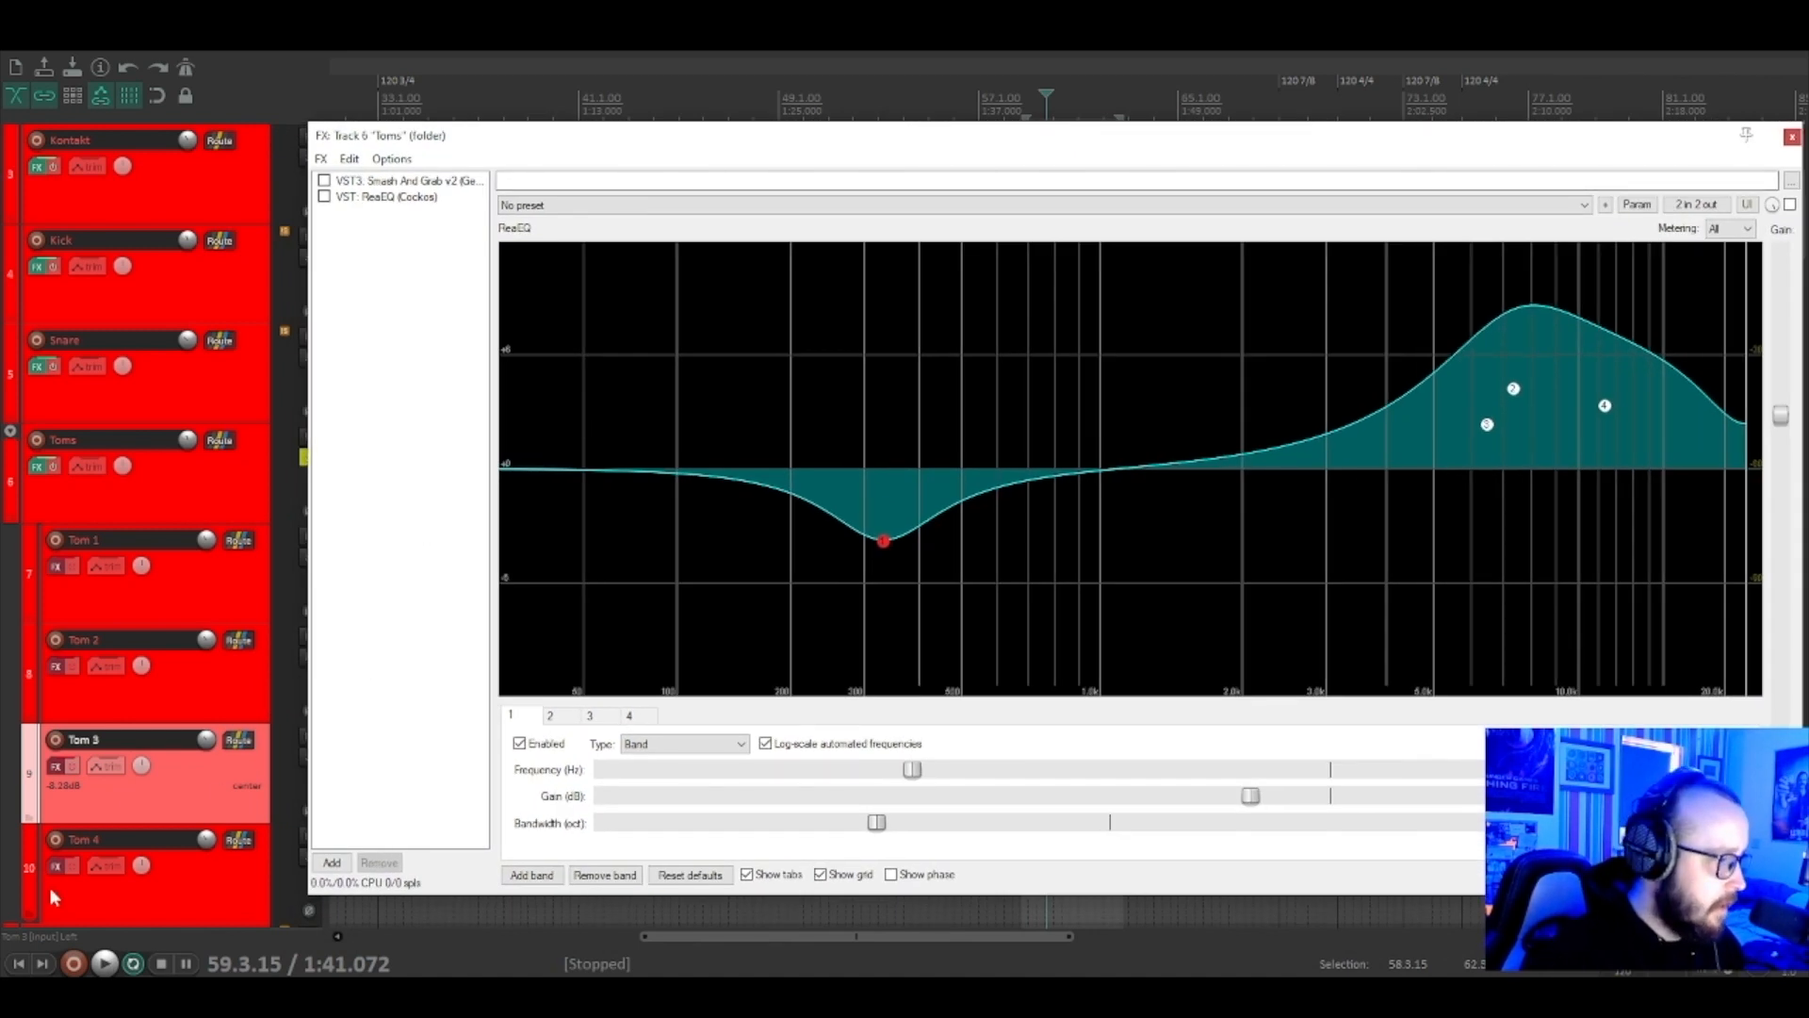
{"action": "left_click", "coordinate": [70, 865]}
{"action": "left_click", "coordinate": [63, 767]}
{"action": "left_click", "coordinate": [72, 669]}
{"action": "left_click", "coordinate": [68, 567]}
{"action": "left_click", "coordinate": [325, 197]}
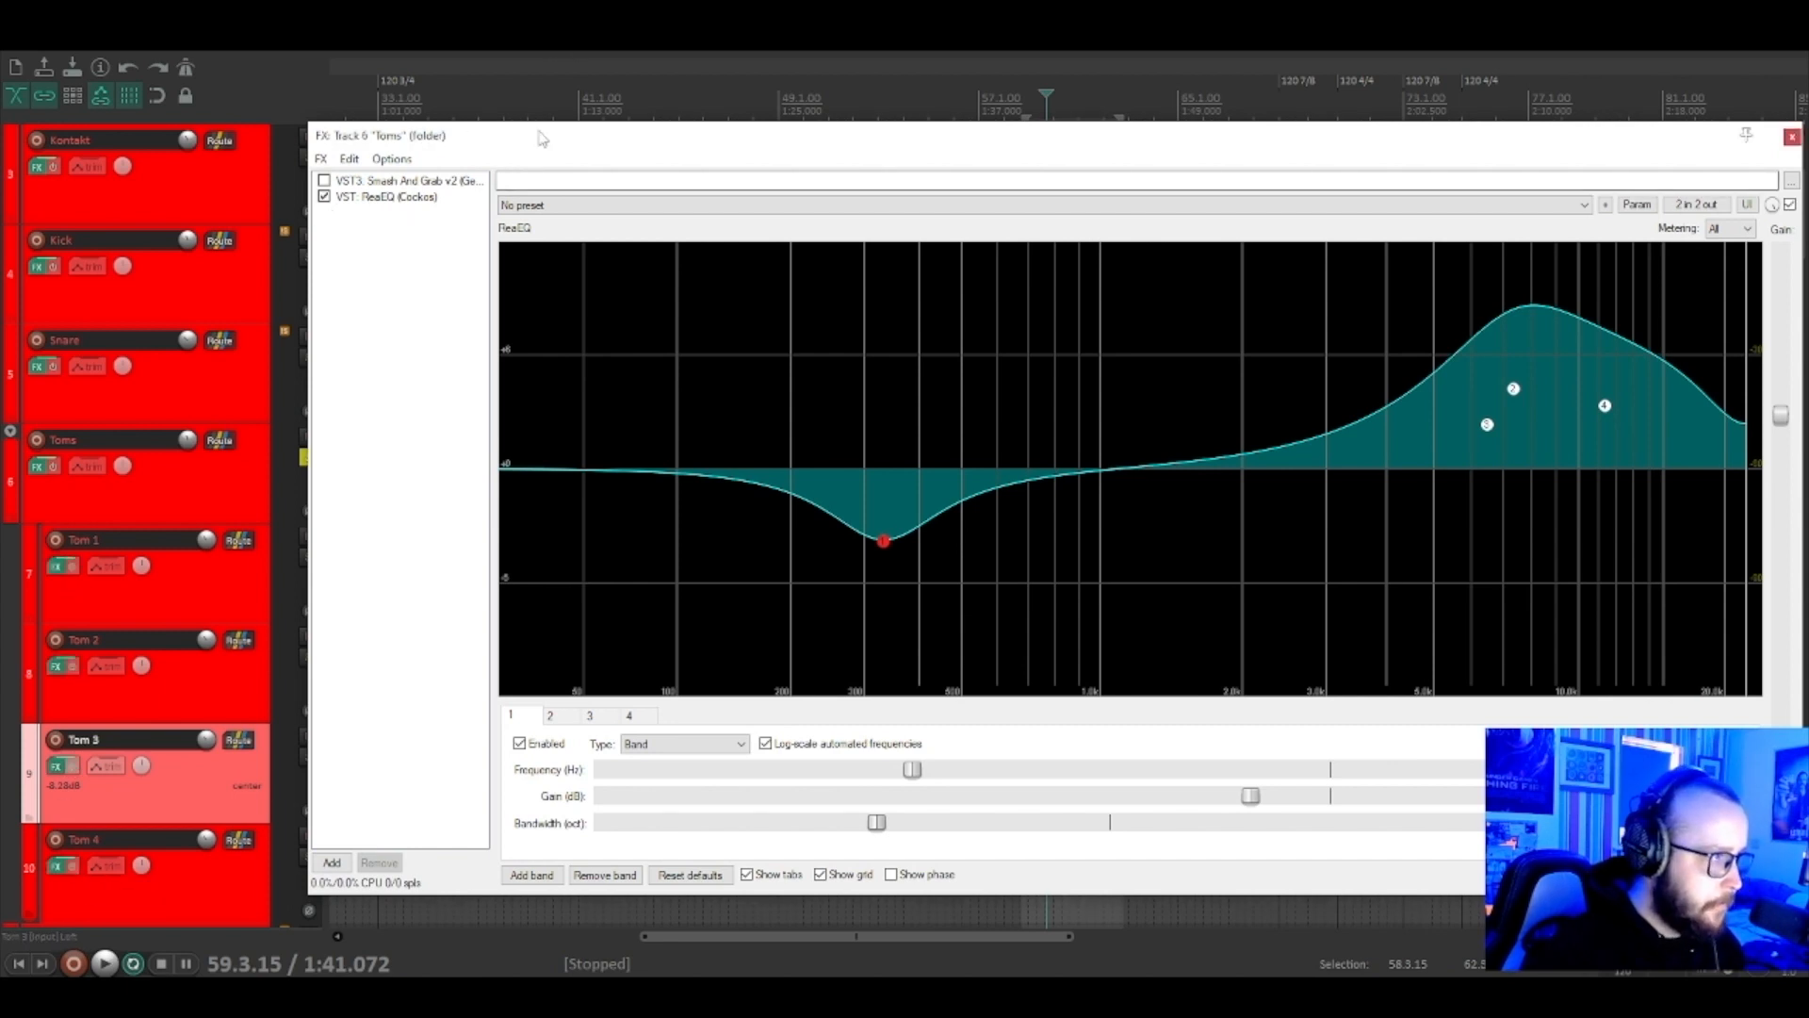
Loop the toms with only the EQs active and nudge the Toms ReaEQ's band 1 cut slightly higher in frequency.
{"action": "left_click_drag", "start_coordinate": [622, 144], "coordinate": [554, 153]}
{"action": "key", "text": "space"}
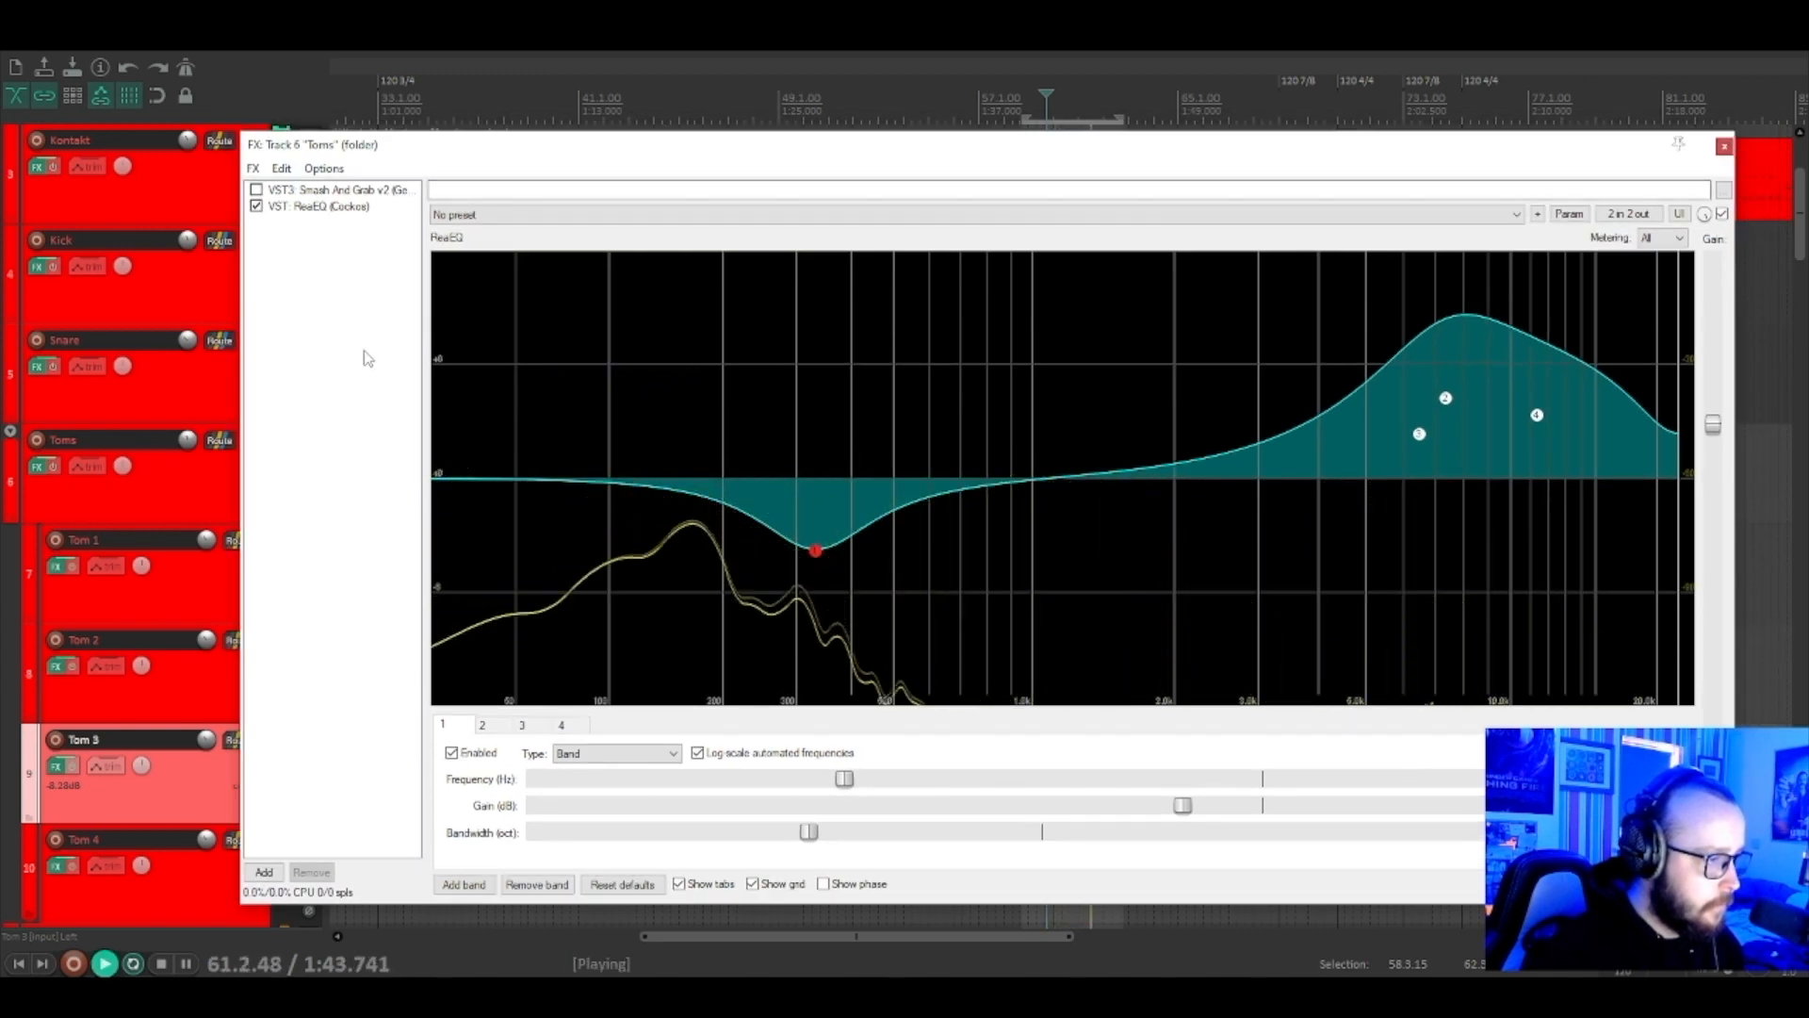
{"action": "left_click_drag", "start_coordinate": [816, 549], "coordinate": [822, 550]}
{"action": "key", "text": "space"}
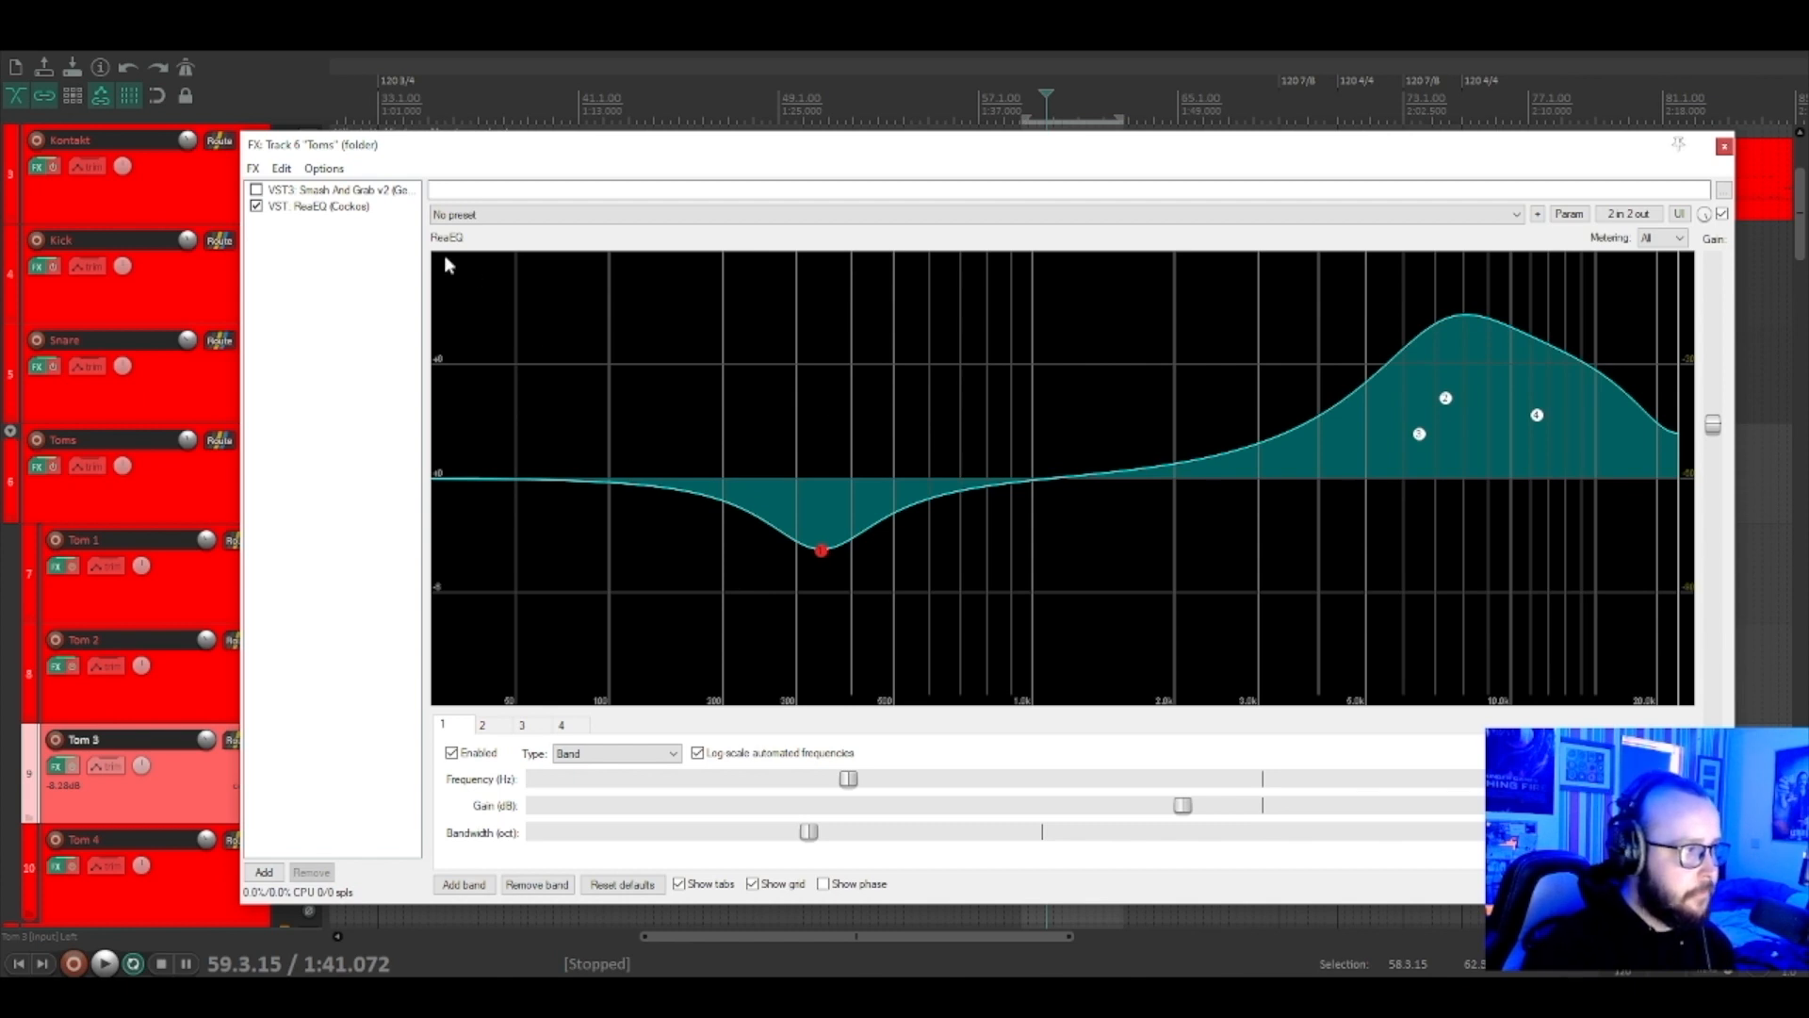
Open Smash And Grab v2 on the Toms folder, enable it, and examine its drum type, saturation mode and knob settings.
{"action": "left_click", "coordinate": [339, 192]}
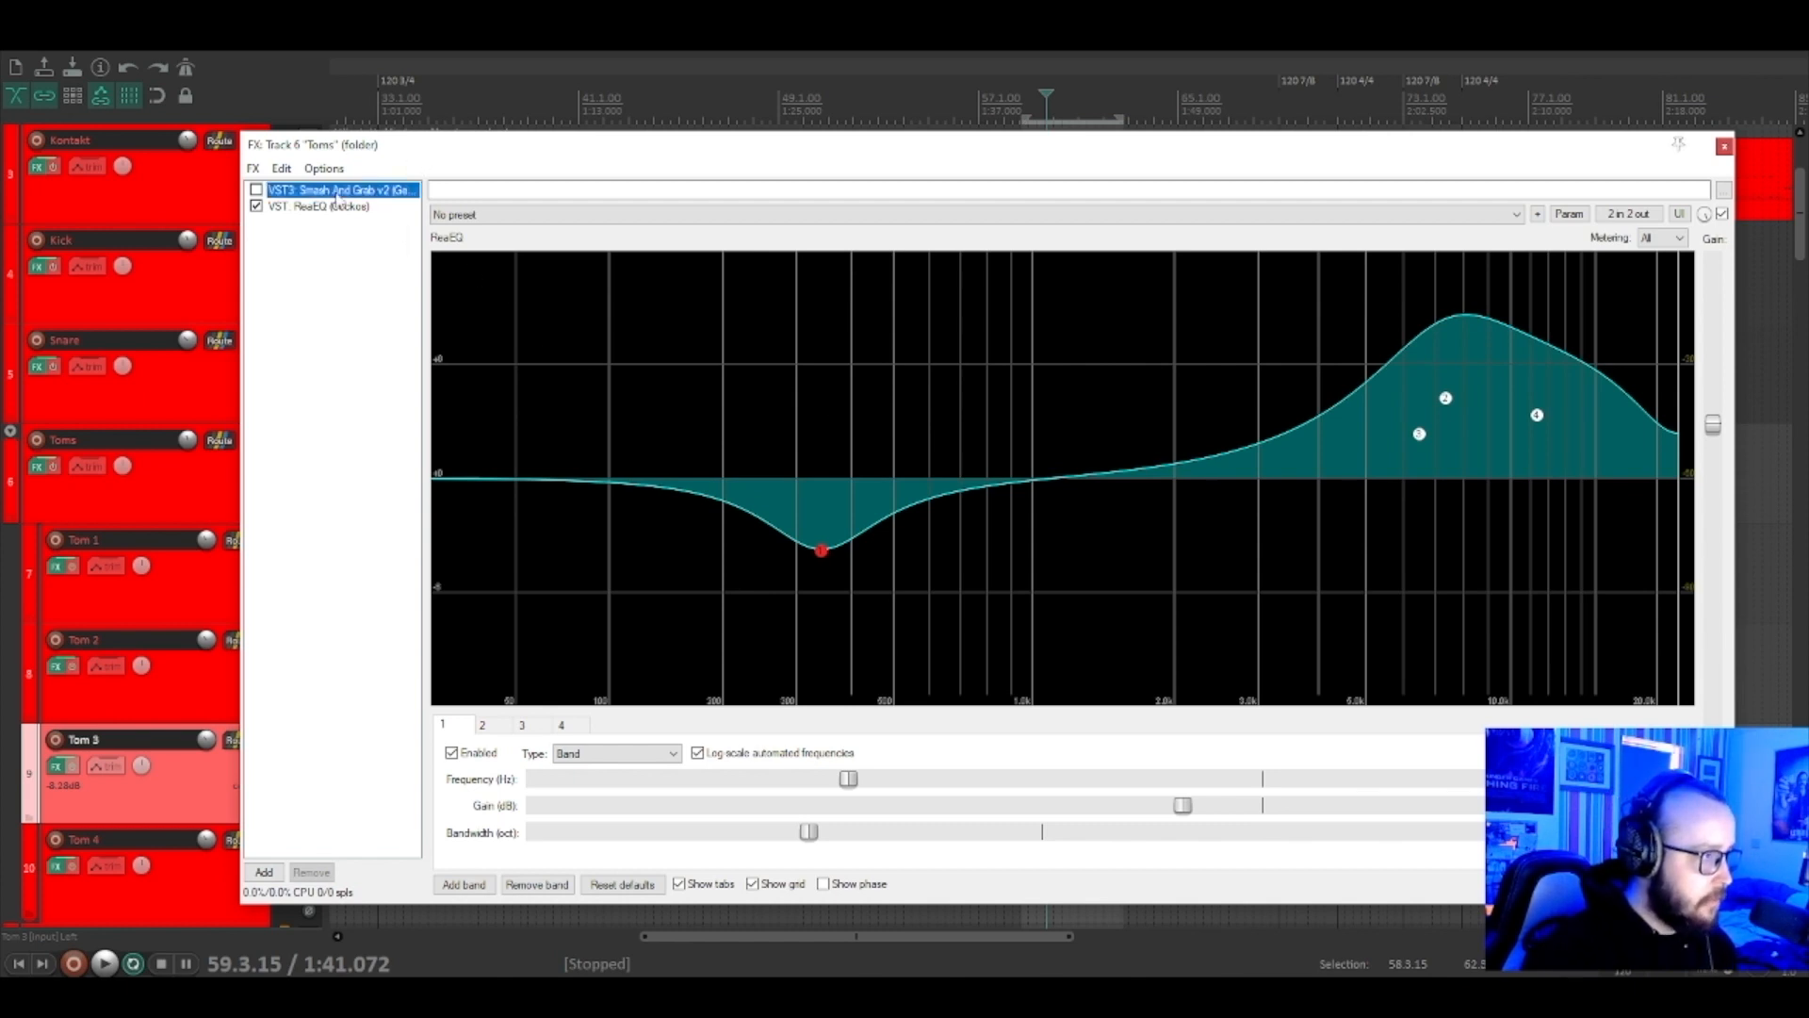
{"action": "left_click_drag", "start_coordinate": [836, 159], "coordinate": [1159, 201]}
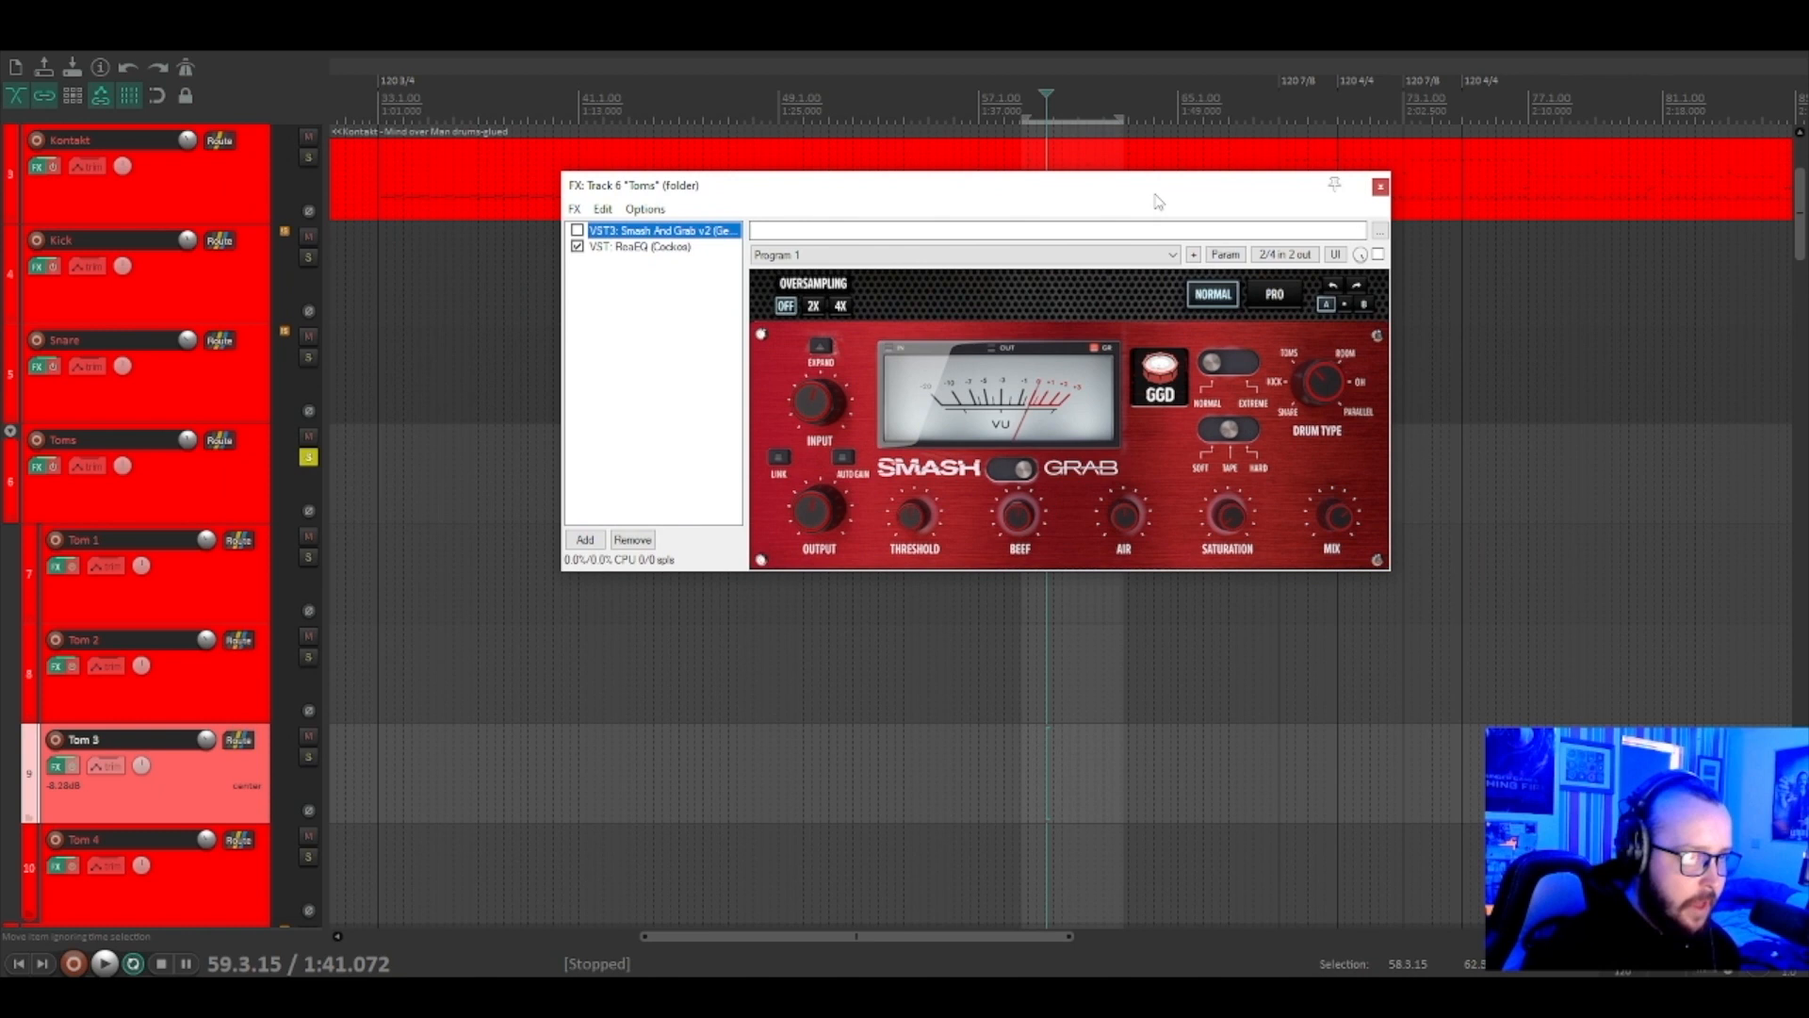
{"action": "left_click", "coordinate": [578, 230]}
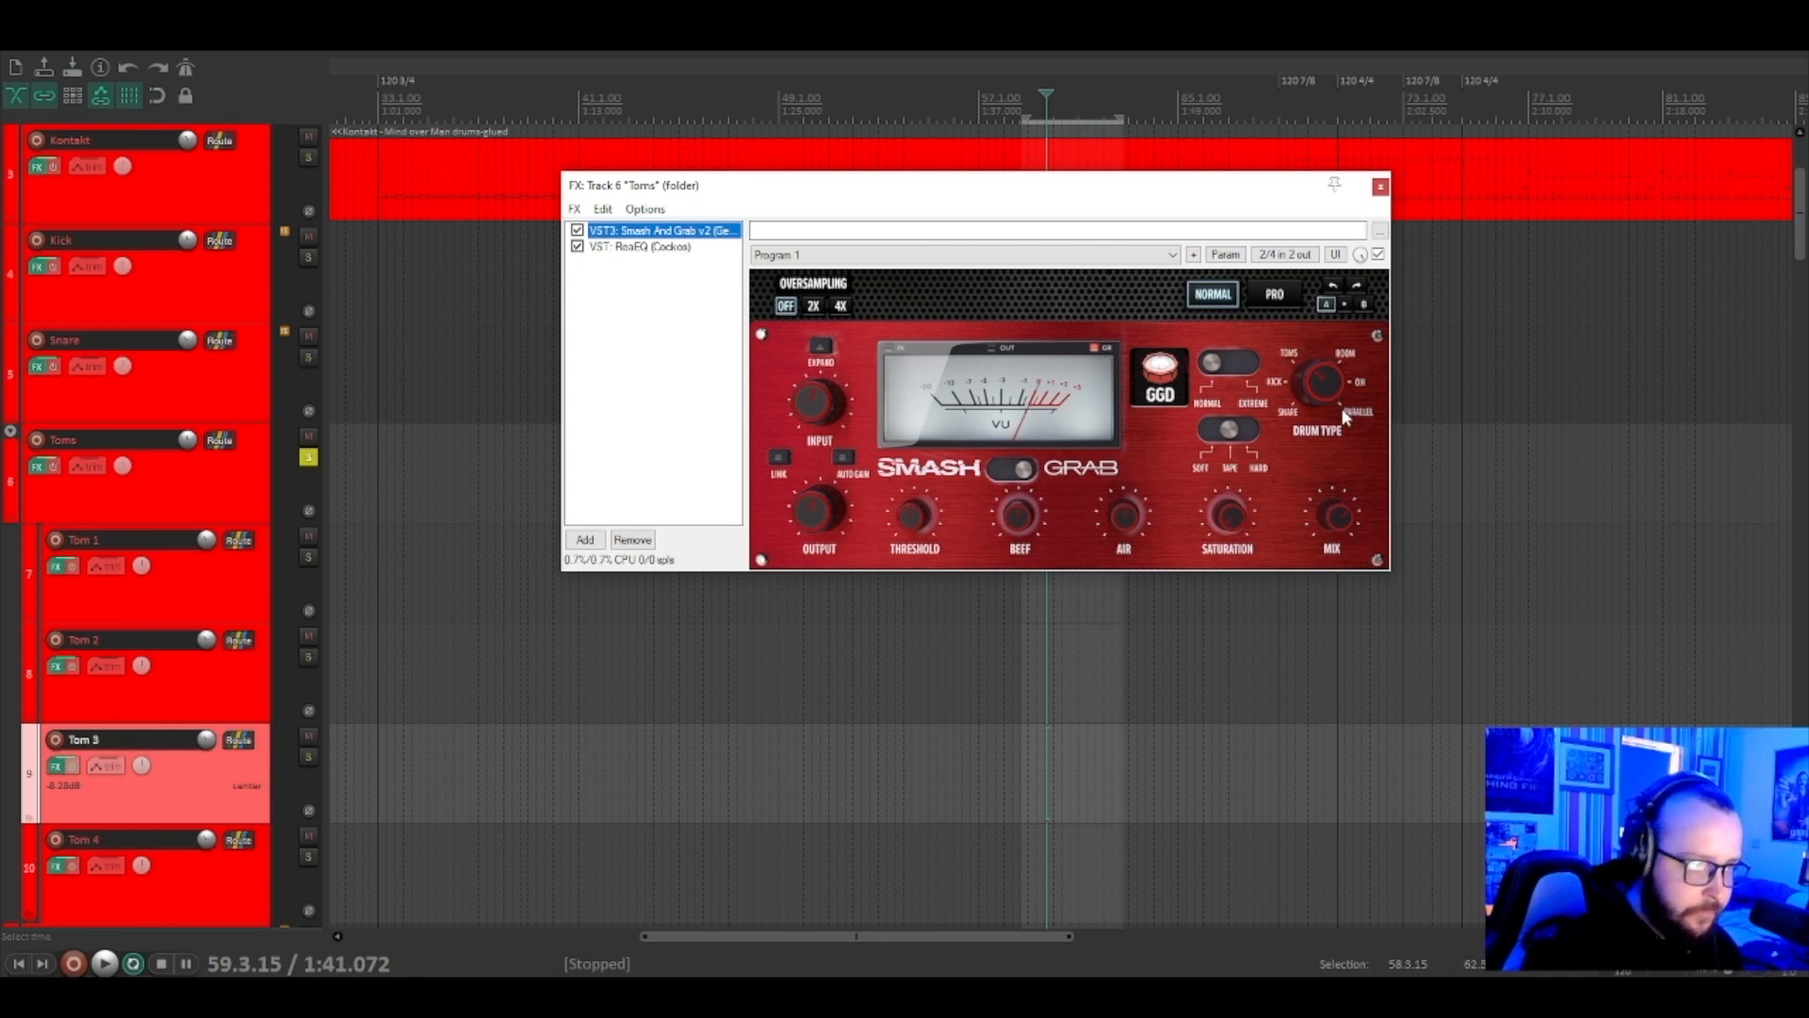
{"action": "left_click", "coordinate": [807, 411]}
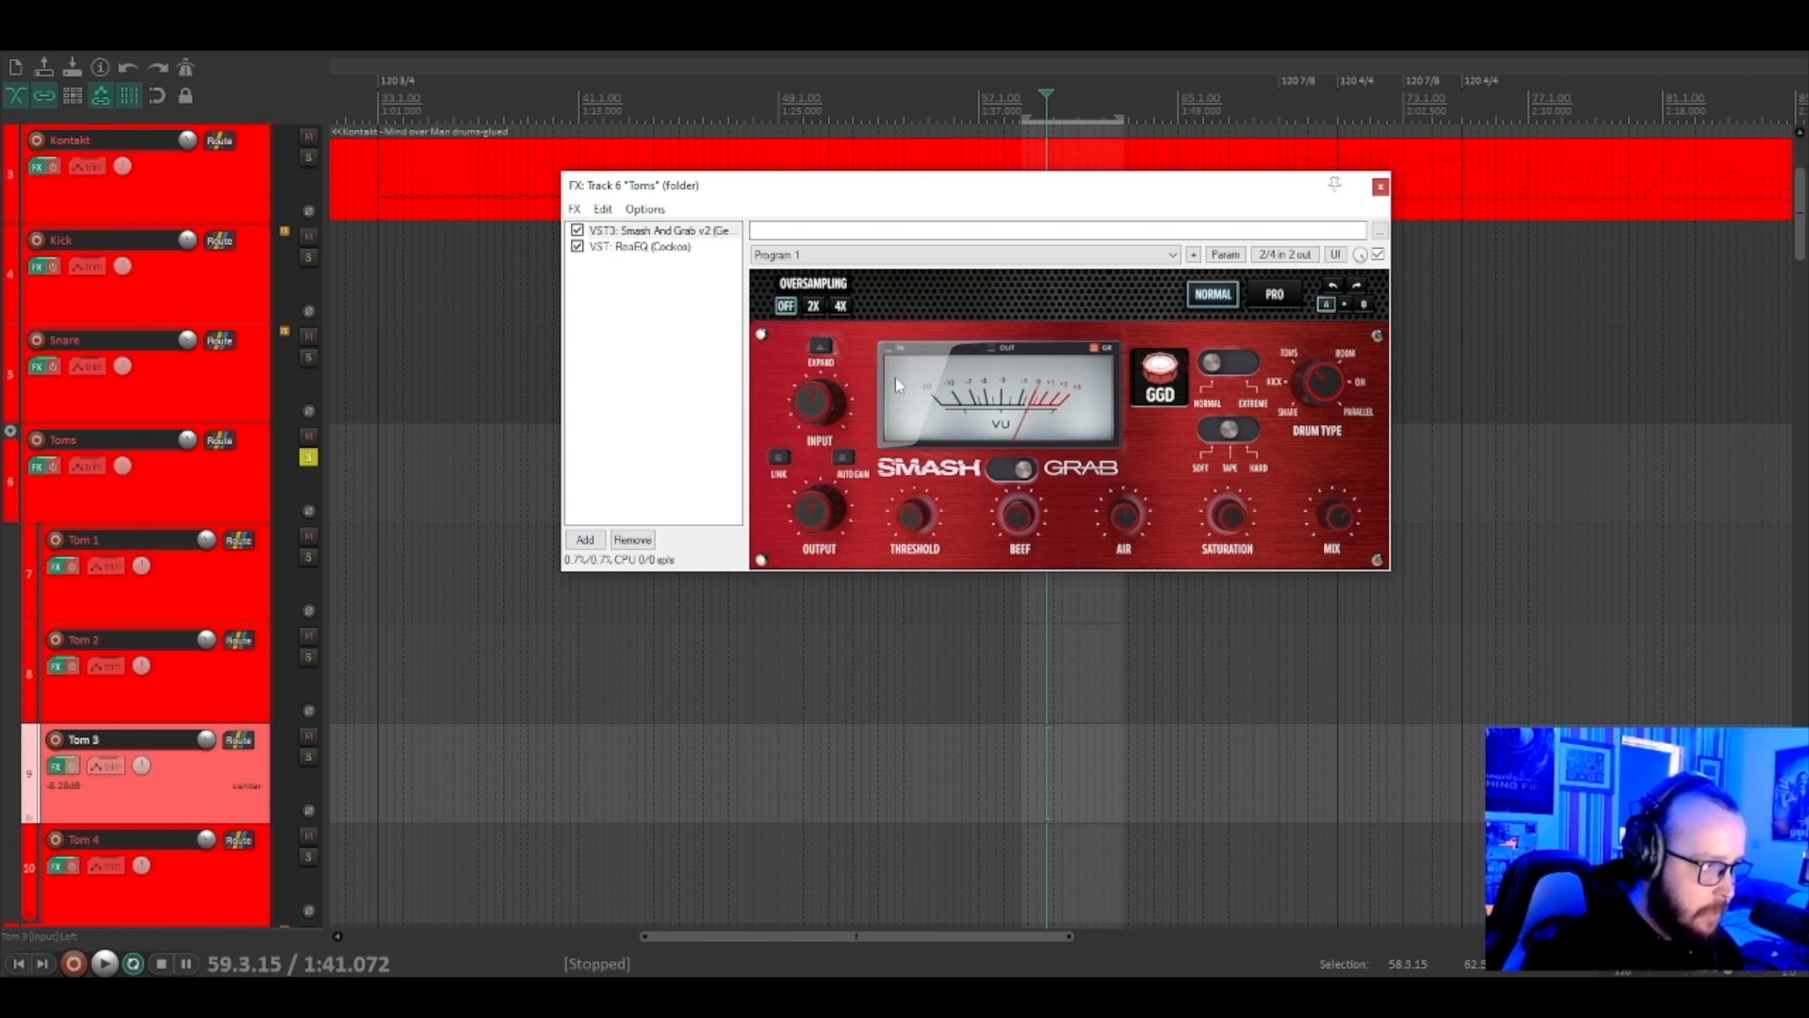
{"action": "left_click", "coordinate": [658, 388]}
{"action": "left_click_drag", "start_coordinate": [1151, 189], "coordinate": [1284, 276]}
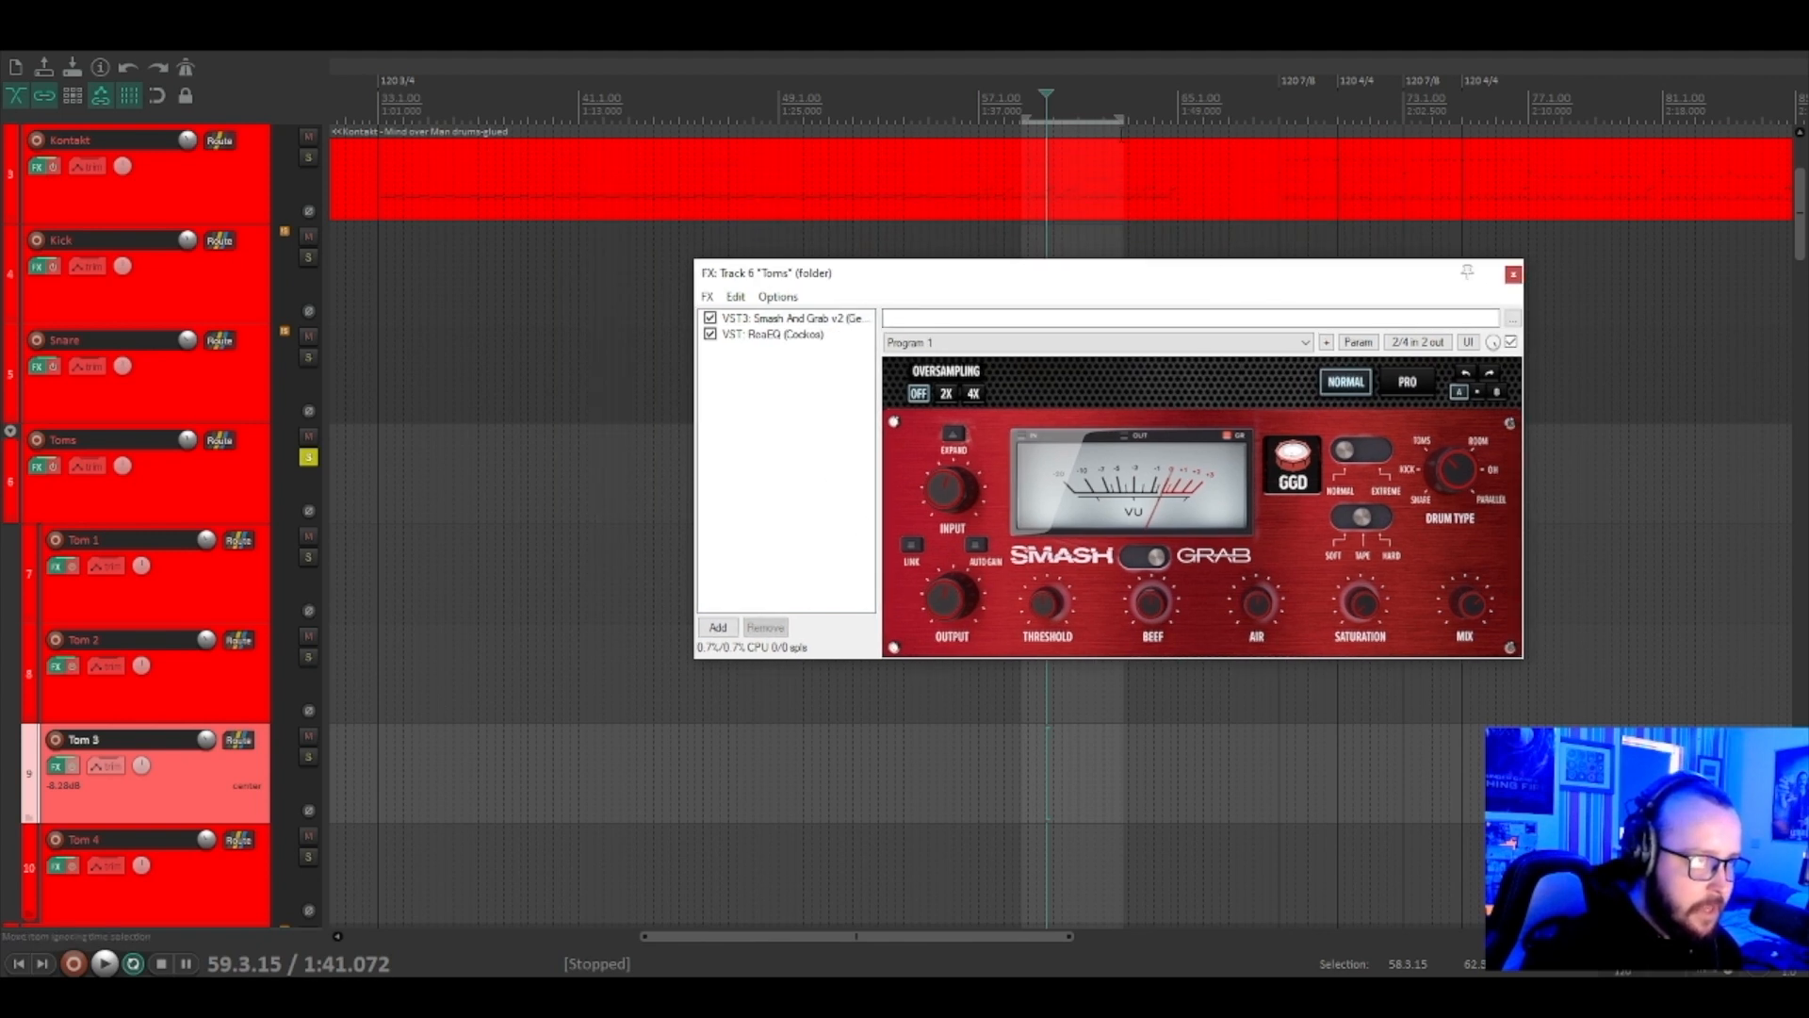
Loop the toms and compare Smash And Grab v2 bypassed and active, leaving the compressor enabled.
{"action": "left_click", "coordinate": [710, 318]}
{"action": "key", "text": "space"}
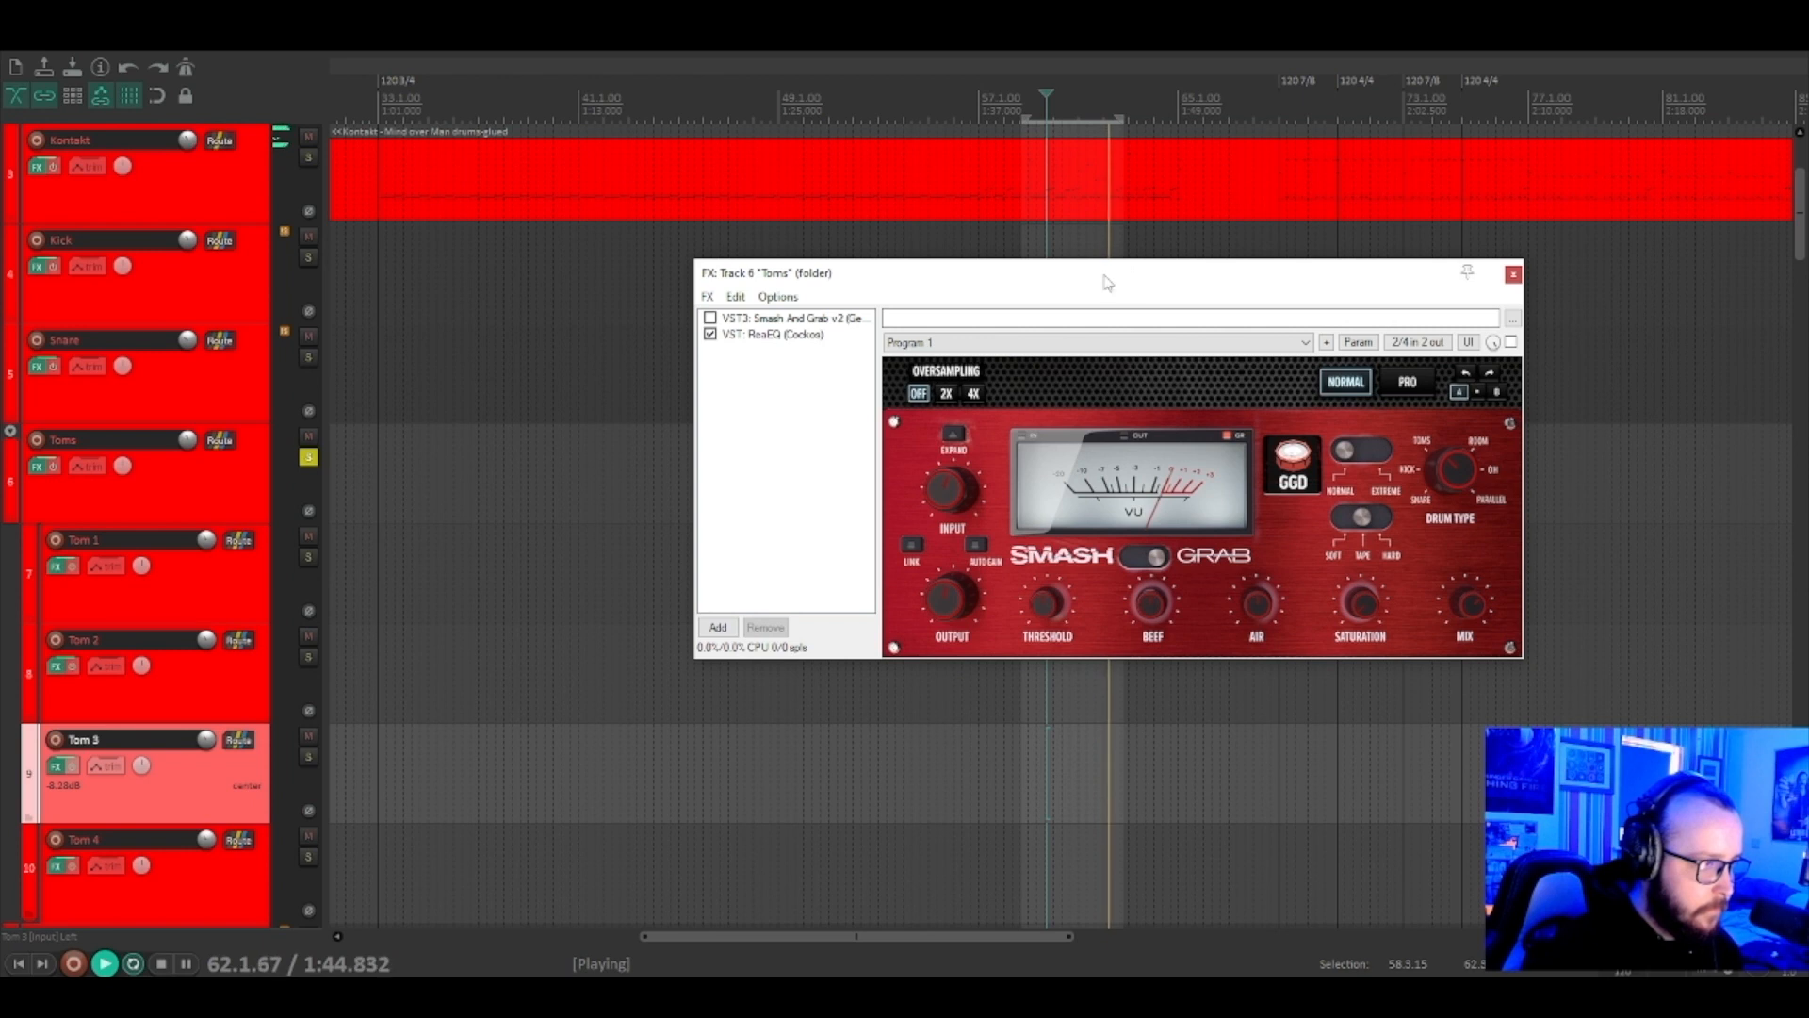
{"action": "left_click", "coordinate": [709, 317]}
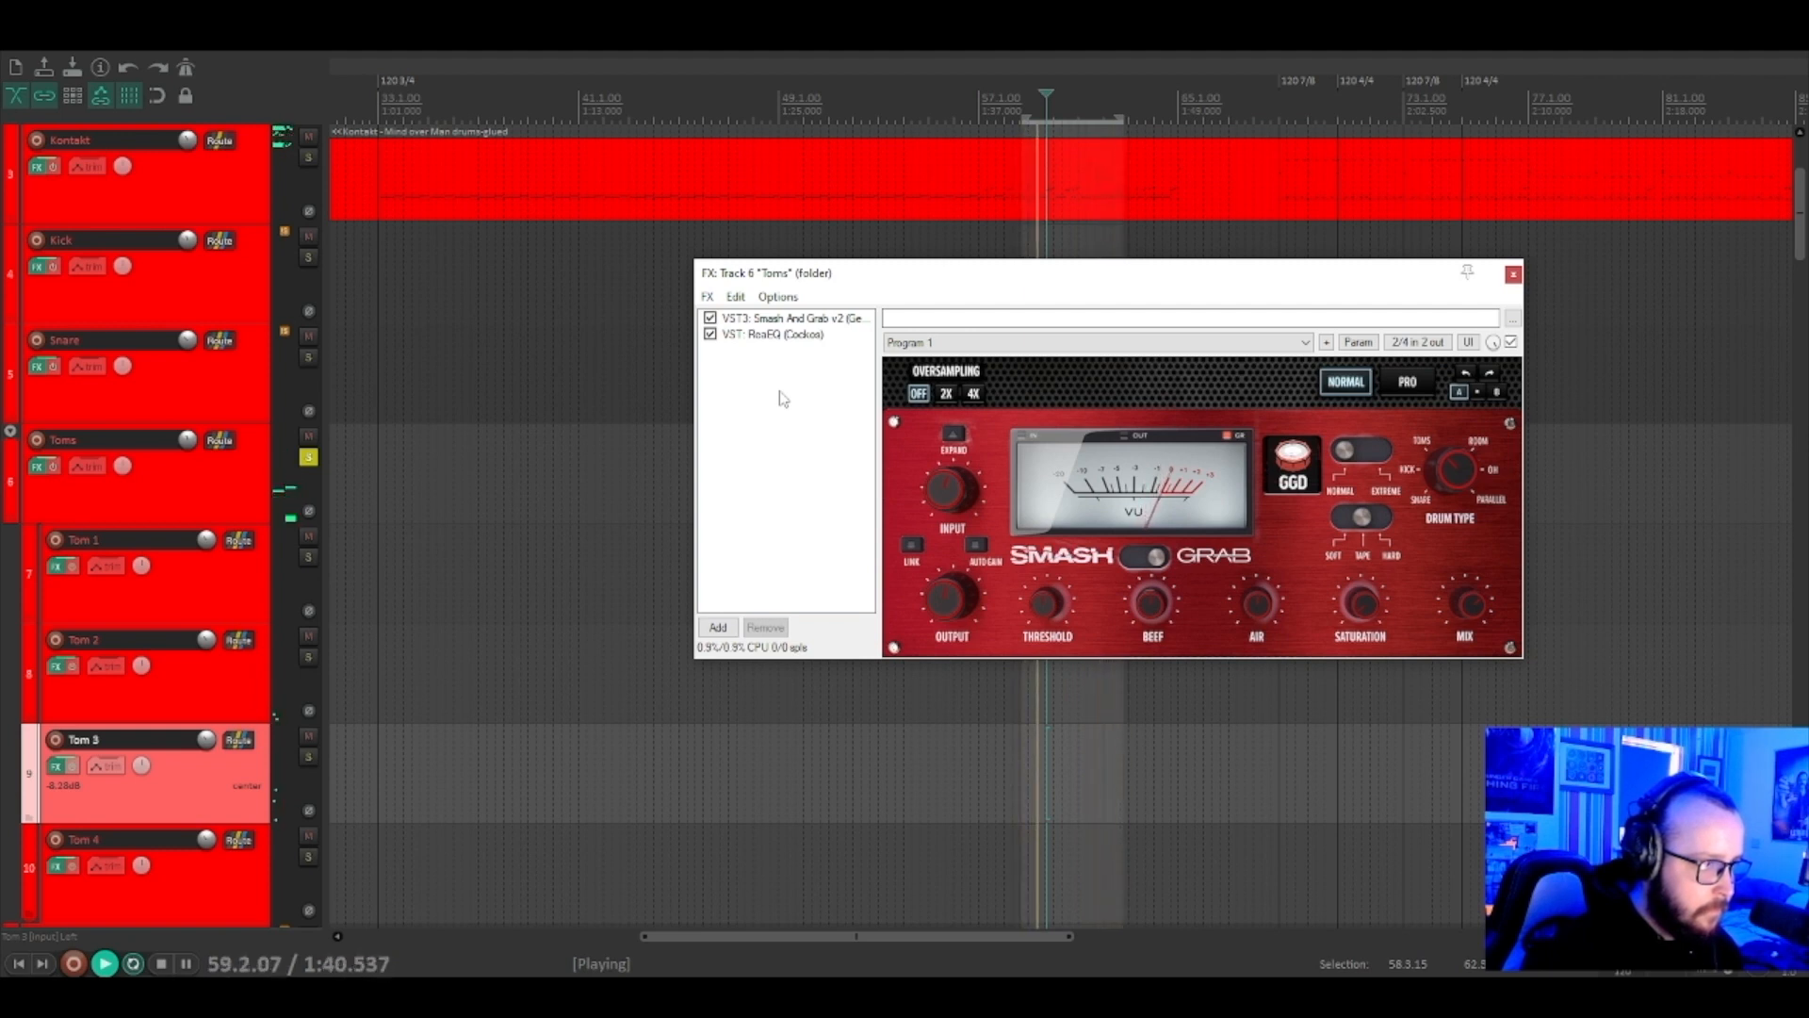
{"action": "key", "text": "space"}
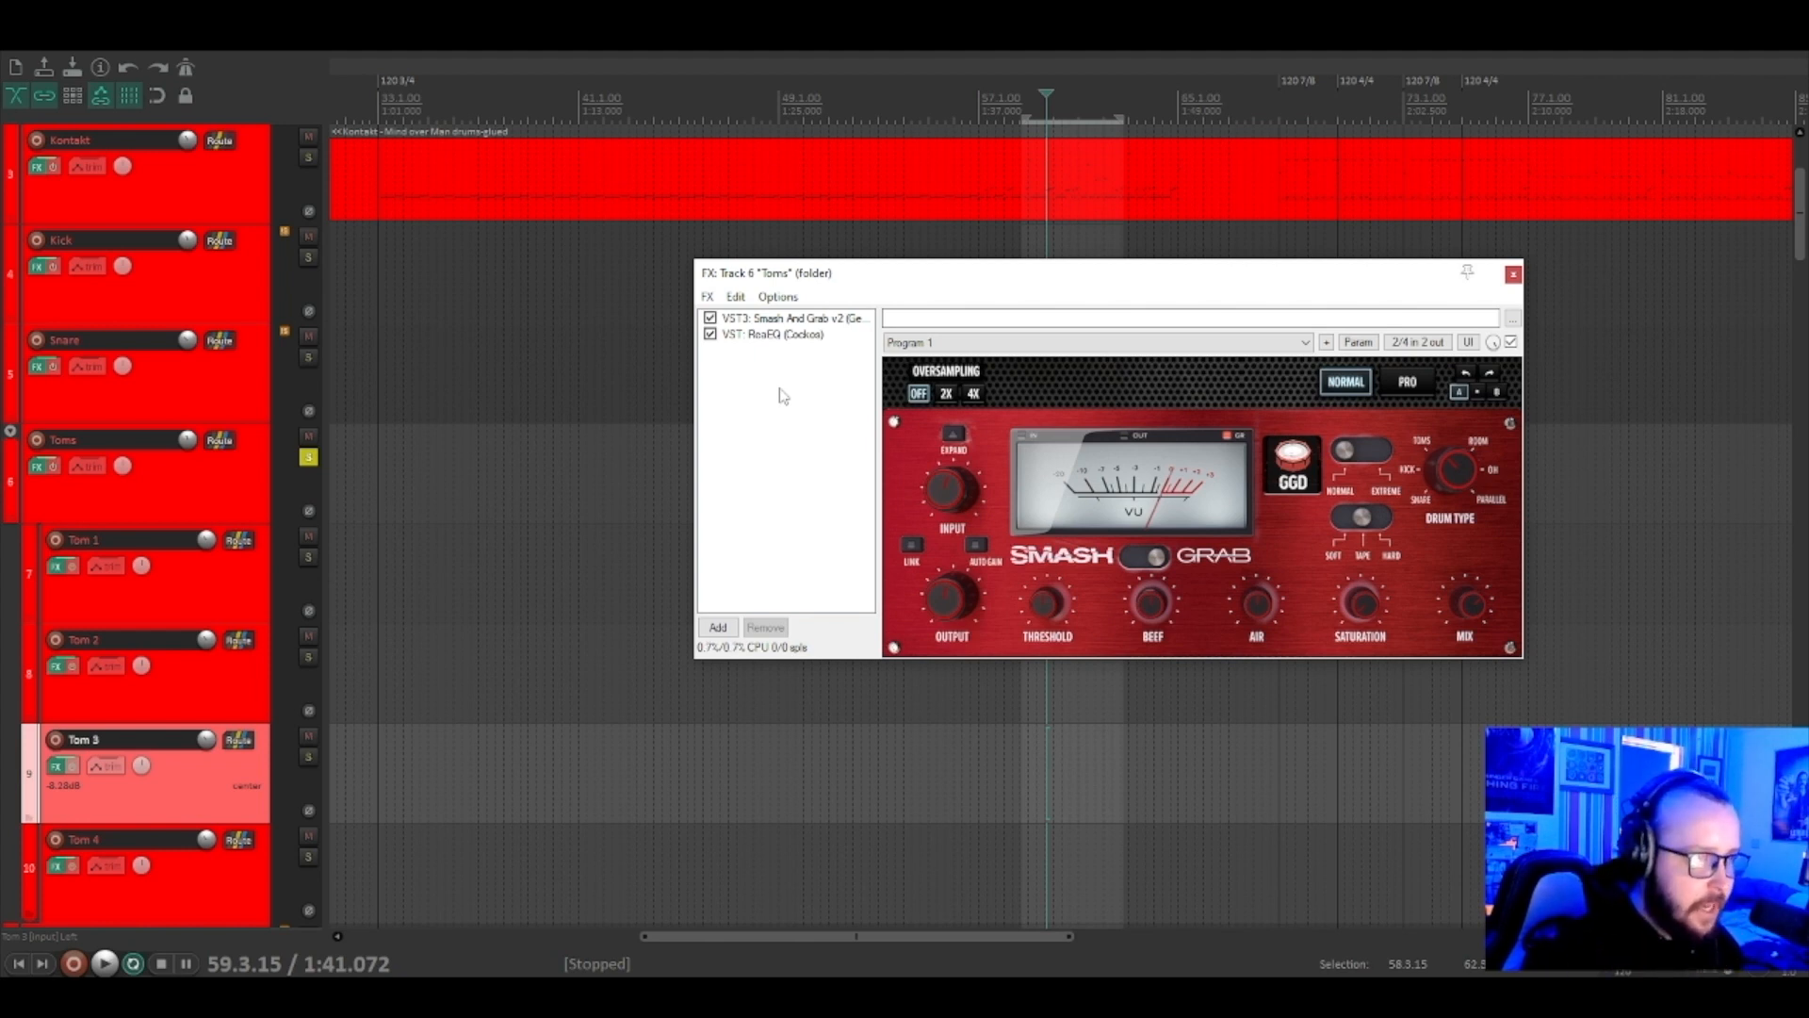
{"action": "left_click_drag", "start_coordinate": [913, 283], "coordinate": [842, 278]}
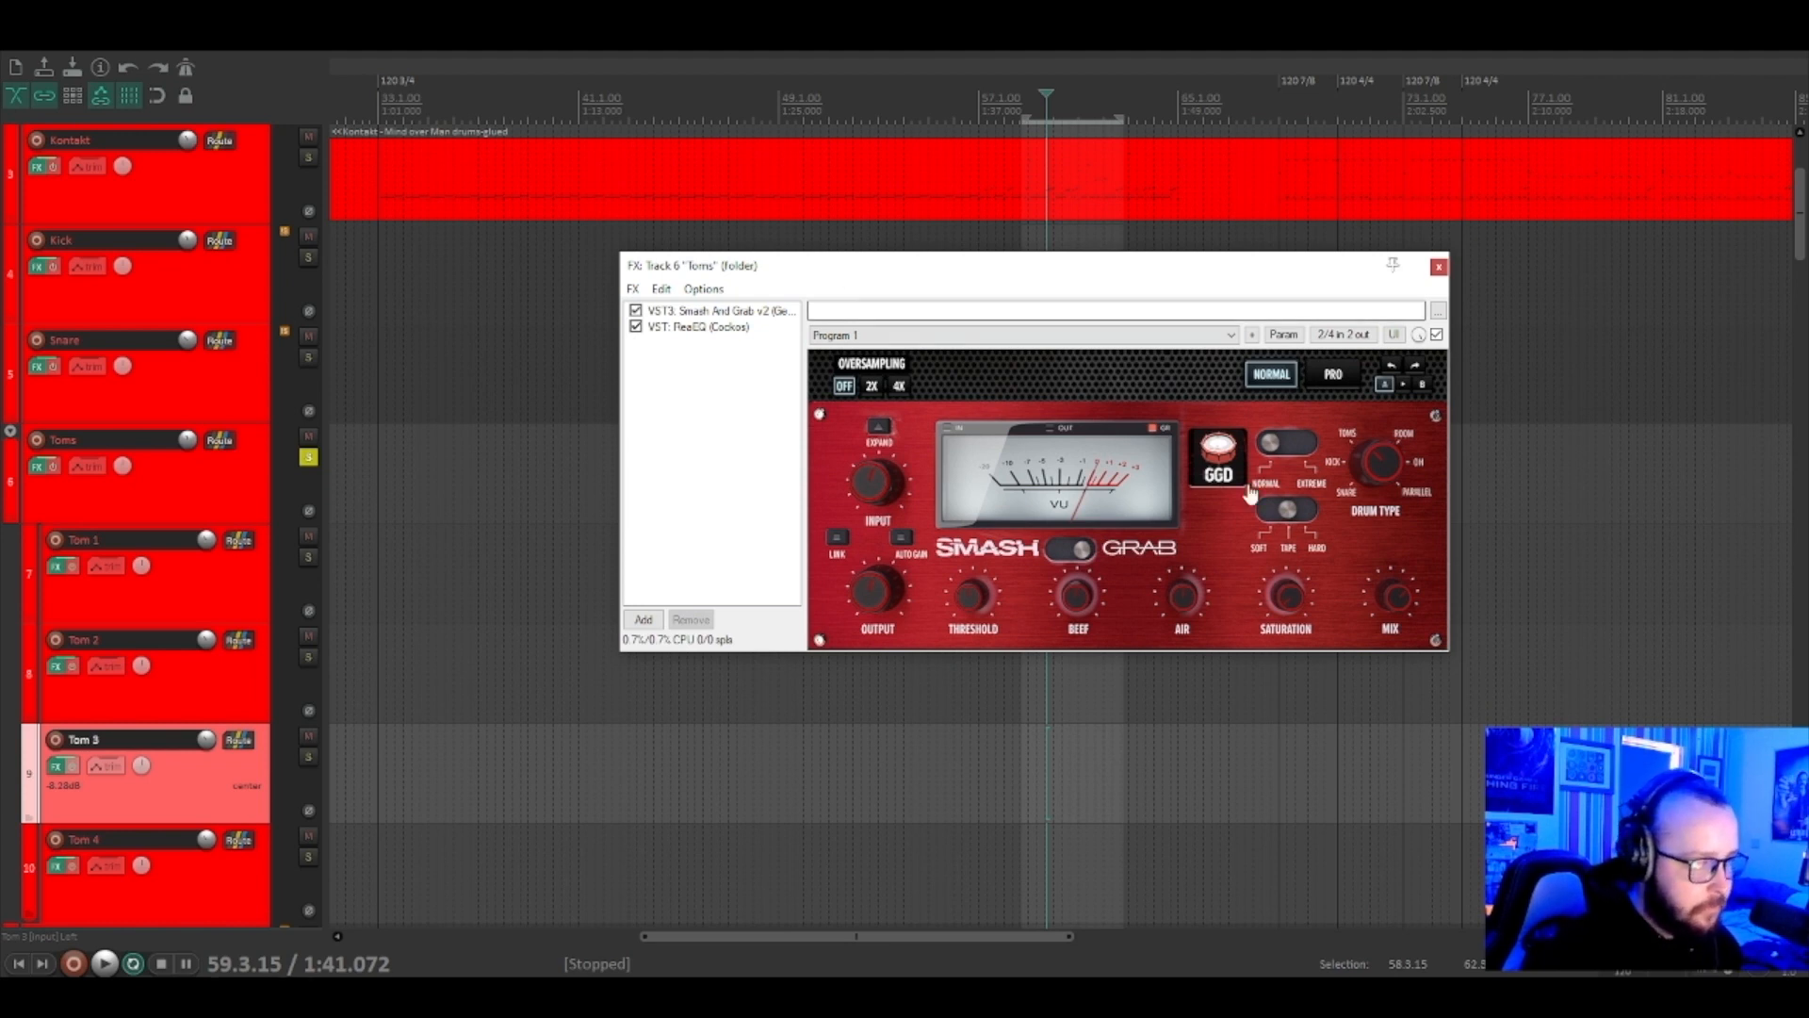
Close the Toms effects chain and unsolo the Toms folder.
{"action": "left_click", "coordinate": [1438, 267]}
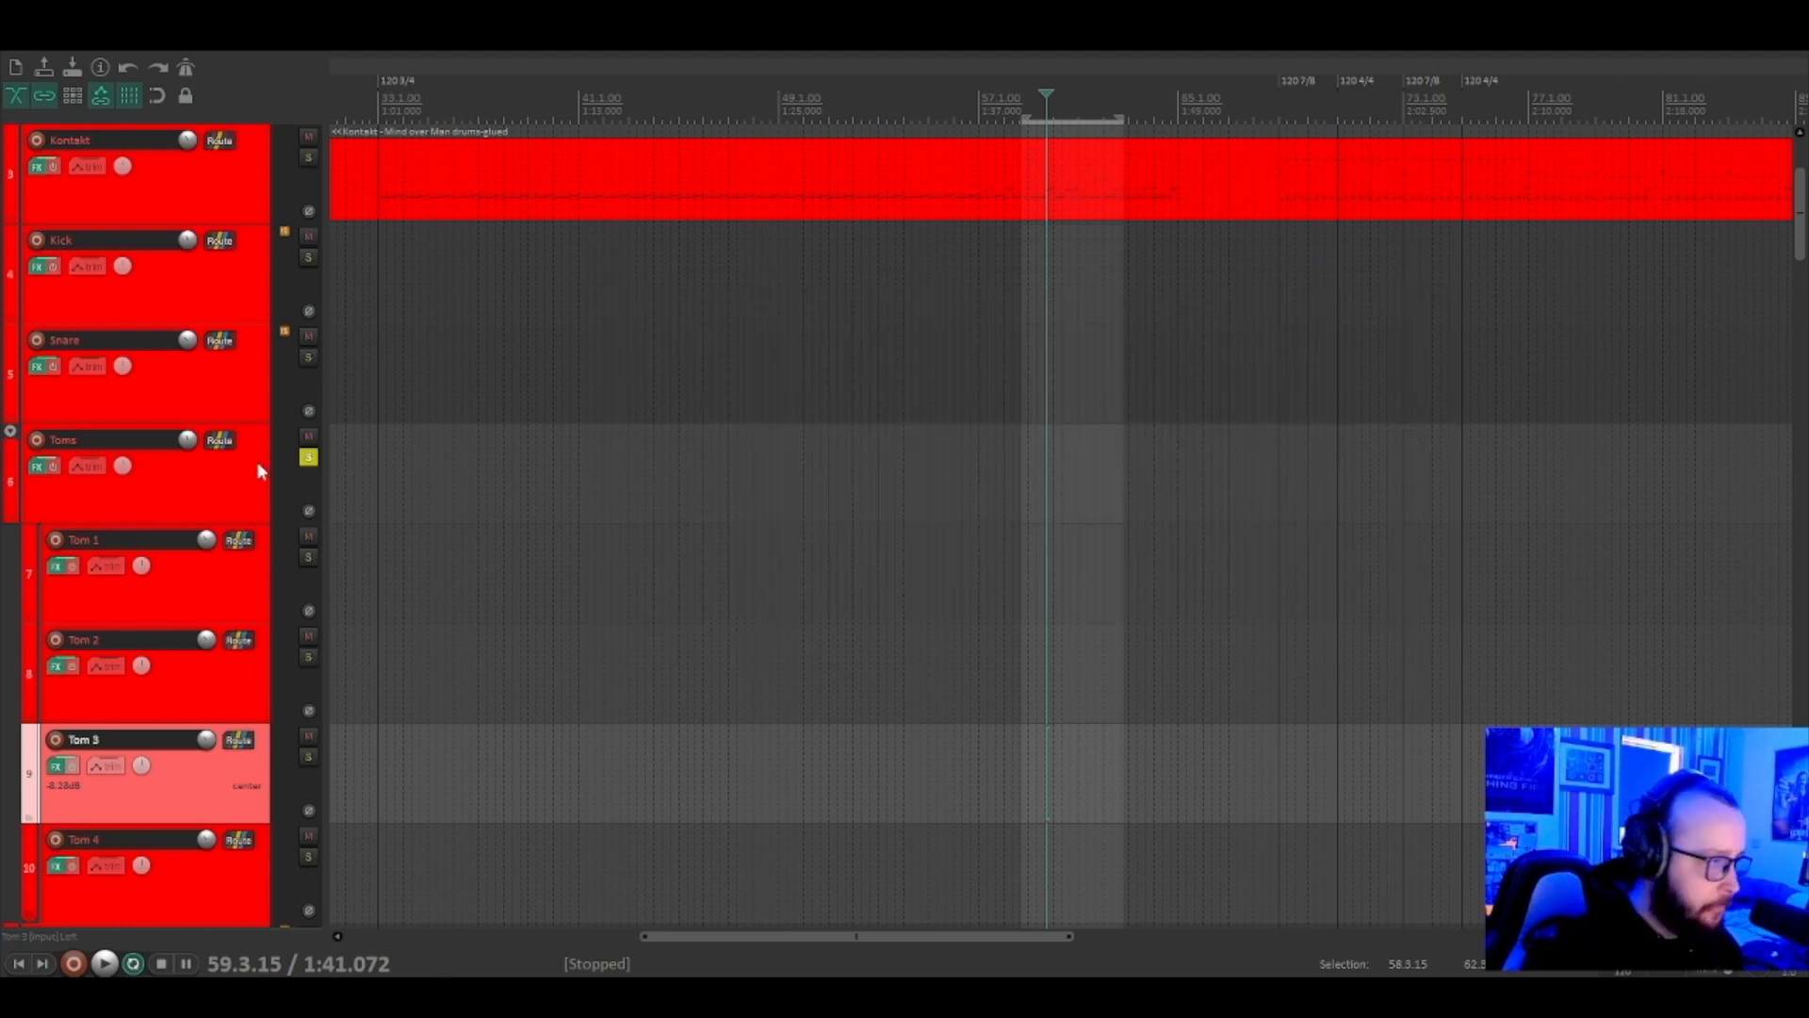
{"action": "scroll", "coordinate": [274, 424], "scroll_direction": "down", "scroll_amount": 3}
{"action": "left_click", "coordinate": [307, 158]}
{"action": "scroll", "coordinate": [287, 720], "scroll_direction": "down", "scroll_amount": 4}
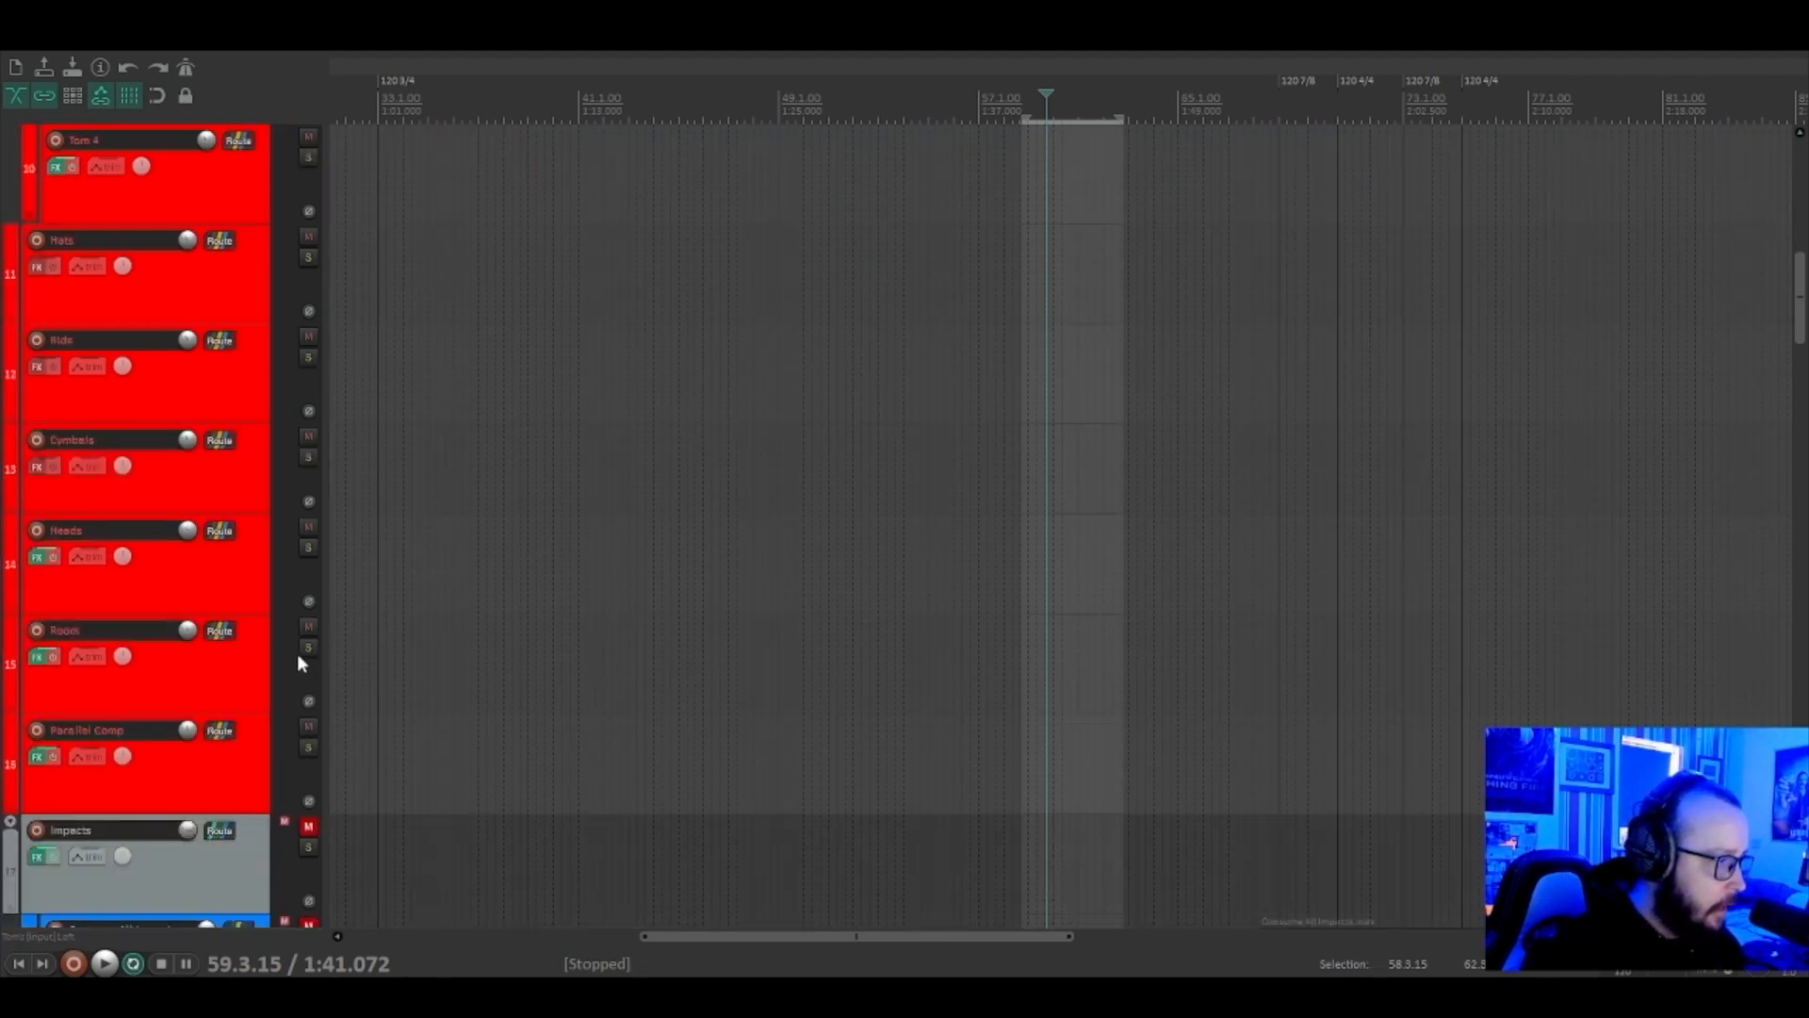
Open the Heads track's effects chain and examine its ReaEQ curve, selecting band 2.
{"action": "left_click", "coordinate": [37, 557]}
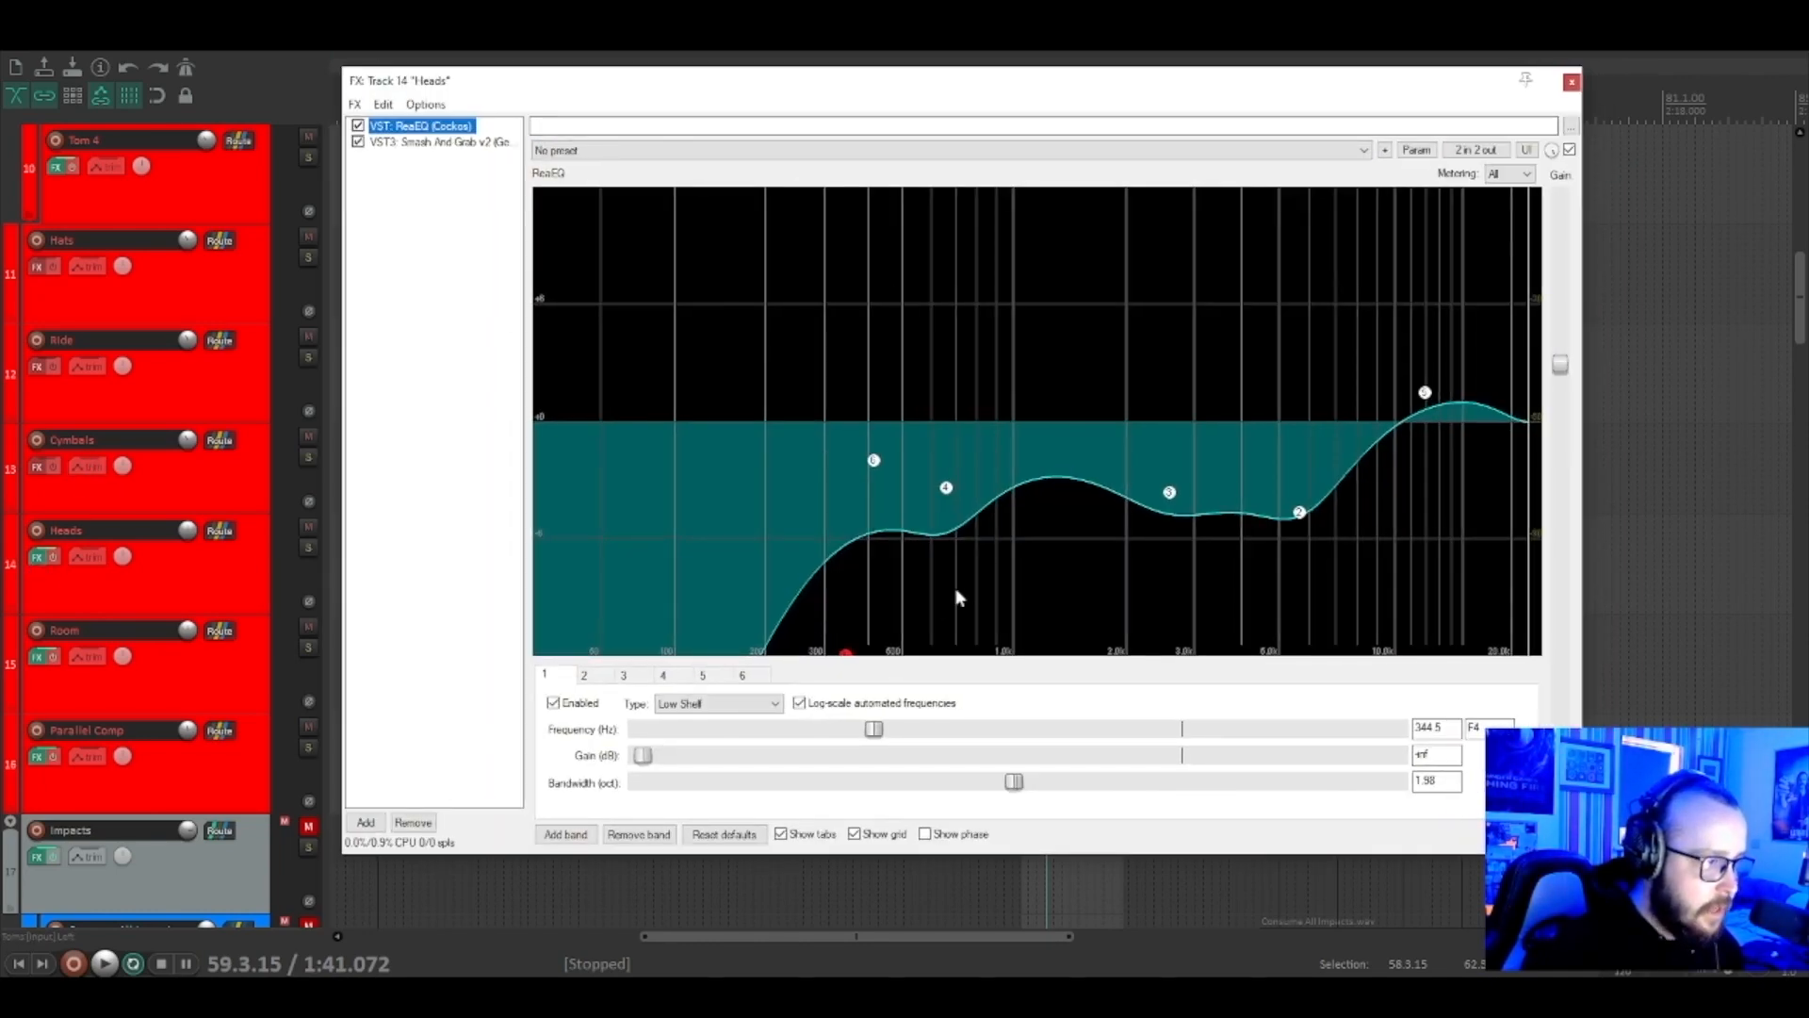
{"action": "mouse_move", "coordinate": [850, 663]}
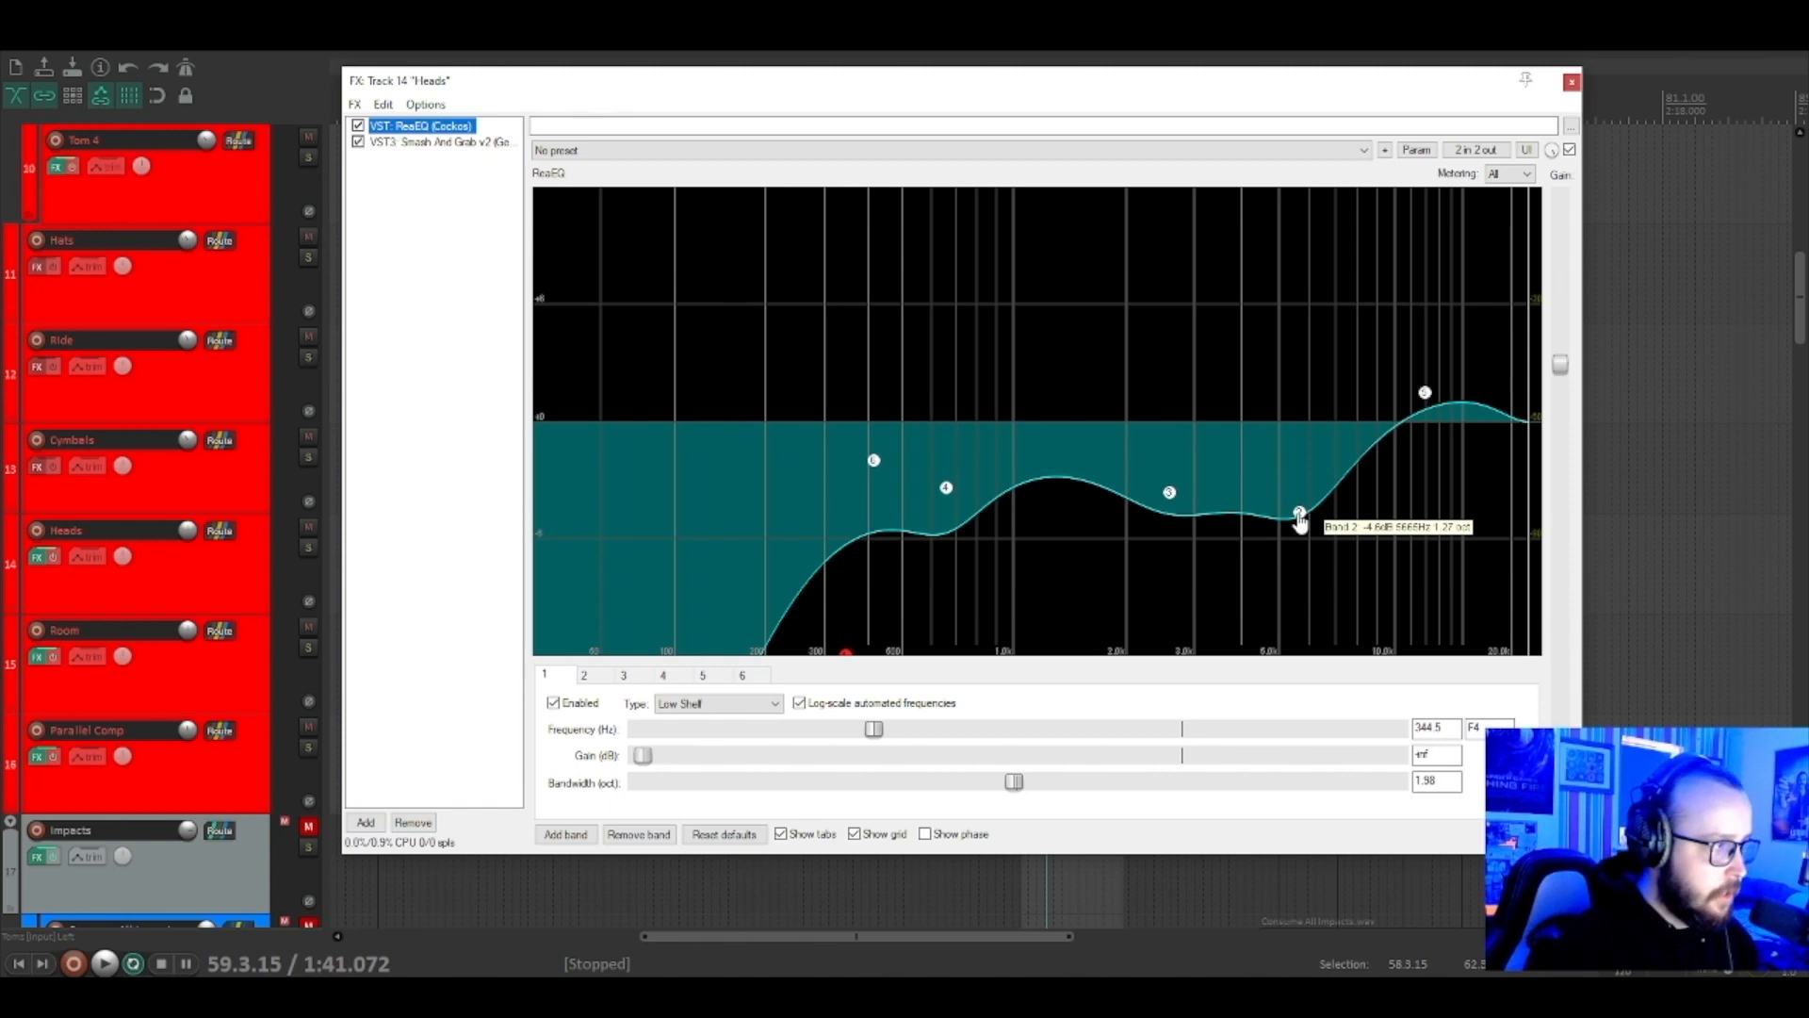
{"action": "left_click", "coordinate": [1299, 515]}
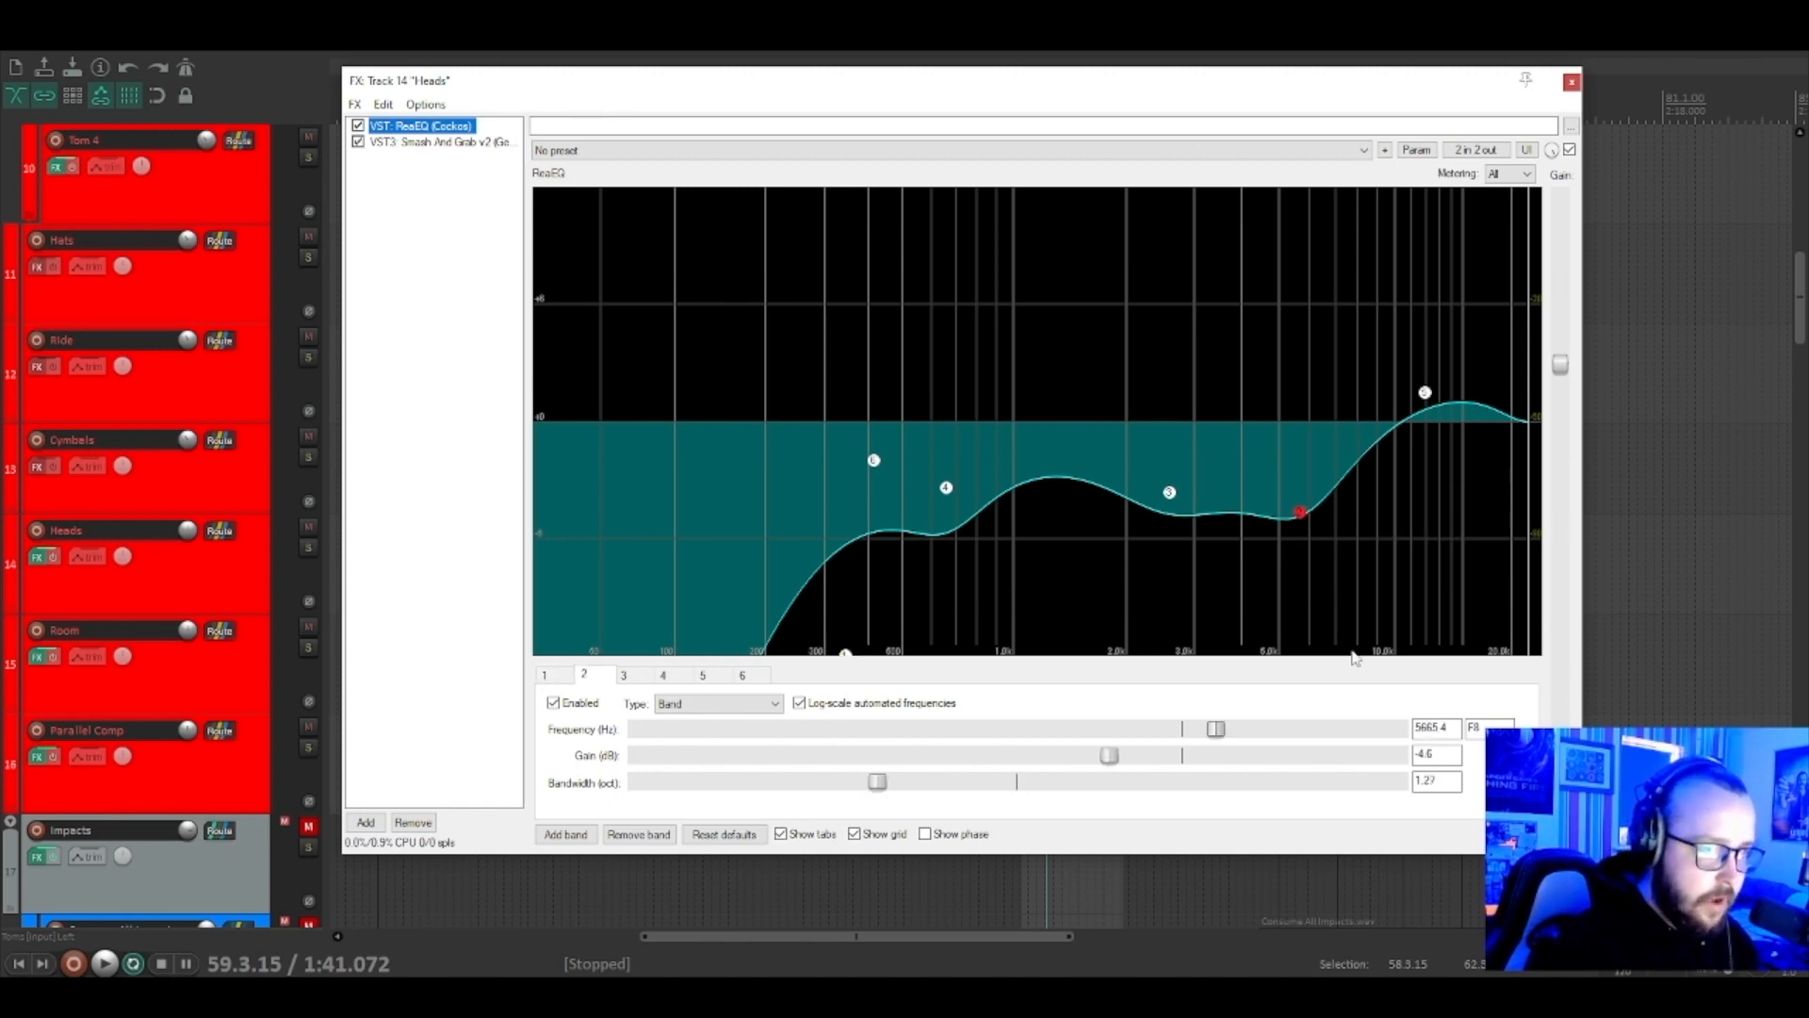
{"action": "mouse_move", "coordinate": [1299, 519]}
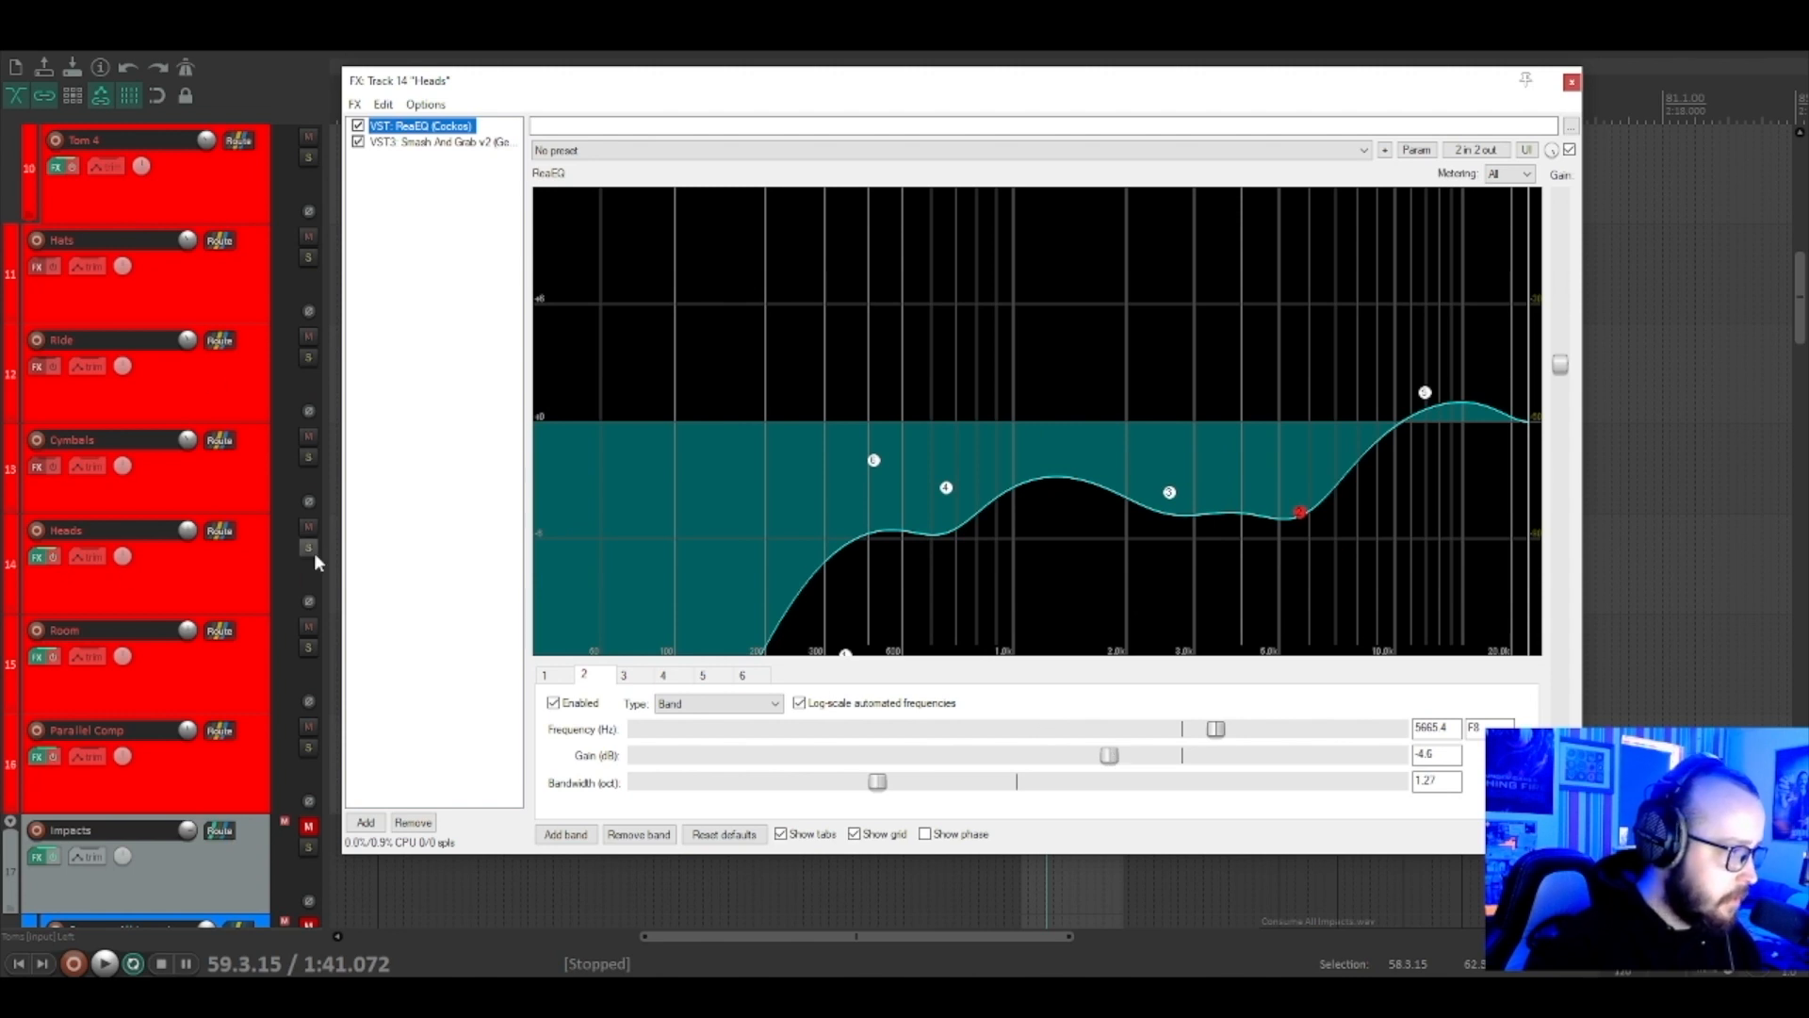
Solo the Heads track and place the edit cursor at about 76.4.13, keeping its effects chain in view.
{"action": "left_click_drag", "start_coordinate": [879, 90], "coordinate": [850, 376]}
{"action": "scroll", "coordinate": [839, 306], "scroll_direction": "down", "scroll_amount": 4}
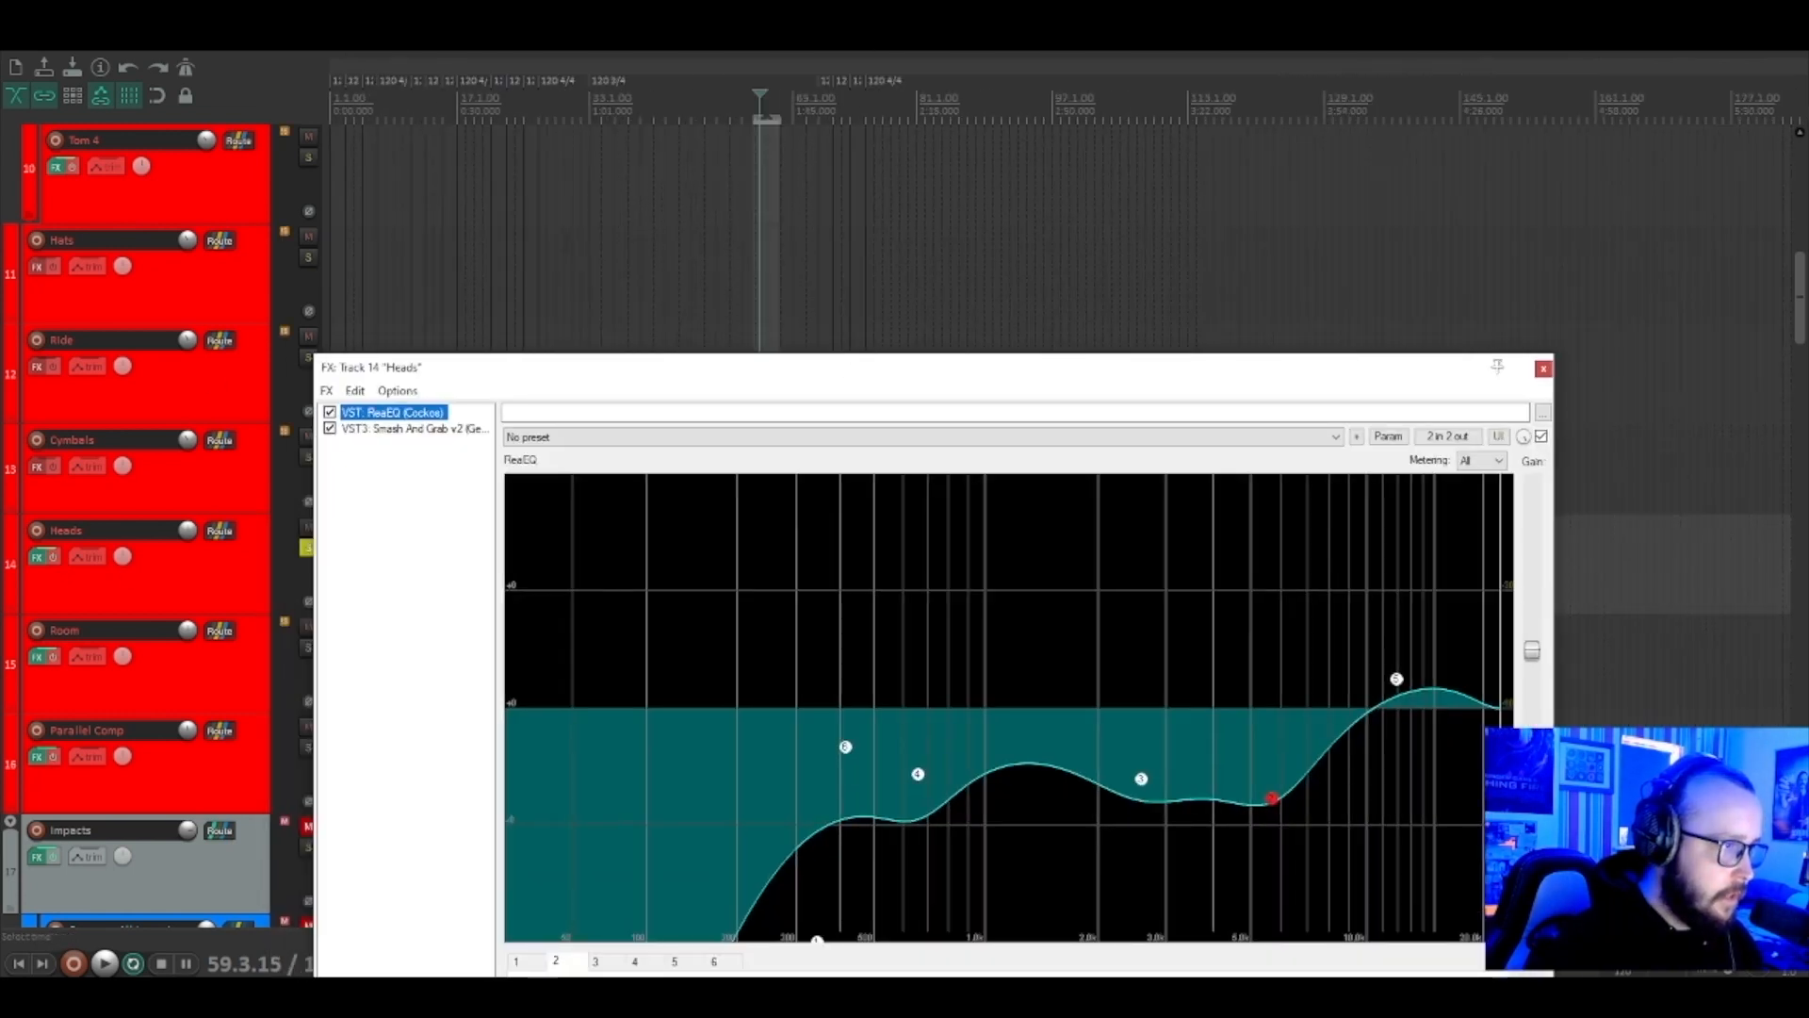
{"action": "scroll", "coordinate": [286, 251], "scroll_direction": "up", "scroll_amount": 5}
{"action": "left_click", "coordinate": [868, 265]}
{"action": "left_click", "coordinate": [867, 265]}
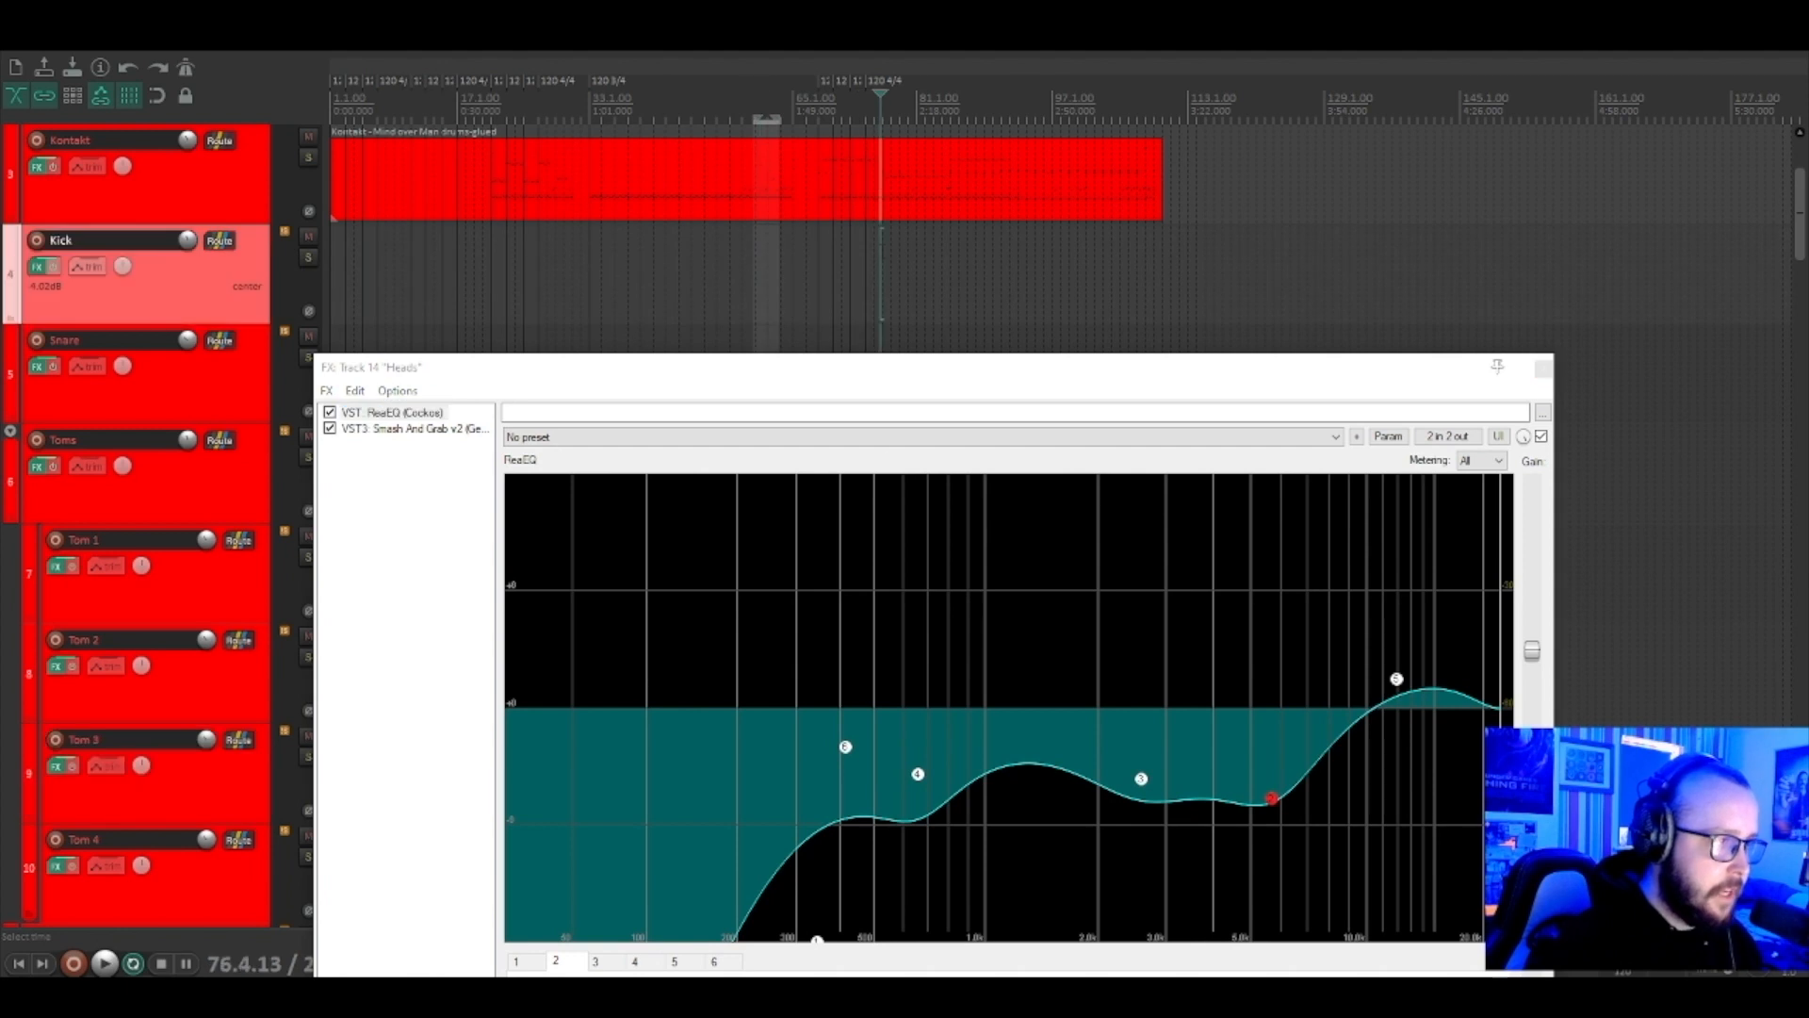
{"action": "left_click_drag", "start_coordinate": [899, 381], "coordinate": [909, 156]}
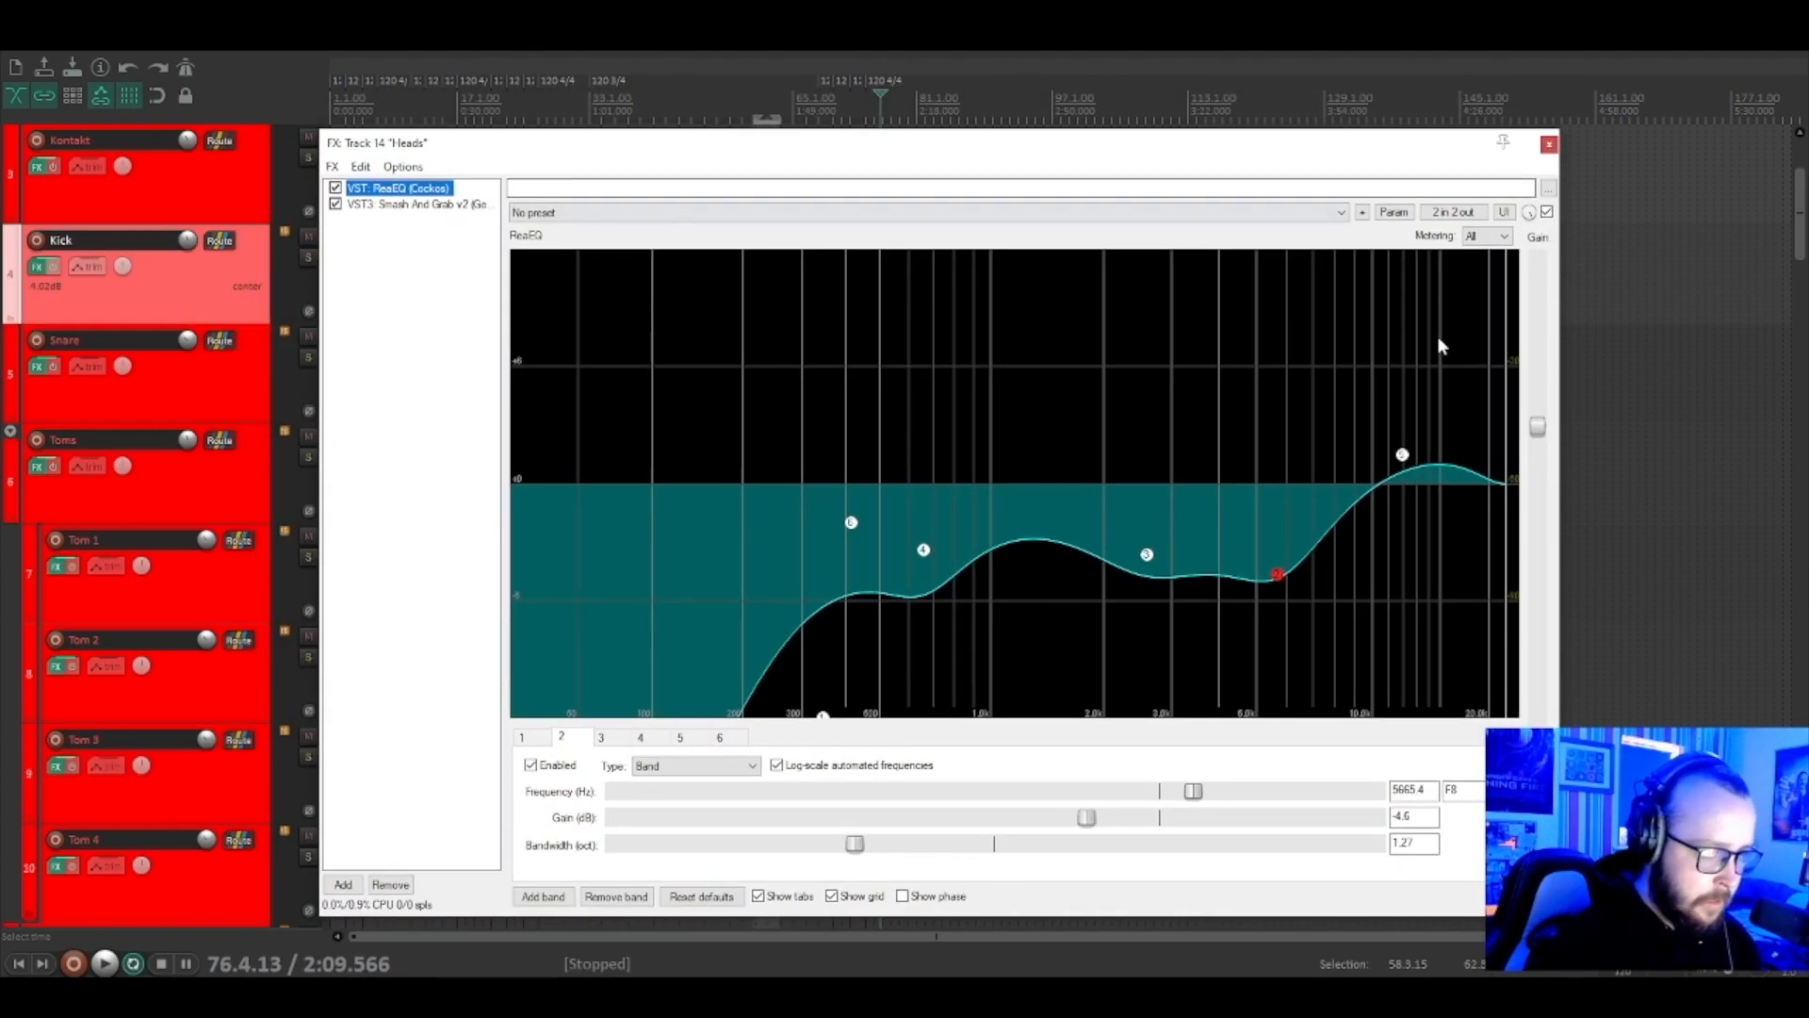
Play the Heads track, try a ReaEQ band 2 gain of -3.3 dB, and undo that change.
{"action": "key", "text": "space"}
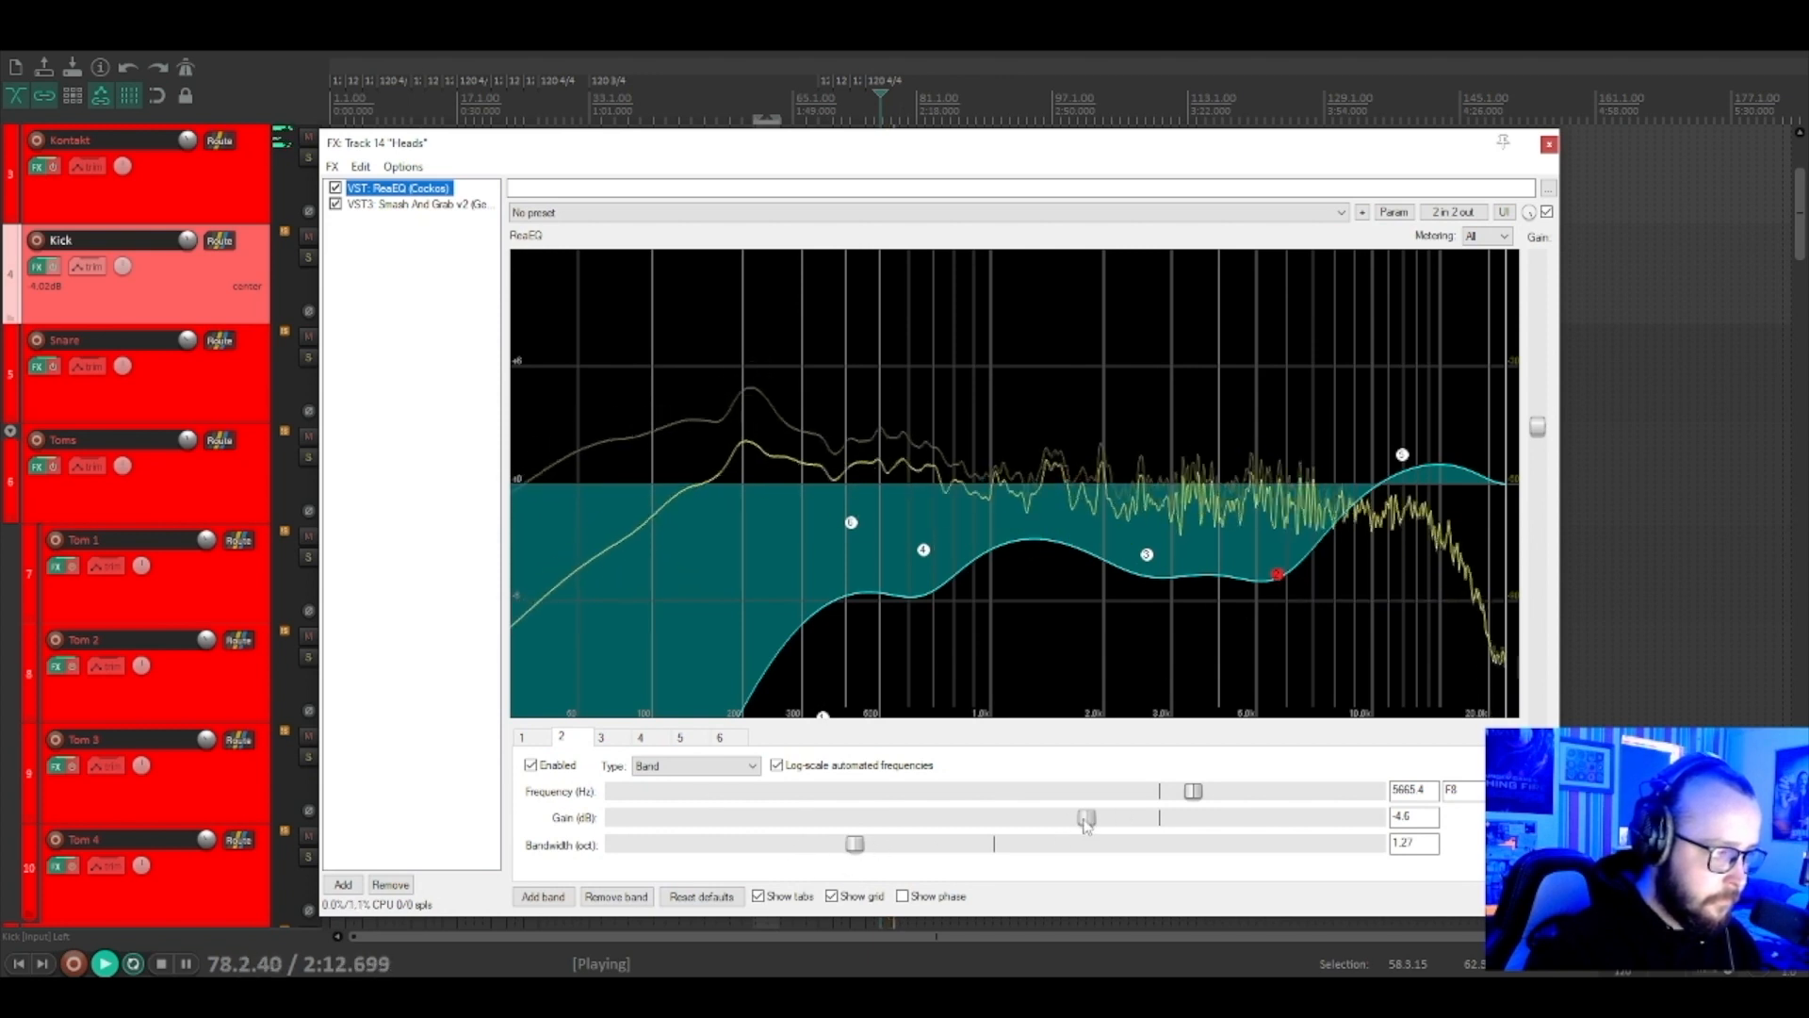
{"action": "mouse_move", "coordinate": [1086, 817]}
{"action": "left_mouse_down"}
{"action": "mouse_move", "coordinate": [1224, 800]}
{"action": "mouse_move", "coordinate": [1109, 804]}
{"action": "left_mouse_up"}
{"action": "key", "text": "space"}
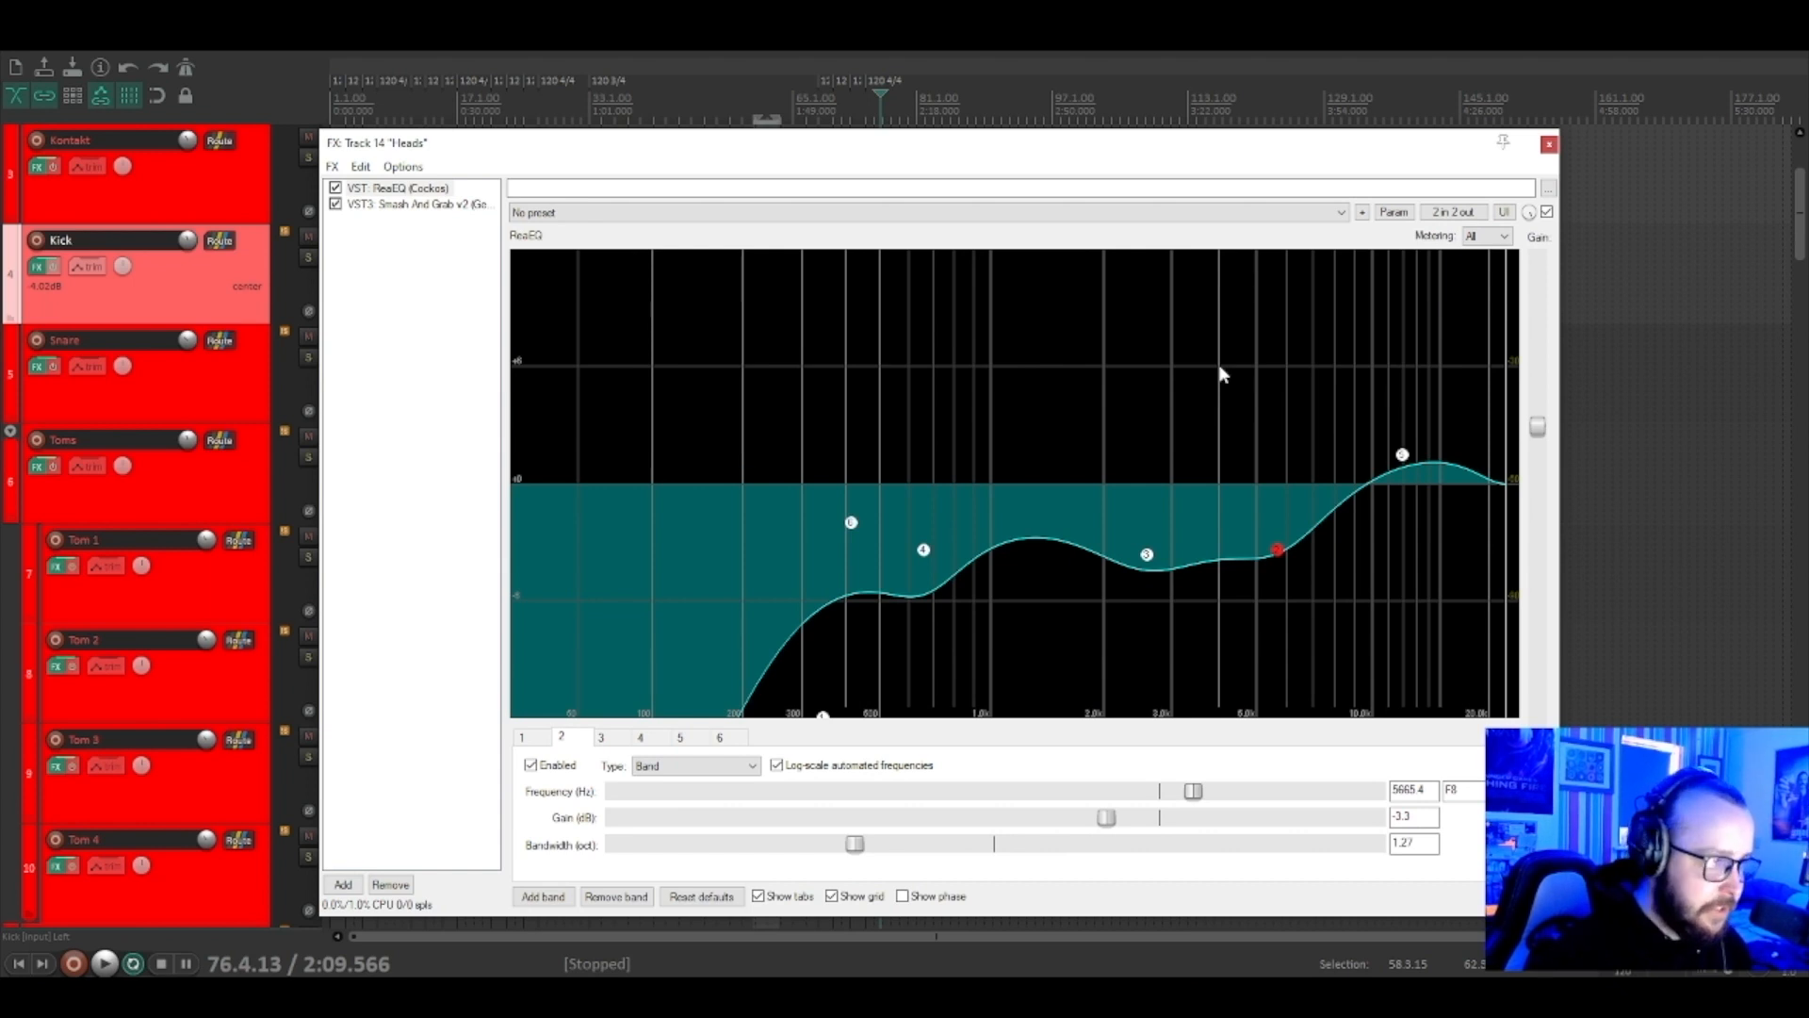
{"action": "scroll", "coordinate": [1220, 368], "scroll_direction": "up", "scroll_amount": 5}
{"action": "key", "text": "ctrl+z"}
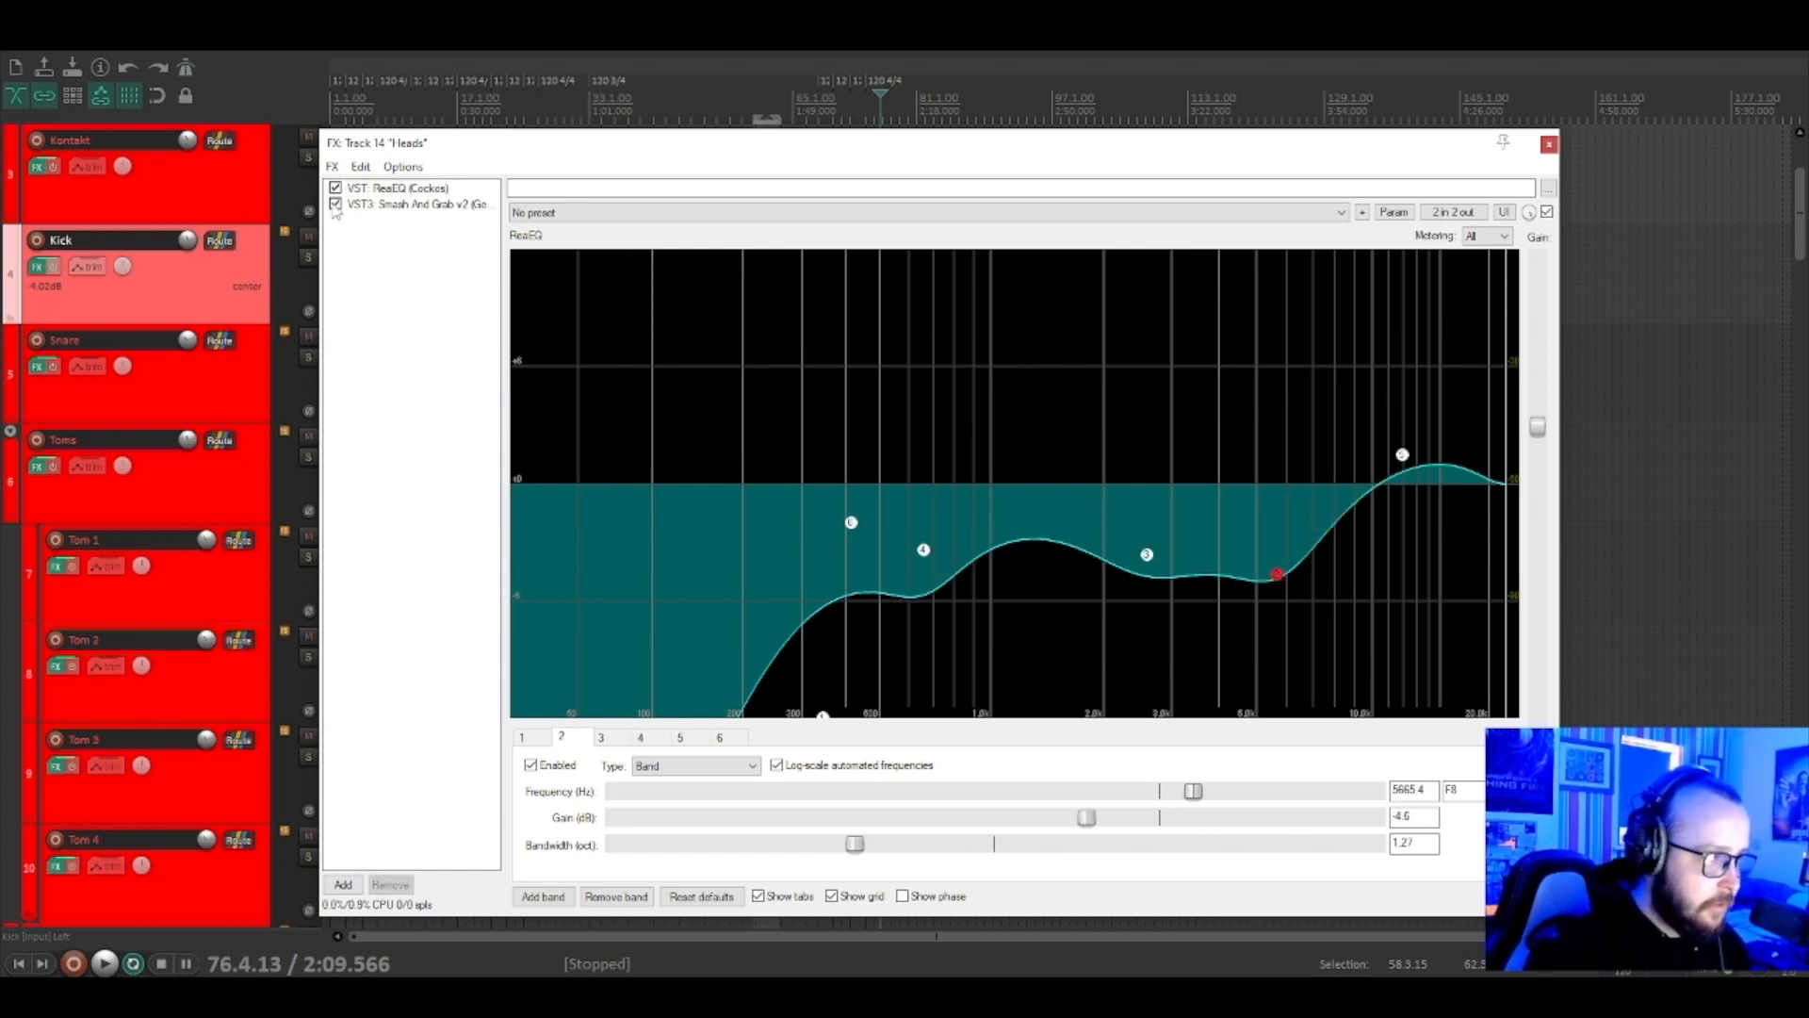
Bypass Smash And Grab v2 on the Heads track and listen with only ReaEQ active.
{"action": "left_click", "coordinate": [336, 203]}
{"action": "key", "text": "space"}
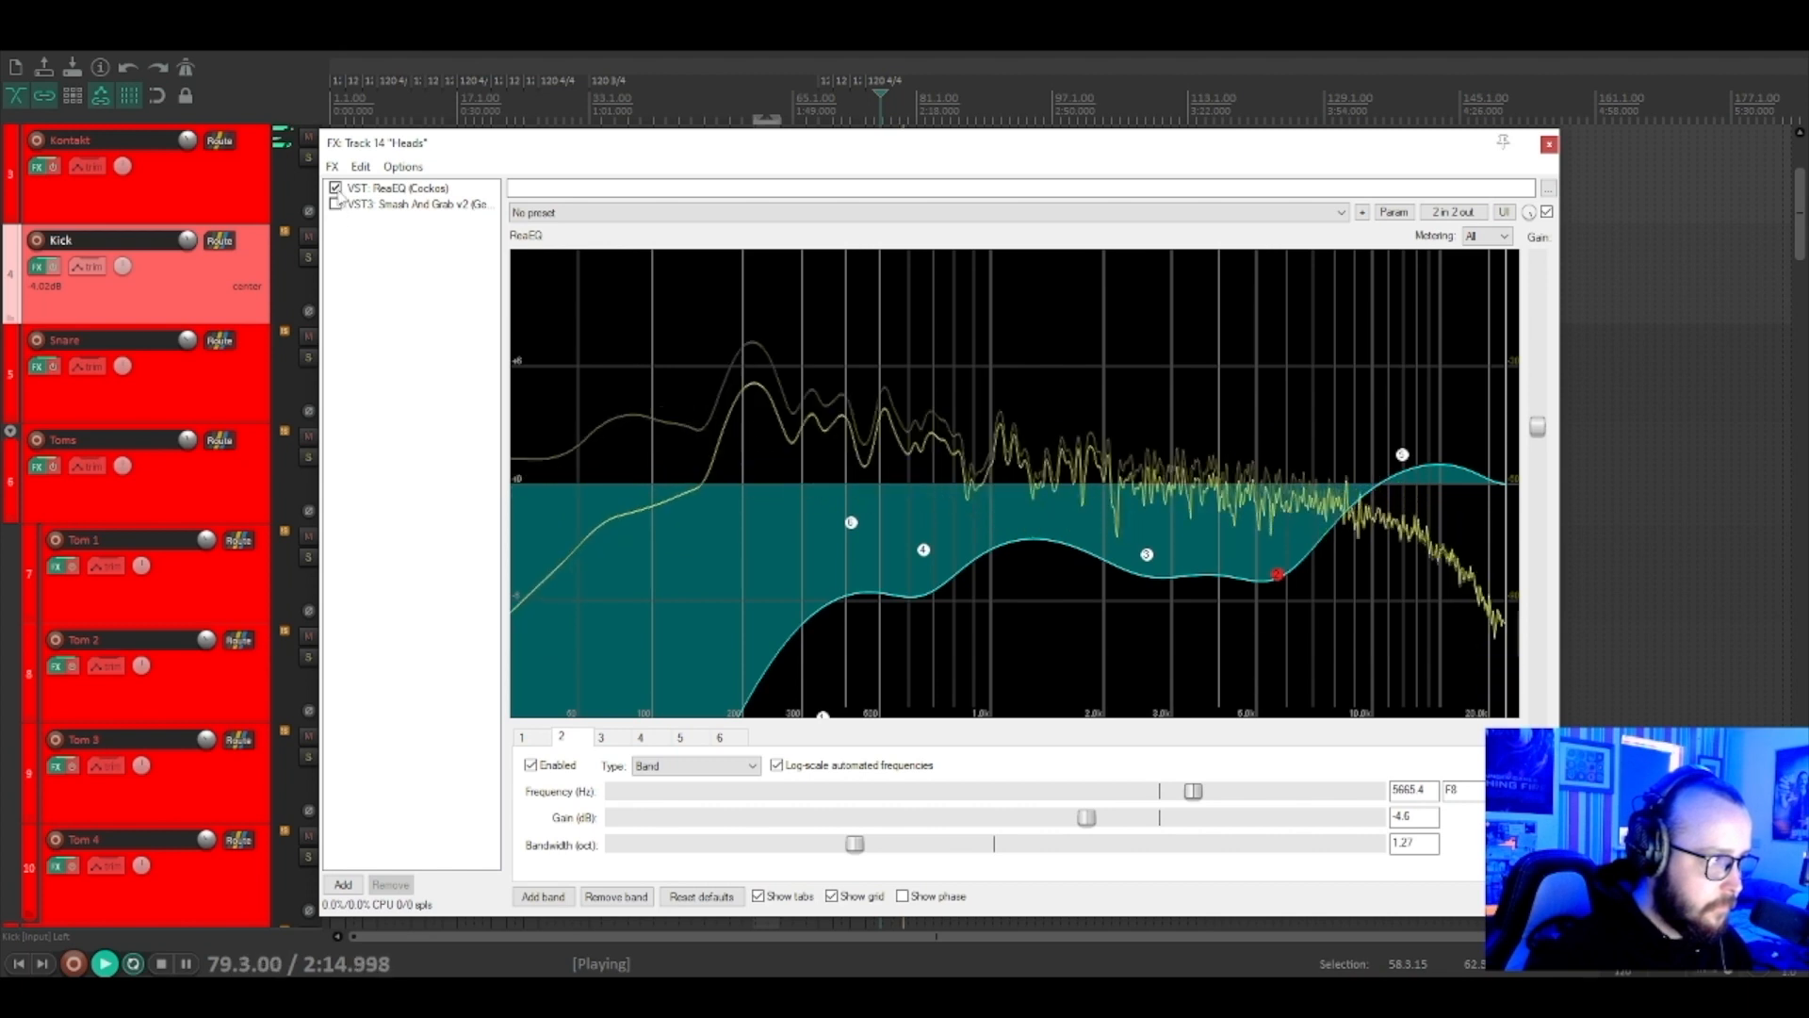
{"action": "key", "text": "space"}
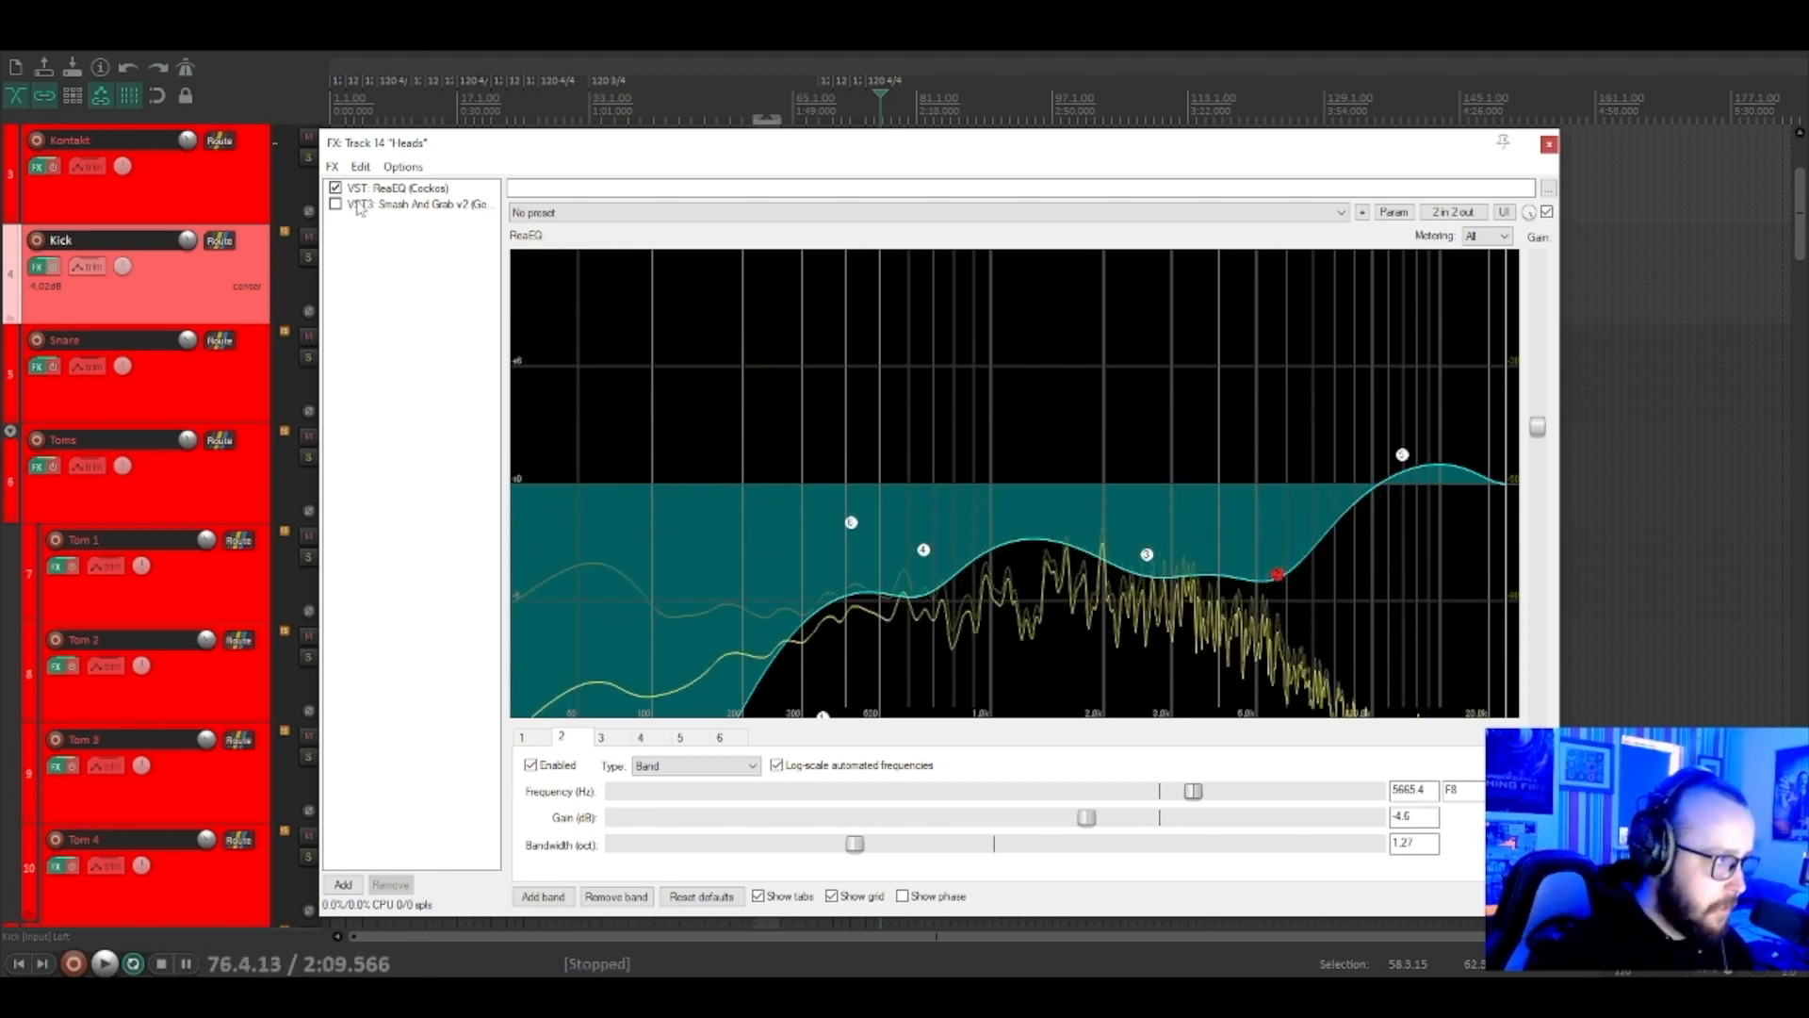
Open Smash And Grab v2 on the Heads track, re-enable it, and examine its drum type and knob settings.
{"action": "left_click", "coordinate": [386, 204]}
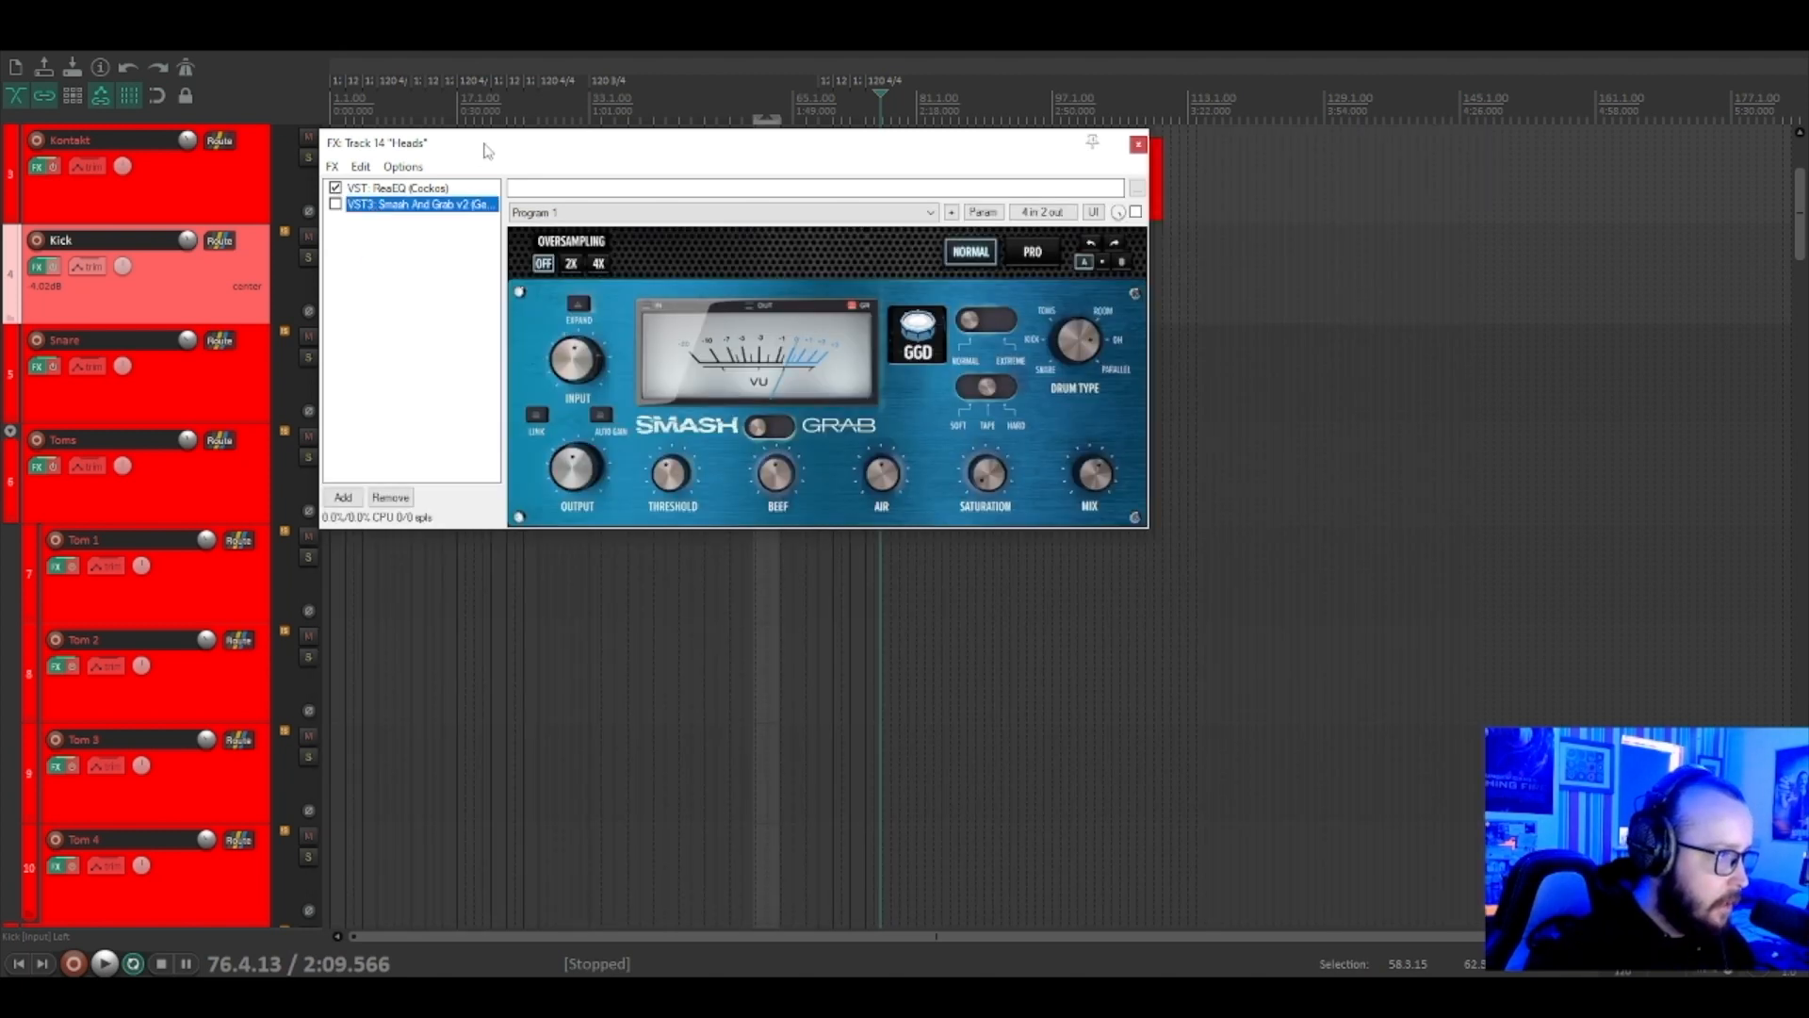
{"action": "left_click_drag", "start_coordinate": [496, 146], "coordinate": [677, 172]}
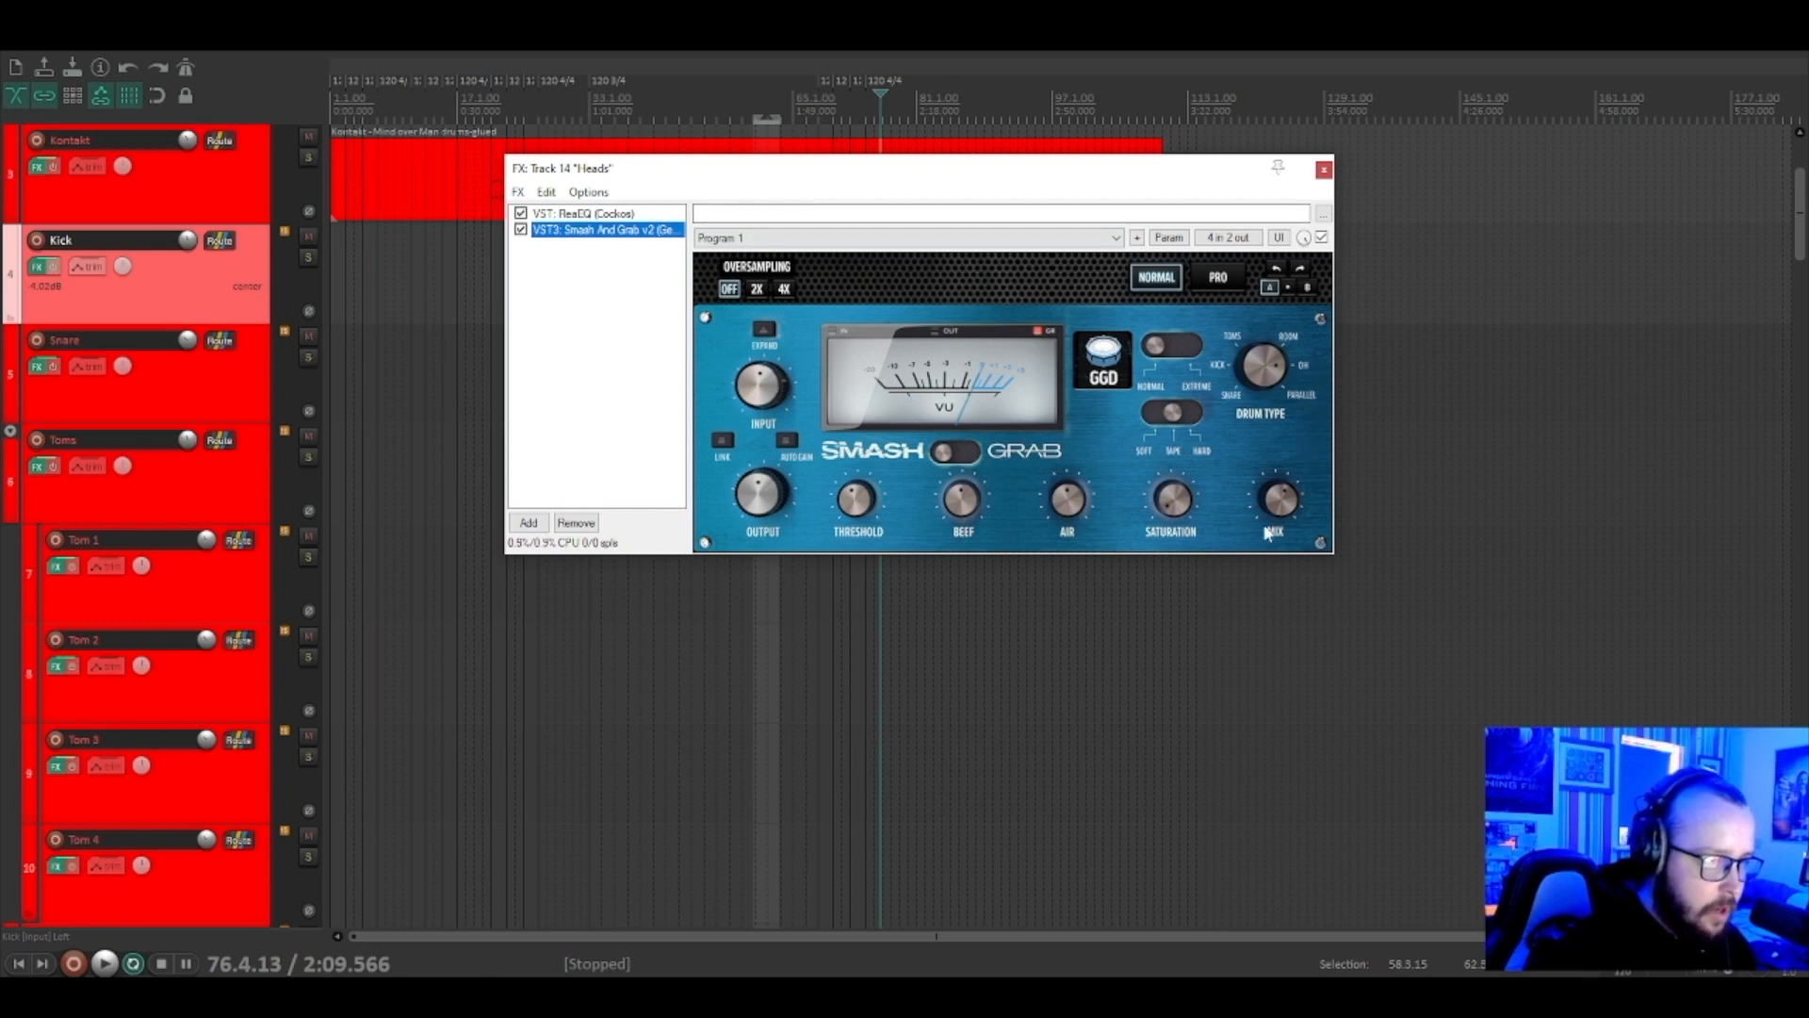
{"action": "left_click", "coordinate": [842, 503]}
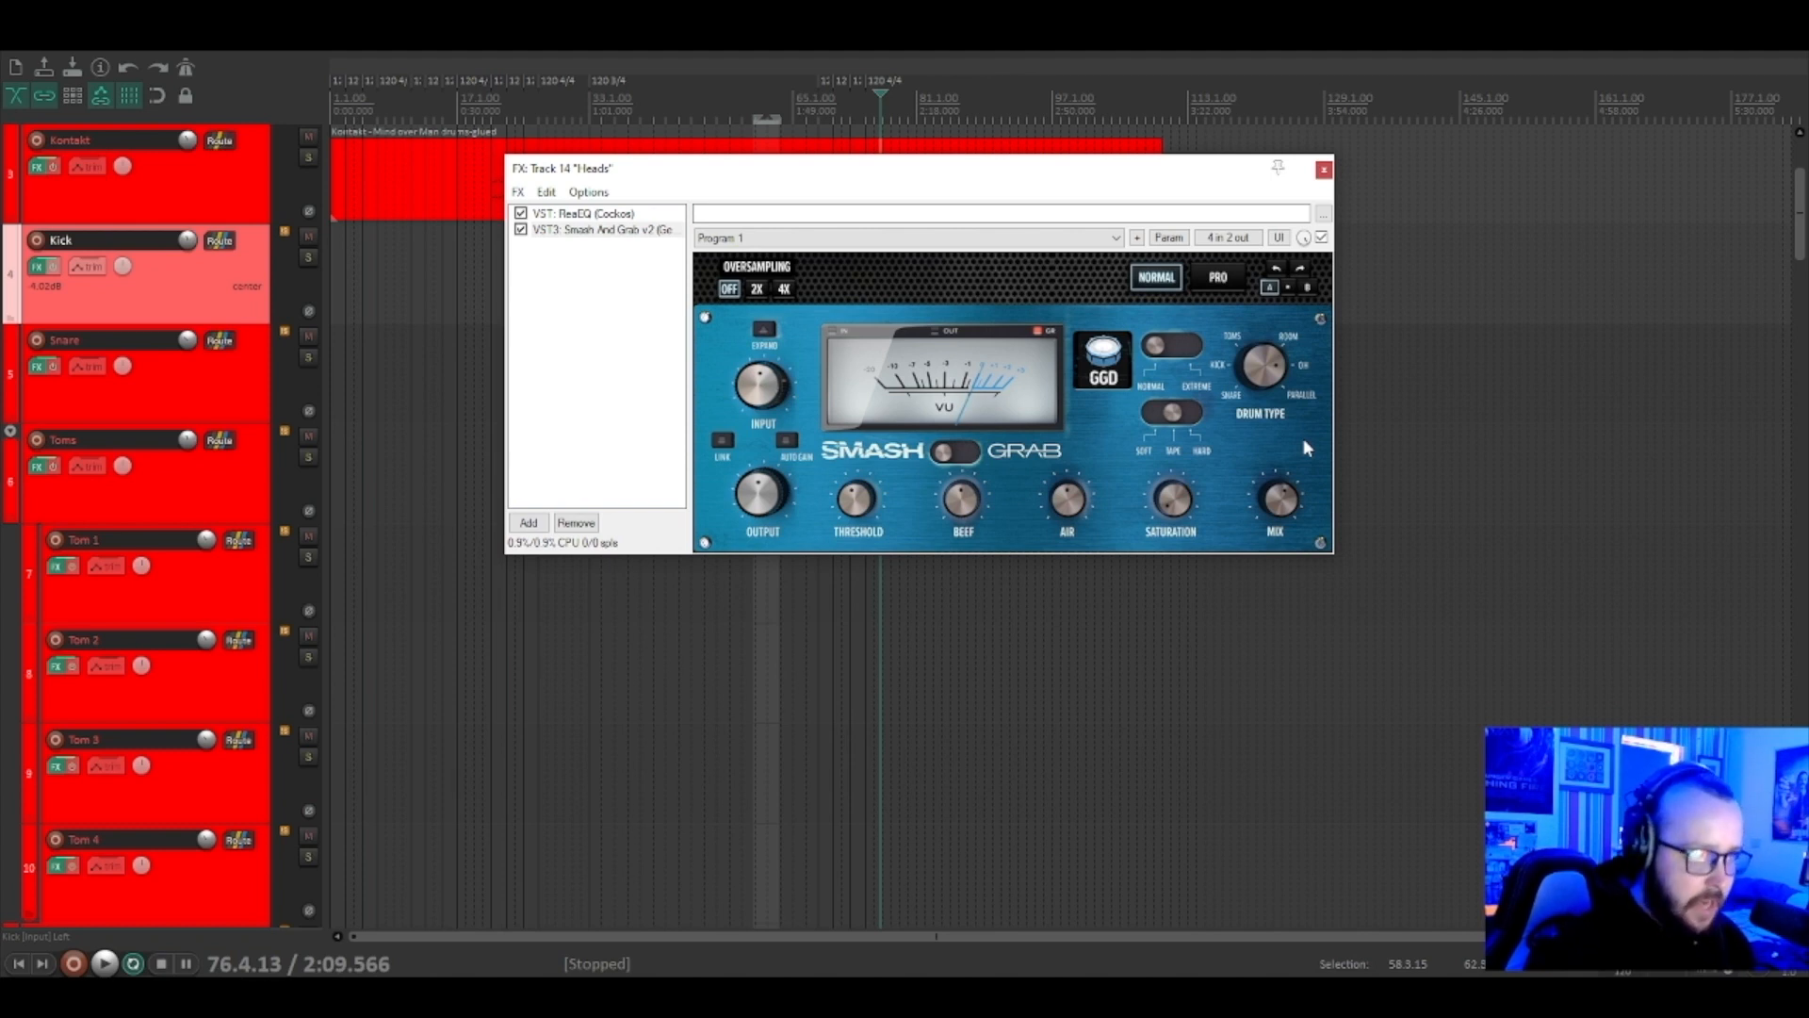
Play the Heads track and compare Smash And Grab v2 bypassed and active, leaving the compressor enabled.
{"action": "left_click", "coordinate": [520, 230]}
{"action": "left_click_drag", "start_coordinate": [717, 179], "coordinate": [727, 231]}
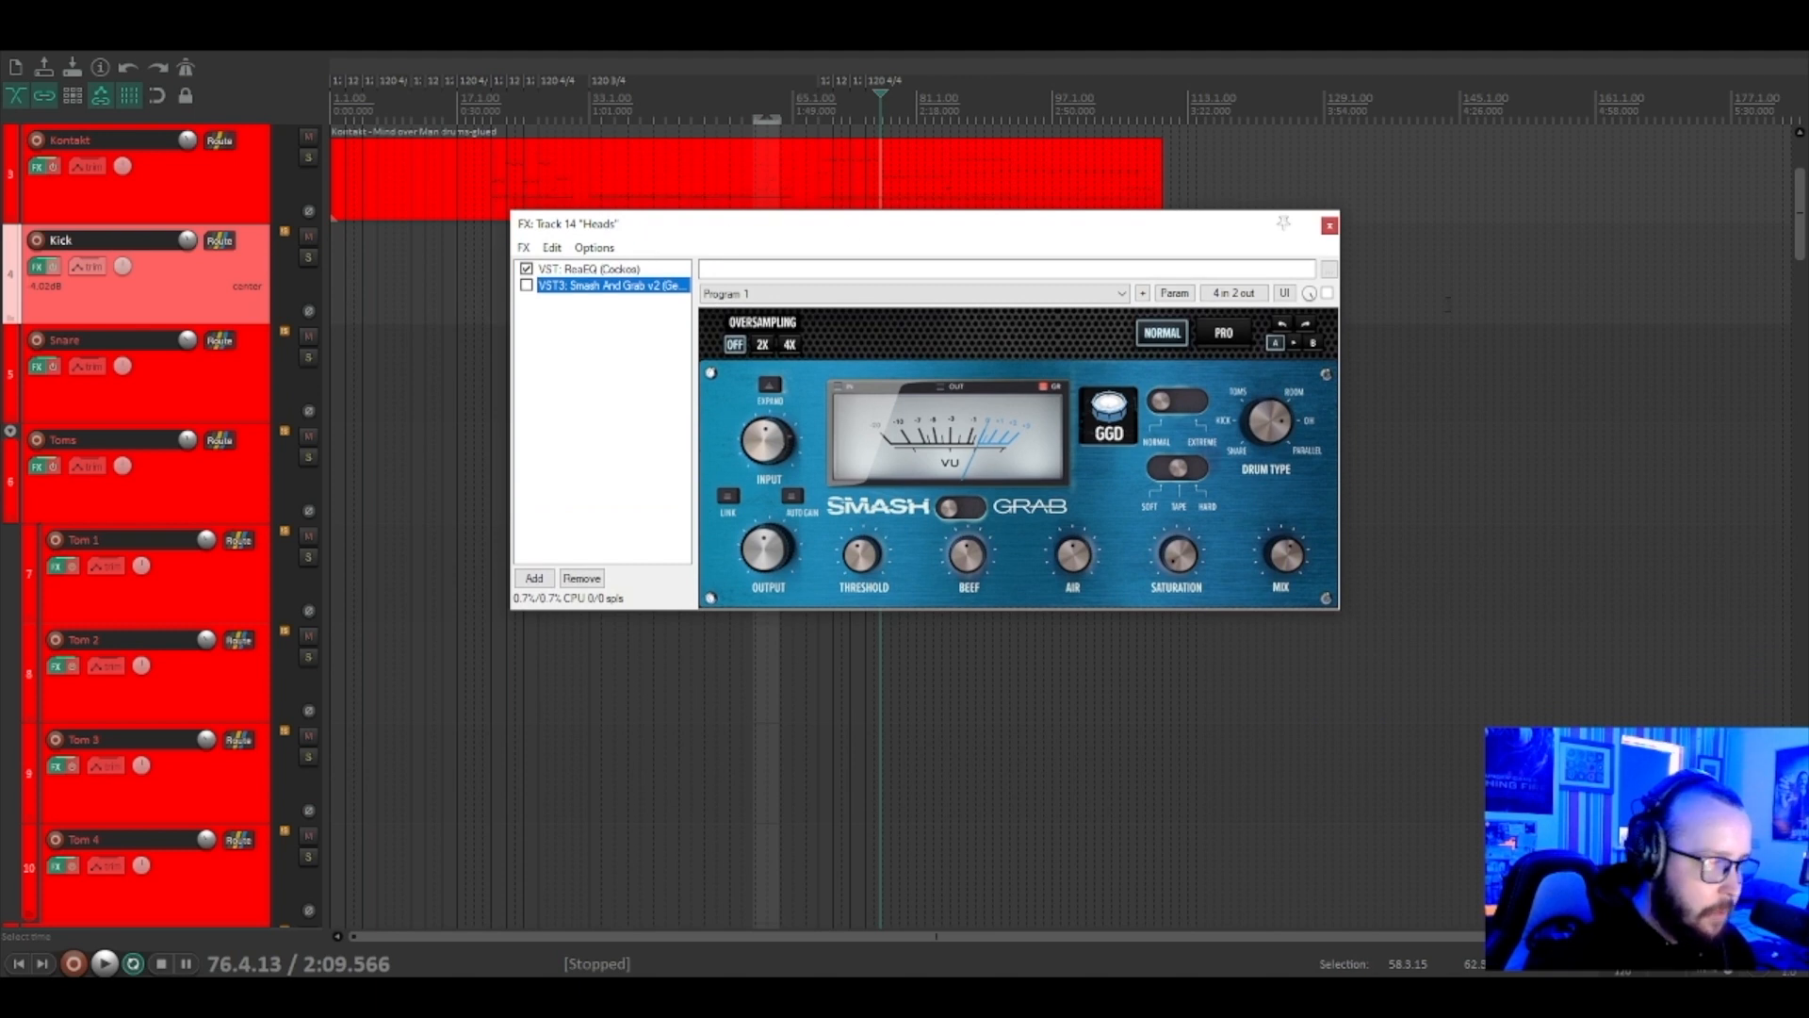
{"action": "key", "text": "space"}
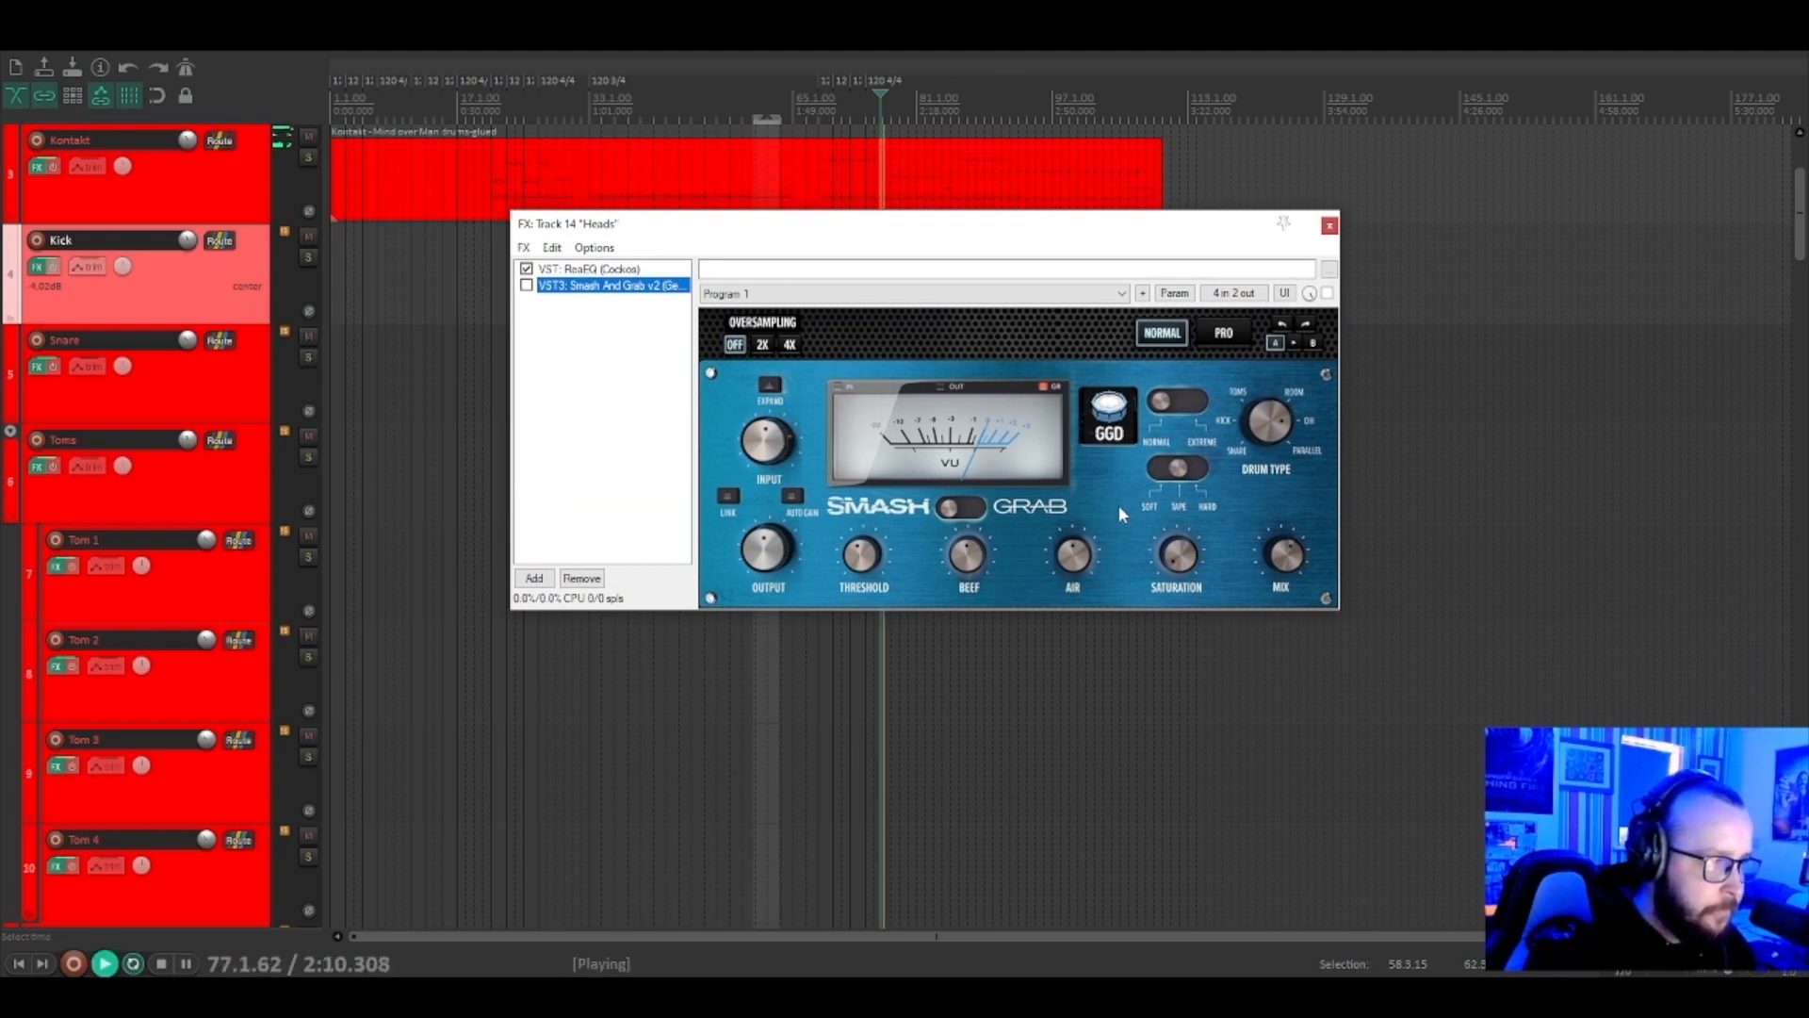
{"action": "left_click", "coordinate": [525, 285]}
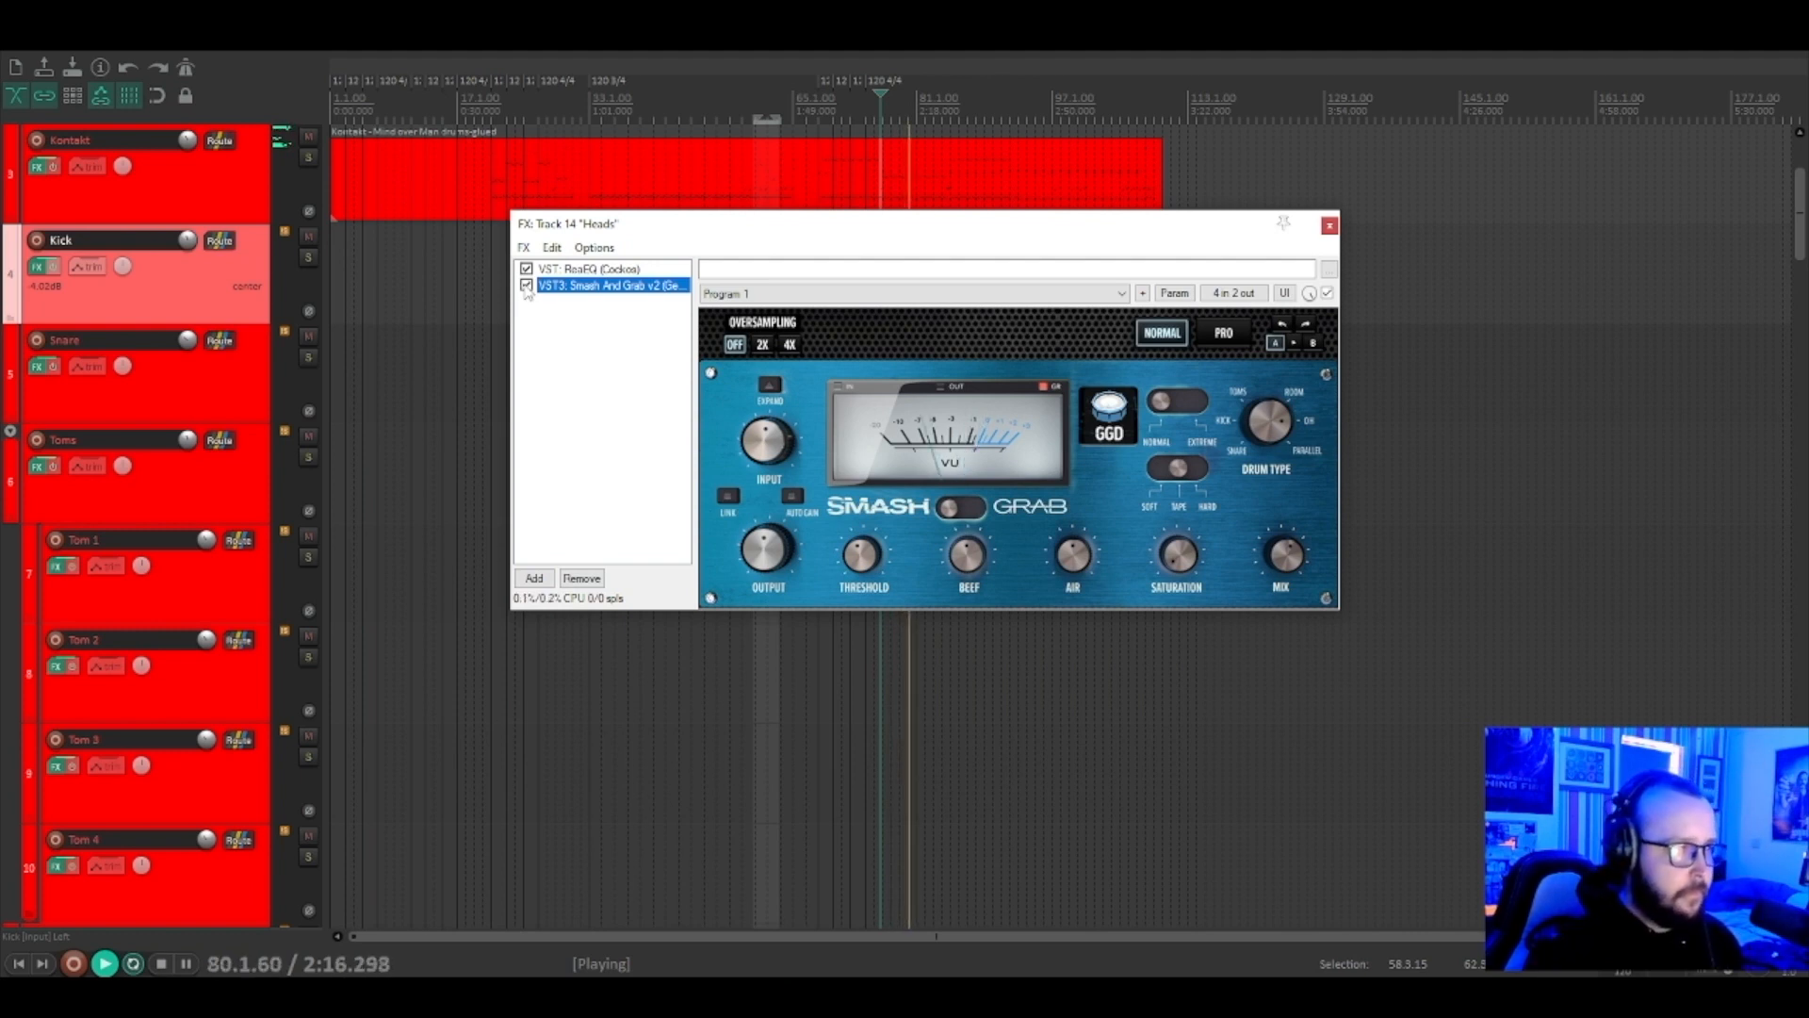
{"action": "left_click", "coordinate": [563, 403]}
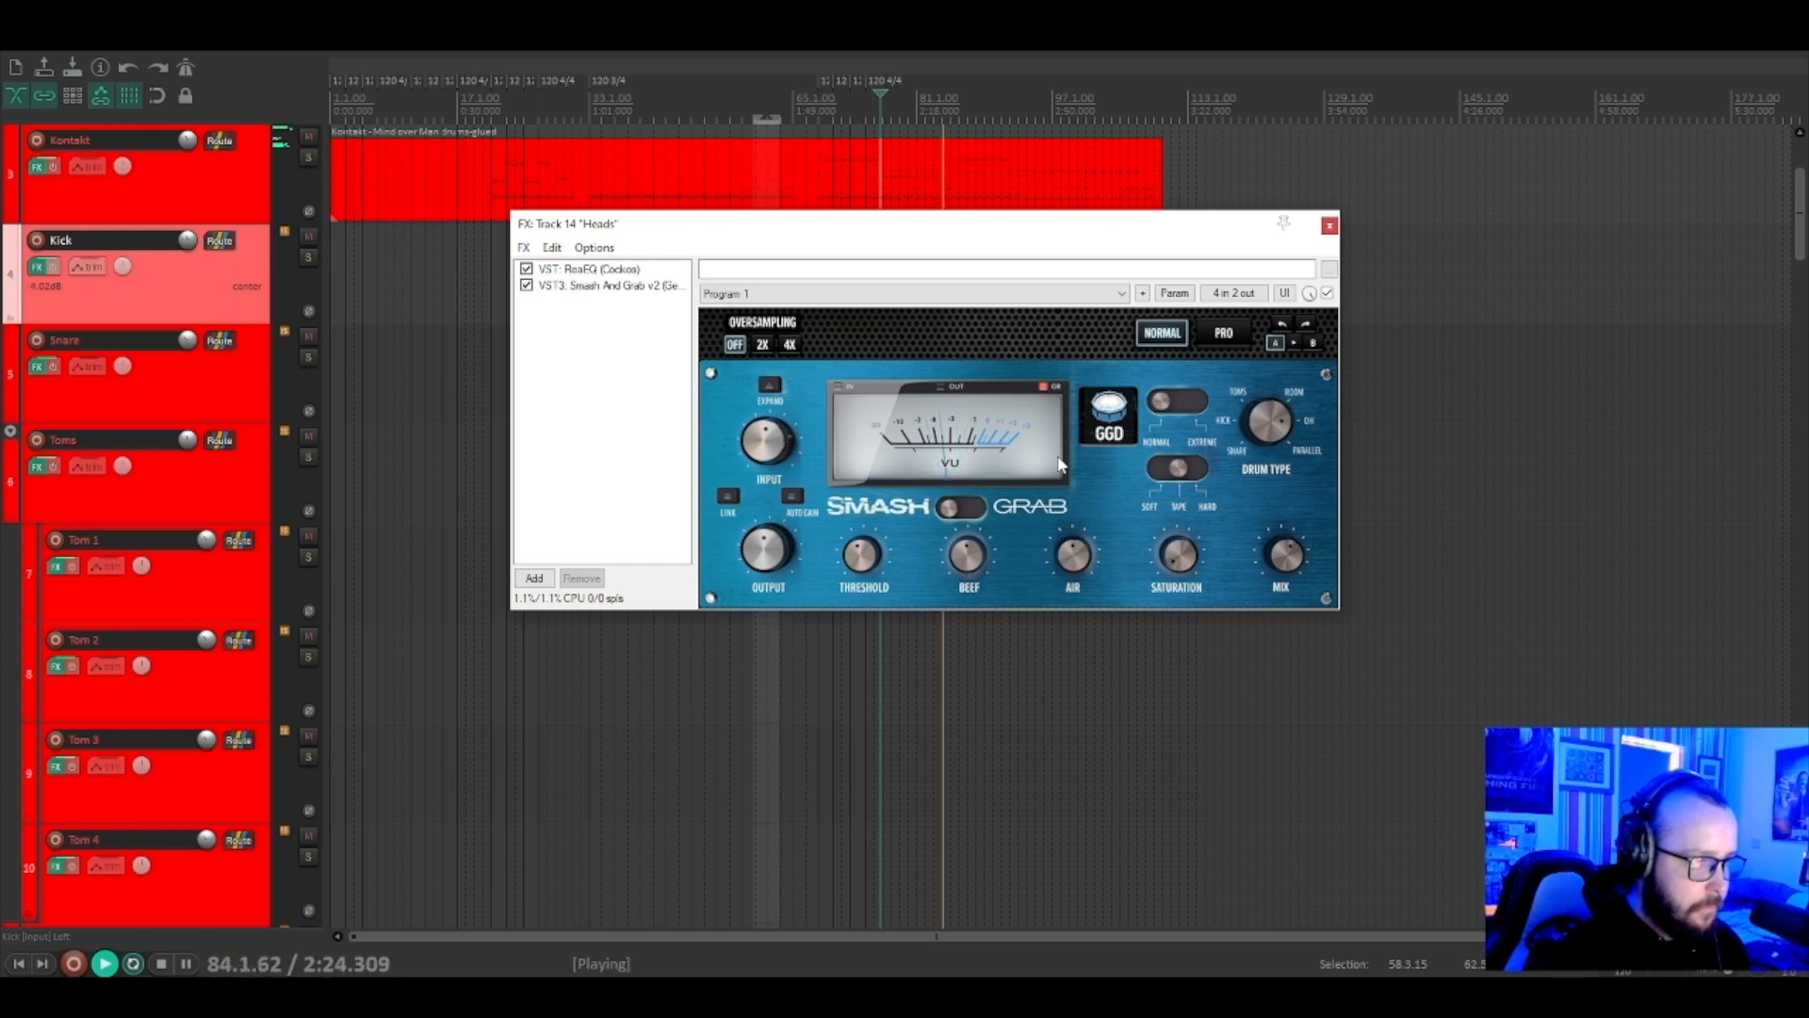
{"action": "key", "text": "space"}
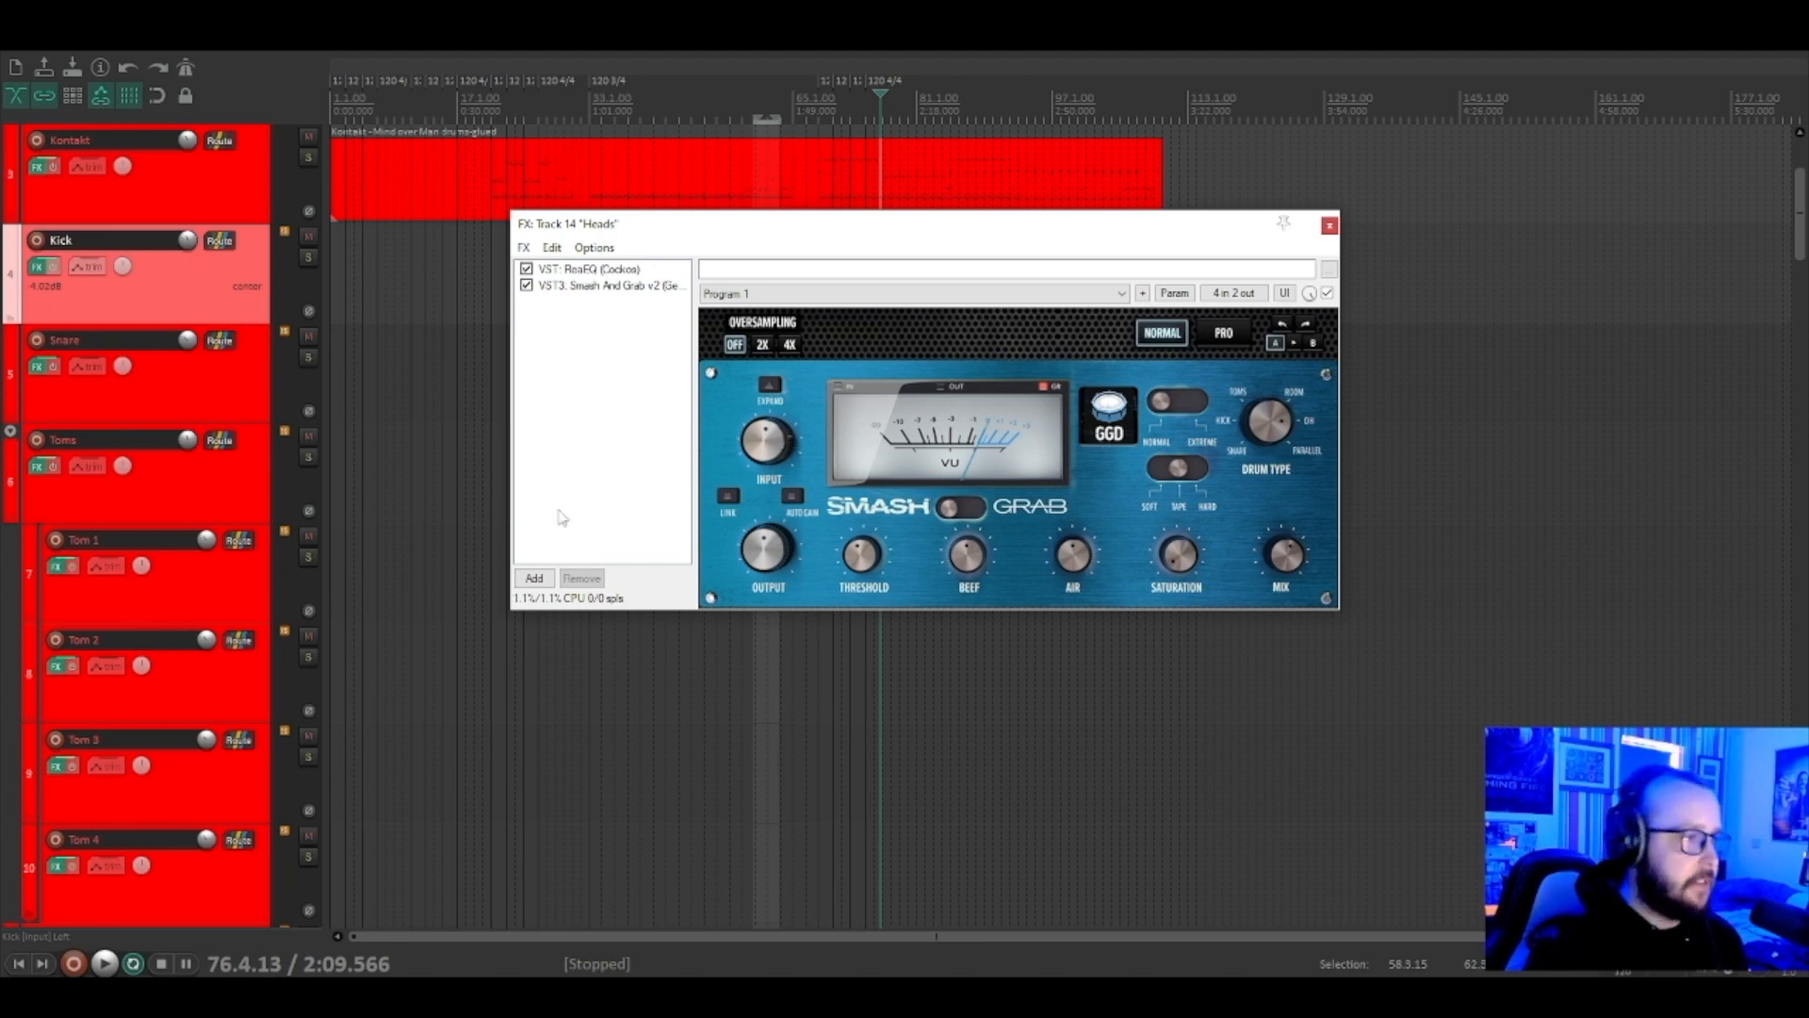
Close the Heads effects chain and unsolo the Heads track.
{"action": "left_click", "coordinate": [633, 287]}
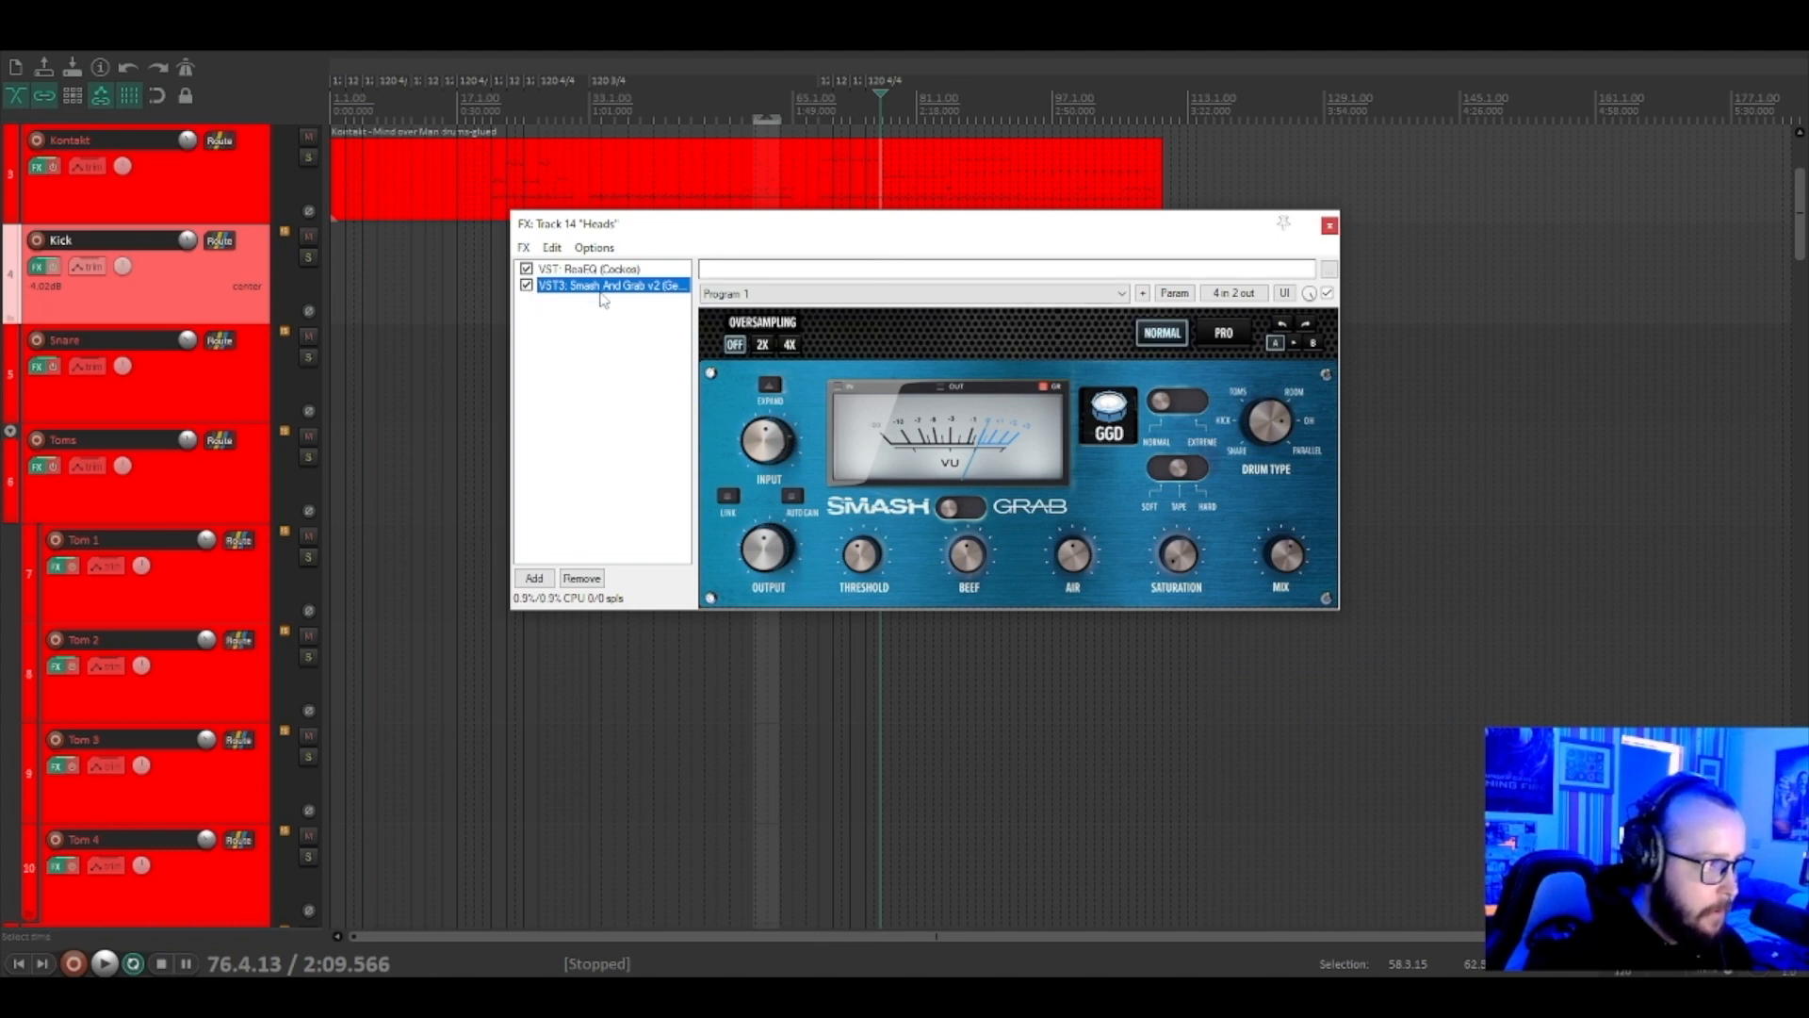
{"action": "left_click", "coordinate": [1330, 225]}
{"action": "scroll", "coordinate": [308, 753], "scroll_direction": "down", "scroll_amount": 7}
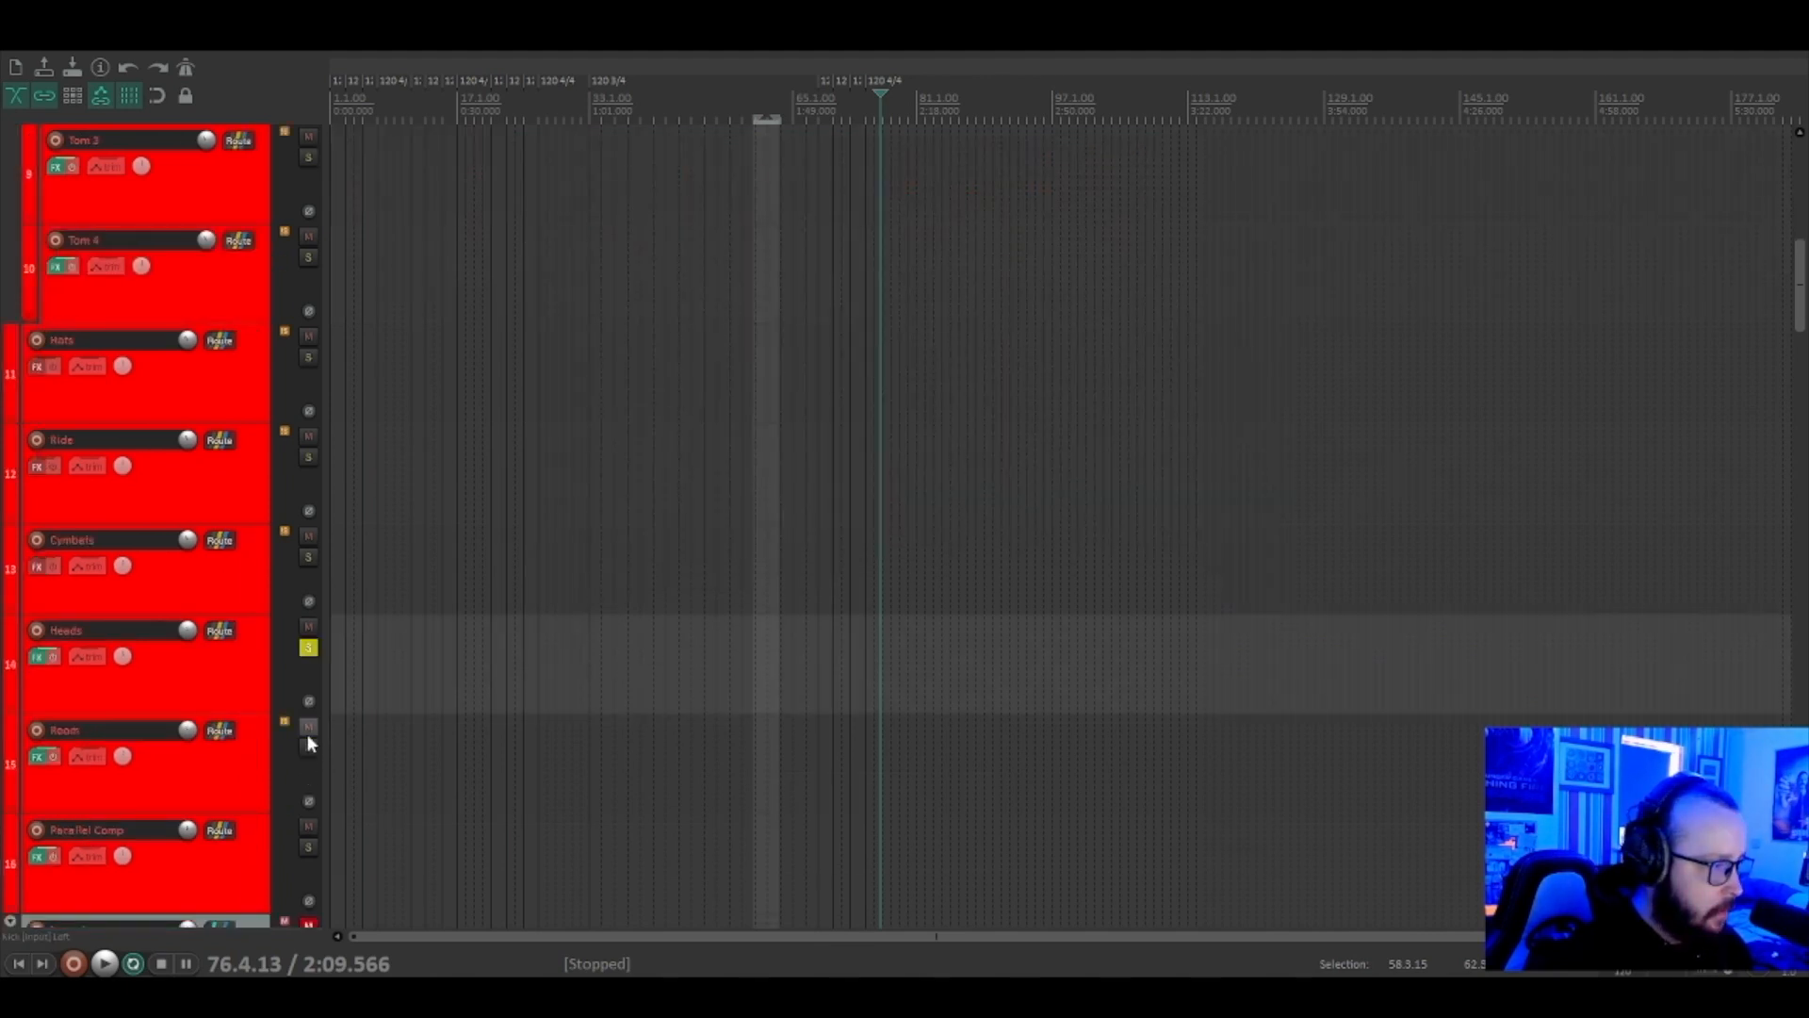
{"action": "scroll", "coordinate": [307, 744], "scroll_direction": "down", "scroll_amount": 3}
{"action": "left_click", "coordinate": [308, 348]}
{"action": "scroll", "coordinate": [280, 438], "scroll_direction": "up", "scroll_amount": 2}
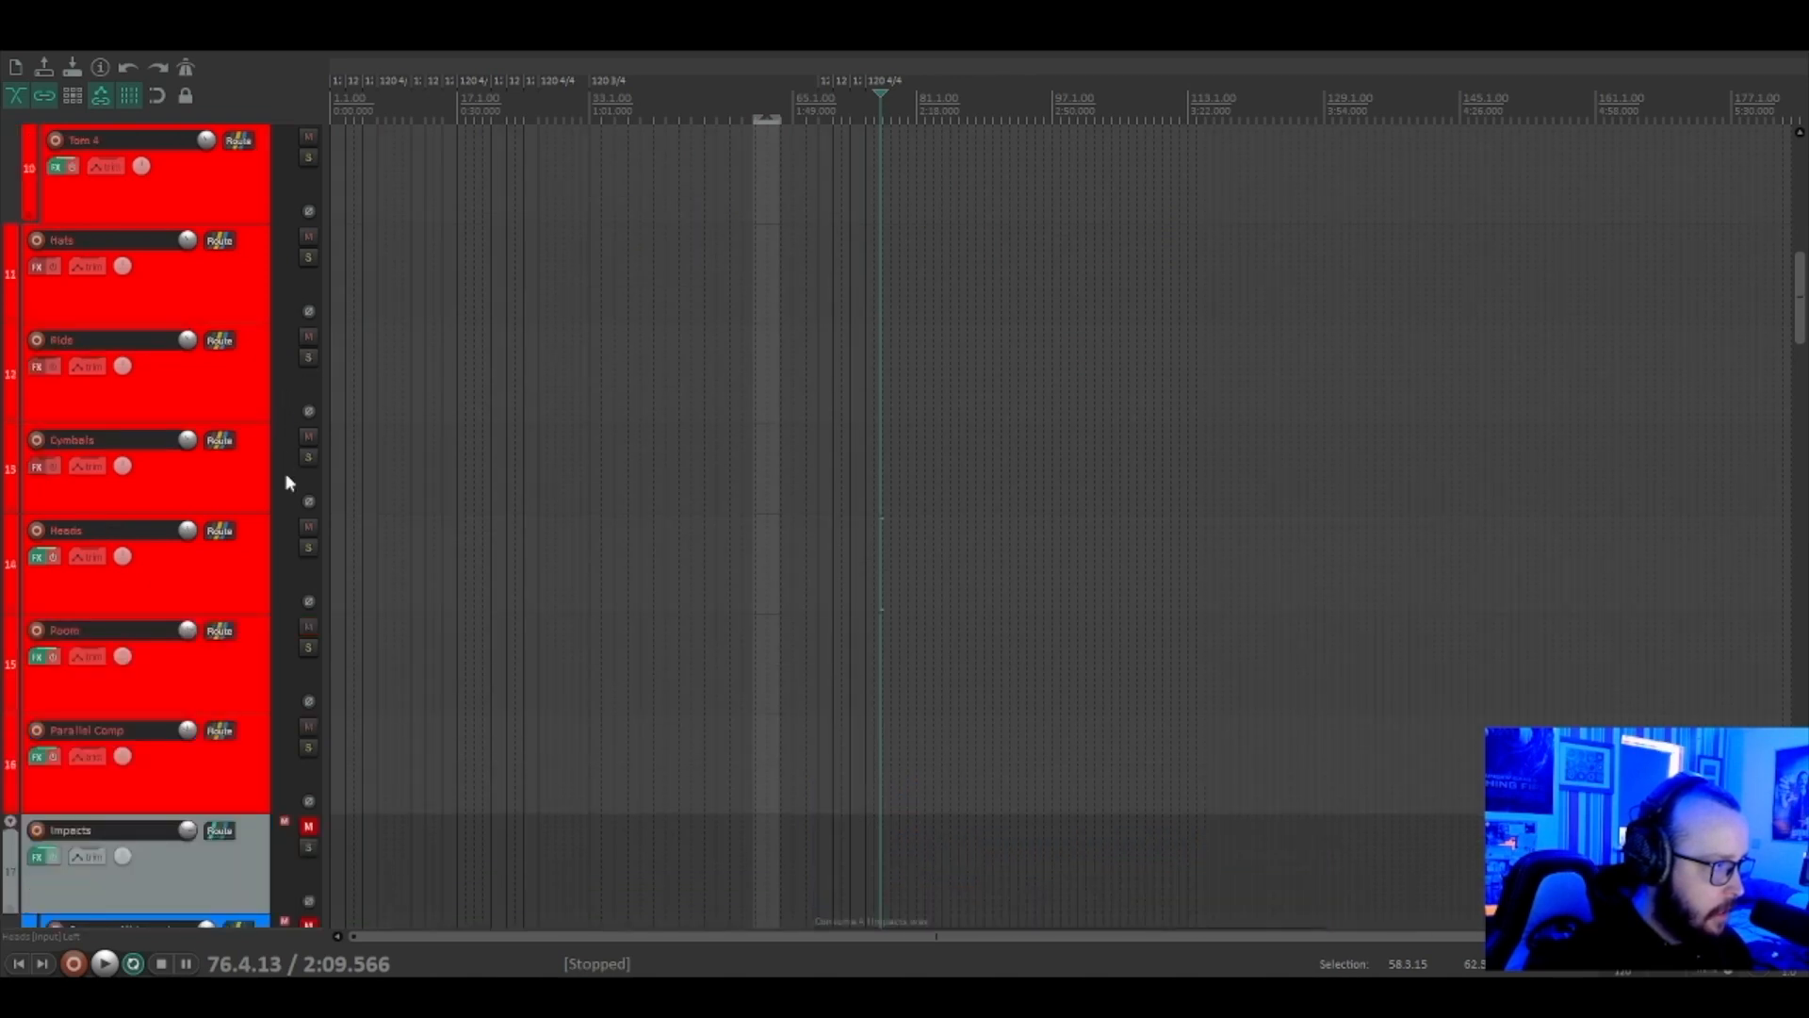
Solo the Room track and open its effects chain on the ReaEQ.
{"action": "left_click", "coordinate": [309, 647]}
{"action": "left_click", "coordinate": [38, 655]}
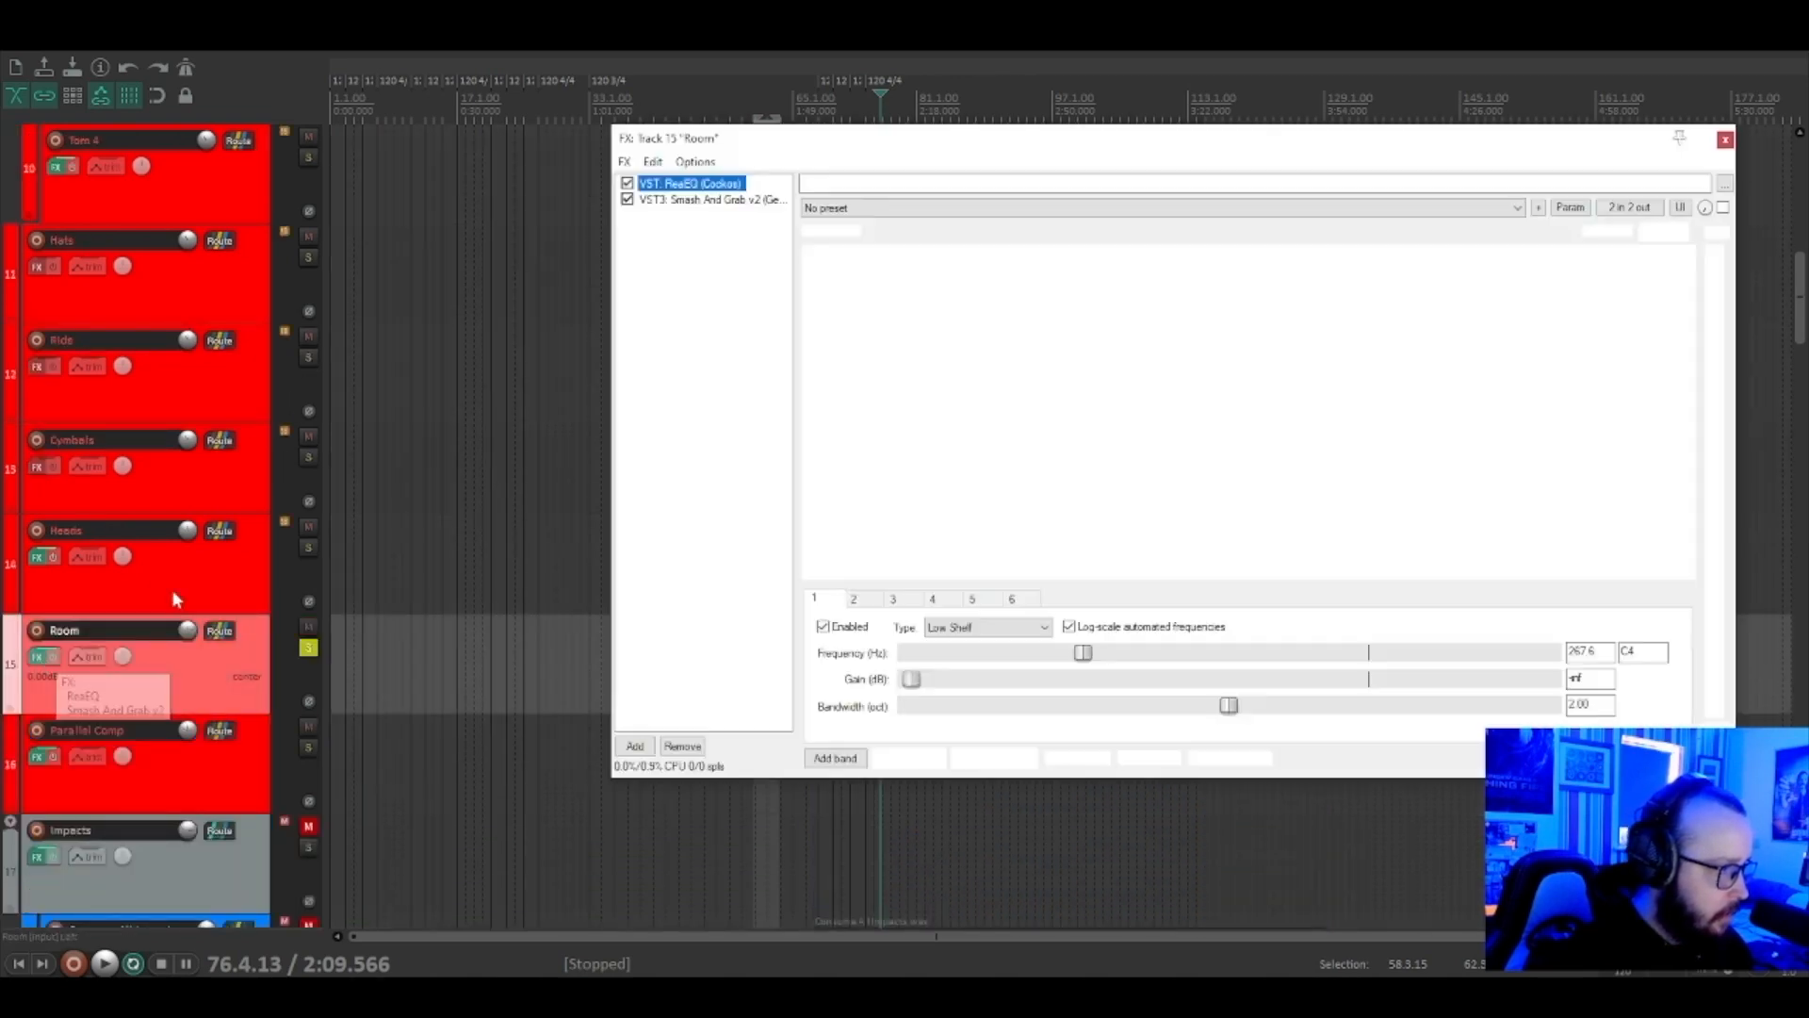
{"action": "left_click_drag", "start_coordinate": [1279, 159], "coordinate": [1116, 172]}
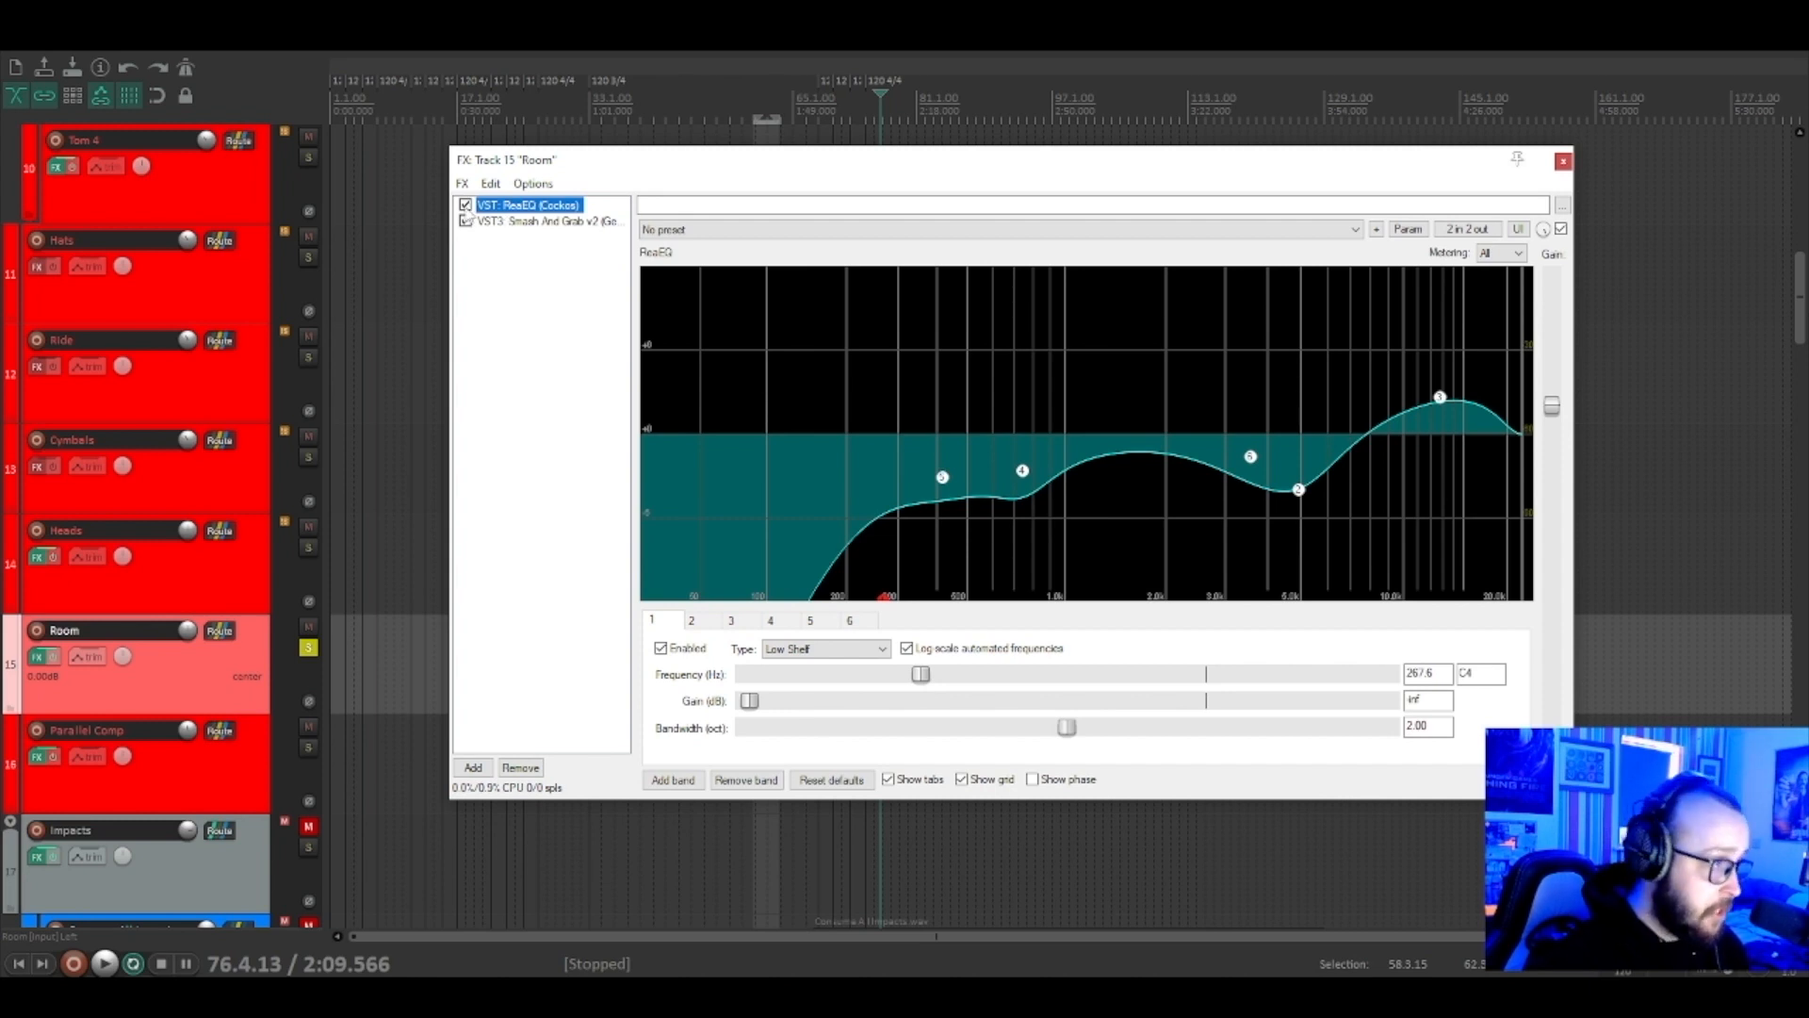
Bypass ReaEQ and Smash And Grab v2 on the Room track and examine the EQ's high boost and band 2 cut.
{"action": "left_click", "coordinate": [465, 206]}
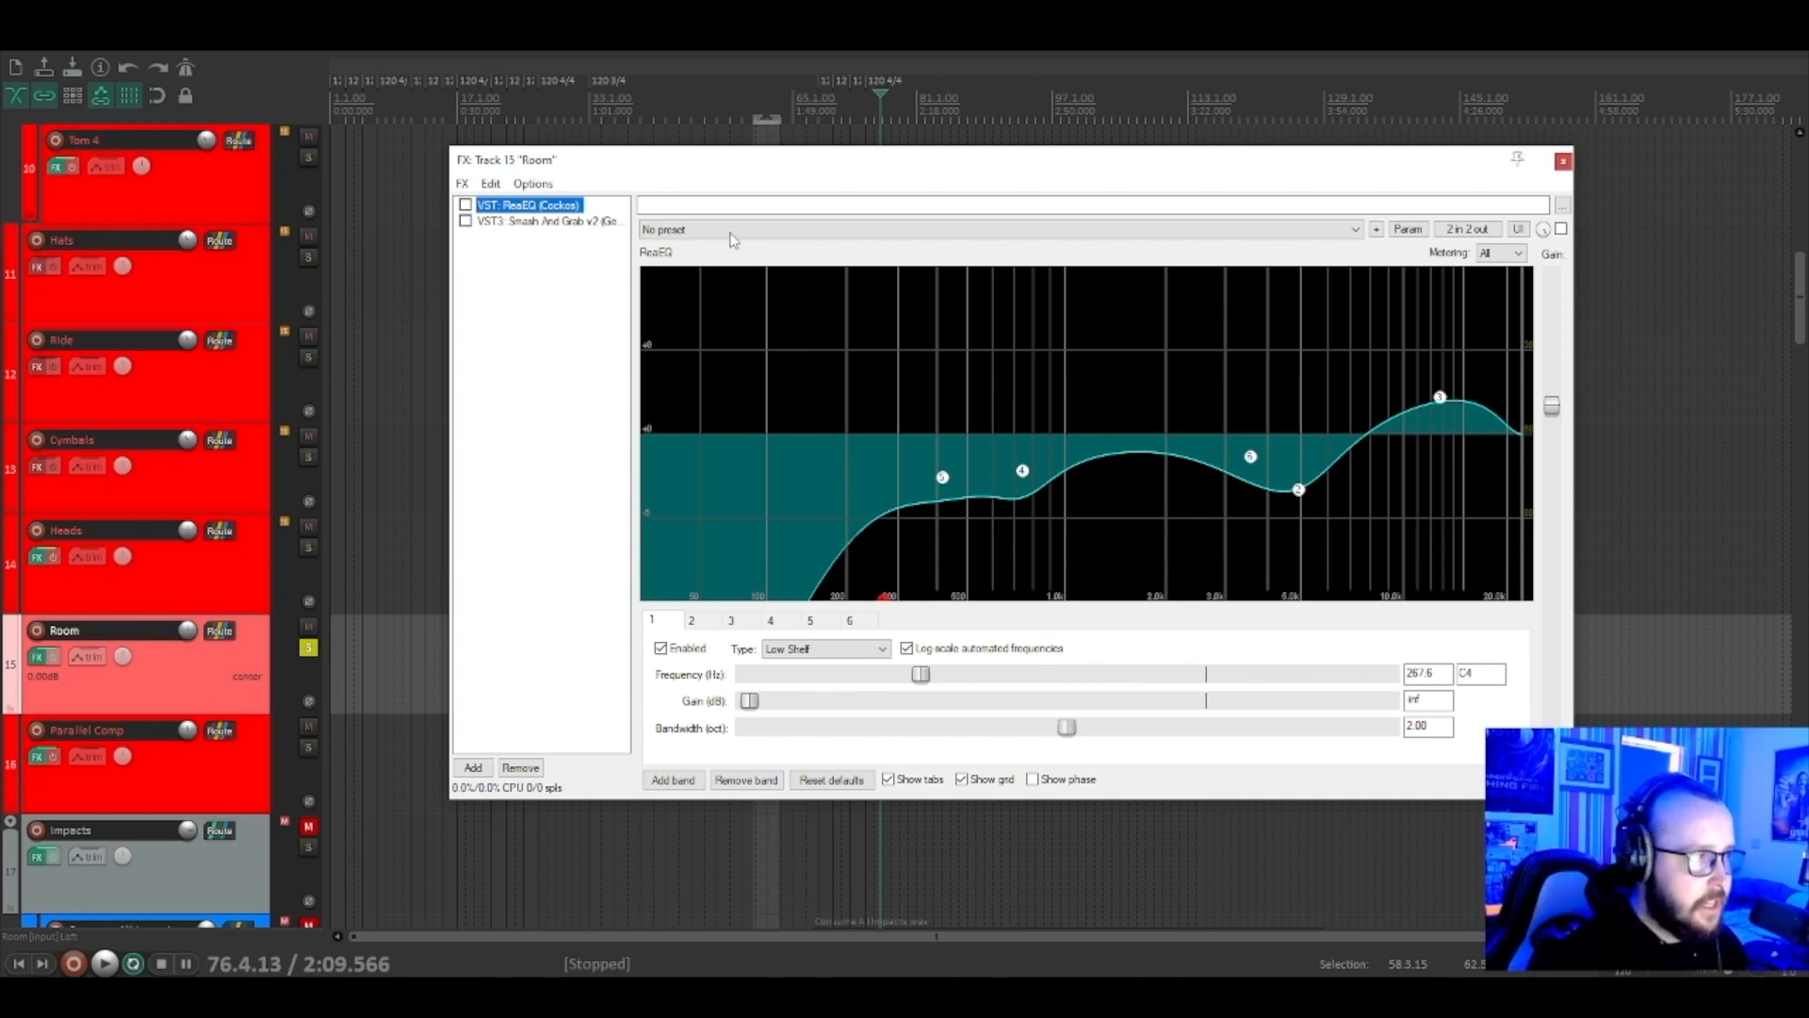
{"action": "left_click_drag", "start_coordinate": [754, 160], "coordinate": [816, 143]}
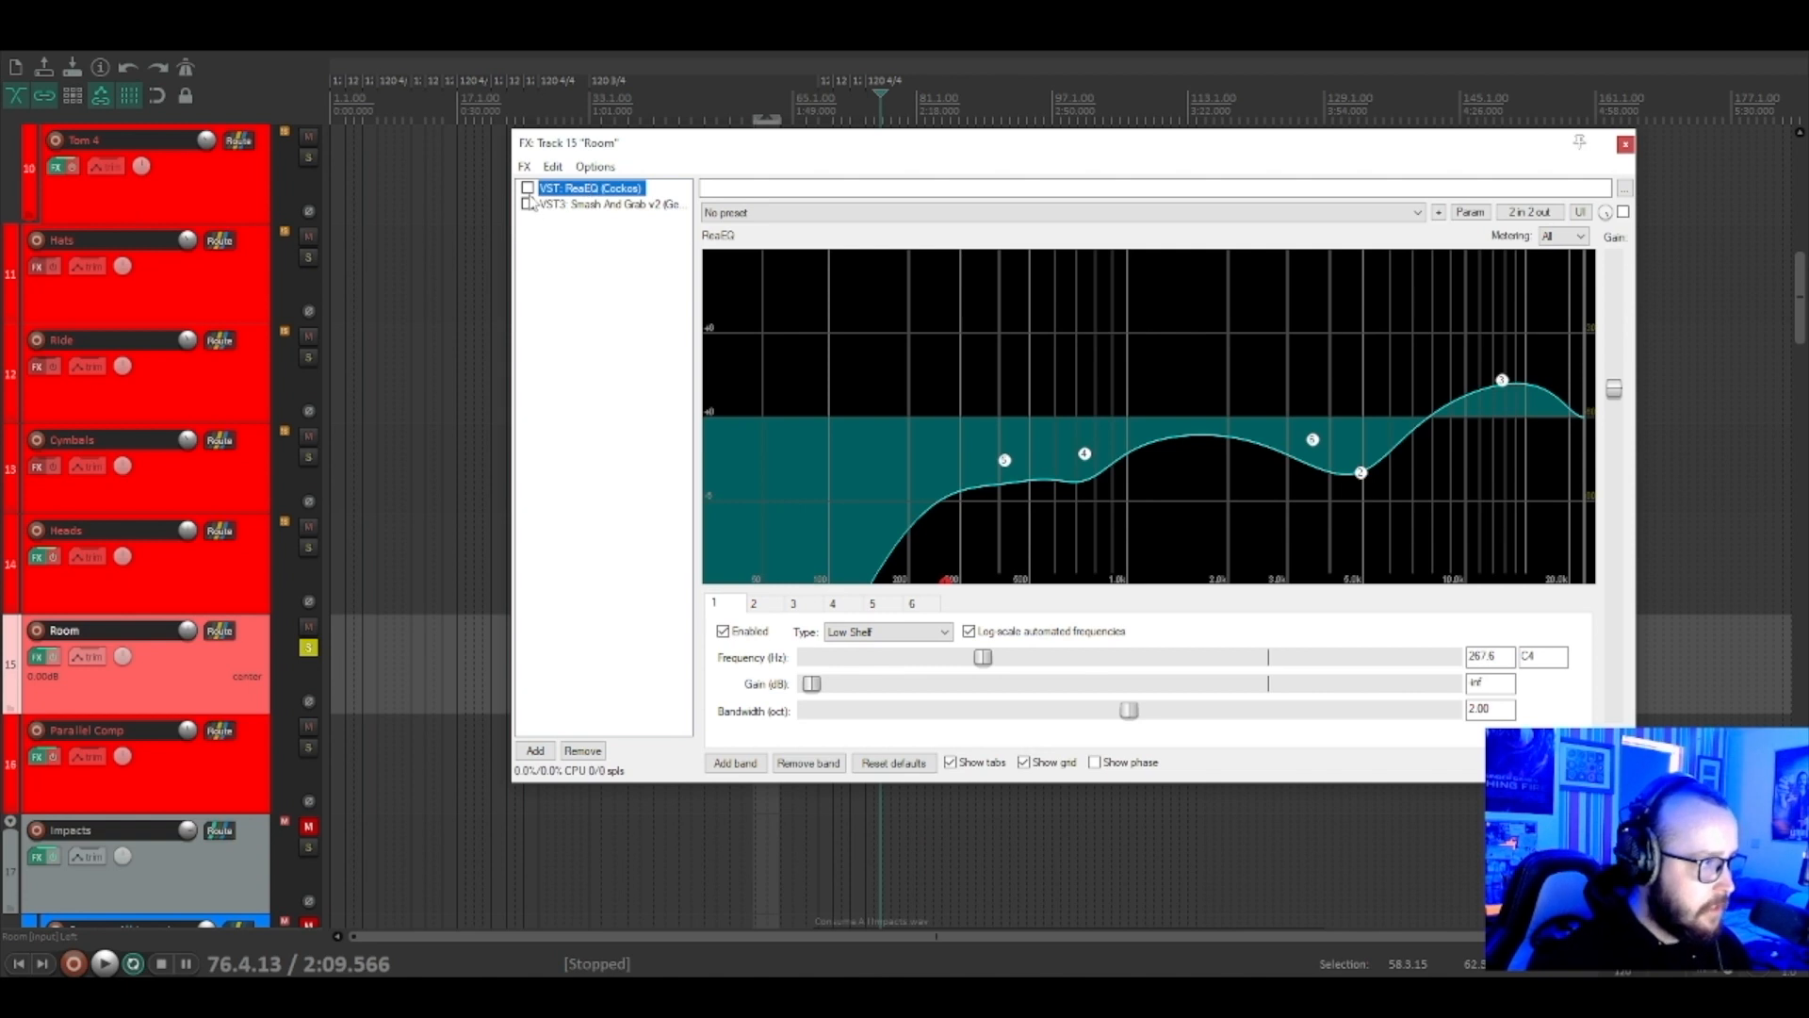
{"action": "left_click_drag", "start_coordinate": [781, 144], "coordinate": [760, 254]}
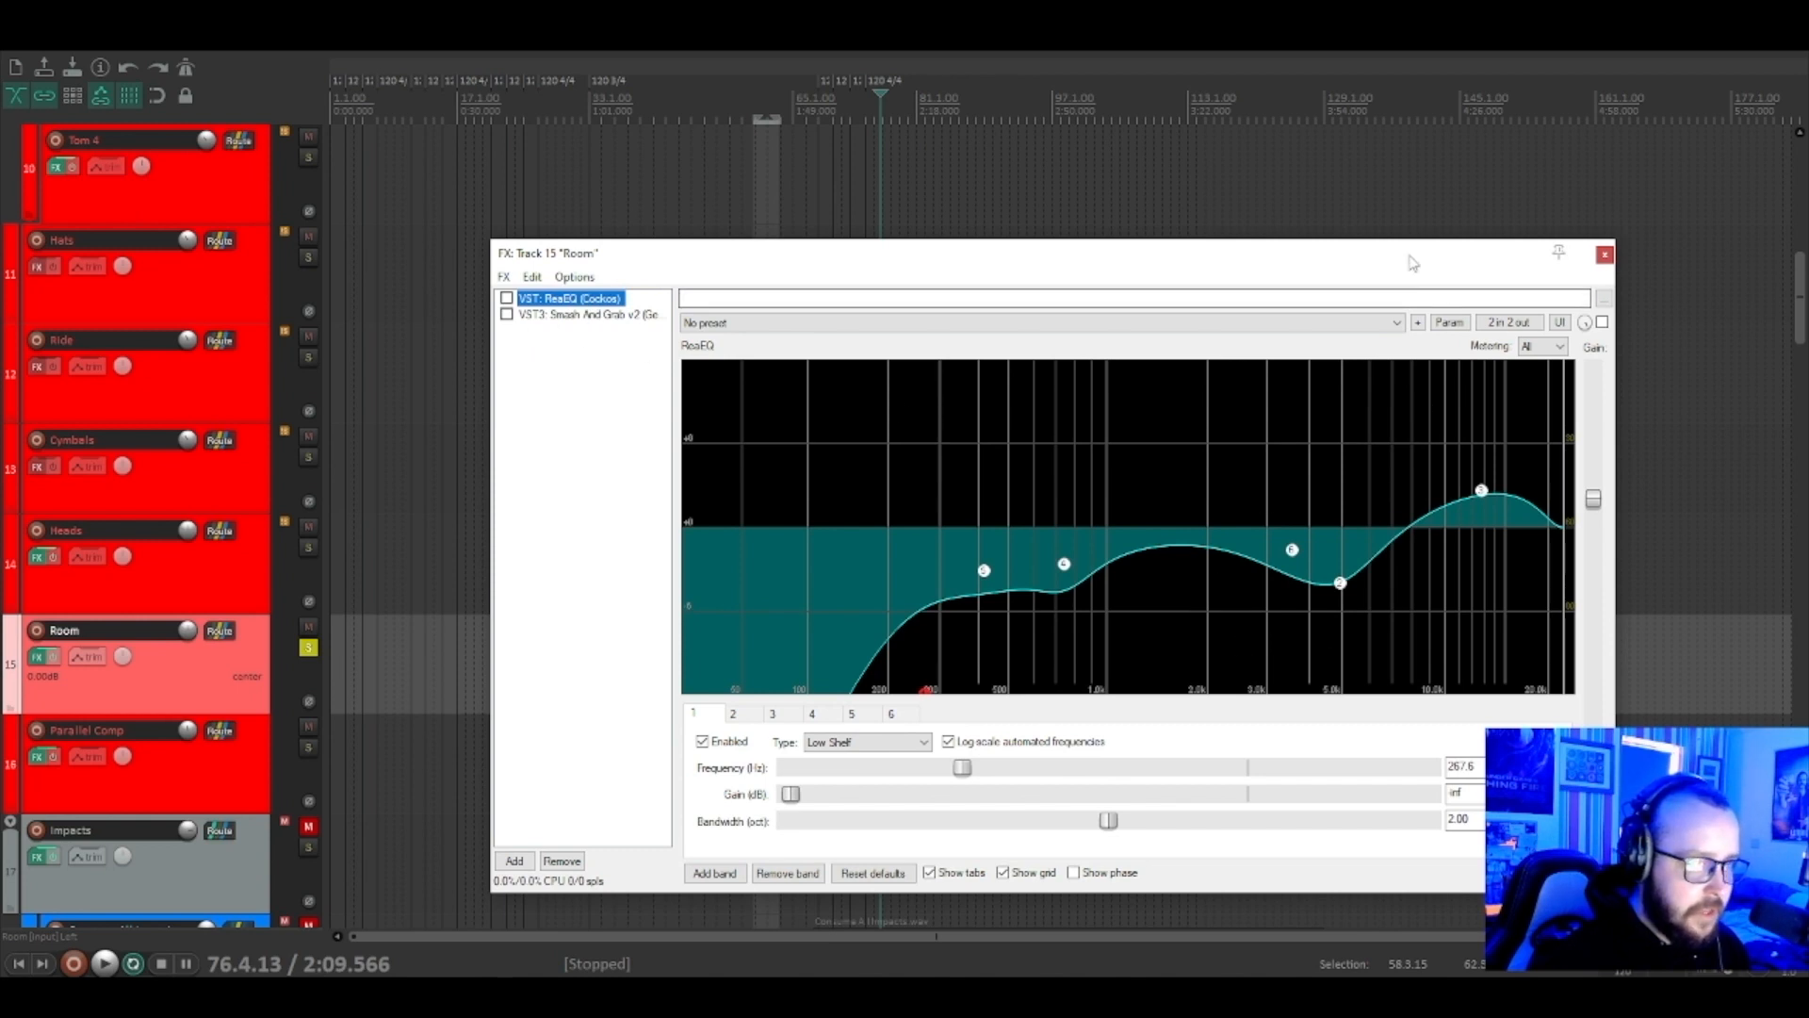
{"action": "left_click_drag", "start_coordinate": [1414, 263], "coordinate": [1403, 179]}
{"action": "mouse_move", "coordinate": [1475, 417]}
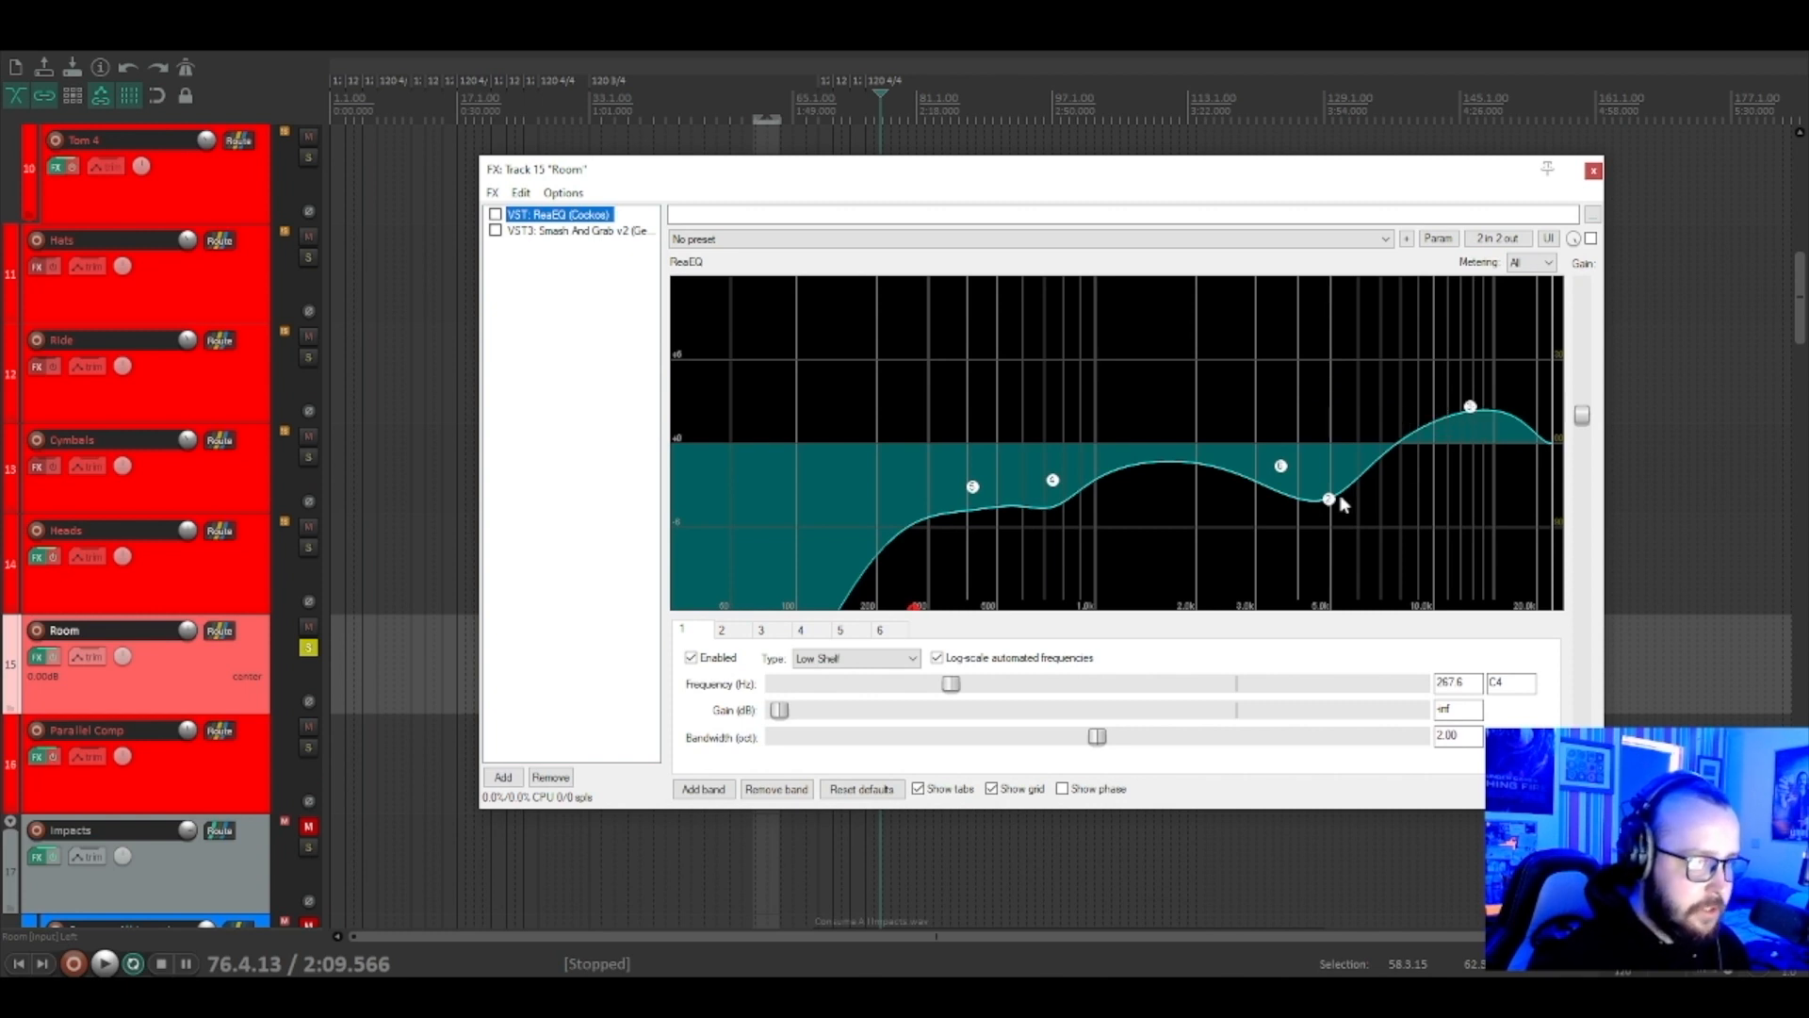
{"action": "mouse_move", "coordinate": [1331, 507]}
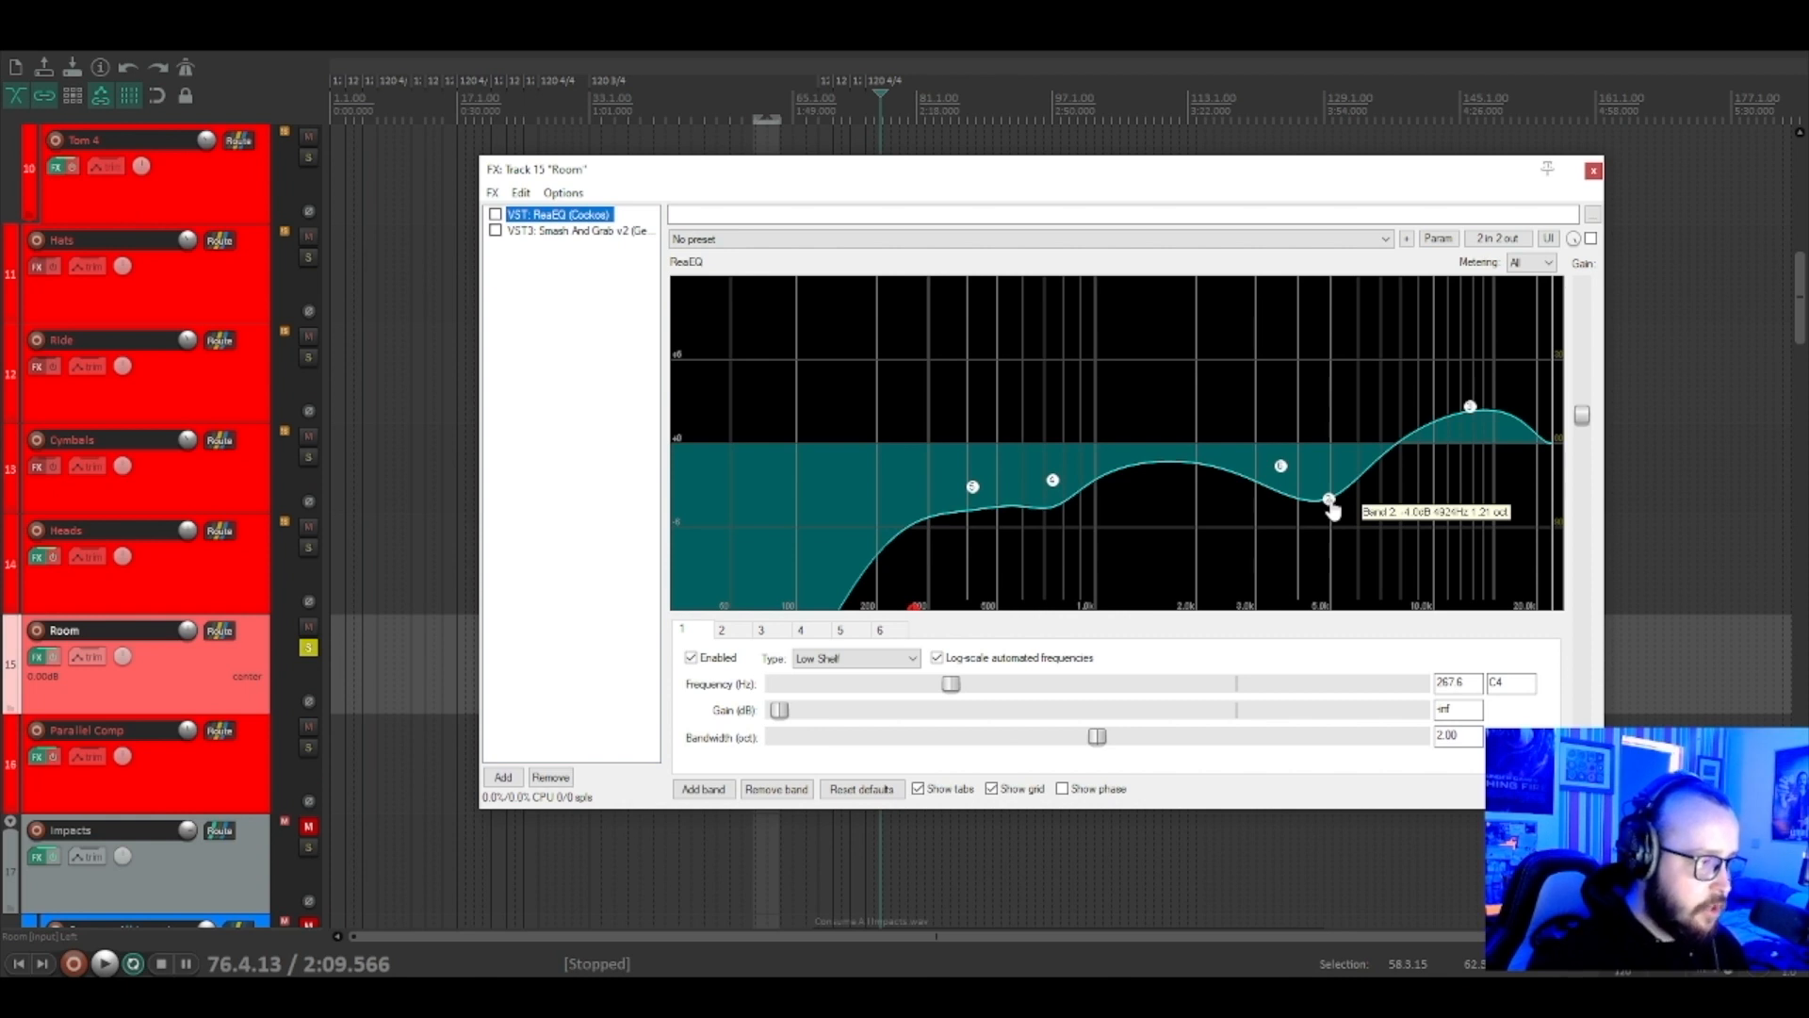
Play the Room track and compare ReaEQ bypassed and active, leaving the EQ enabled when playback stops.
{"action": "left_click", "coordinate": [603, 312]}
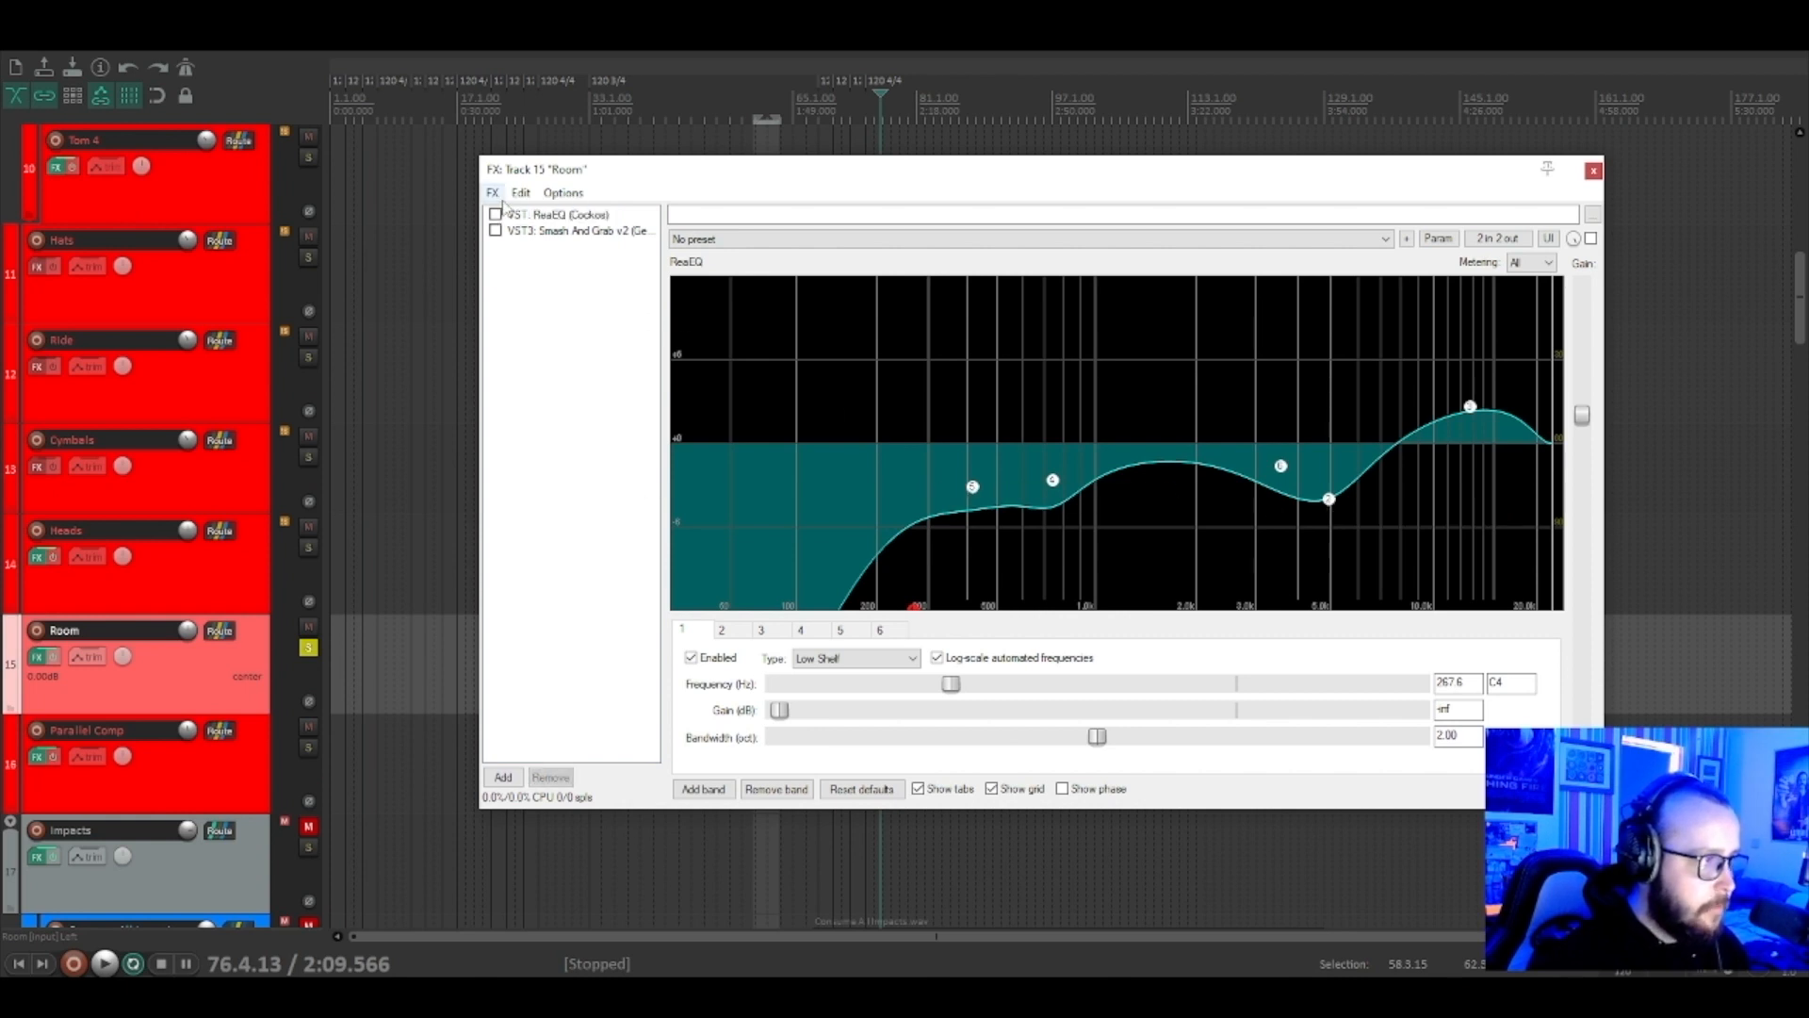
{"action": "key", "text": "space"}
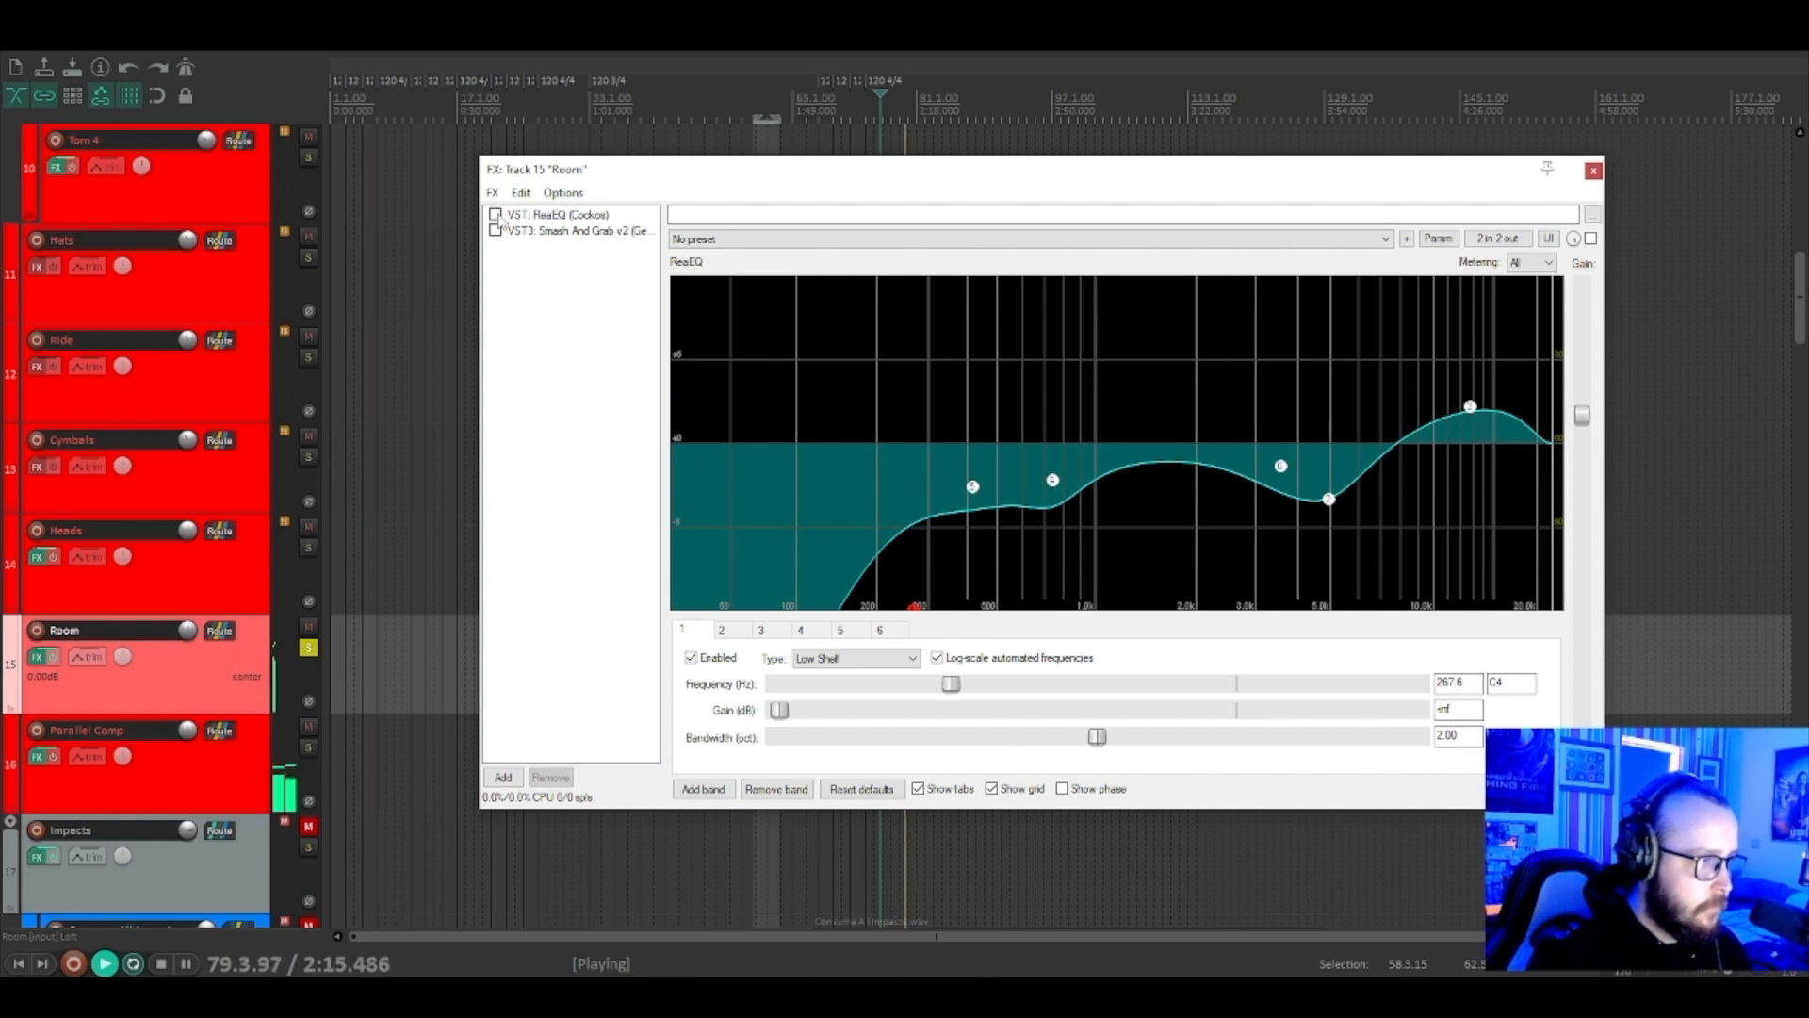
{"action": "left_click", "coordinate": [496, 215]}
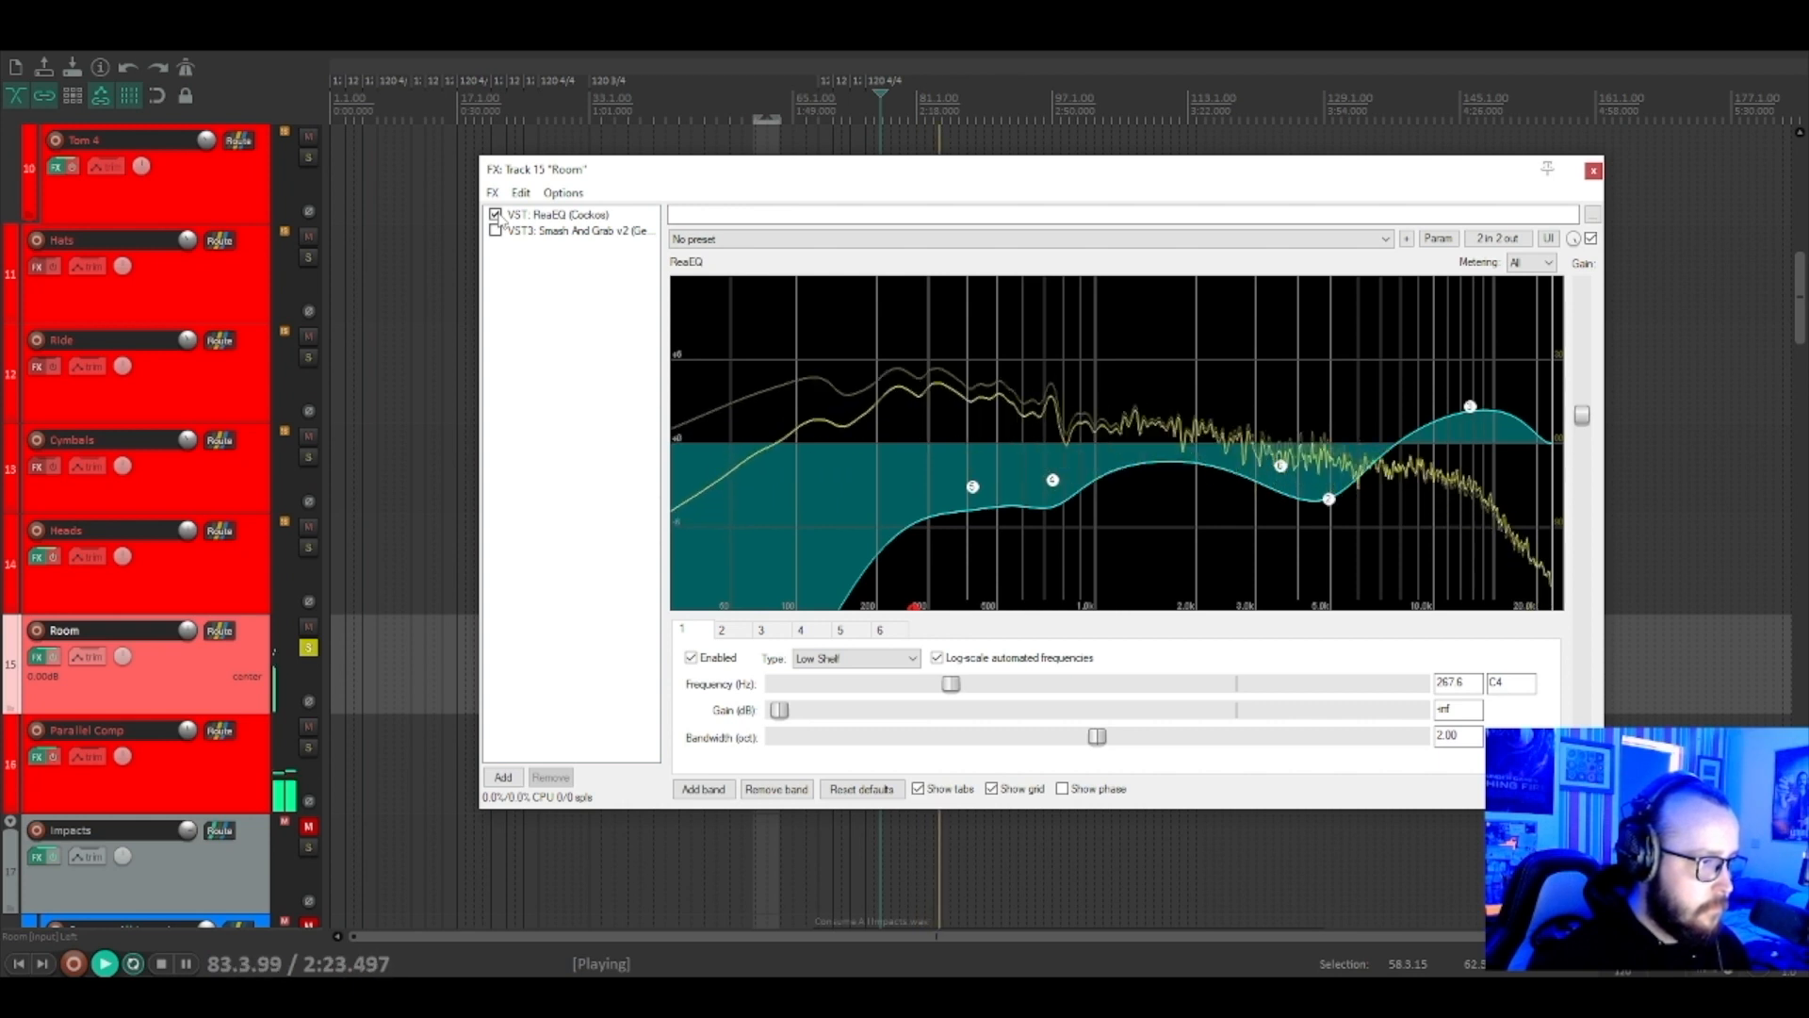
{"action": "left_click", "coordinate": [495, 214]}
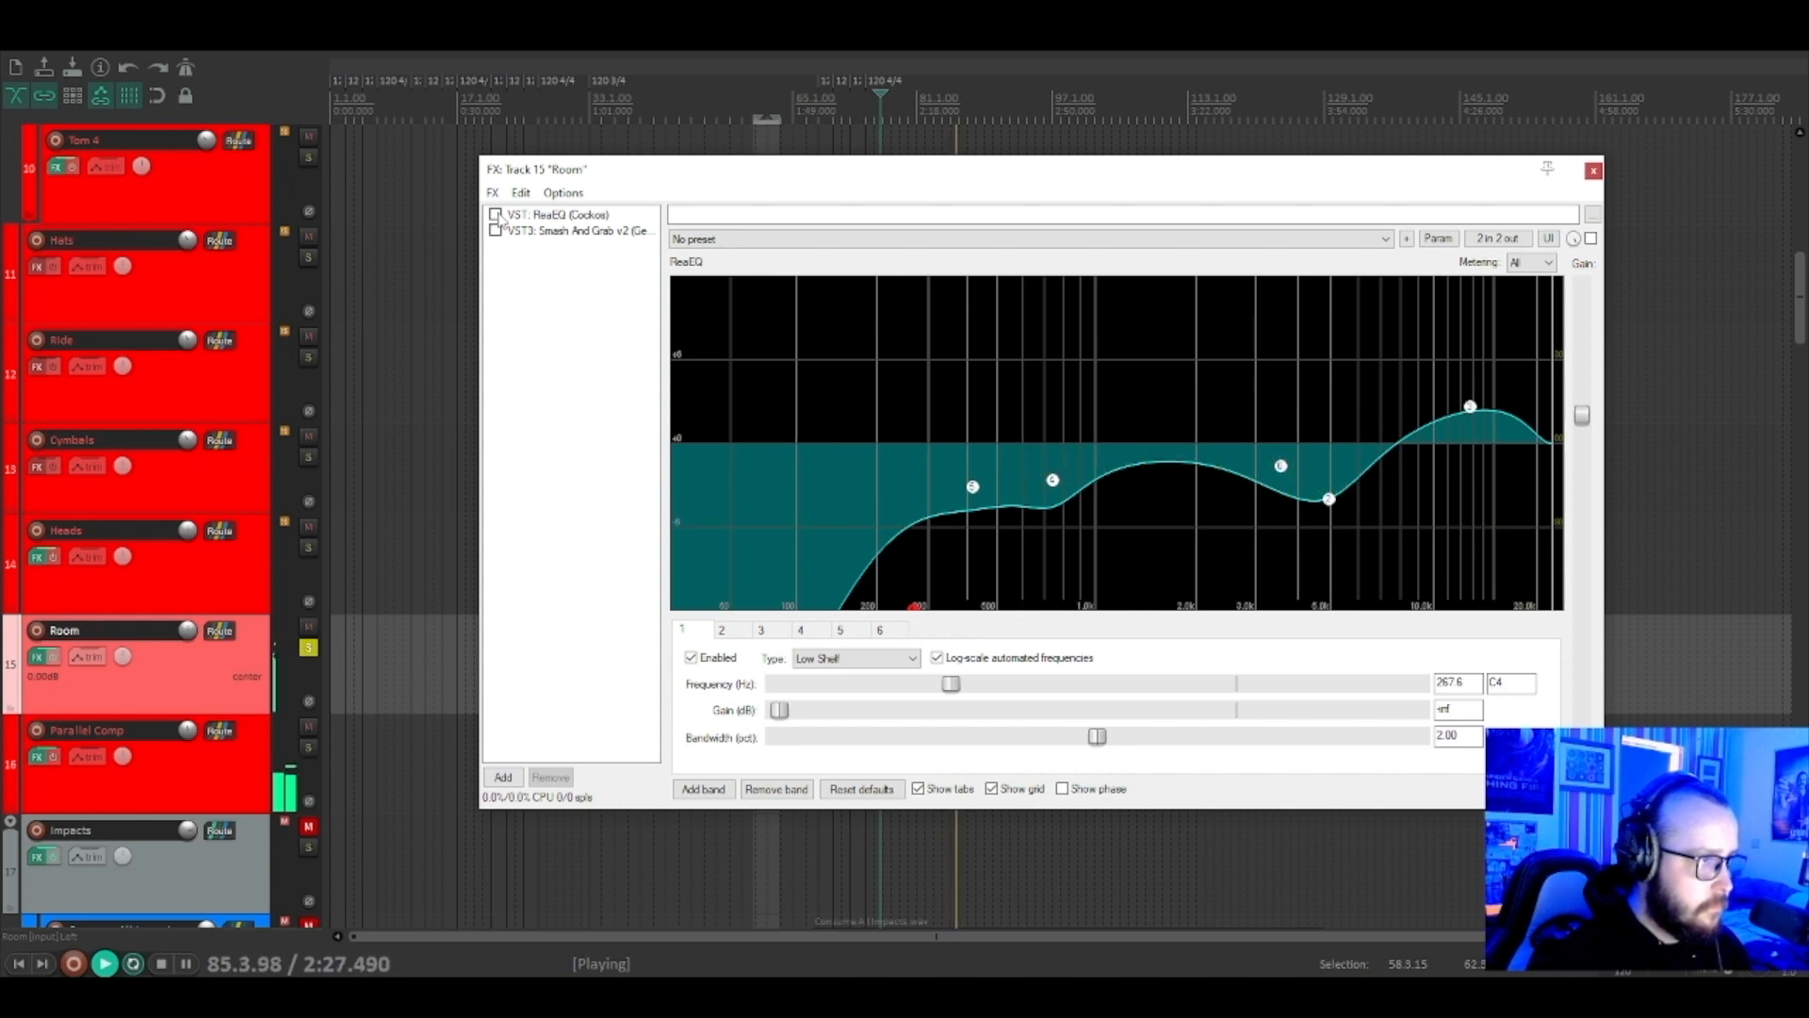
{"action": "left_click", "coordinate": [495, 215]}
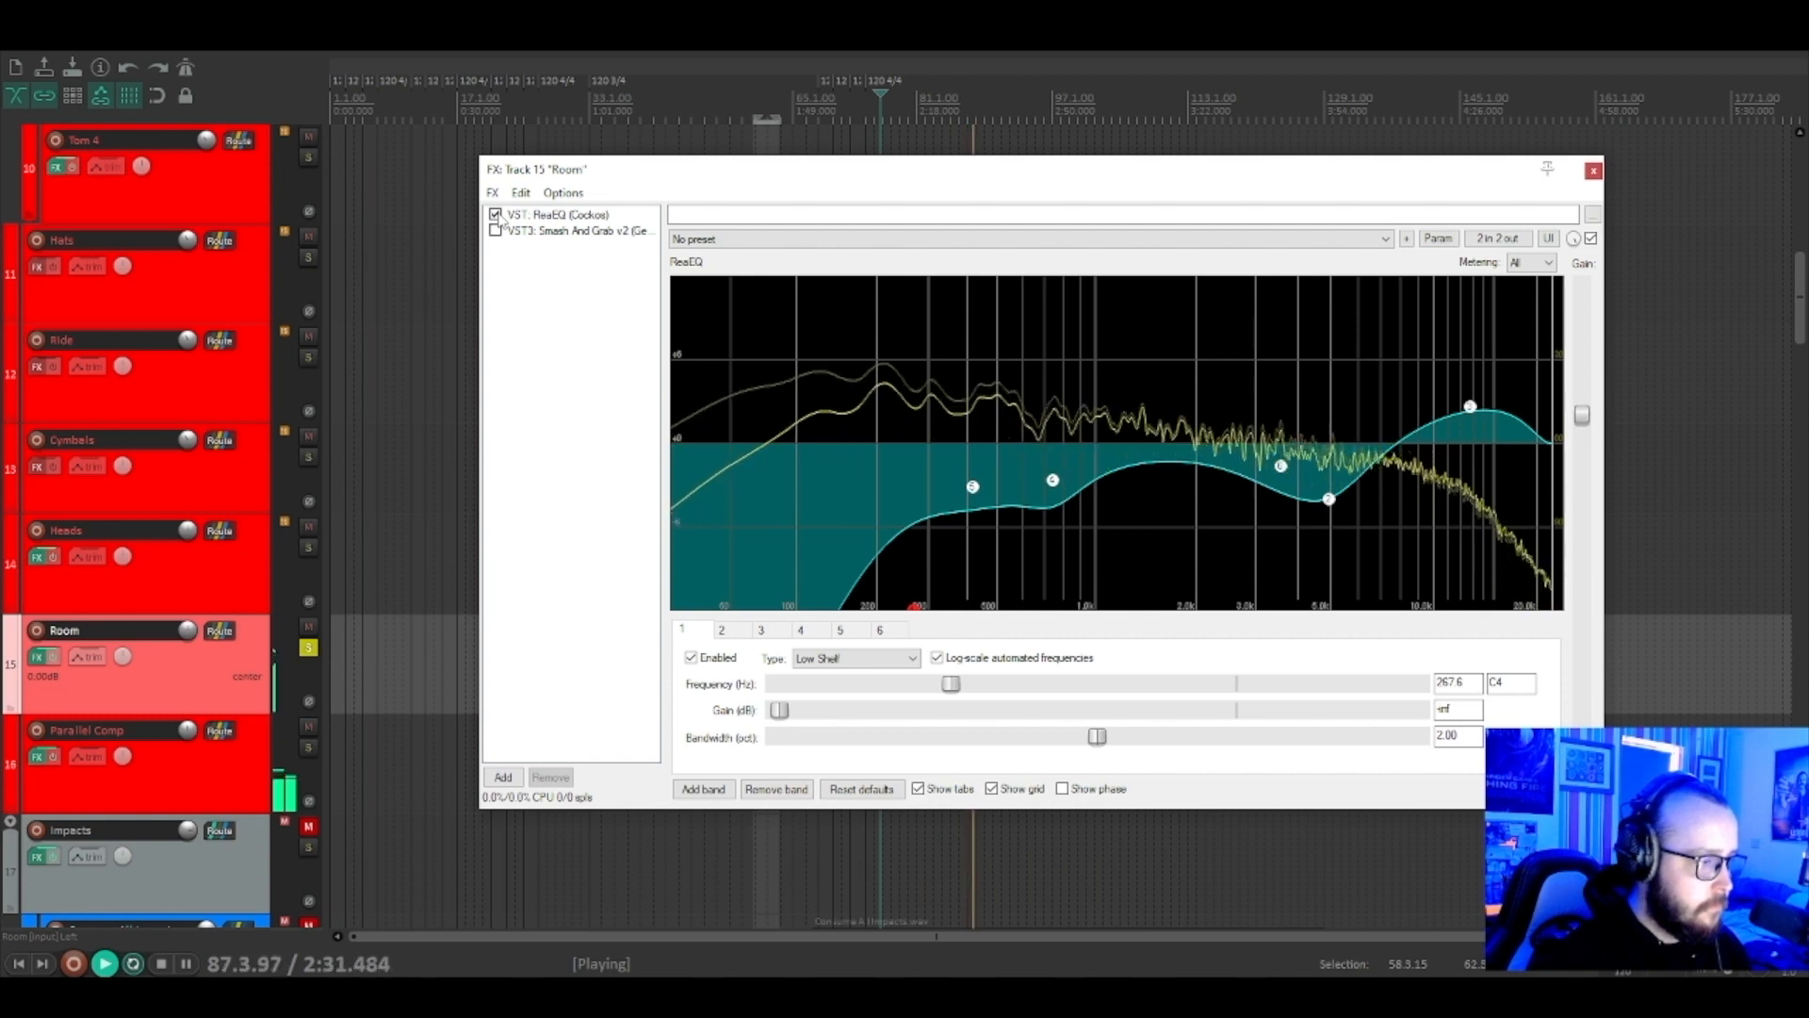
{"action": "key", "text": "space"}
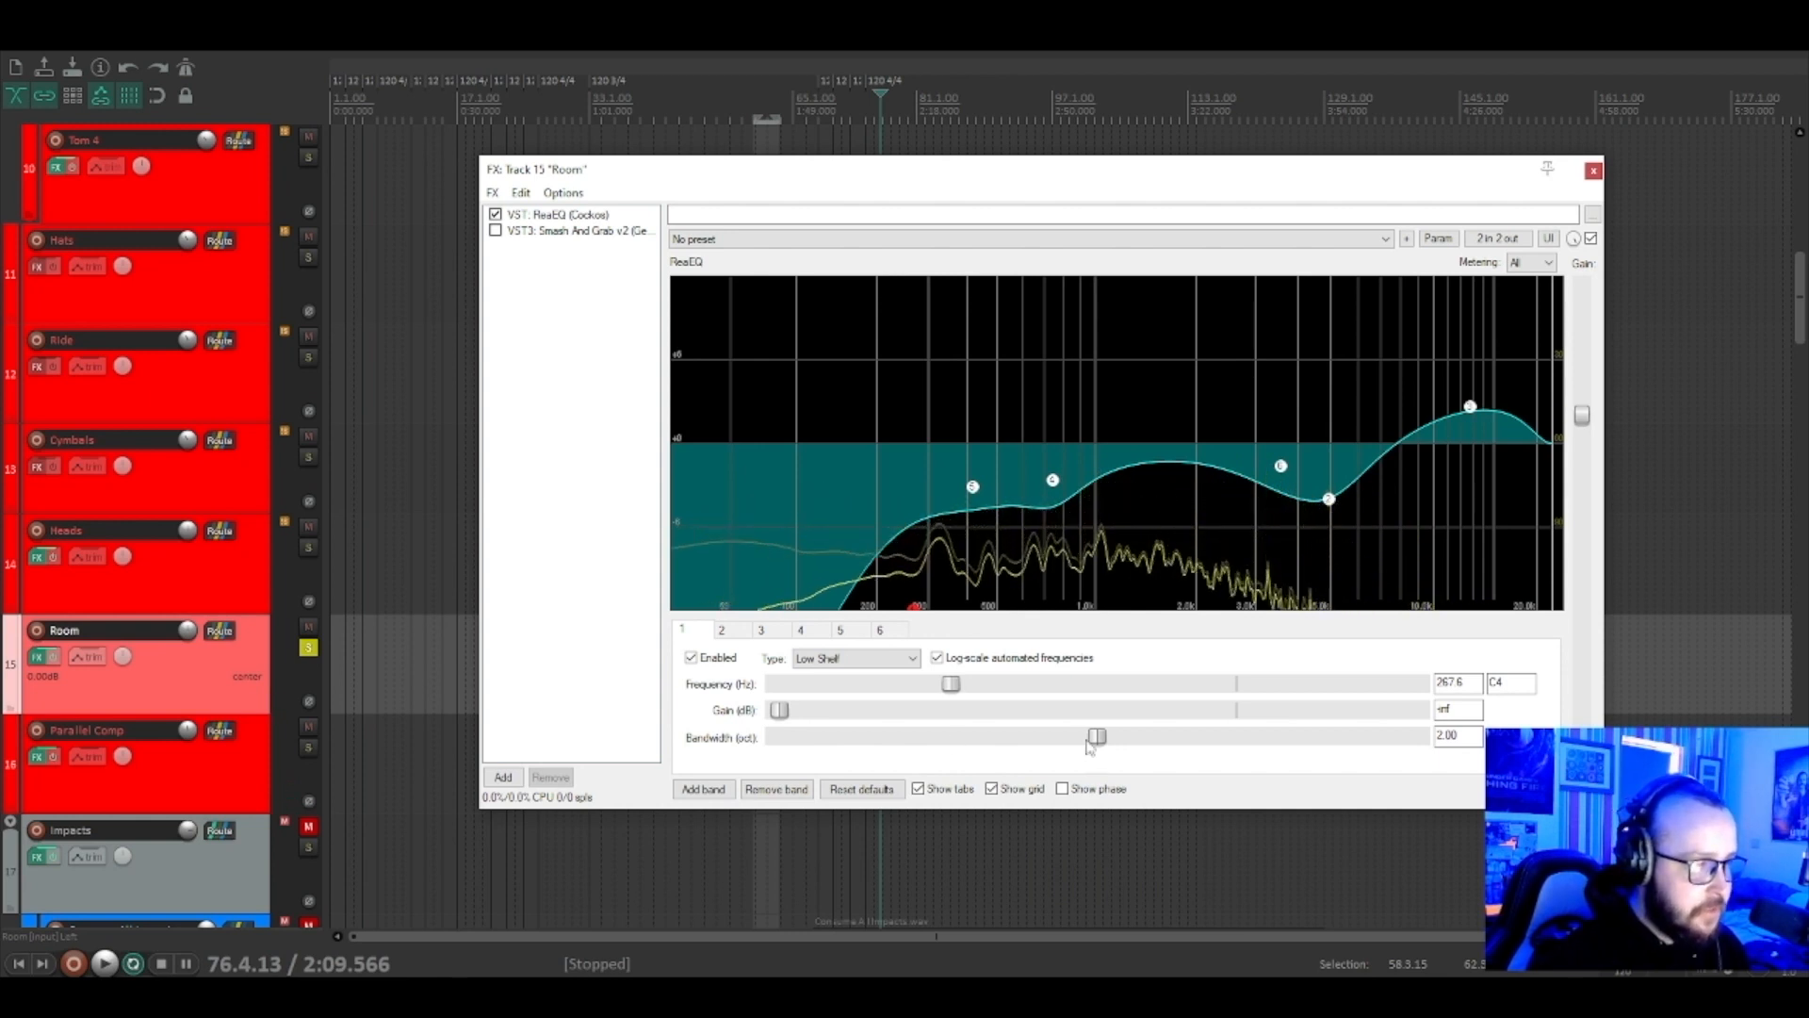
{"action": "mouse_move", "coordinate": [911, 614]}
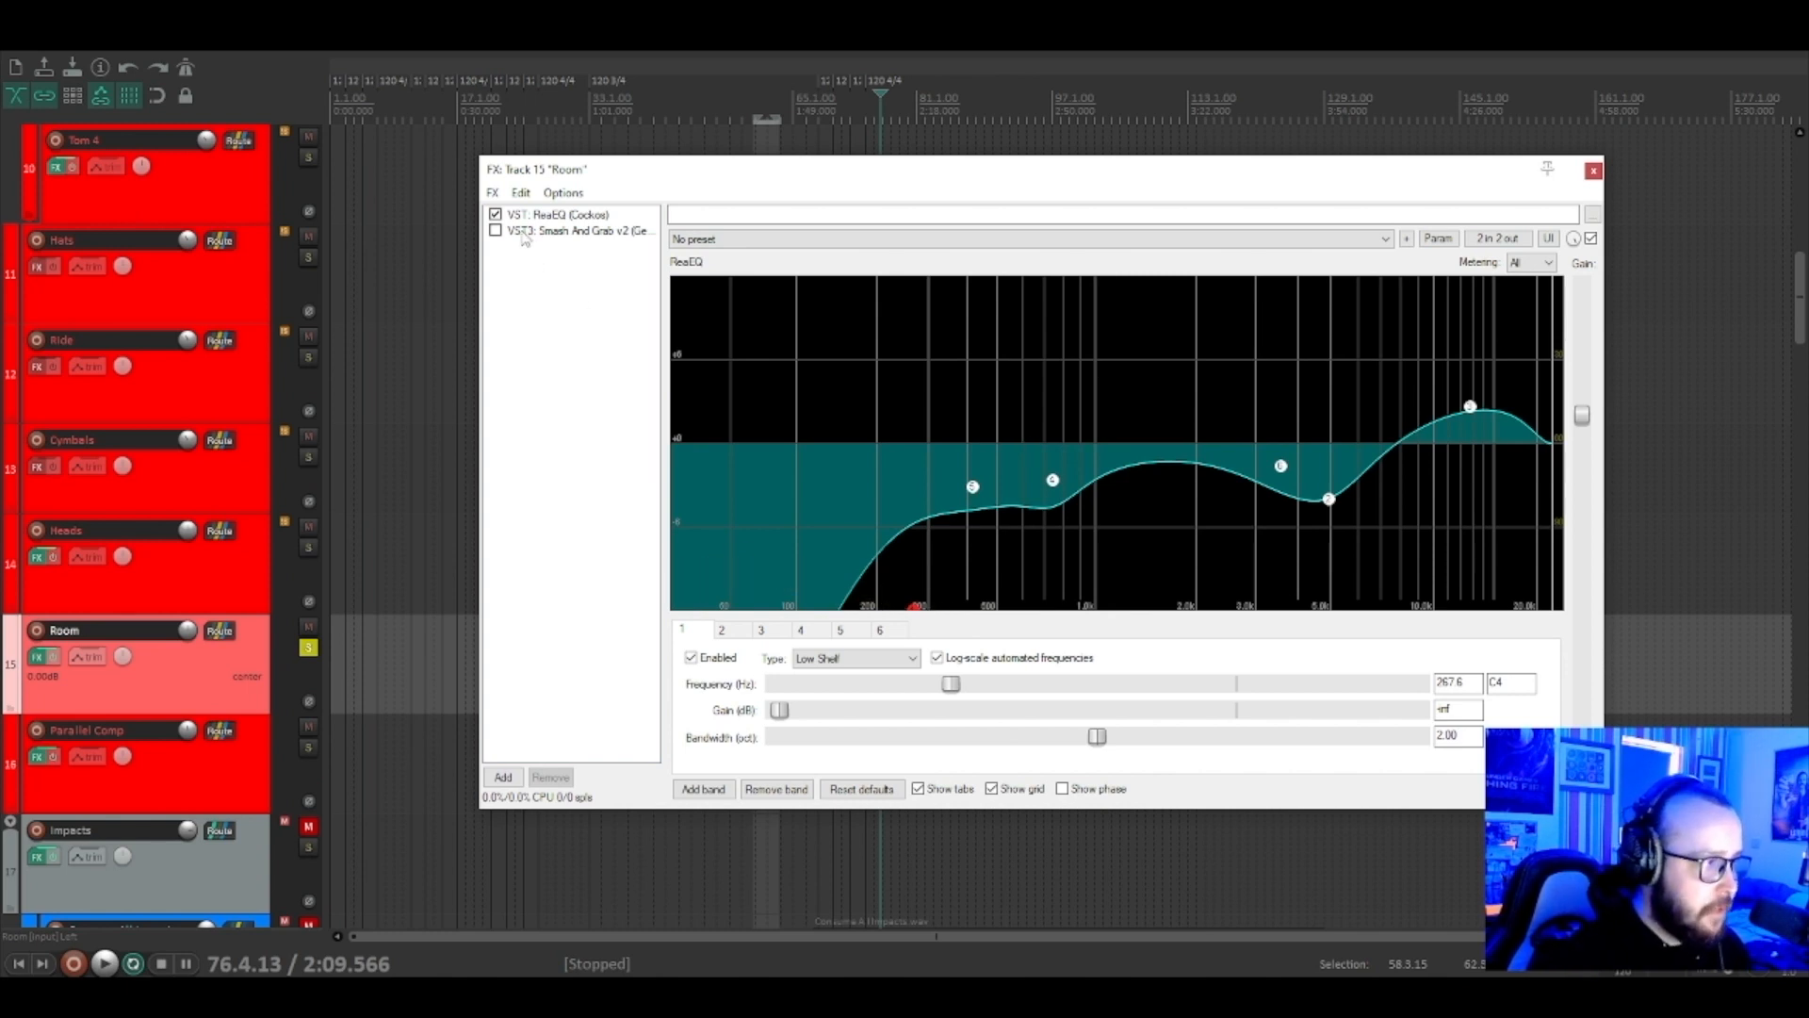
Show Smash And Grab v2 on the Room track, enable it and examine its compression and saturation controls.
{"action": "left_click", "coordinate": [546, 231]}
{"action": "left_click", "coordinate": [495, 230]}
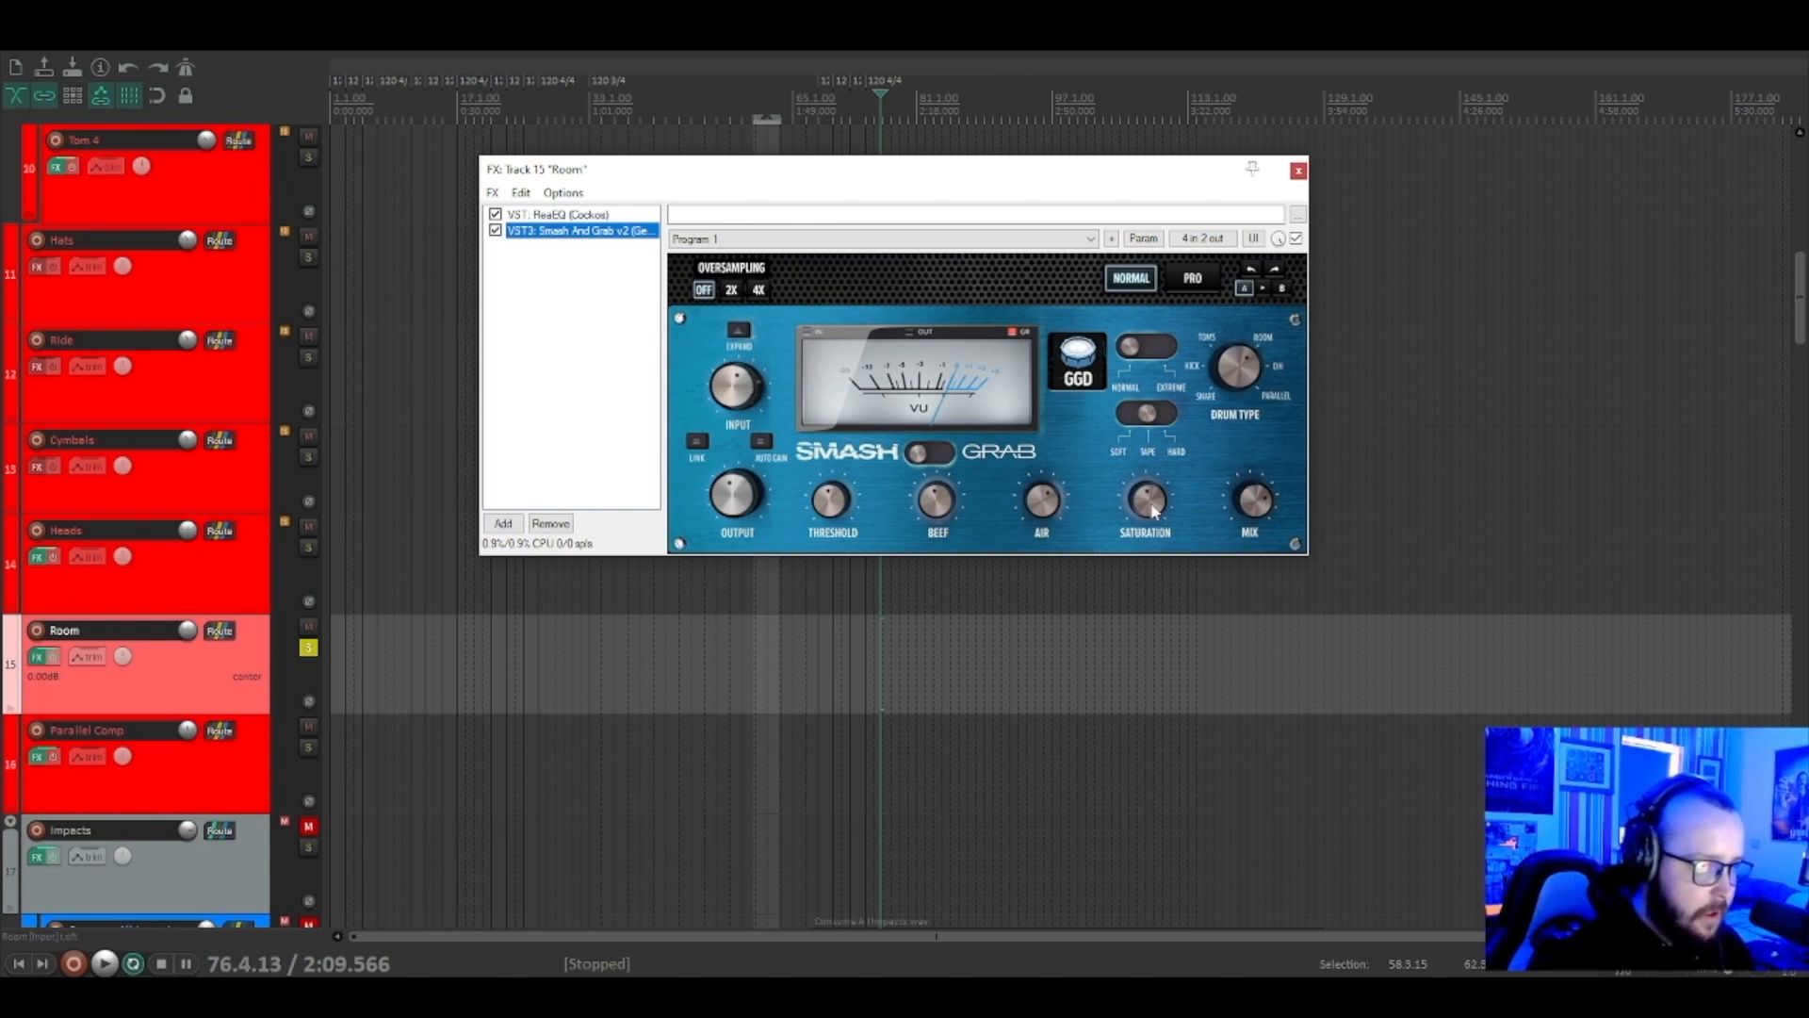
{"action": "left_click", "coordinate": [1113, 484]}
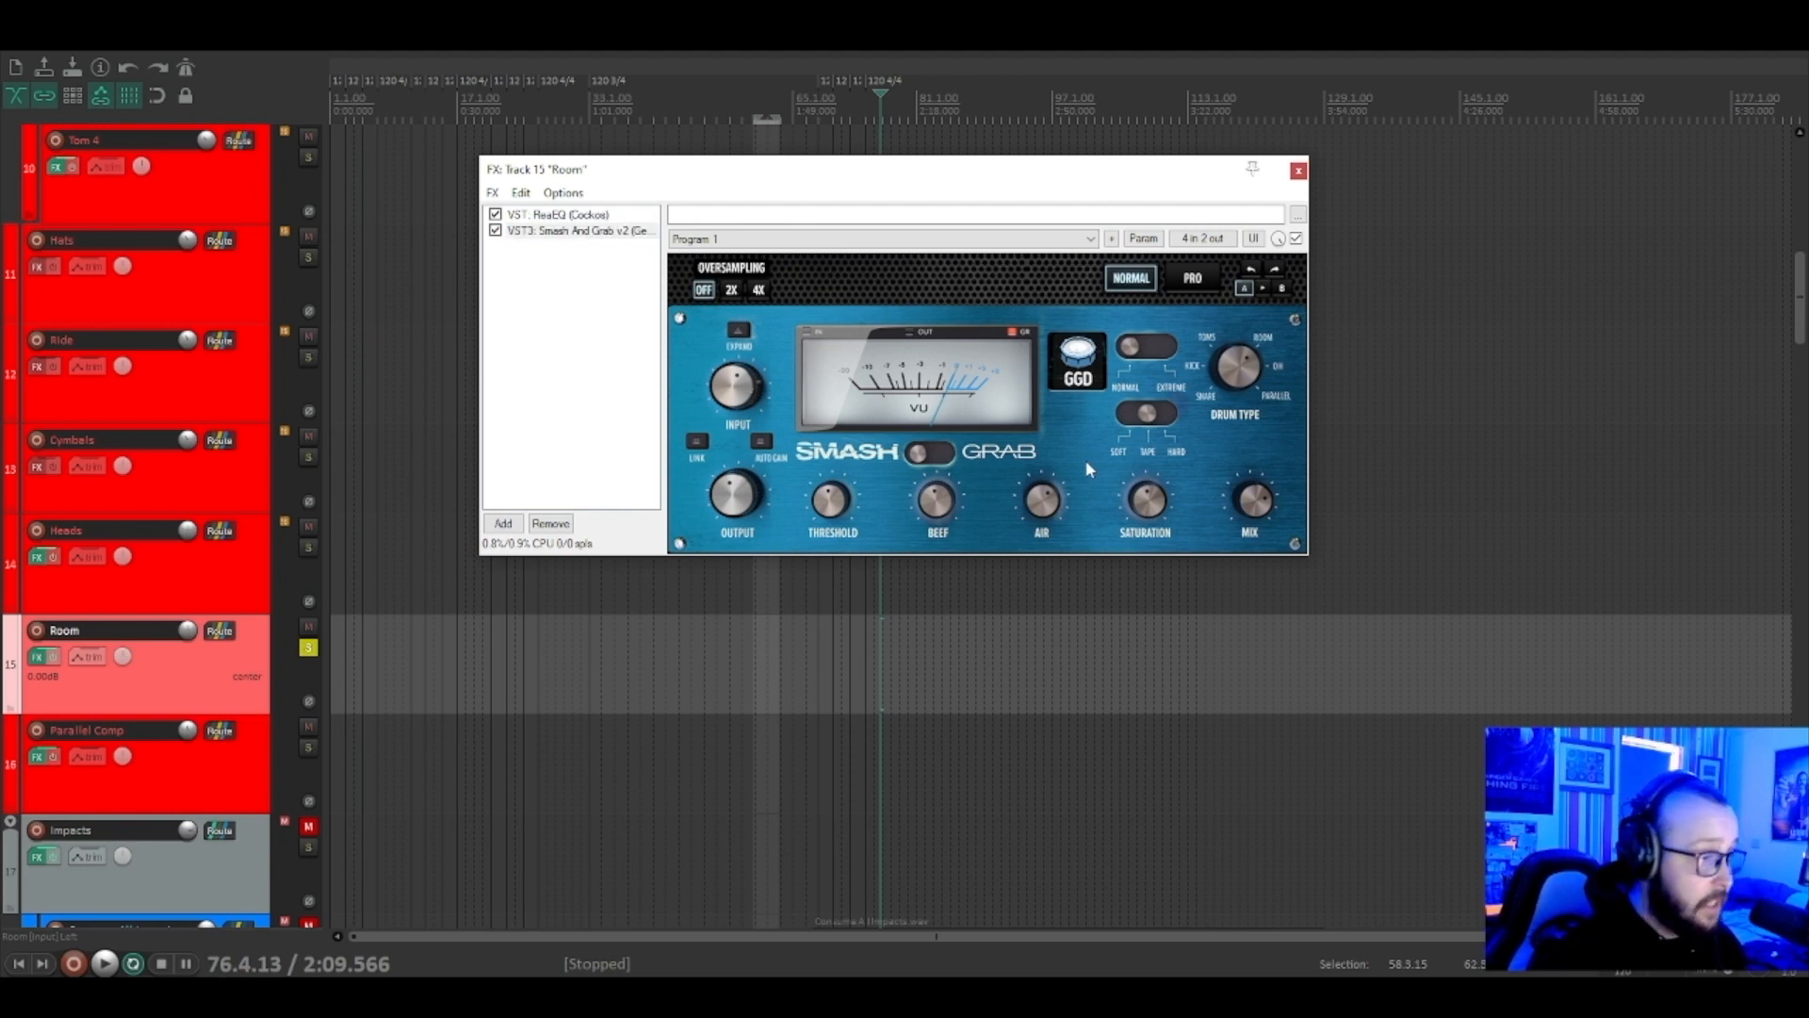
Play the Room track and compare Smash And Grab v2 bypassed and active, leaving the compressor enabled.
{"action": "left_click", "coordinate": [495, 231]}
{"action": "left_click_drag", "start_coordinate": [647, 179], "coordinate": [717, 280]}
{"action": "key", "text": "space"}
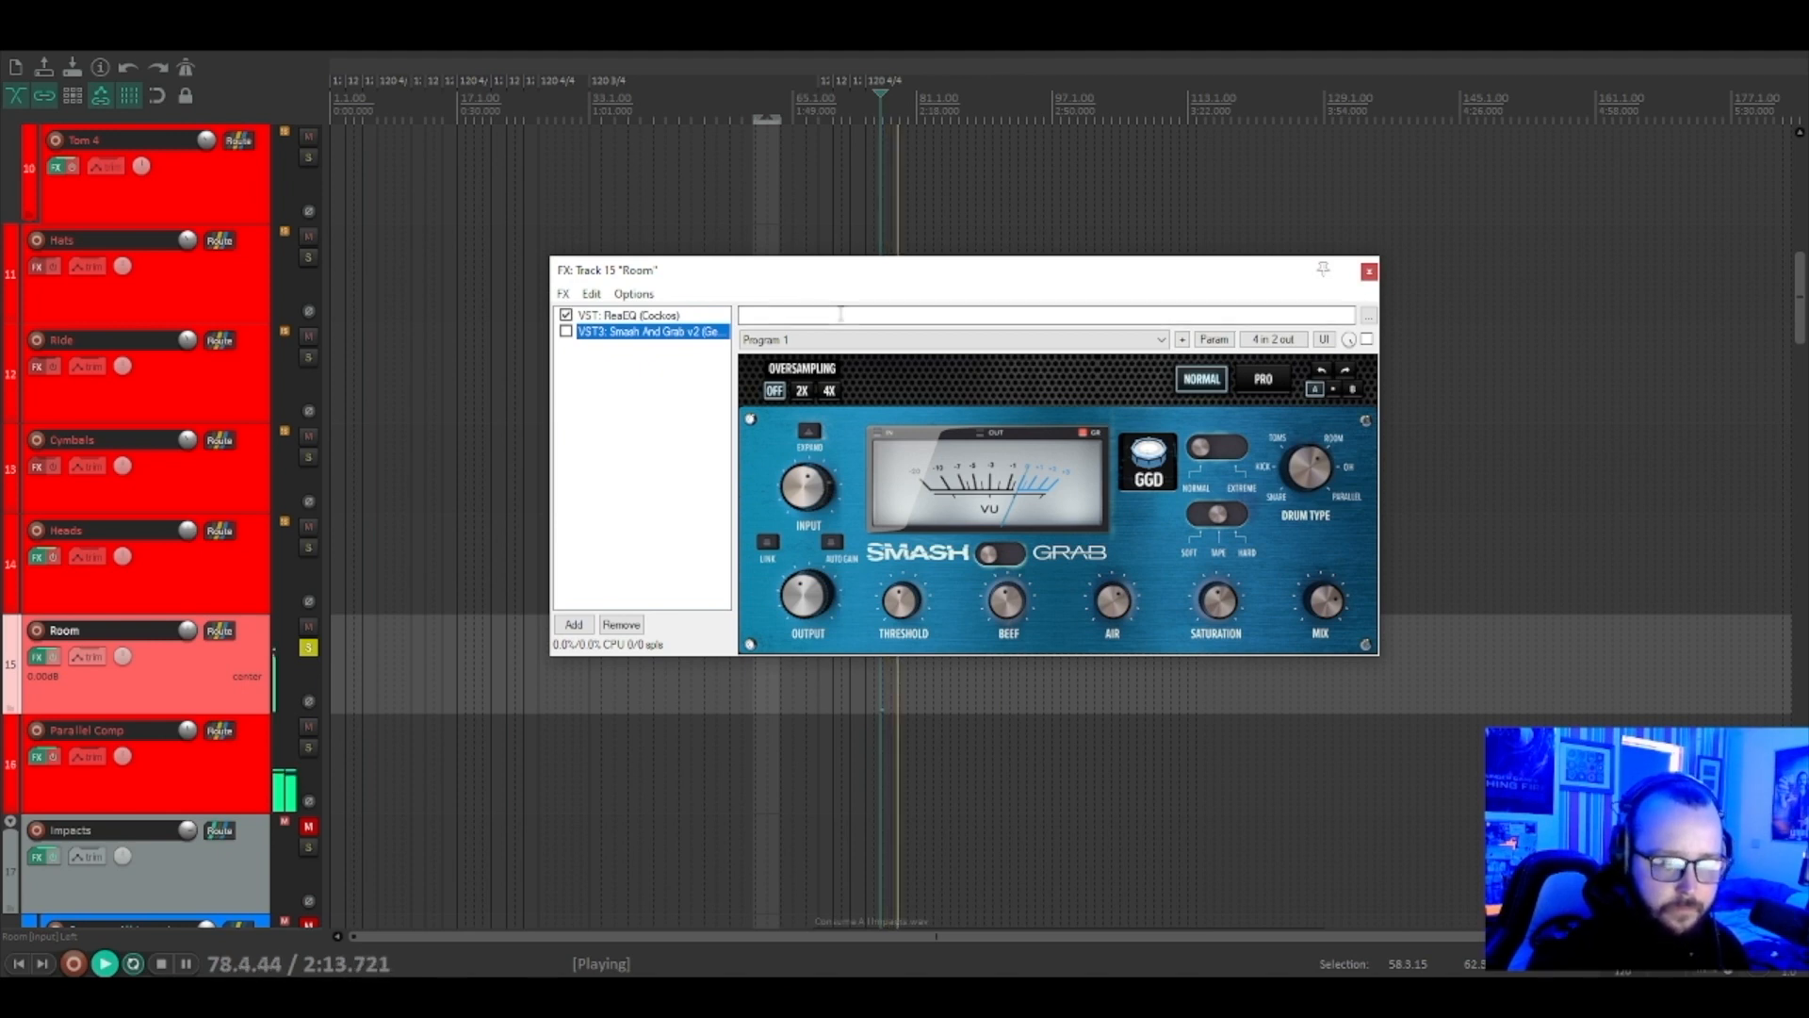
{"action": "left_click", "coordinate": [566, 331]}
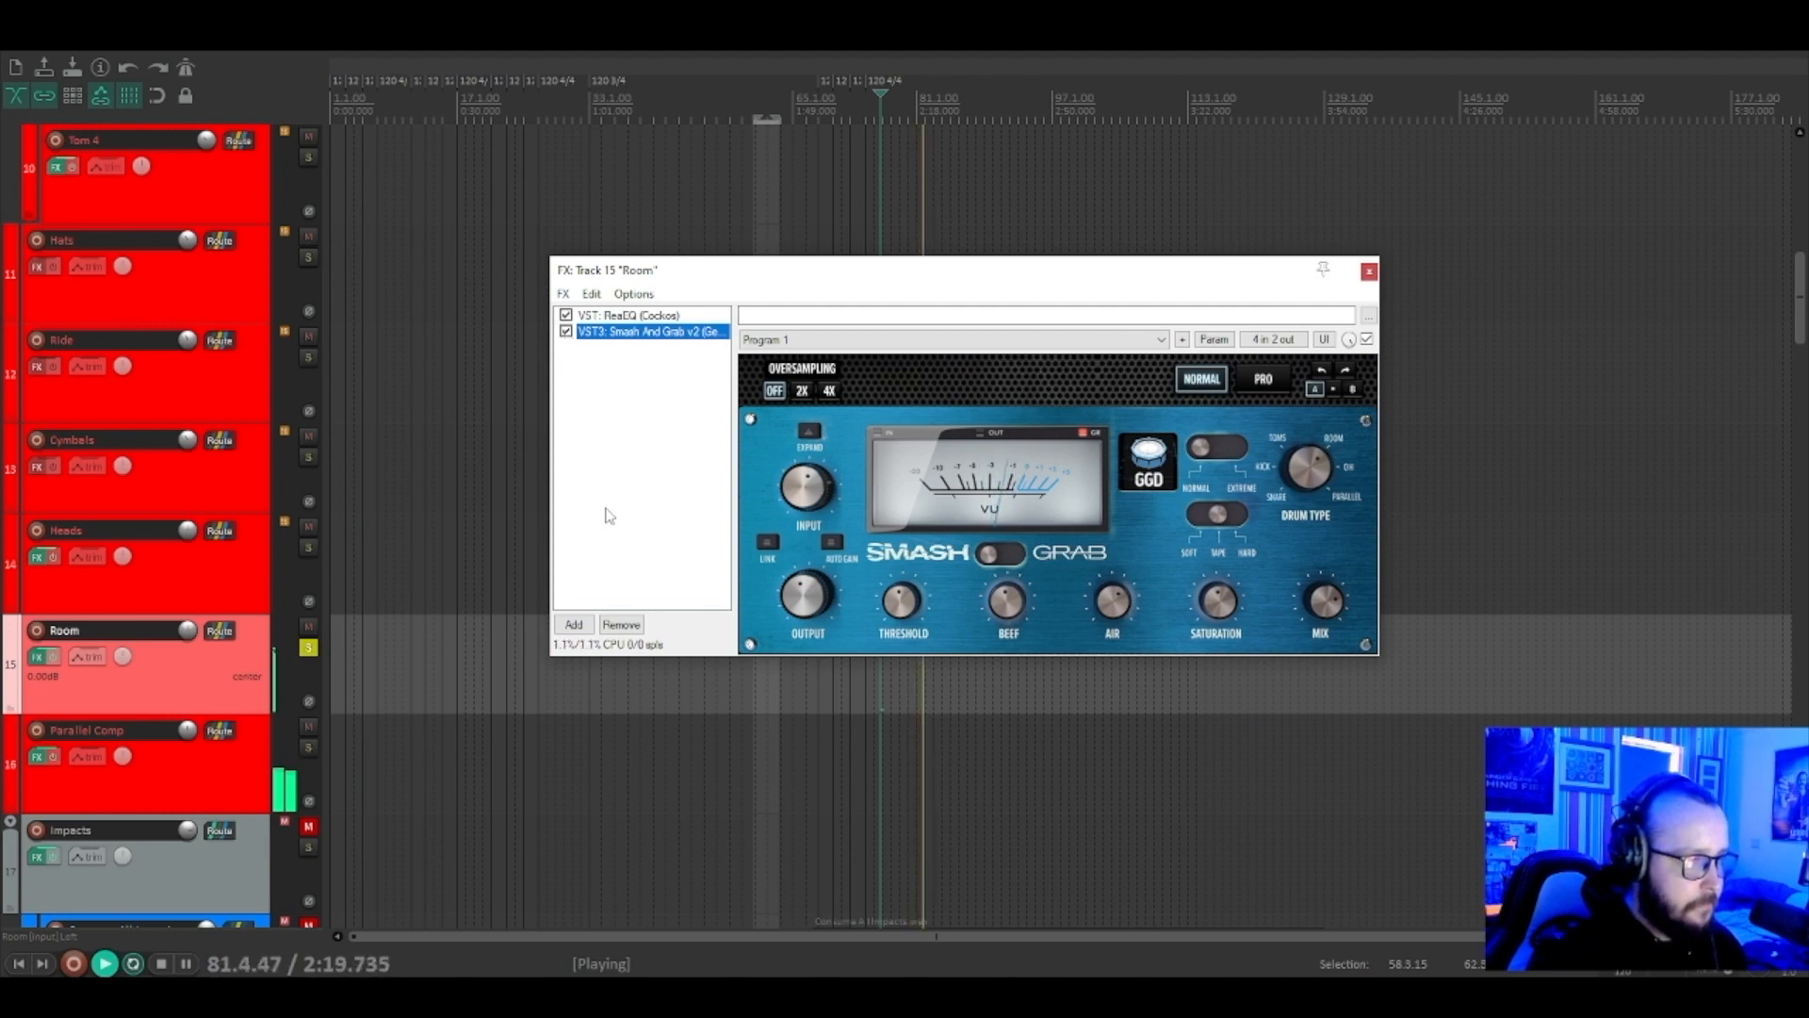
{"action": "left_click", "coordinate": [565, 332]}
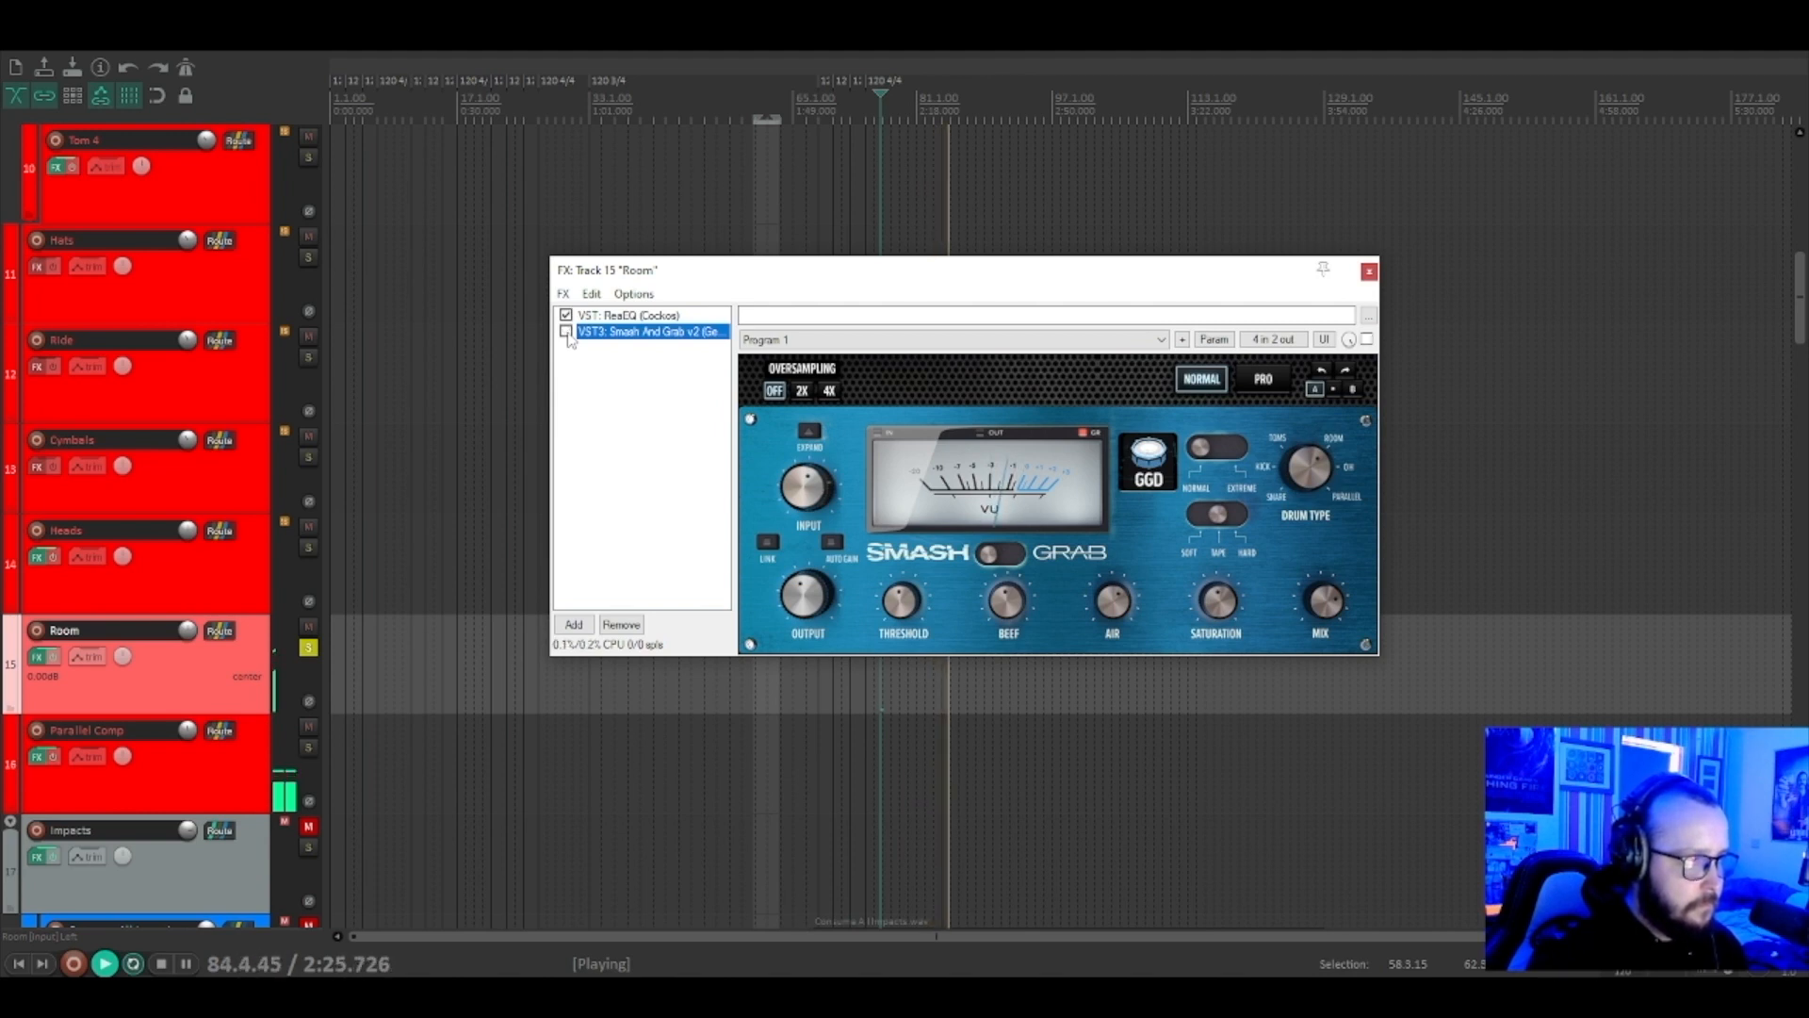
{"action": "left_click", "coordinate": [566, 332]}
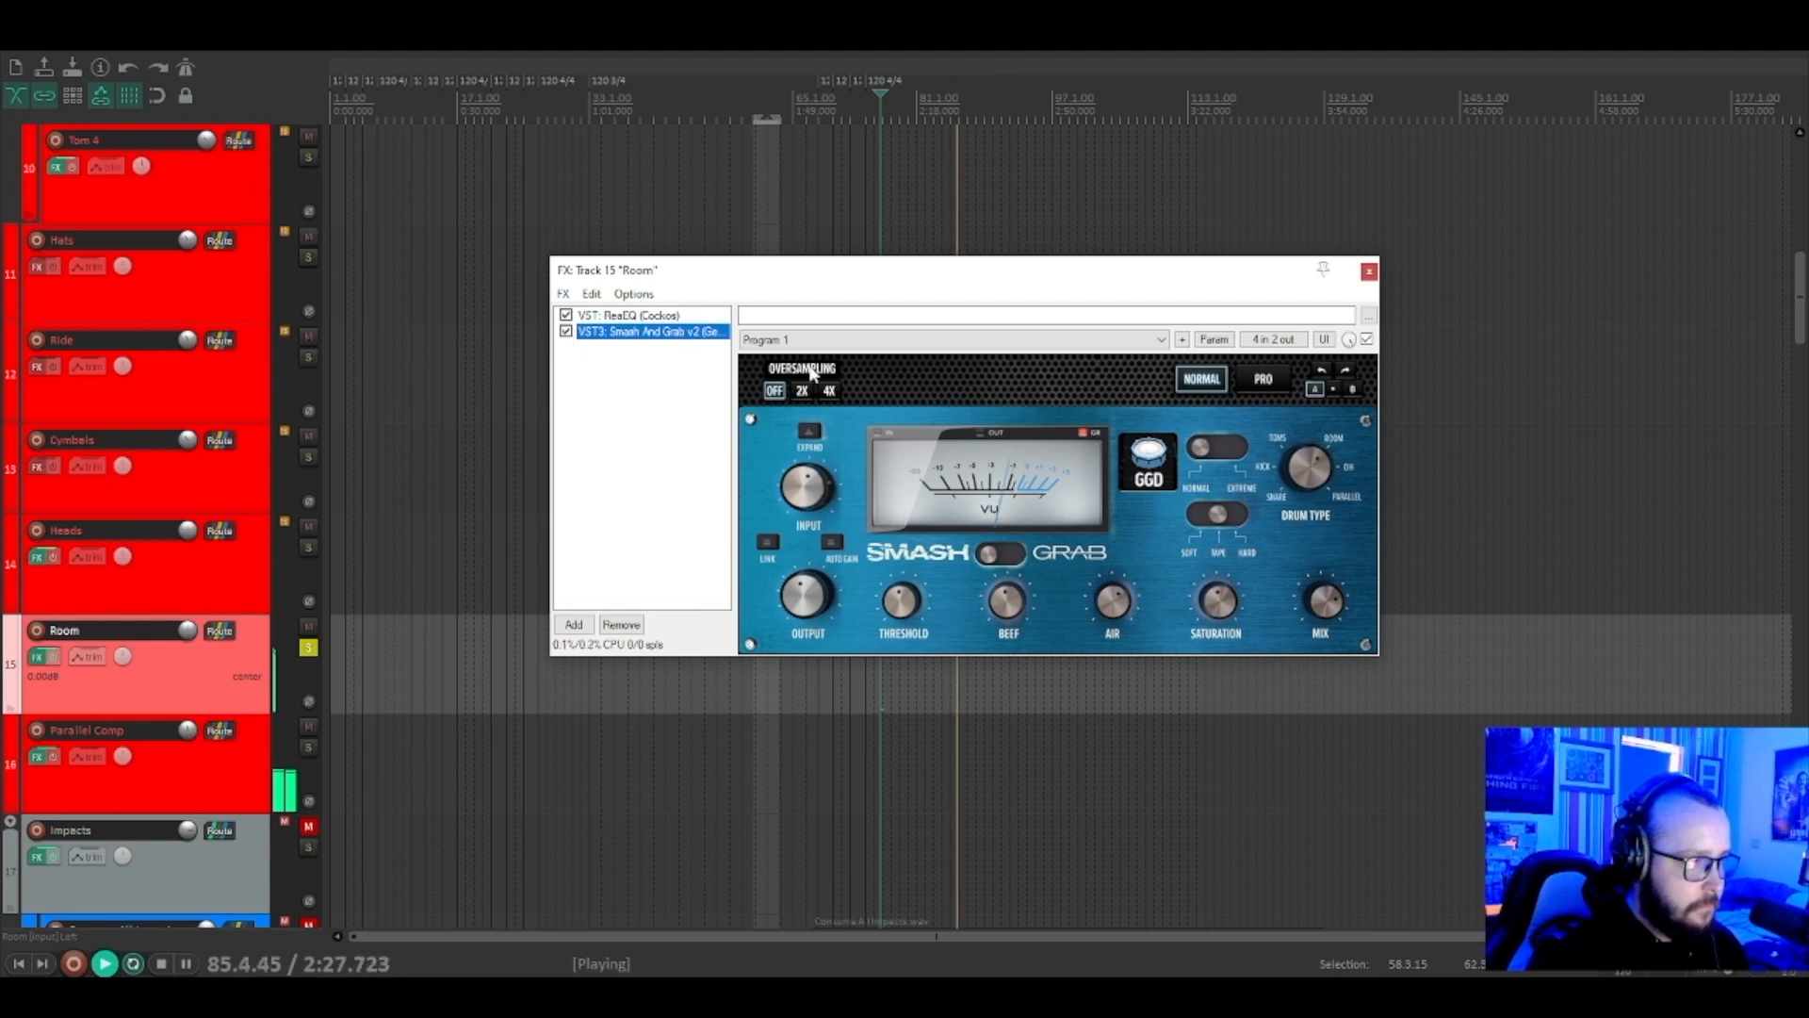
{"action": "left_click", "coordinate": [688, 413]}
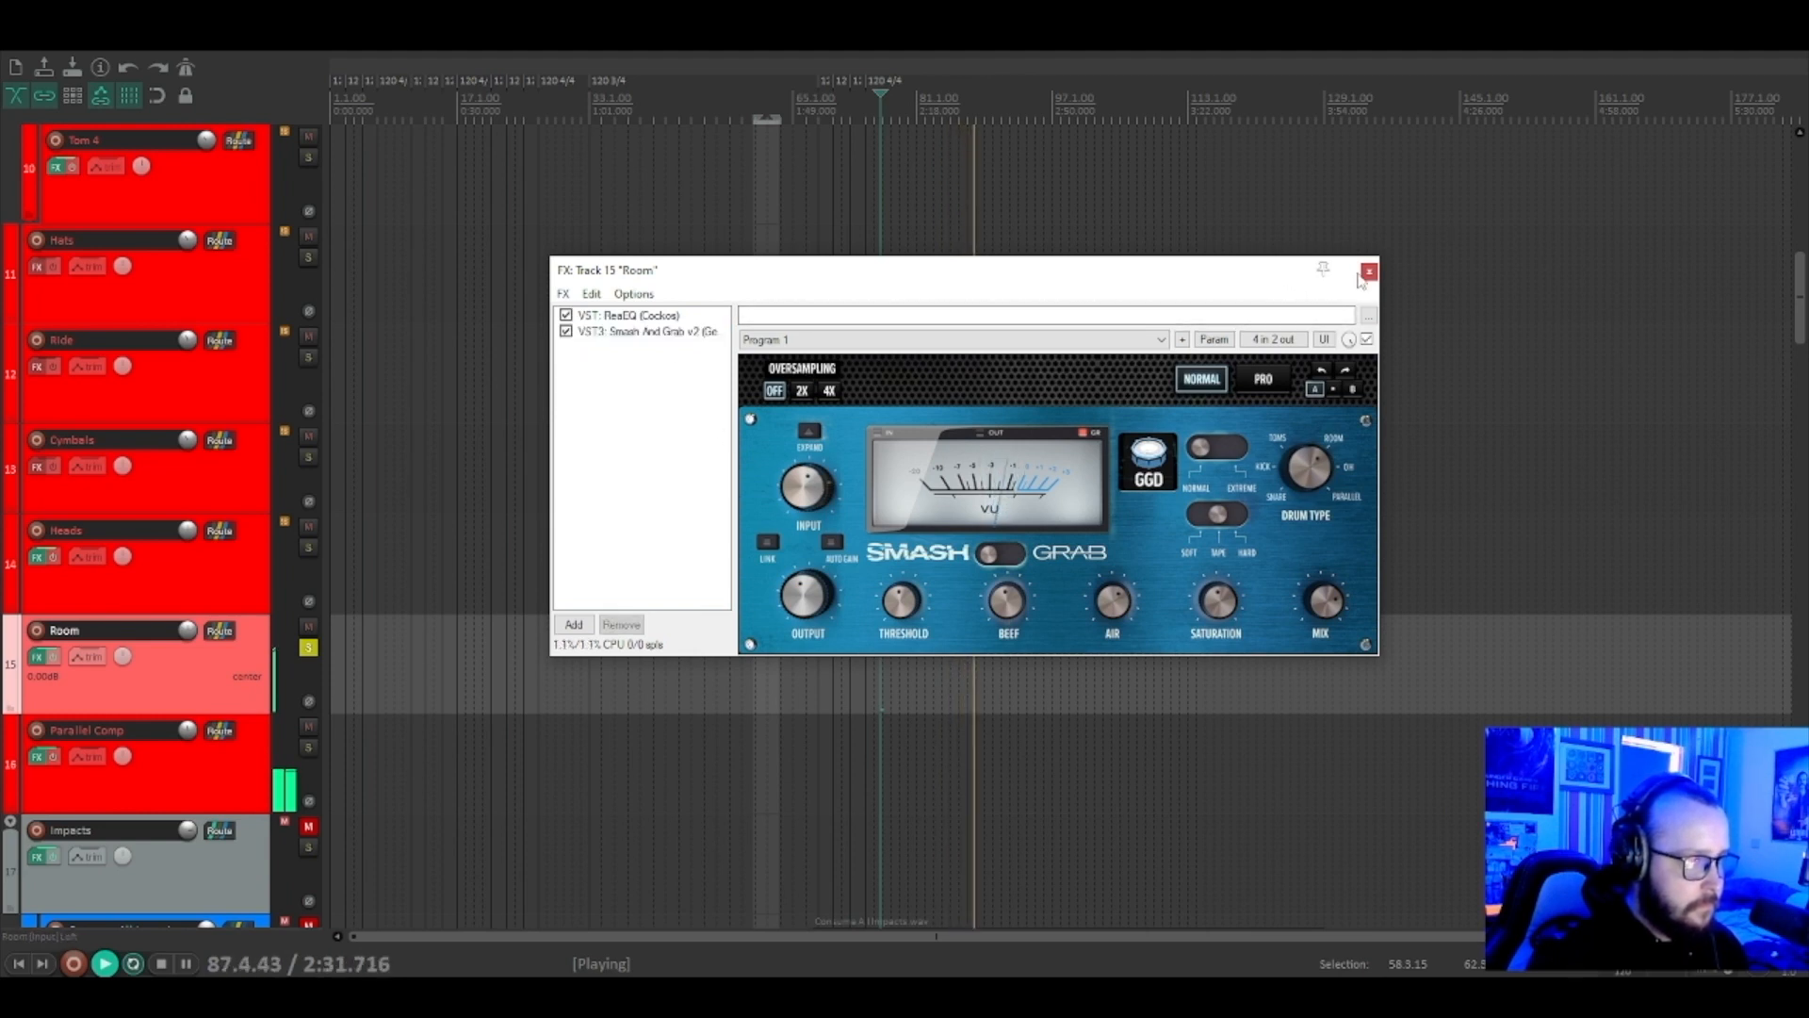
{"action": "key", "text": "space"}
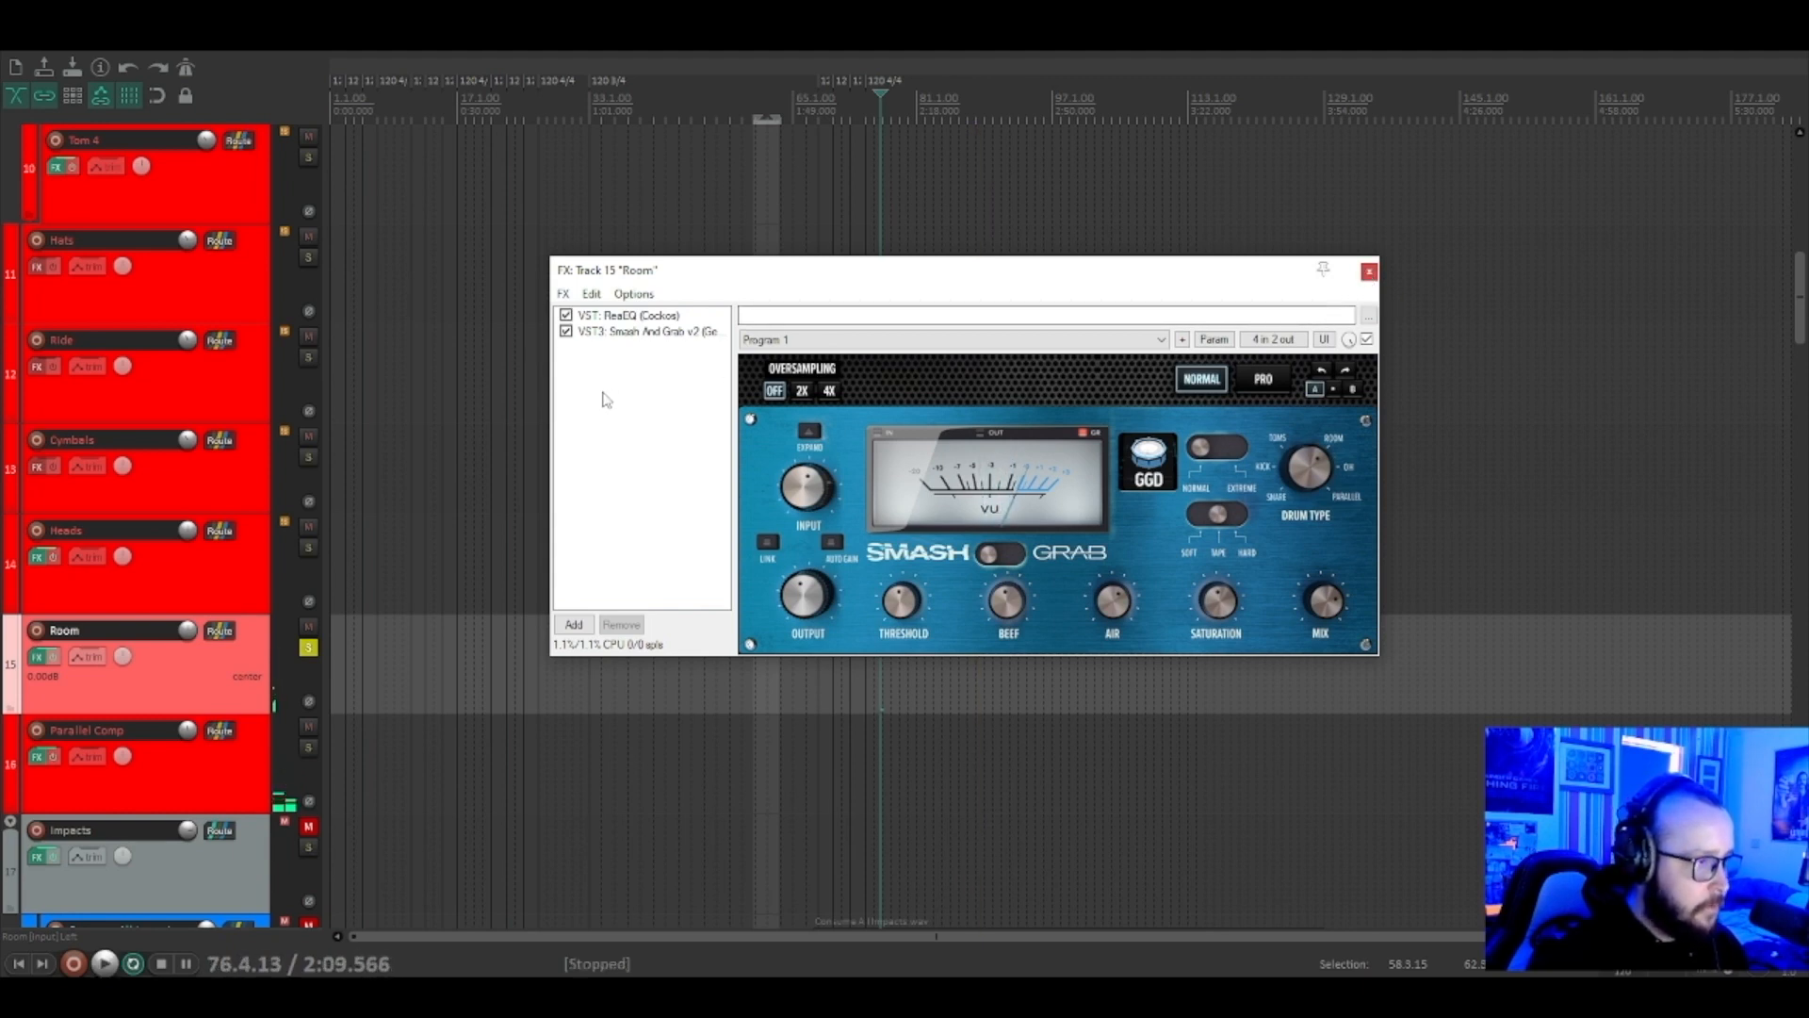
{"action": "left_click_drag", "start_coordinate": [750, 284], "coordinate": [768, 238]}
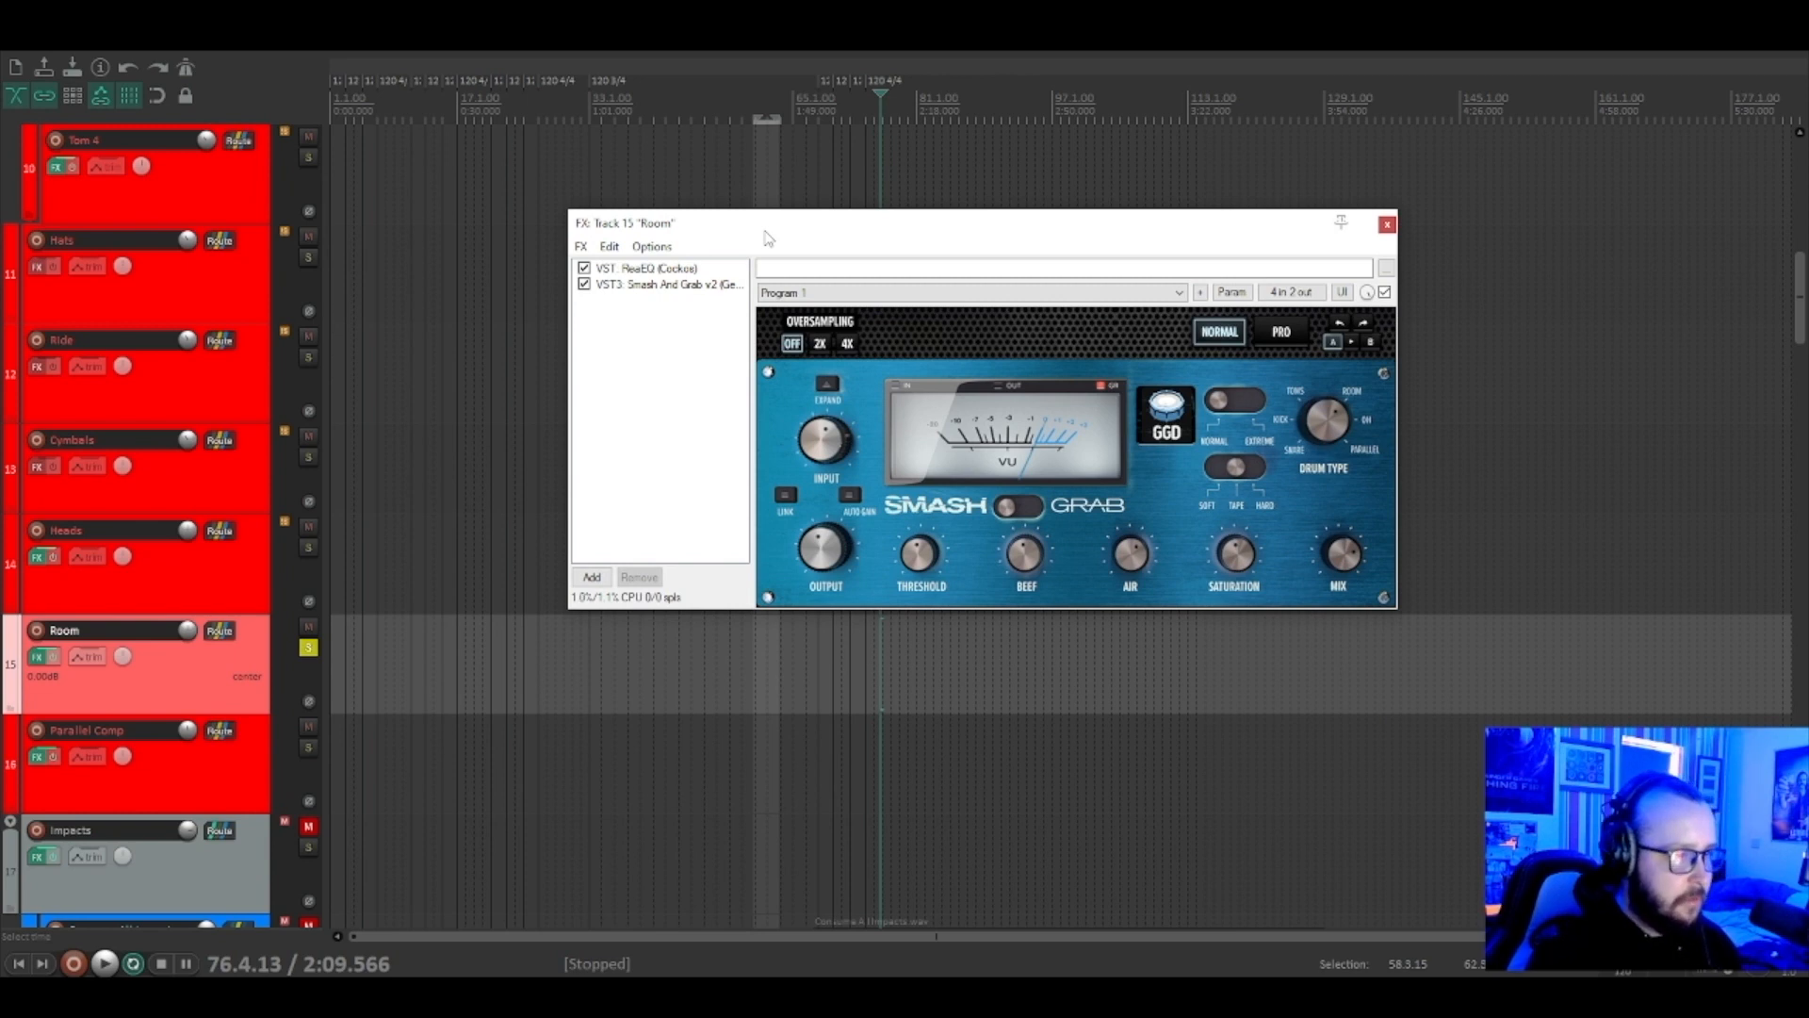
{"action": "left_click_drag", "start_coordinate": [768, 238], "coordinate": [799, 232]}
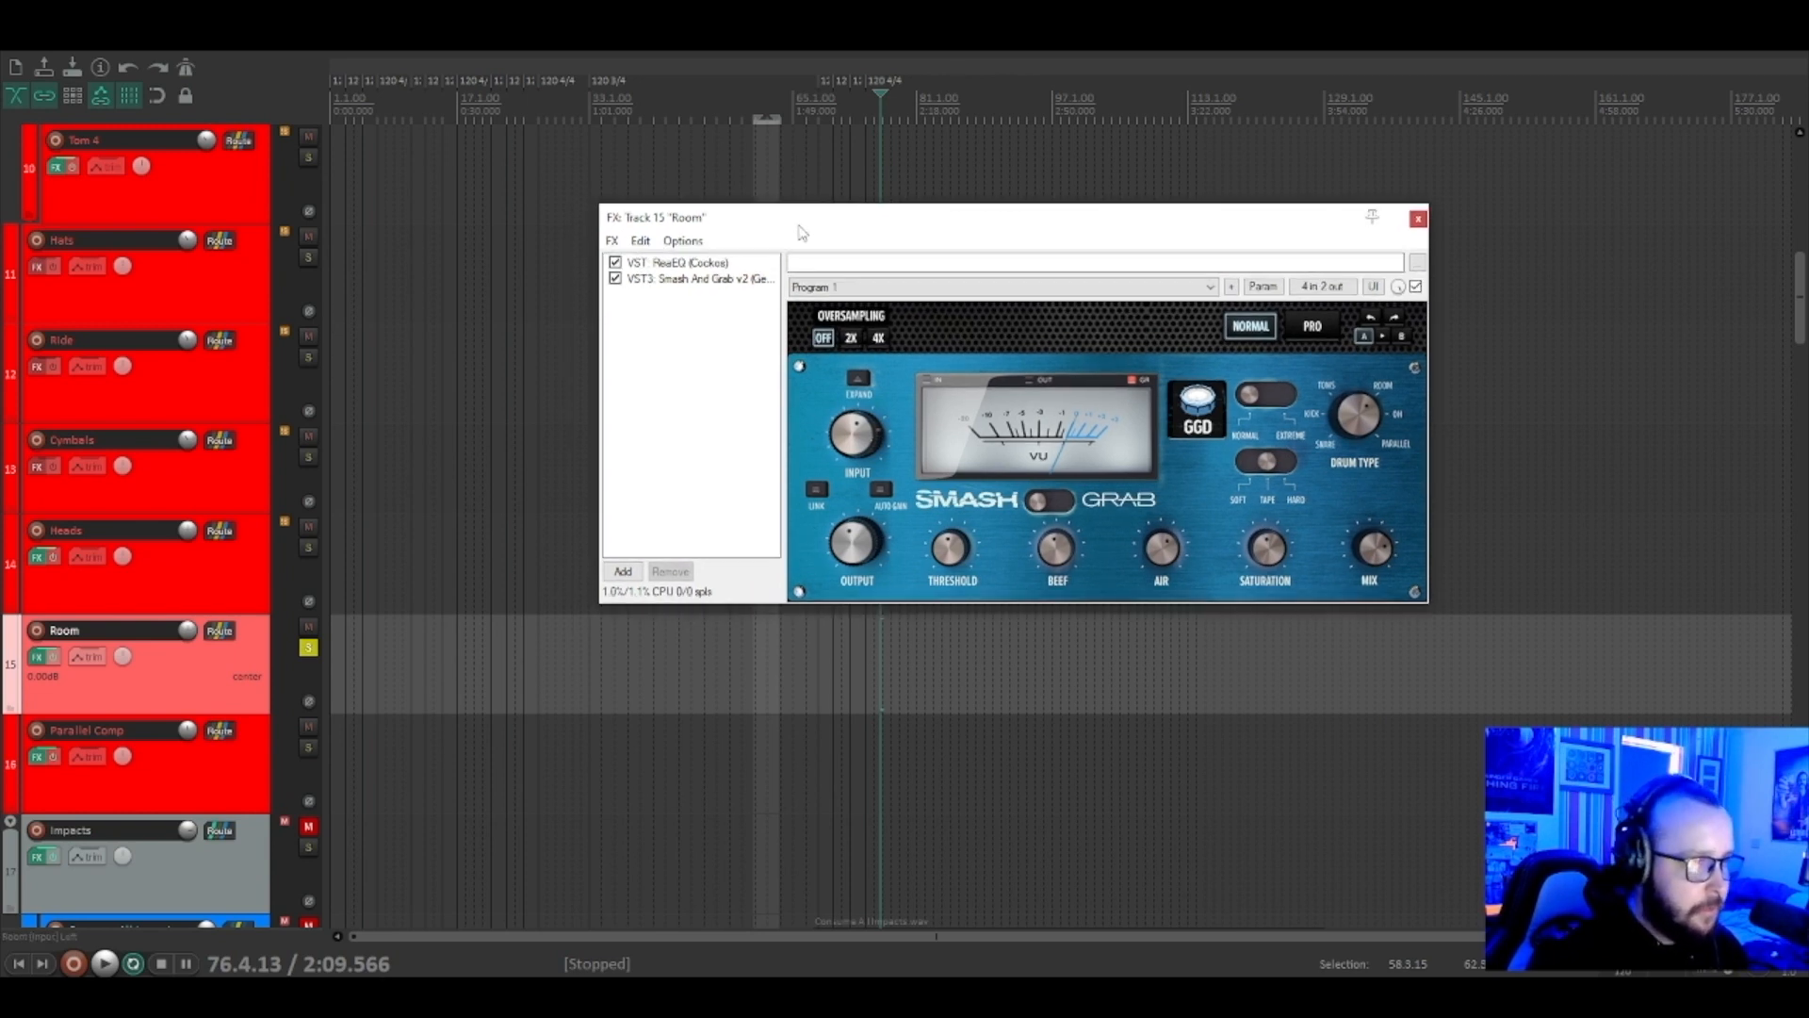
Close the Room effects chain and move the solo from Room to Parallel Comp, with the Parallel Comp effects chain open.
{"action": "left_click", "coordinate": [1418, 221]}
{"action": "left_click", "coordinate": [306, 746]}
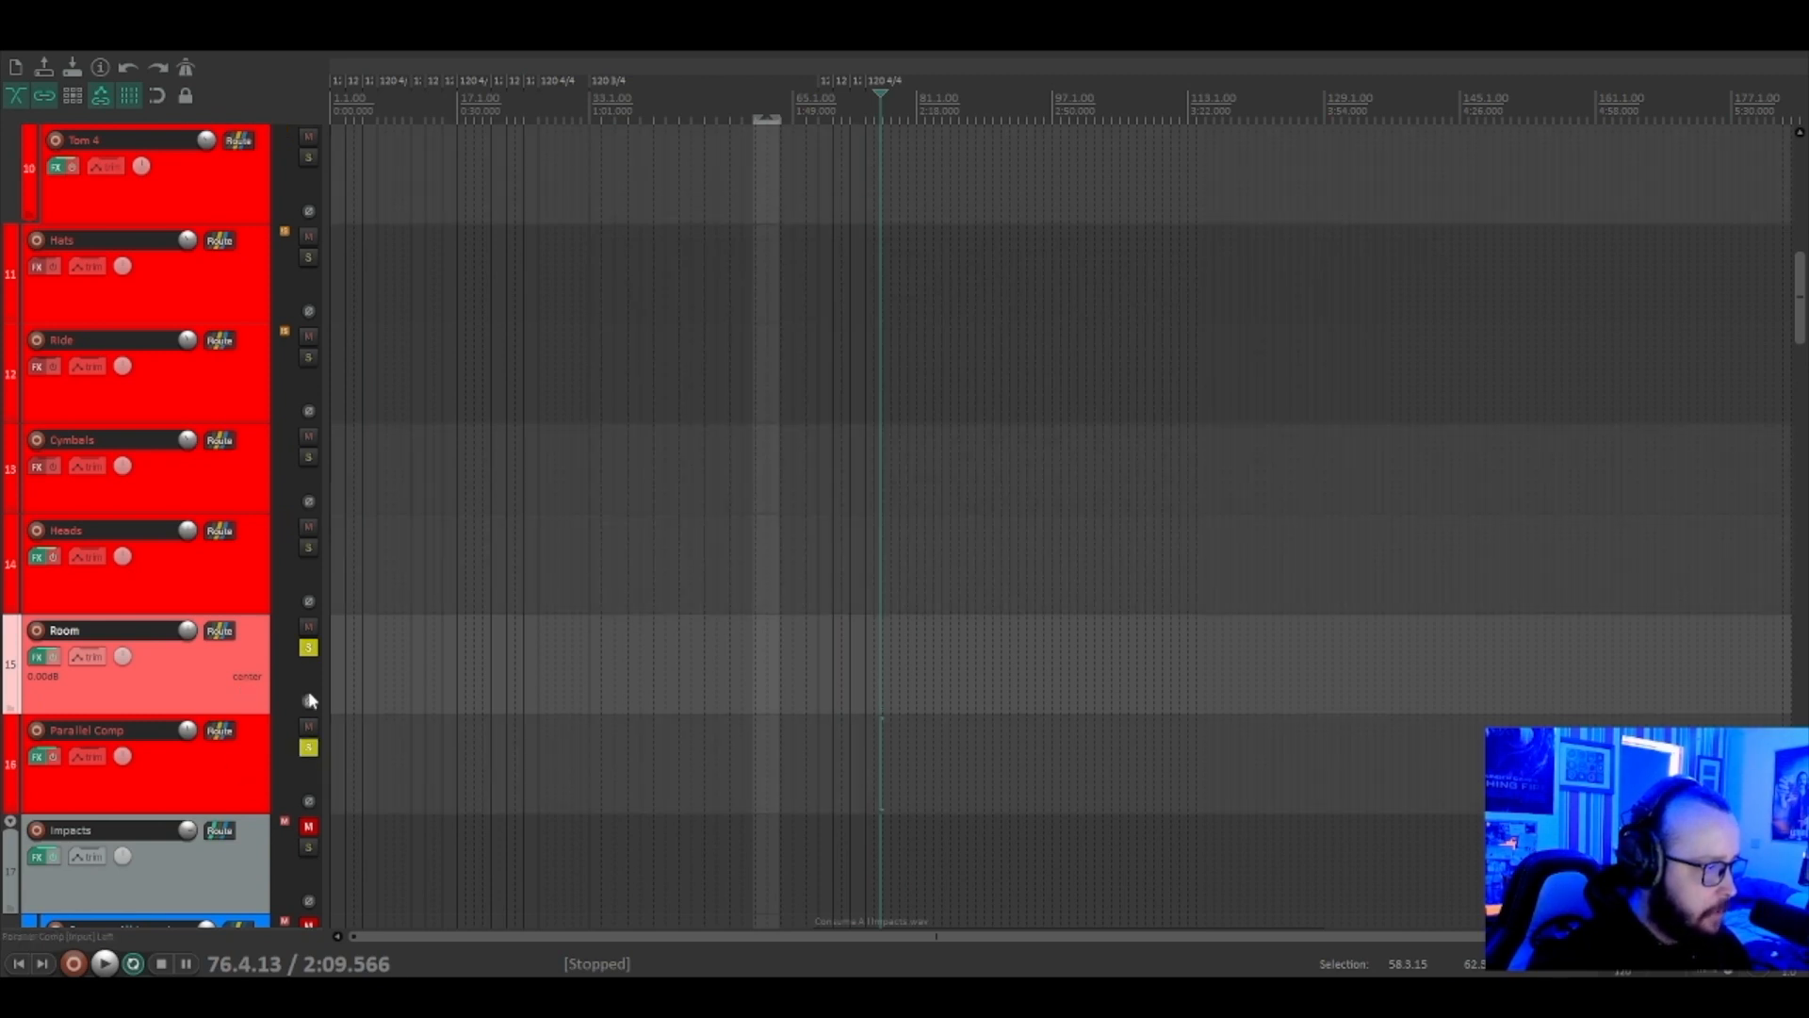
{"action": "scroll", "coordinate": [253, 632], "scroll_direction": "down", "scroll_amount": 1}
{"action": "left_click", "coordinate": [36, 657]}
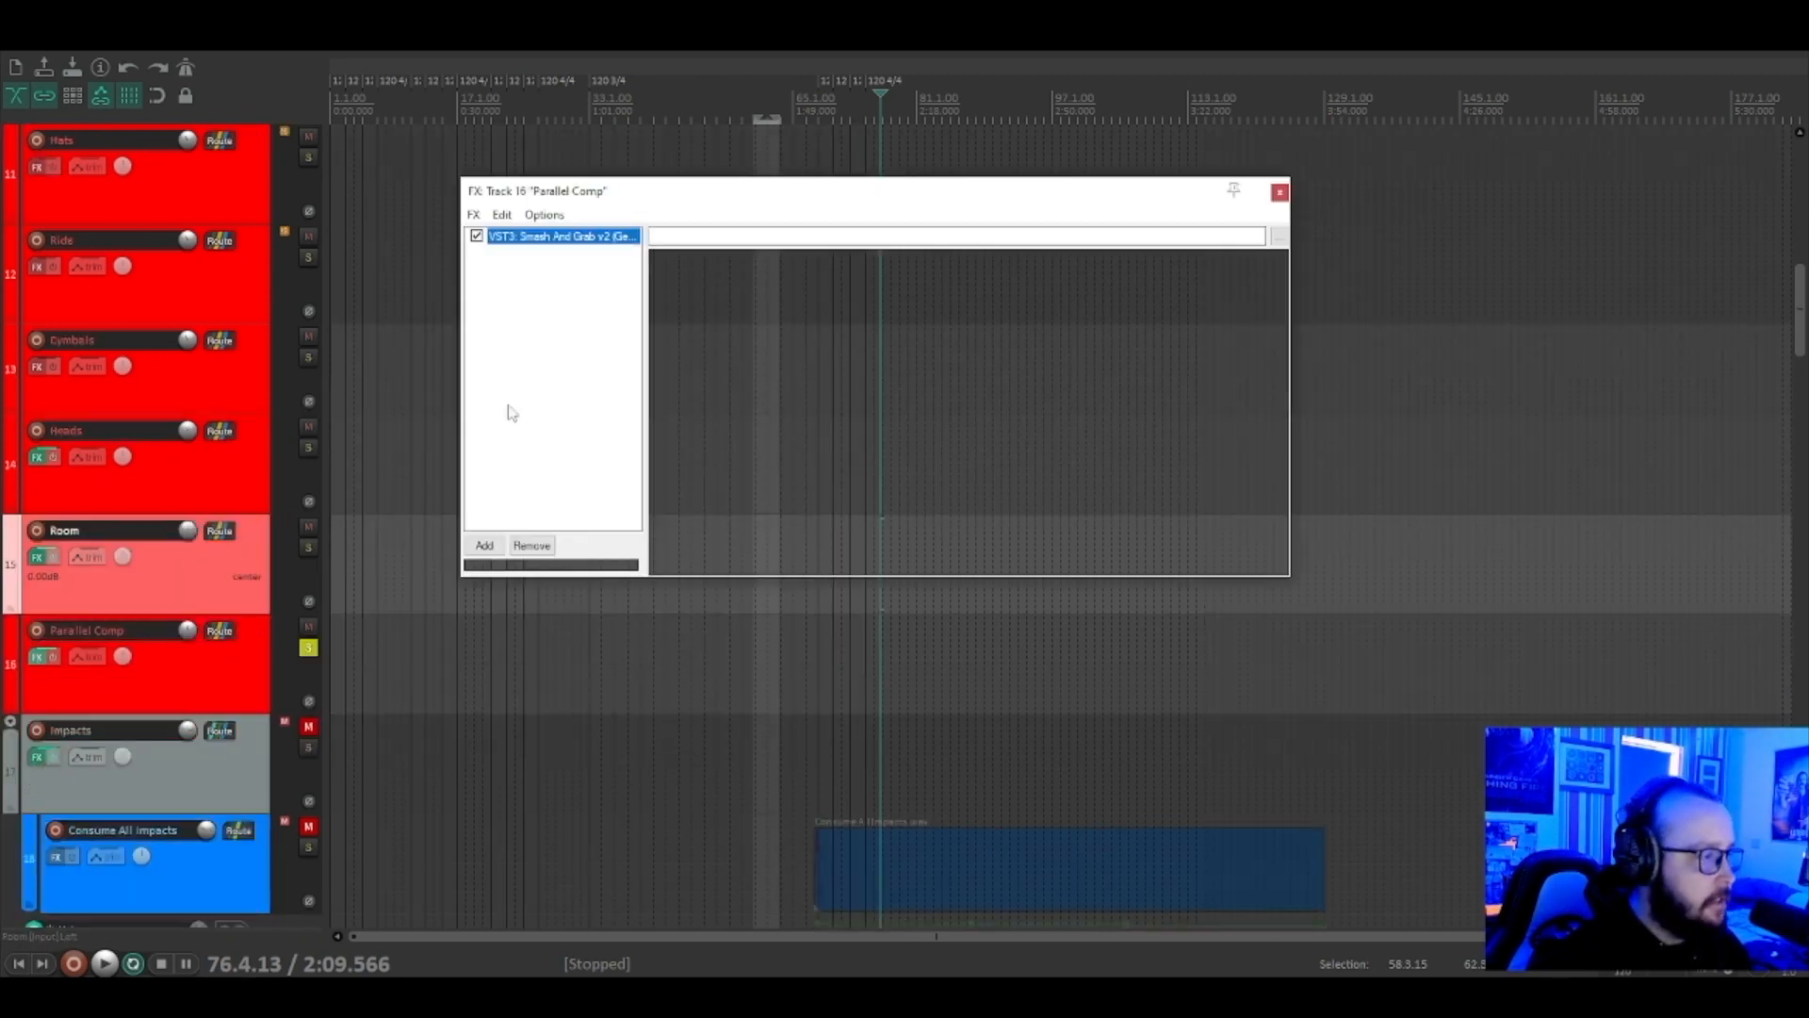
{"action": "left_click_drag", "start_coordinate": [1025, 194], "coordinate": [1324, 256]}
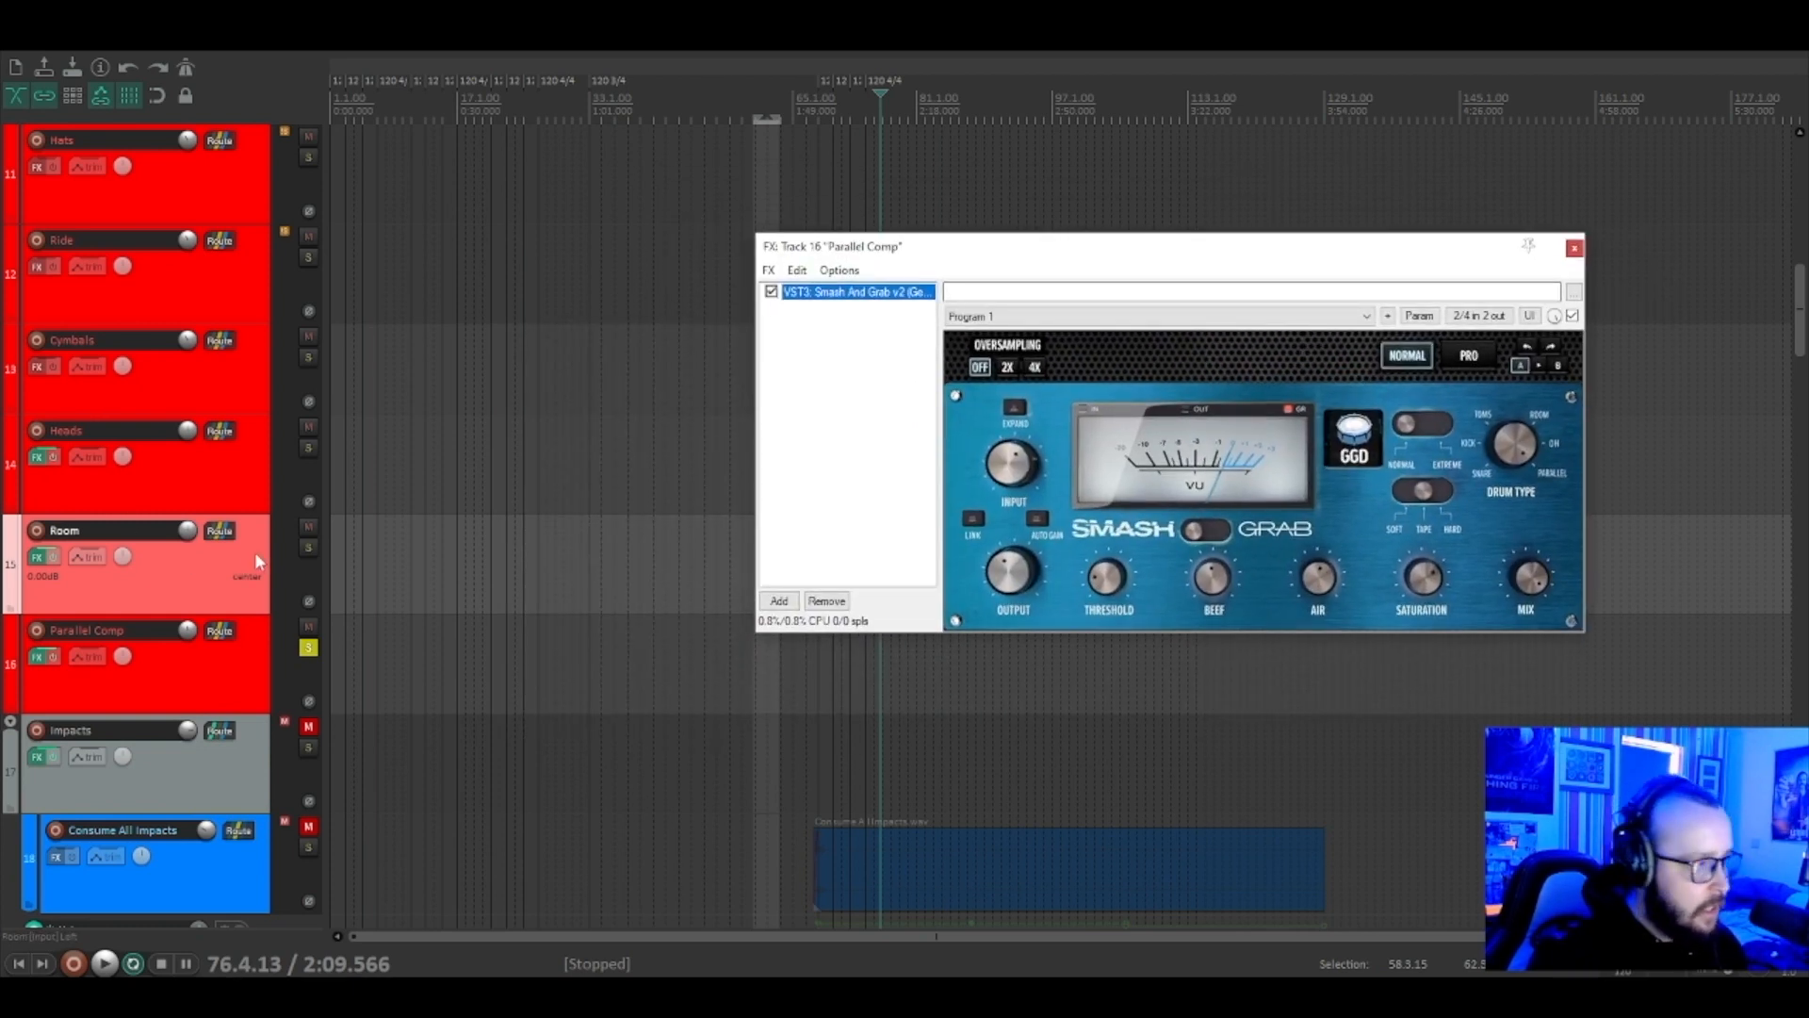
Look over the drum tracks above Parallel Comp, select Parallel Comp and examine its Smash And Grab v2 settings.
{"action": "scroll", "coordinate": [245, 552], "scroll_direction": "up", "scroll_amount": 1}
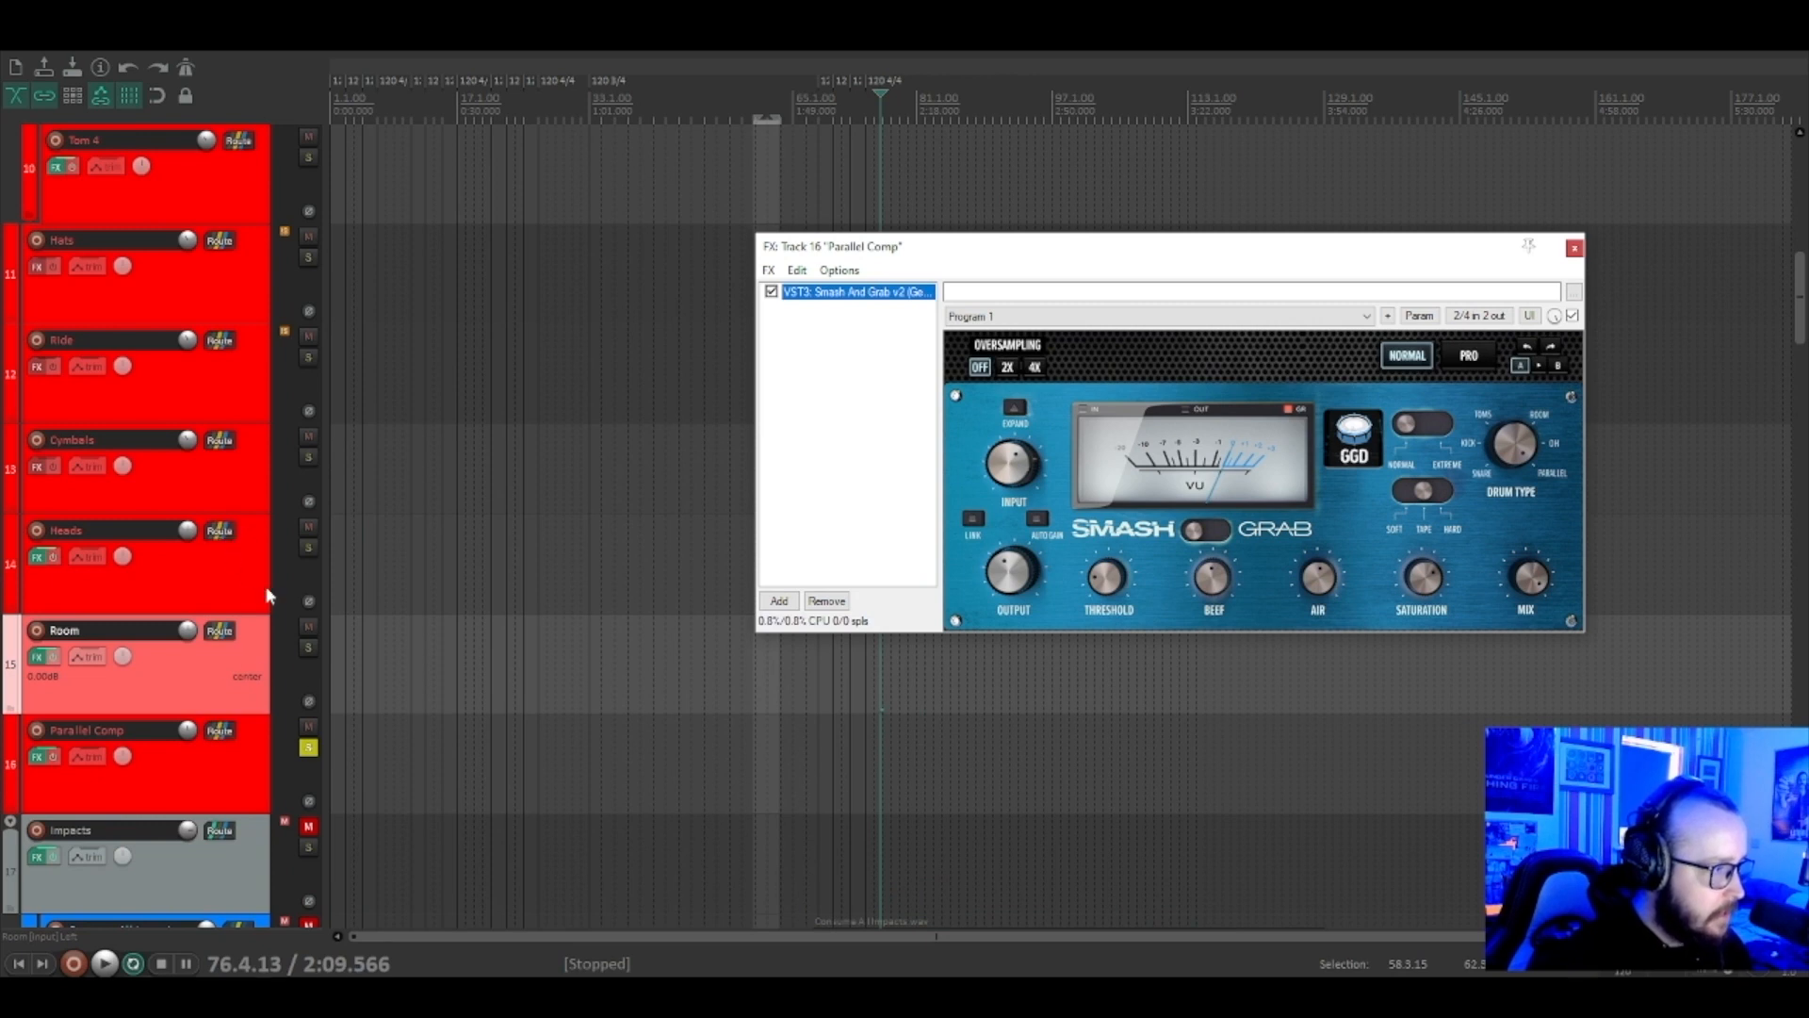
{"action": "scroll", "coordinate": [245, 283], "scroll_direction": "up", "scroll_amount": 3}
{"action": "scroll", "coordinate": [246, 289], "scroll_direction": "up", "scroll_amount": 6}
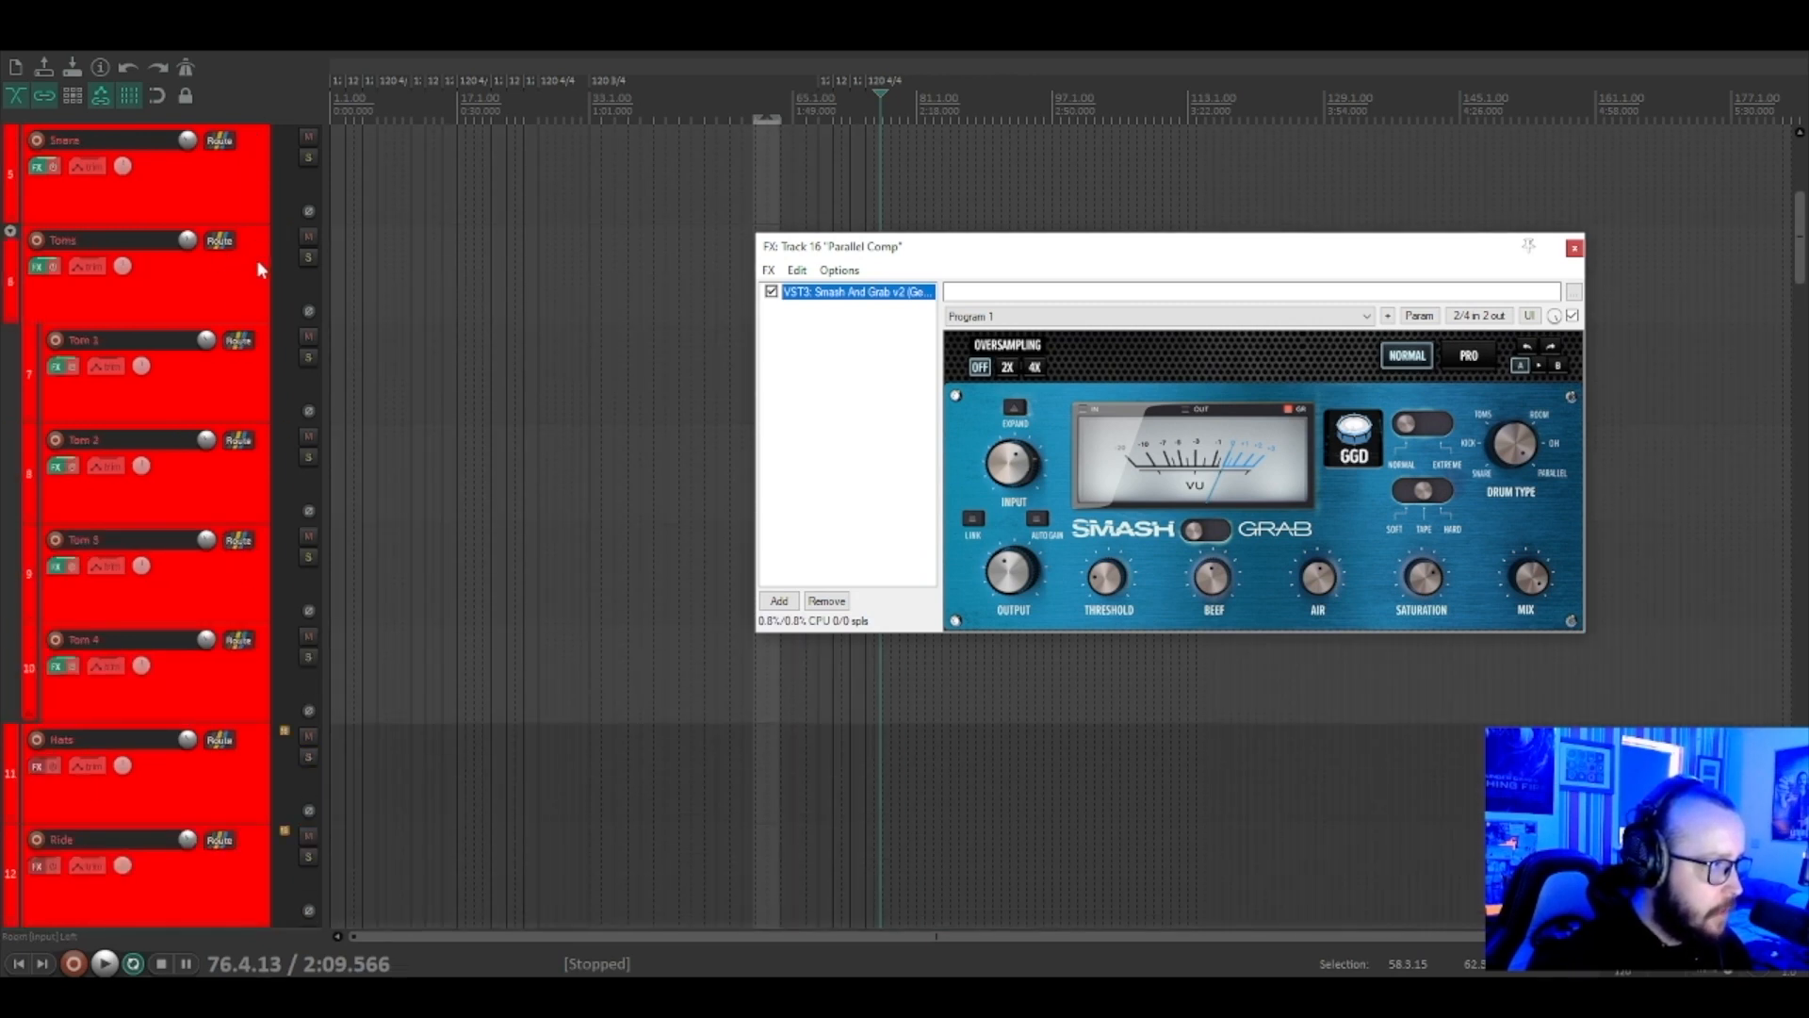
{"action": "scroll", "coordinate": [241, 573], "scroll_direction": "down", "scroll_amount": 11}
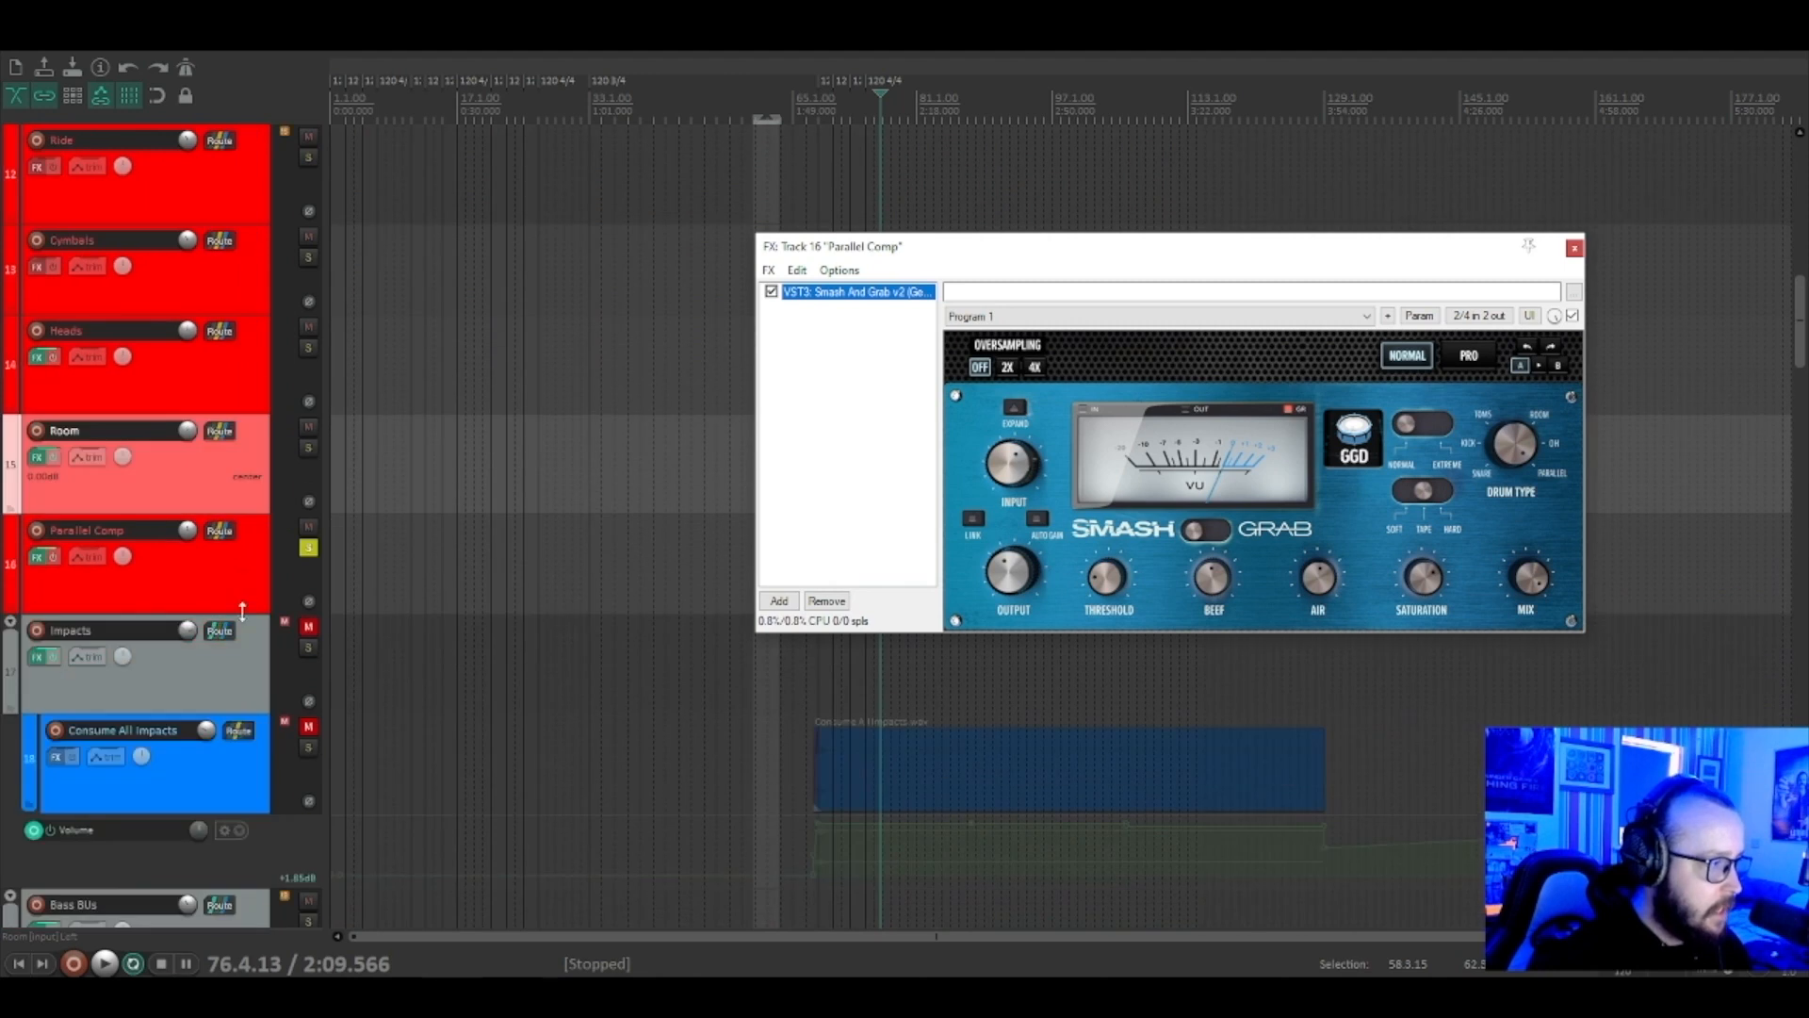
{"action": "left_click", "coordinate": [255, 577]}
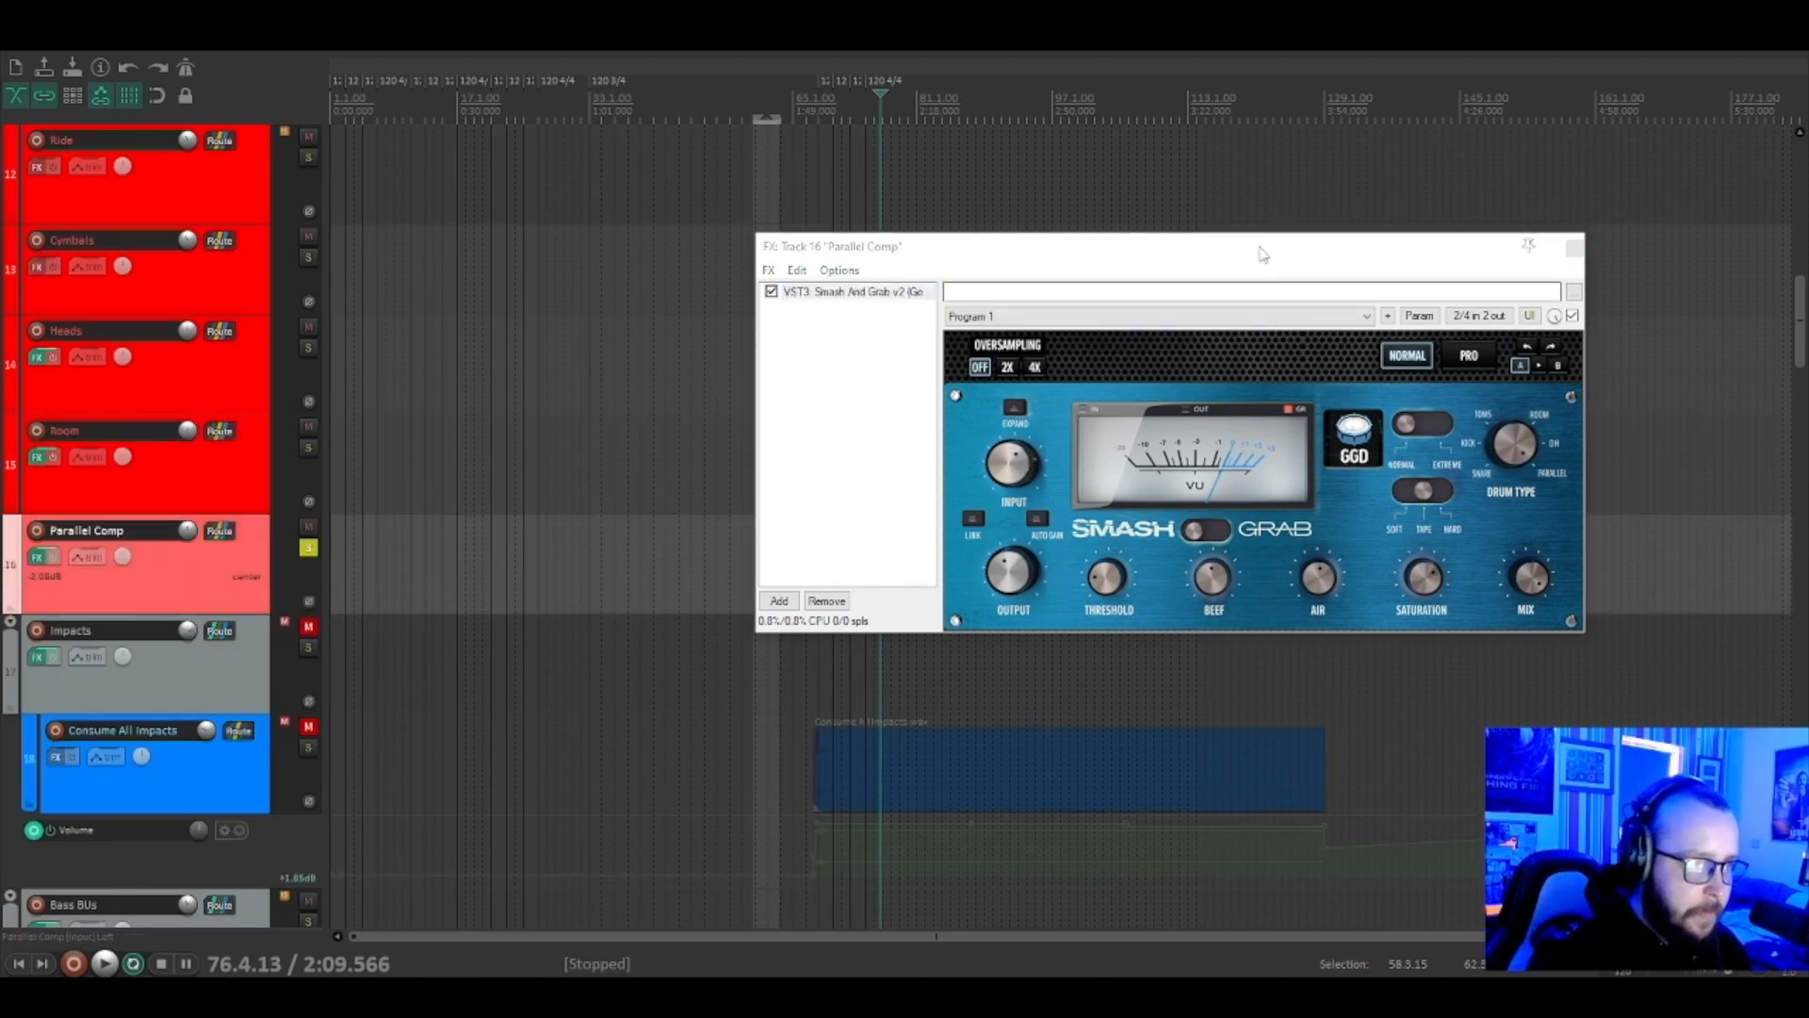
{"action": "left_click_drag", "start_coordinate": [1262, 255], "coordinate": [1018, 195]}
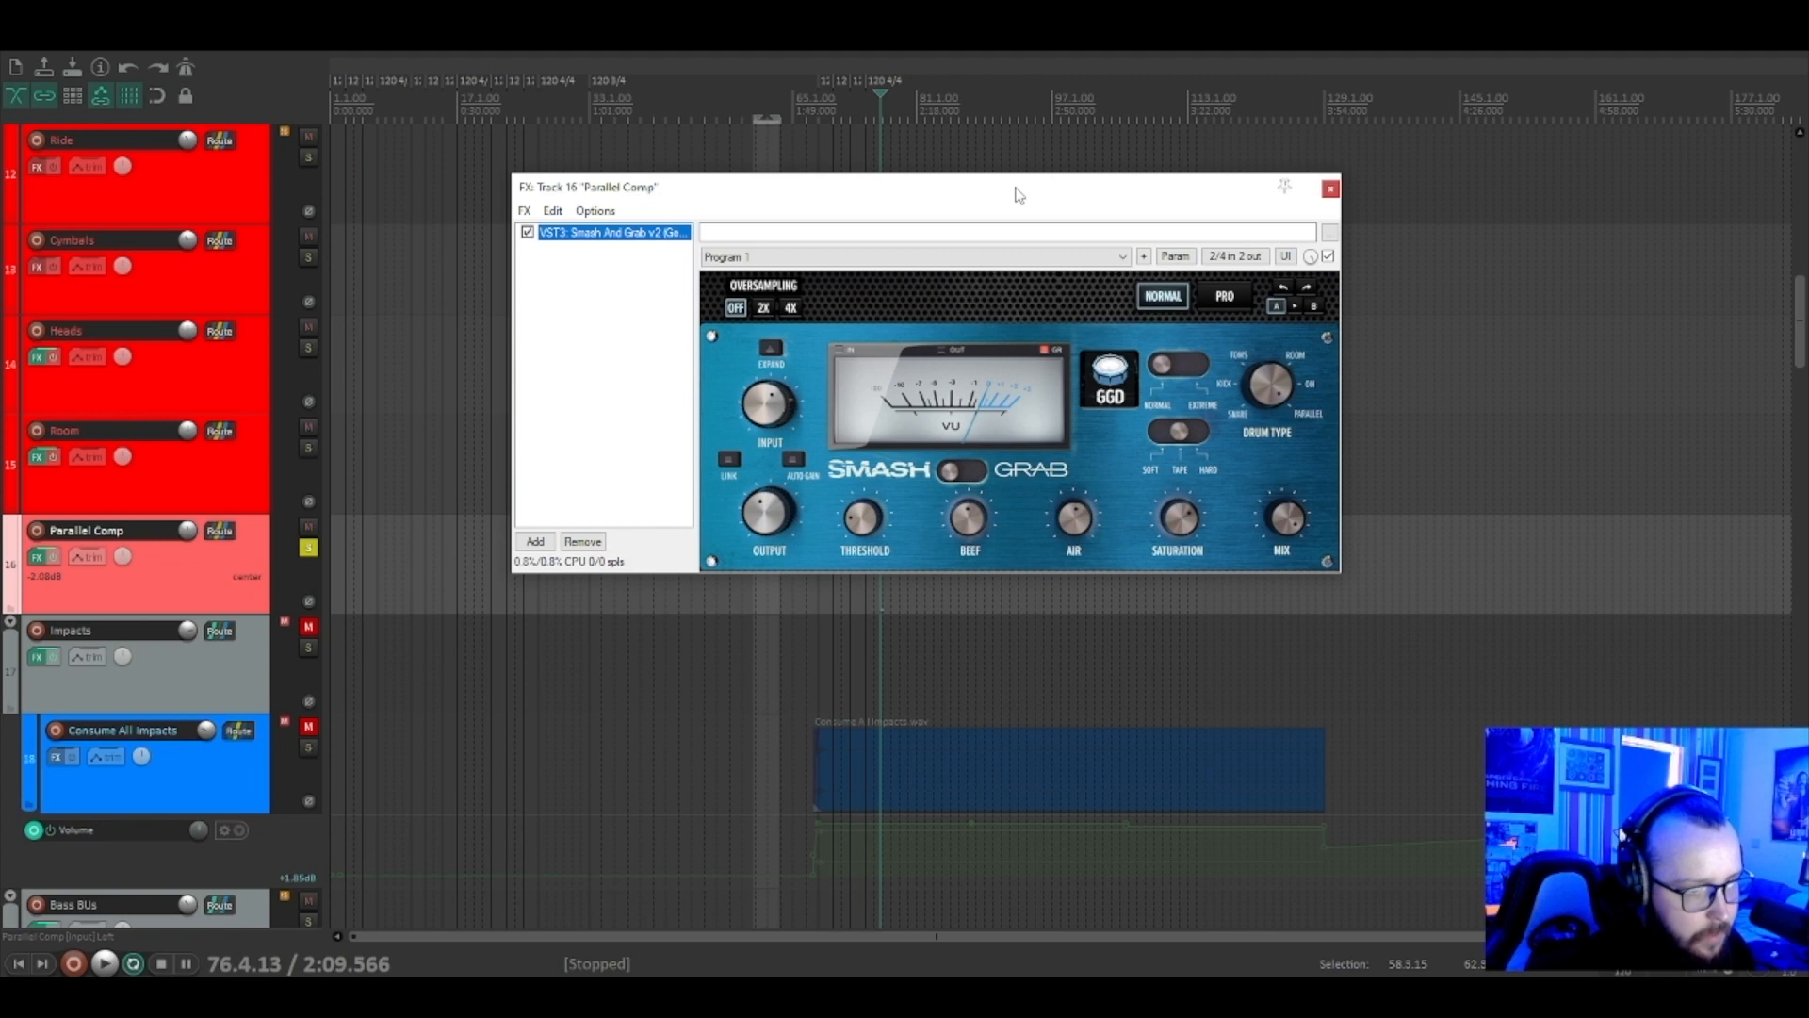
{"action": "left_click_drag", "start_coordinate": [1015, 195], "coordinate": [1060, 195]}
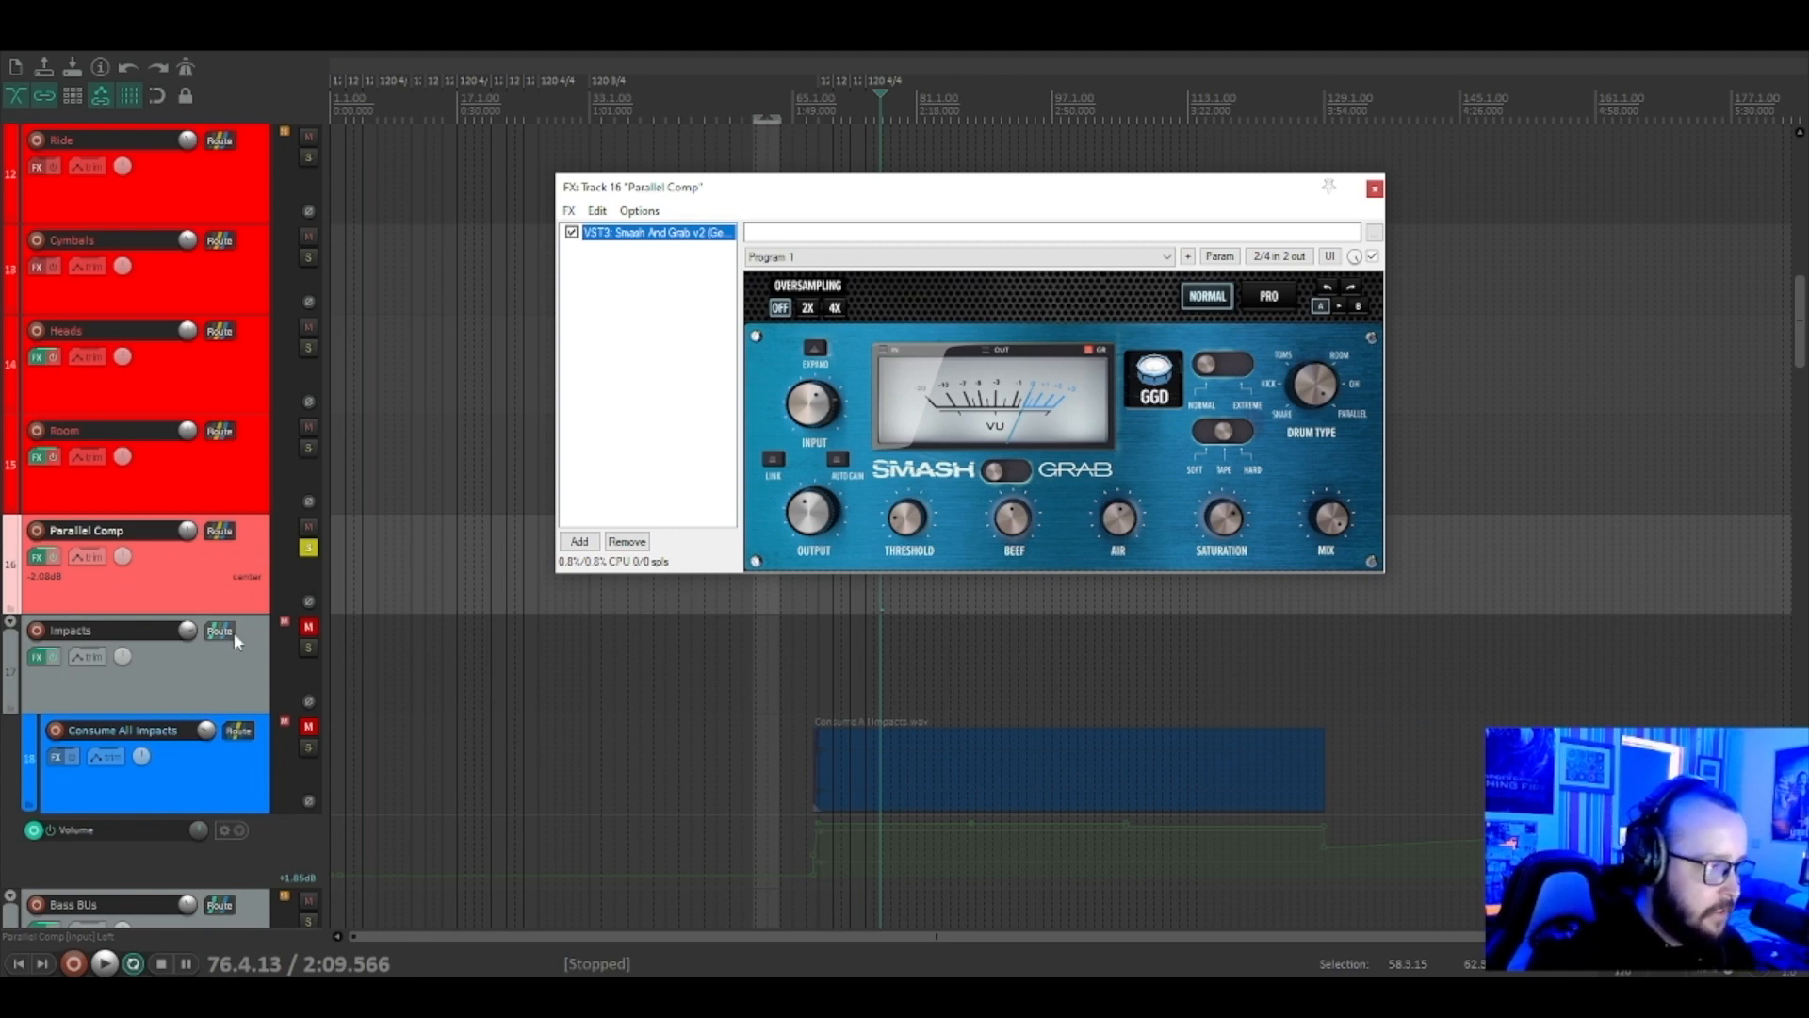
{"action": "left_click", "coordinate": [243, 567]}
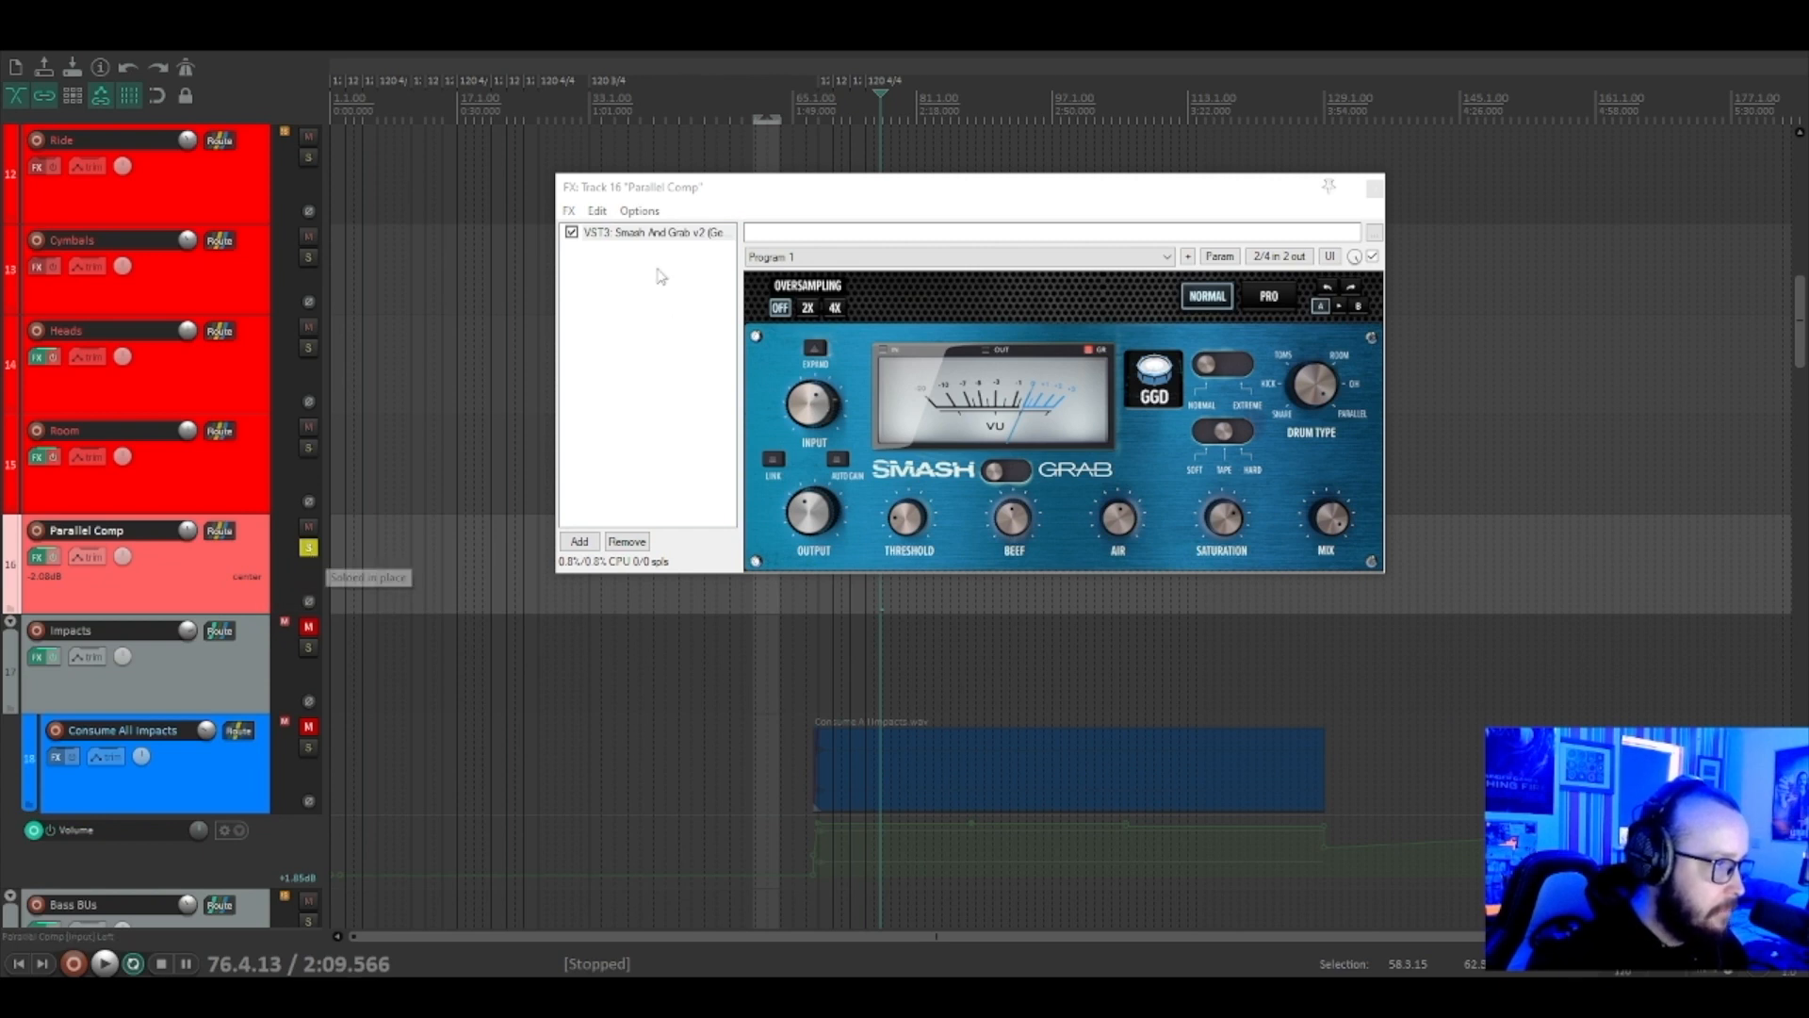
Bypass Smash And Grab v2 on the Parallel Comp track and play the unprocessed signal.
{"action": "left_click", "coordinate": [571, 233]}
{"action": "key", "text": "space"}
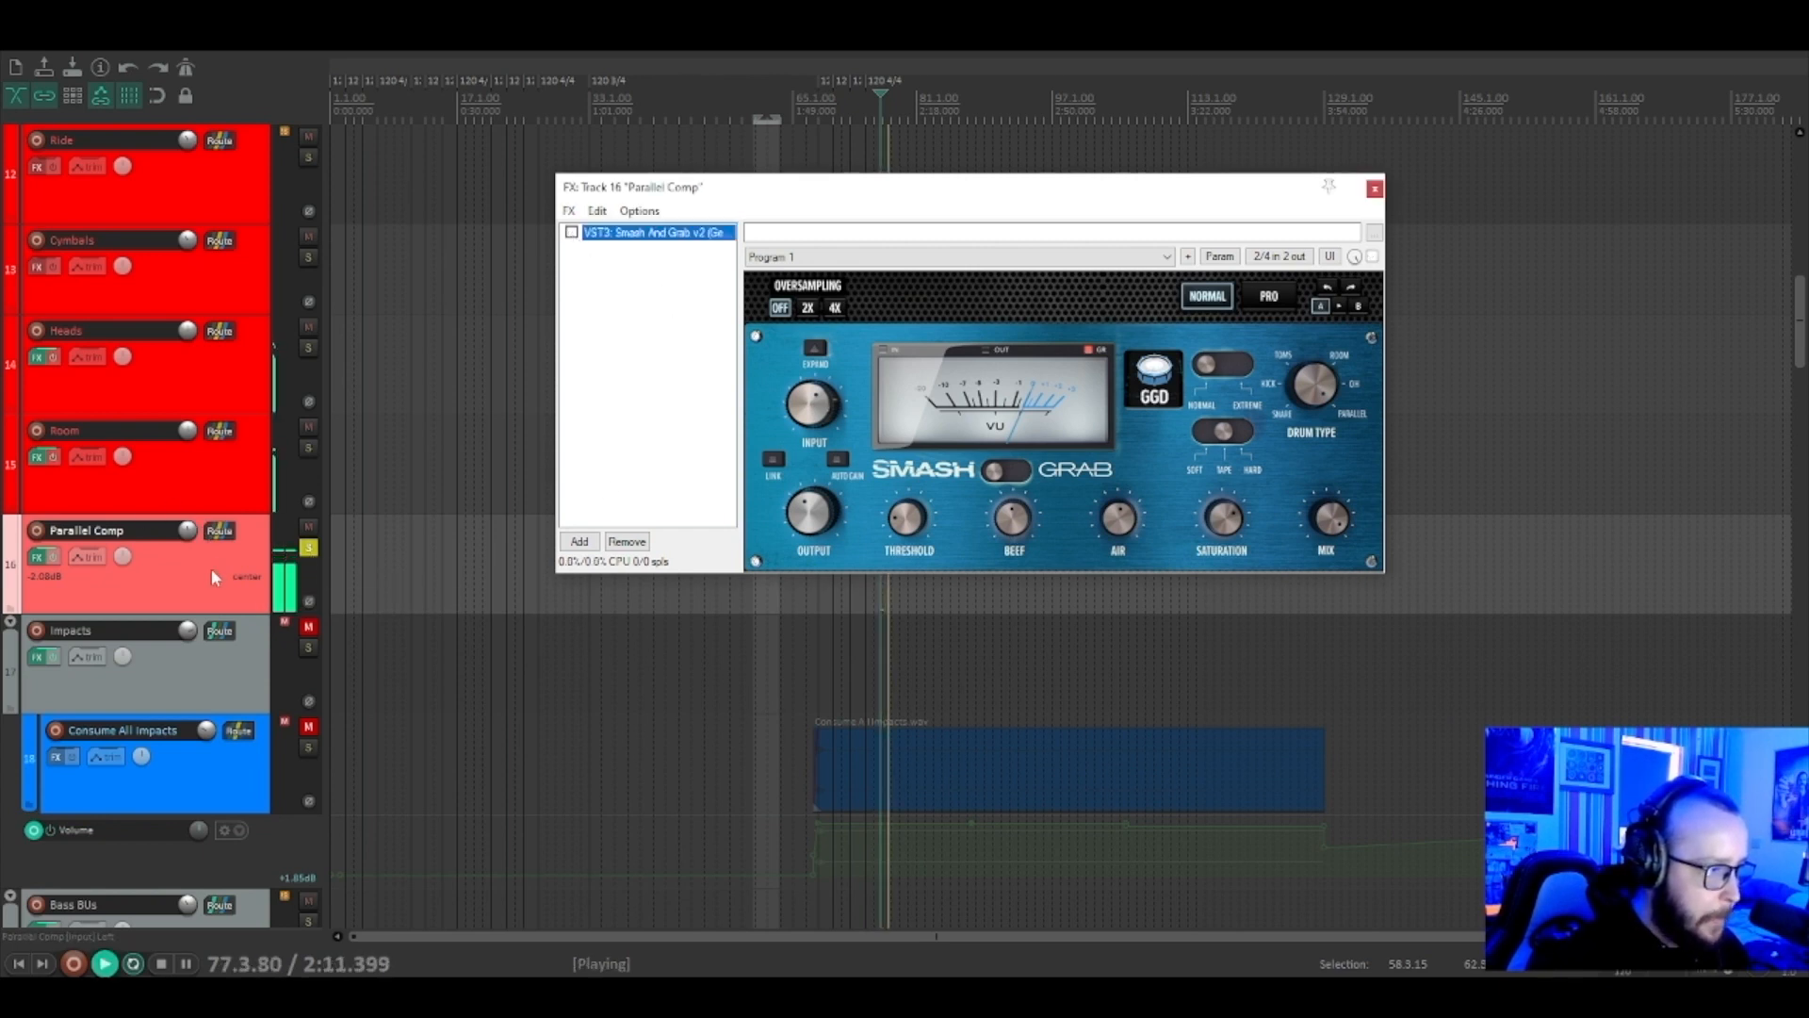
{"action": "key", "text": "space"}
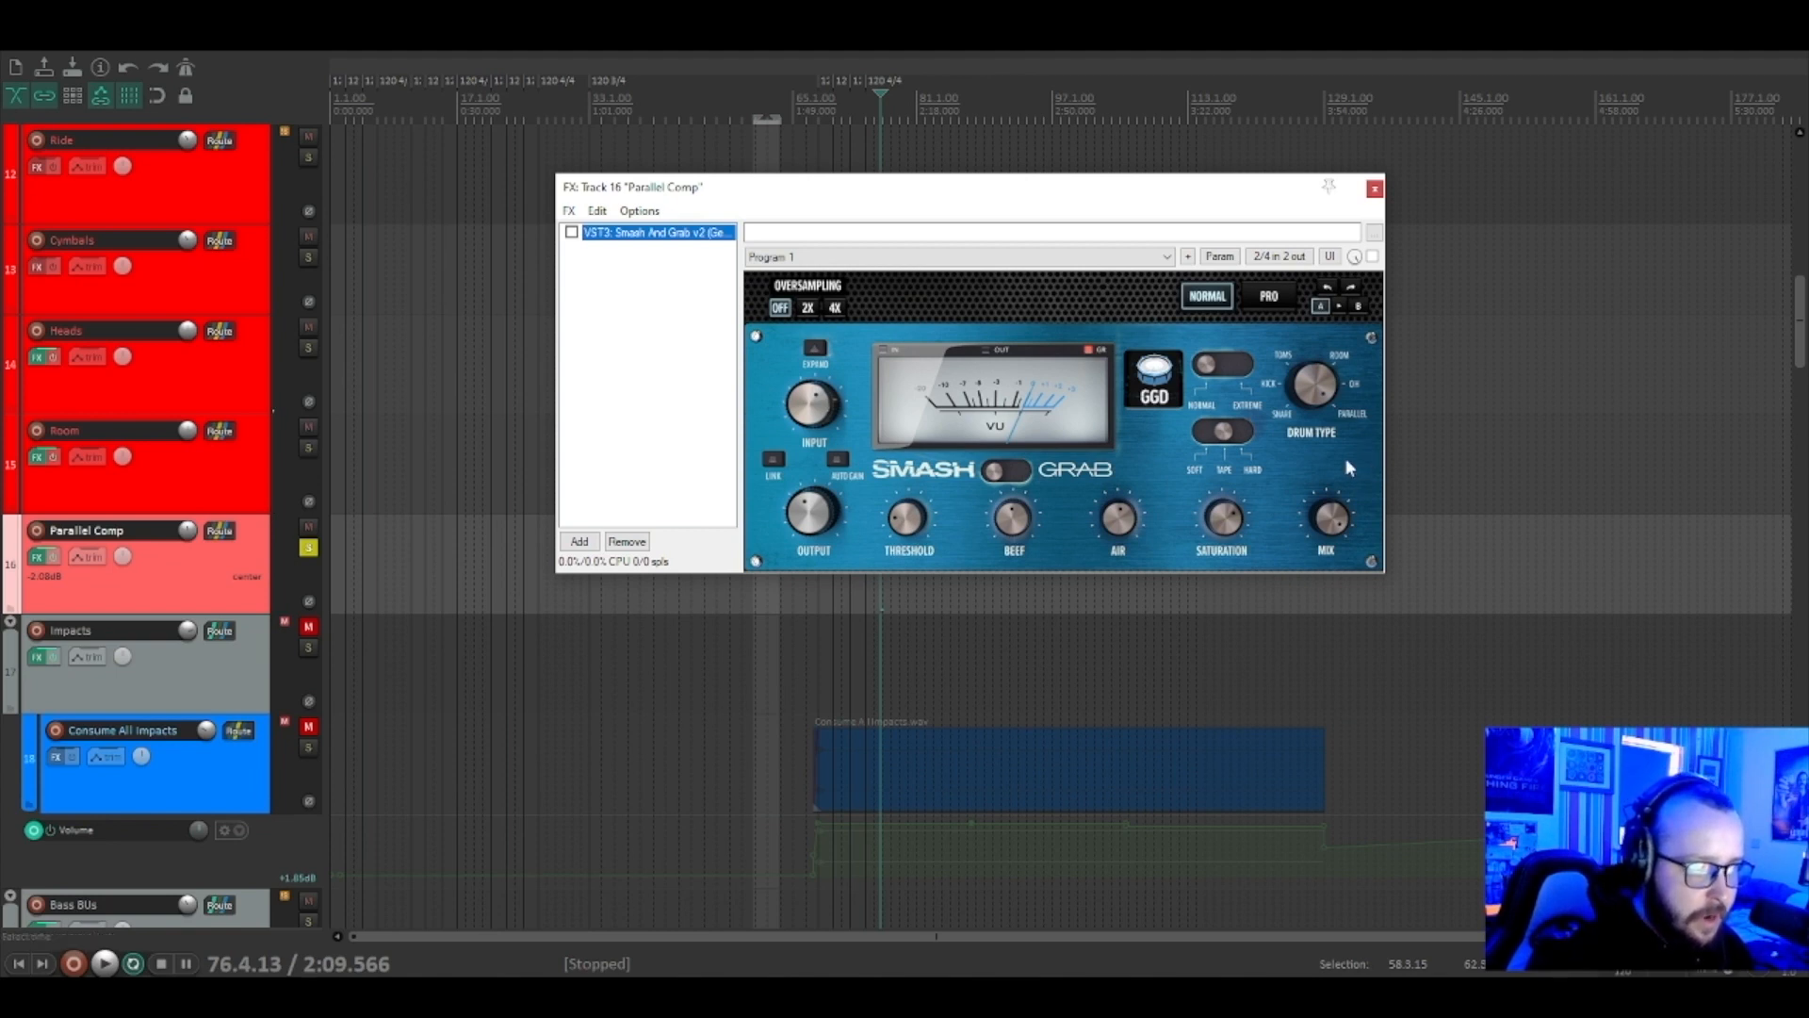
{"action": "left_click", "coordinate": [1367, 539]}
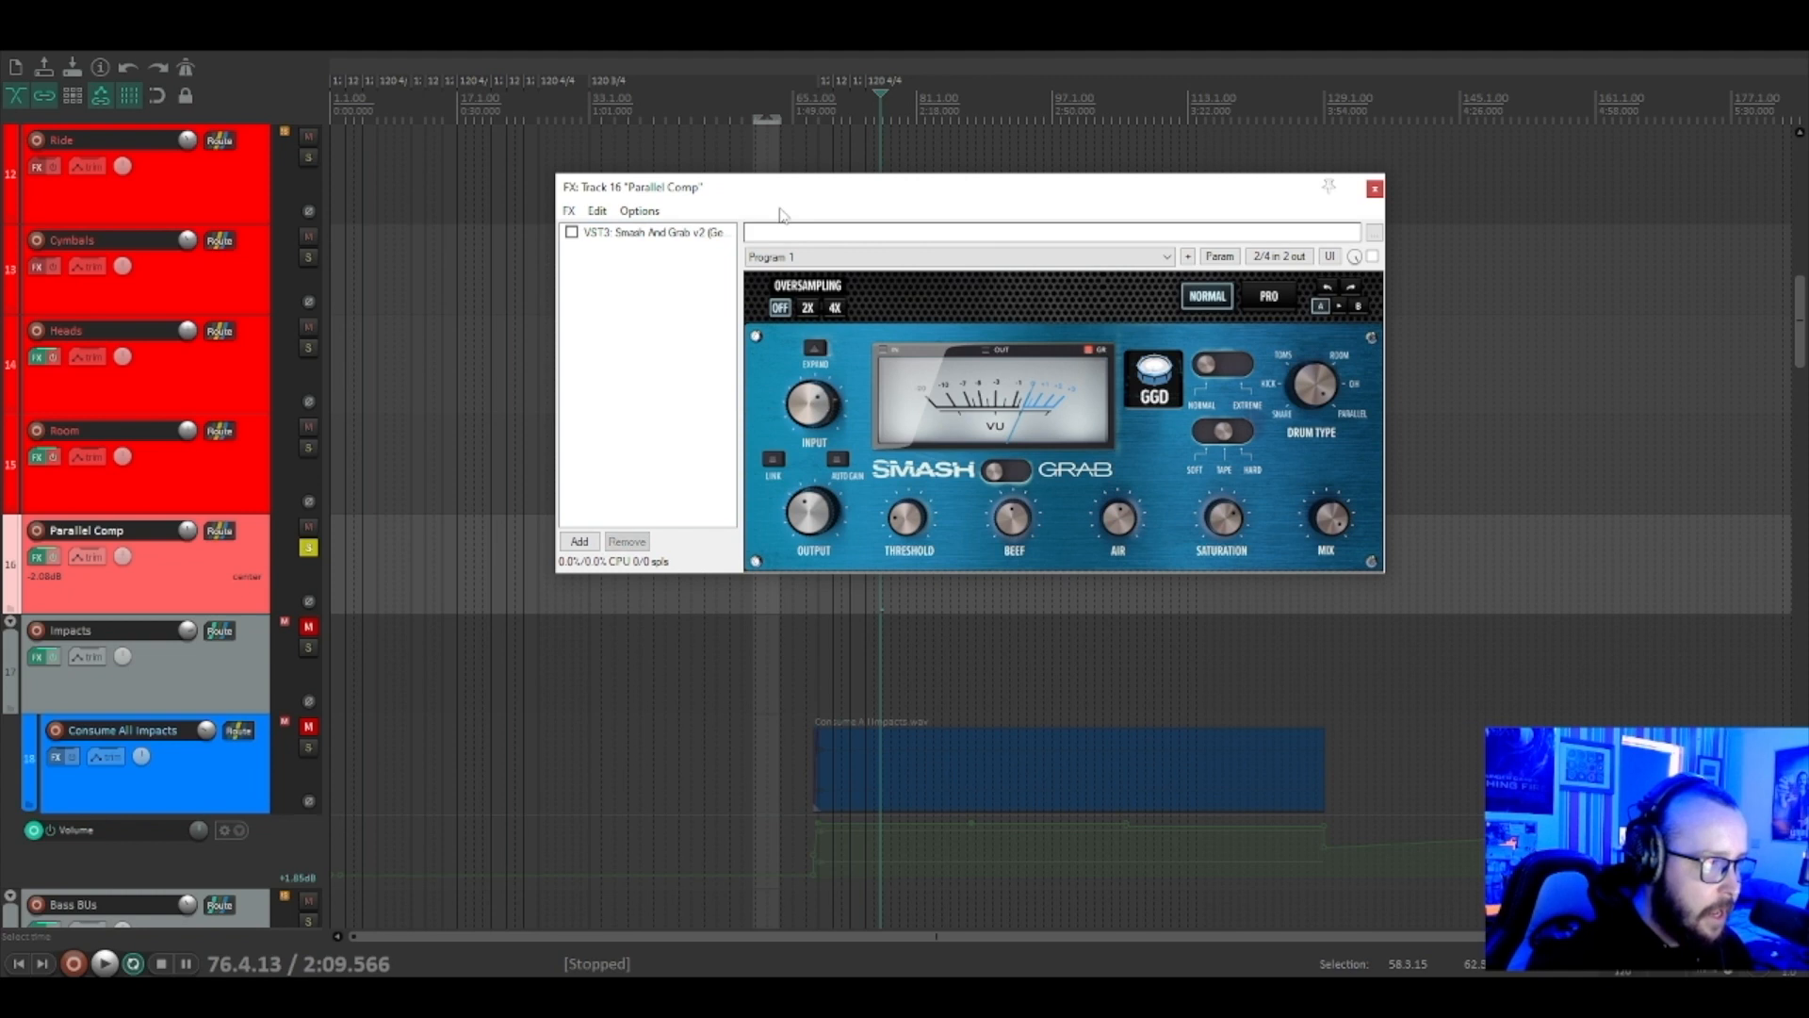
Re-enable Smash And Grab v2 on the Parallel Comp track and play the compressed signal for comparison.
{"action": "left_click_drag", "start_coordinate": [789, 189], "coordinate": [901, 171]}
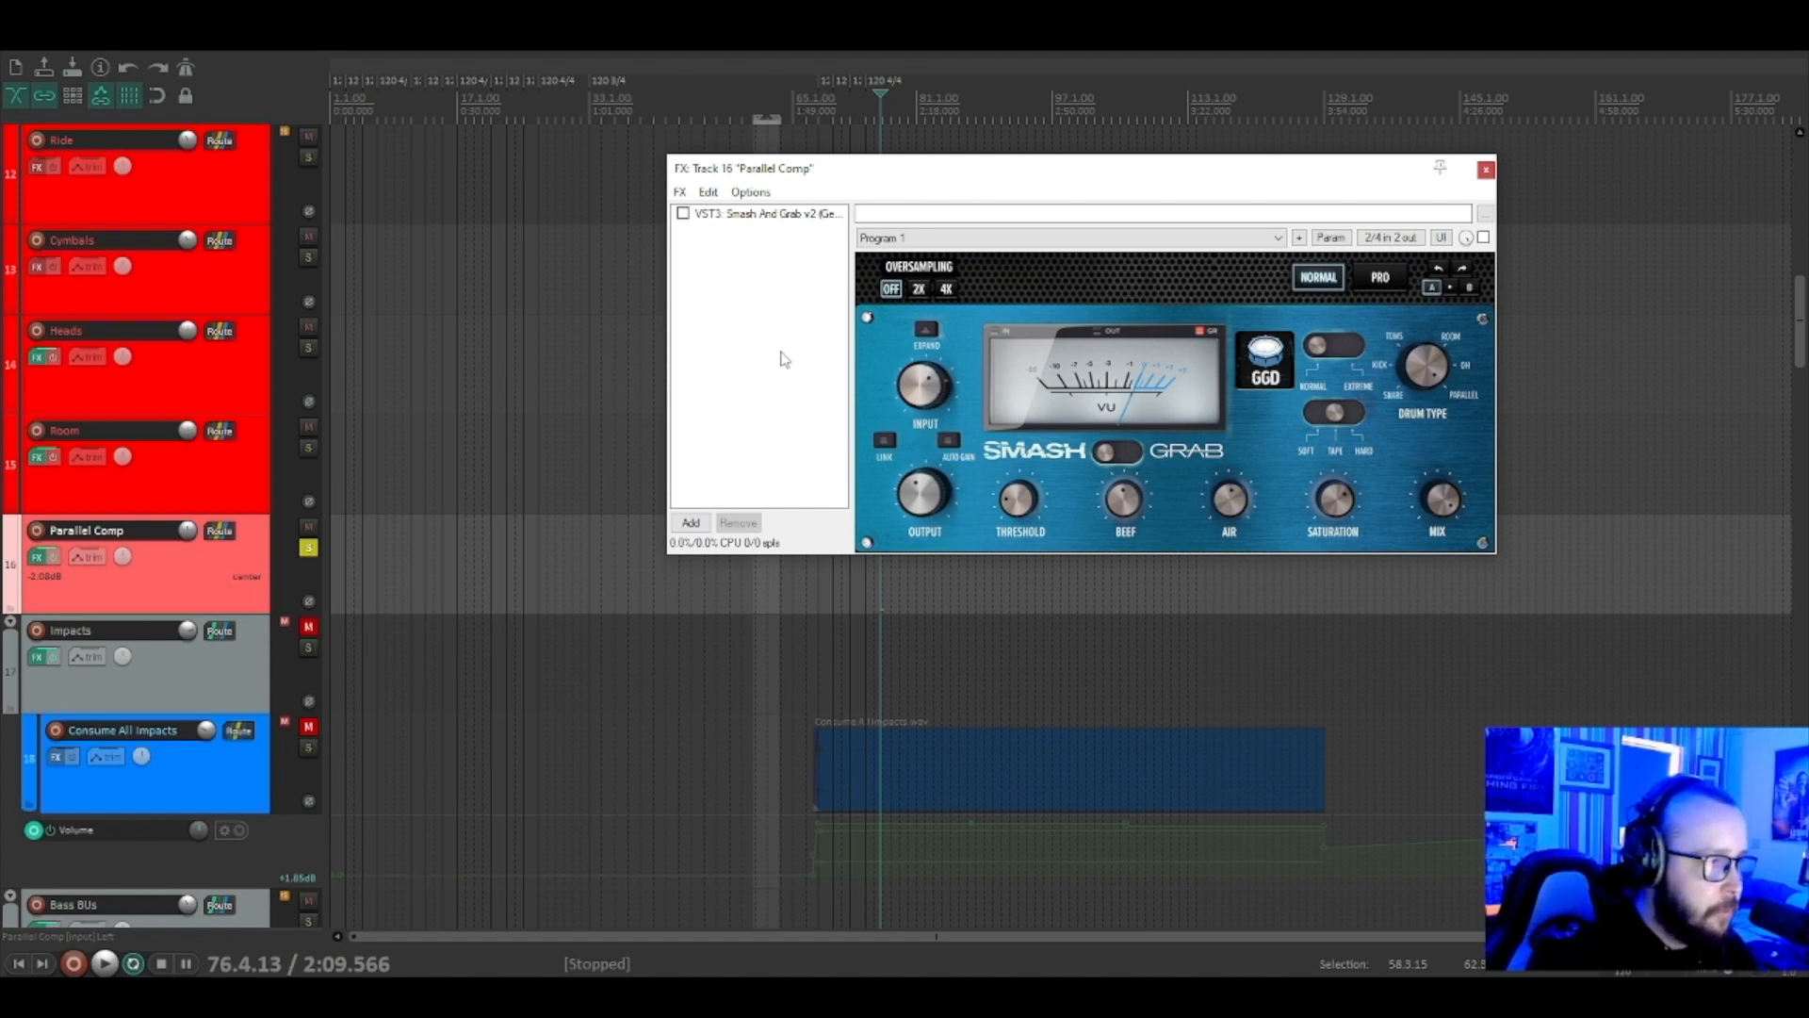
{"action": "left_click_drag", "start_coordinate": [870, 179], "coordinate": [705, 222]}
{"action": "left_click", "coordinate": [603, 245]}
{"action": "key", "text": "space"}
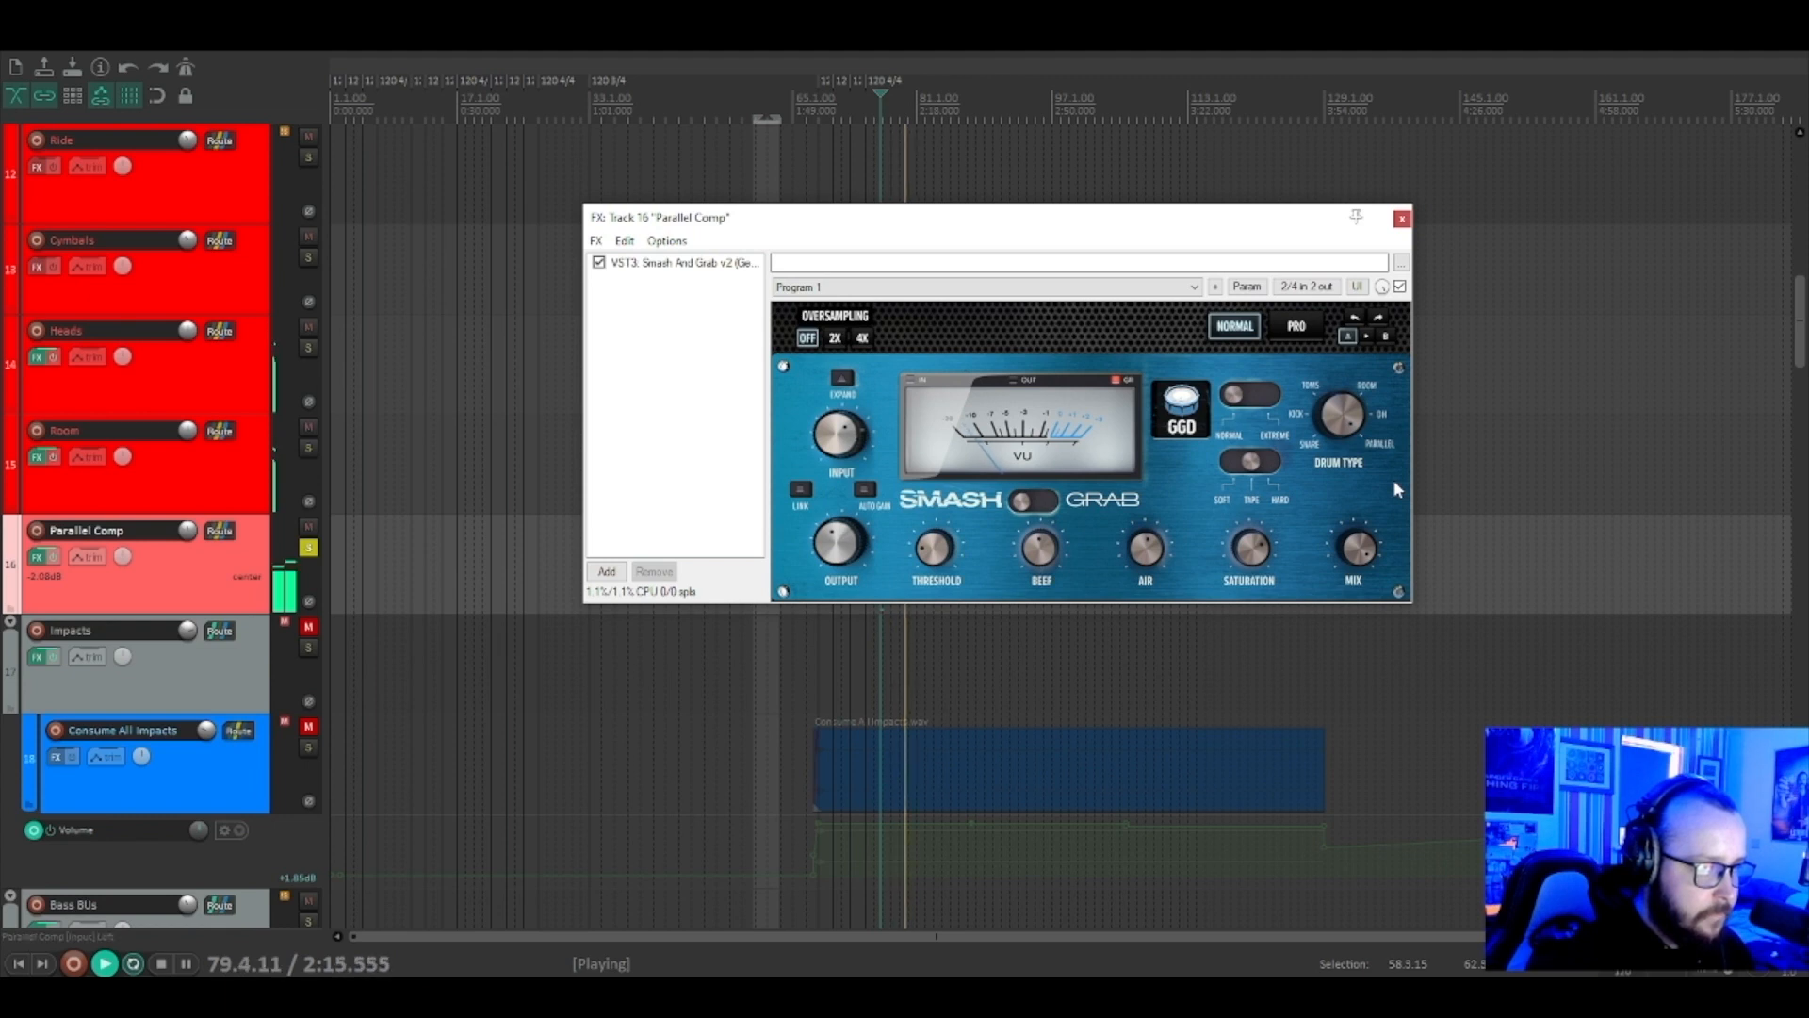
{"action": "key", "text": "space"}
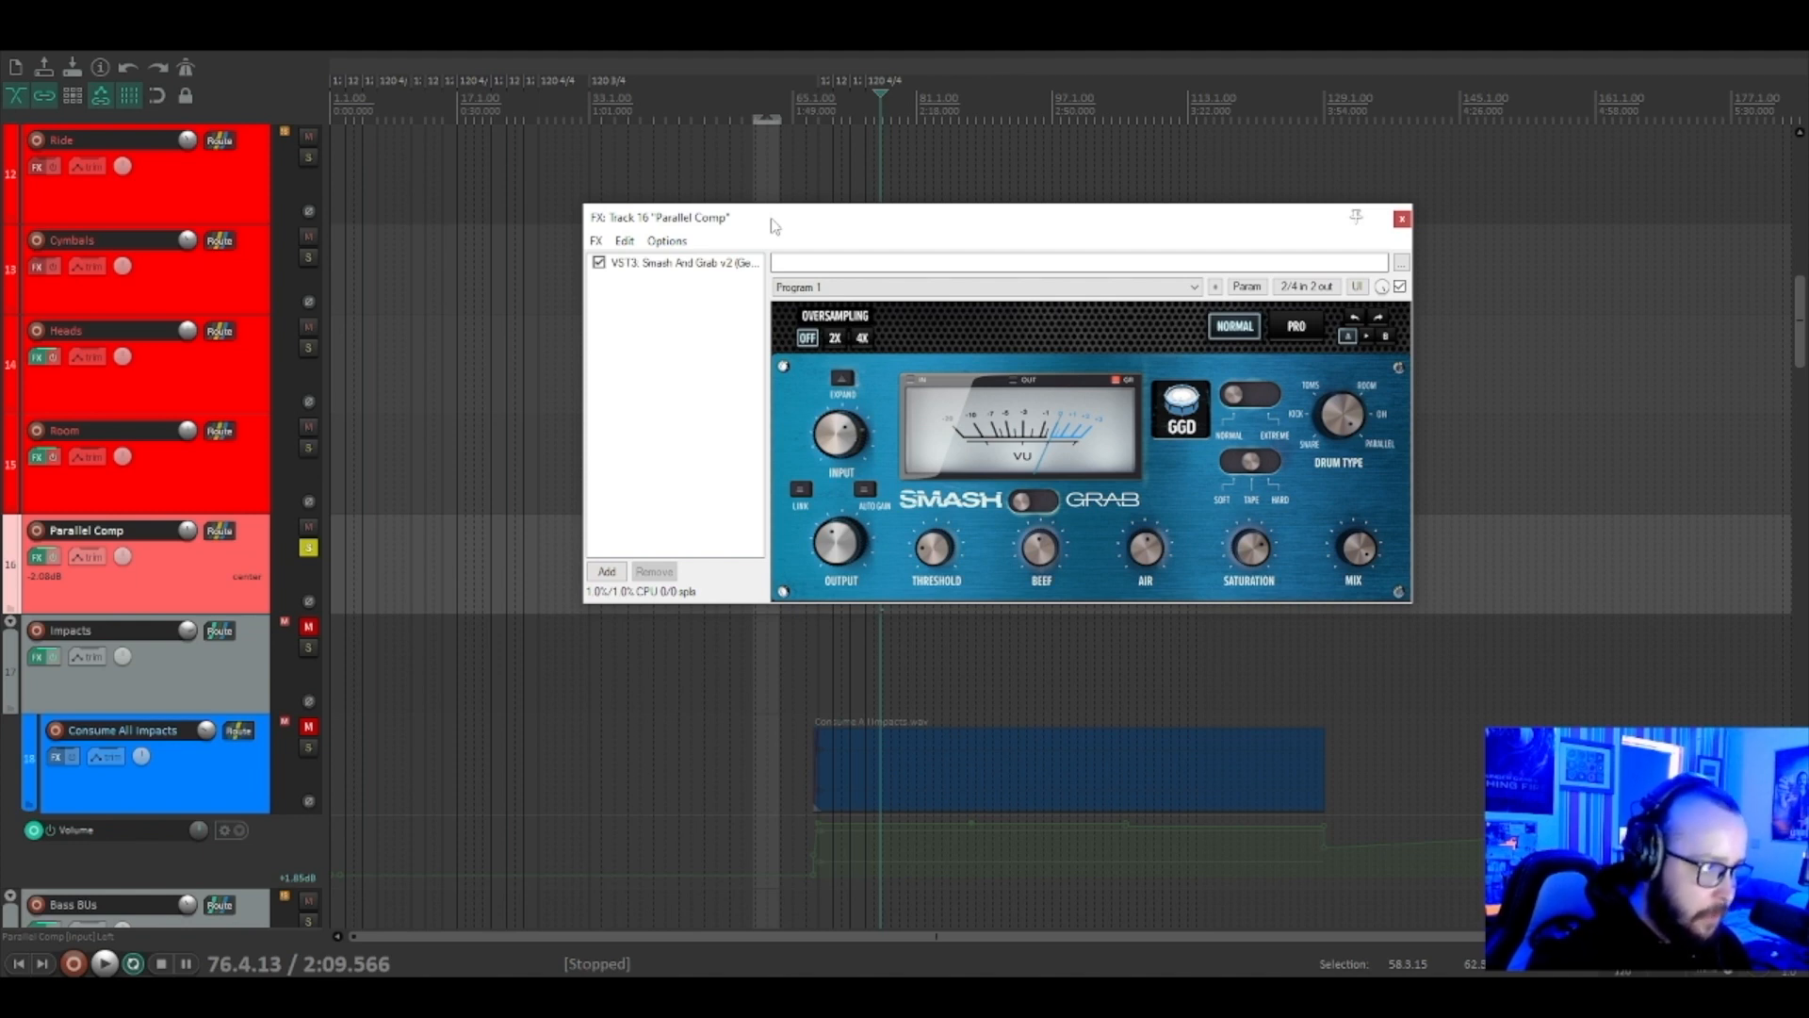
{"action": "scroll", "coordinate": [285, 562], "scroll_direction": "up", "scroll_amount": 3}
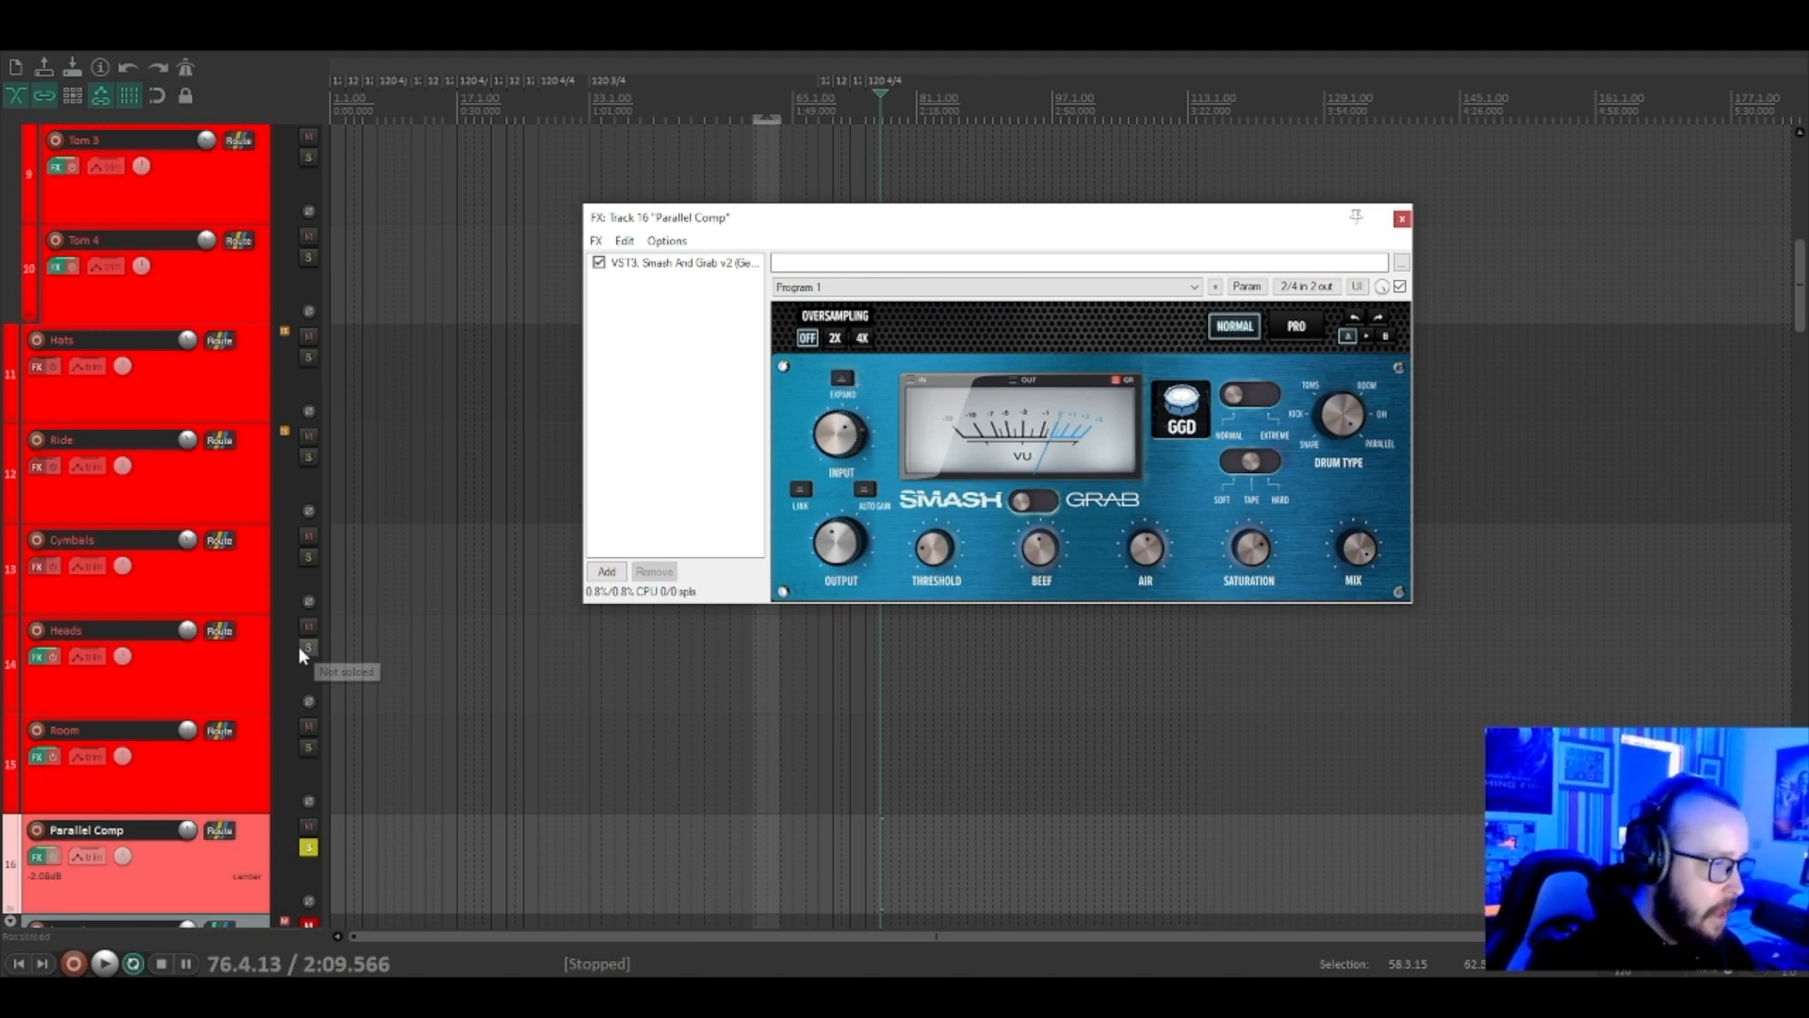
{"action": "scroll", "coordinate": [279, 665], "scroll_direction": "down", "scroll_amount": 1}
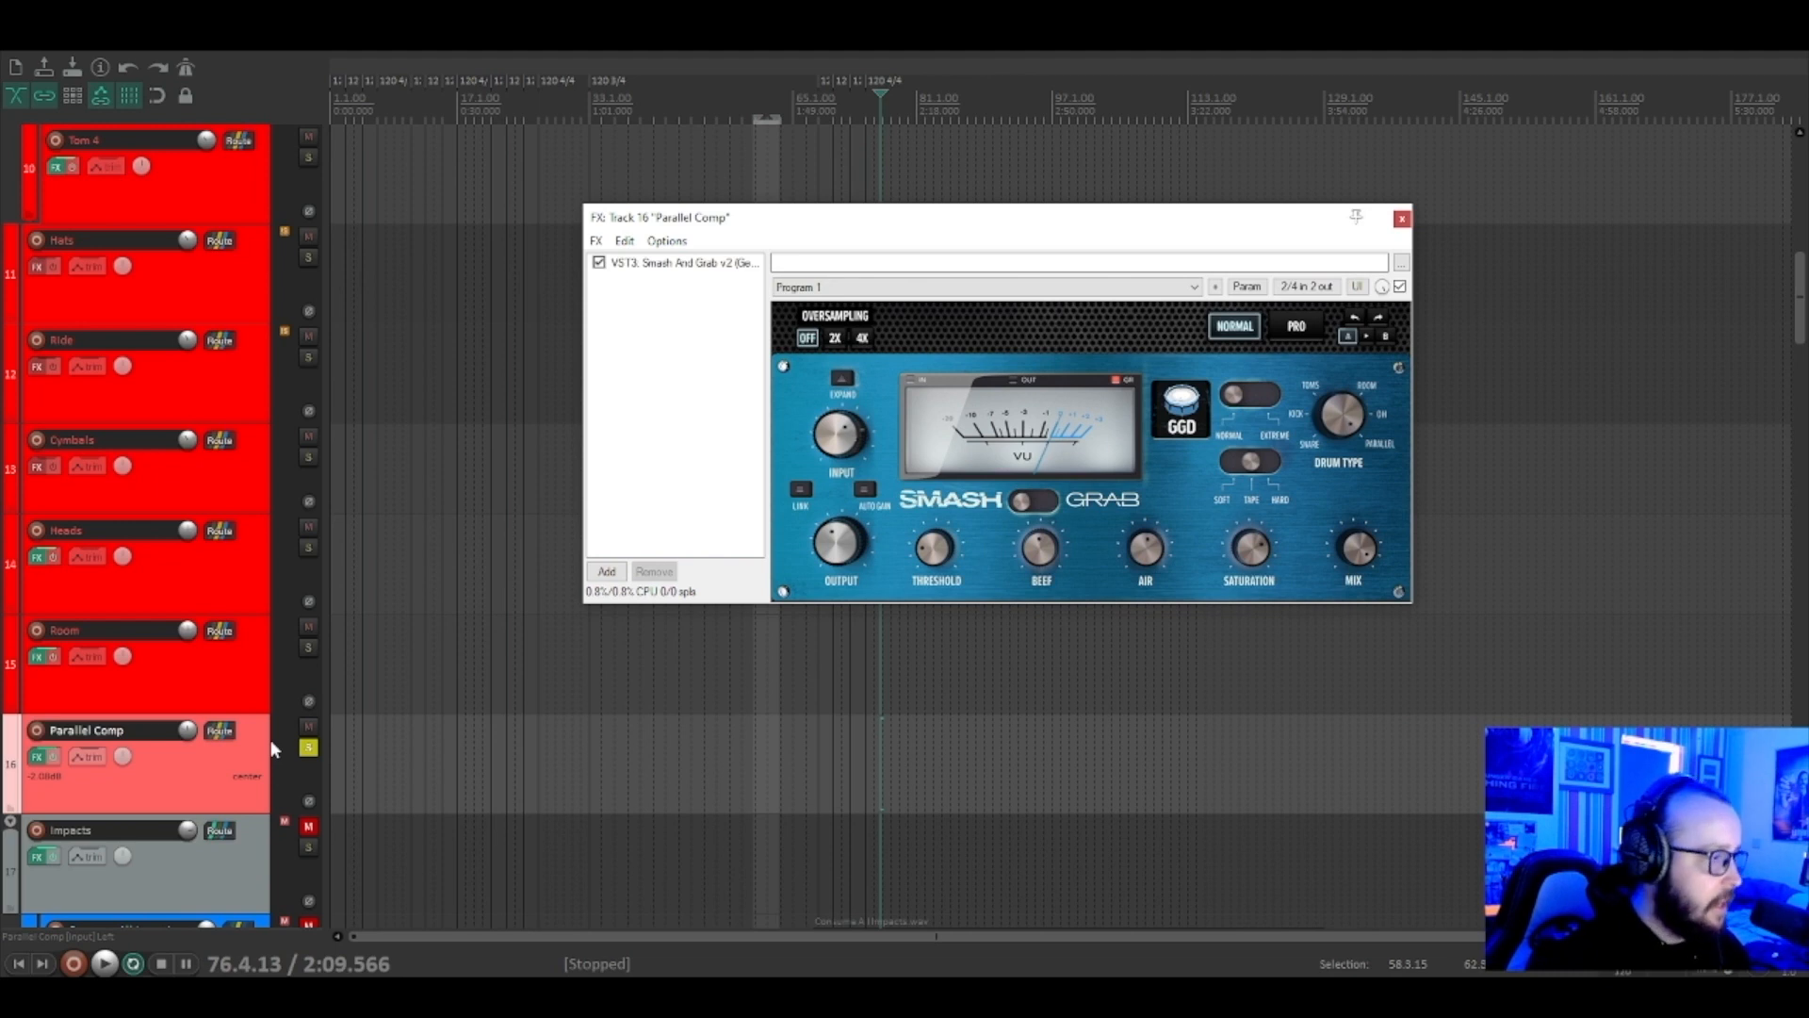
Move the solo from Parallel Comp to Drum Bus and close the Parallel Comp effects chain.
{"action": "scroll", "coordinate": [268, 584], "scroll_direction": "up", "scroll_amount": 10}
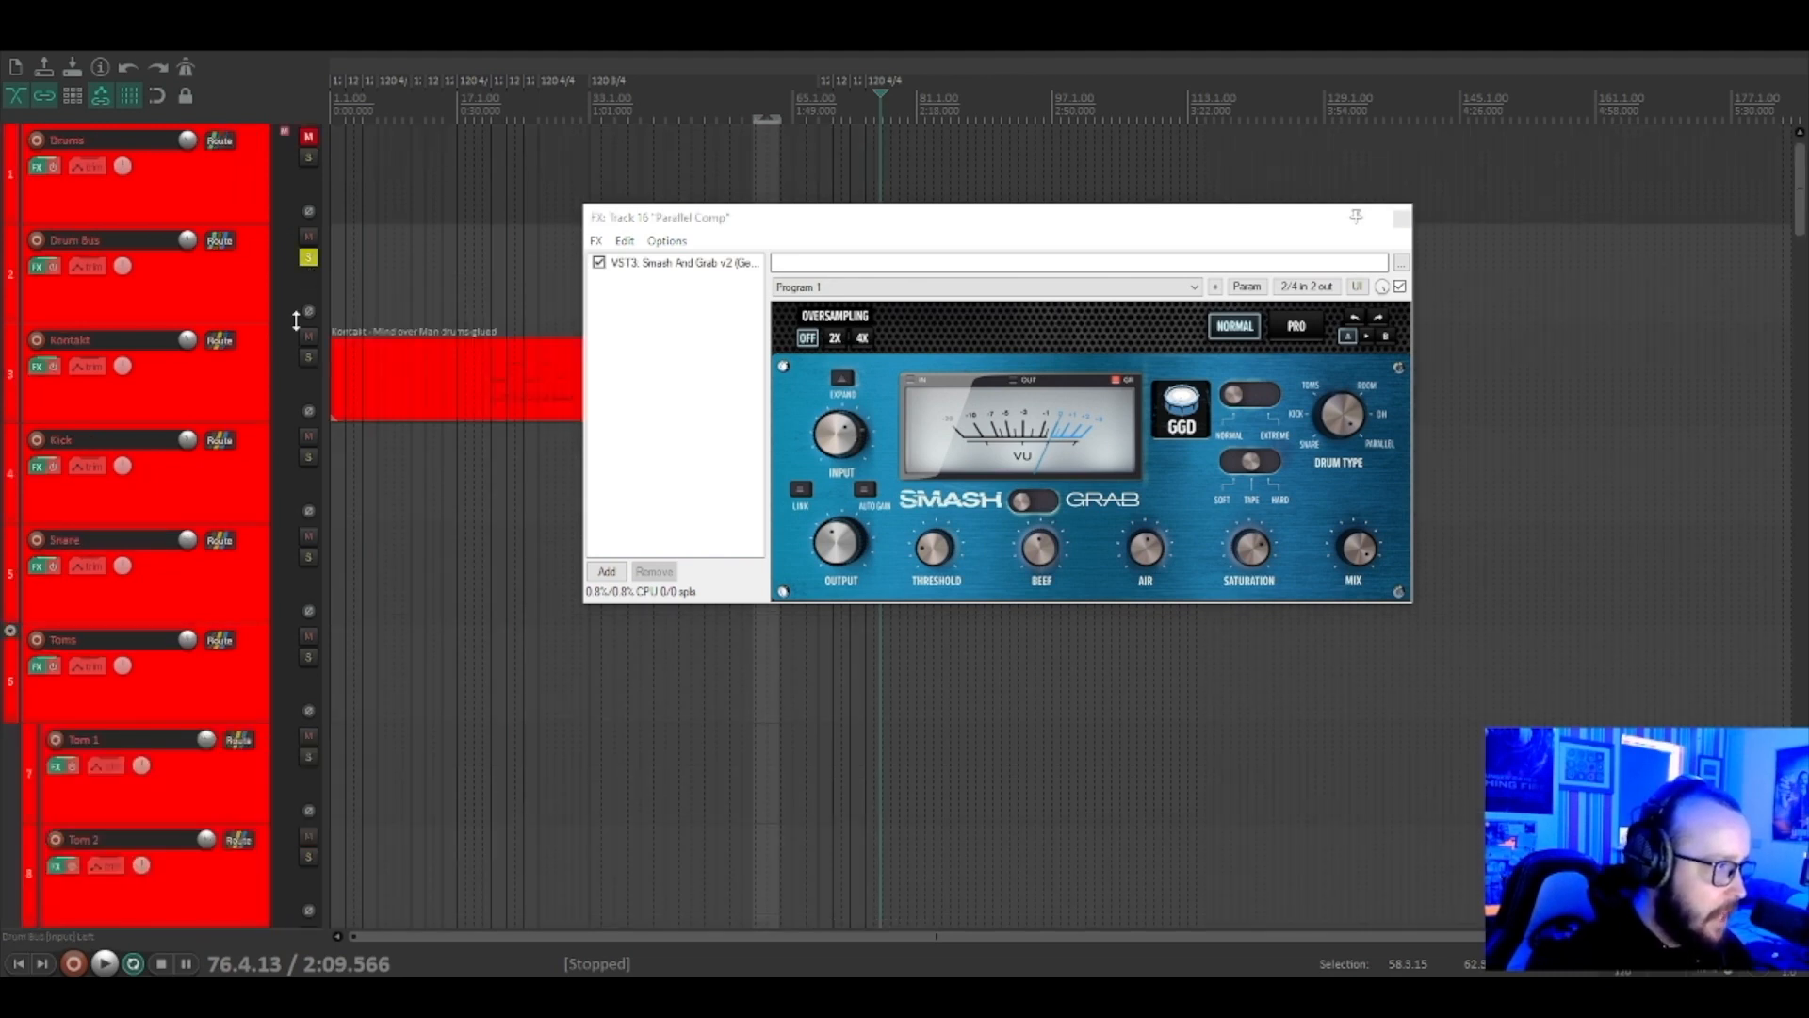
{"action": "scroll", "coordinate": [257, 318], "scroll_direction": "down", "scroll_amount": 12}
{"action": "scroll", "coordinate": [259, 321], "scroll_direction": "up", "scroll_amount": 3}
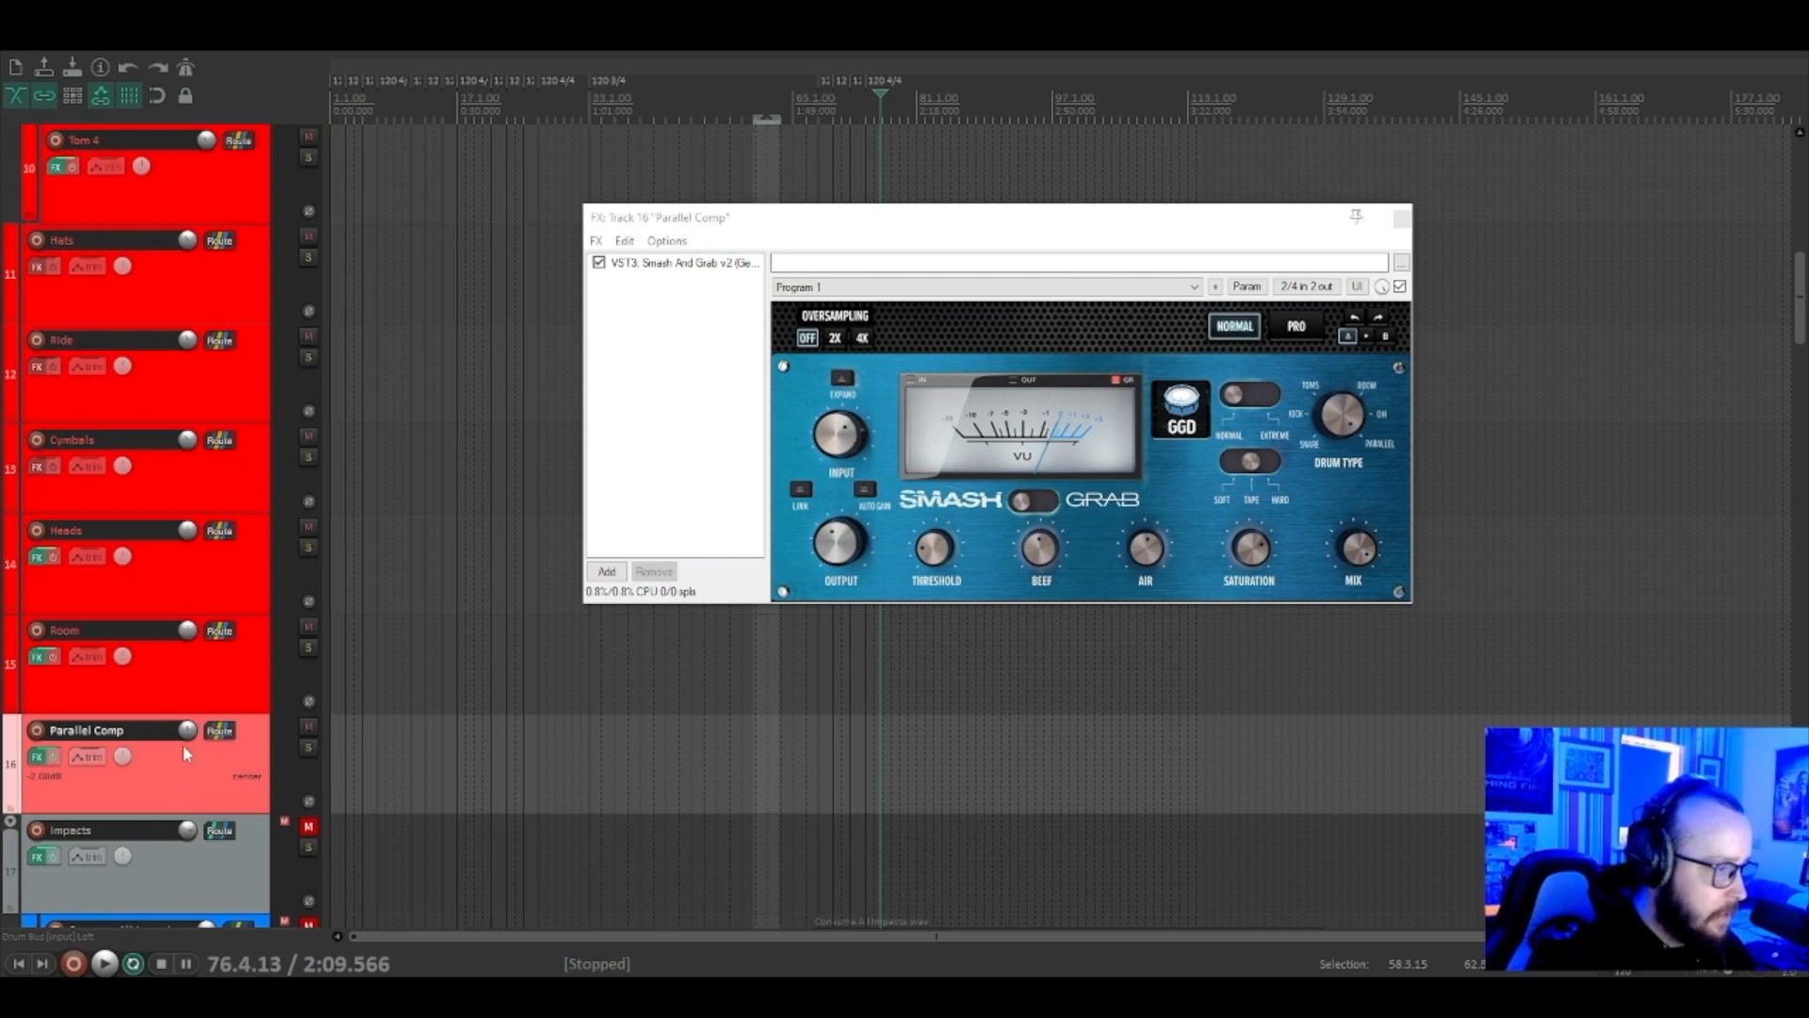
{"action": "left_click", "coordinate": [1401, 220]}
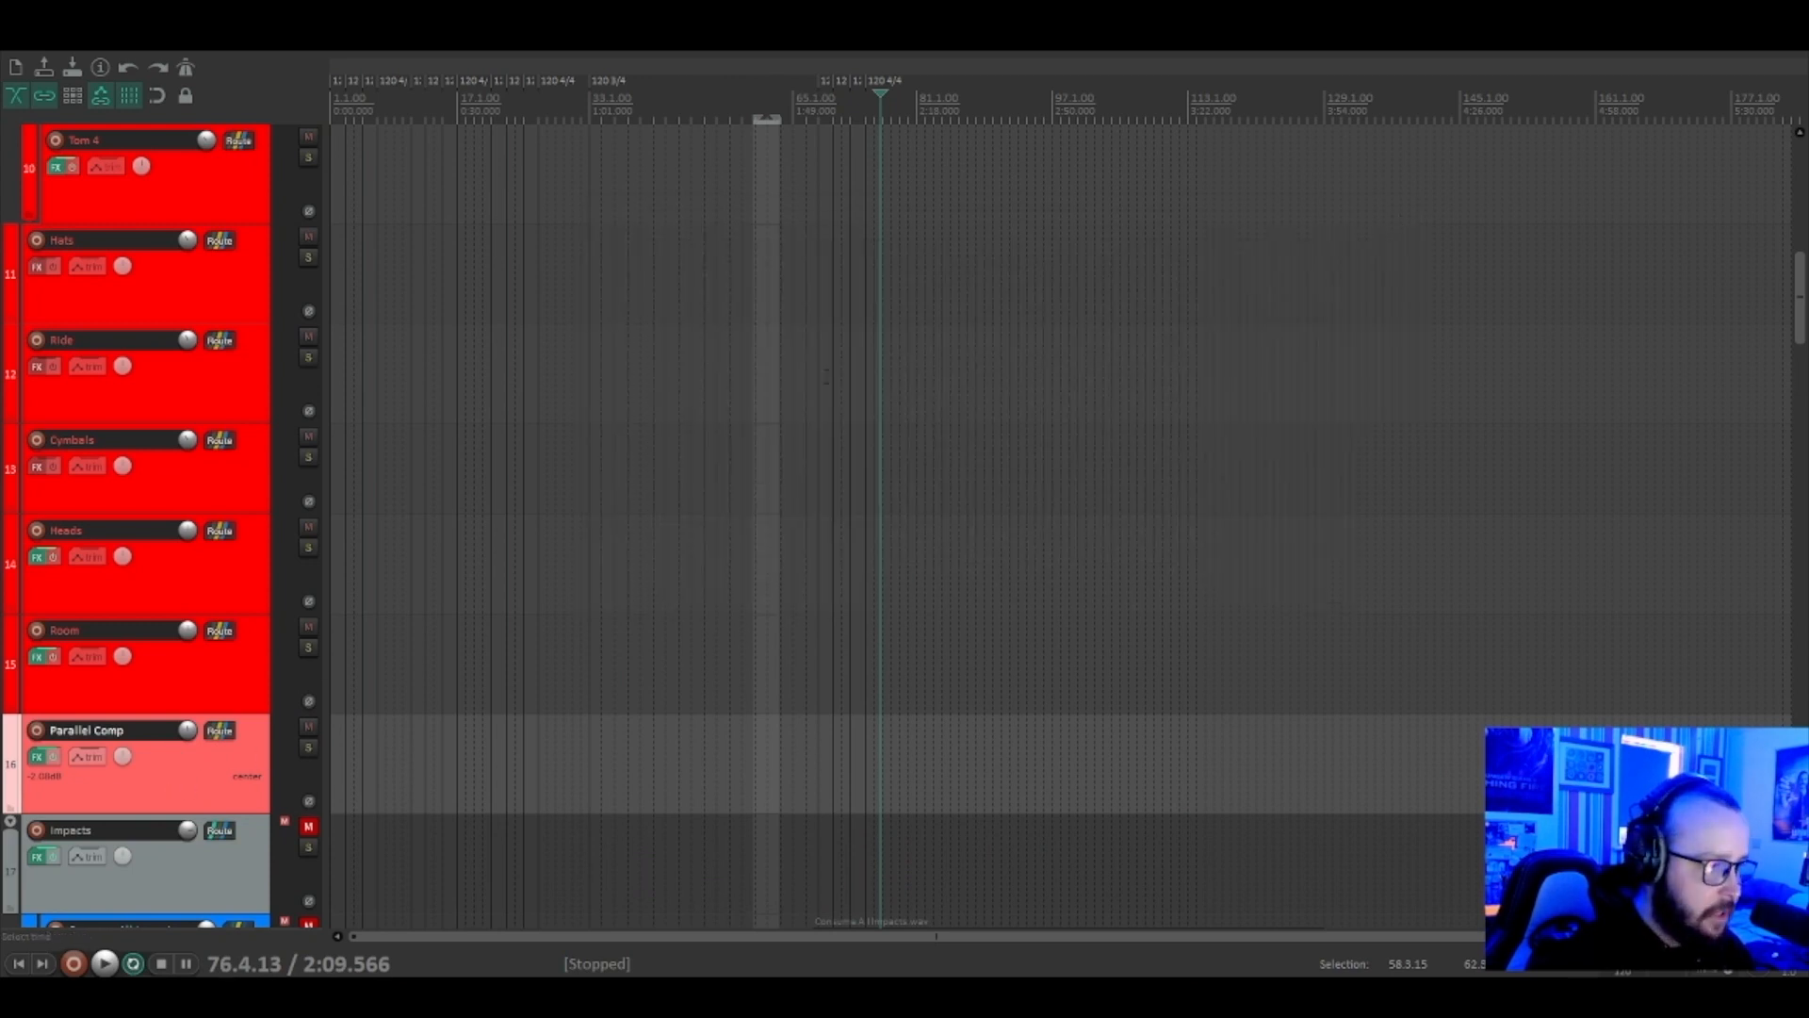
Play the soloed Drum Bus mix, muting and unmuting Parallel Comp to compare the drums with and without it, and stop playback.
{"action": "scroll", "coordinate": [266, 381], "scroll_direction": "up", "scroll_amount": 10}
{"action": "key", "text": "space"}
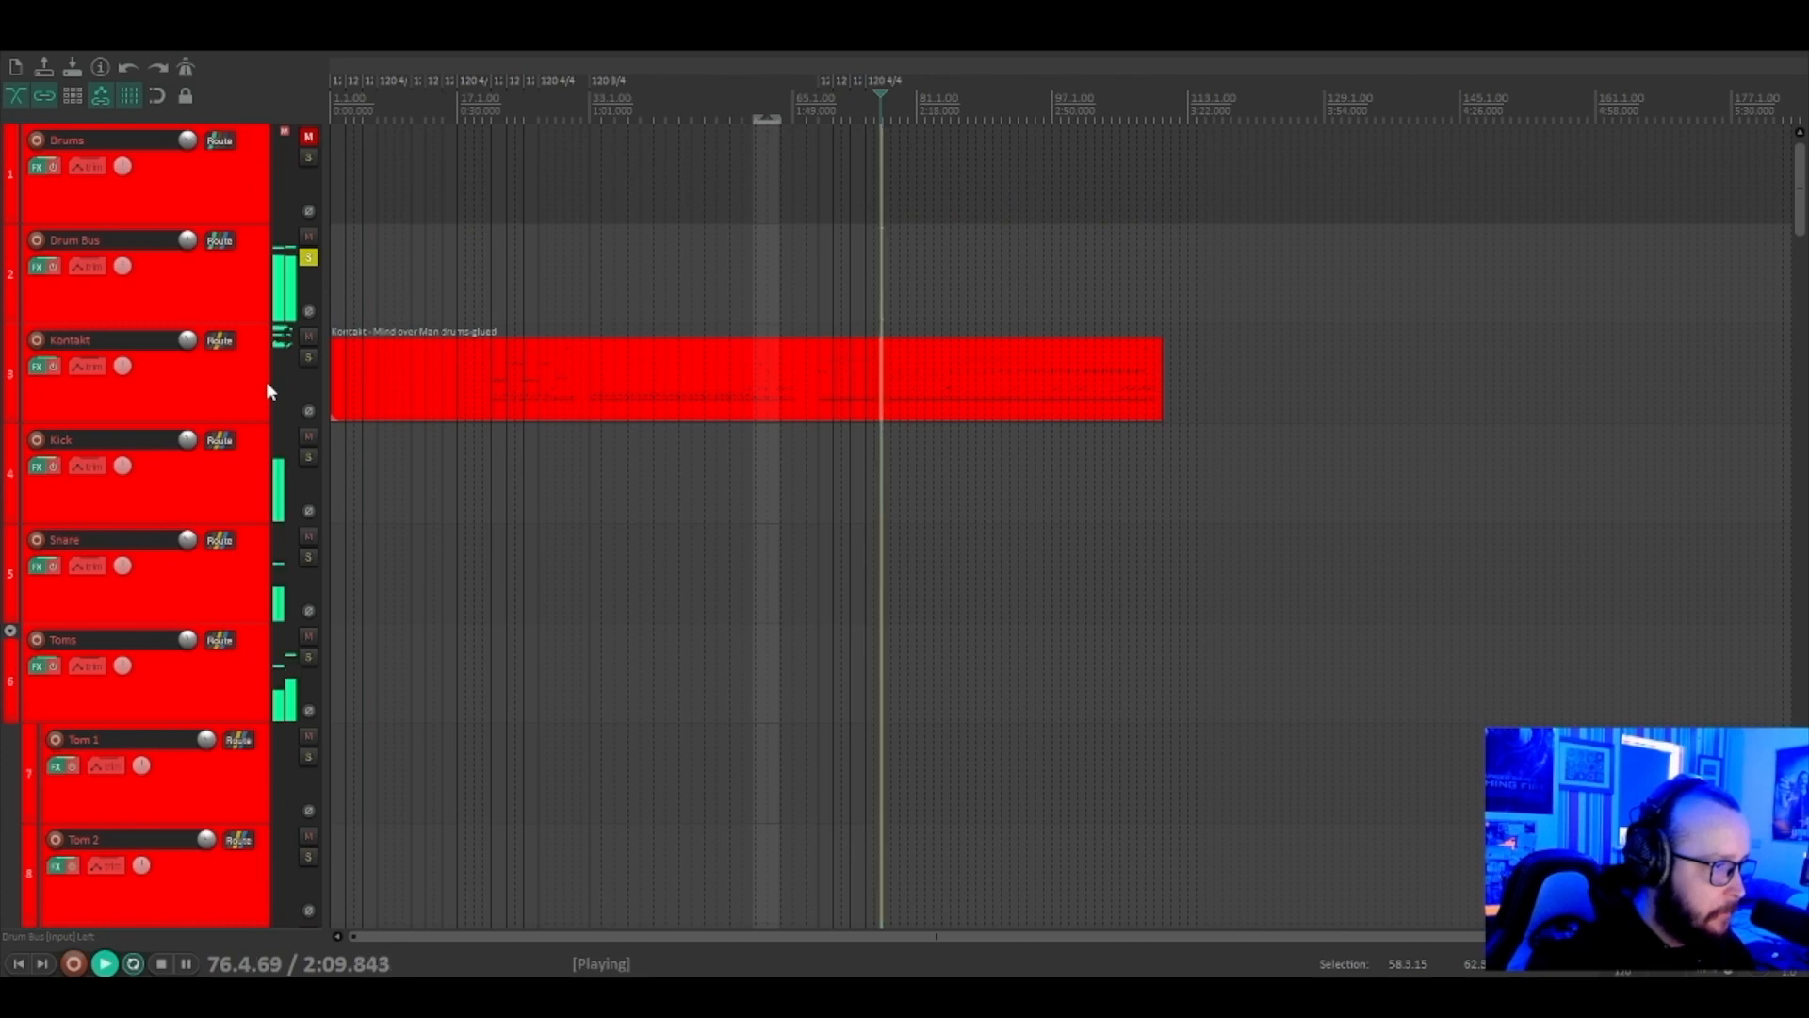
{"action": "scroll", "coordinate": [266, 380], "scroll_direction": "down", "scroll_amount": 10}
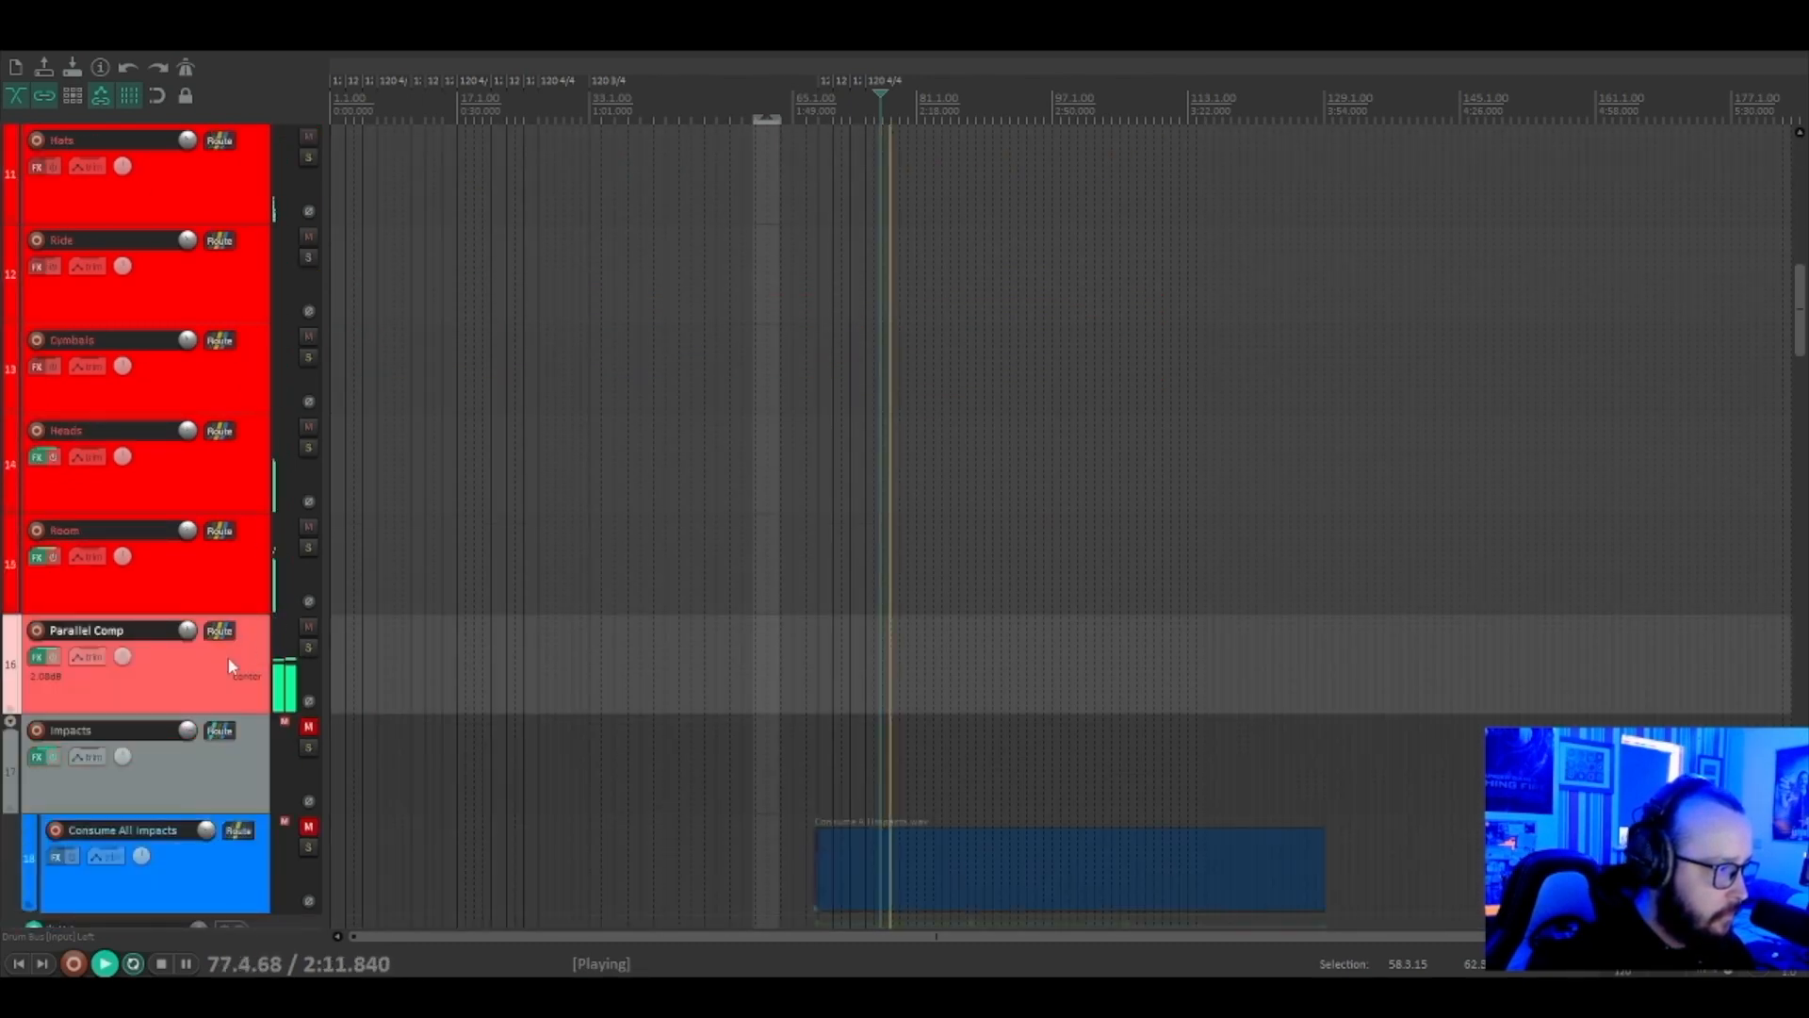
{"action": "left_click", "coordinate": [308, 626]}
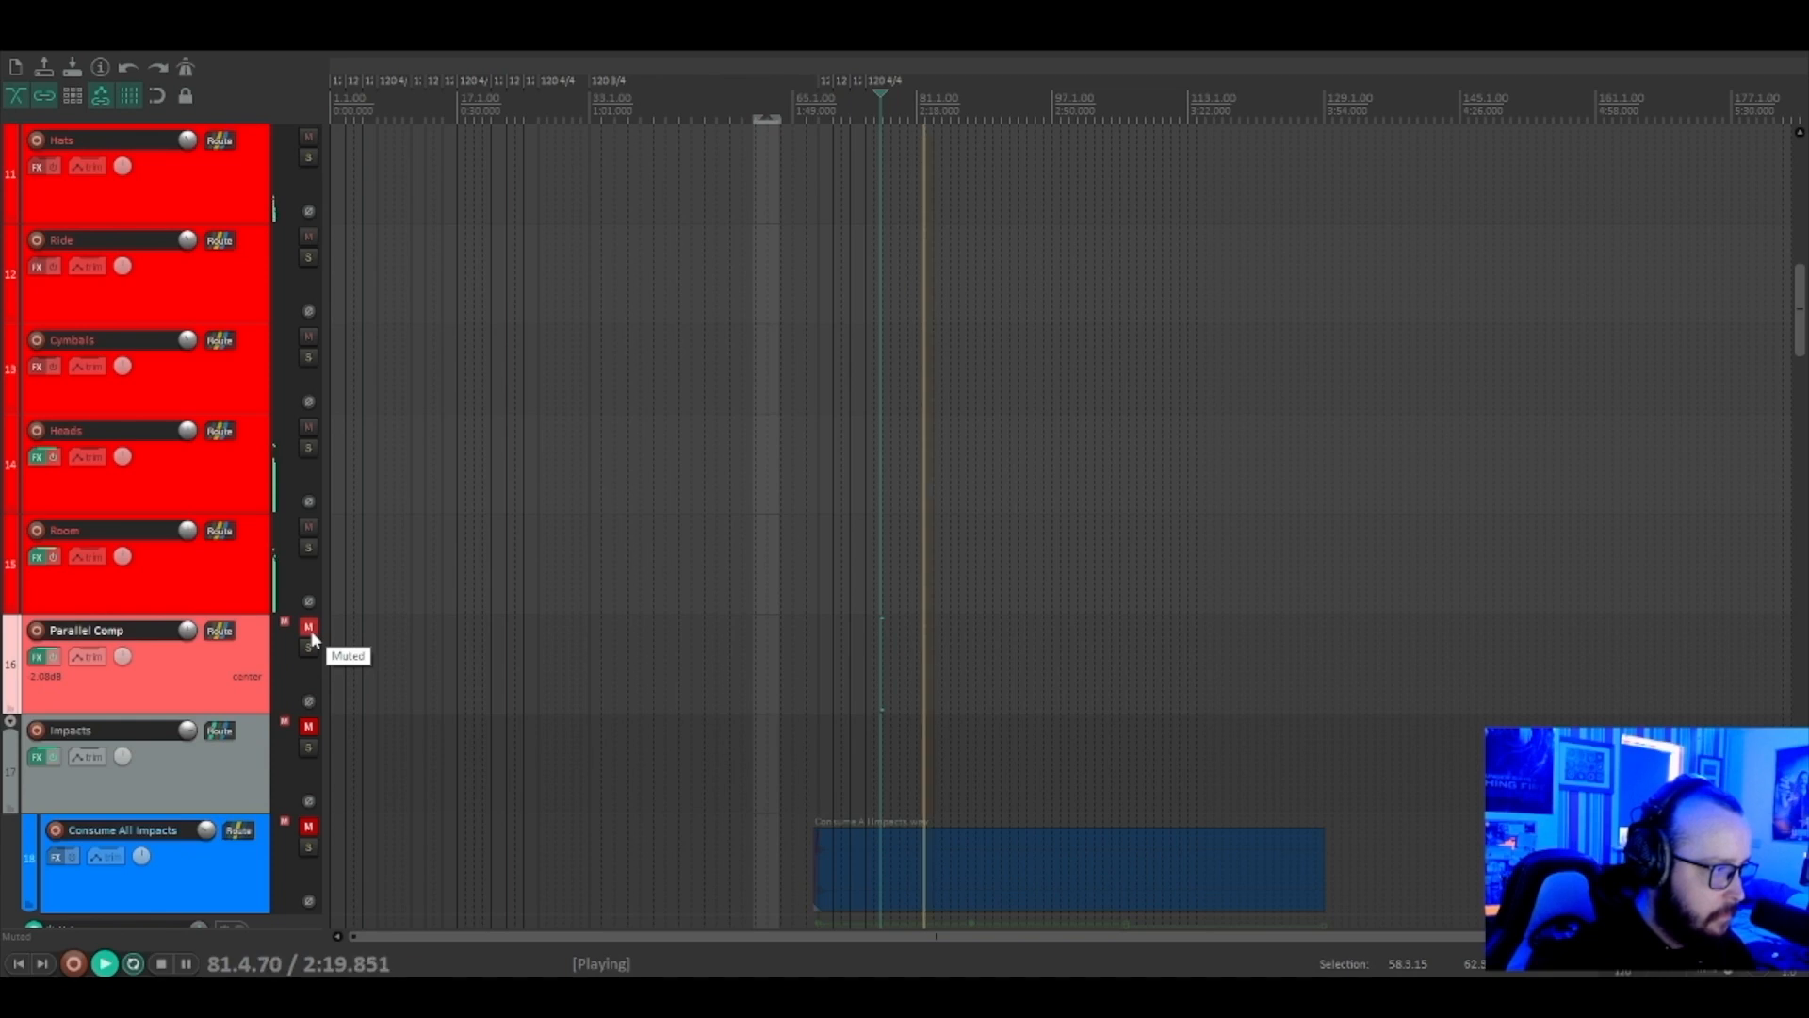
{"action": "left_click", "coordinate": [308, 627]}
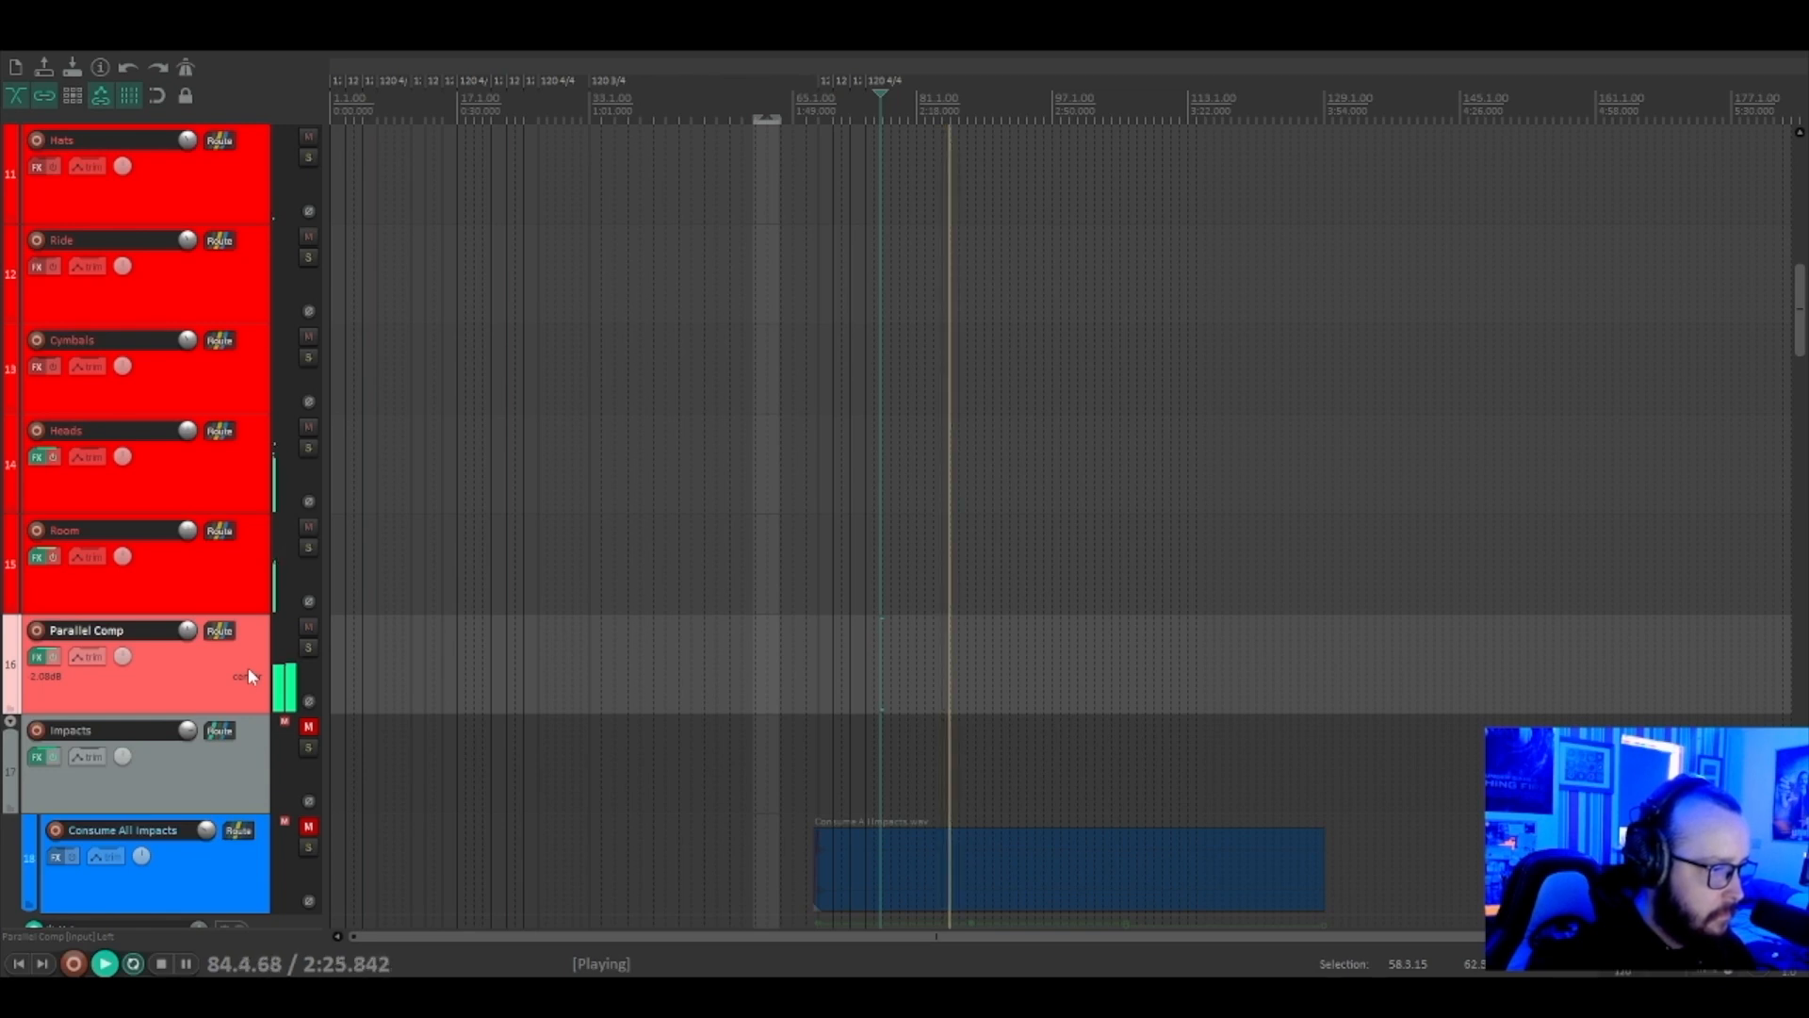
{"action": "key", "text": "space"}
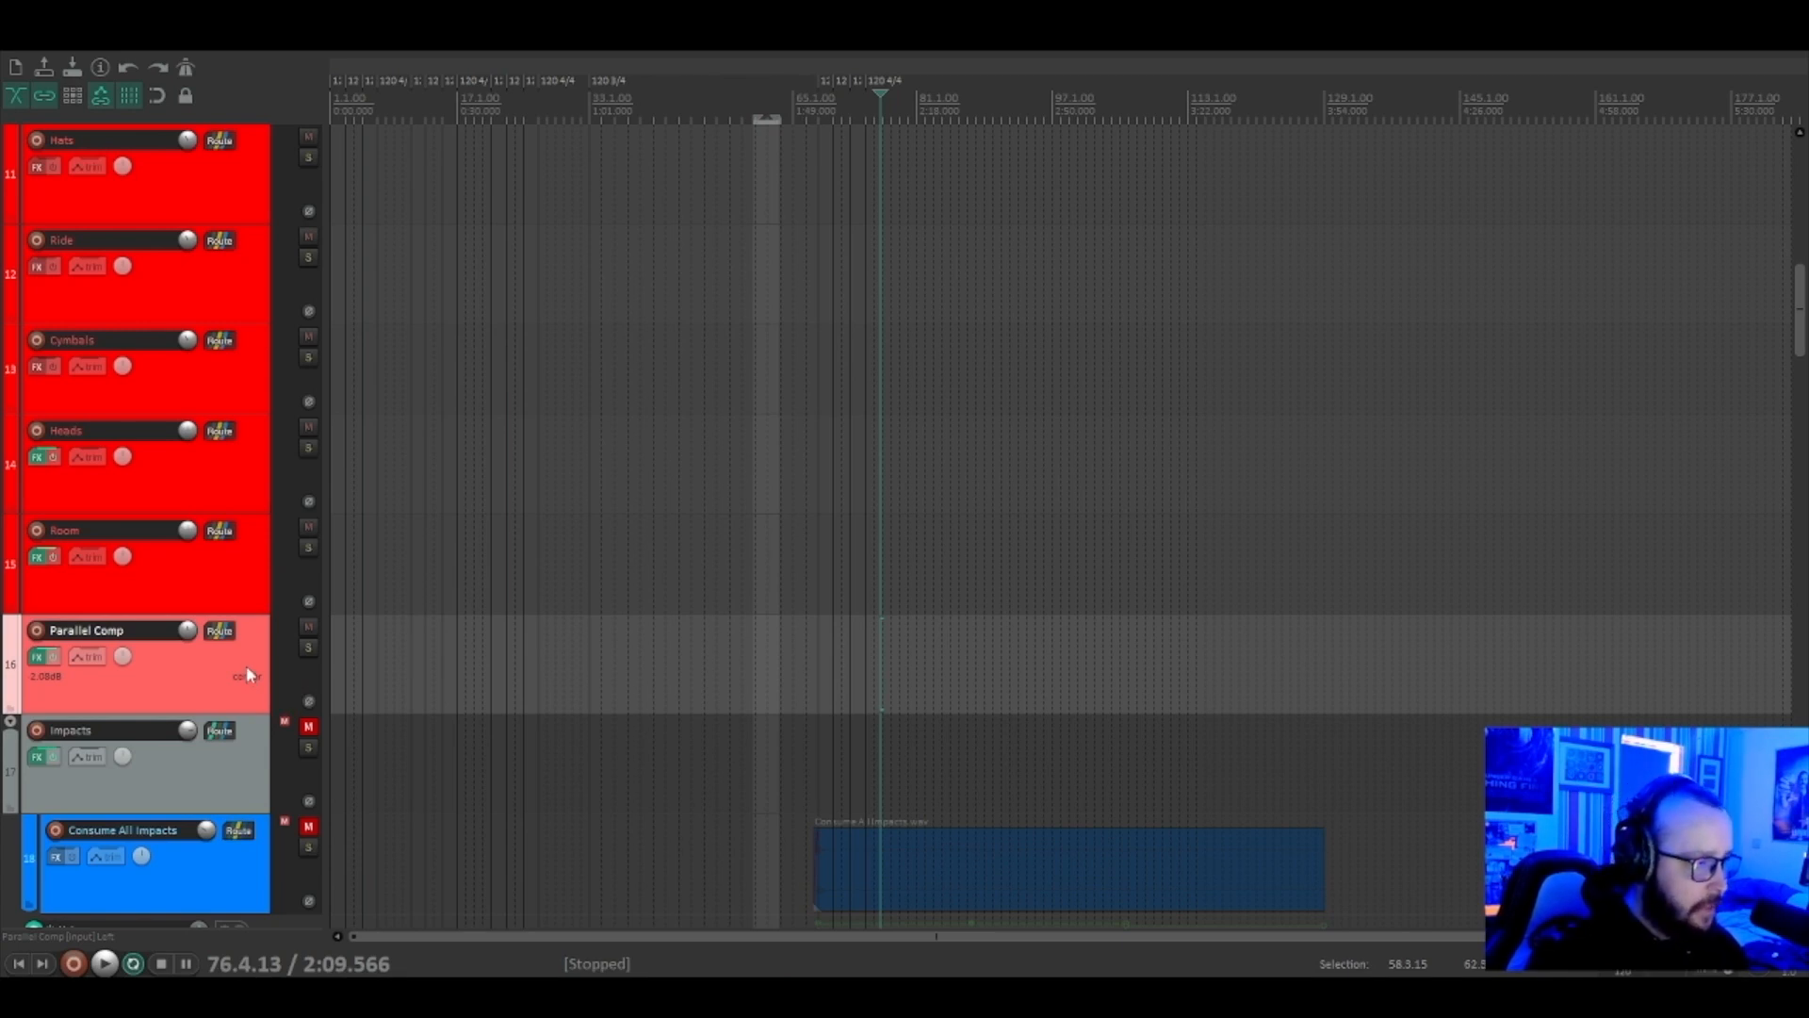
Select the Drum Bus track and show more of the timeline around the Kontakt drum item.
{"action": "left_click_drag", "start_coordinate": [1800, 340], "coordinate": [1800, 216]}
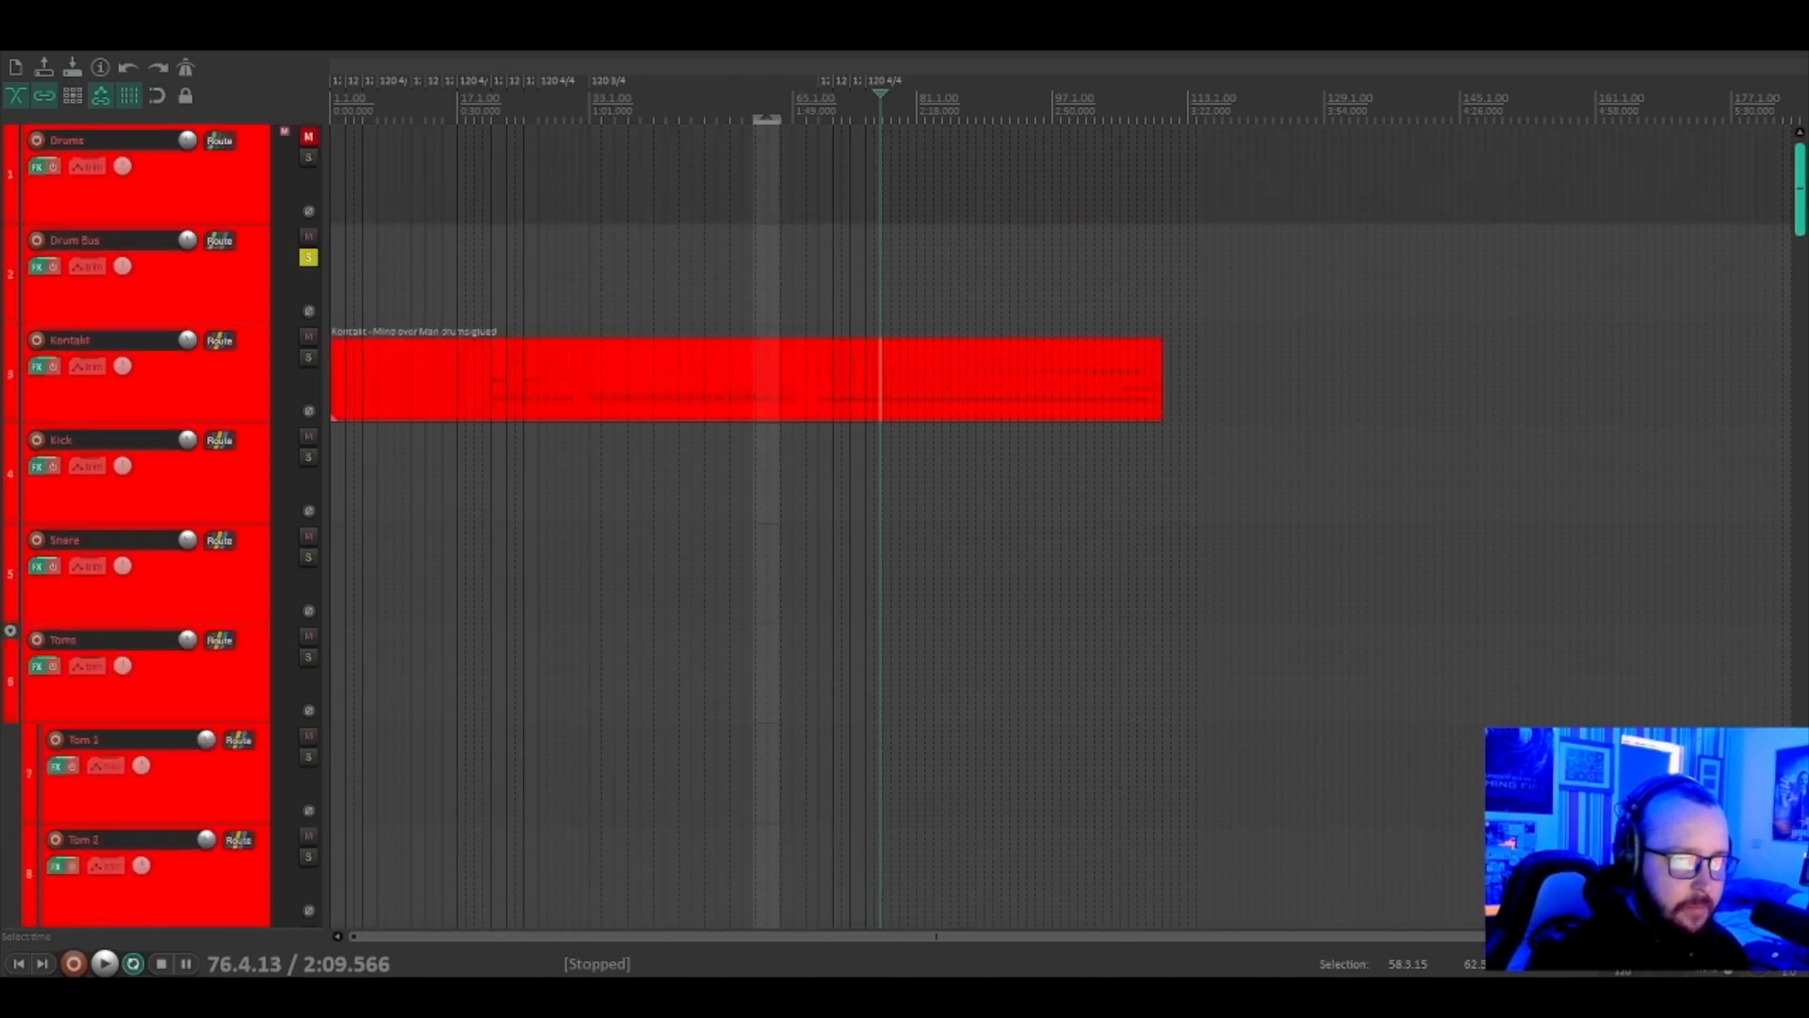
{"action": "left_click", "coordinate": [262, 283]}
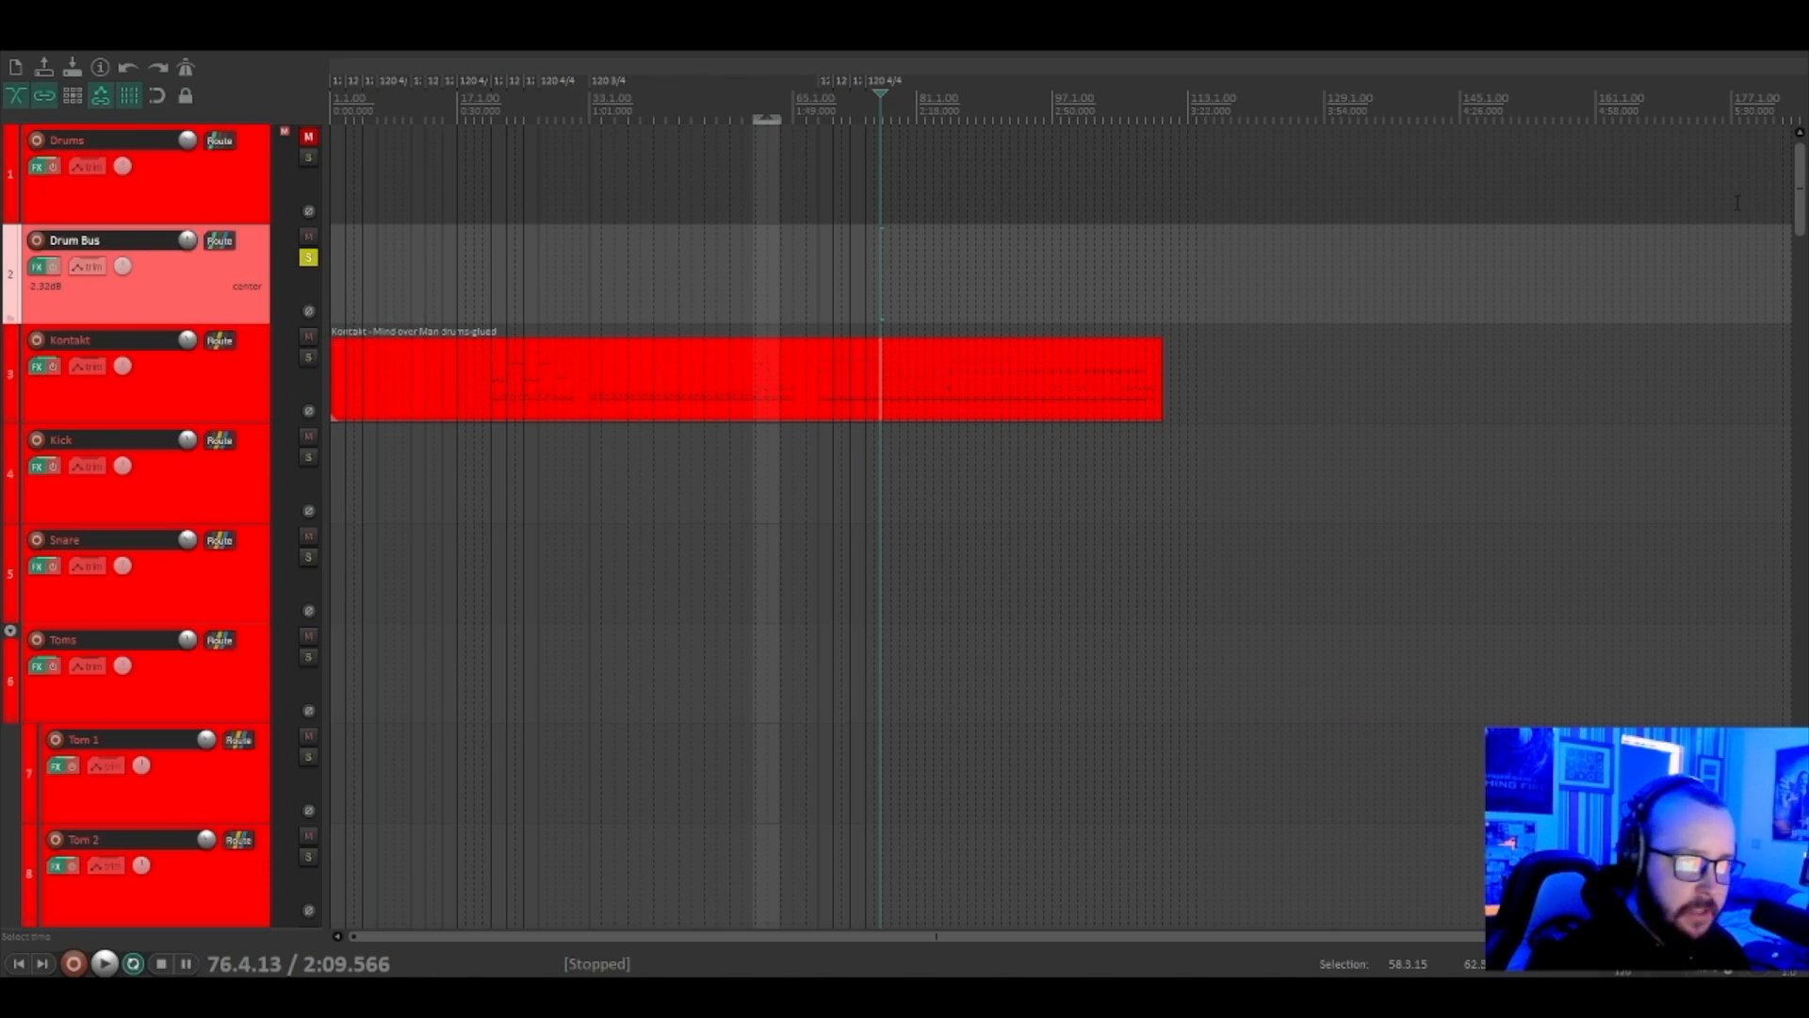
{"action": "left_click_drag", "start_coordinate": [1801, 193], "coordinate": [1764, 194]}
{"action": "scroll", "coordinate": [757, 422], "scroll_direction": "down", "scroll_amount": 2}
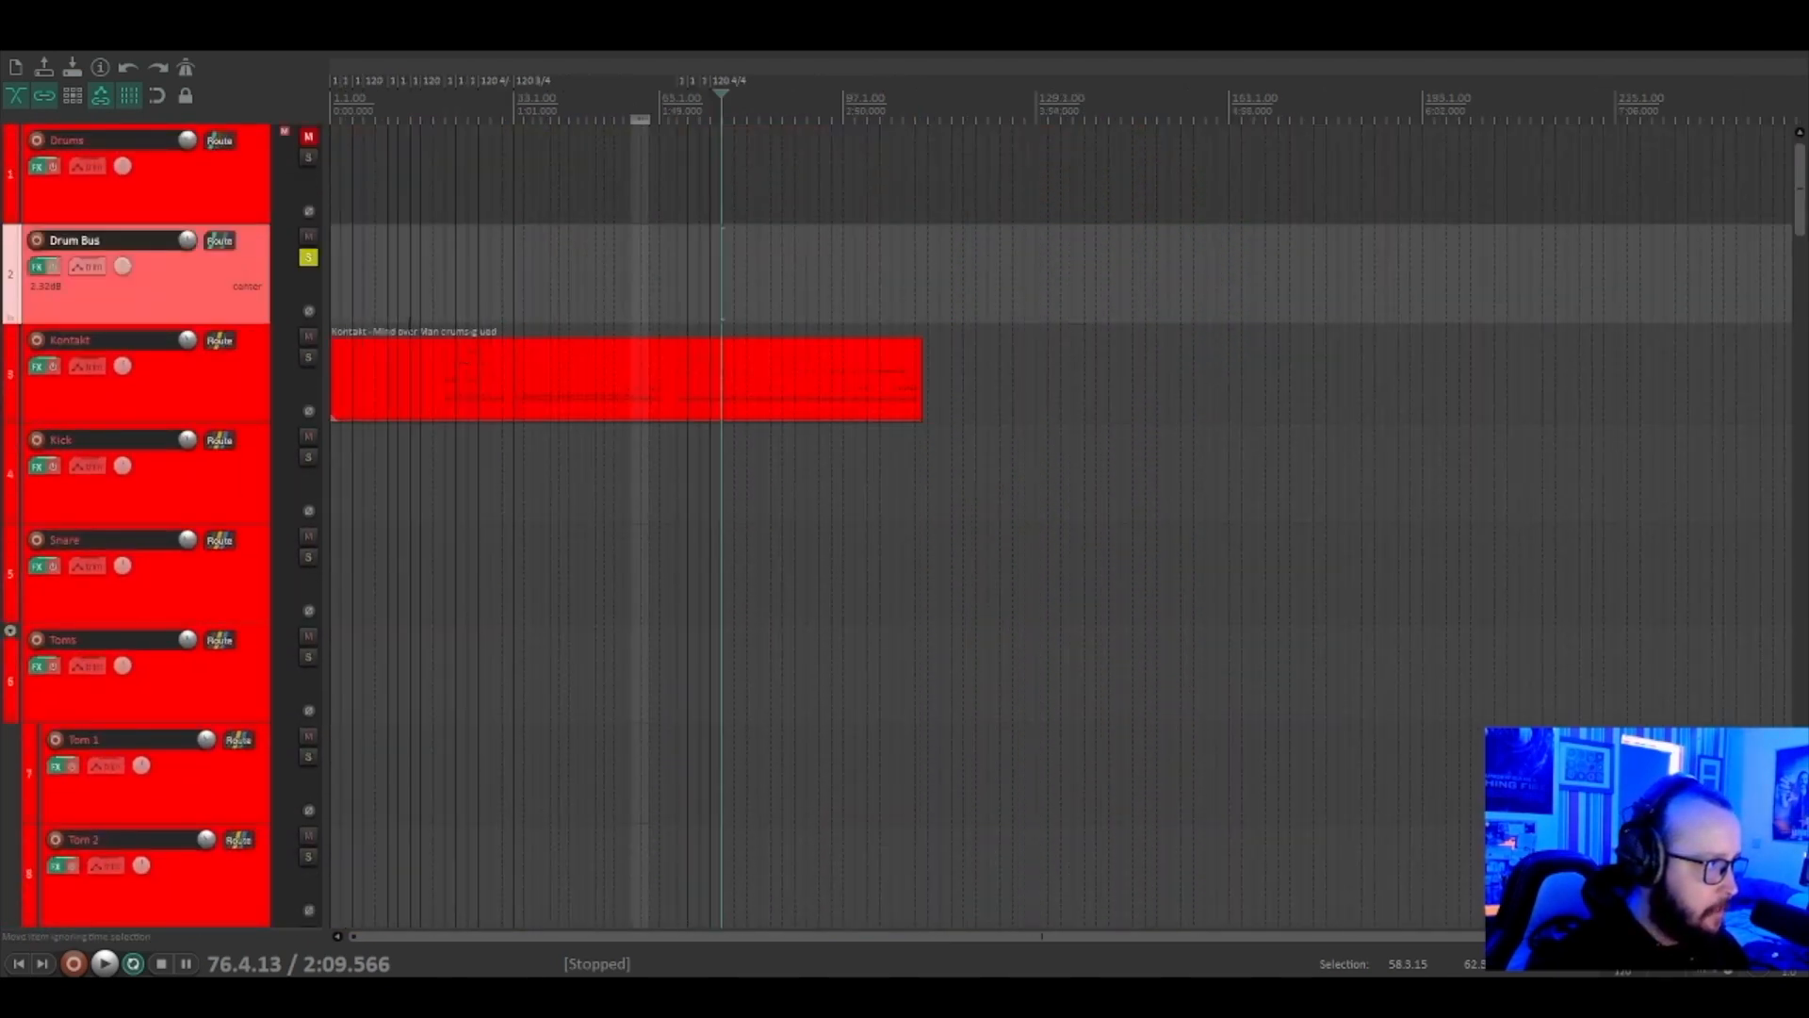